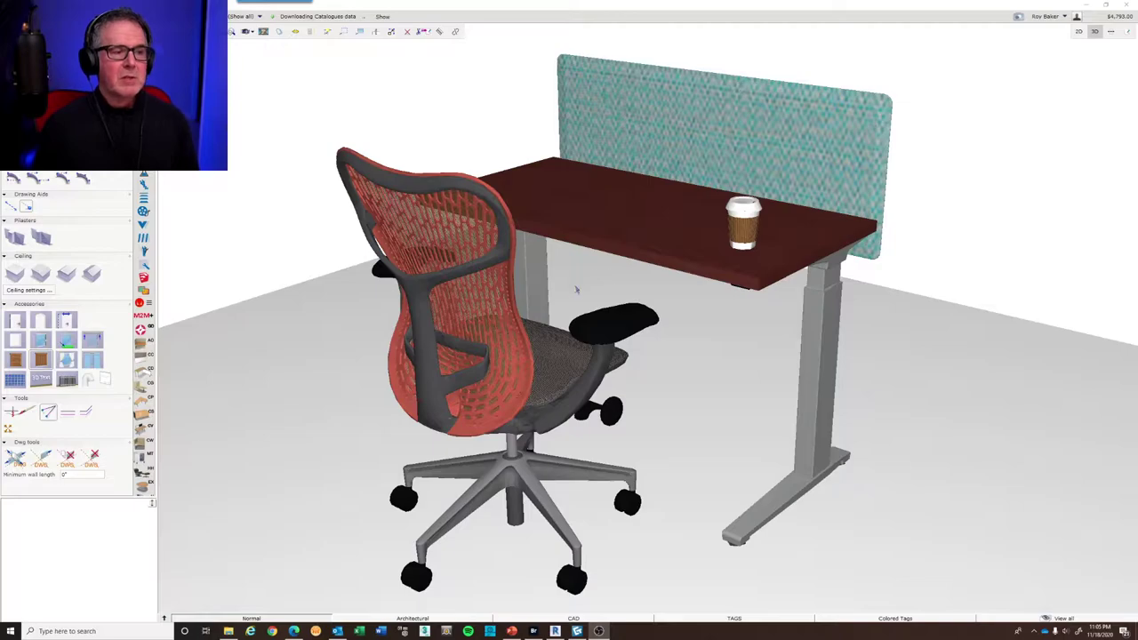
# Orbit around the desk and chair scene, then switch to the Revit project showing the workstation
pyautogui.moveTo(578, 299)
pyautogui.mouseDown()
pyautogui.moveTo(610, 299)
pyautogui.moveTo(596, 298)
pyautogui.mouseUp()
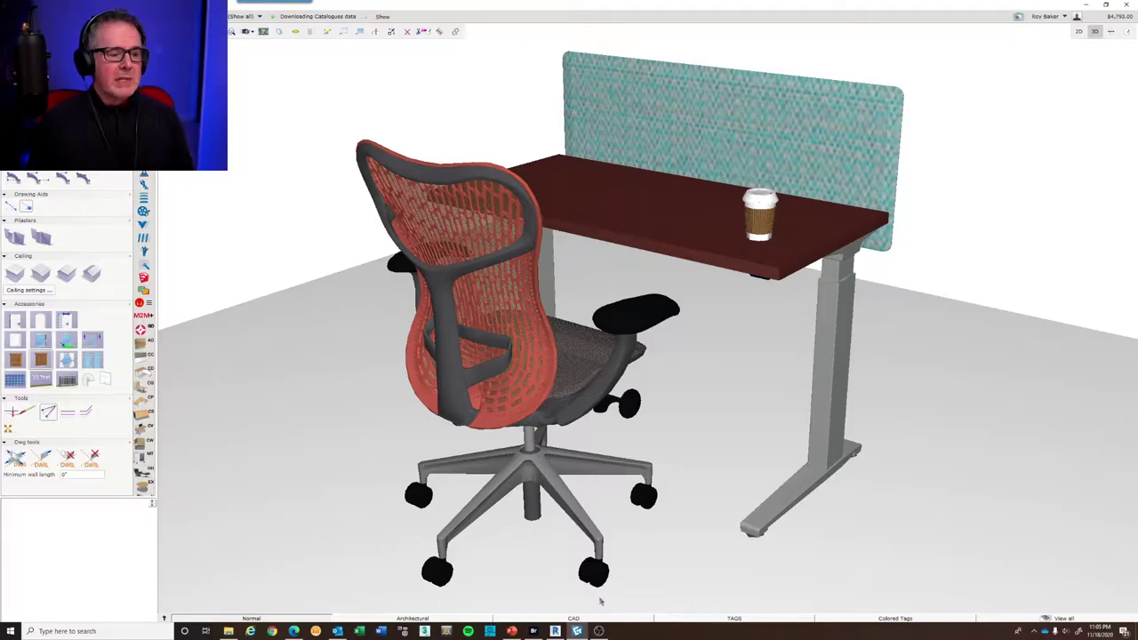
pyautogui.click(555, 631)
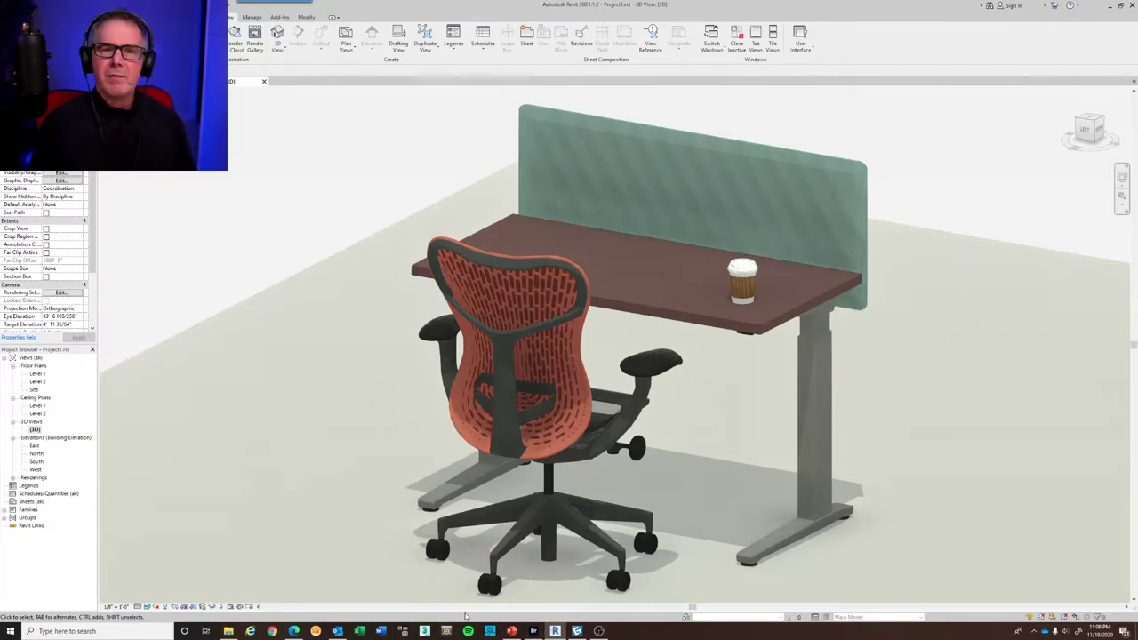
# Show CET render.jpg and Revit render.jpg side by side in Adobe Bridge
pyautogui.click(531, 631)
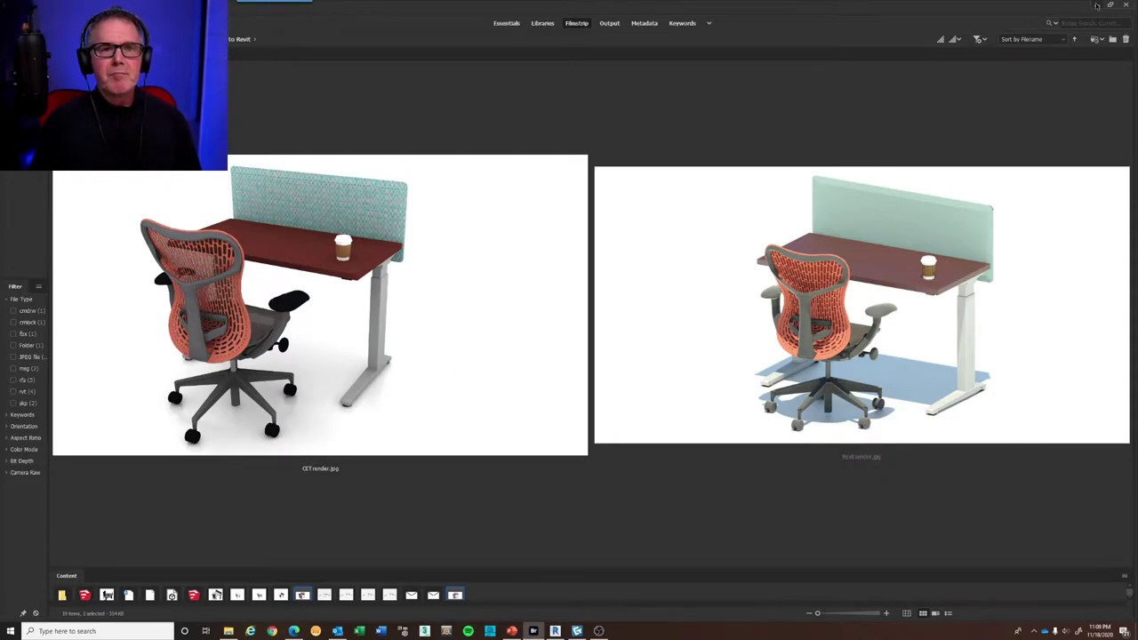
# Minimize Adobe Bridge and return to the CET Designer workstation scene
pyautogui.click(1098, 4)
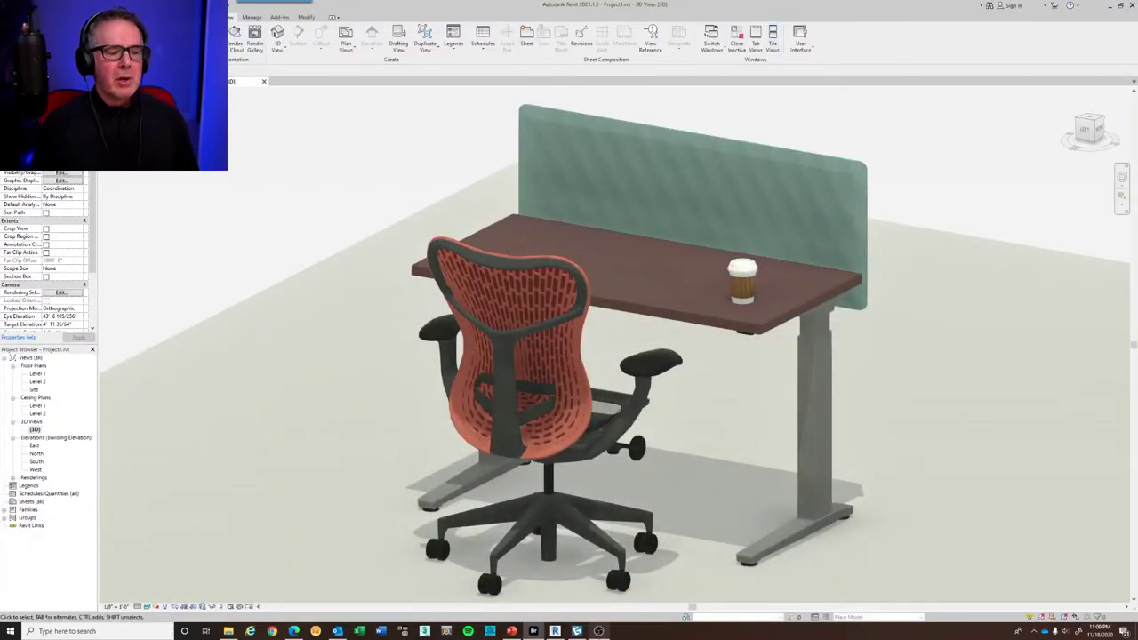
pyautogui.click(577, 631)
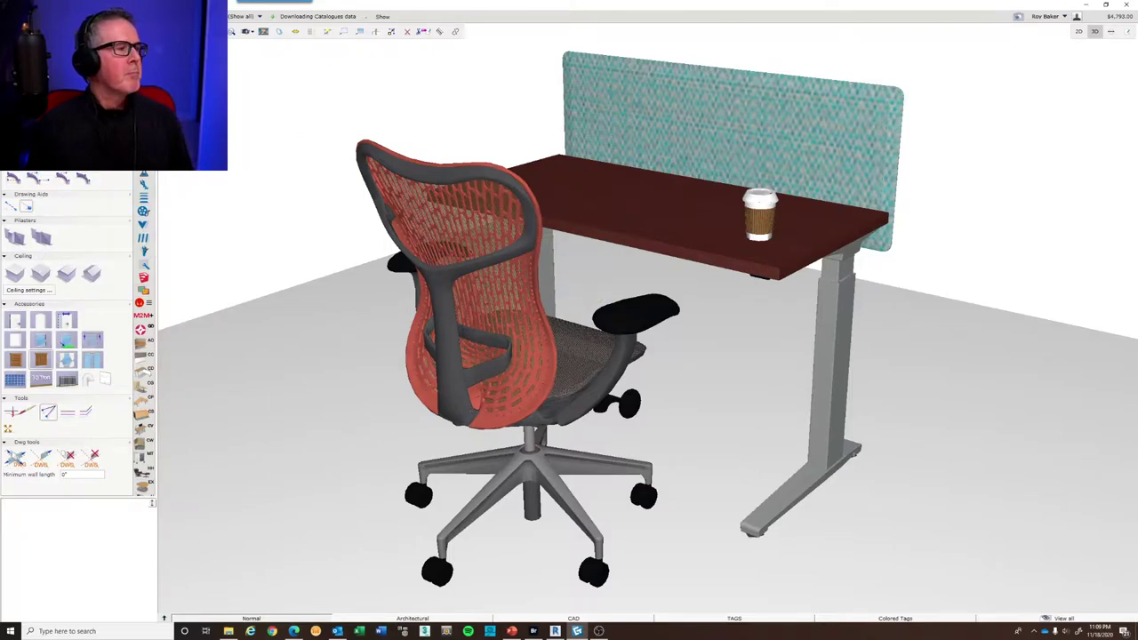
# Open Material Explorer beside the scene, select the office chair and show its Plastic materials
pyautogui.click(111, 218)
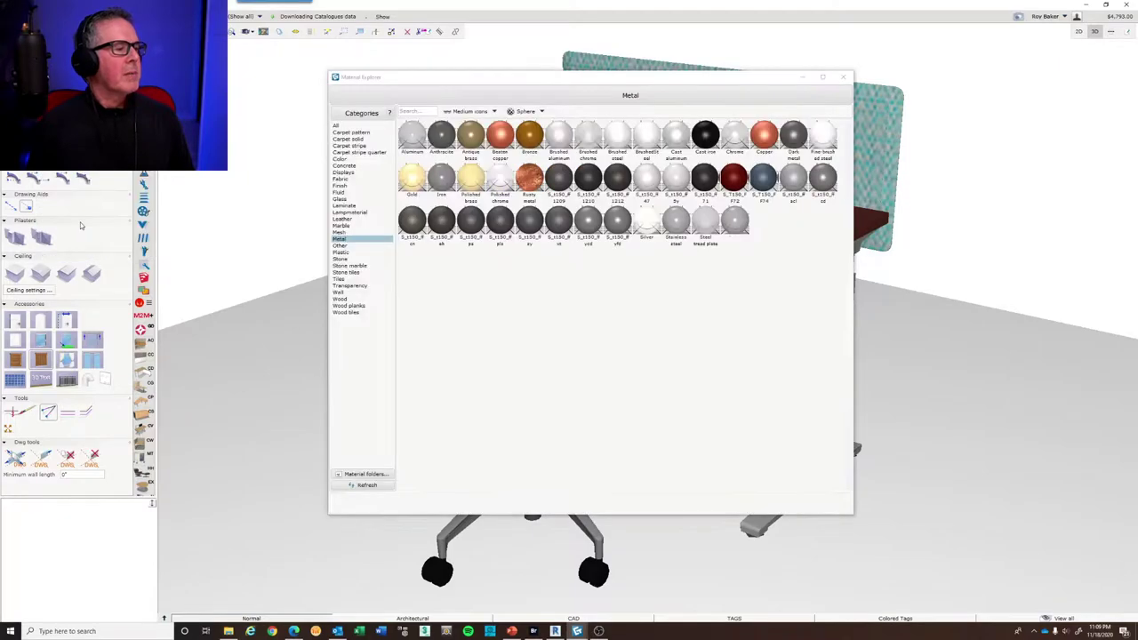
pyautogui.click(110, 230)
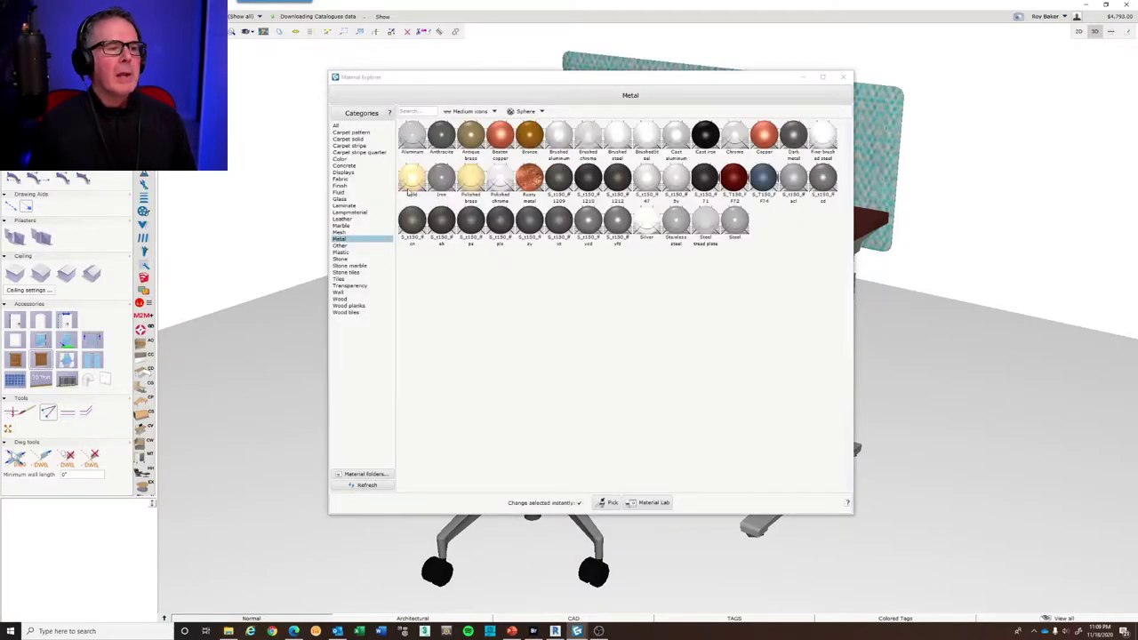
pyautogui.moveTo(606, 81); pyautogui.dragTo(938, 76)
pyautogui.click(549, 350)
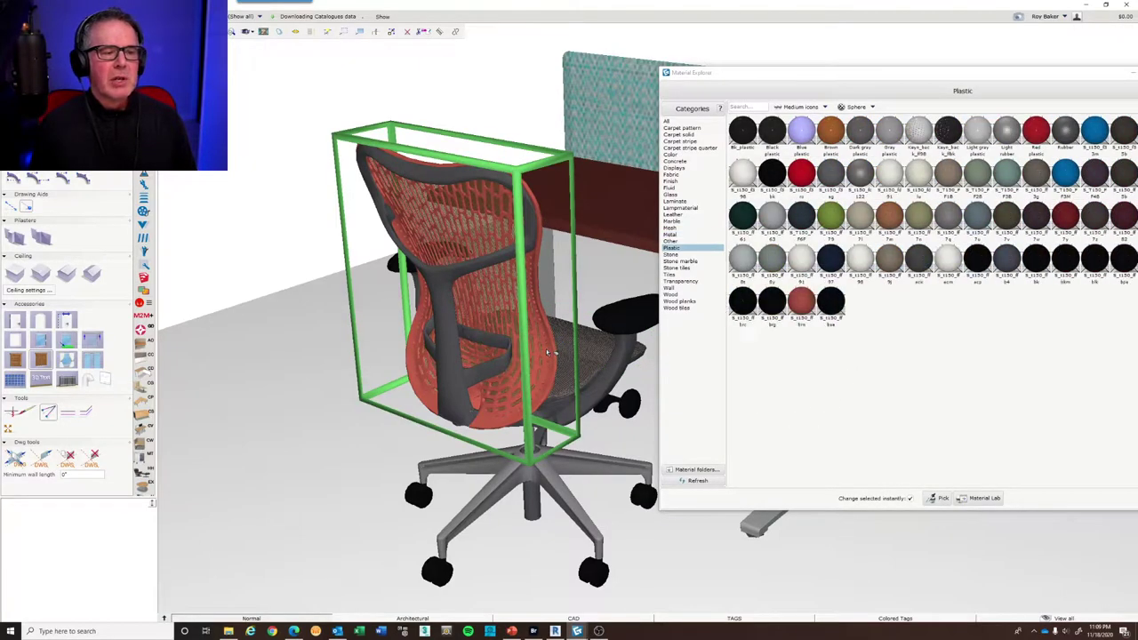
pyautogui.click(672, 247)
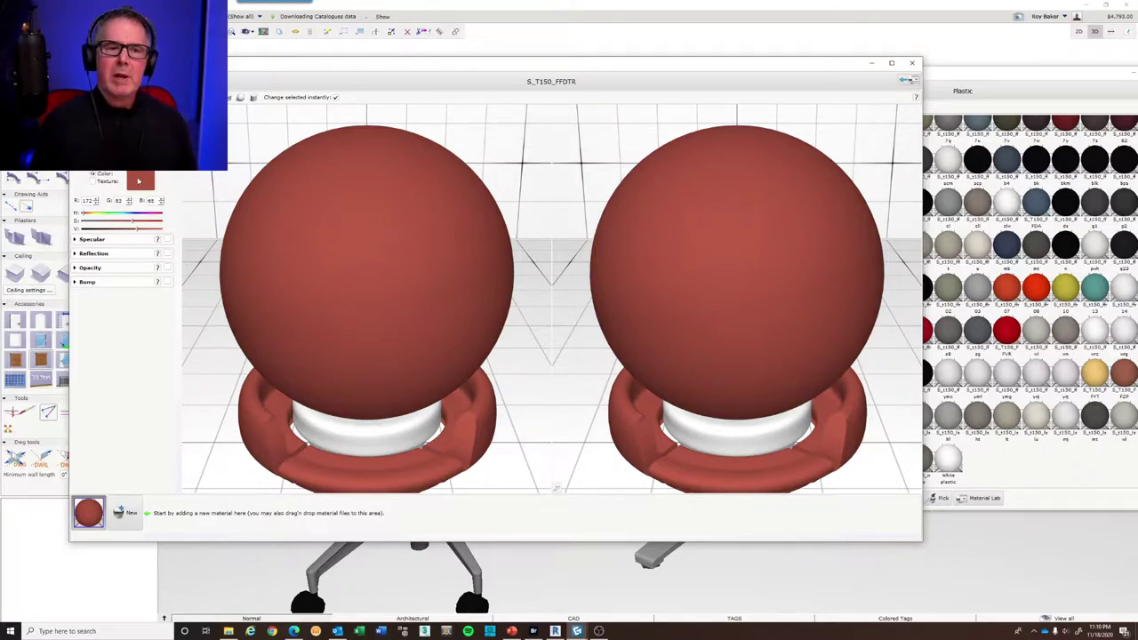
# Close the Material Lab and Material Explorer windows and bring up the File commands
pyautogui.click(912, 64)
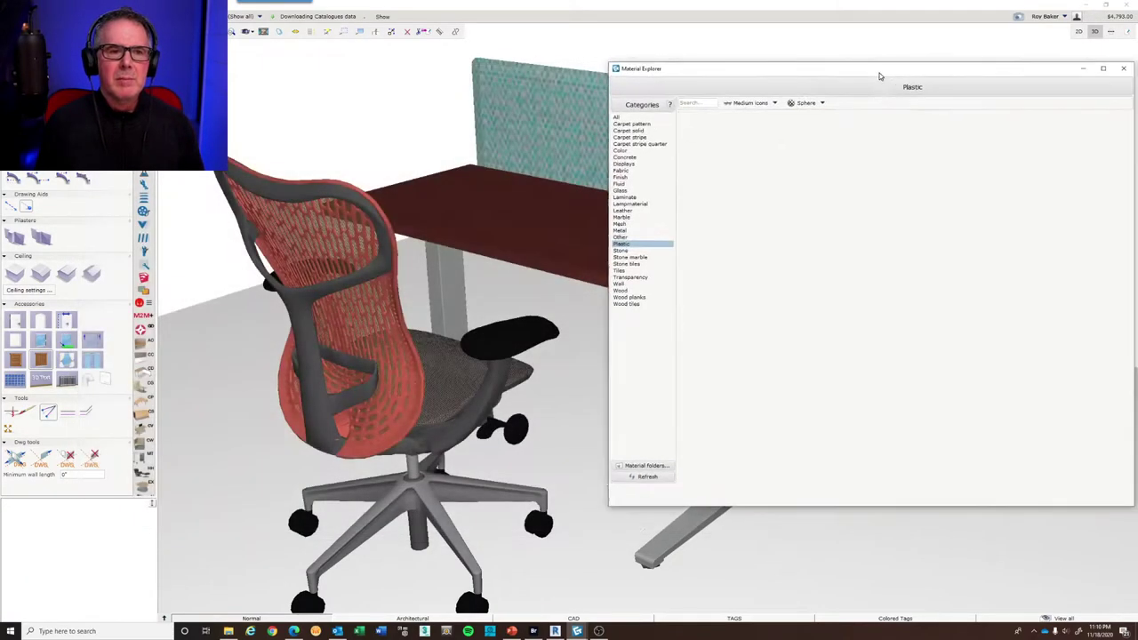
pyautogui.moveTo(880, 76); pyautogui.dragTo(634, 72)
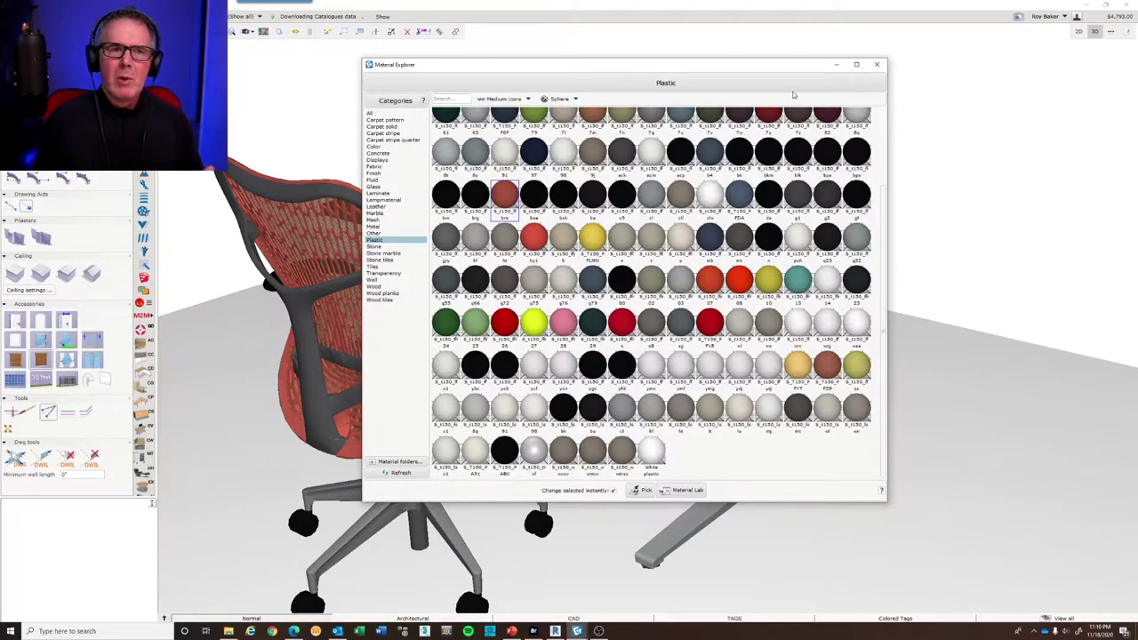
pyautogui.click(877, 64)
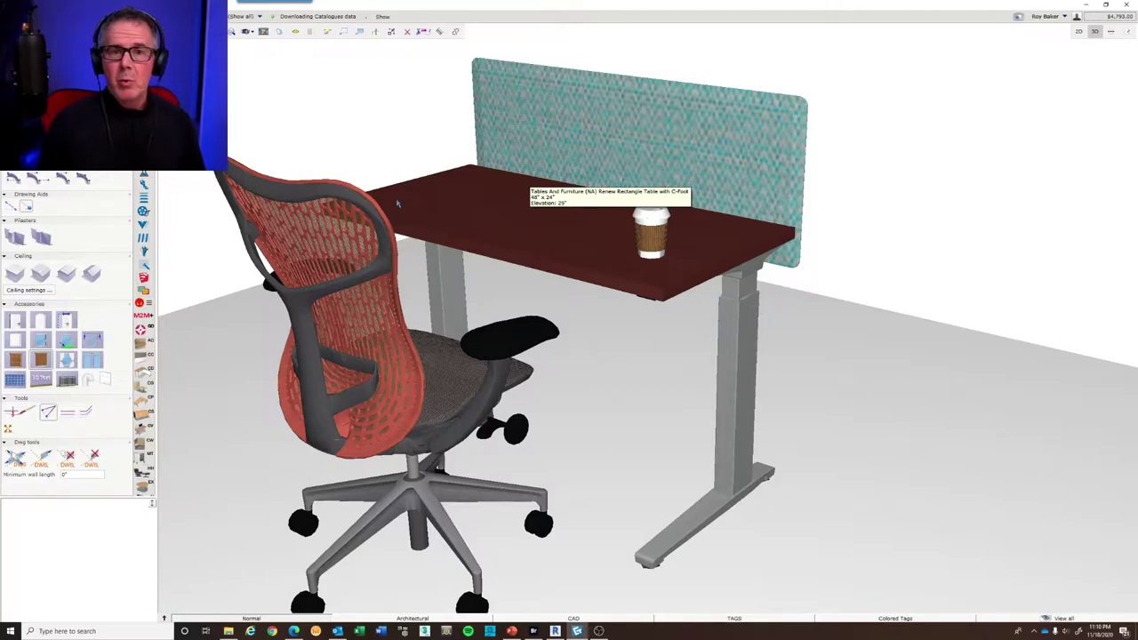
pyautogui.click(14, 12)
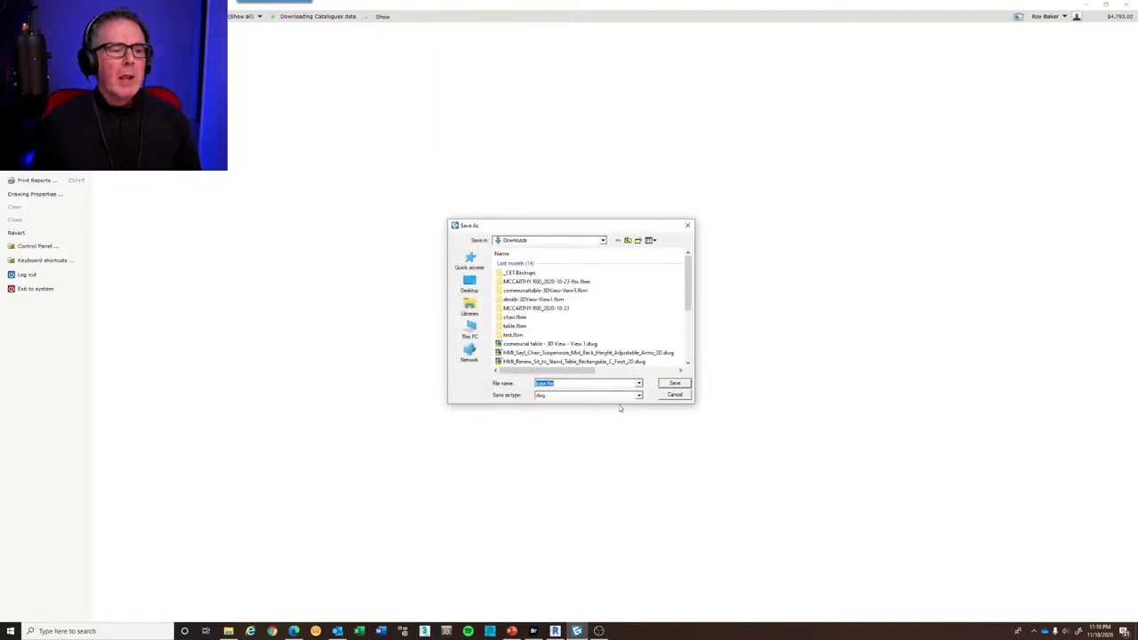
# Open the Save as type list for 'base file' in the Downloads folder
pyautogui.click(637, 396)
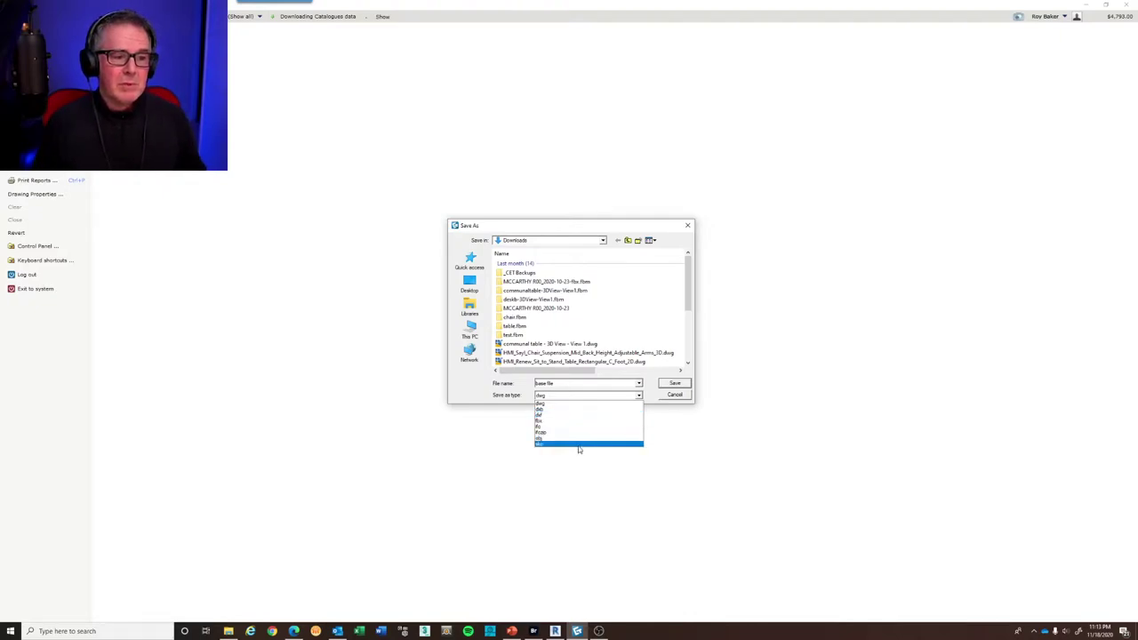
# Choose skp as the file type in the Save As dialog
pyautogui.click(579, 444)
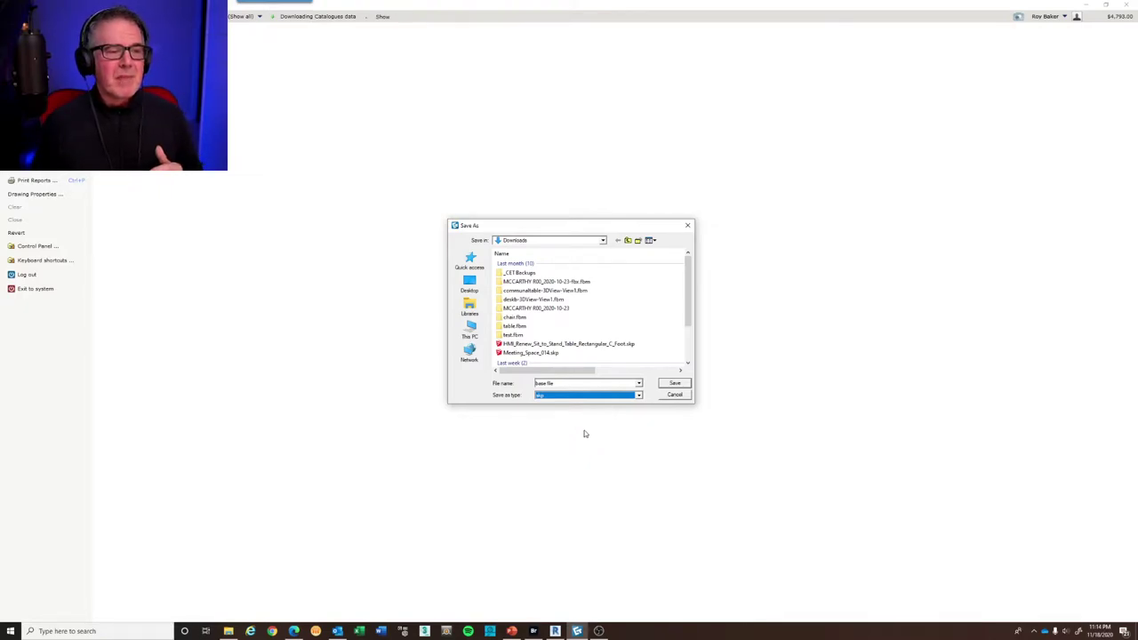
# Create the _cet-rv folder on the DATA (D:) drive and open it
pyautogui.click(603, 240)
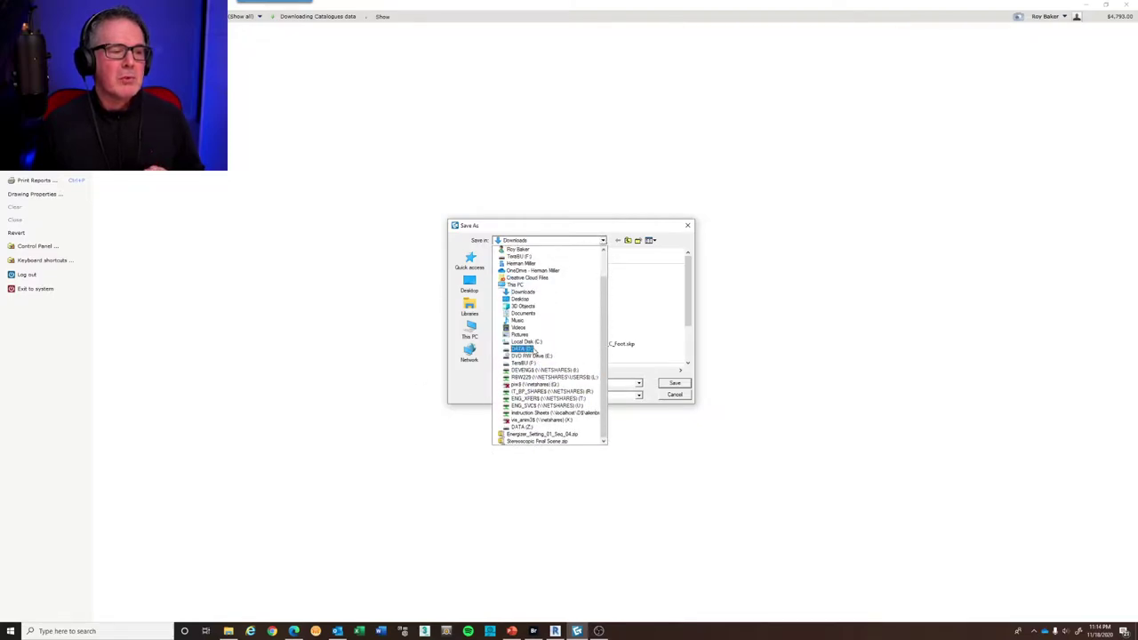
pyautogui.click(523, 349)
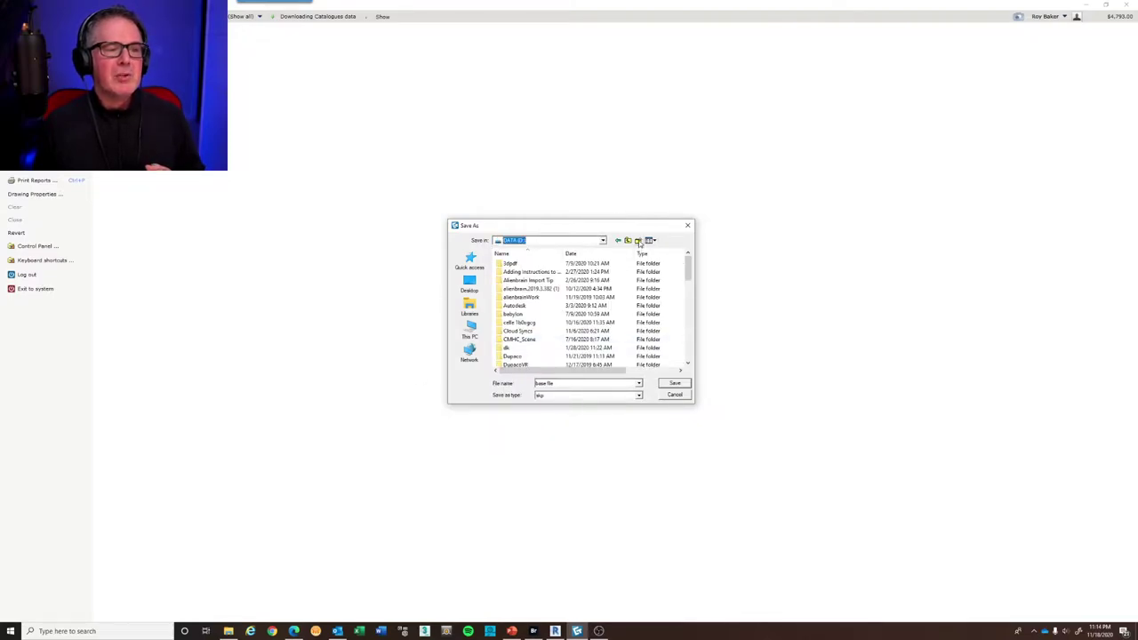
pyautogui.click(637, 240)
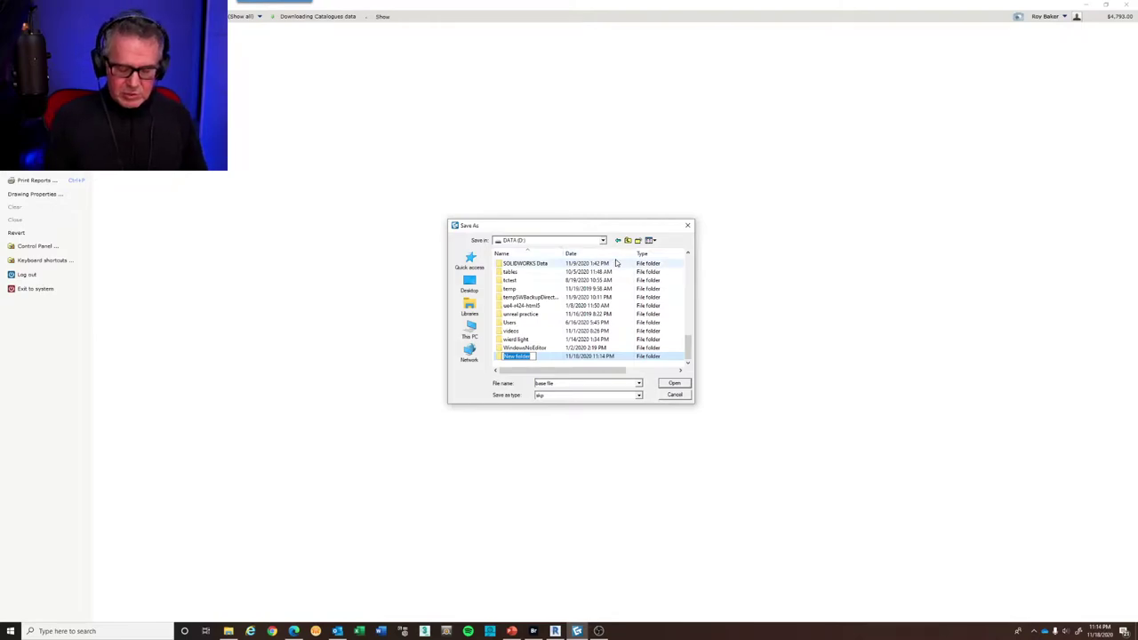
pyautogui.write('b')
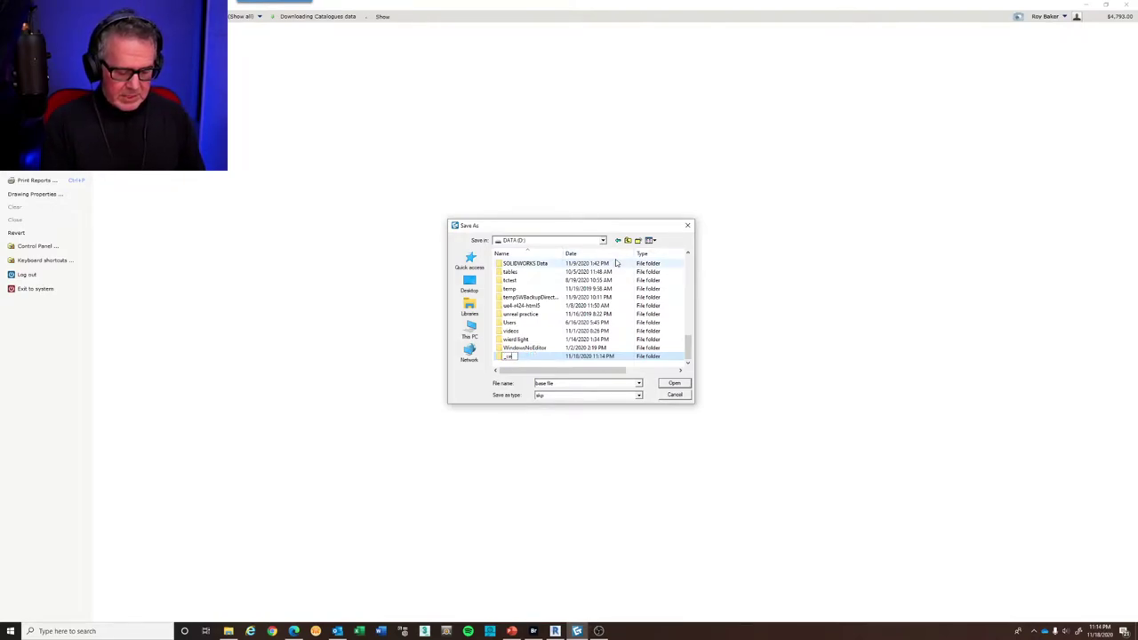
pyautogui.write('-m')
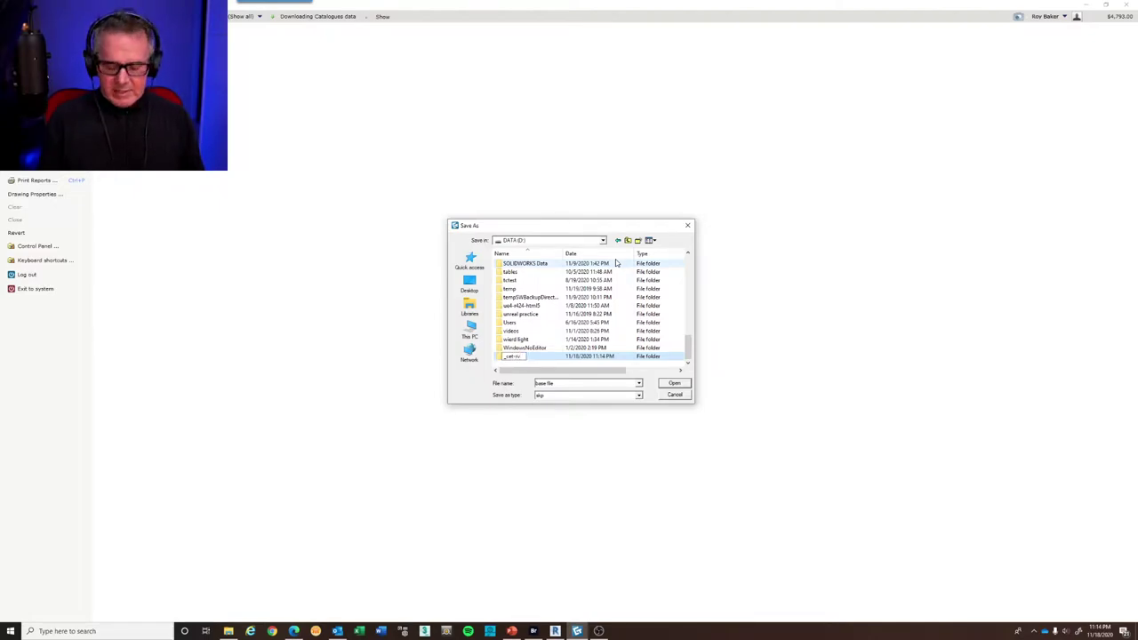
pyautogui.press('Return')
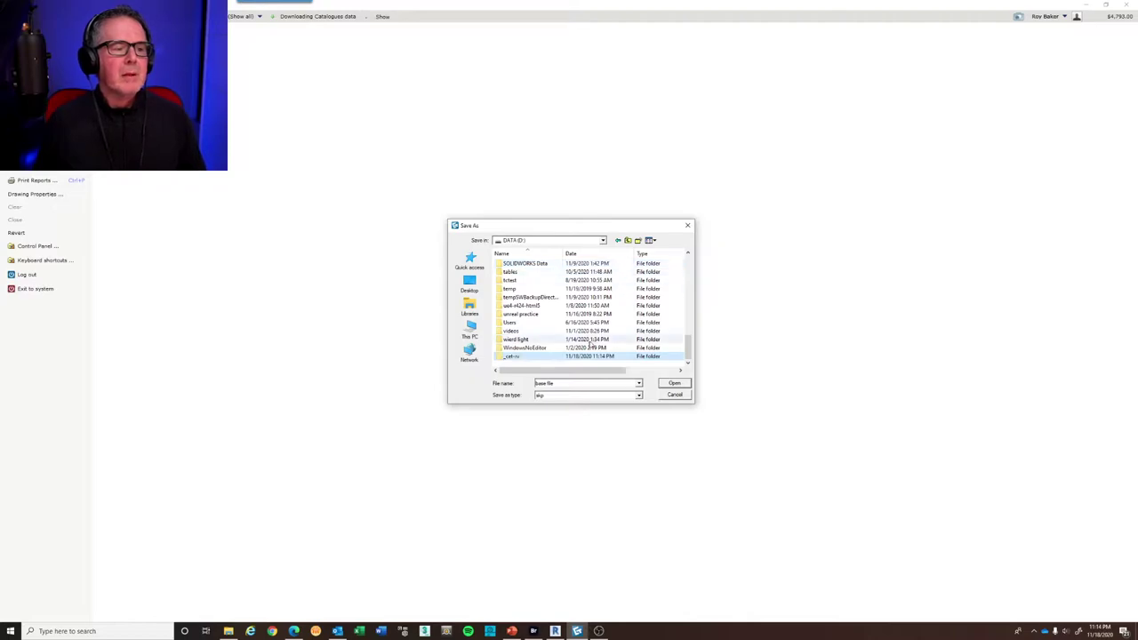
pyautogui.click(514, 357)
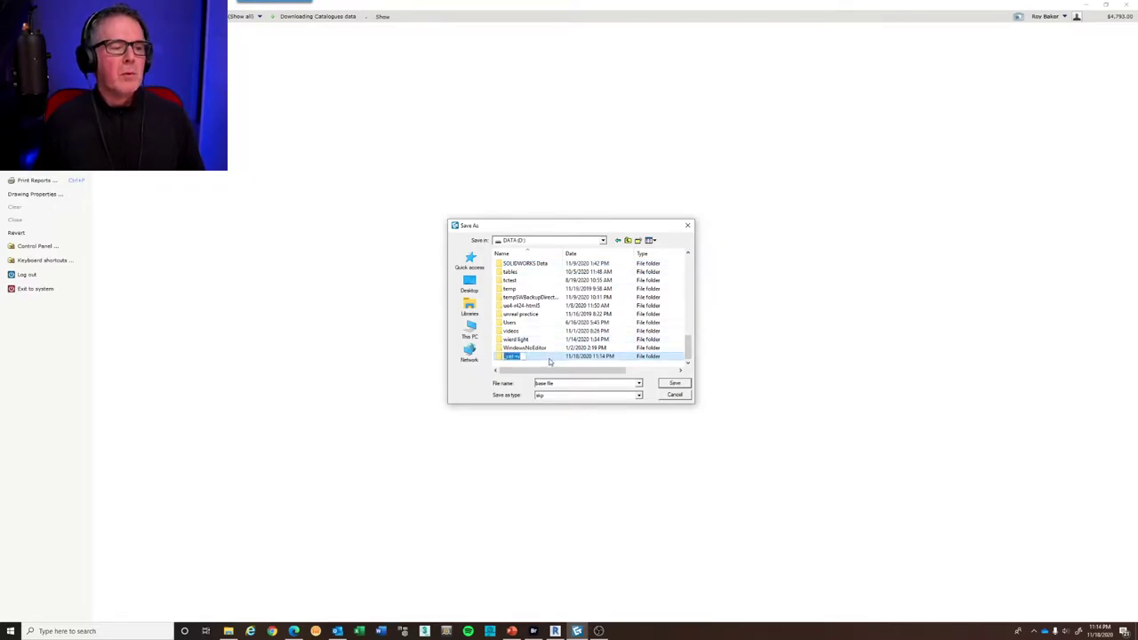
pyautogui.press('Return')
pyautogui.doubleClick(503, 357)
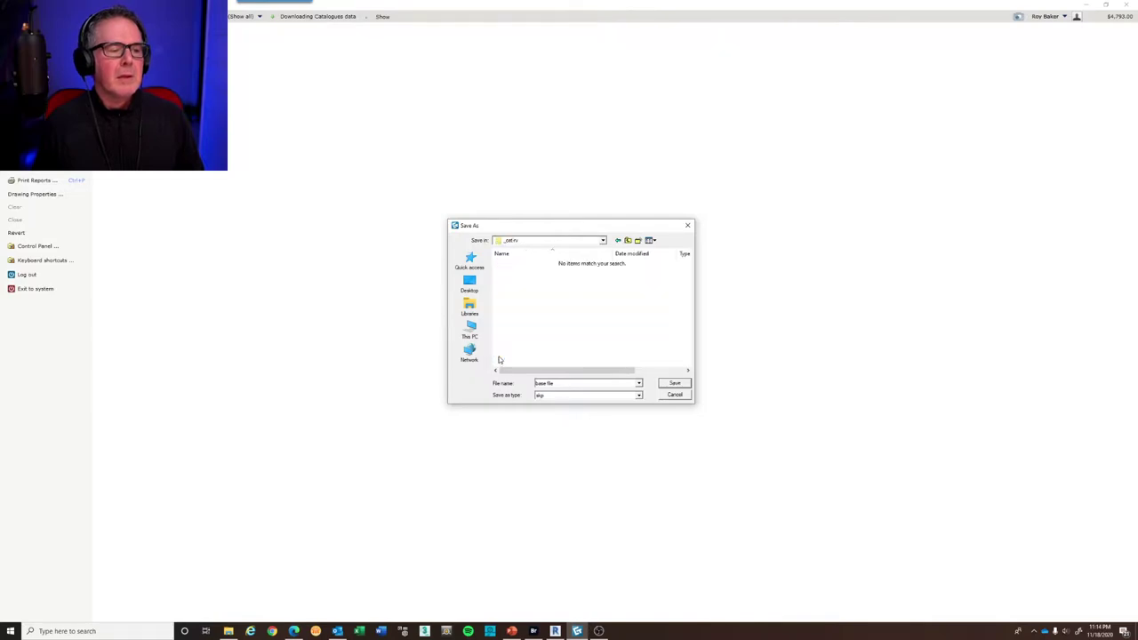
# Name the file 'cet file' and save it in SketchUp format
pyautogui.click(587, 386)
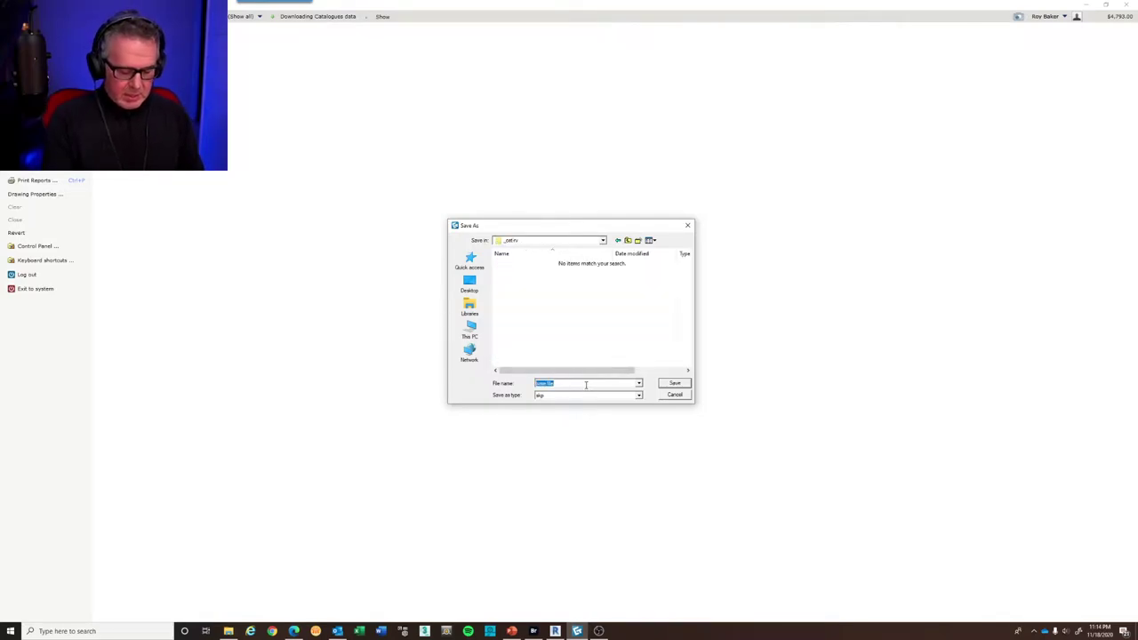
pyautogui.write('se')
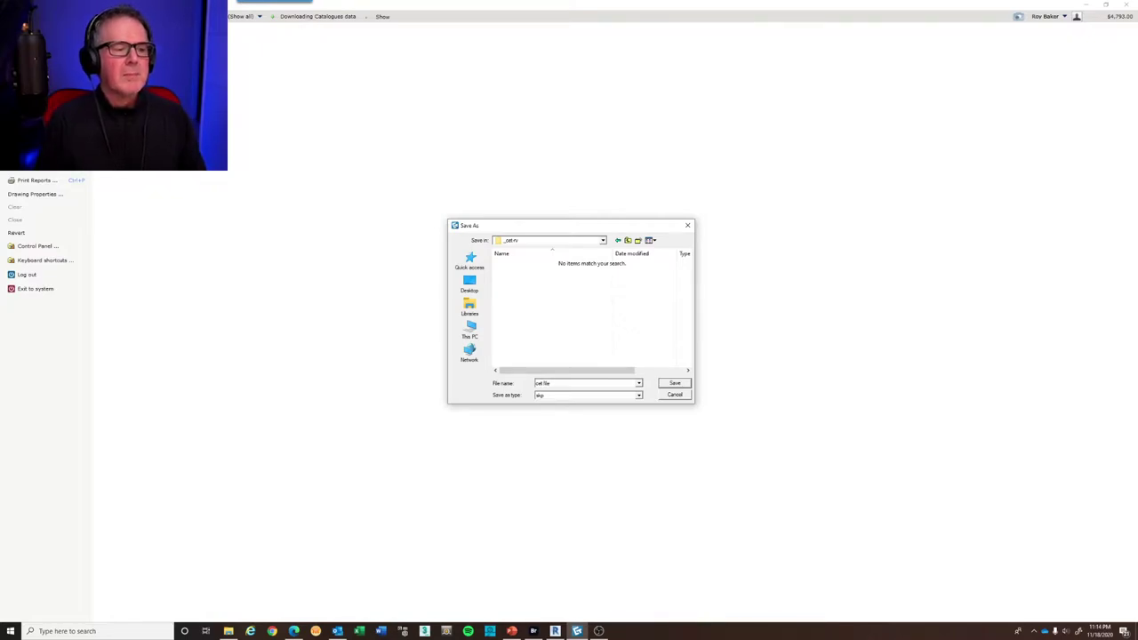
pyautogui.click(673, 383)
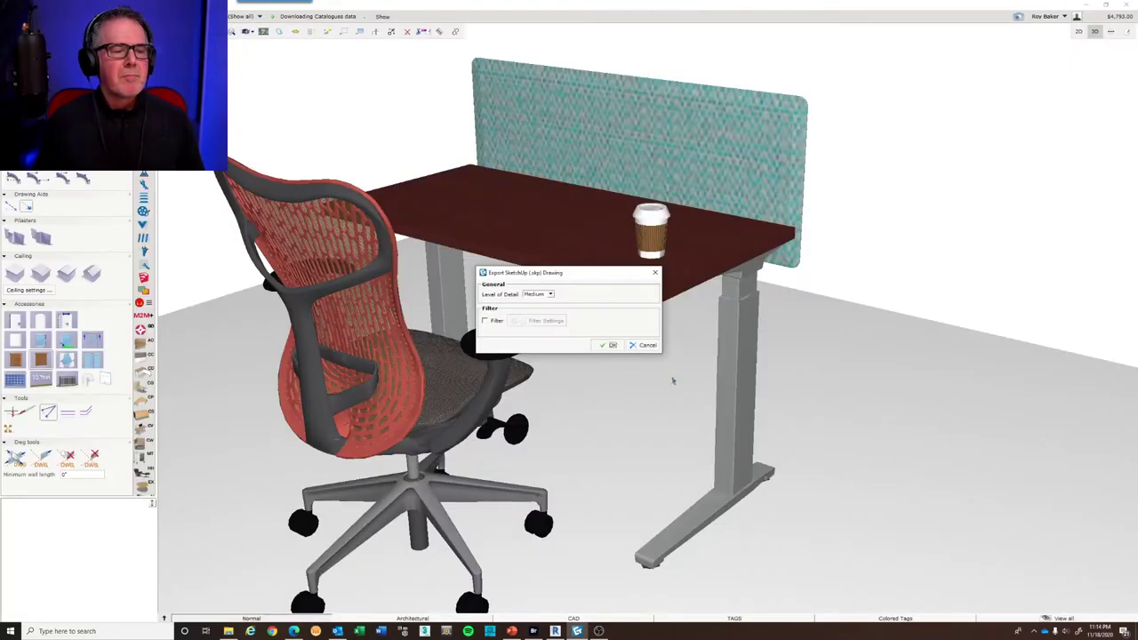
# Export the SketchUp file at Super level of detail, then minimize CET Designer
pyautogui.click(551, 297)
pyautogui.click(552, 322)
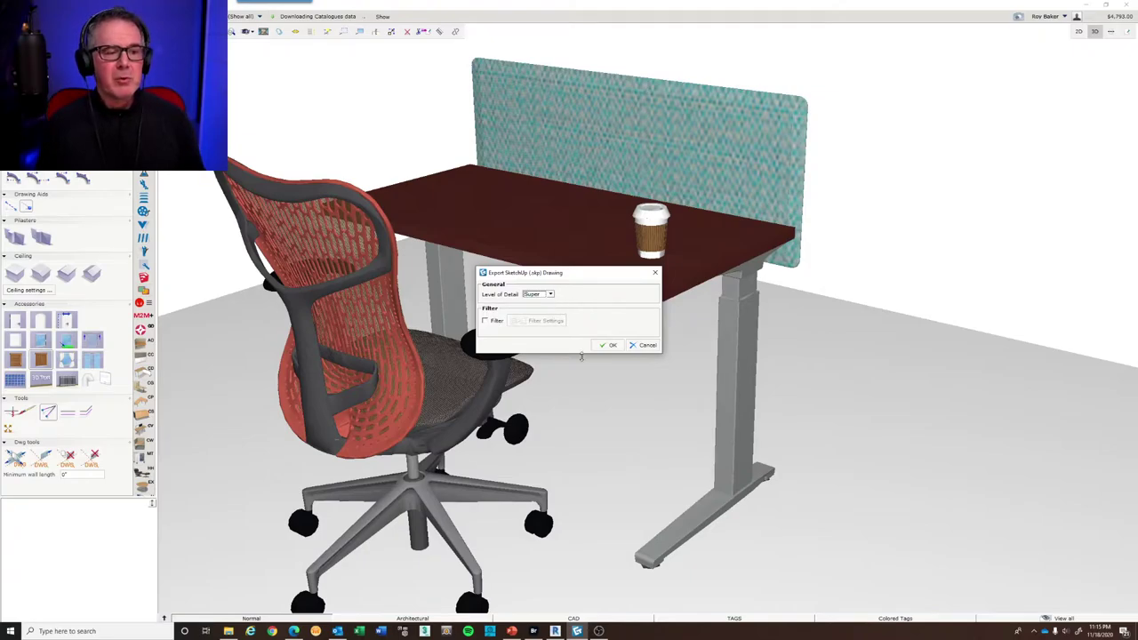
pyautogui.click(611, 346)
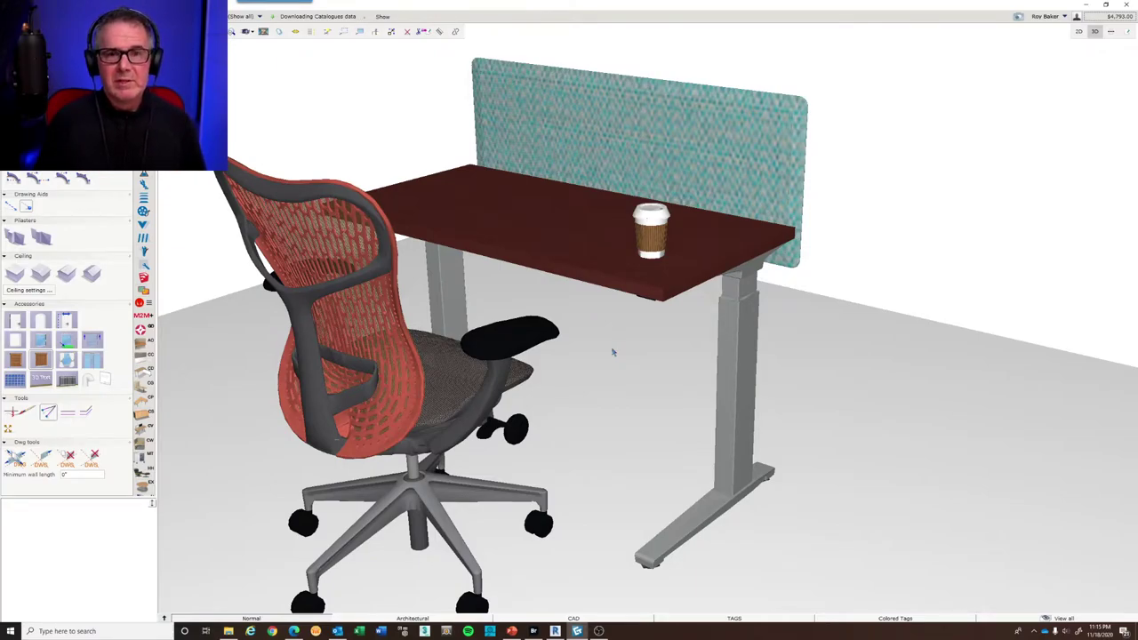
pyautogui.click(1085, 5)
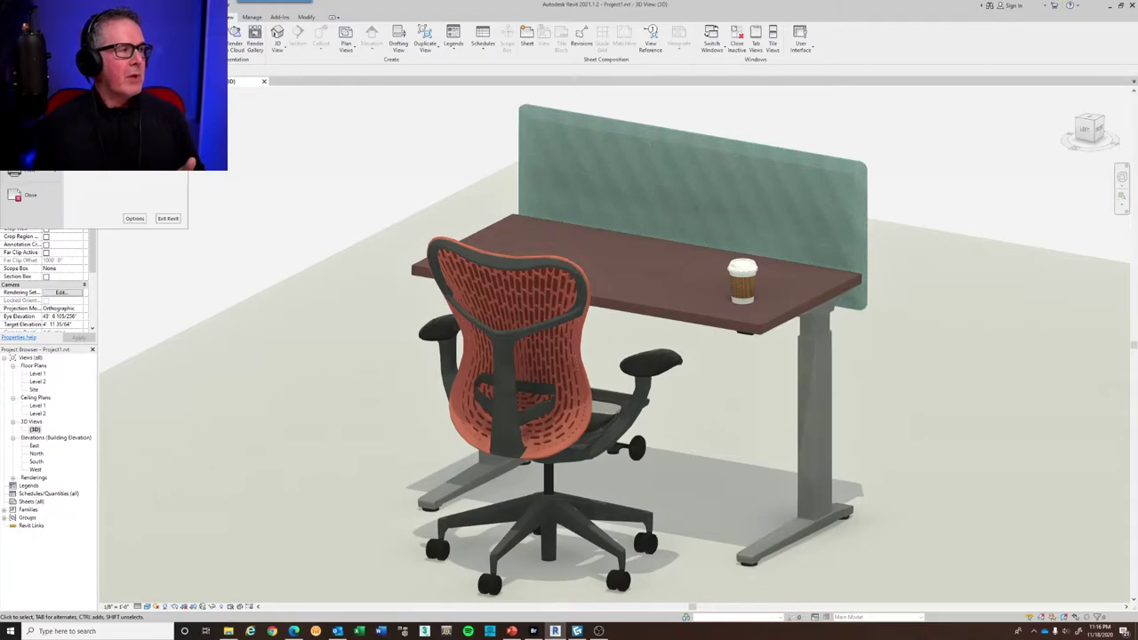
# Review the Project1 desk view and base furniture family, then return to Revit's Home screen
pyautogui.click(36, 192)
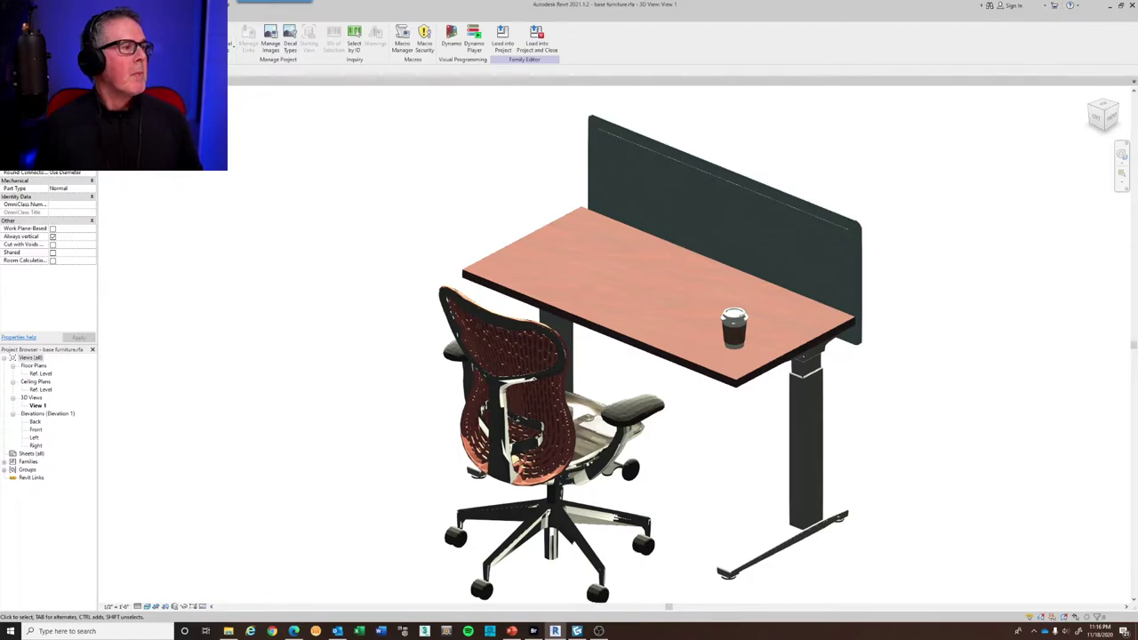
pyautogui.hotkey('ctrl', 'd')
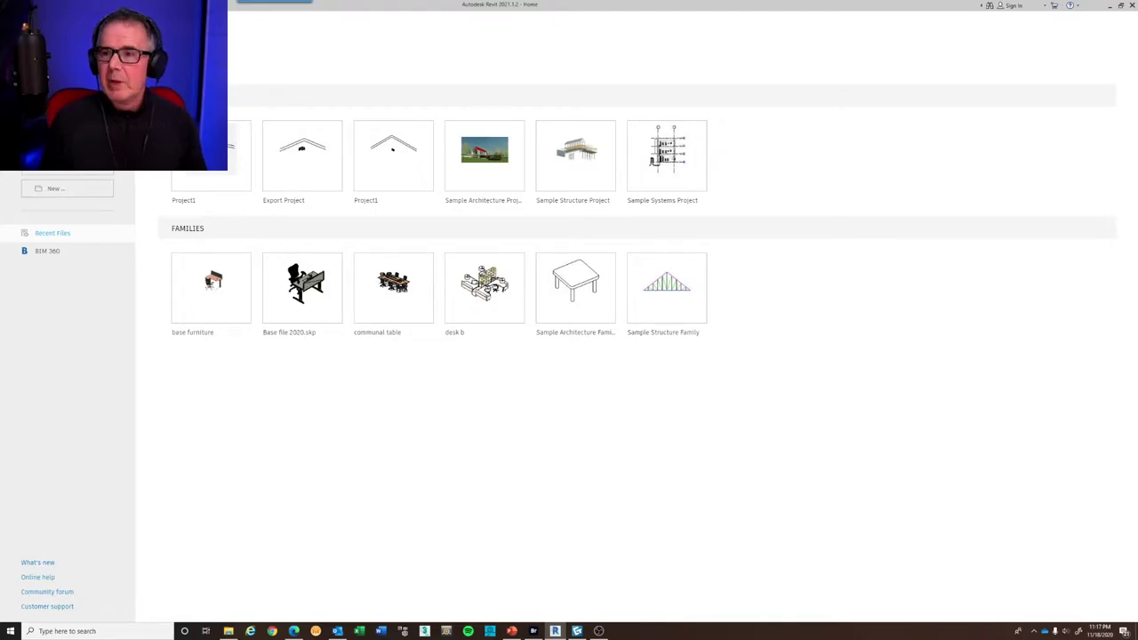
# Move the Select Template File dialog into view, showing the Family Templates language folders
pyautogui.moveTo(297, 180); pyautogui.dragTo(326, 116)
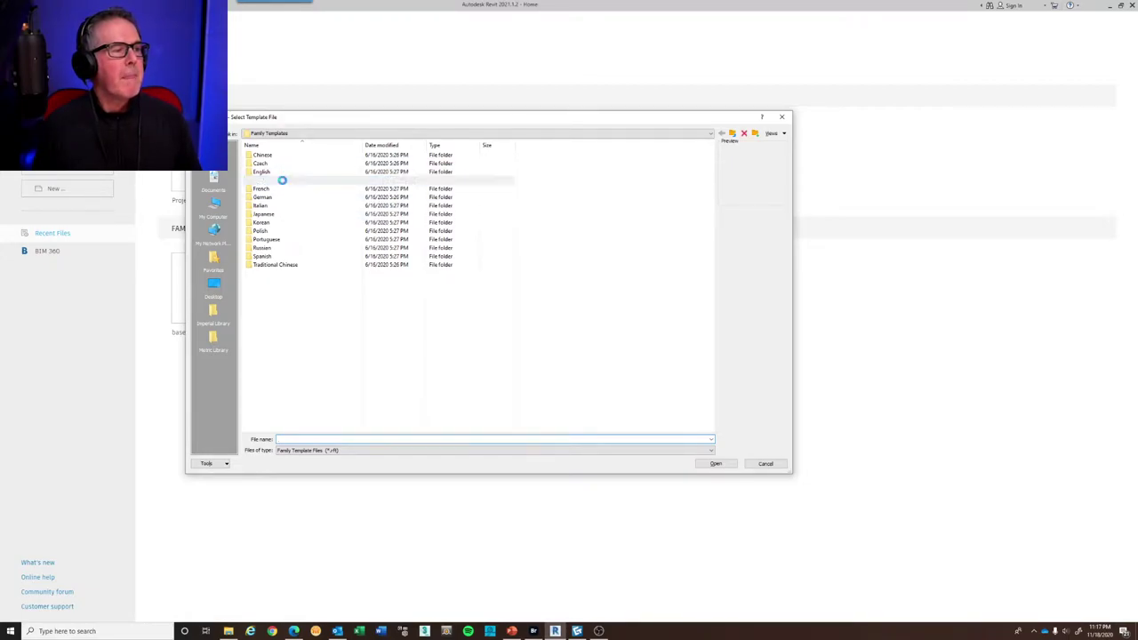
# Create Family1 from the English-Imperial Generic Model.rft template
pyautogui.doubleClick(283, 180)
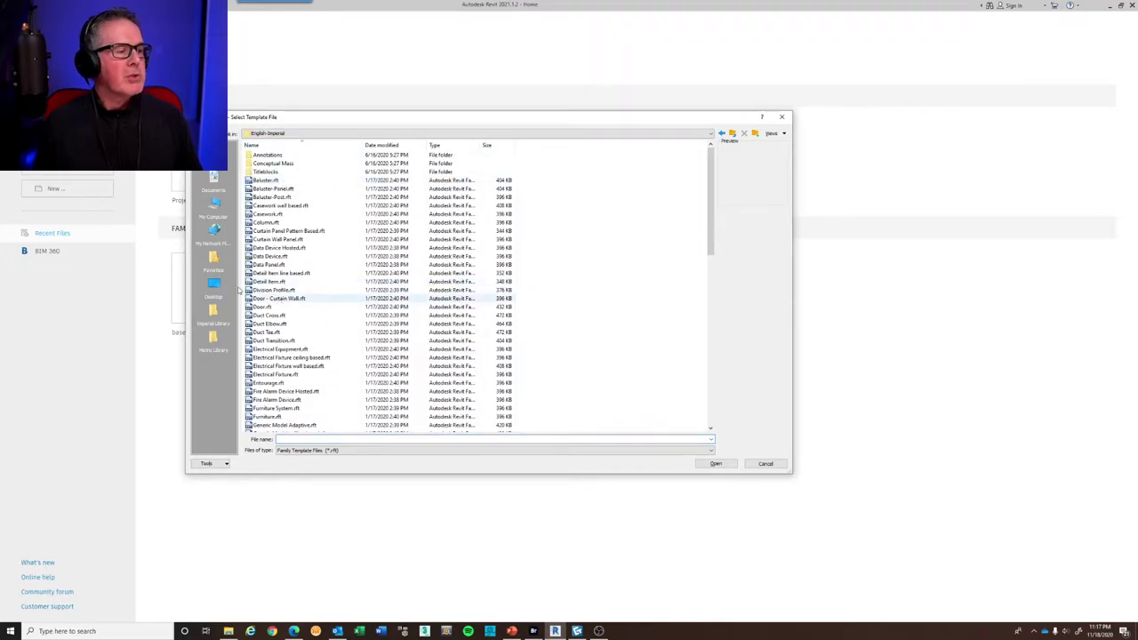
pyautogui.scroll(-8, 298, 276)
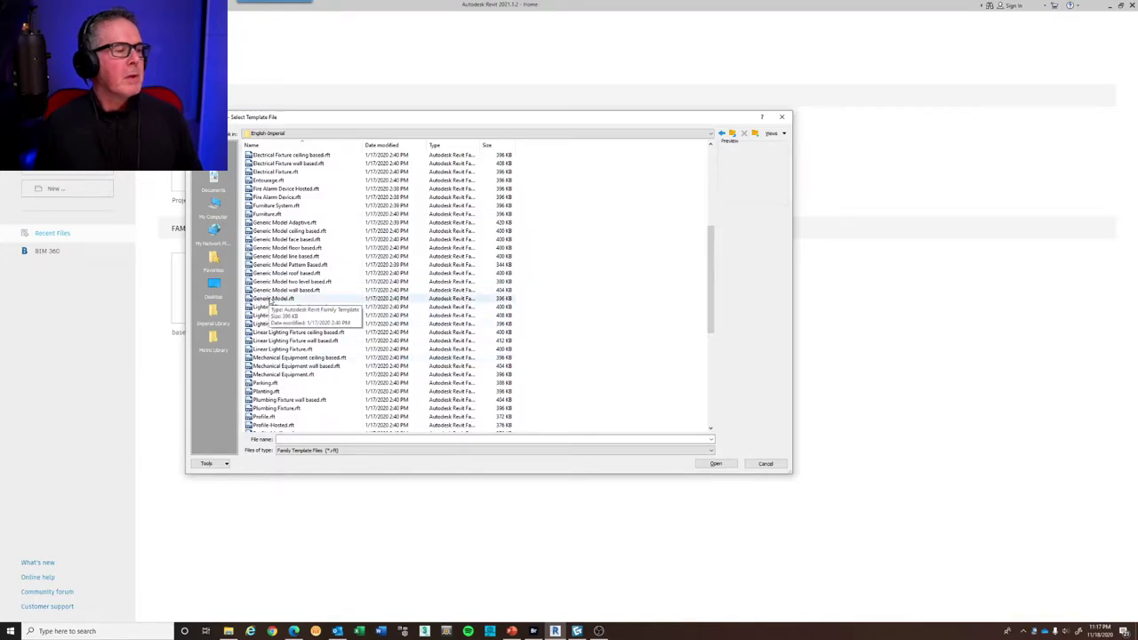
pyautogui.click(270, 299)
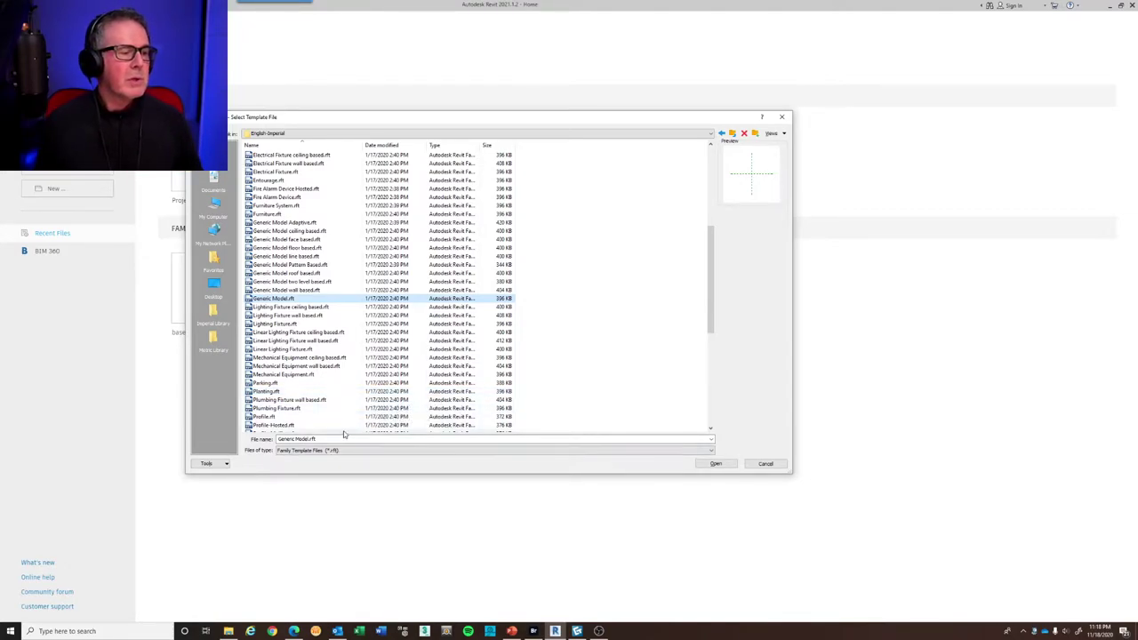
pyautogui.click(715, 465)
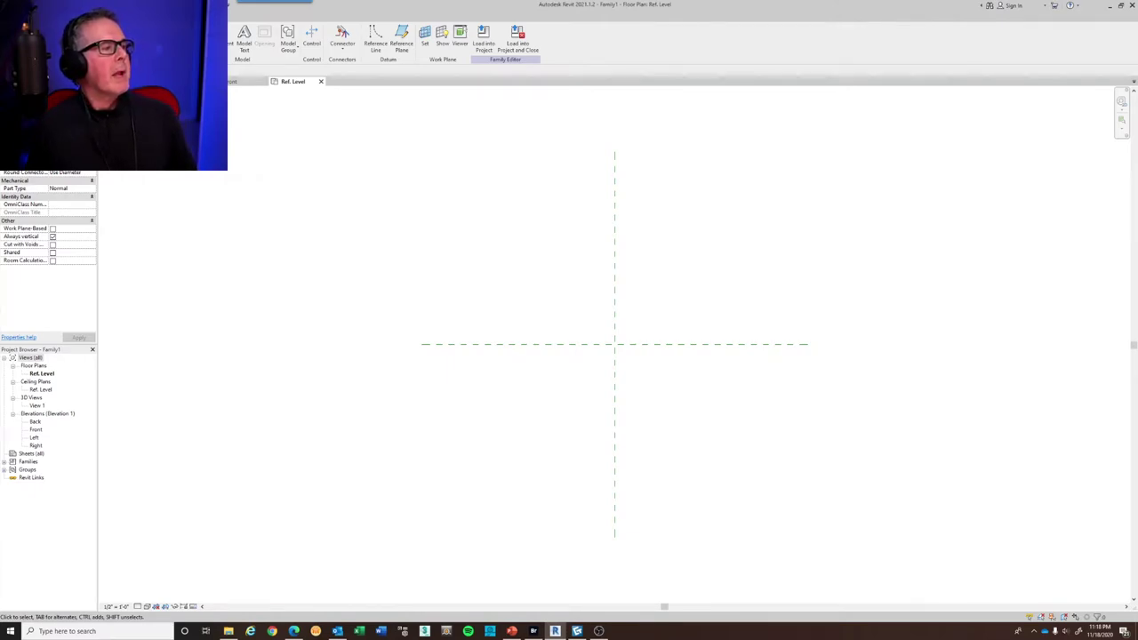
# Start an Import CAD from the Insert tab and browse to the DATA (D:) drive
pyautogui.click(71, 13)
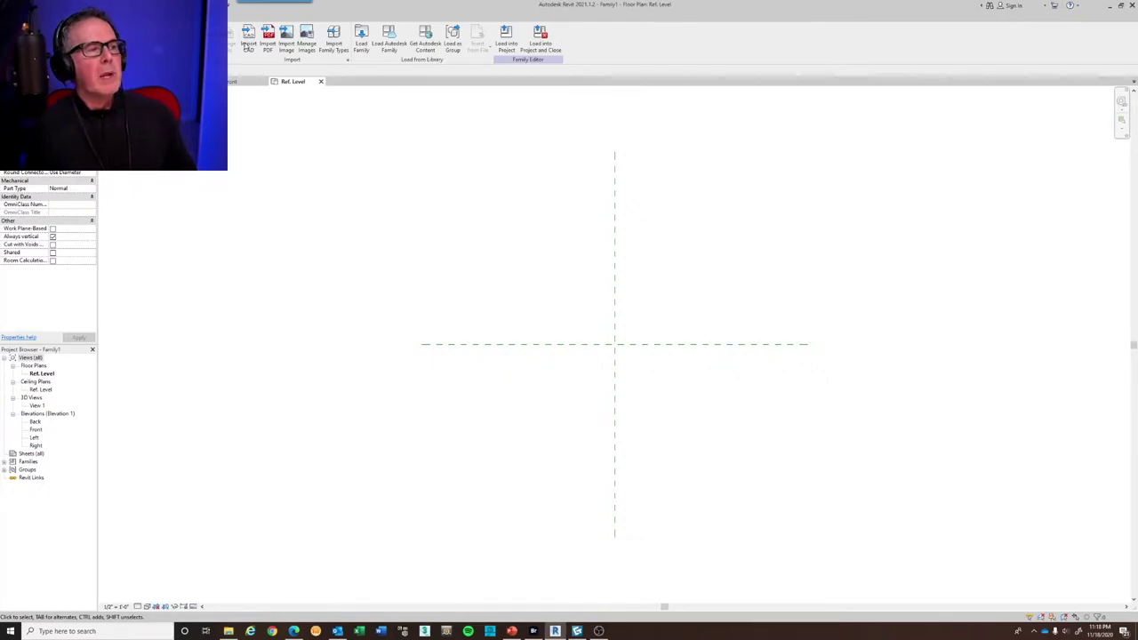
pyautogui.click(248, 38)
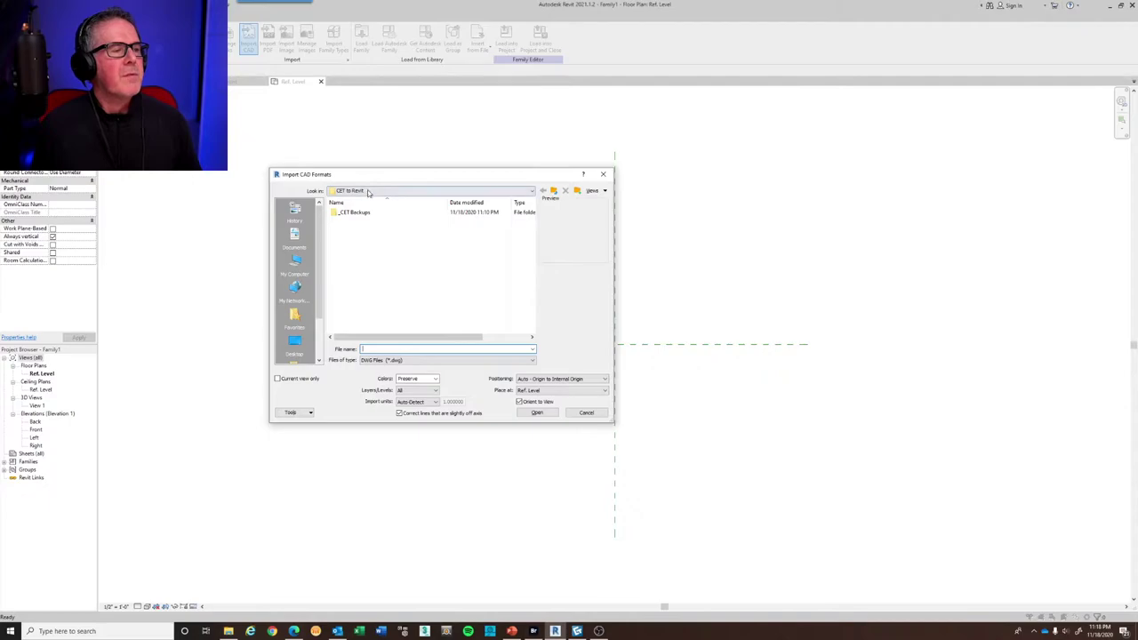
pyautogui.click(367, 191)
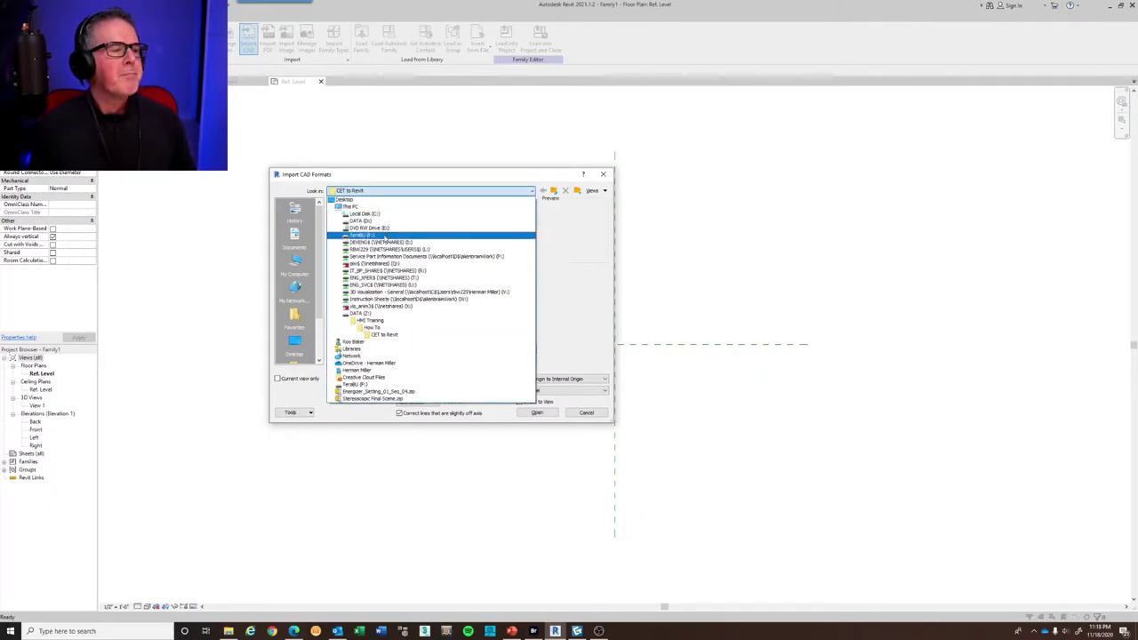
pyautogui.click(378, 222)
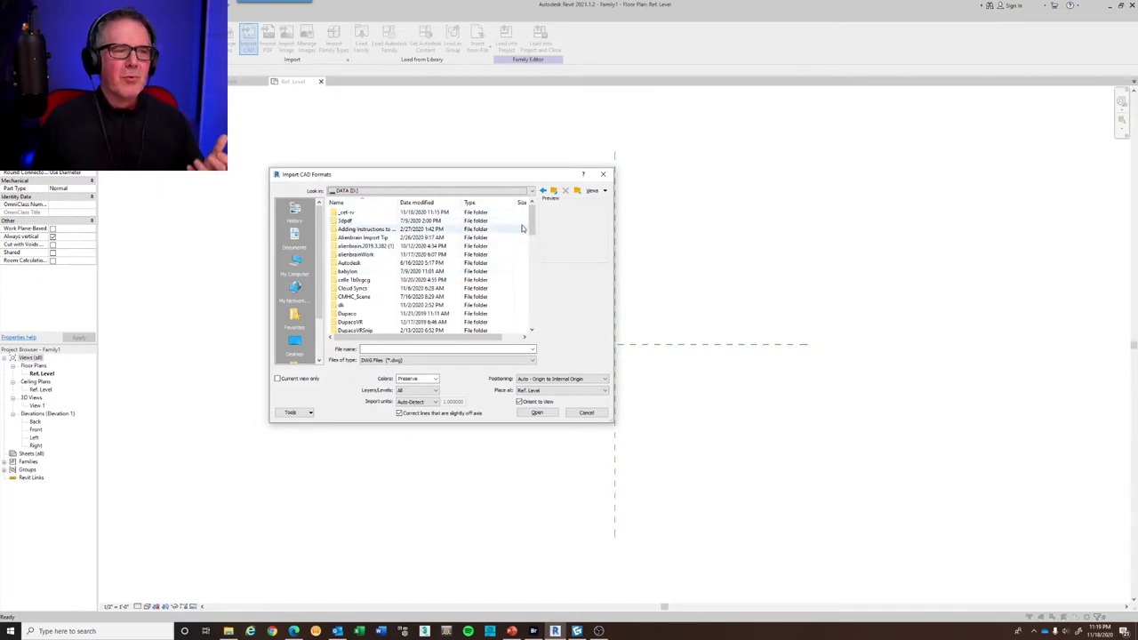
pyautogui.moveTo(531, 218)
pyautogui.mouseDown()
pyautogui.moveTo(532, 260)
pyautogui.moveTo(528, 216)
pyautogui.mouseUp()
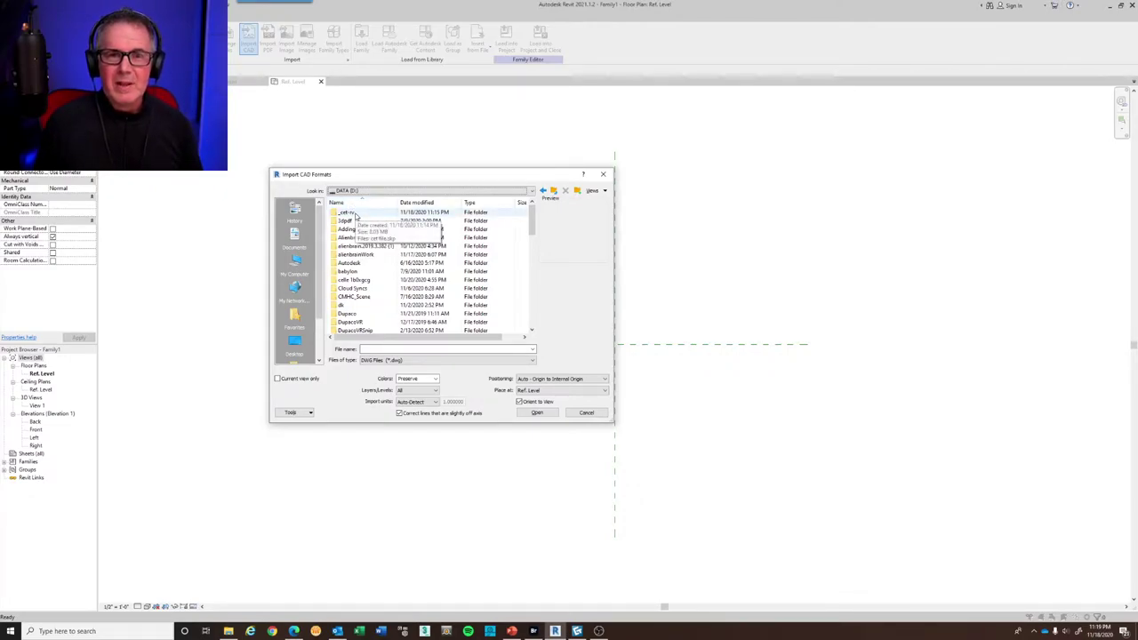
# Import cet file.skp from _cet-rv as a SketchUp file, placed Auto - Origin to Internal Origin
pyautogui.doubleClick(354, 215)
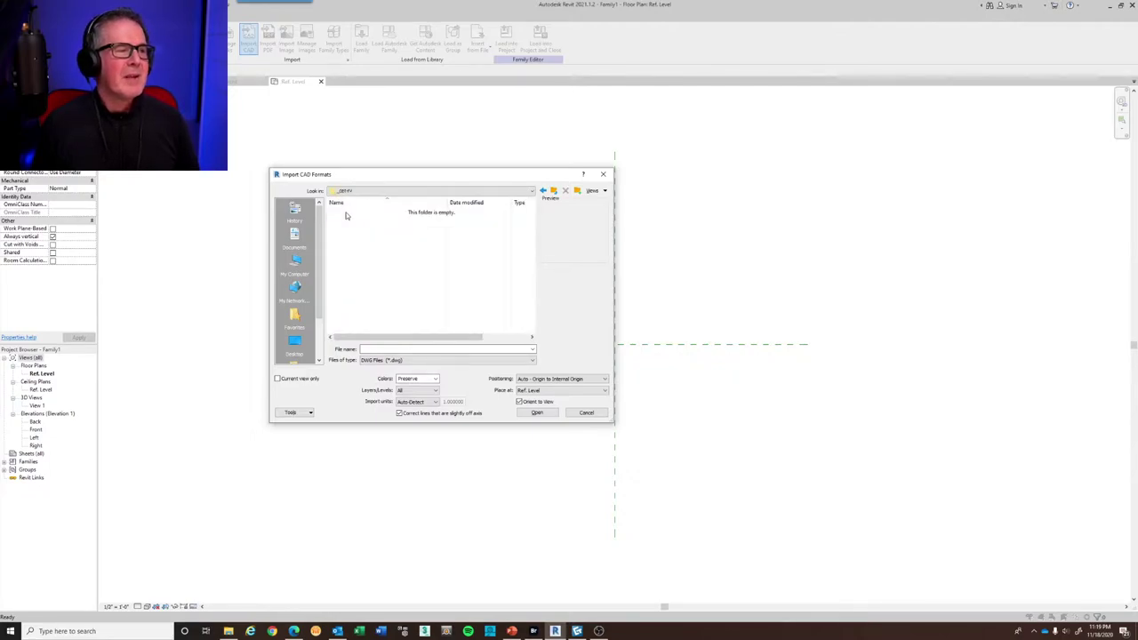
pyautogui.click(410, 361)
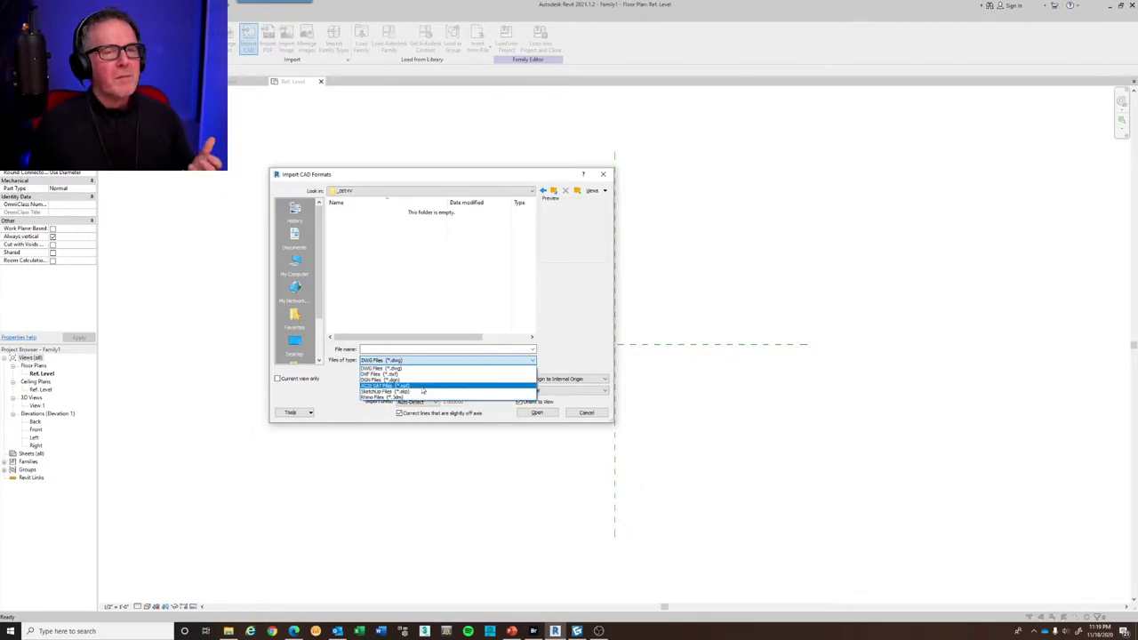
pyautogui.click(423, 391)
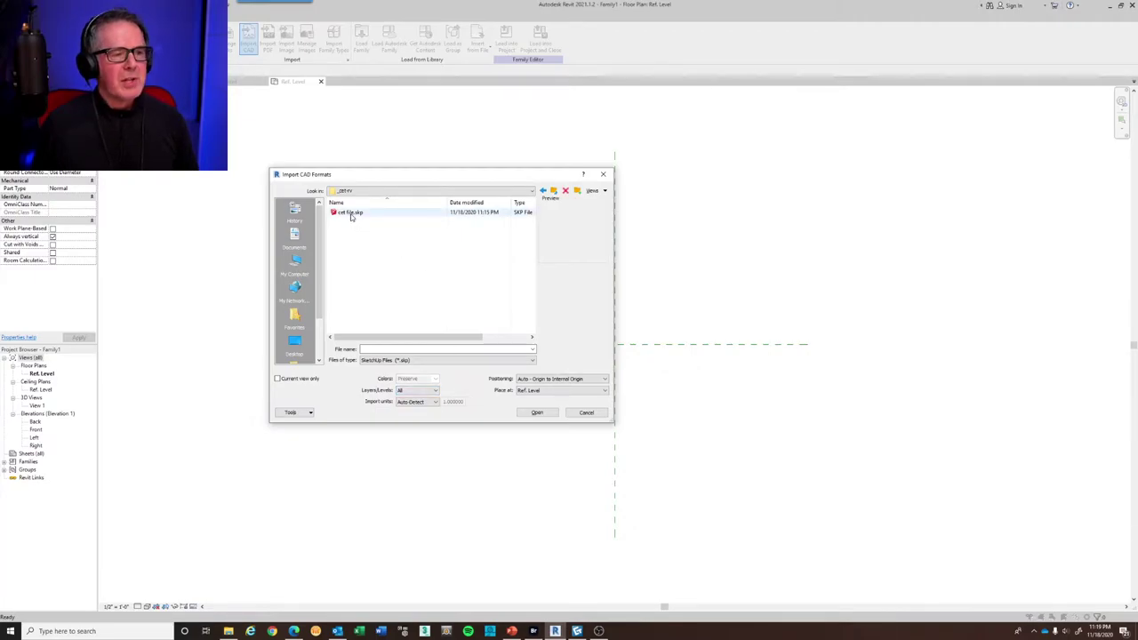
pyautogui.click(351, 214)
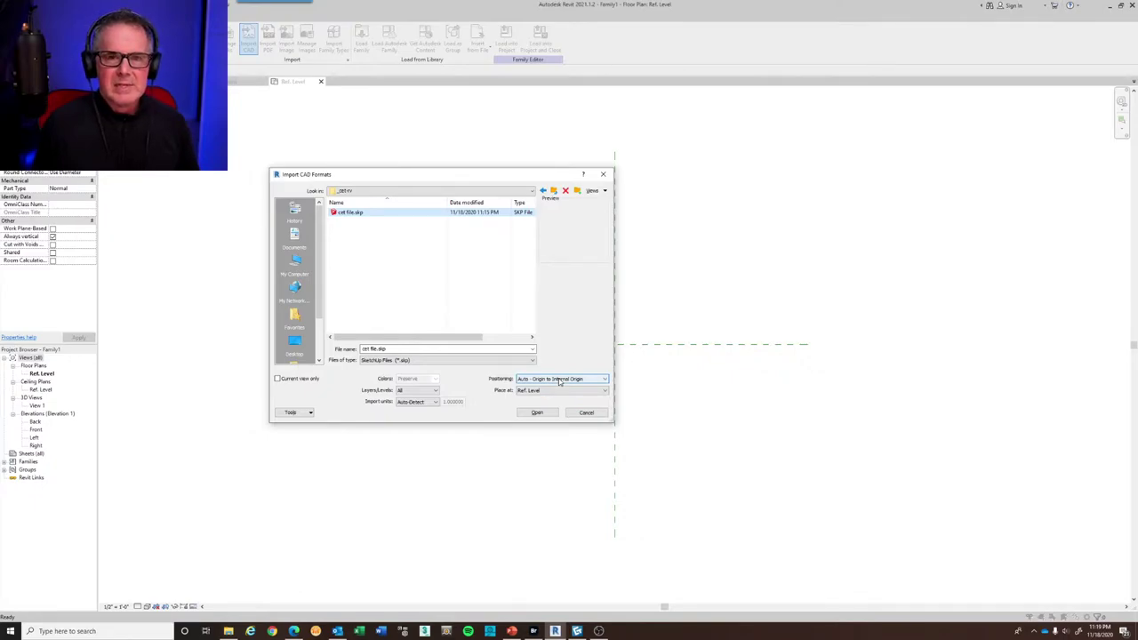
pyautogui.click(537, 412)
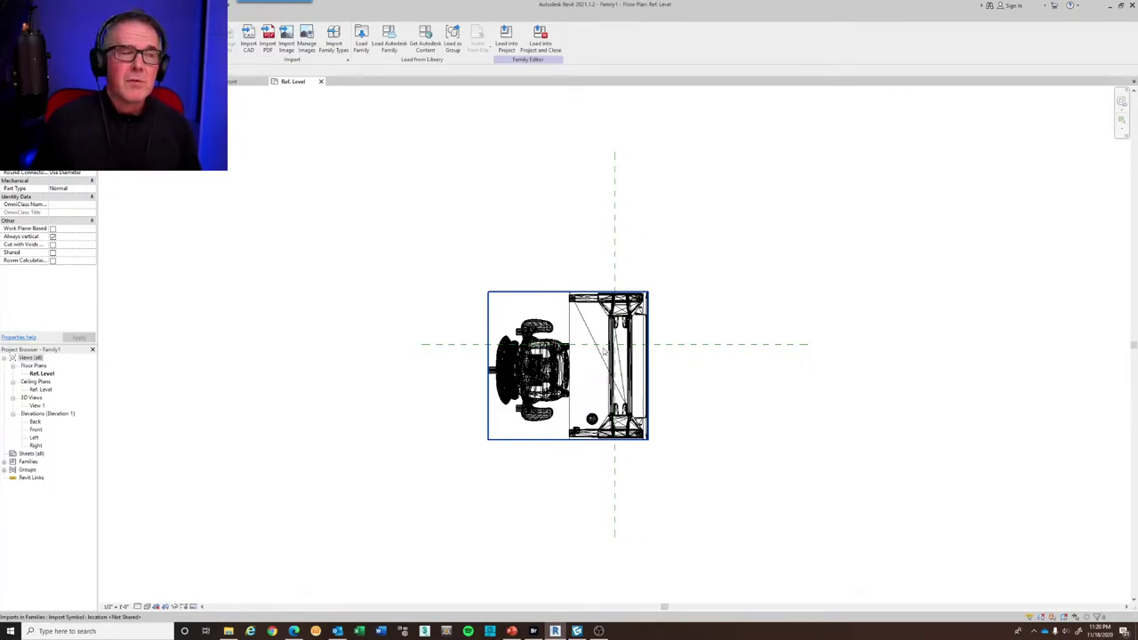
# Deselect the import and show the desk, privacy screen, chair and cup in the {3D} view
pyautogui.click(447, 308)
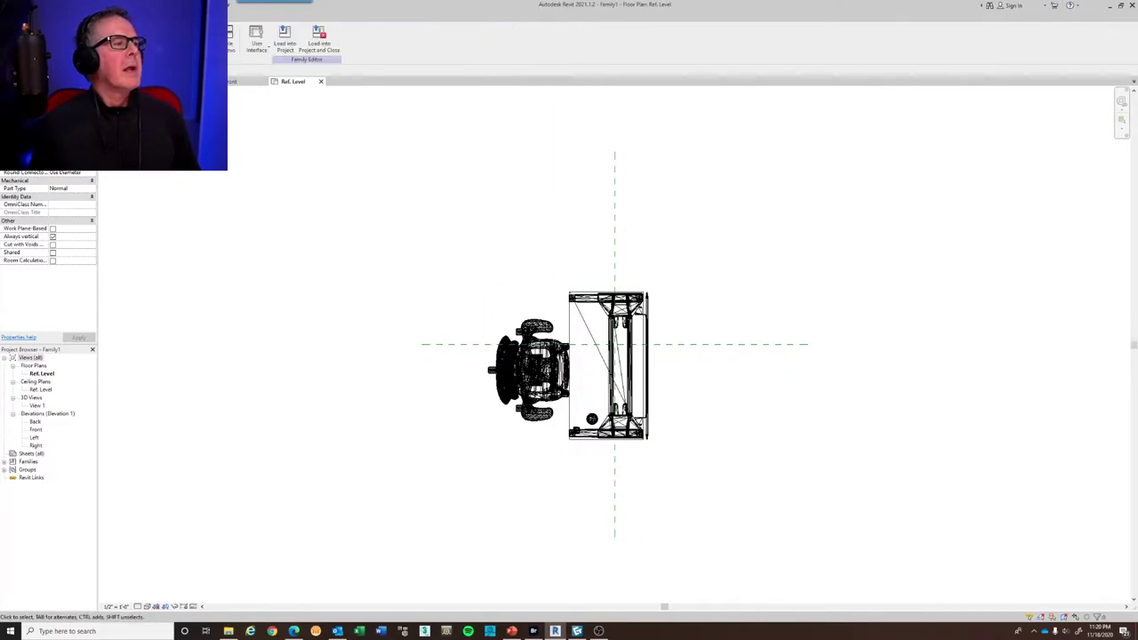
pyautogui.click(189, 7)
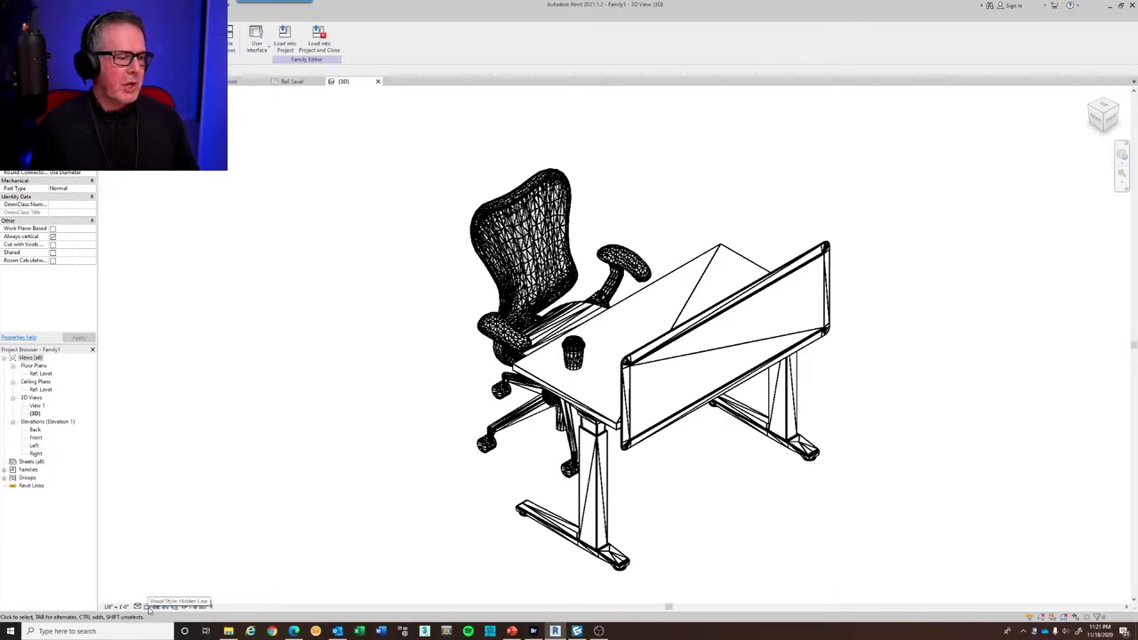
# Switch the 3D view's visual style to Shaded, then to Consistent Colors
pyautogui.click(147, 606)
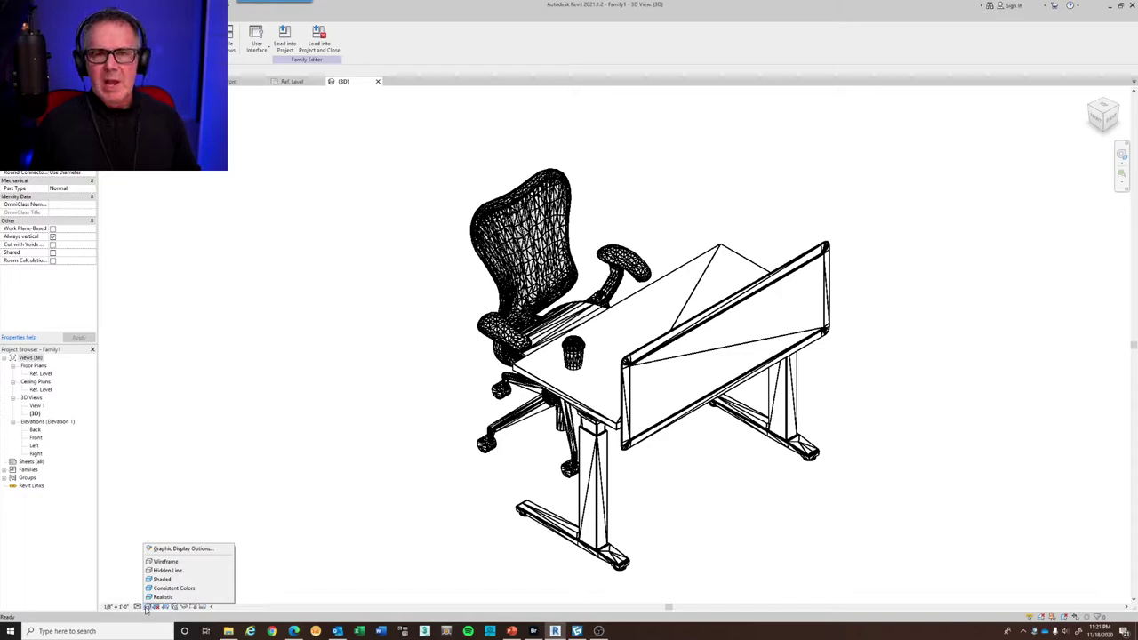
pyautogui.click(162, 580)
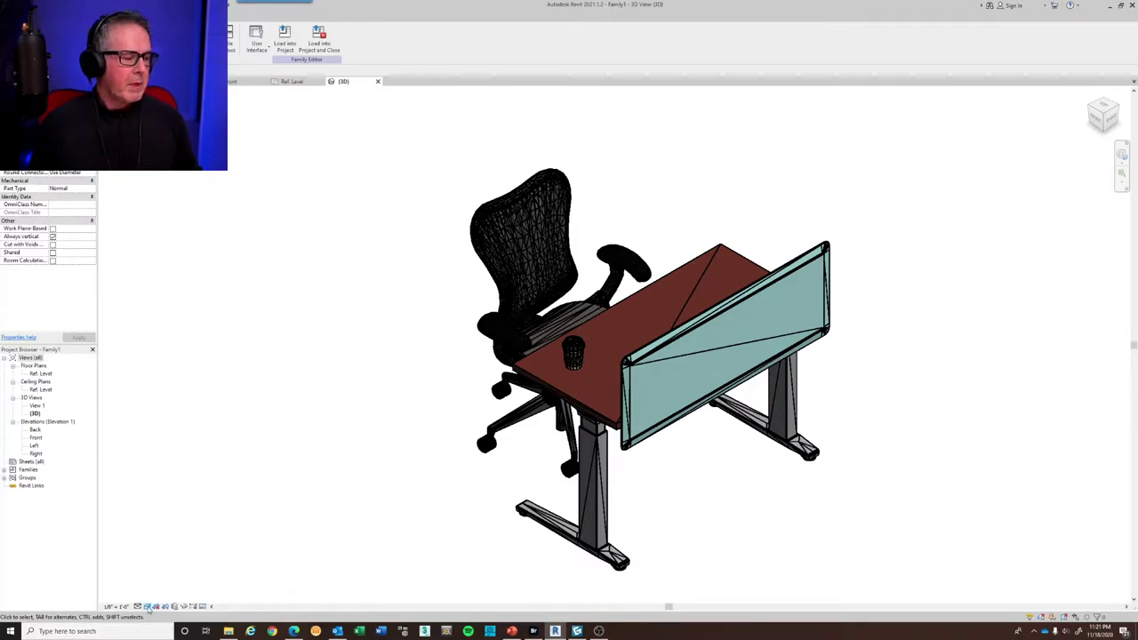
pyautogui.click(148, 607)
pyautogui.click(165, 589)
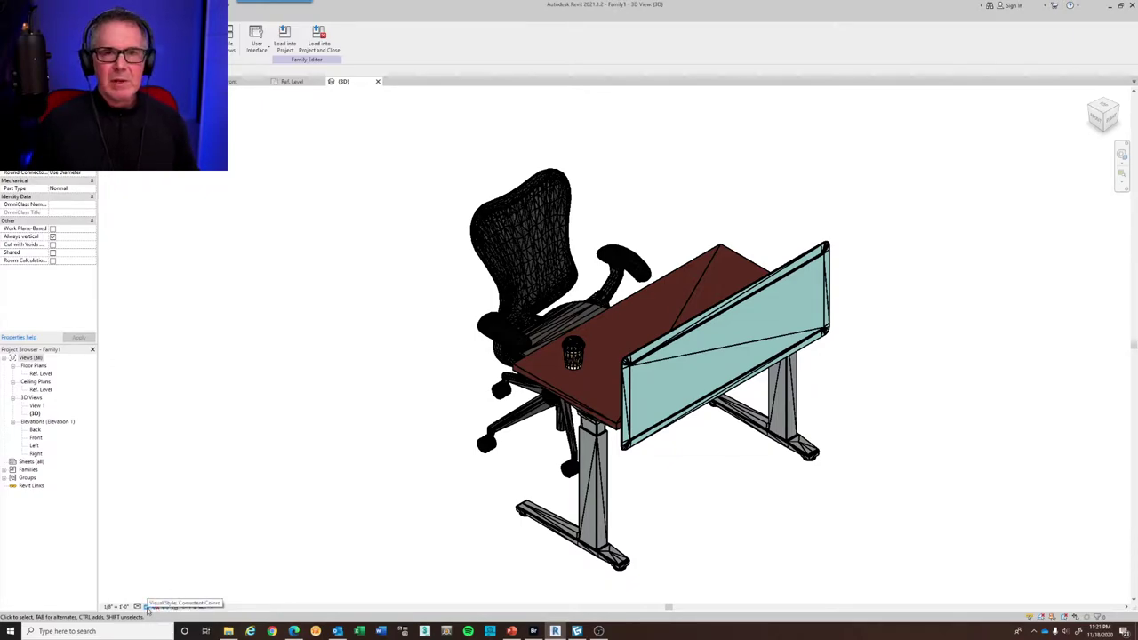
# Bring up Graphic Display Options and move the dialog beside the model
pyautogui.click(147, 607)
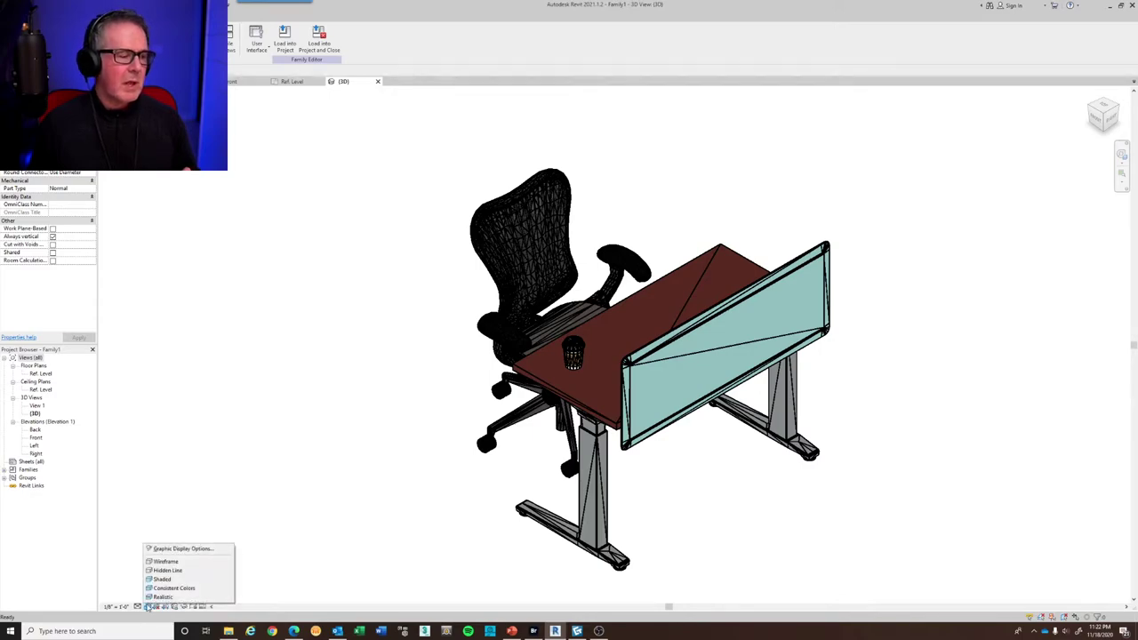
pyautogui.click(187, 550)
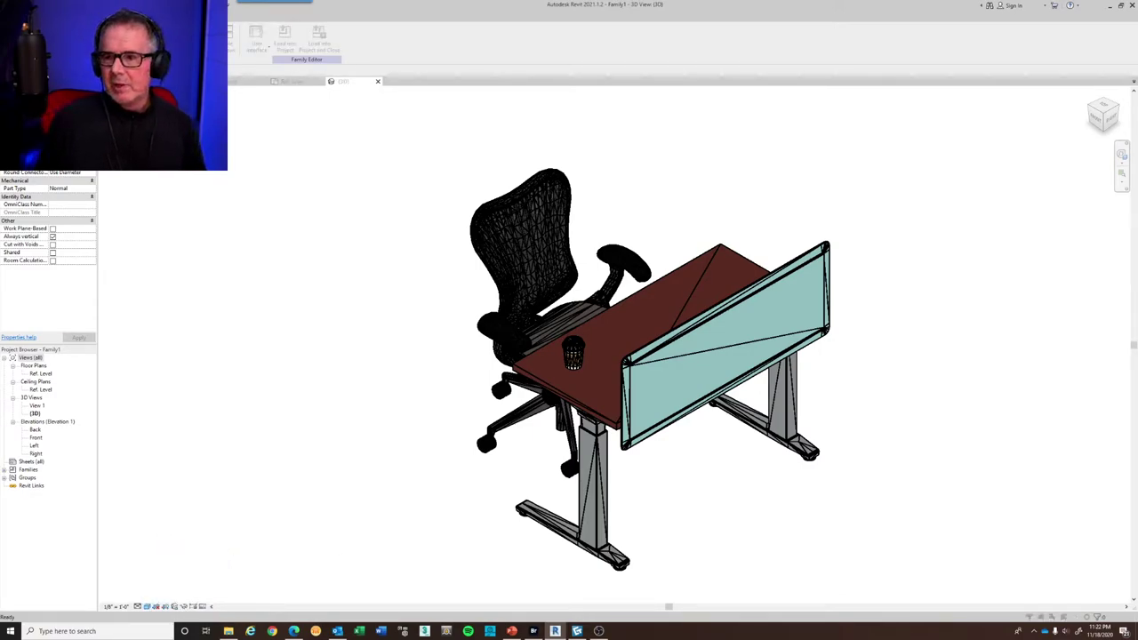
pyautogui.moveTo(620, 253); pyautogui.dragTo(381, 186)
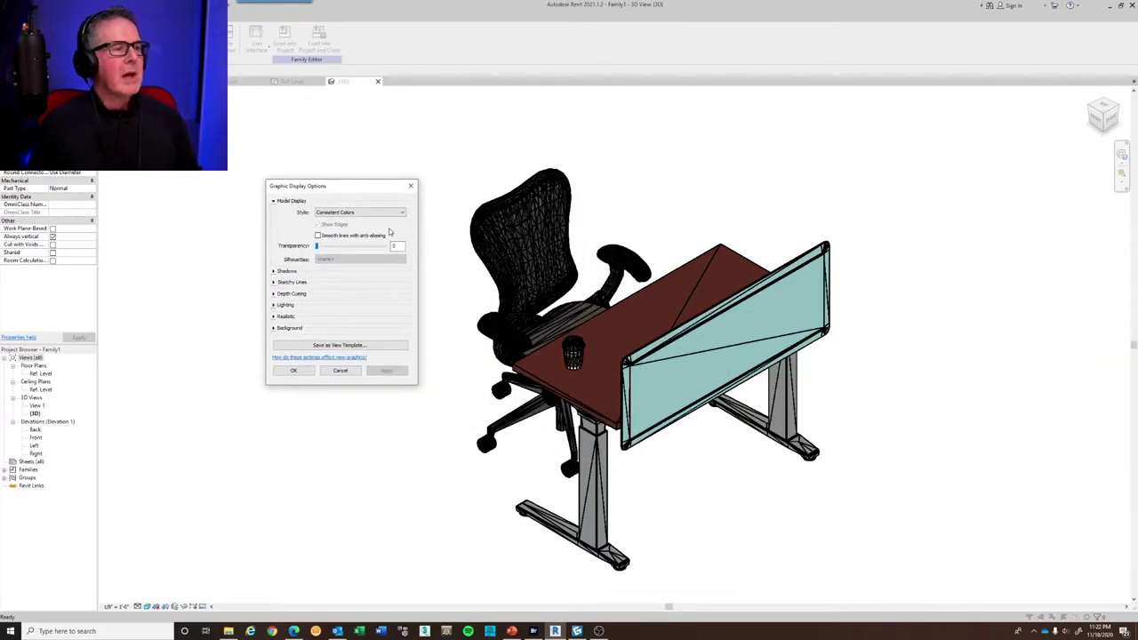
# Set the display style to Shaded with Show Edges turned off and apply it
pyautogui.click(338, 212)
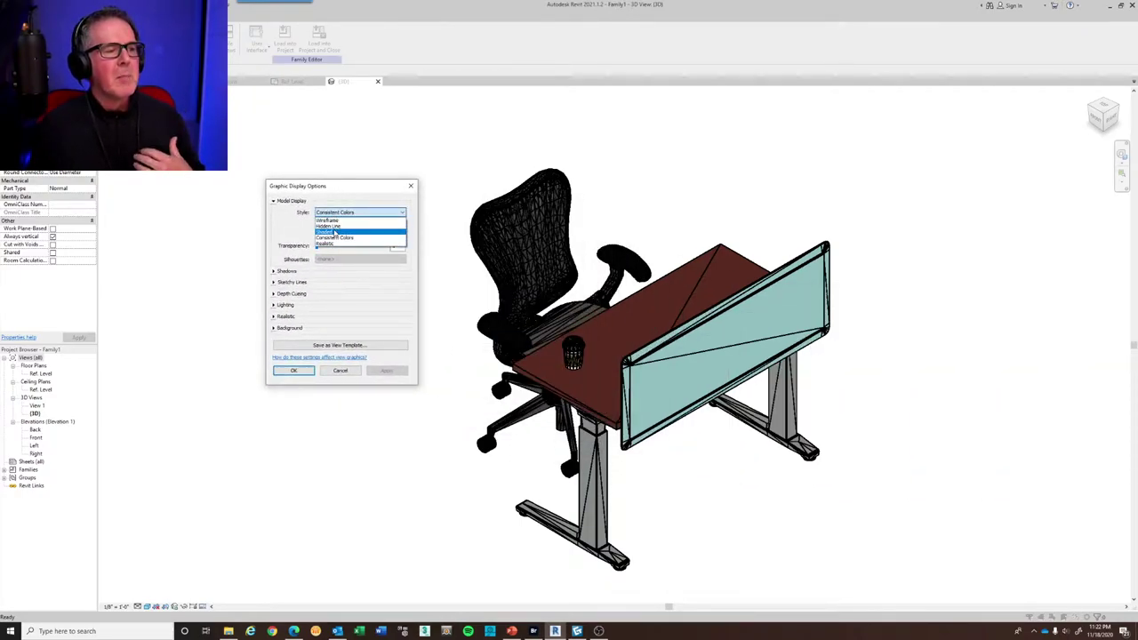
pyautogui.press('Escape')
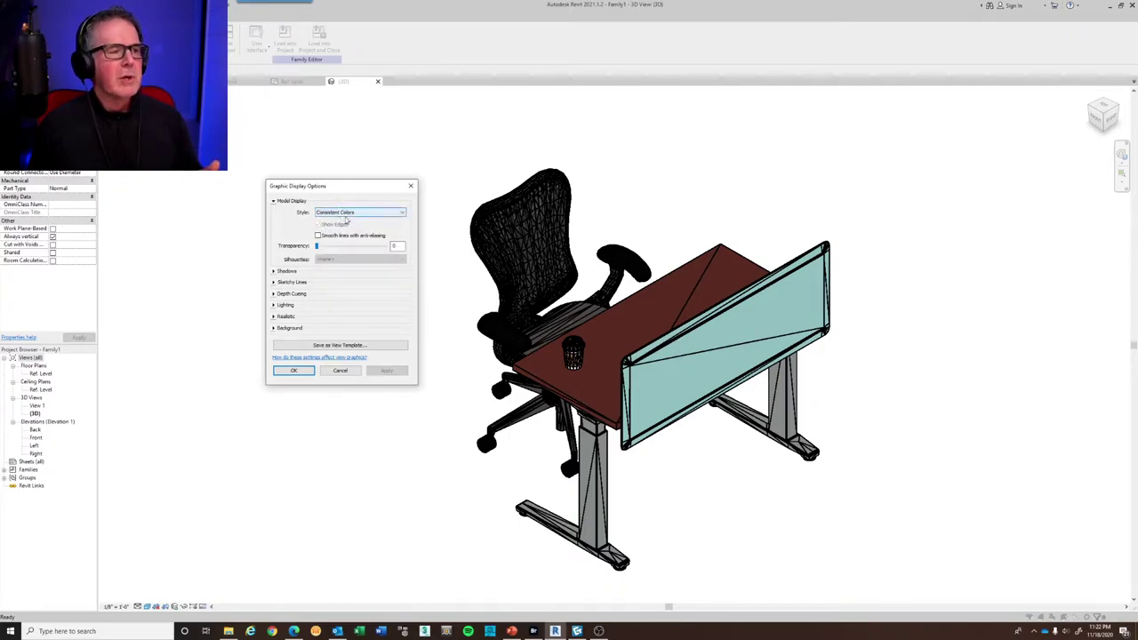
pyautogui.click(369, 219)
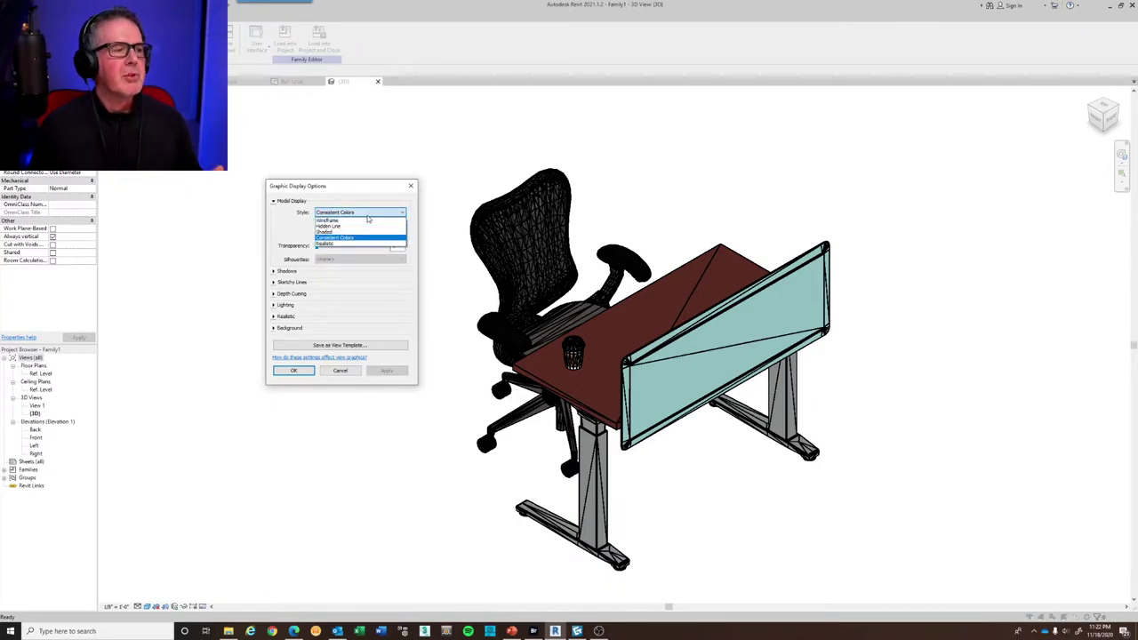
pyautogui.click(322, 231)
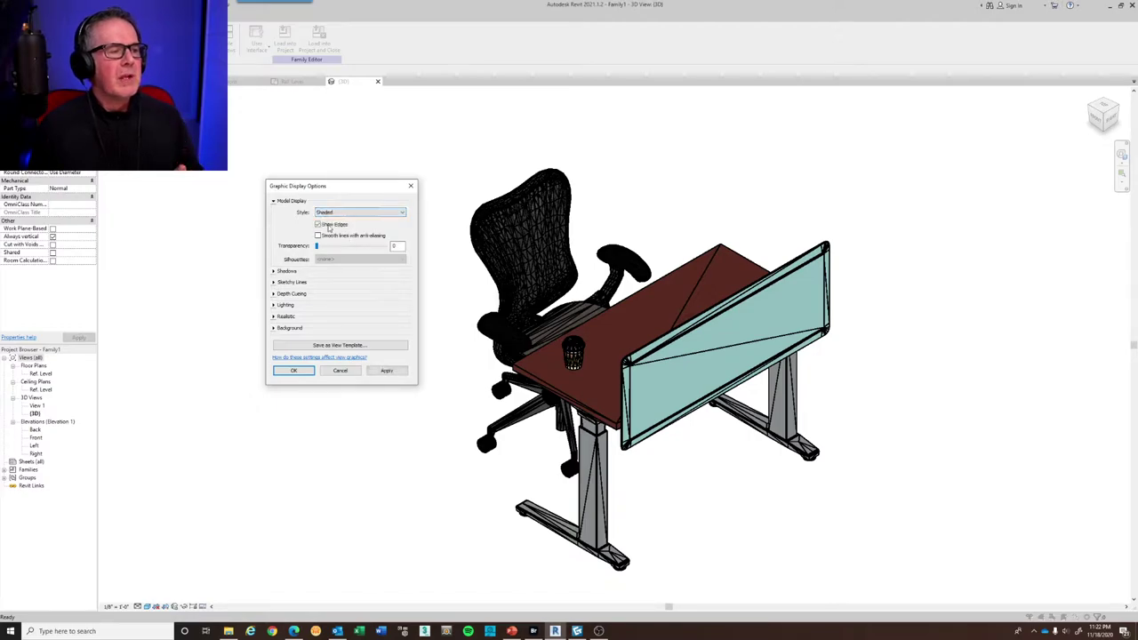
pyautogui.click(317, 224)
pyautogui.click(387, 370)
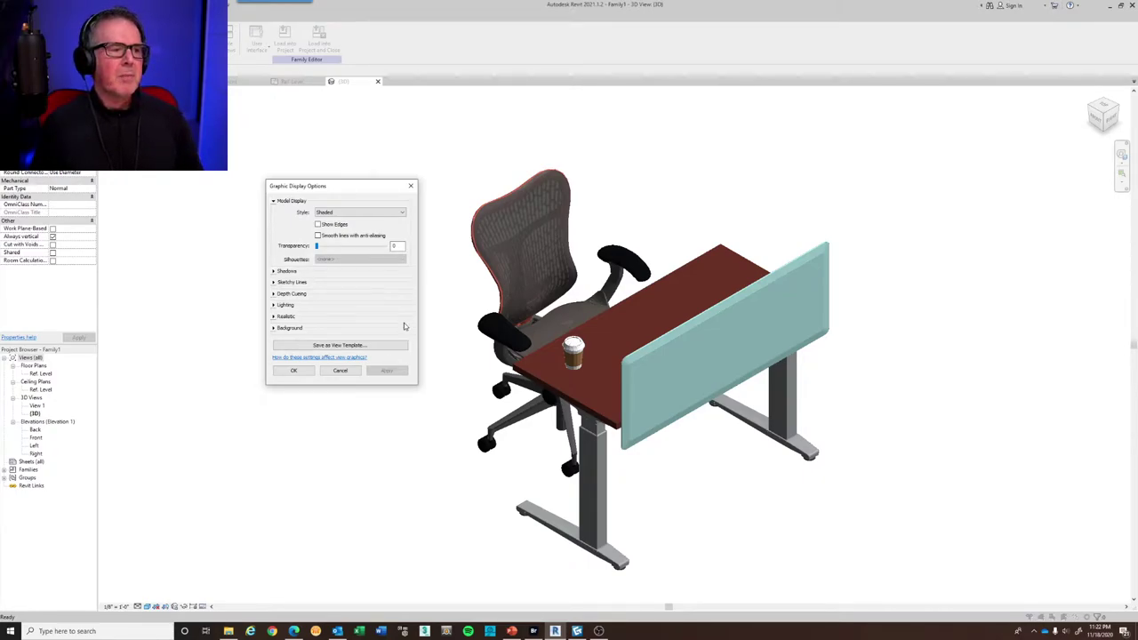
# Compare the Realistic style, then revert to Shaded and confirm with OK
pyautogui.click(356, 213)
pyautogui.click(322, 244)
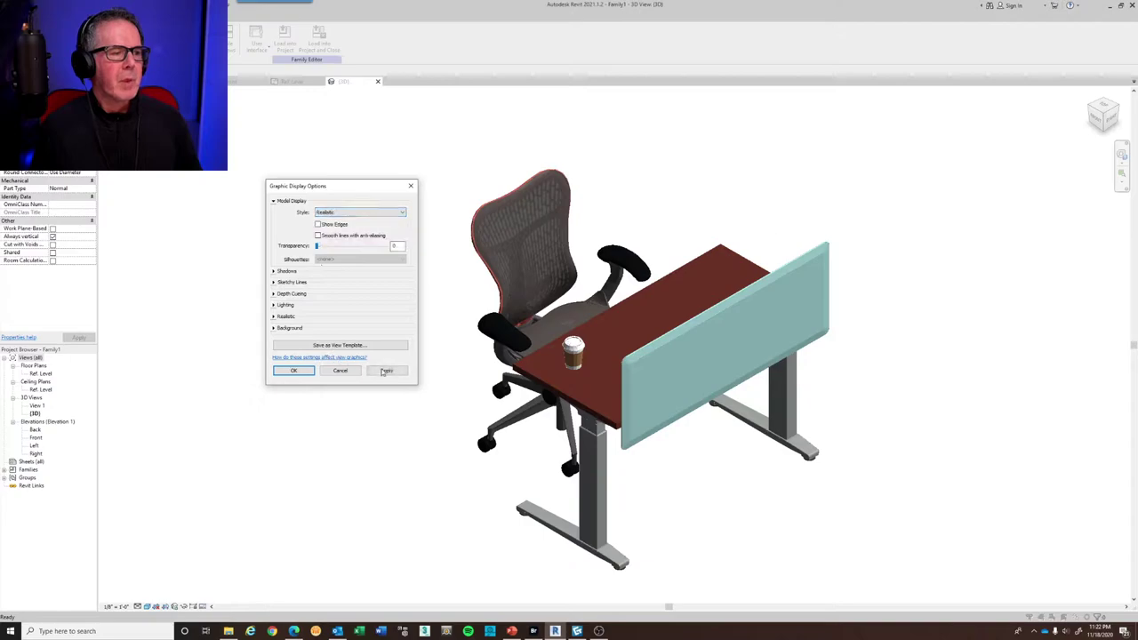
pyautogui.click(384, 370)
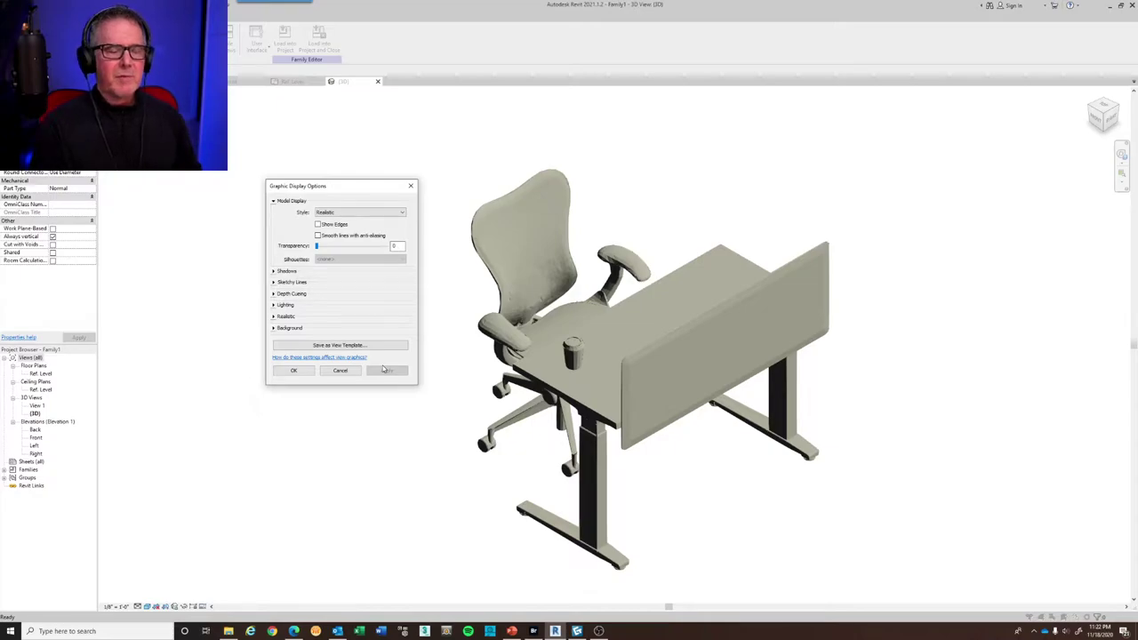
pyautogui.click(349, 213)
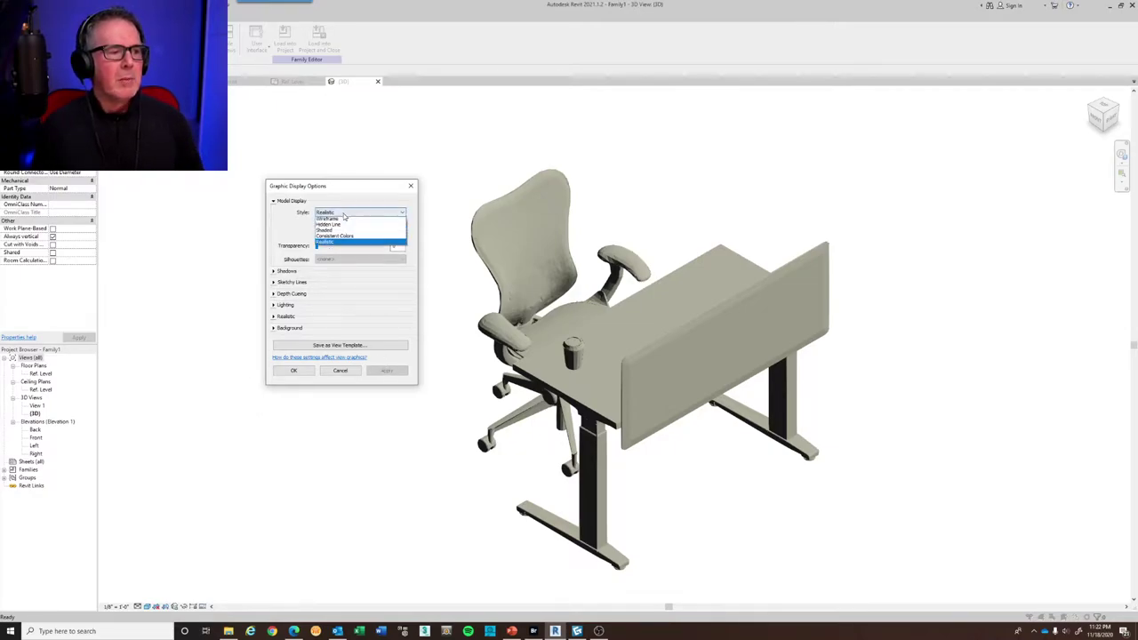
pyautogui.click(340, 233)
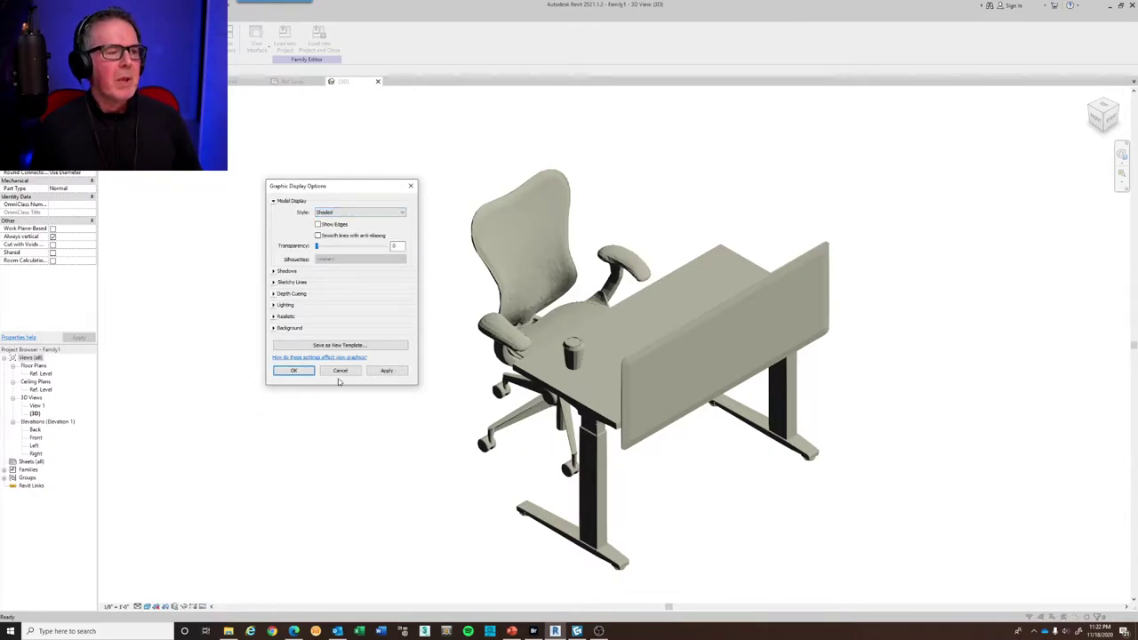
pyautogui.click(400, 374)
pyautogui.click(293, 372)
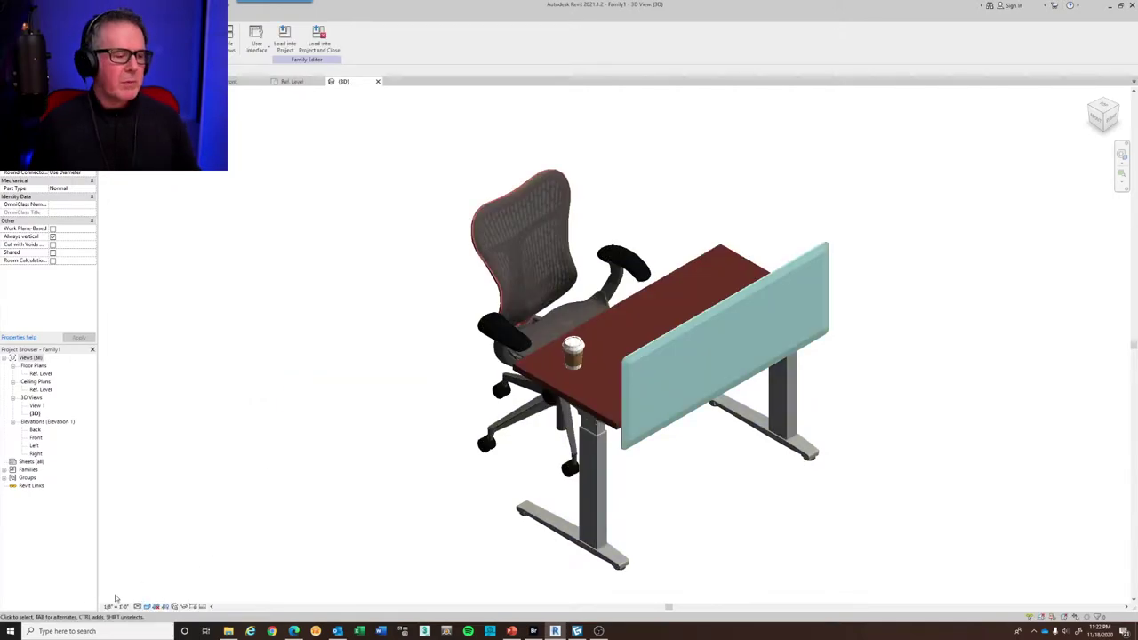
pyautogui.click(147, 606)
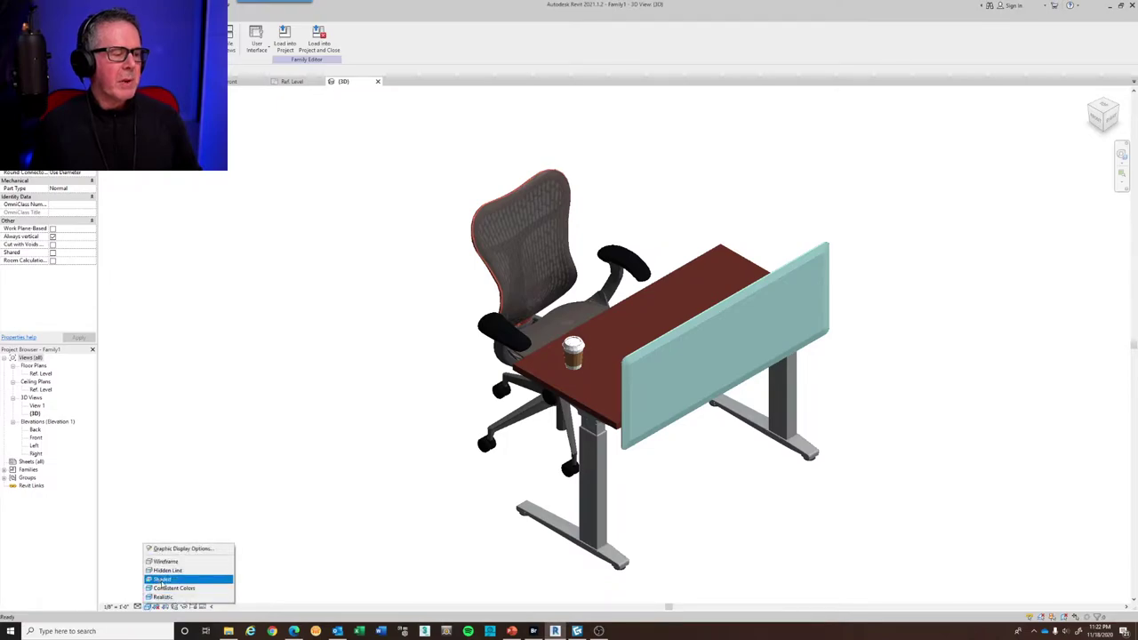
pyautogui.click(163, 580)
pyautogui.click(148, 606)
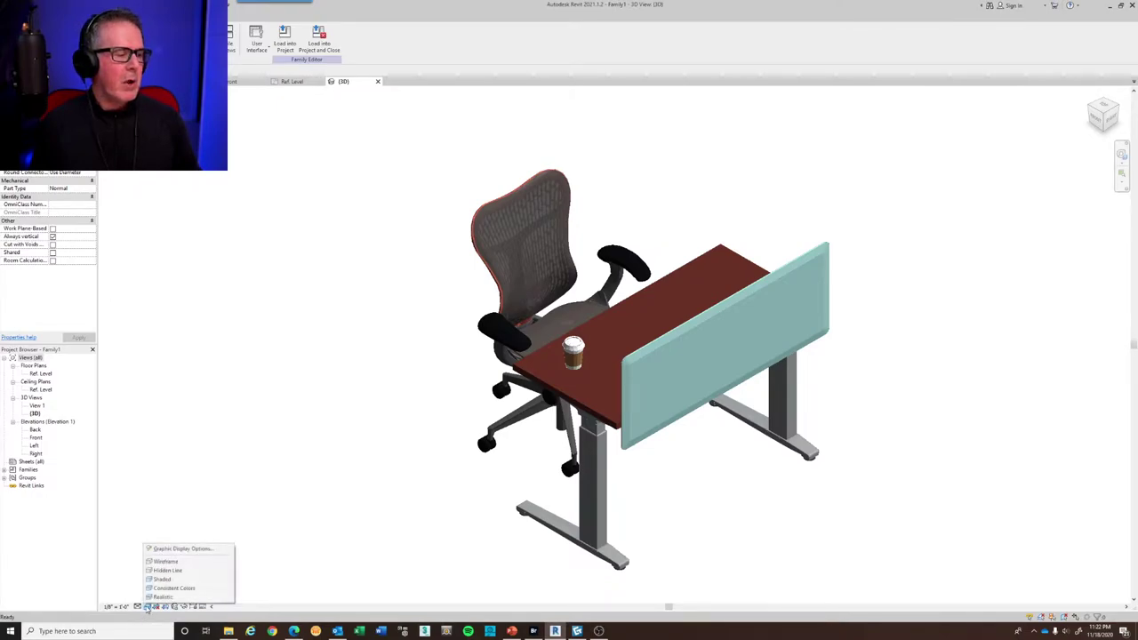
pyautogui.click(153, 598)
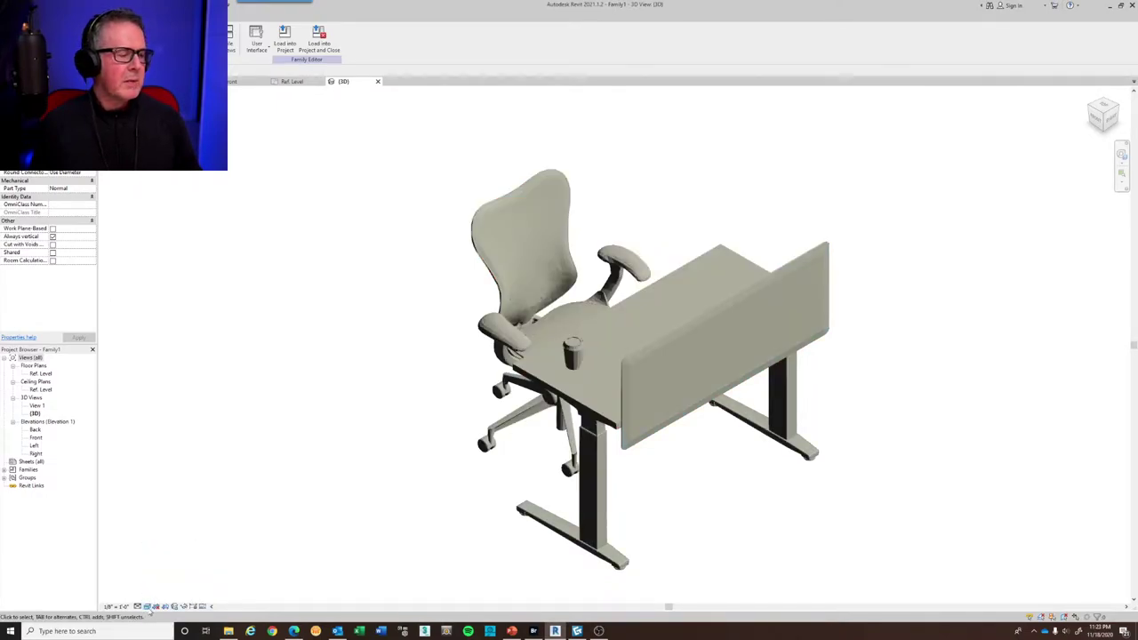
pyautogui.click(149, 606)
pyautogui.click(153, 597)
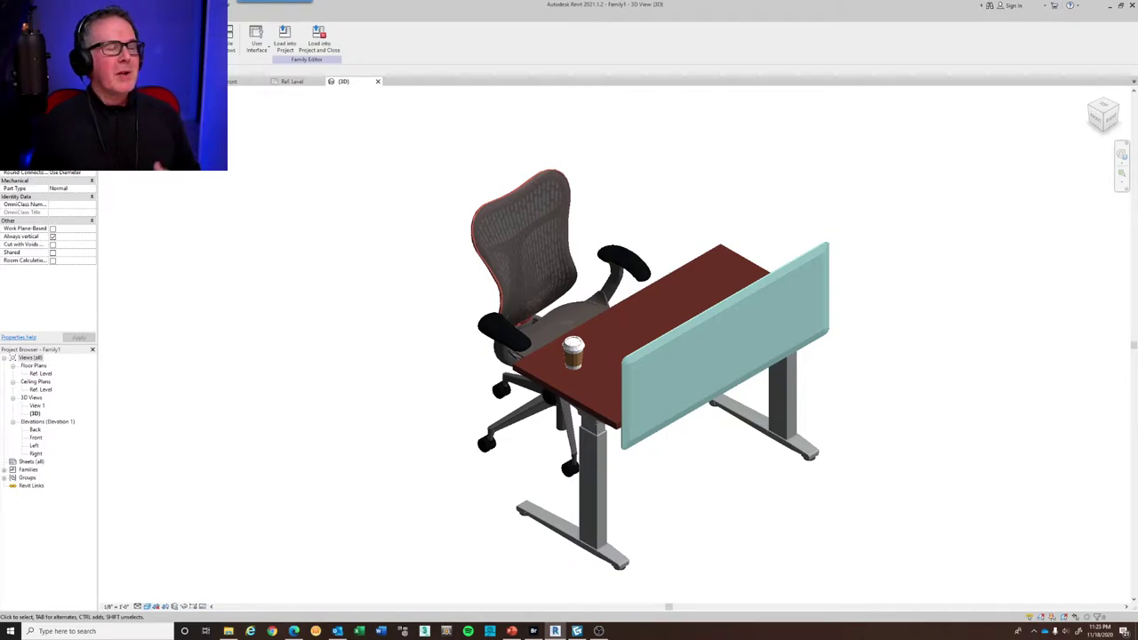
pyautogui.click(178, 16)
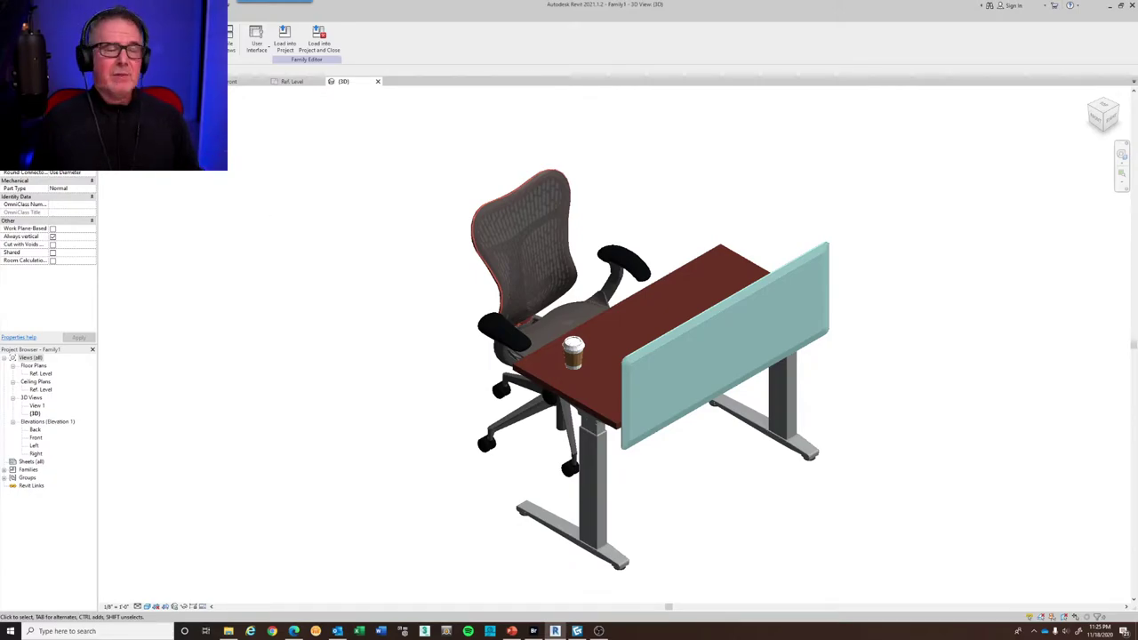
# Save the family as station1.rfa (Family Files type) in the _cet-rv folder
pyautogui.hotkey('alt', 'f')
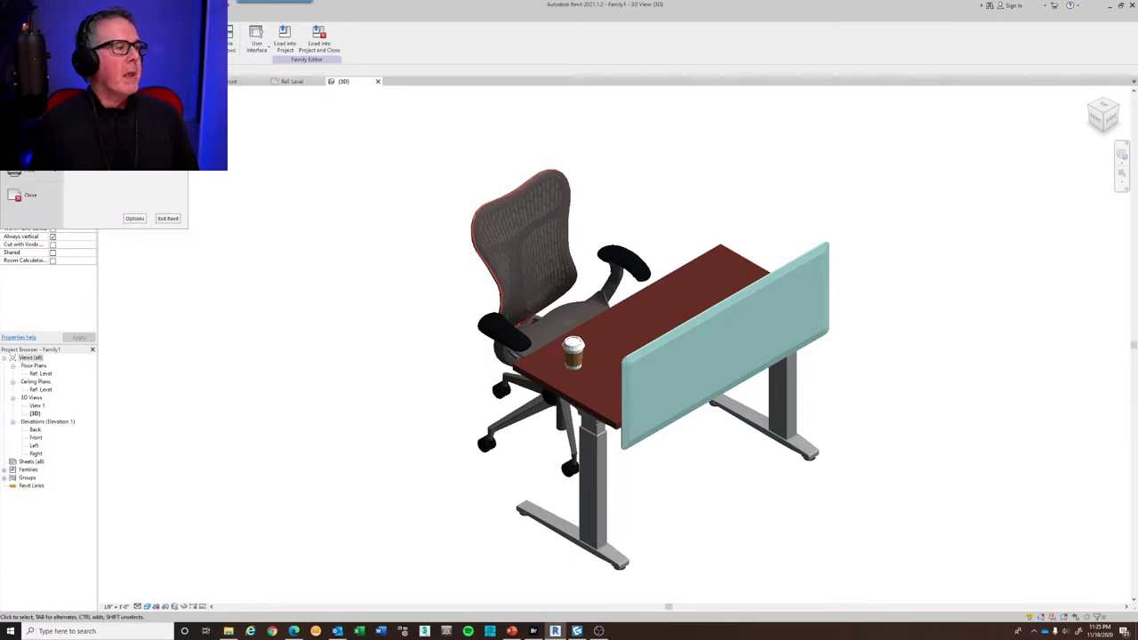
pyautogui.press('Escape')
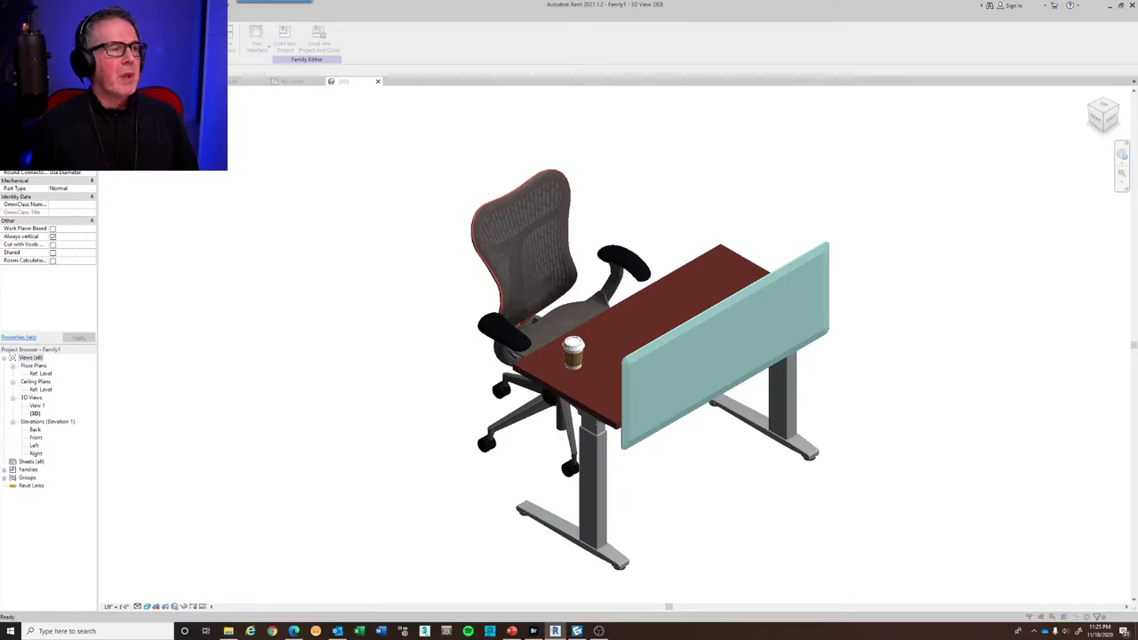
pyautogui.moveTo(170, 217); pyautogui.dragTo(246, 155)
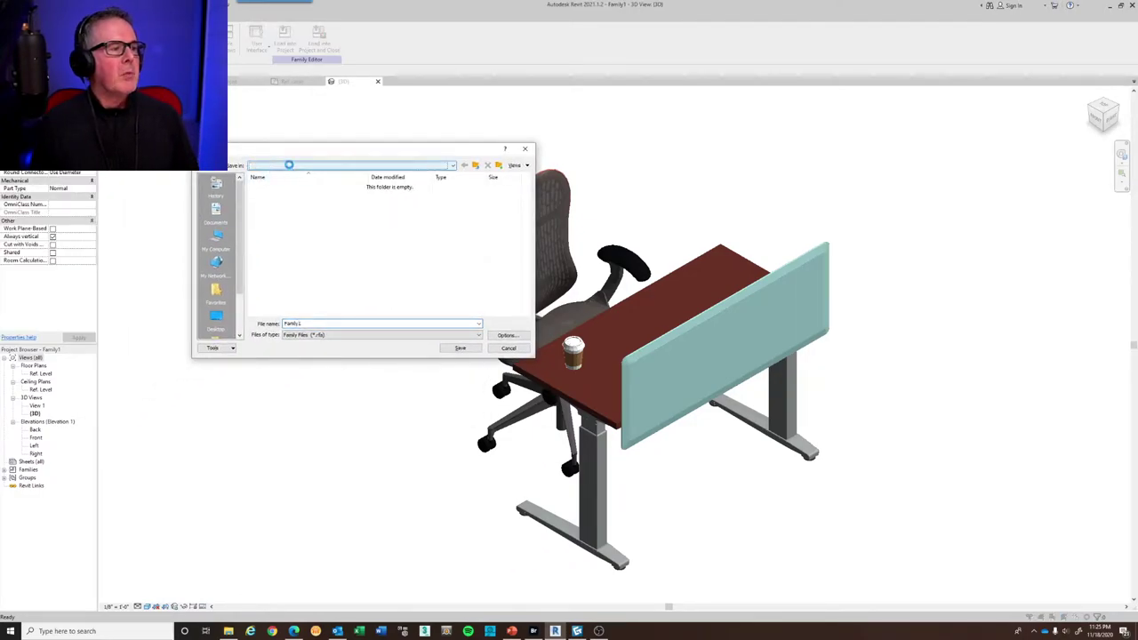
pyautogui.click(289, 167)
pyautogui.click(291, 164)
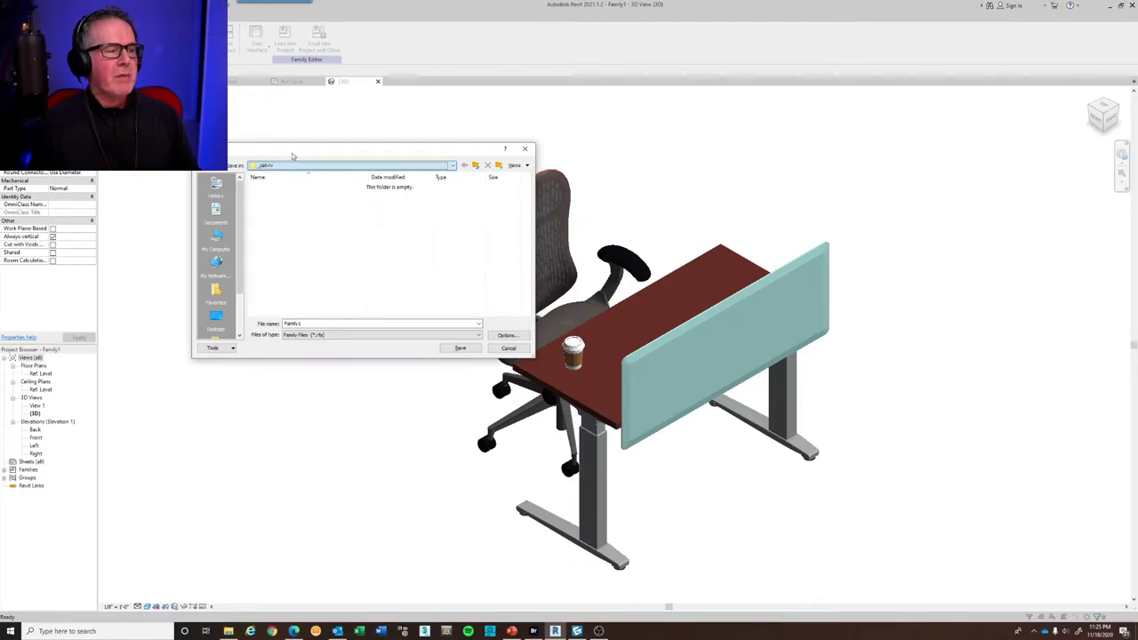
pyautogui.doubleClick(322, 324)
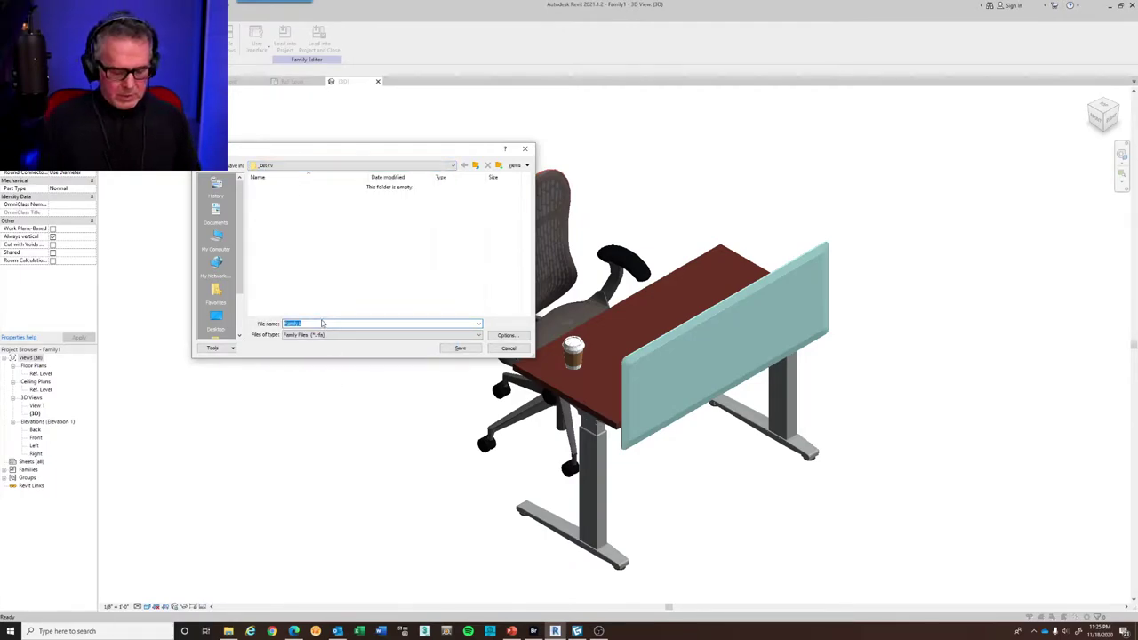
pyautogui.write('station')
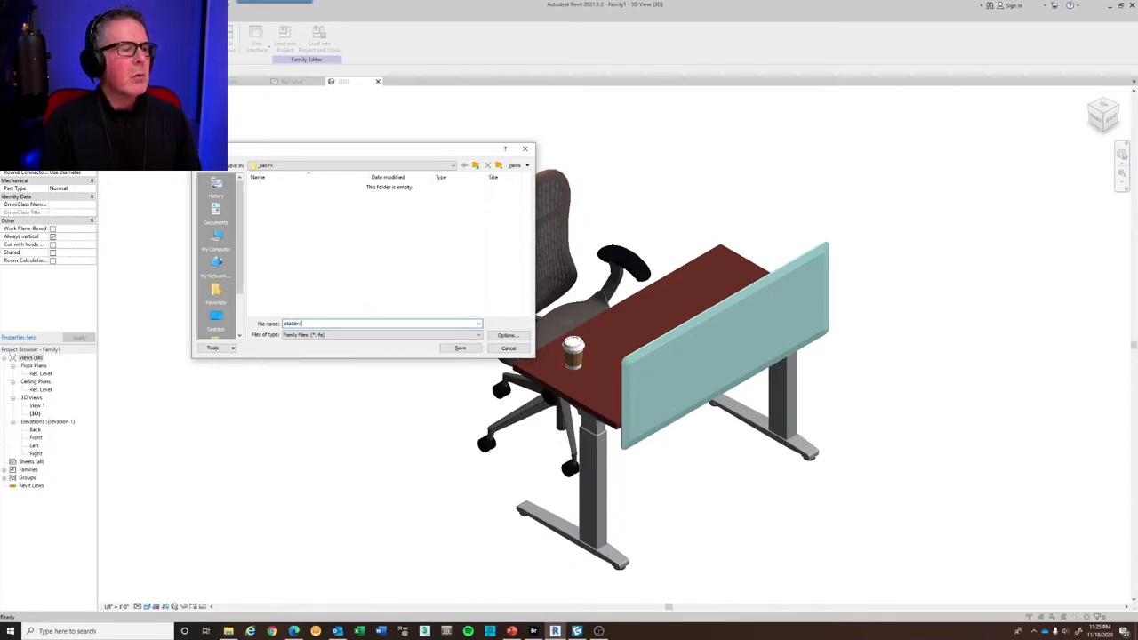
pyautogui.write(' c')
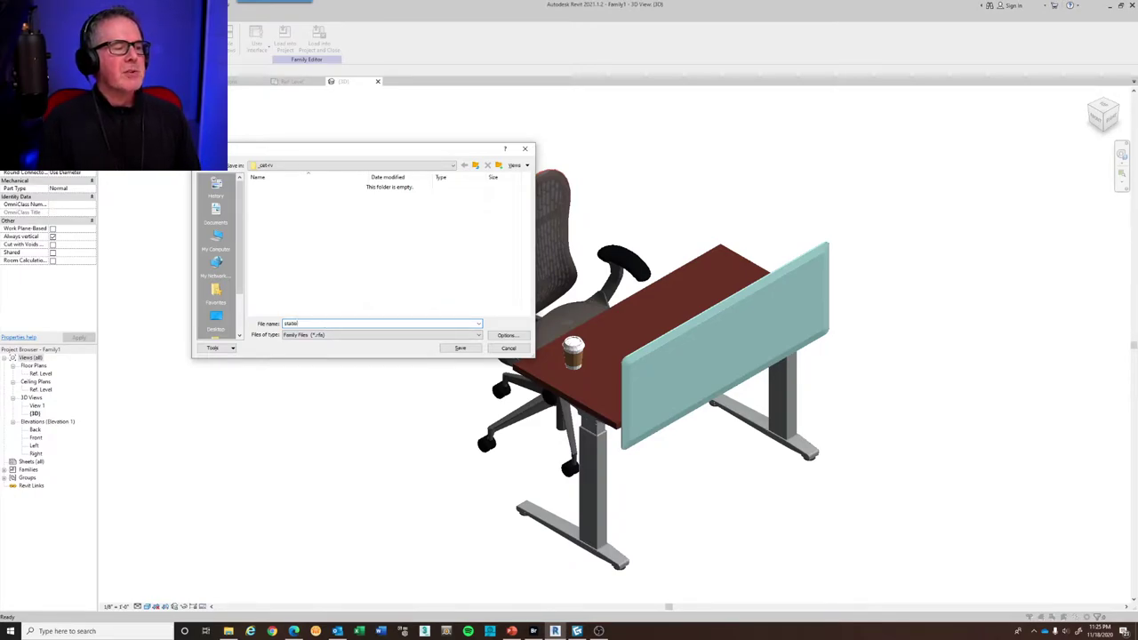
pyautogui.write('h')
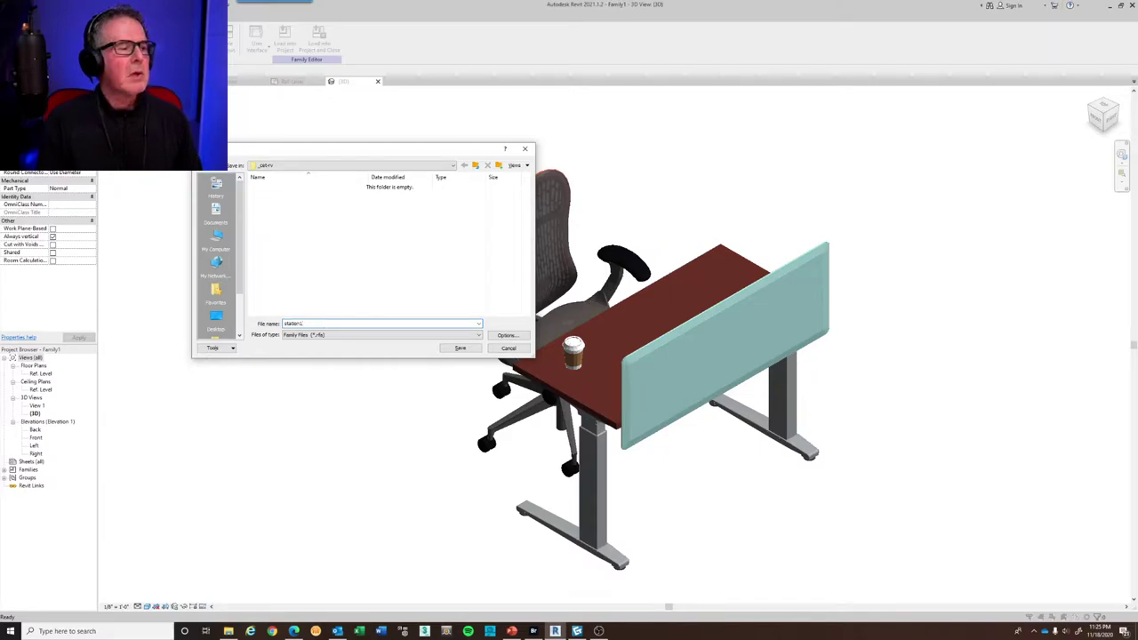
pyautogui.click(323, 336)
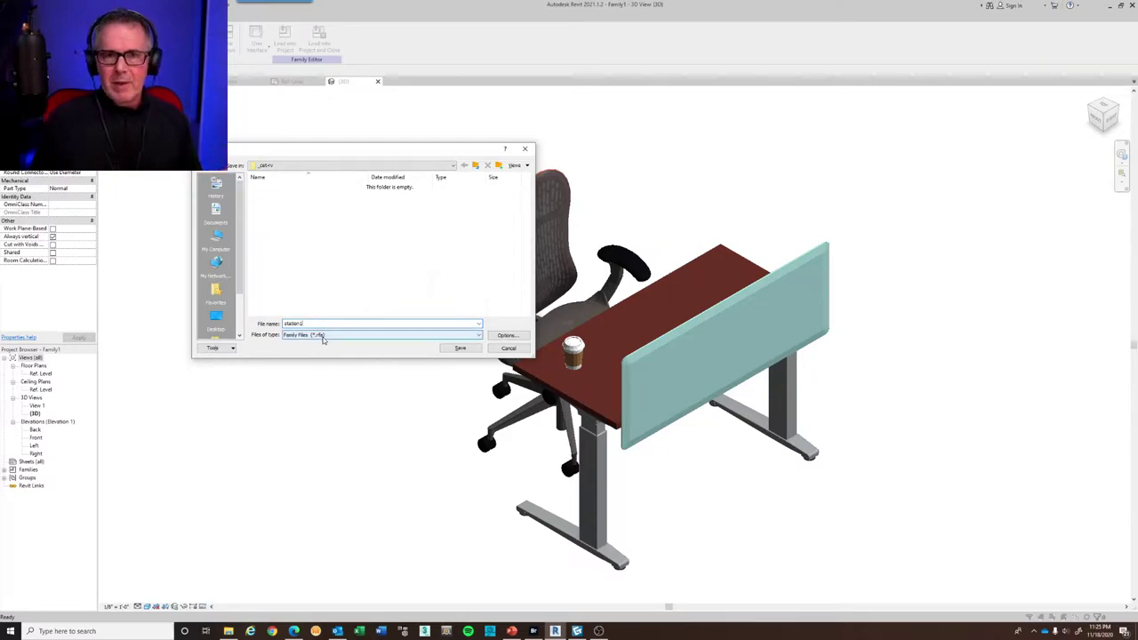
pyautogui.click(475, 350)
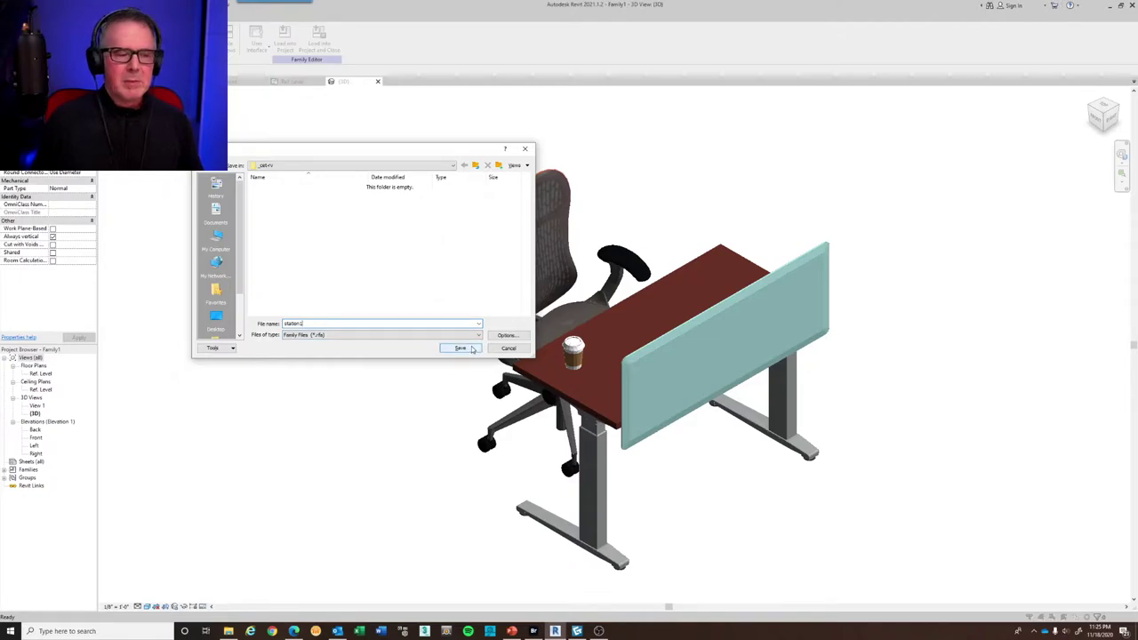
pyautogui.click(462, 349)
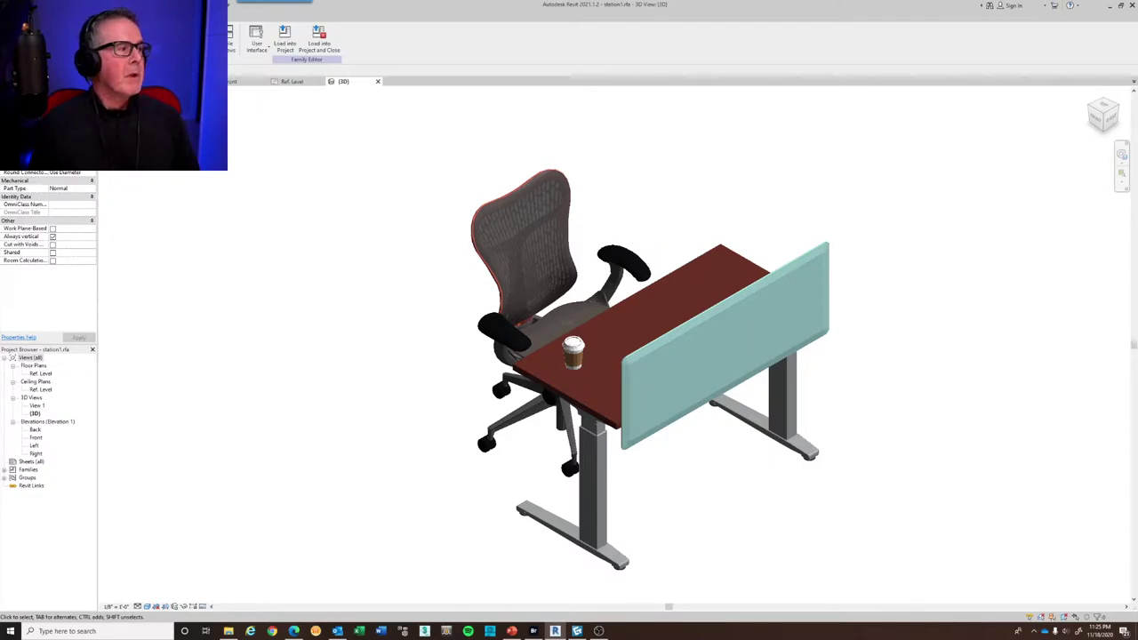
# Create Project3 from the Imperial-Architectural Template with Project selected
pyautogui.hotkey('alt', 'f')
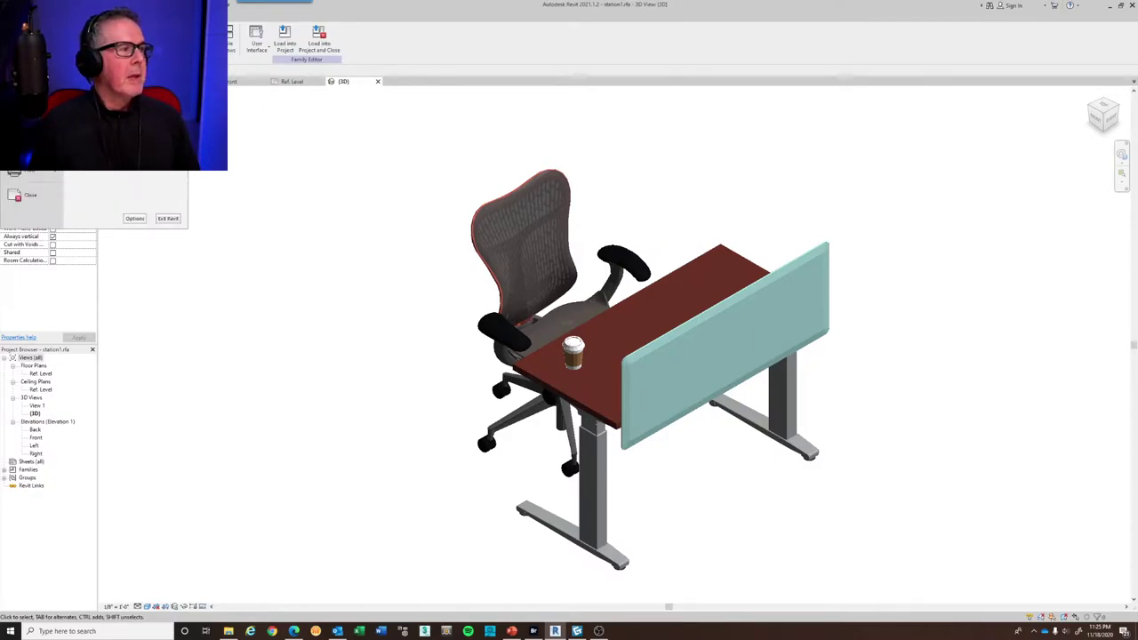
pyautogui.hotkey('ctrl', 'n')
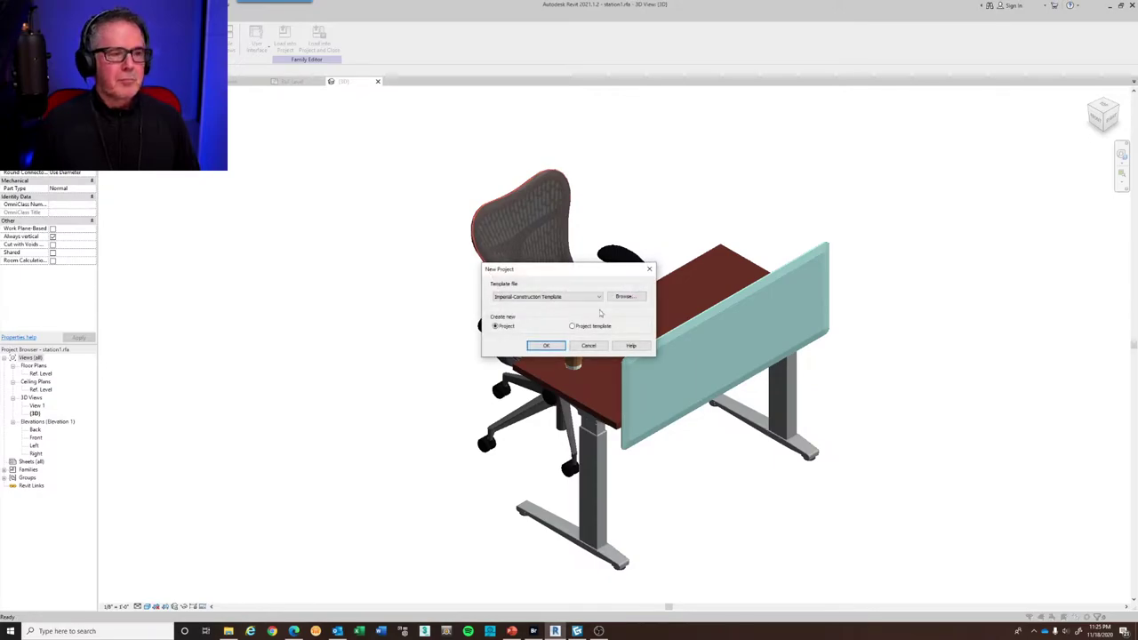
pyautogui.click(576, 298)
pyautogui.click(570, 323)
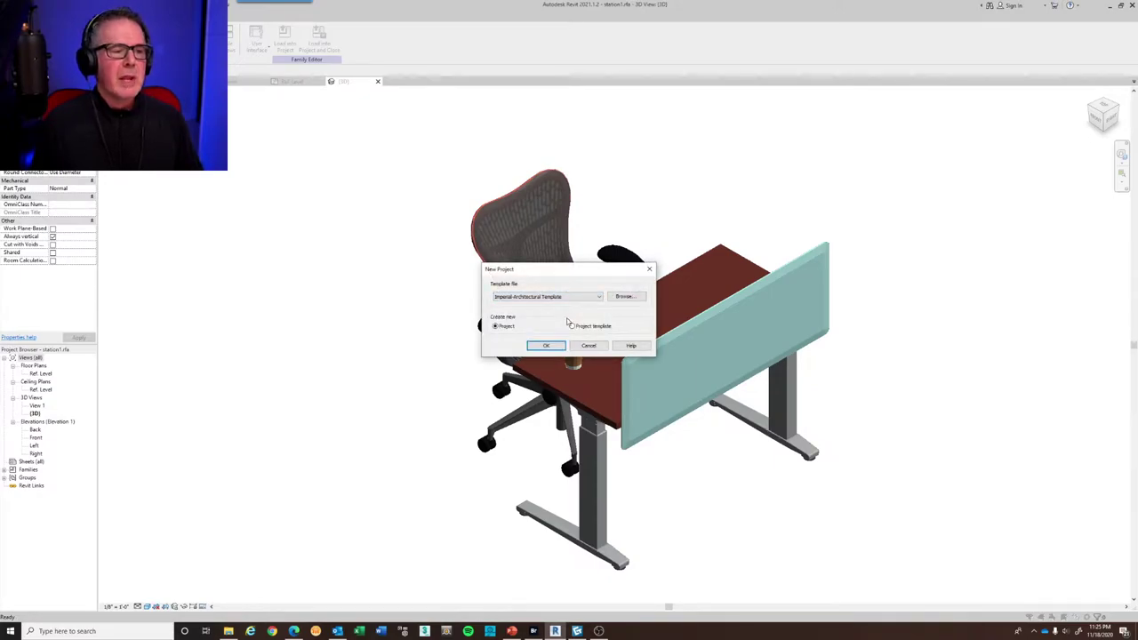
pyautogui.click(544, 346)
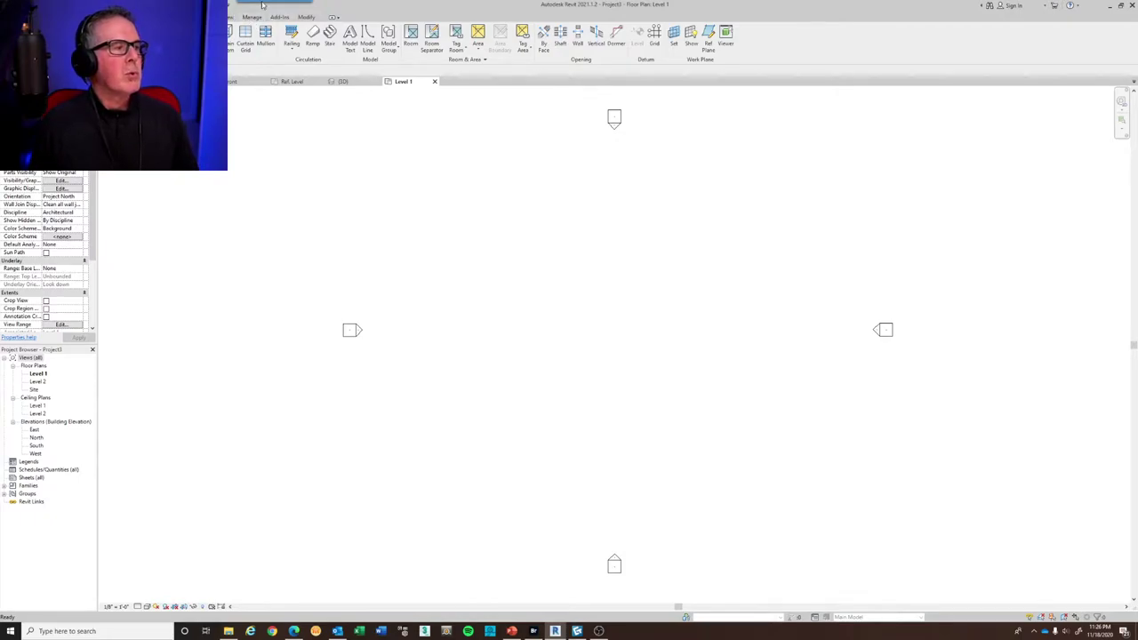
# Load the station1.rfa family from its folder on DATA (D:) into the project
pyautogui.click(62, 17)
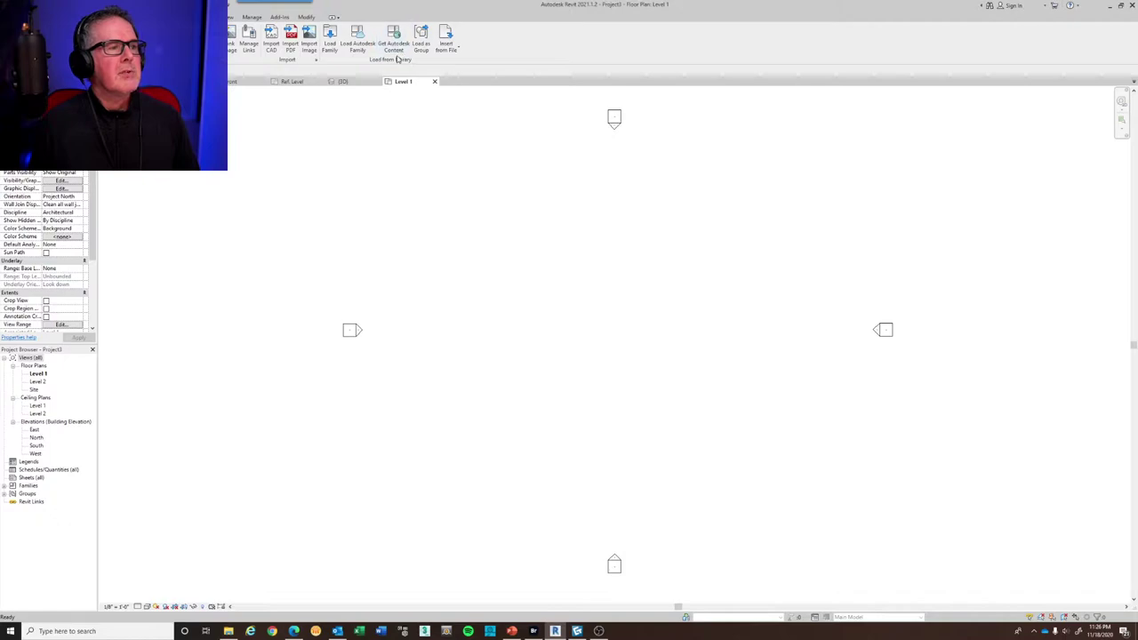
pyautogui.click(329, 42)
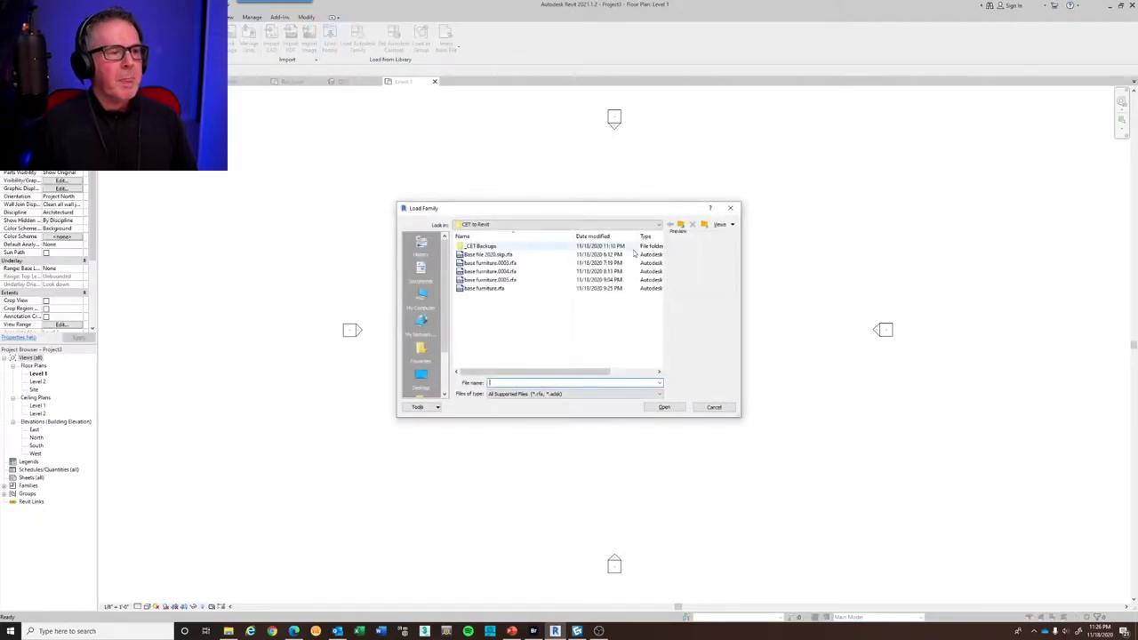
pyautogui.click(525, 224)
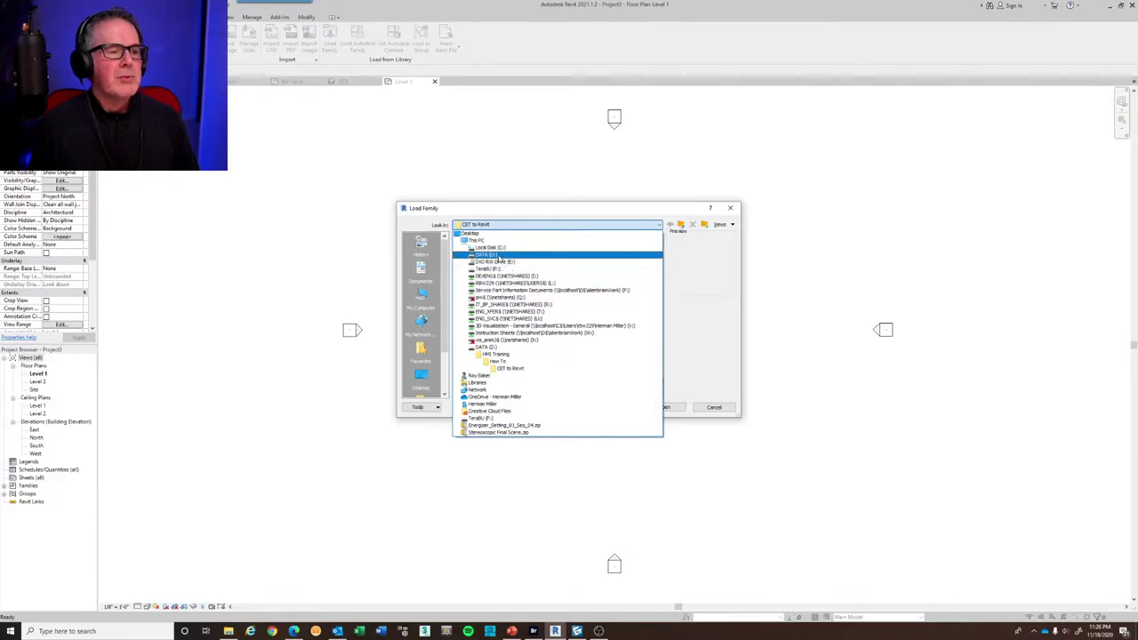
pyautogui.click(497, 256)
pyautogui.doubleClick(499, 250)
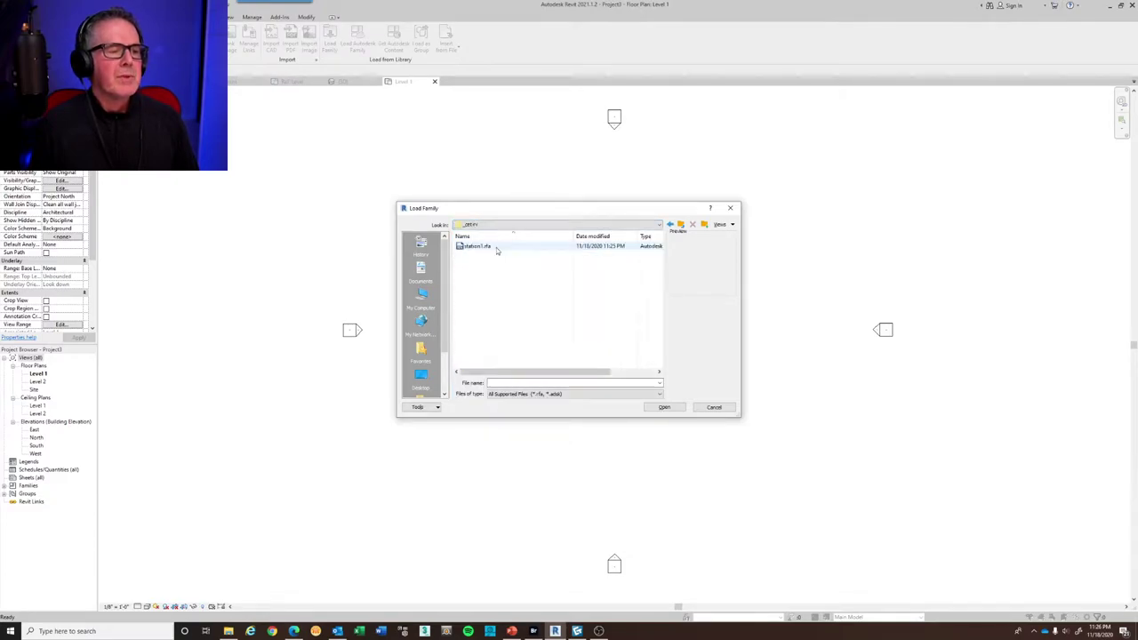
pyautogui.click(495, 248)
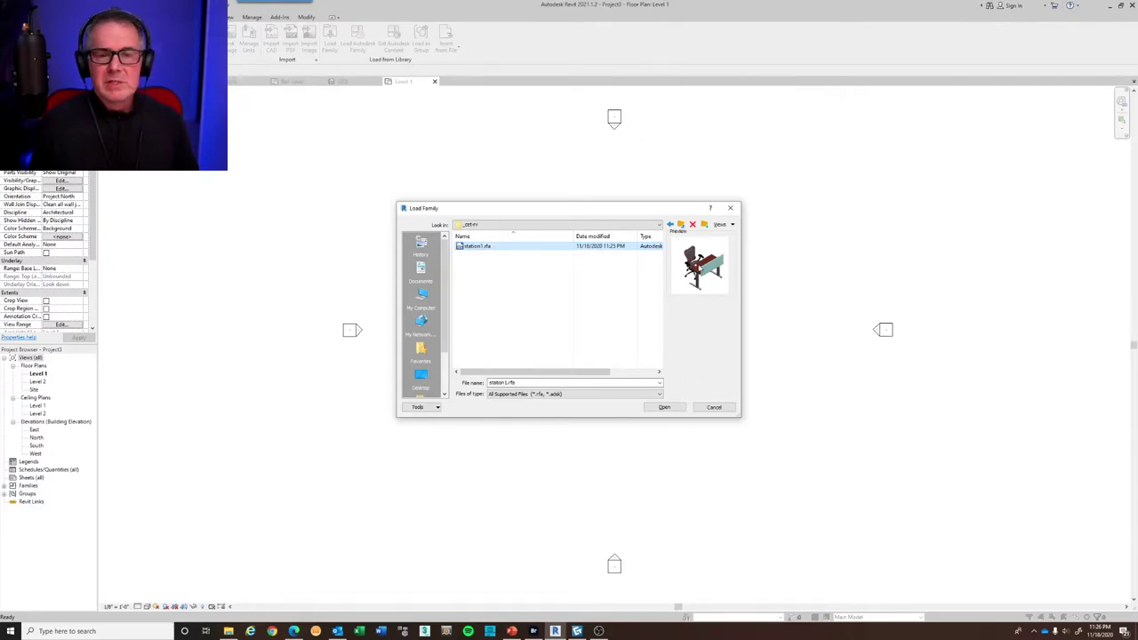
pyautogui.click(673, 407)
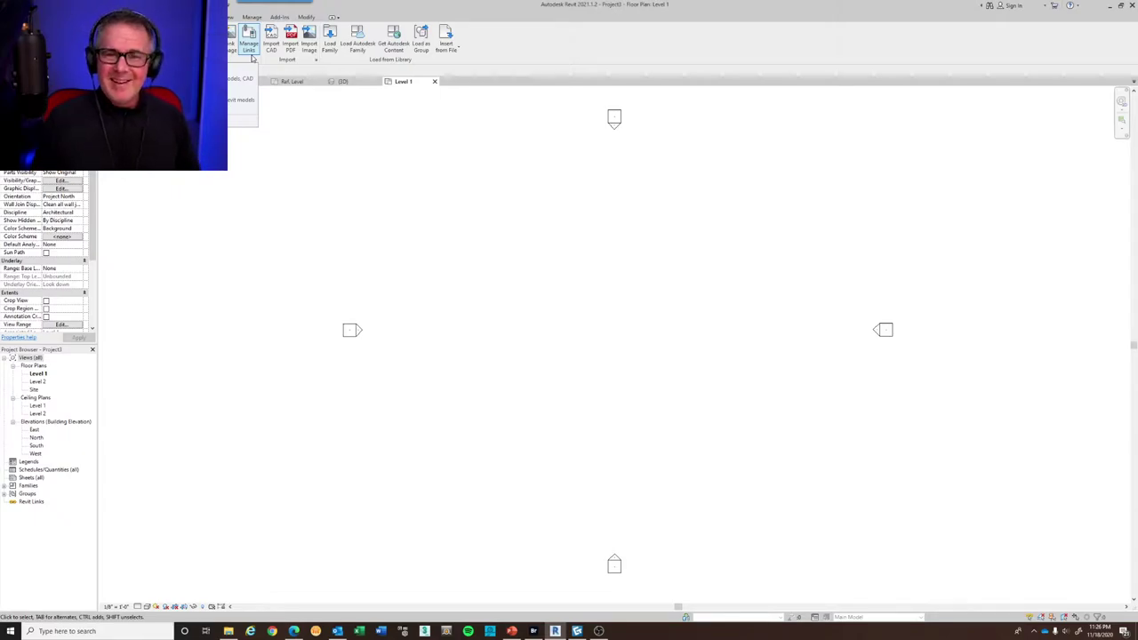
# Place one station1 workstation near the Level 1 plan centre with CM, then zoom in
pyautogui.click(36, 17)
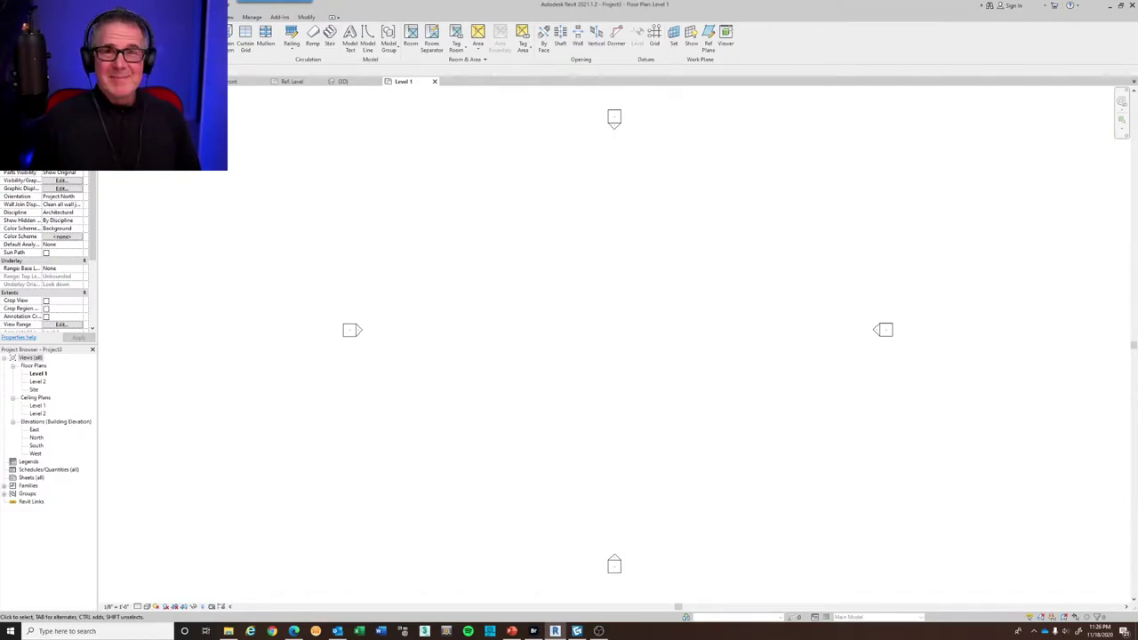
pyautogui.press('c')
pyautogui.press('m')
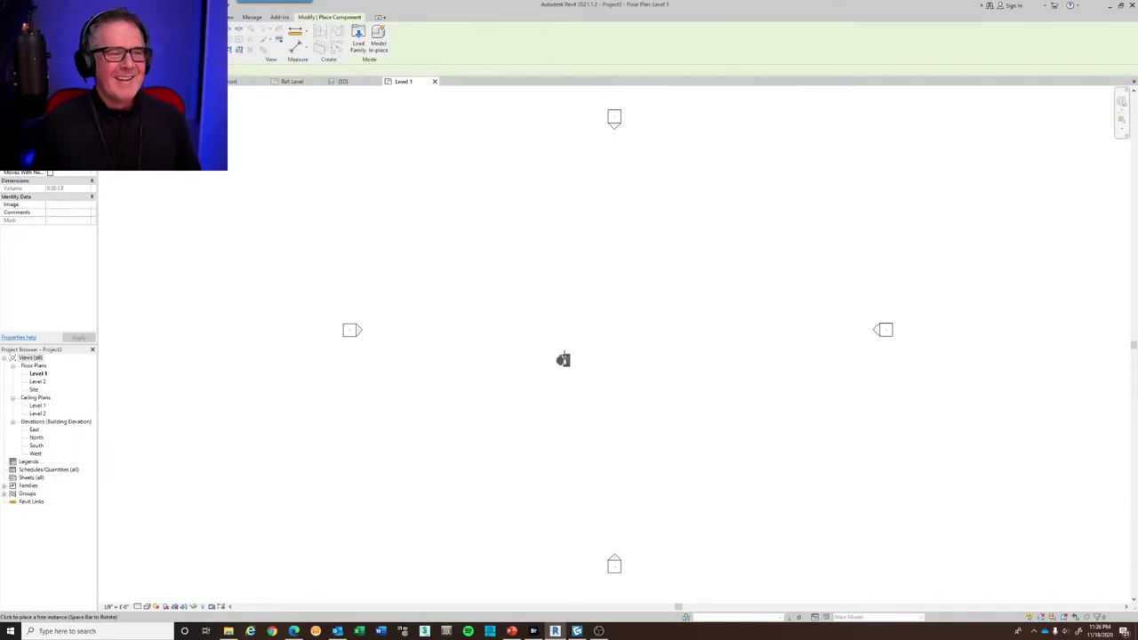
pyautogui.click(593, 346)
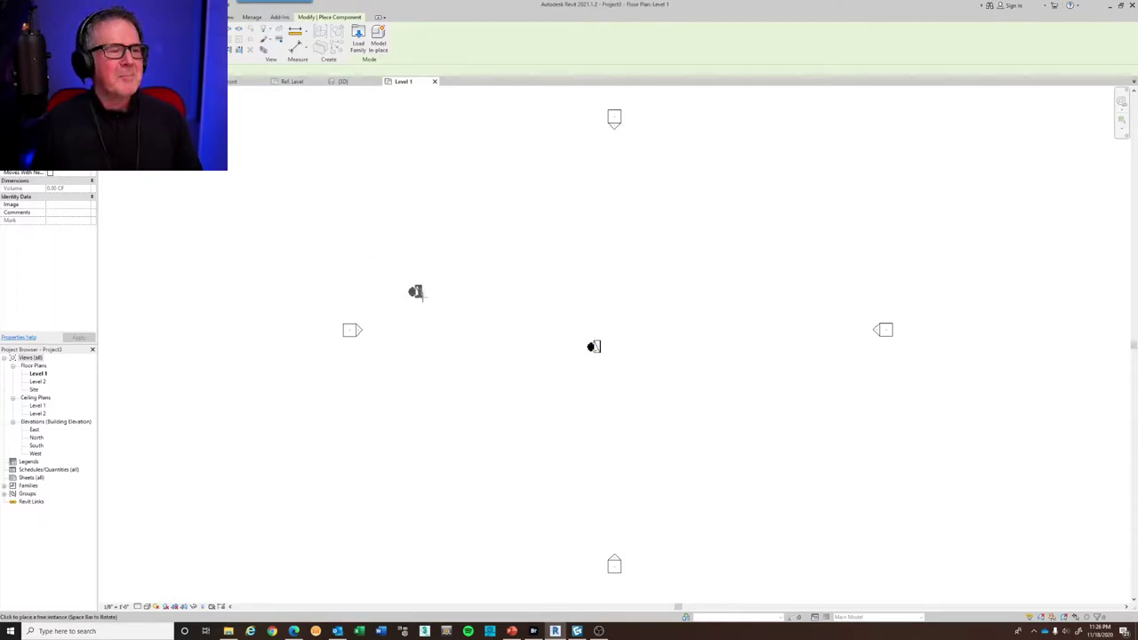
pyautogui.press('Escape')
pyautogui.press('Escape')
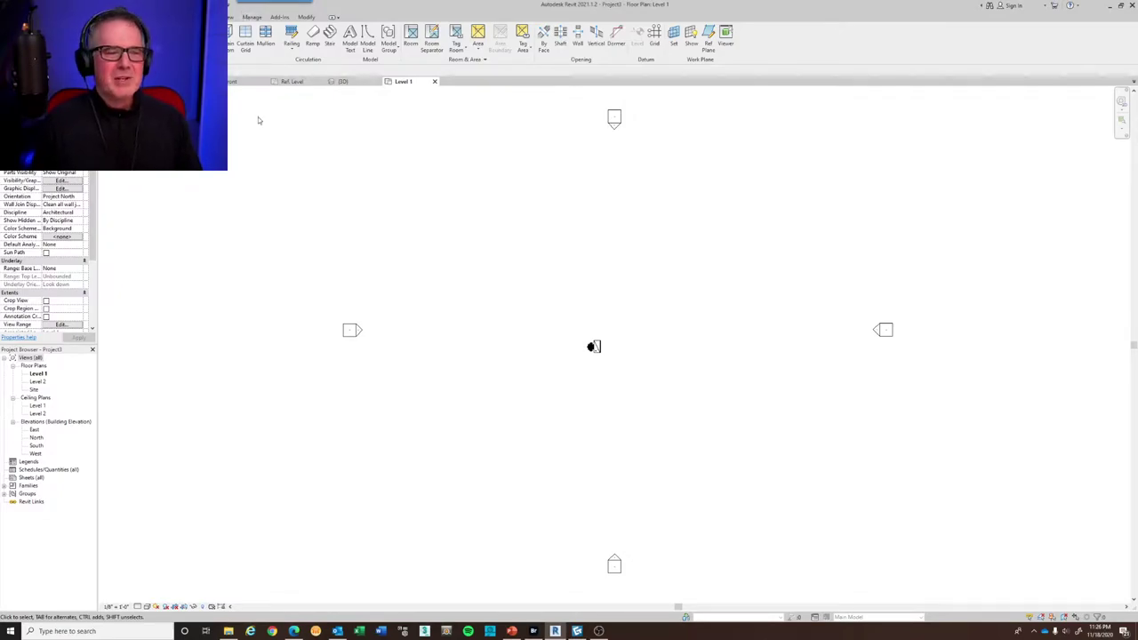
pyautogui.scroll(10, 588, 348)
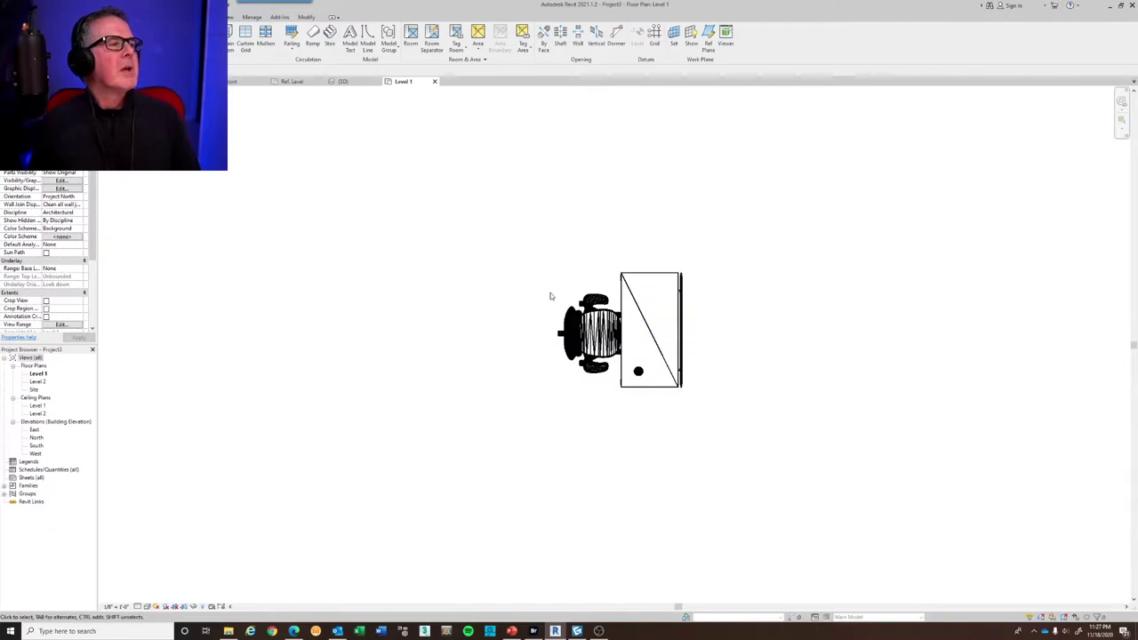
# Open a 3D view of the project and zoom so the workstation fills it
pyautogui.click(231, 18)
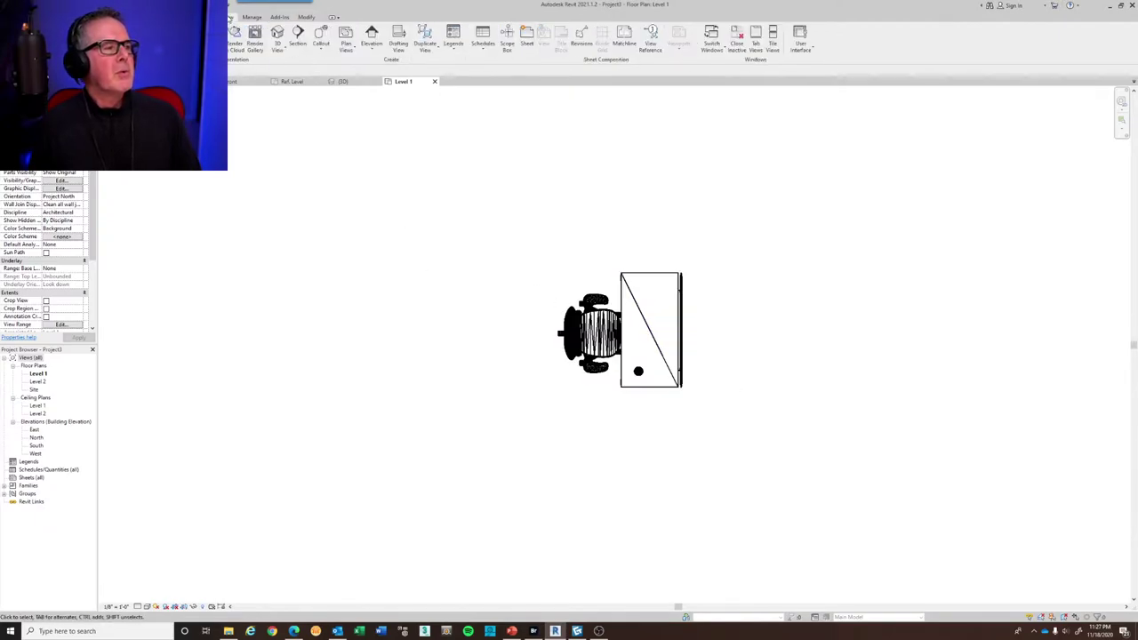
pyautogui.click(277, 34)
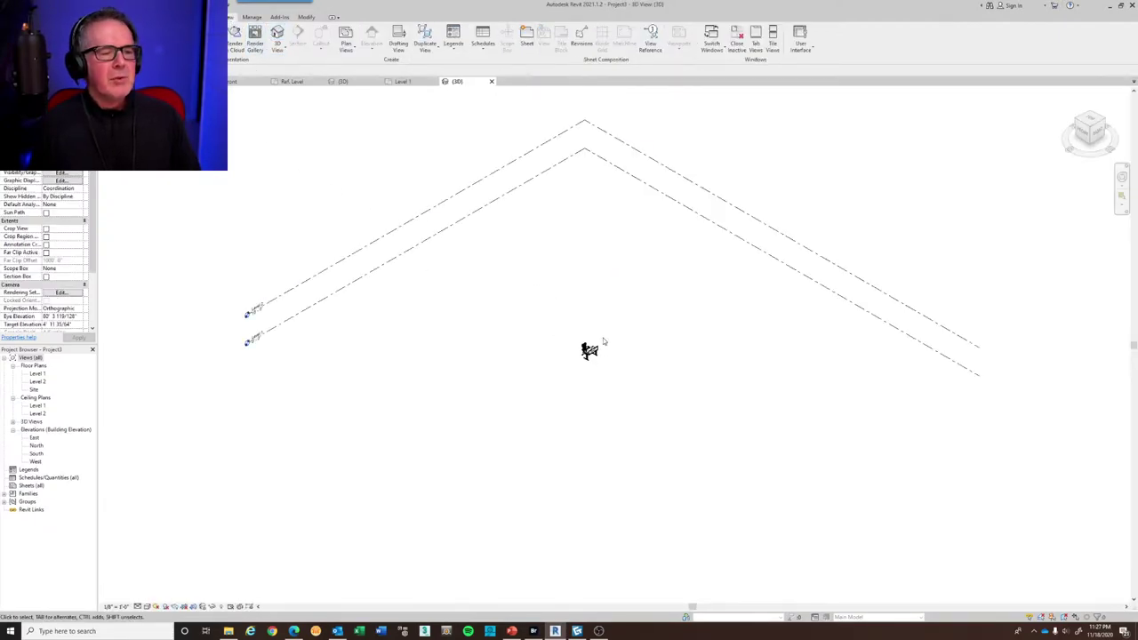
pyautogui.middleClick(575, 367)
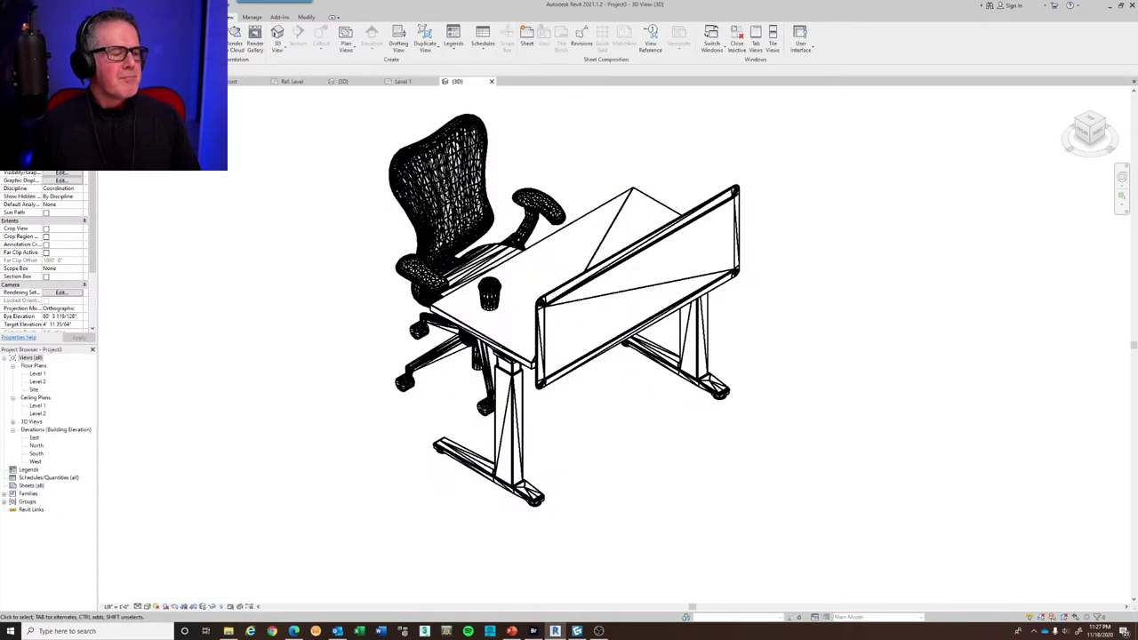
# Uncheck Show Edges in Graphic Display Options to remove the black edge lines
pyautogui.click(147, 606)
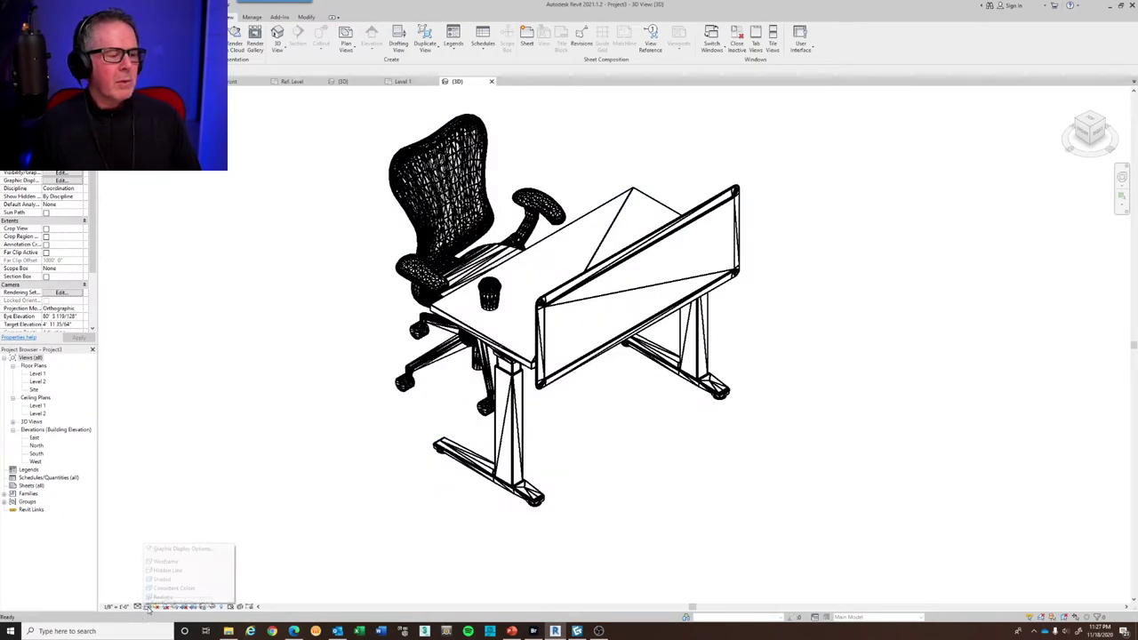
pyautogui.click(159, 581)
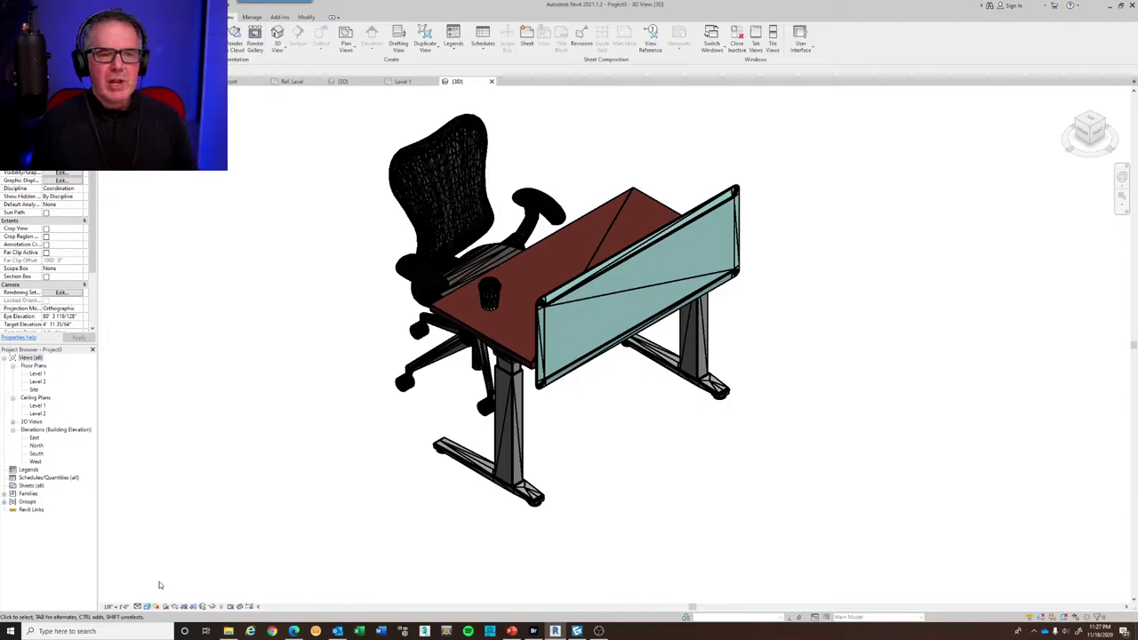
pyautogui.click(155, 607)
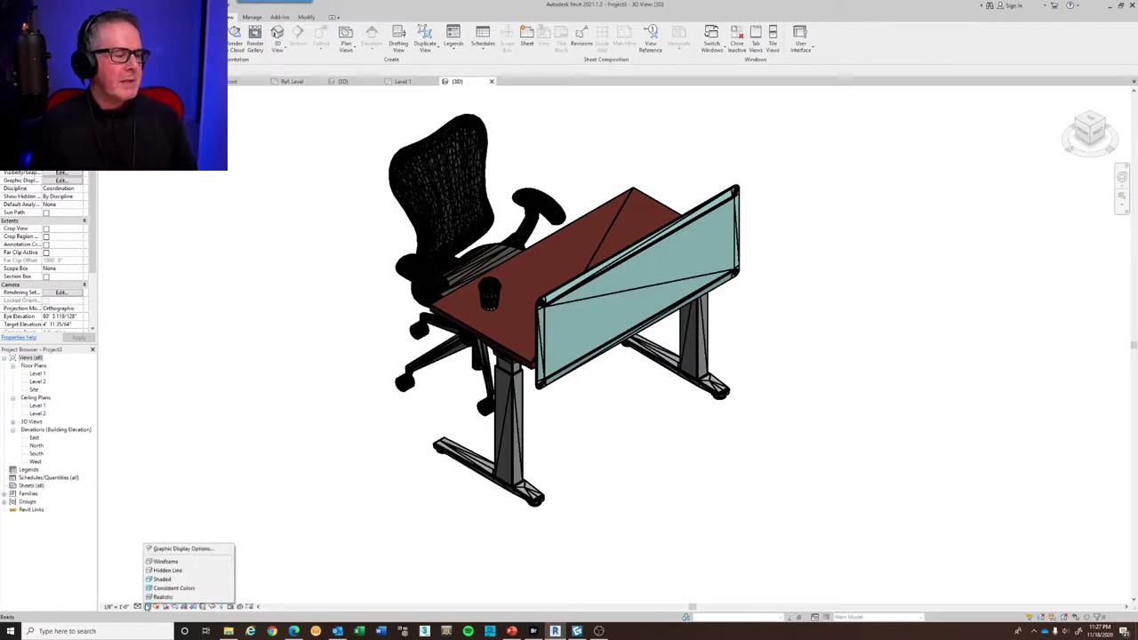
pyautogui.click(172, 545)
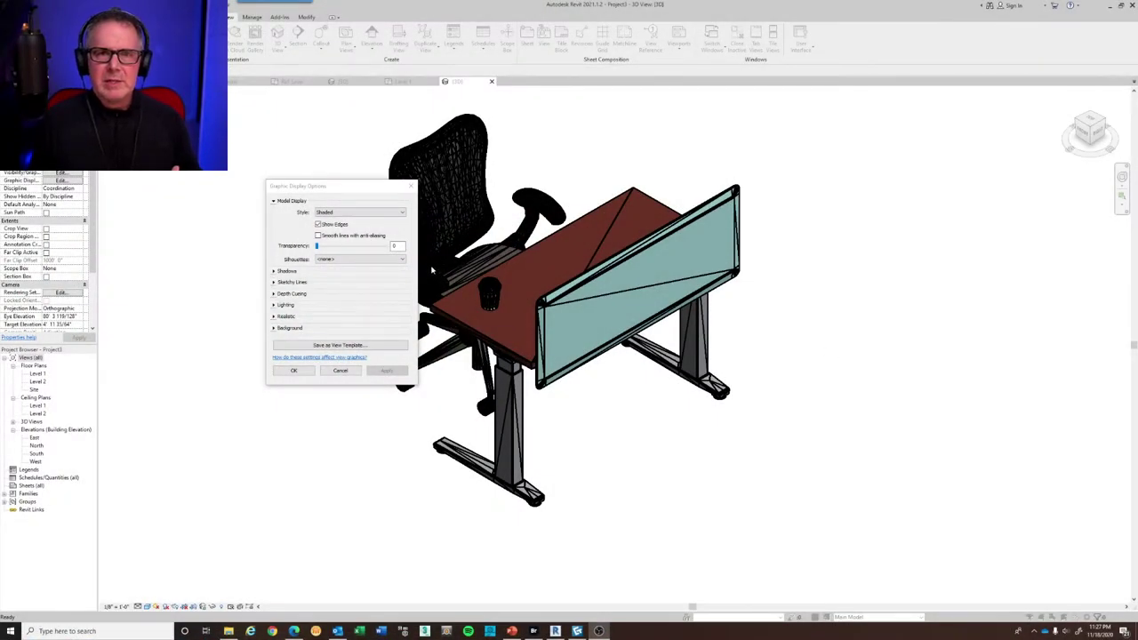
pyautogui.click(318, 225)
pyautogui.click(398, 371)
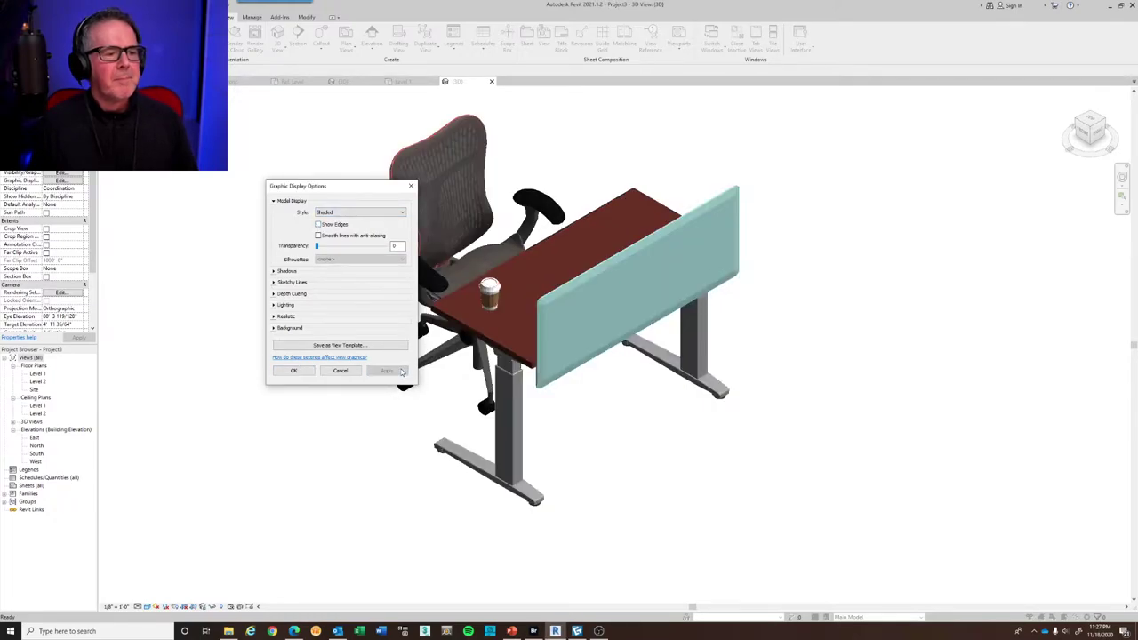
pyautogui.click(294, 370)
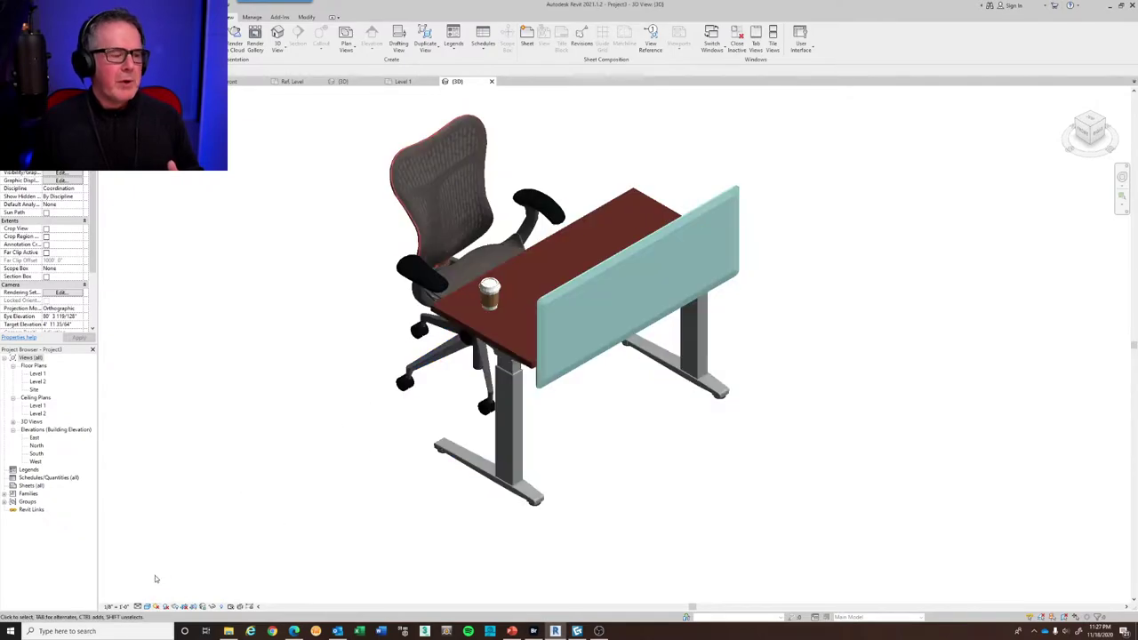
# Try plain grey shading, then set the visual style back to Realistic
pyautogui.click(147, 607)
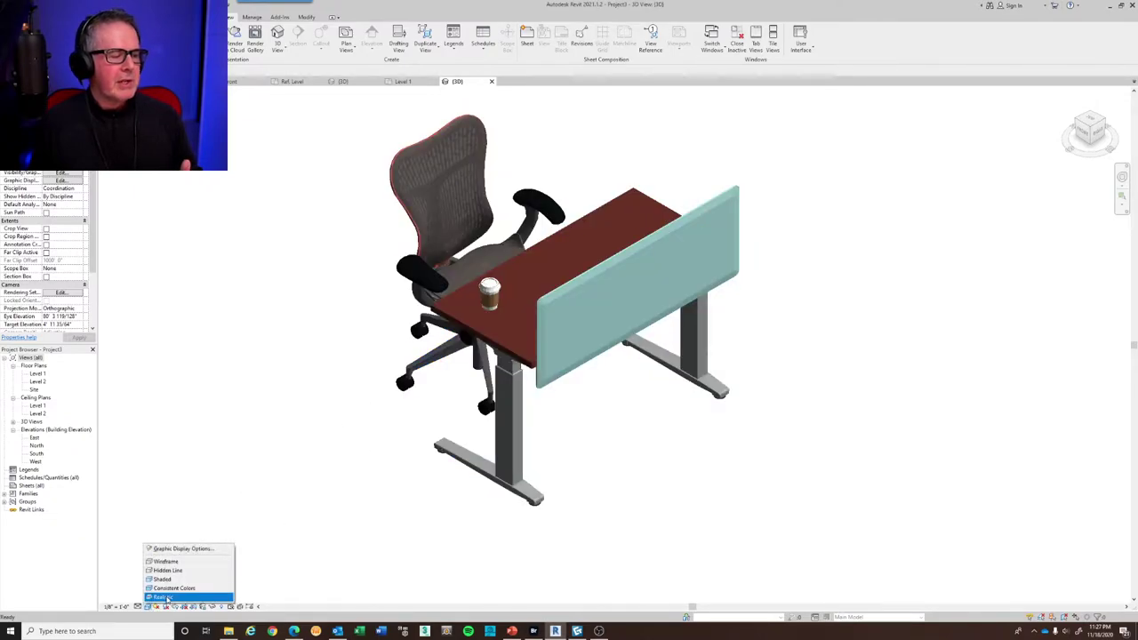
pyautogui.click(166, 597)
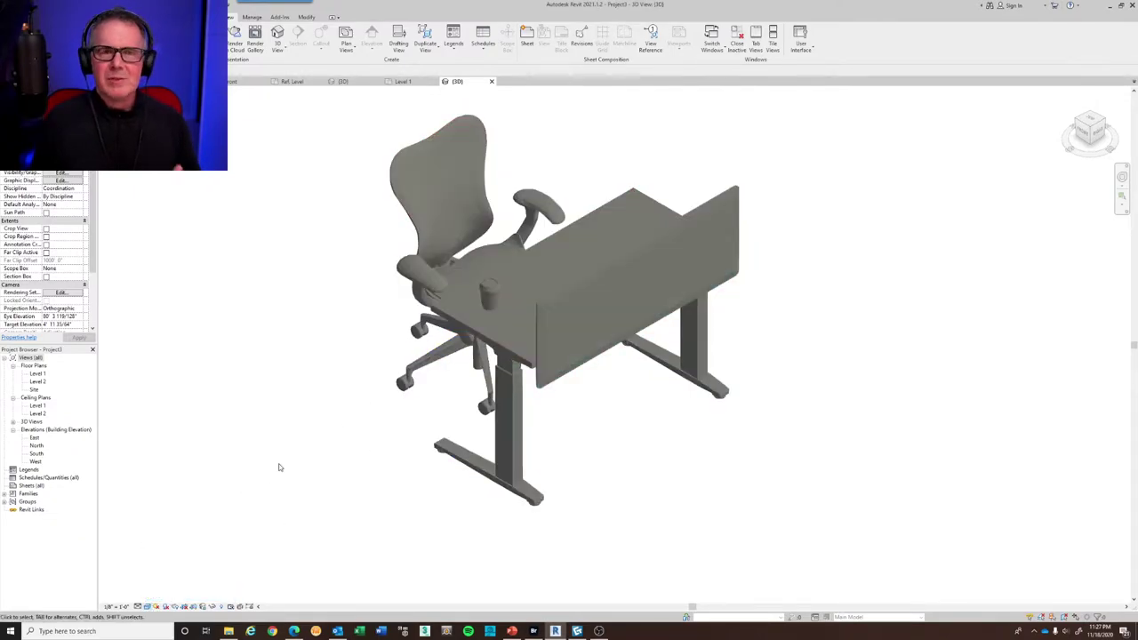
pyautogui.click(147, 606)
pyautogui.click(164, 579)
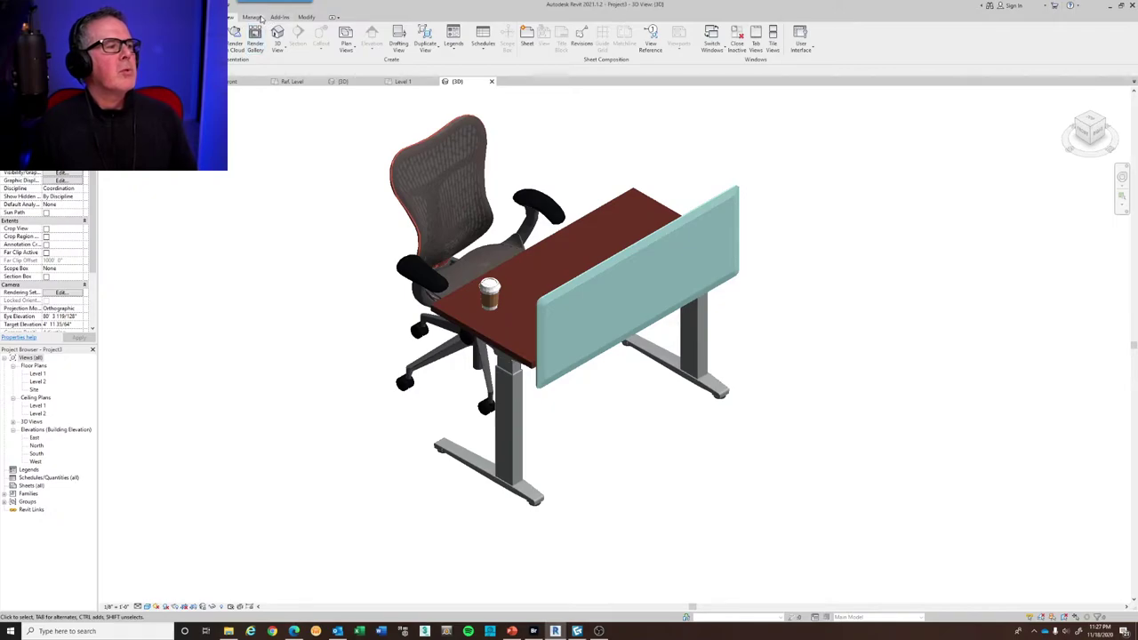
pyautogui.click(235, 37)
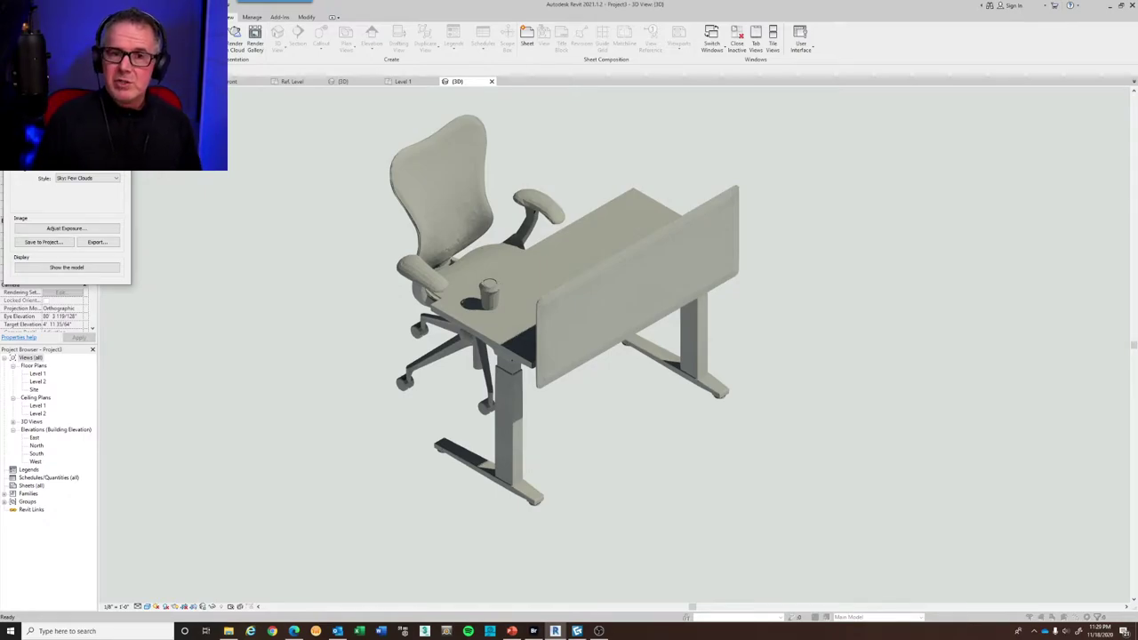
# Close the Sky: Few Clouds rendering preview and return to the model view
pyautogui.press('Escape')
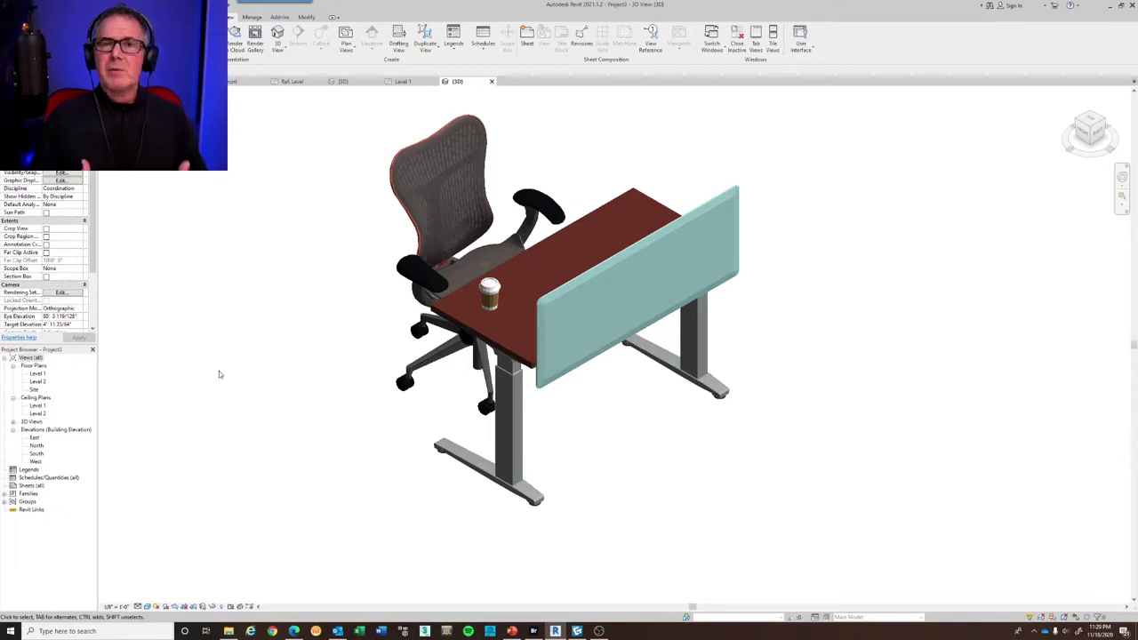
# Open the Material Browser with MAT and review the Generic appearance with colour RGB 80 80 80
pyautogui.click(252, 17)
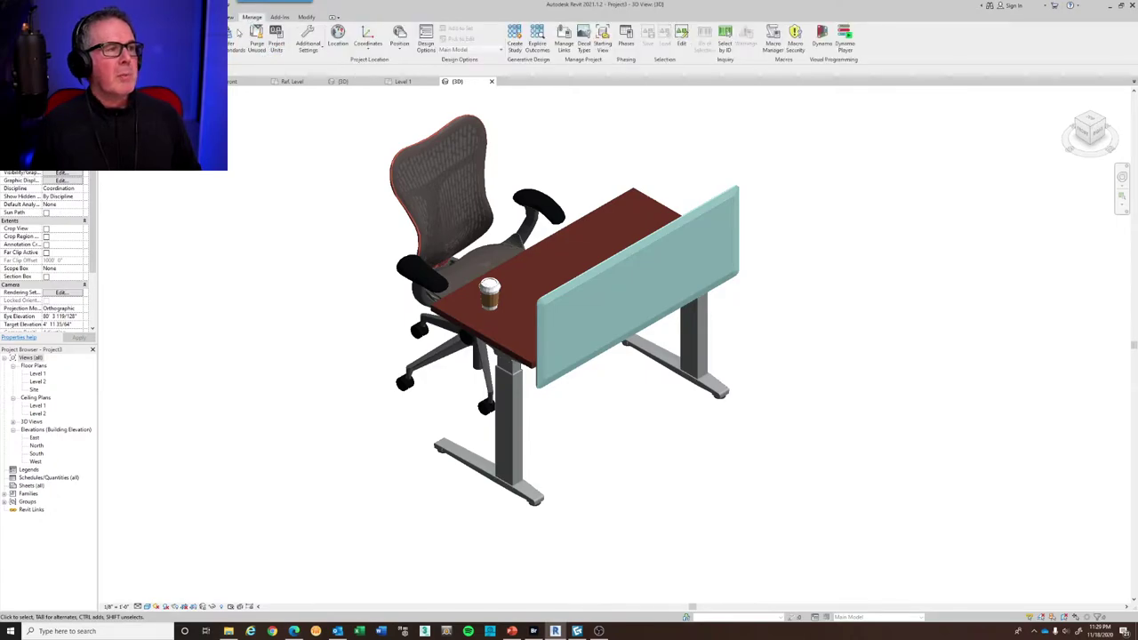
pyautogui.press('m')
pyautogui.press('a')
pyautogui.press('t')
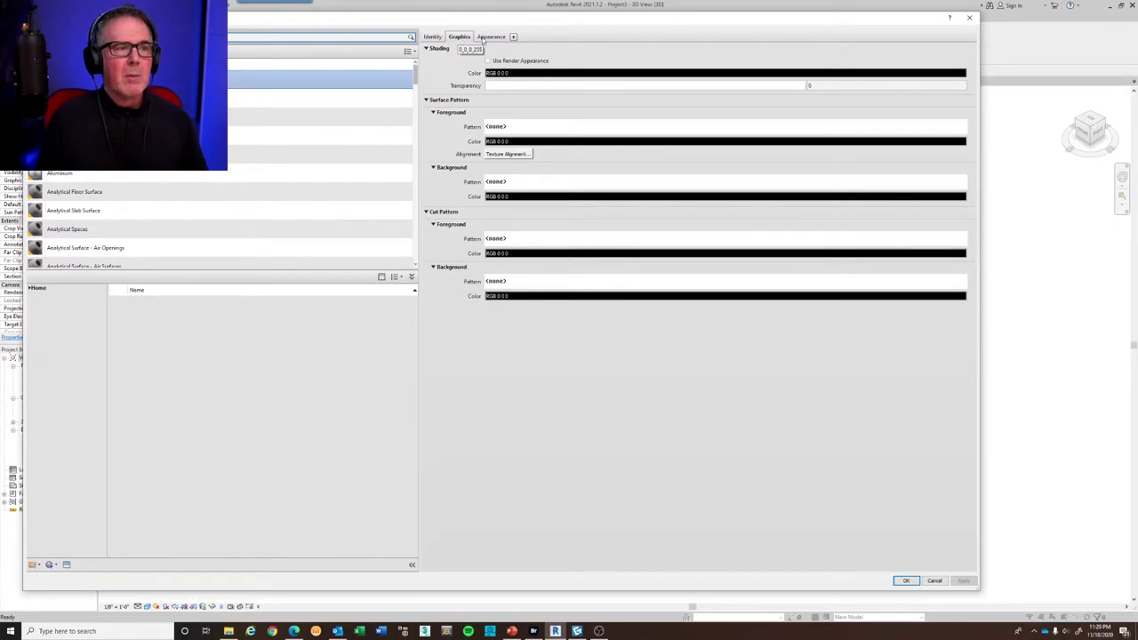
pyautogui.click(488, 38)
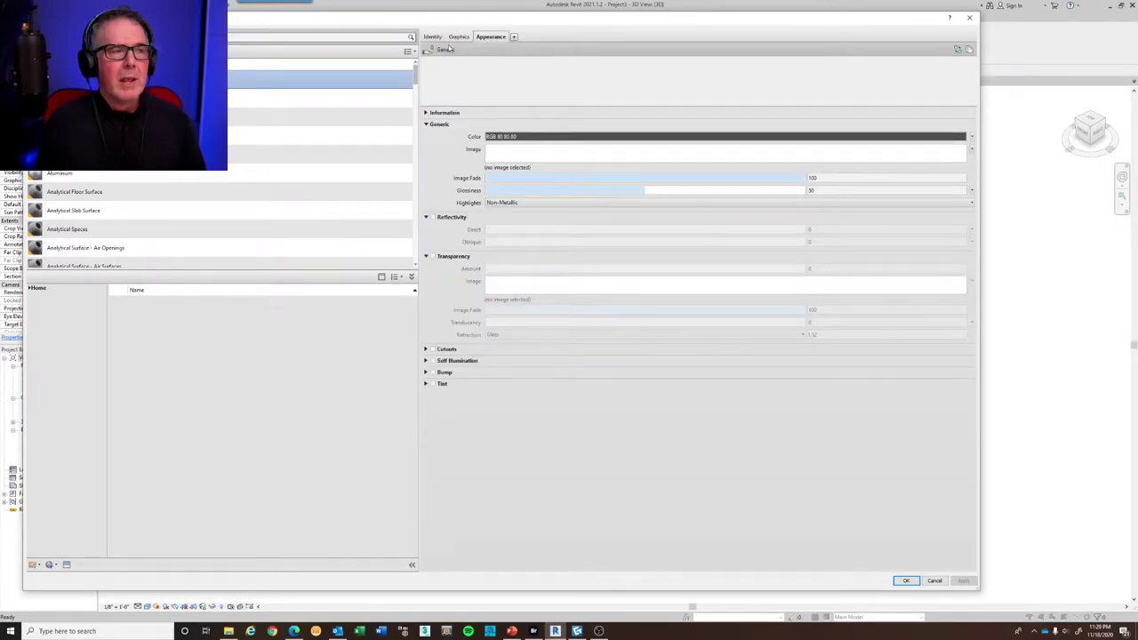
pyautogui.click(458, 37)
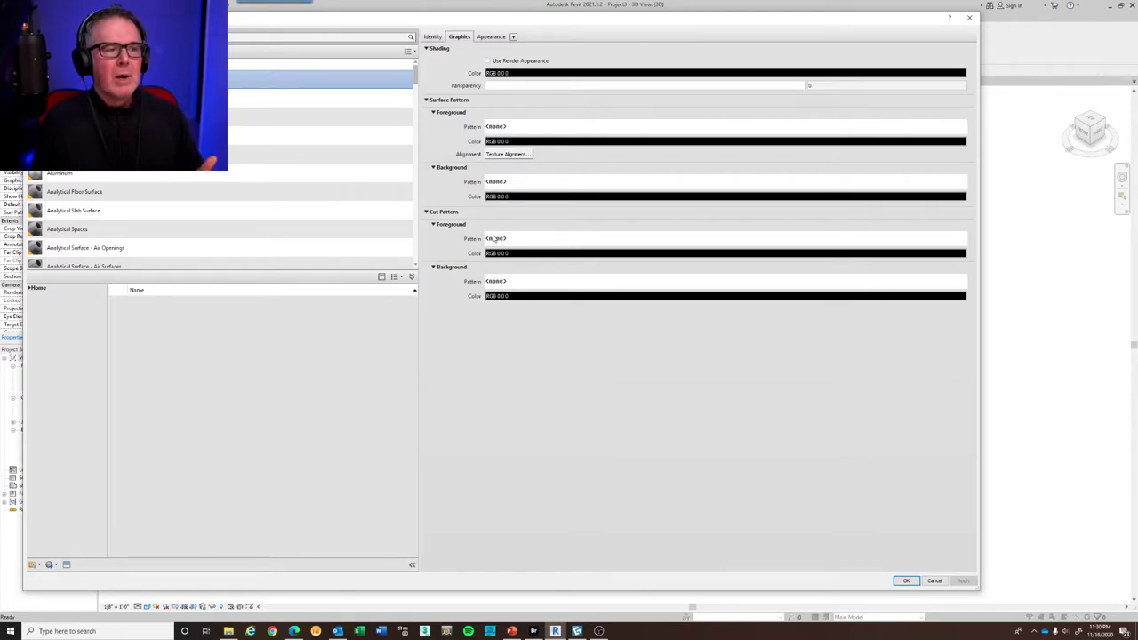
pyautogui.click(492, 37)
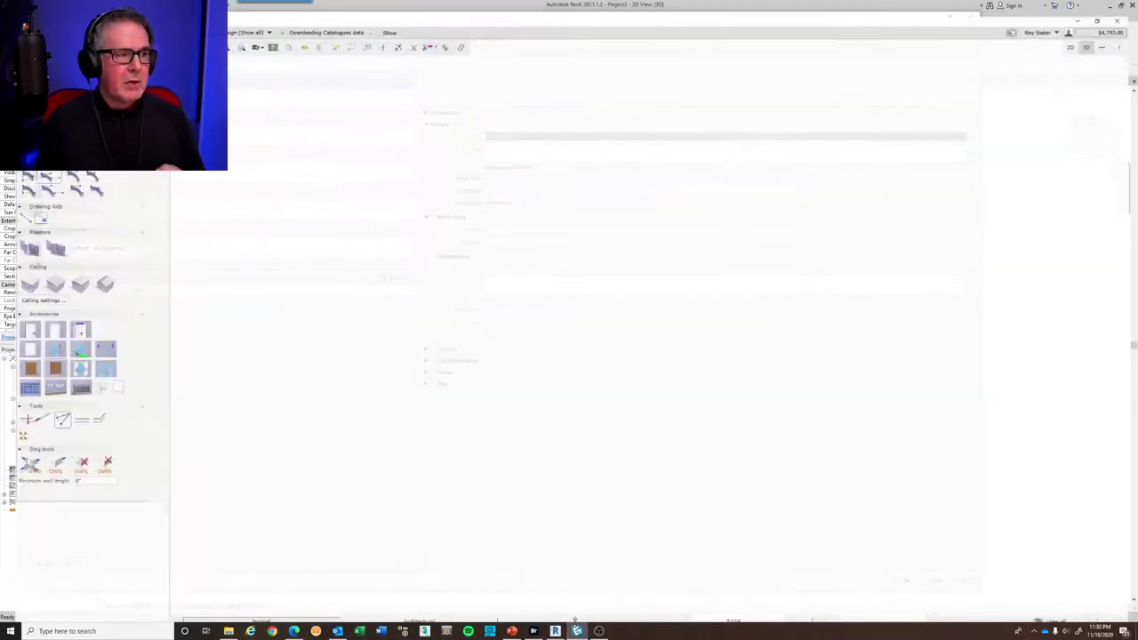
# Inspect the red S_T150_FFDTR chair material in CET Designer's Material Lab, then return to Revit
pyautogui.hotkey('alt', 't')
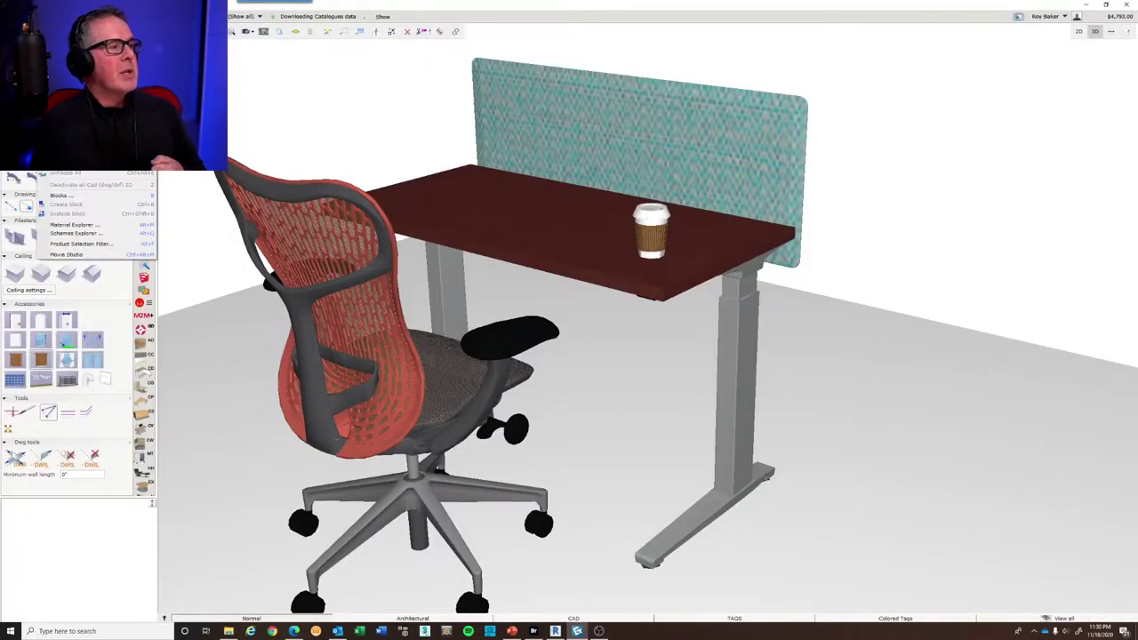
pyautogui.click(76, 224)
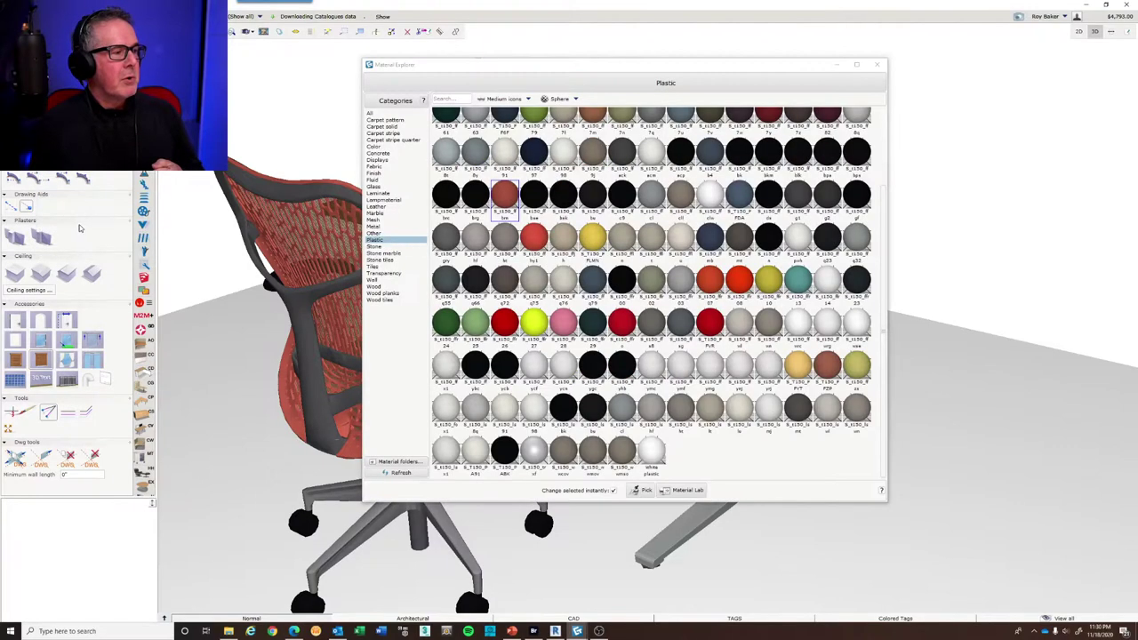
pyautogui.click(682, 491)
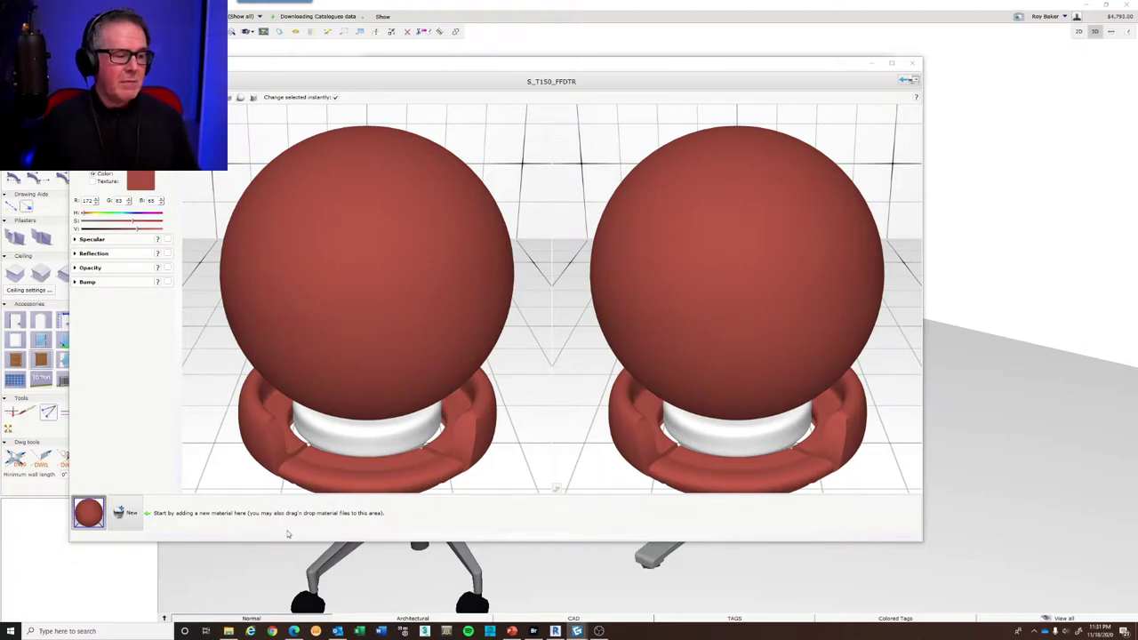
pyautogui.click(555, 631)
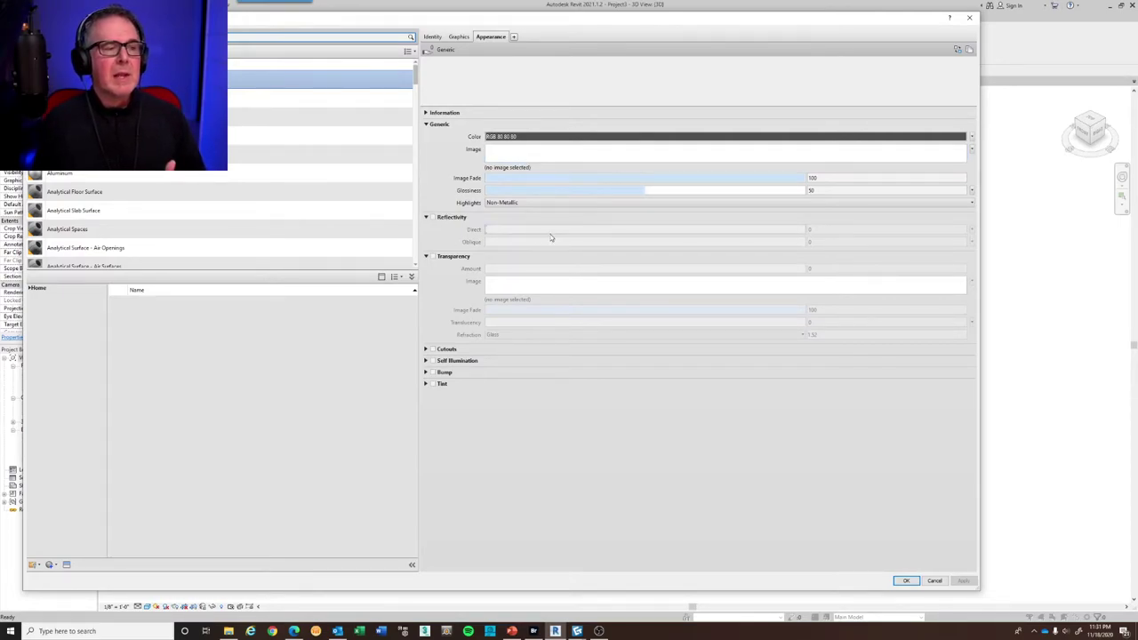
# Turn on reflectivity for the Generic material and set its highlights to Metallic
pyautogui.click(433, 217)
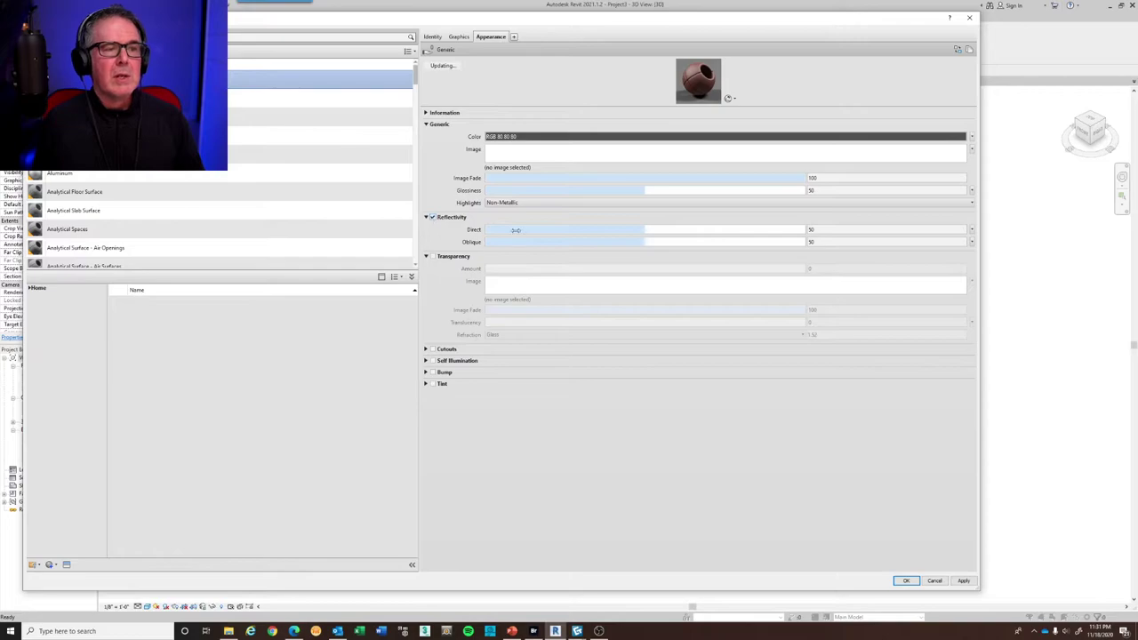
pyautogui.moveTo(679, 107); pyautogui.dragTo(689, 271)
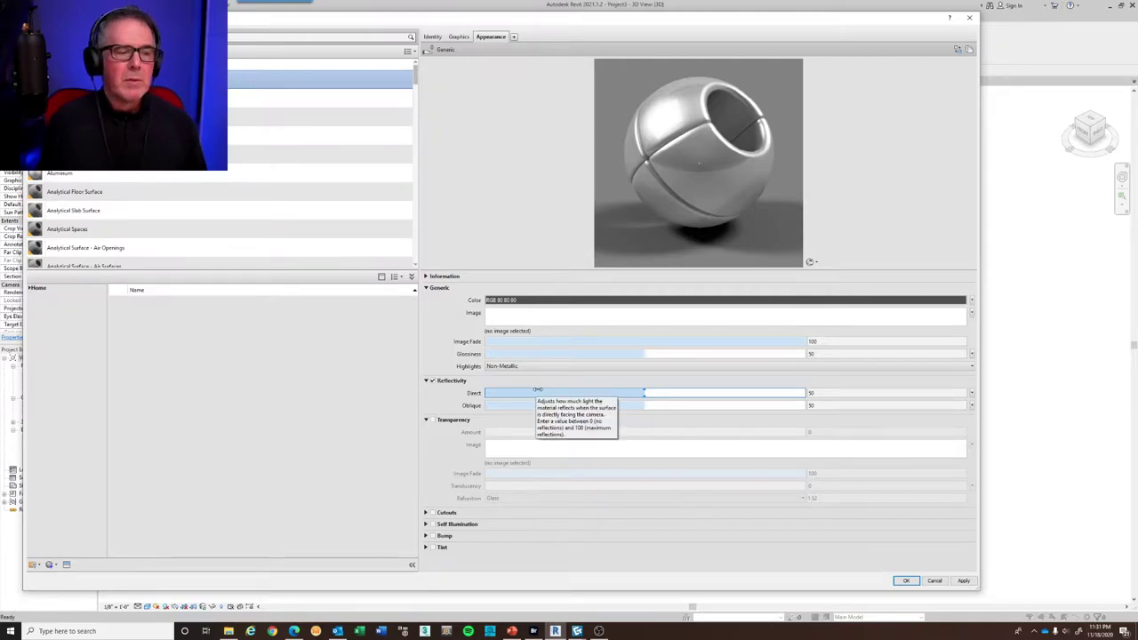
pyautogui.click(534, 367)
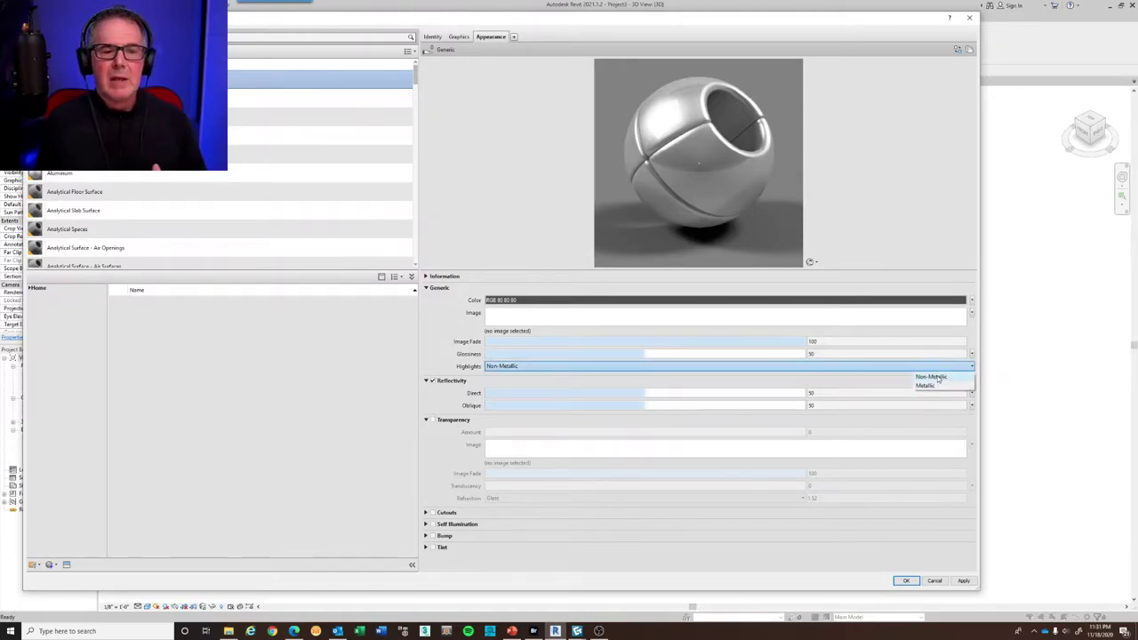
pyautogui.click(936, 377)
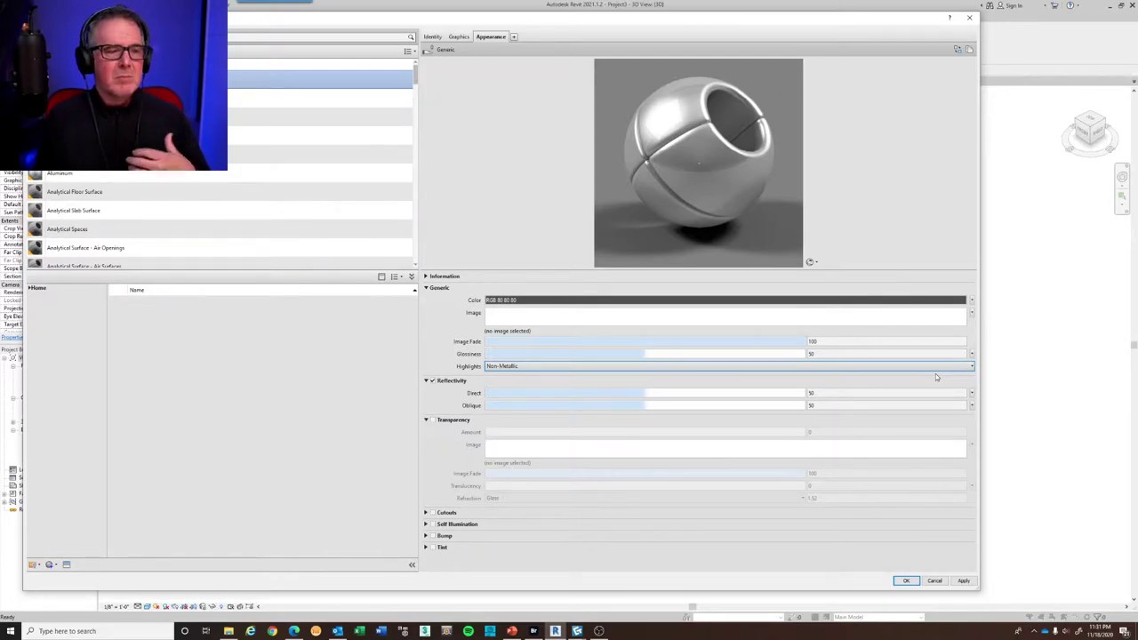
pyautogui.click(936, 370)
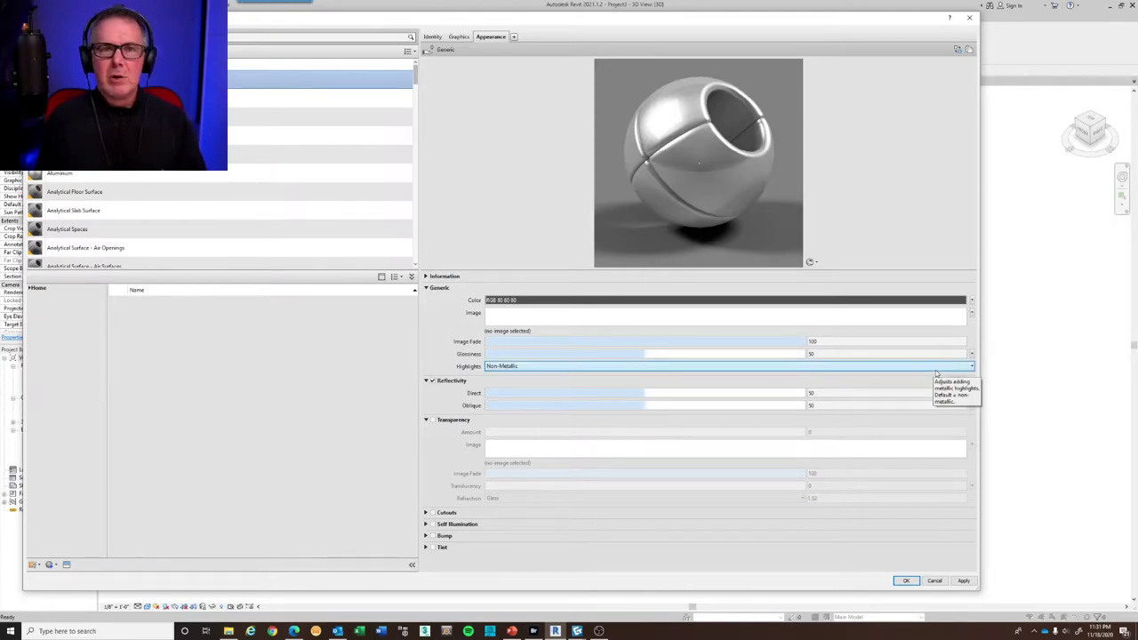
pyautogui.click(939, 369)
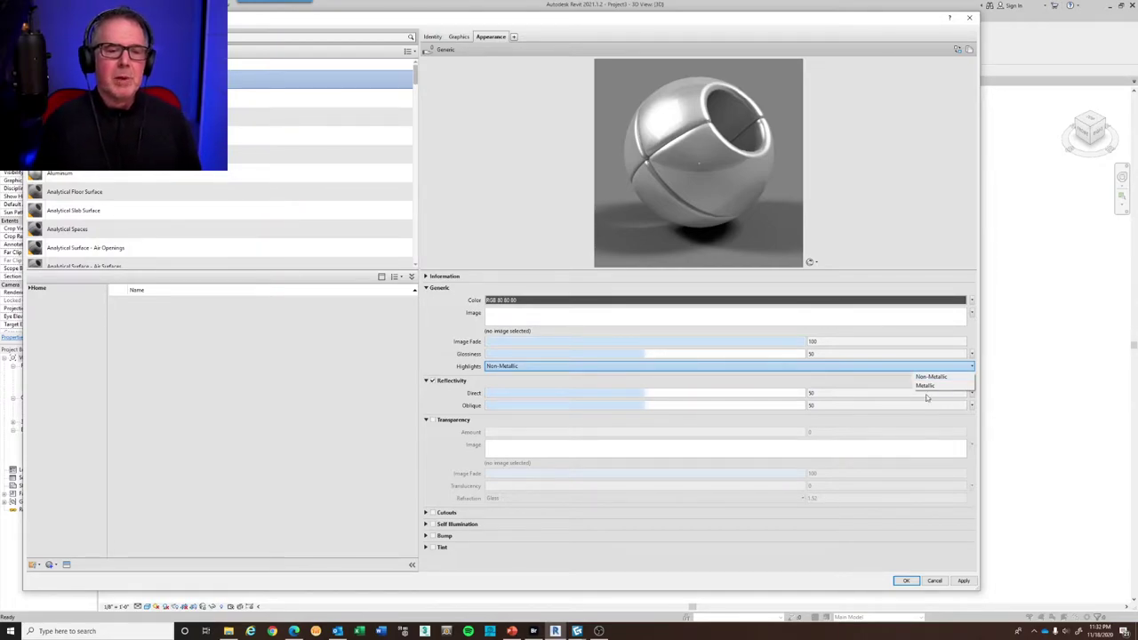
pyautogui.click(926, 386)
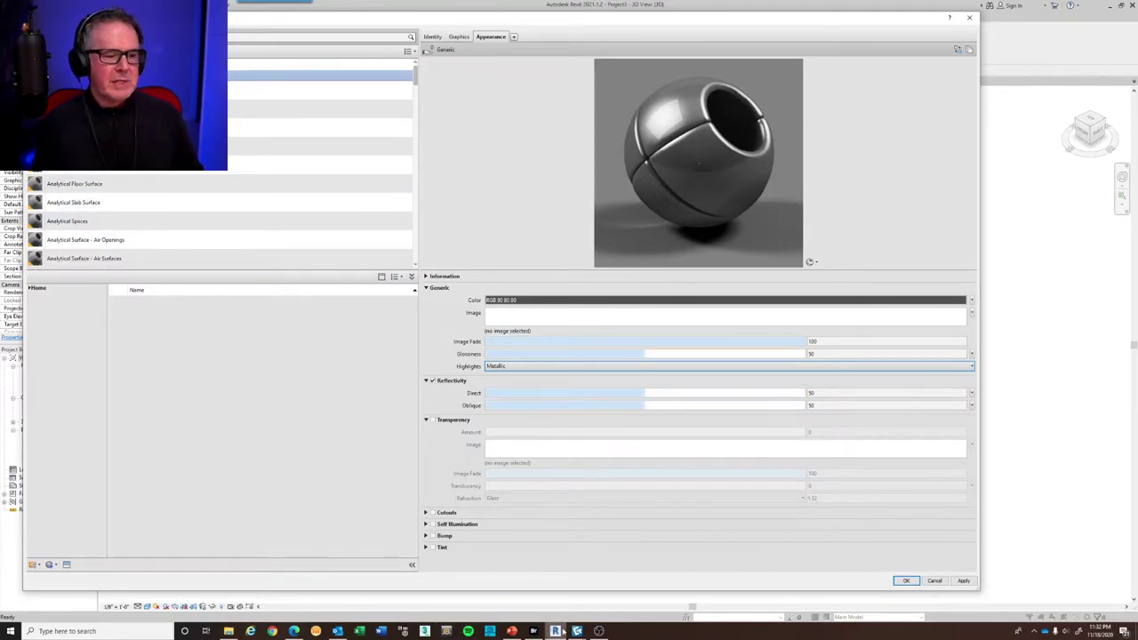
pyautogui.moveTo(577, 633)
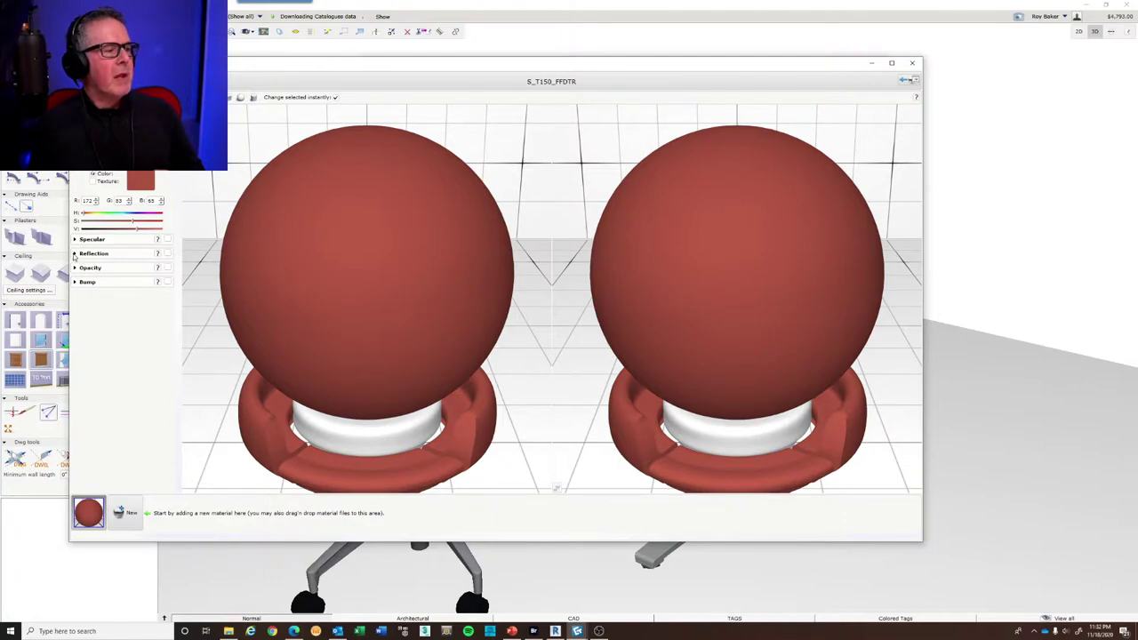
# Create Material 1 and give it a reflection amount of 0.861
pyautogui.click(75, 253)
pyautogui.click(165, 254)
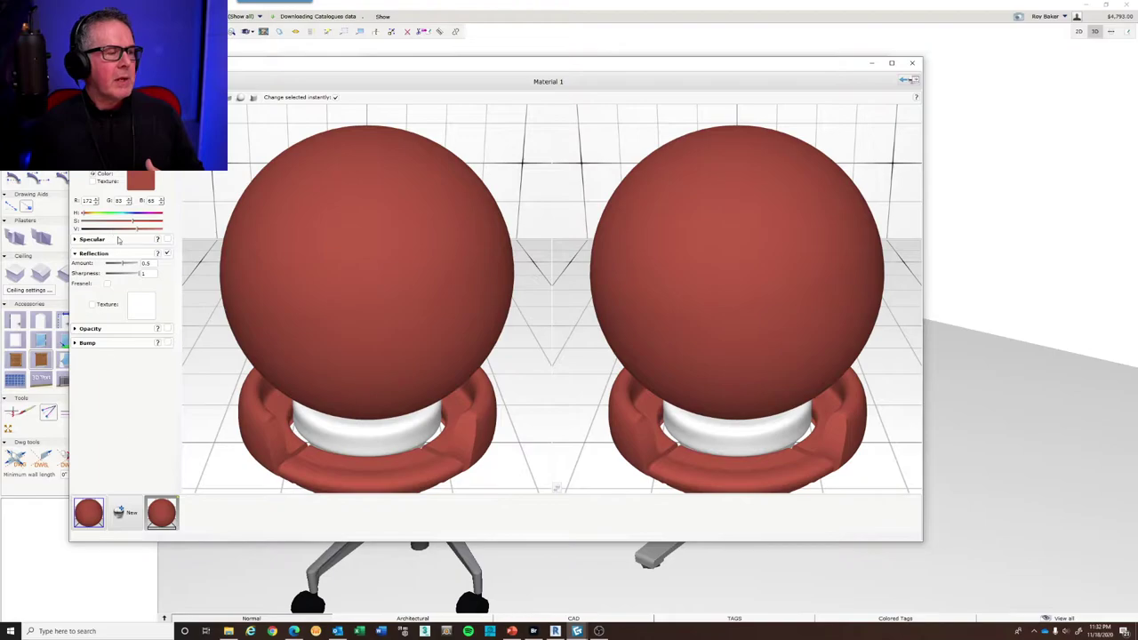
pyautogui.moveTo(121, 266); pyautogui.dragTo(126, 266)
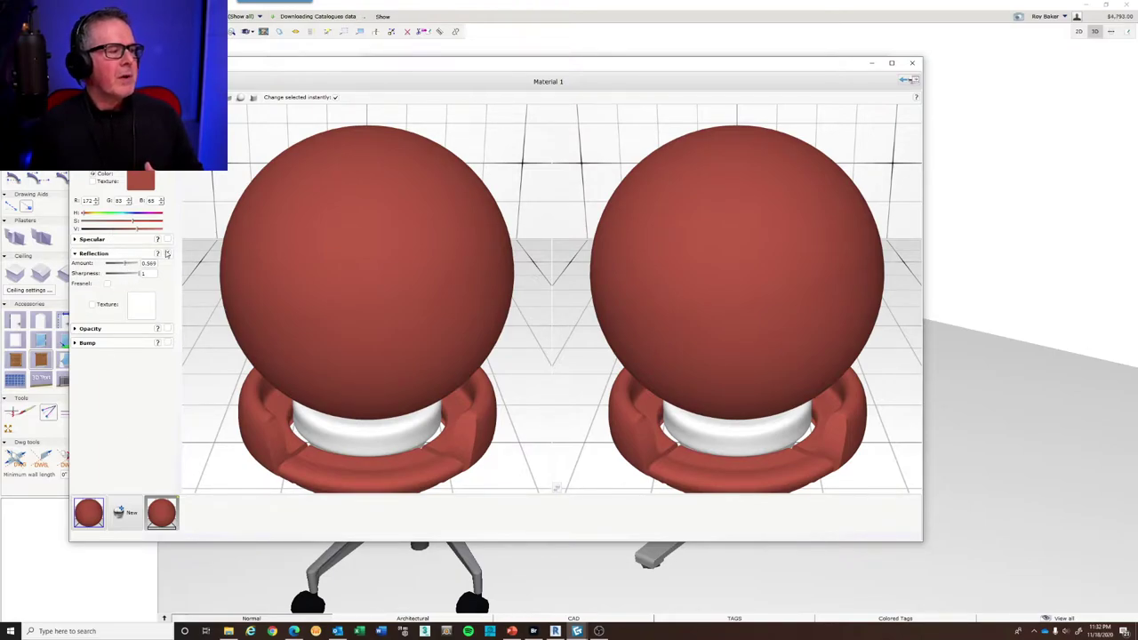
pyautogui.click(166, 254)
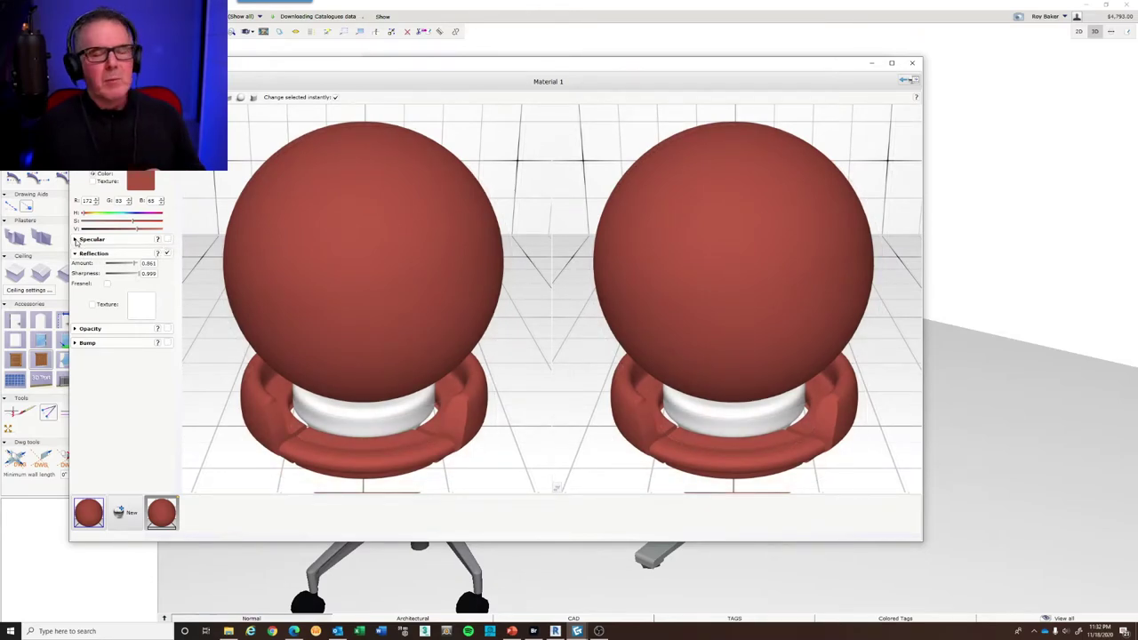
# Enable specular highlights at 0.653, then return to Revit's material editor to compare
pyautogui.click(76, 241)
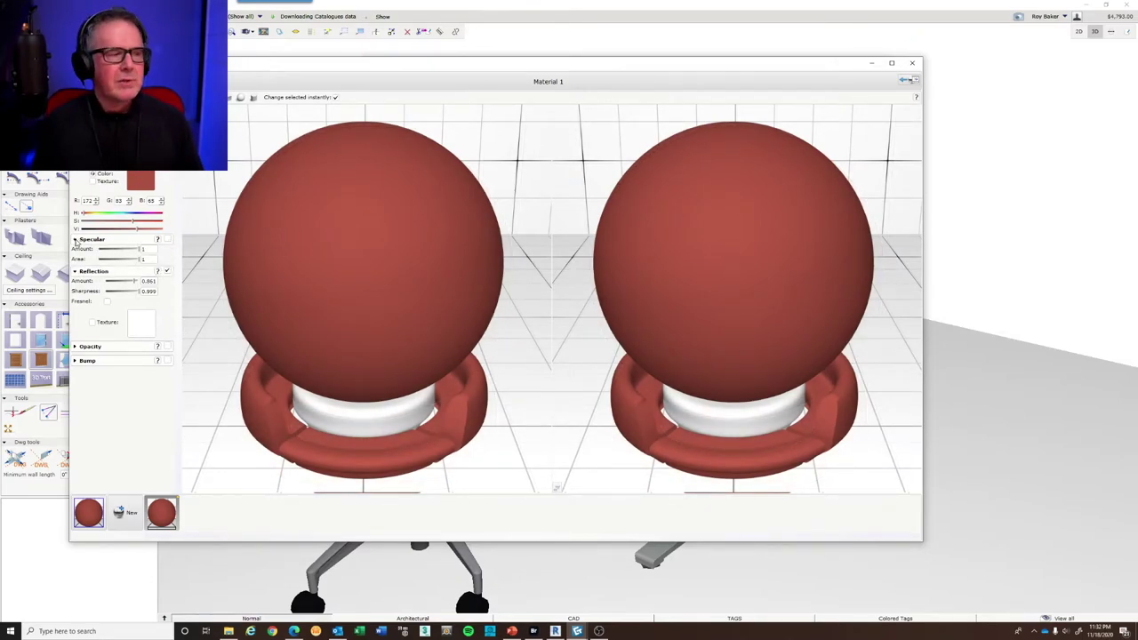
pyautogui.click(168, 239)
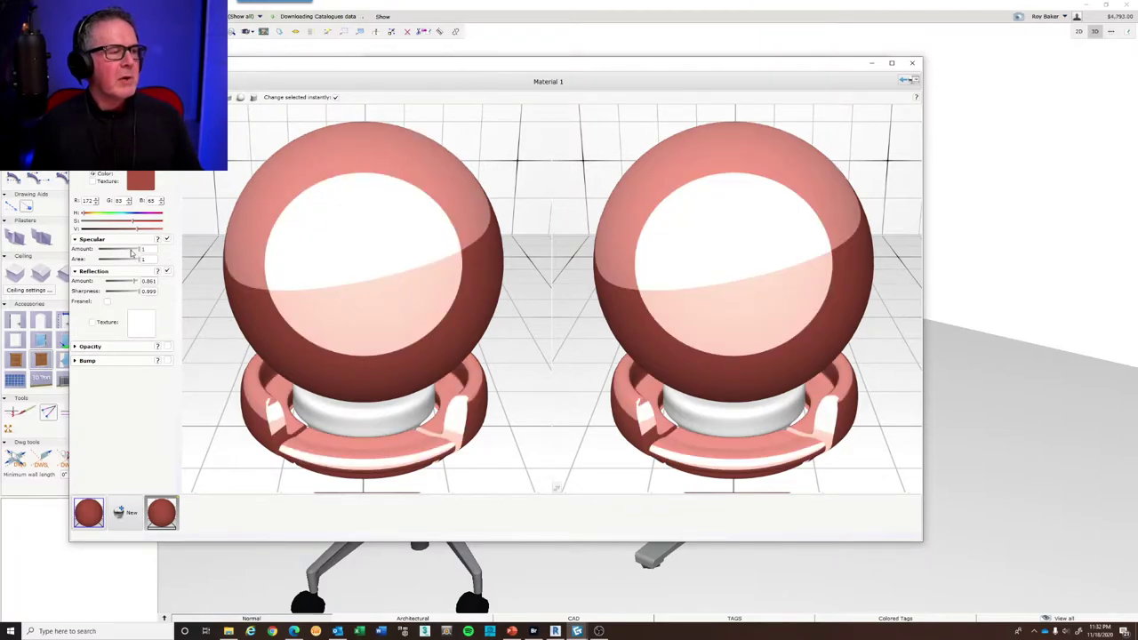
pyautogui.moveTo(139, 252)
pyautogui.mouseDown()
pyautogui.moveTo(135, 264)
pyautogui.moveTo(121, 260)
pyautogui.mouseUp()
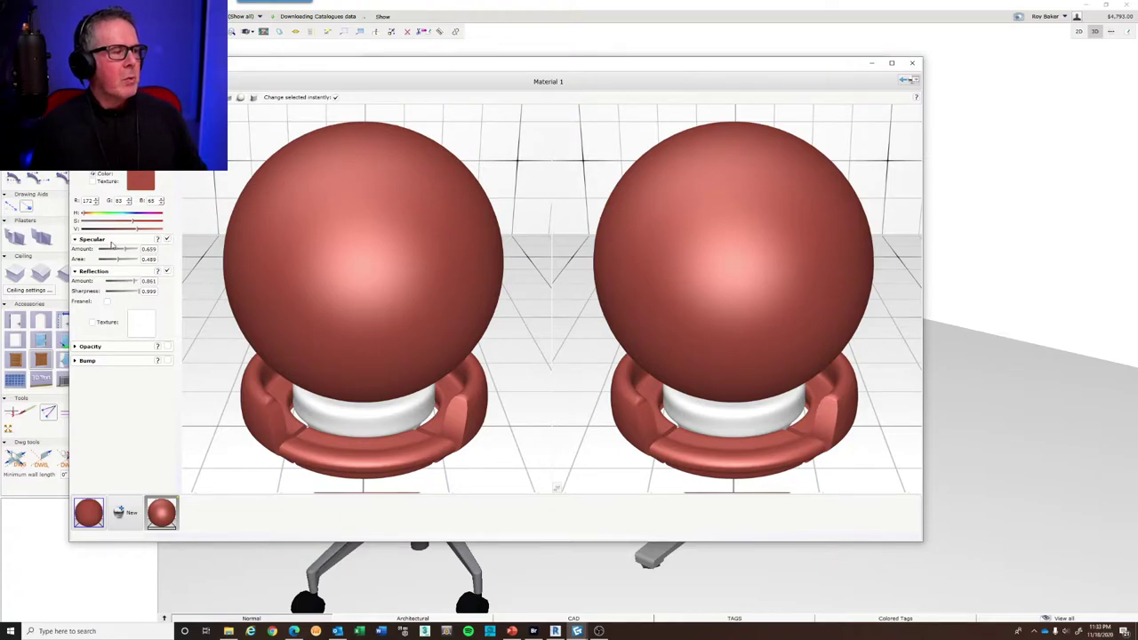
pyautogui.click(555, 632)
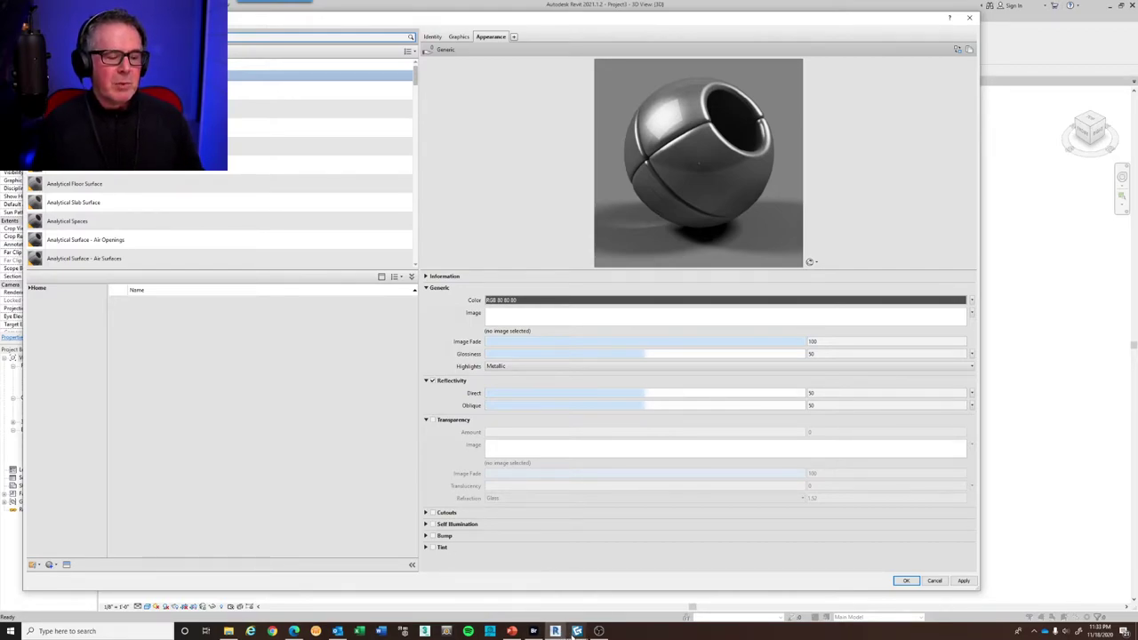
# Bring CET Designer's Material 1 editor forward to compare, then return to Revit's Material Browser
pyautogui.click(556, 632)
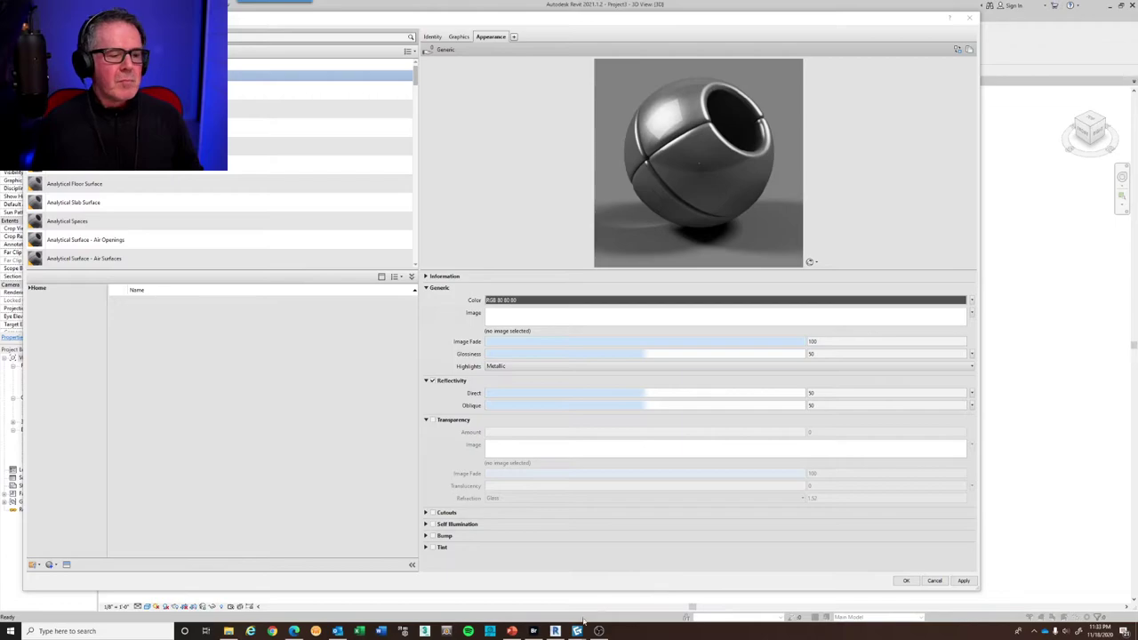
pyautogui.moveTo(578, 632)
pyautogui.click(653, 591)
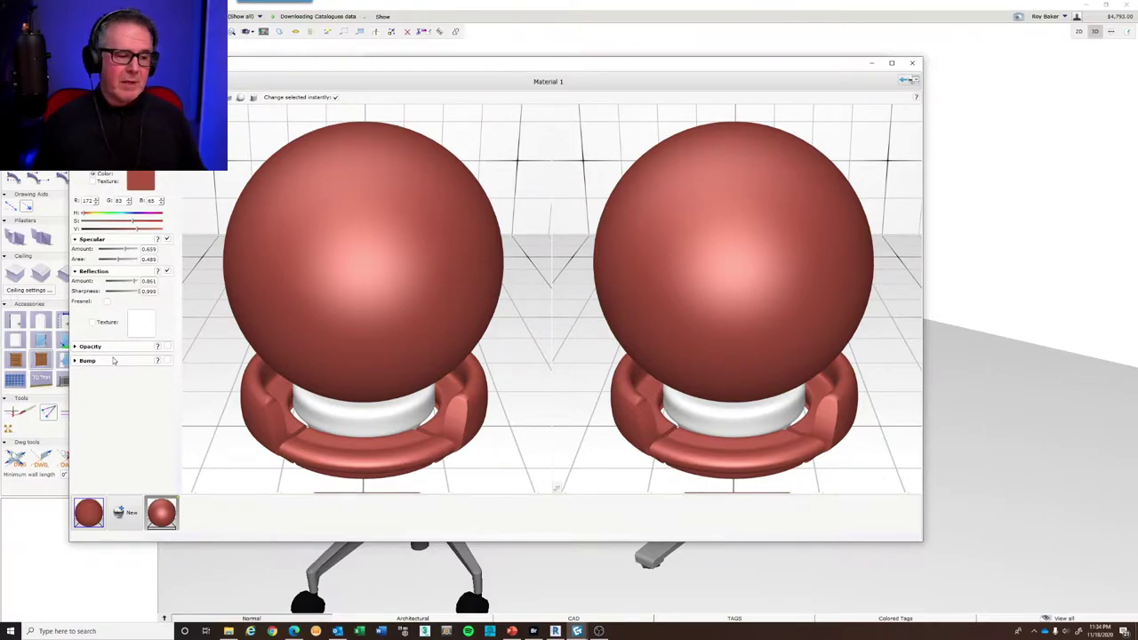
pyautogui.click(555, 630)
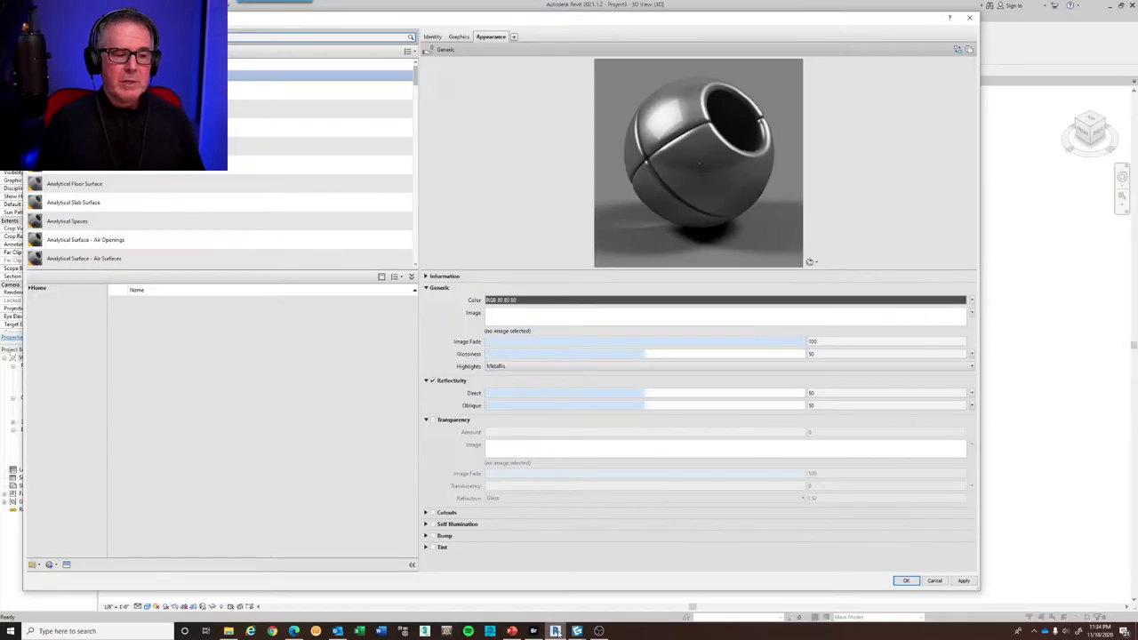
# Close the Material Browser and show the workstation in Hidden Line style
pyautogui.click(969, 17)
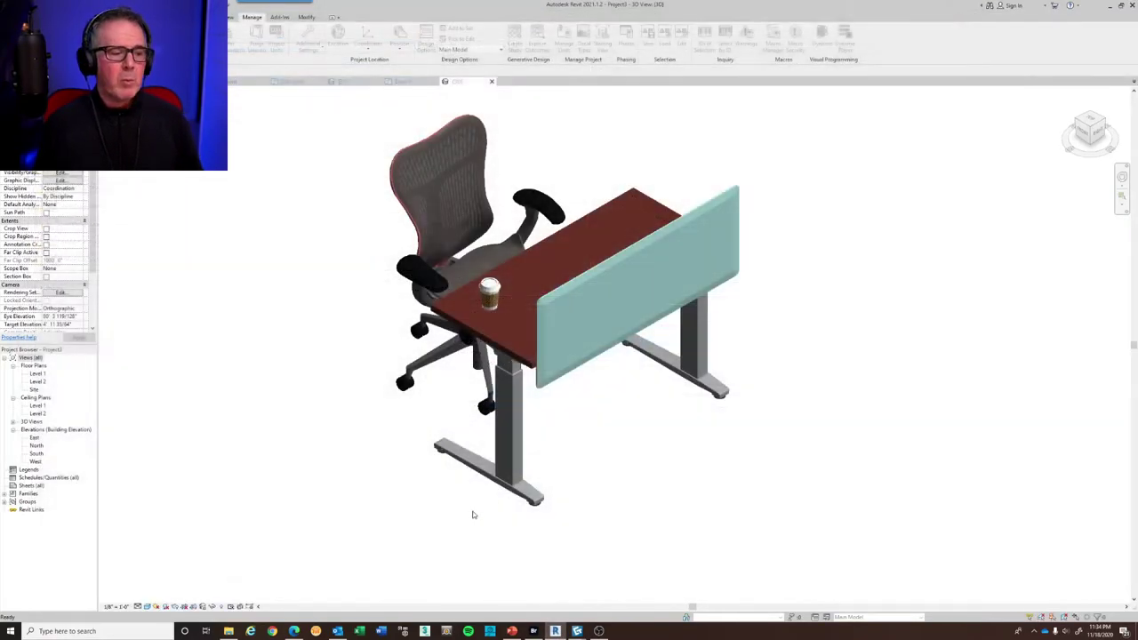
pyautogui.click(147, 604)
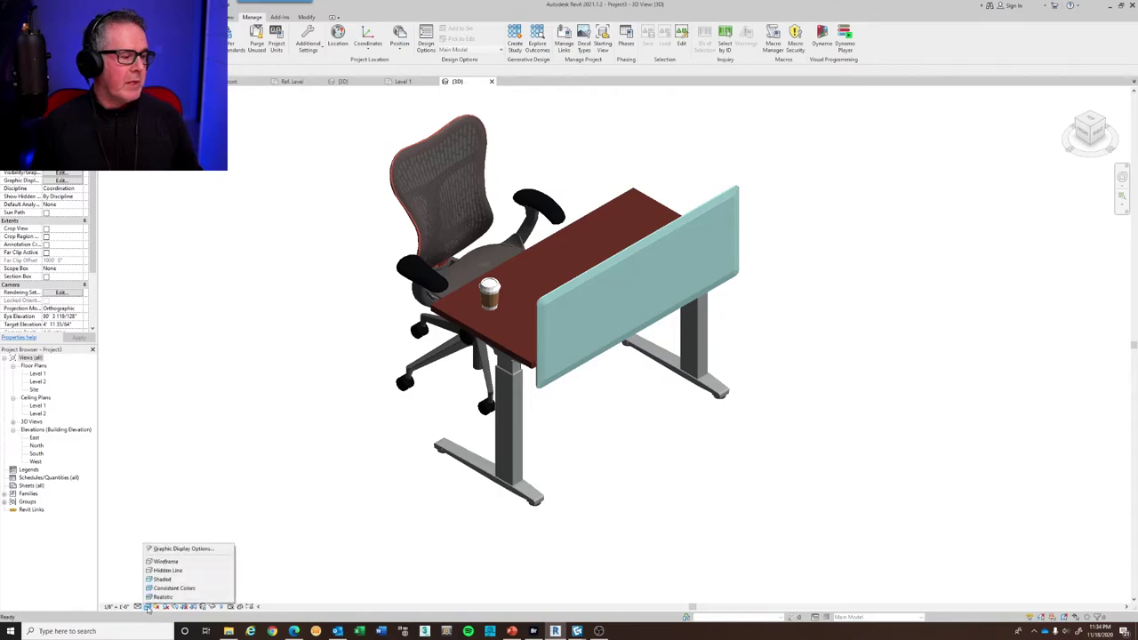
pyautogui.click(157, 598)
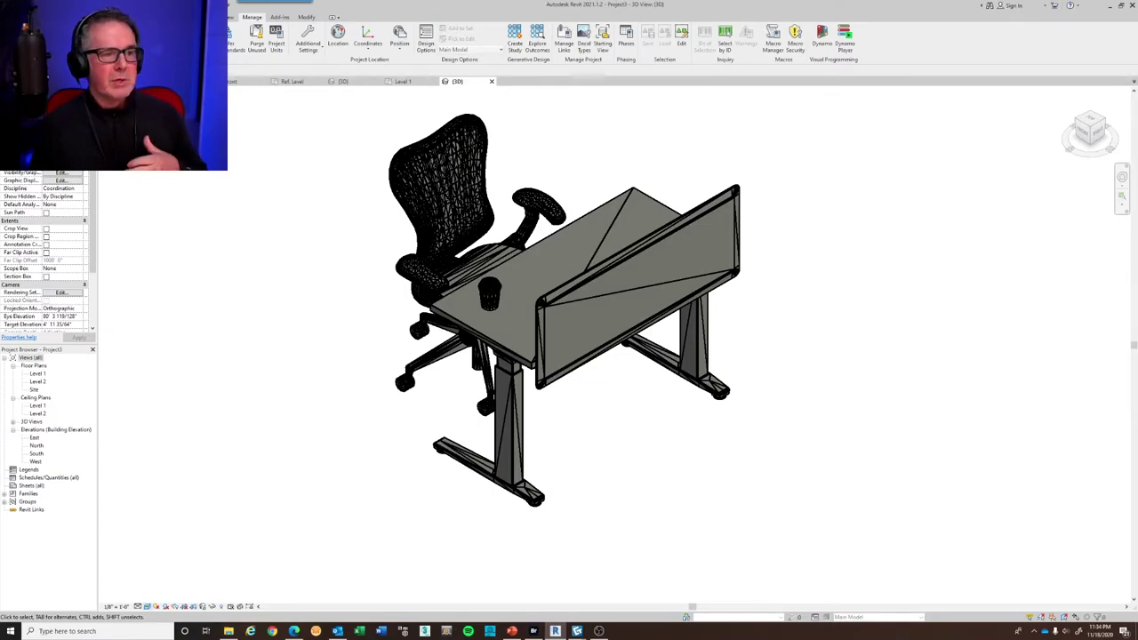
# Close Project3 without saving its changes
pyautogui.click(18, 17)
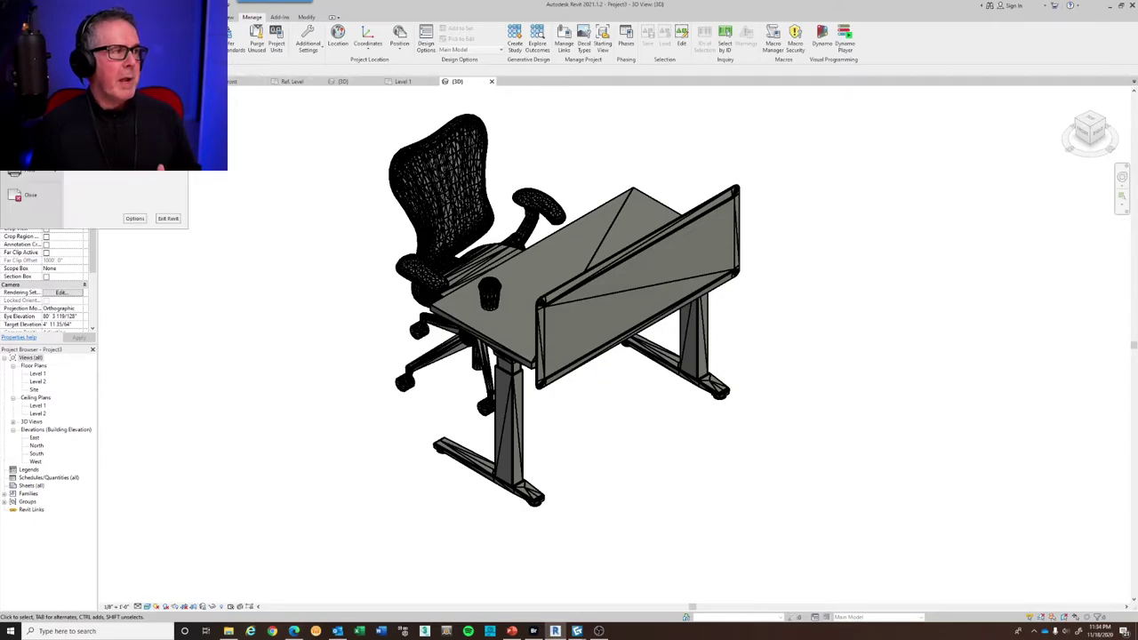
pyautogui.click(29, 193)
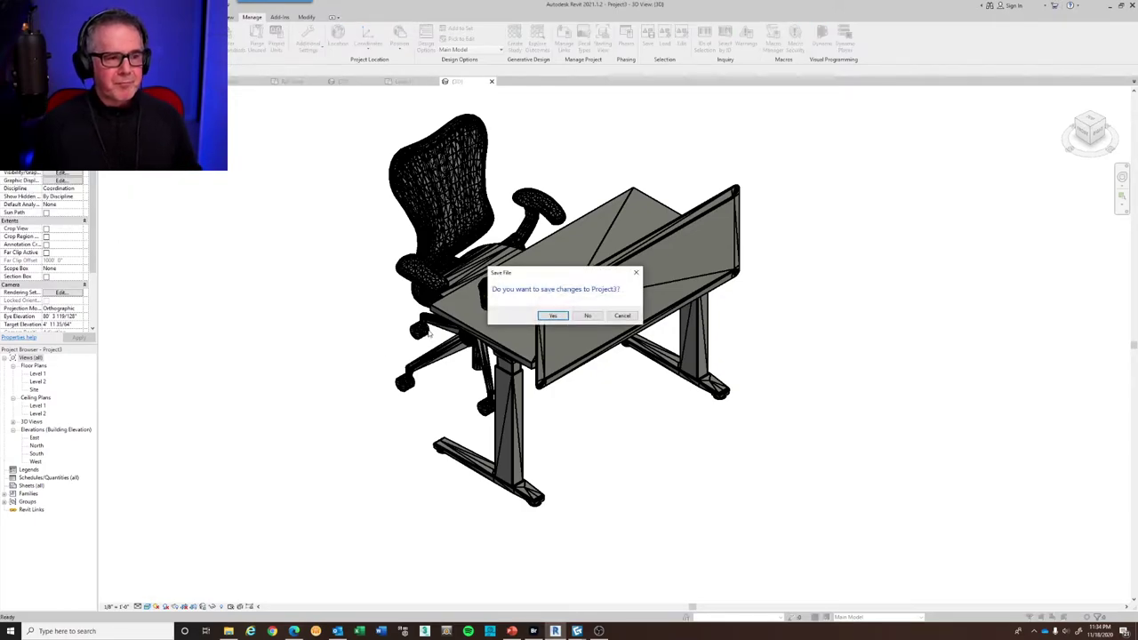
pyautogui.click(588, 316)
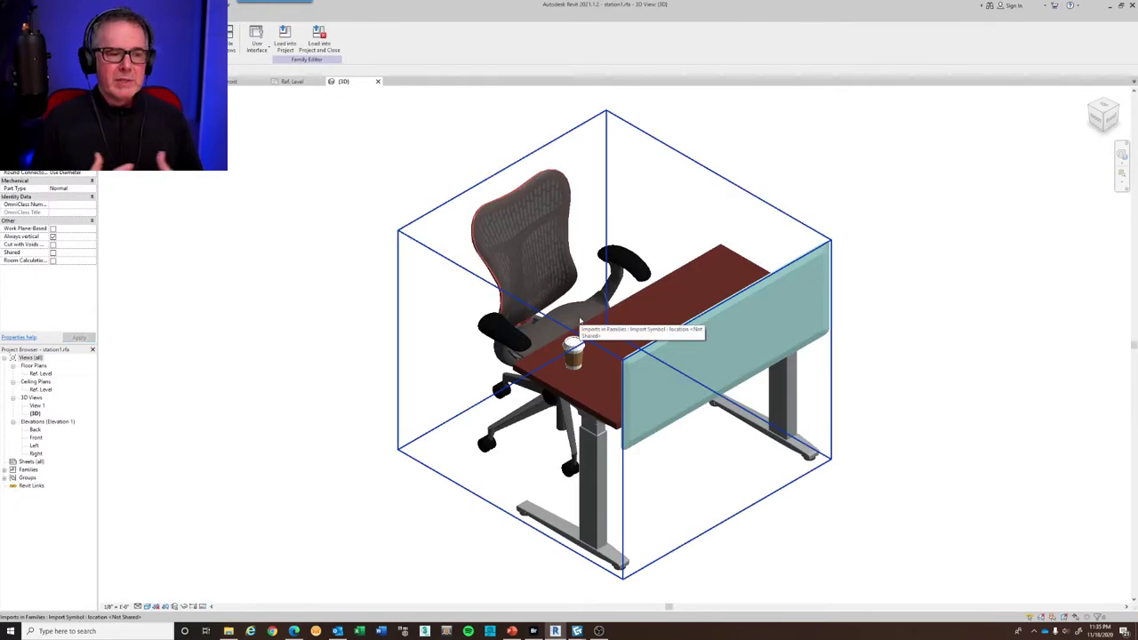
# Set the station1 family view to plain Consistent Colors shading and go to the Manage tab
pyautogui.click(148, 606)
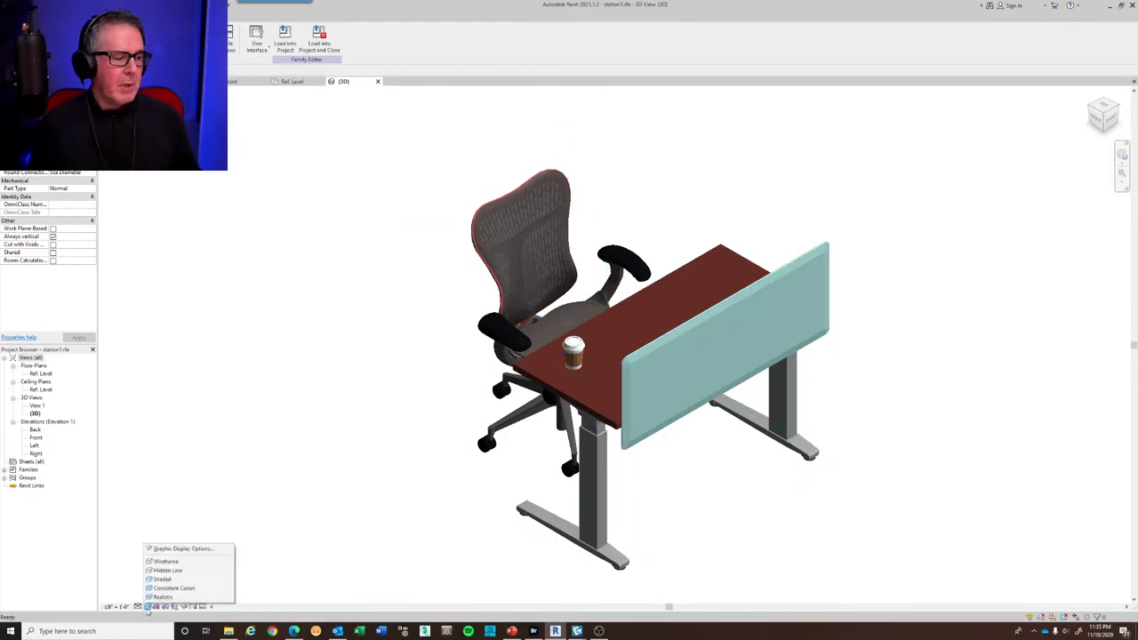
pyautogui.click(159, 587)
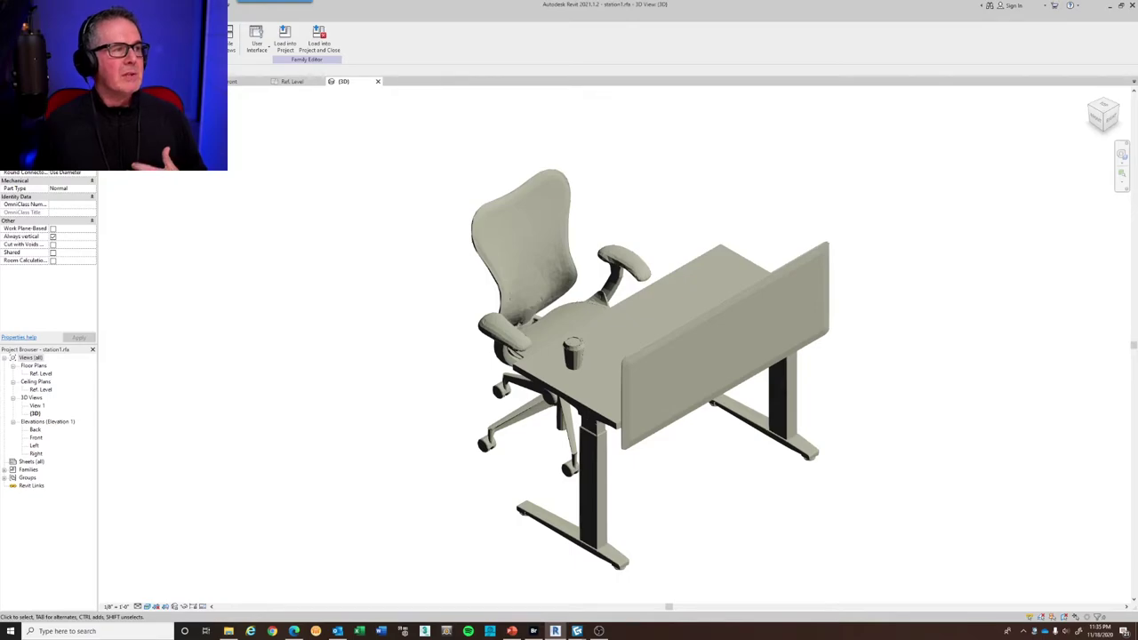
pyautogui.click(177, 14)
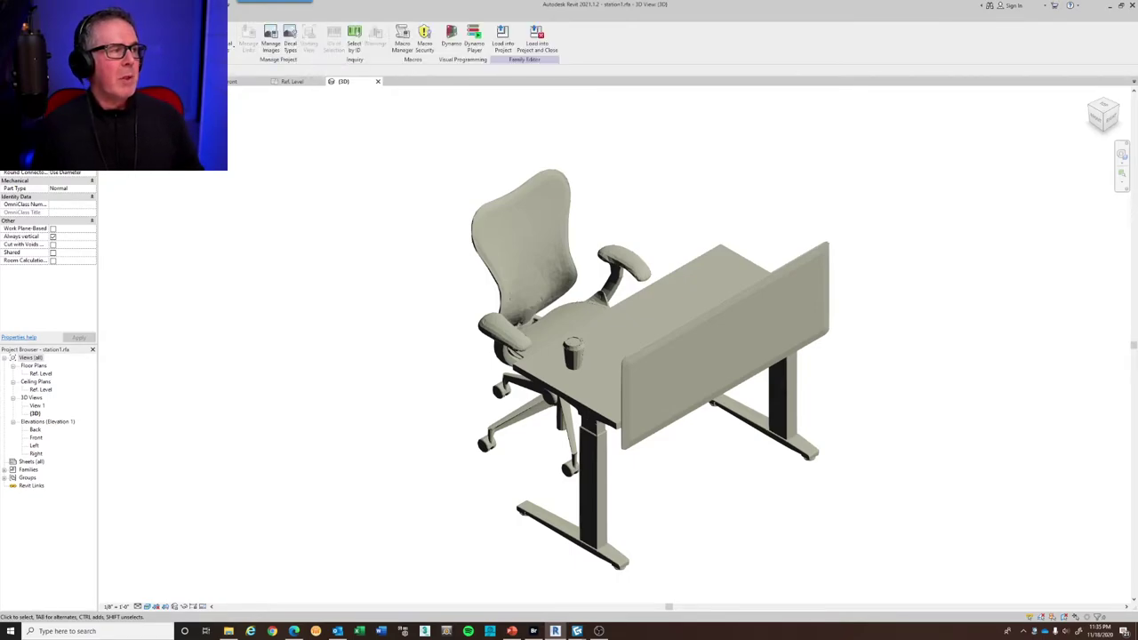
# Open Object Styles with OS and cancel it without changes
pyautogui.press('o')
pyautogui.press('s')
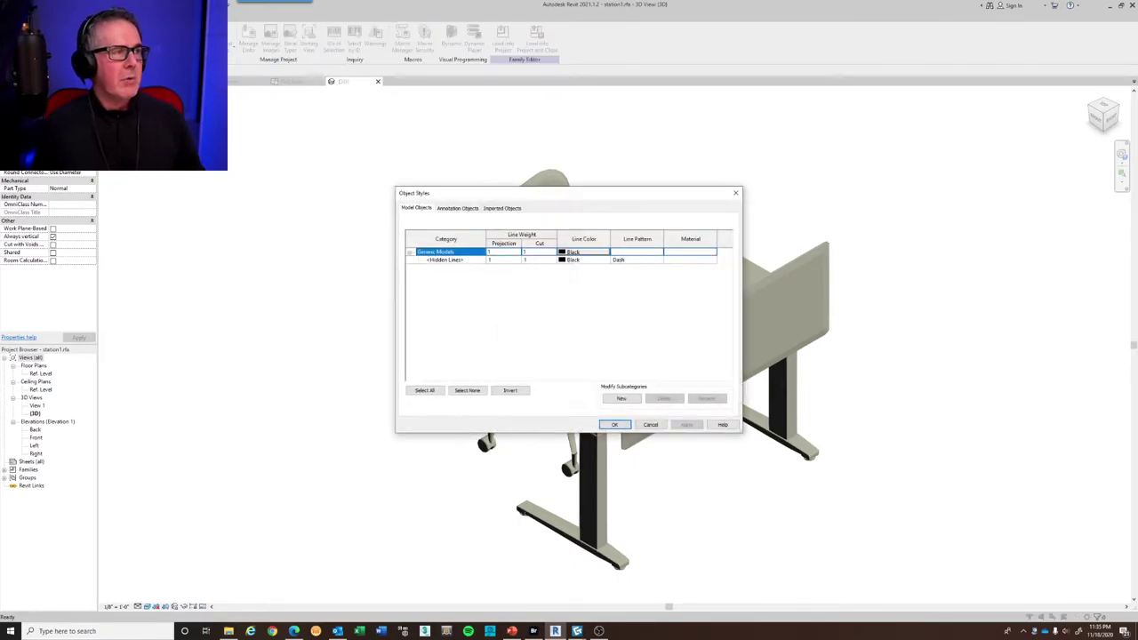
pyautogui.click(650, 428)
# Open the Material Browser with MAT and view the Generic appearance settings
pyautogui.press('m')
pyautogui.press('a')
pyautogui.press('t')
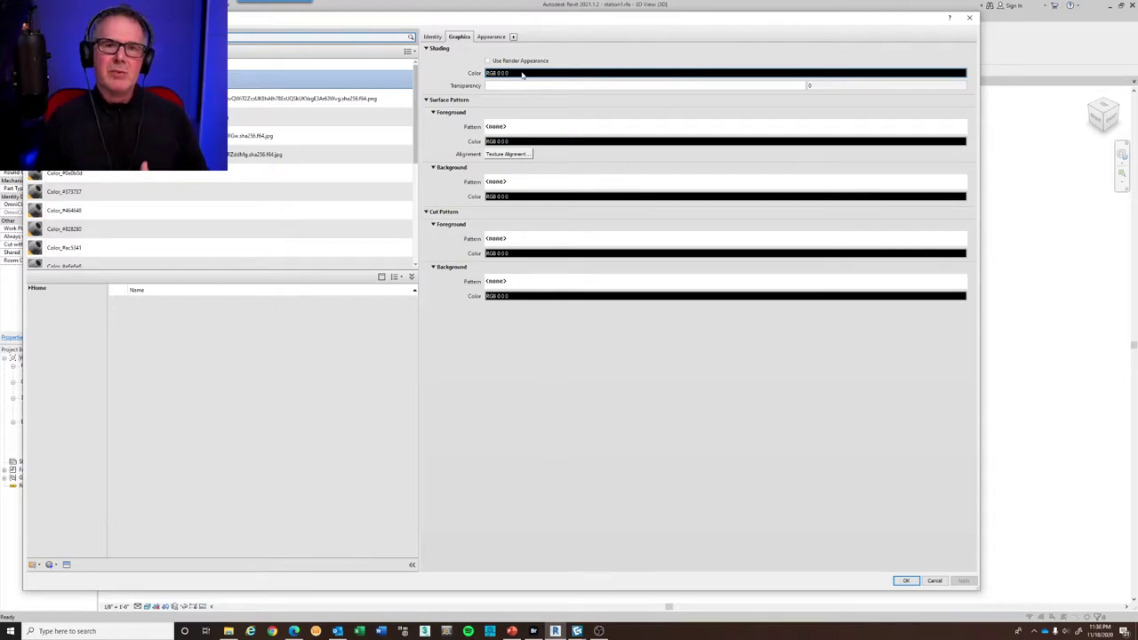
pyautogui.click(501, 37)
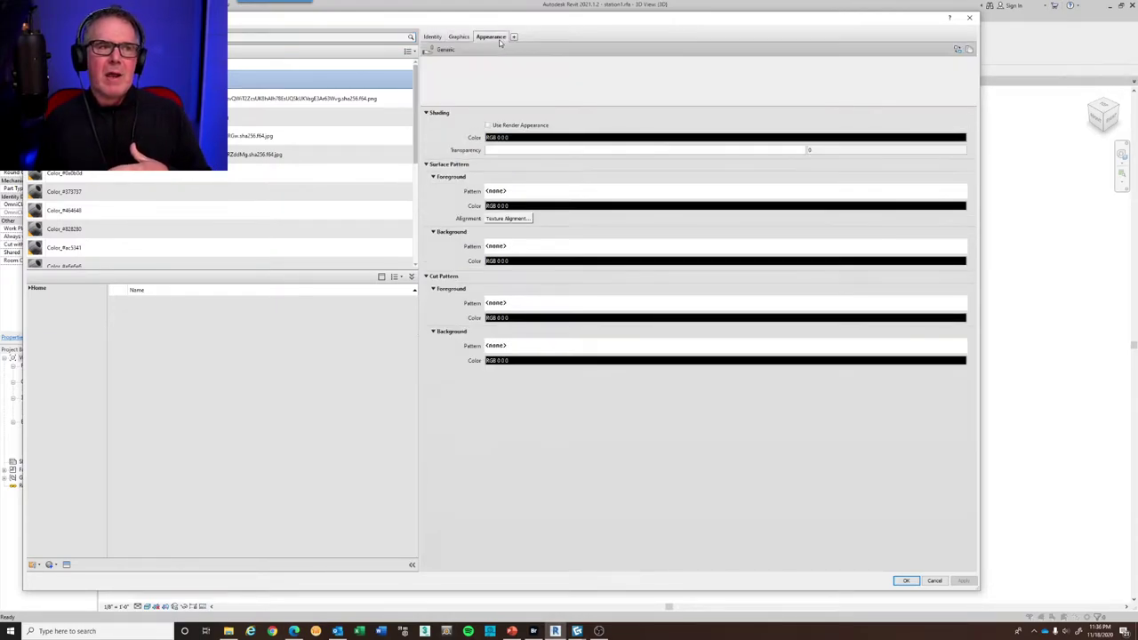
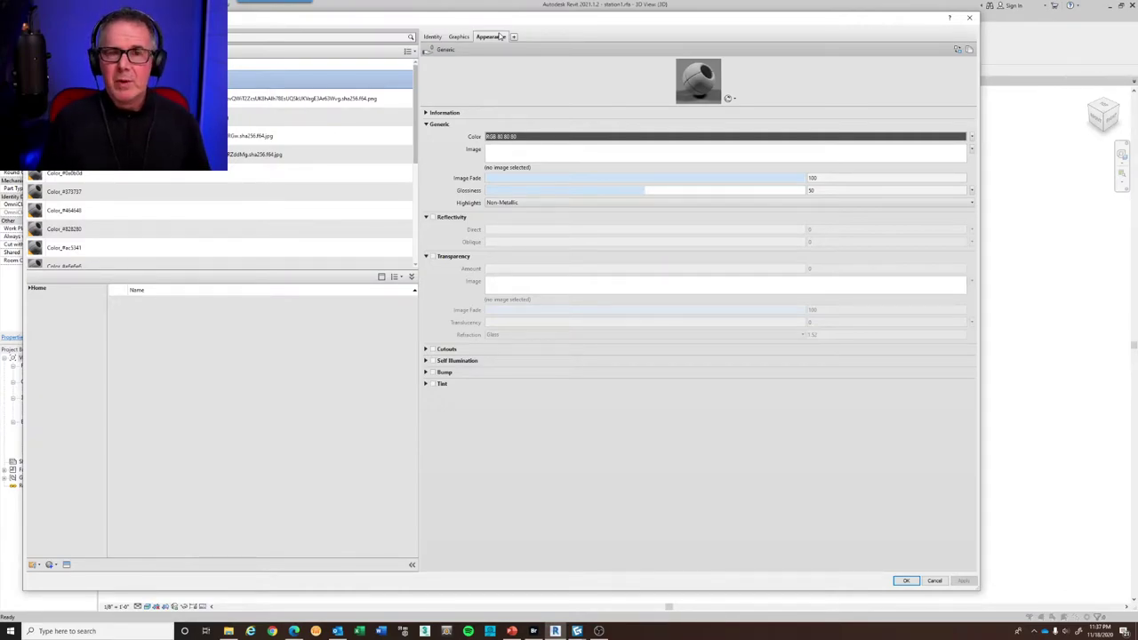
# Cancel the Material Browser without keeping changes and pan the workstation's 3D view
pyautogui.click(936, 581)
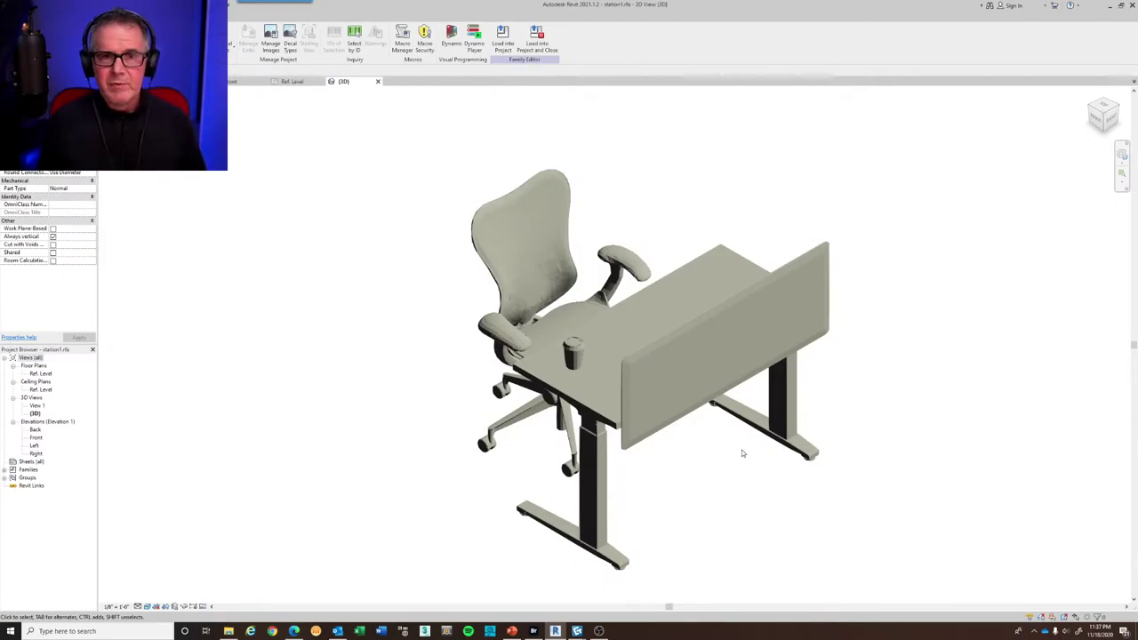
pyautogui.moveTo(646, 410); pyautogui.dragTo(605, 394, button='middle')
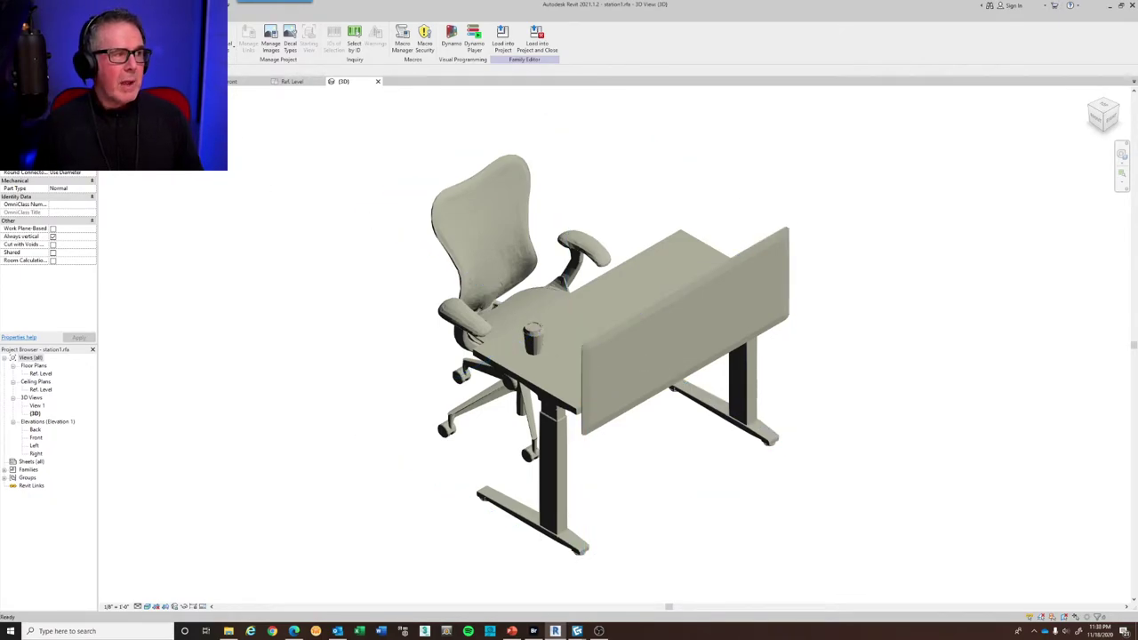
# Reopen the Material Browser with the MAT shortcut to review the workstation's materials
pyautogui.press('m')
pyautogui.press('a')
pyautogui.press('t')
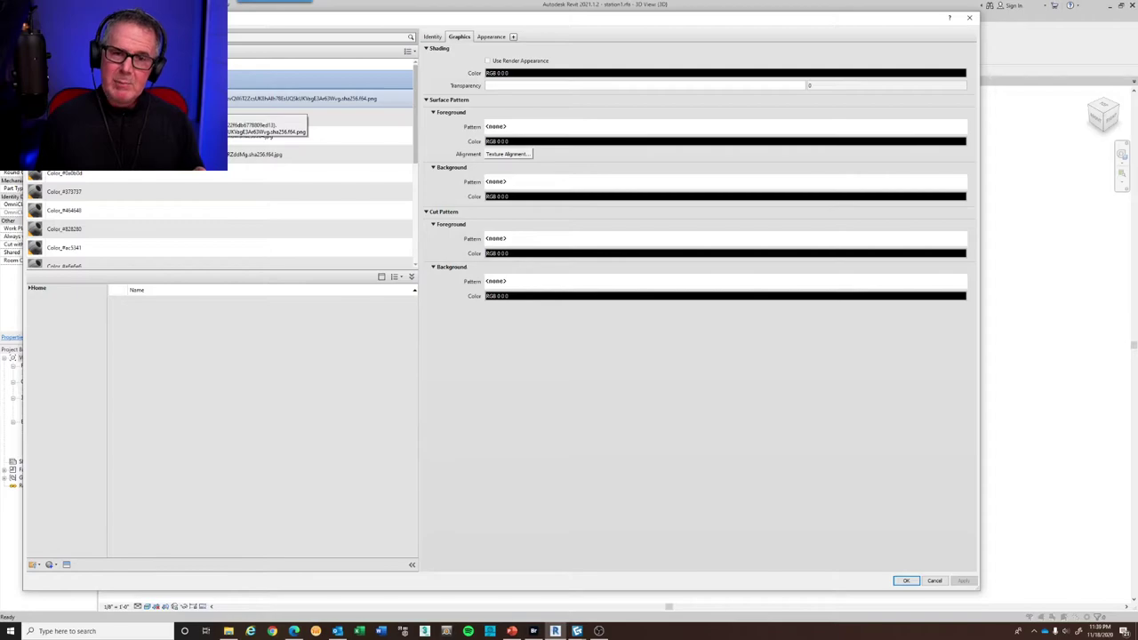
pyautogui.scroll(-5, 222, 204)
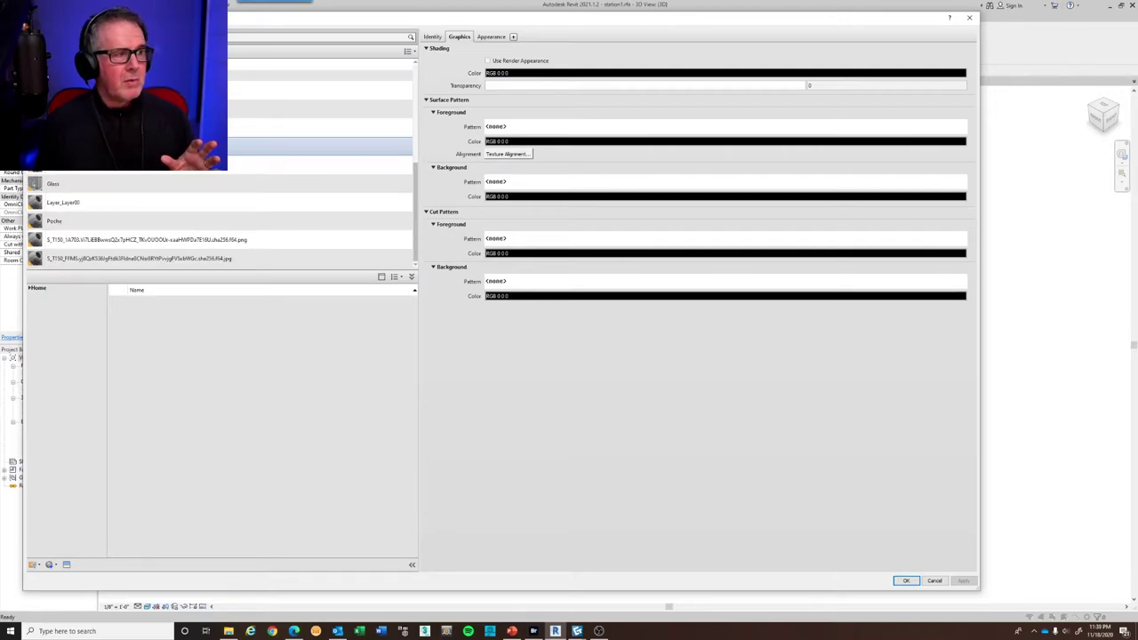
pyautogui.scroll(5, 223, 204)
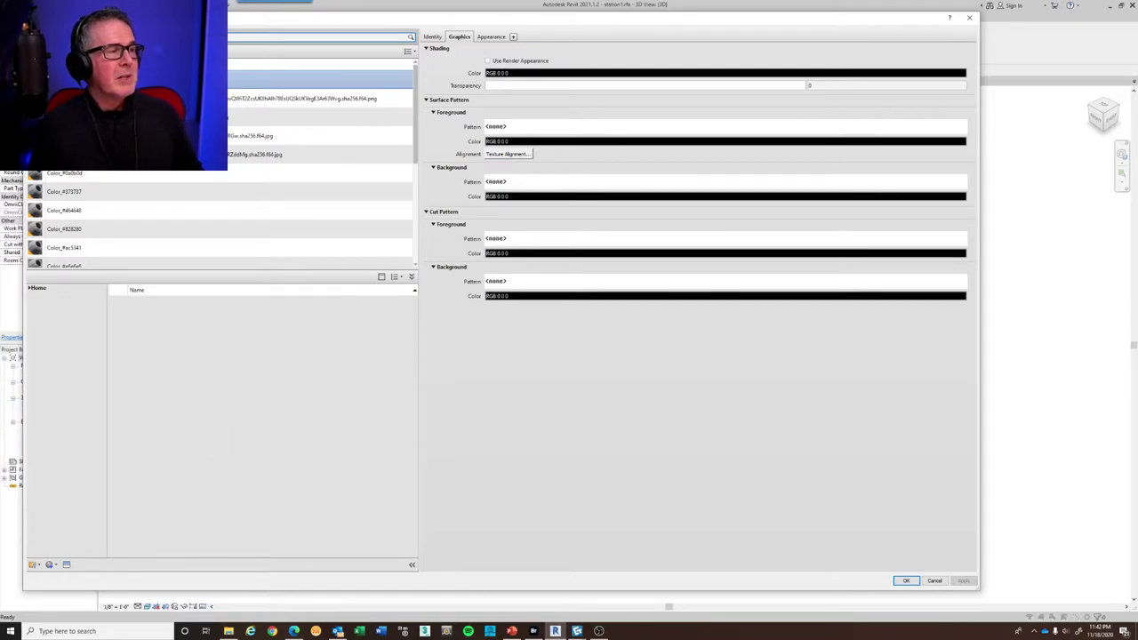
# Select the brown-shaded Cardboard-01 png material and open its Identity Name field
pyautogui.click(405, 97)
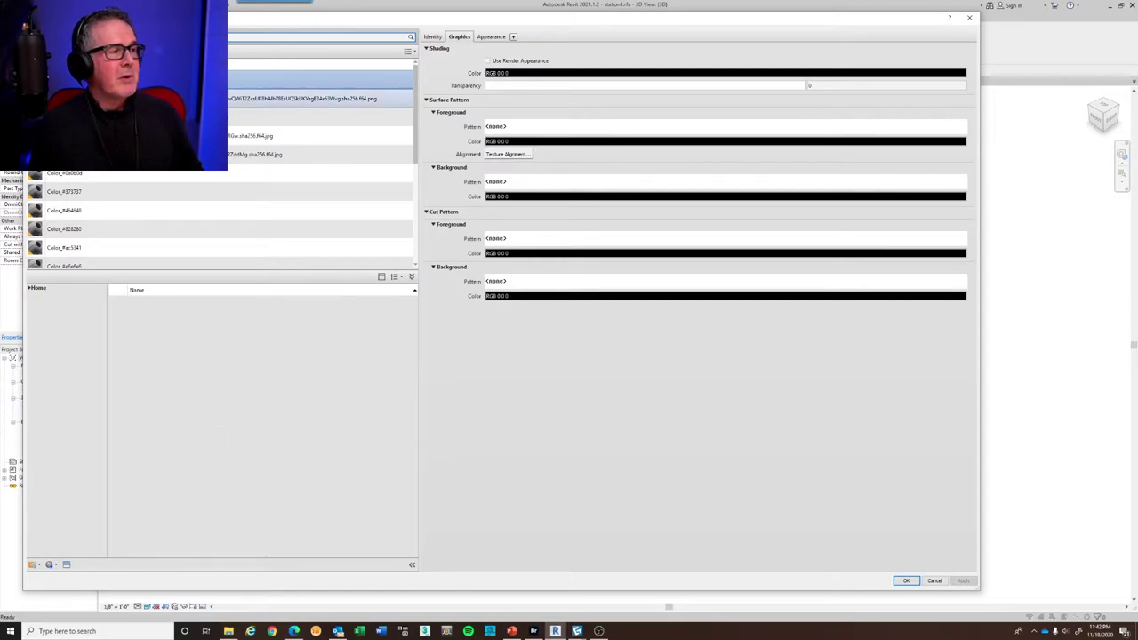
pyautogui.click(433, 36)
pyautogui.click(776, 52)
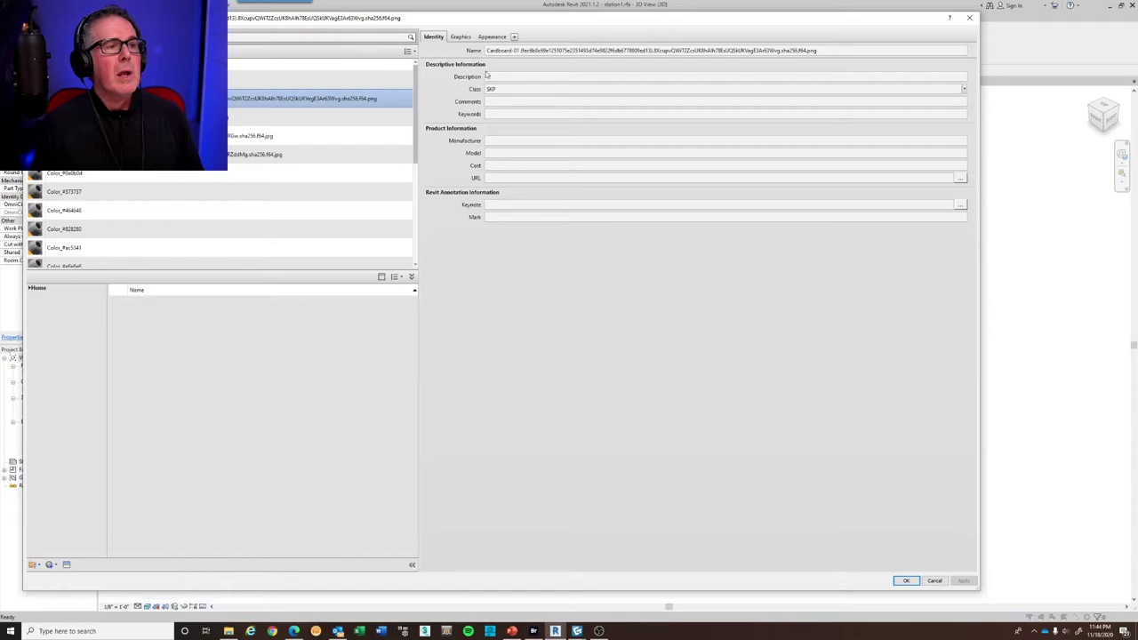
# Copy the Cardboard-01 material's full name and show its Appearance properties
pyautogui.click(807, 50)
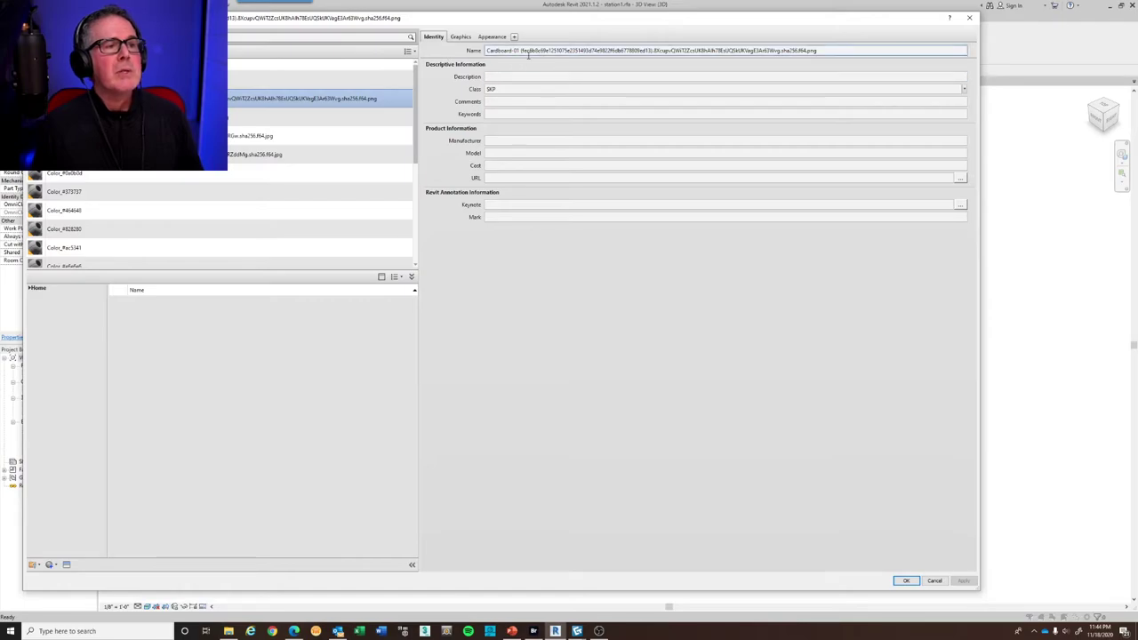
pyautogui.tripleClick(834, 50)
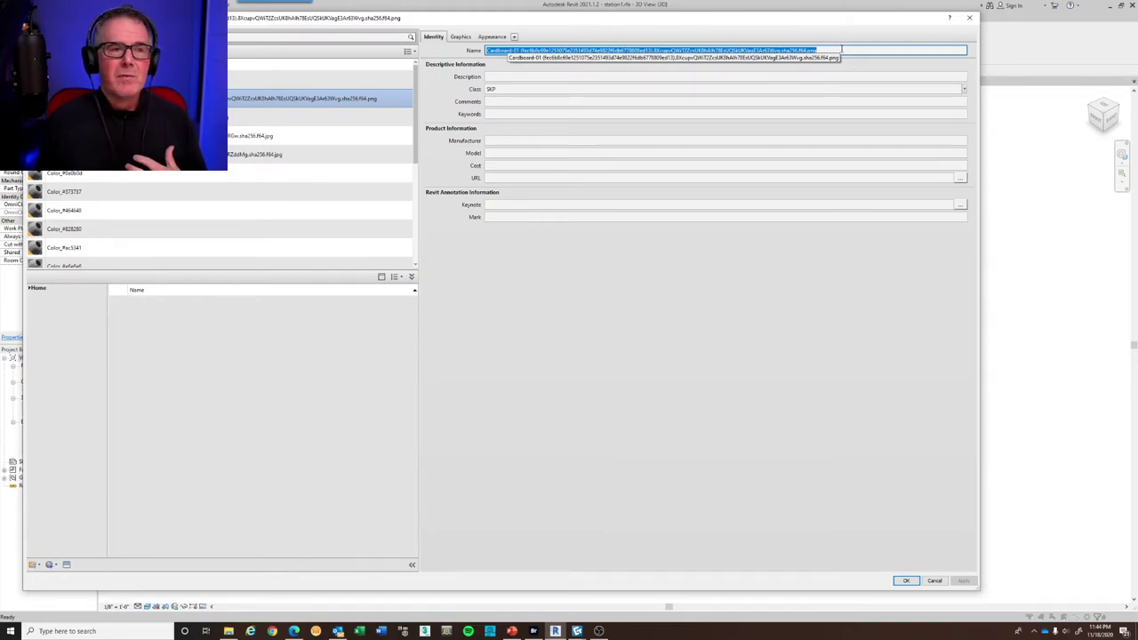
pyautogui.rightClick(805, 52)
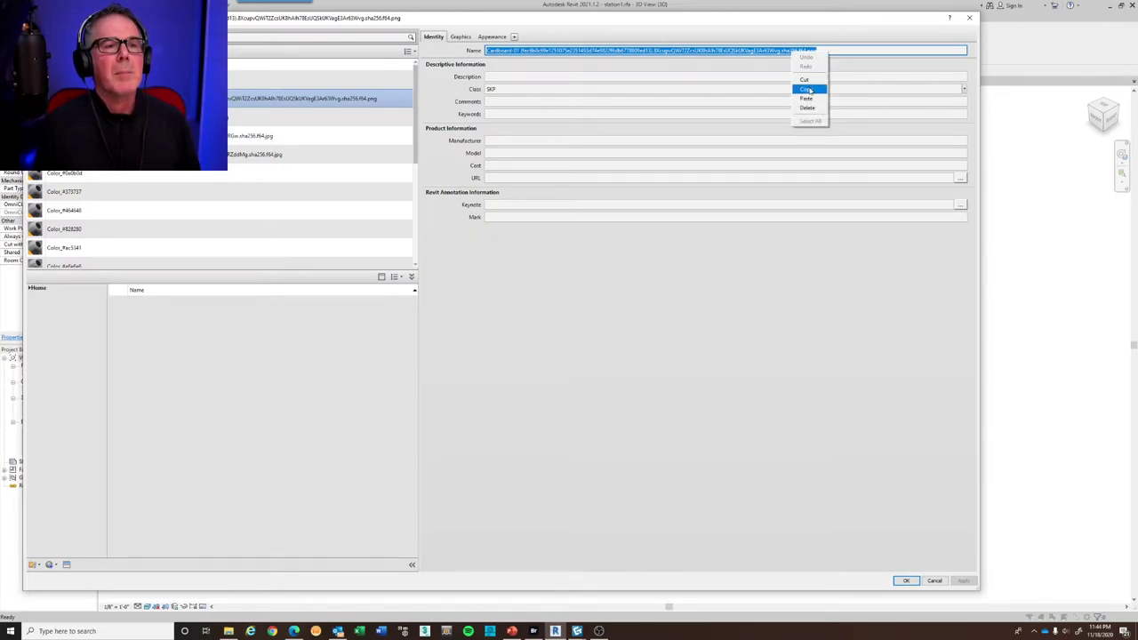
pyautogui.click(807, 89)
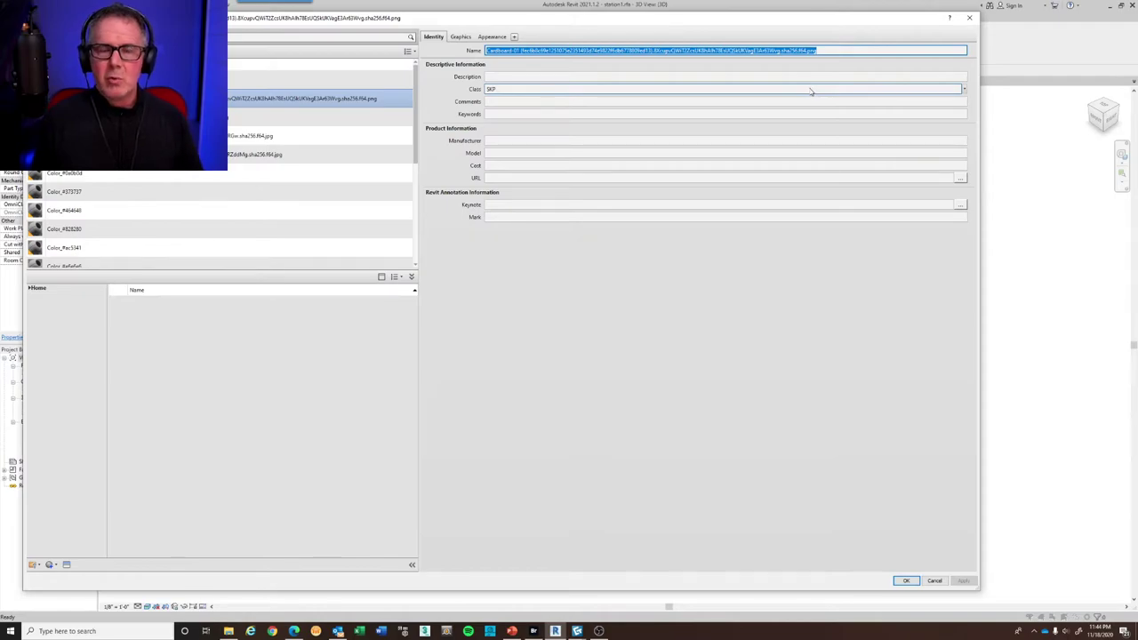
pyautogui.click(498, 38)
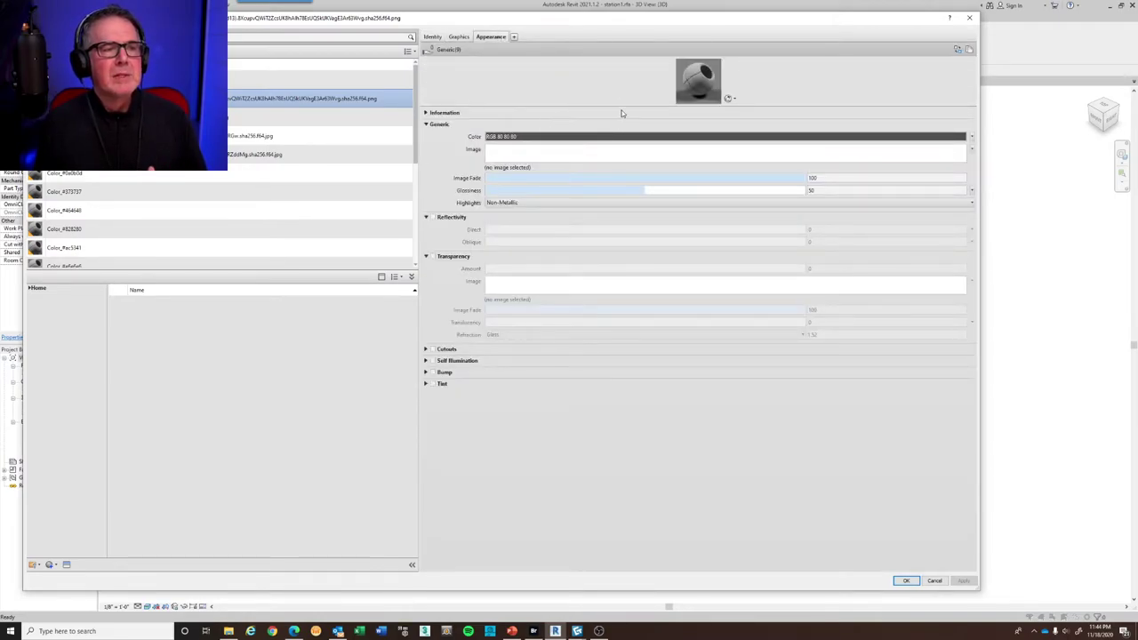
# Enlarge the material preview and choose an Image texture for the Generic colour
pyautogui.moveTo(622, 105); pyautogui.dragTo(622, 219)
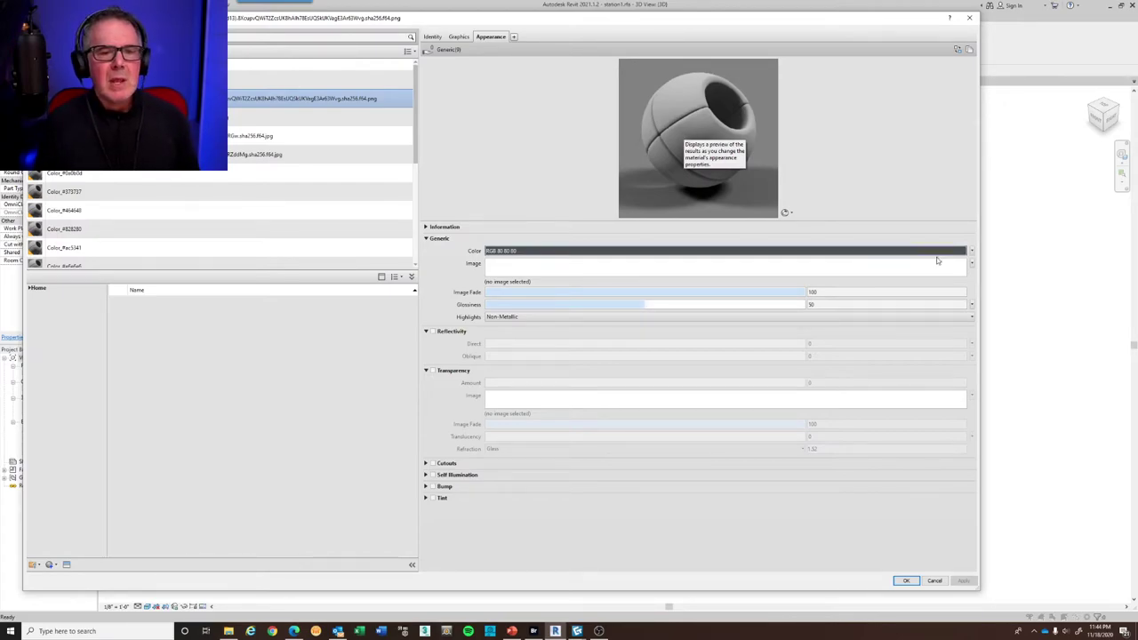
pyautogui.click(972, 264)
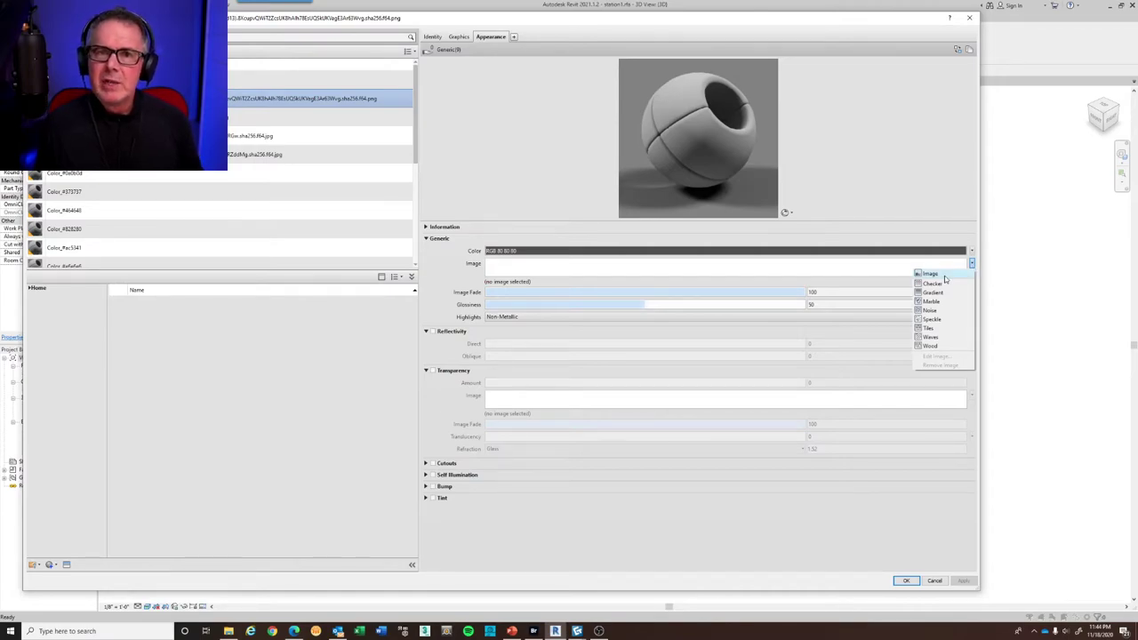
pyautogui.click(945, 275)
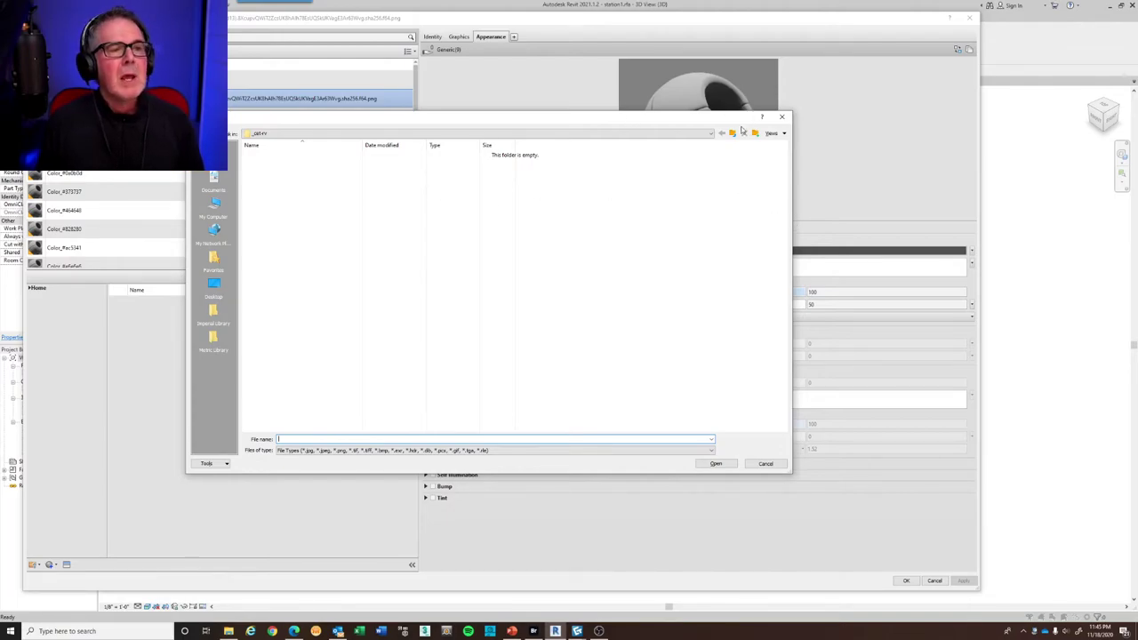
# Browse the image dialog to the user's AppData\Local\CET Data\64-bit\tmp folder on C:
pyautogui.click(712, 132)
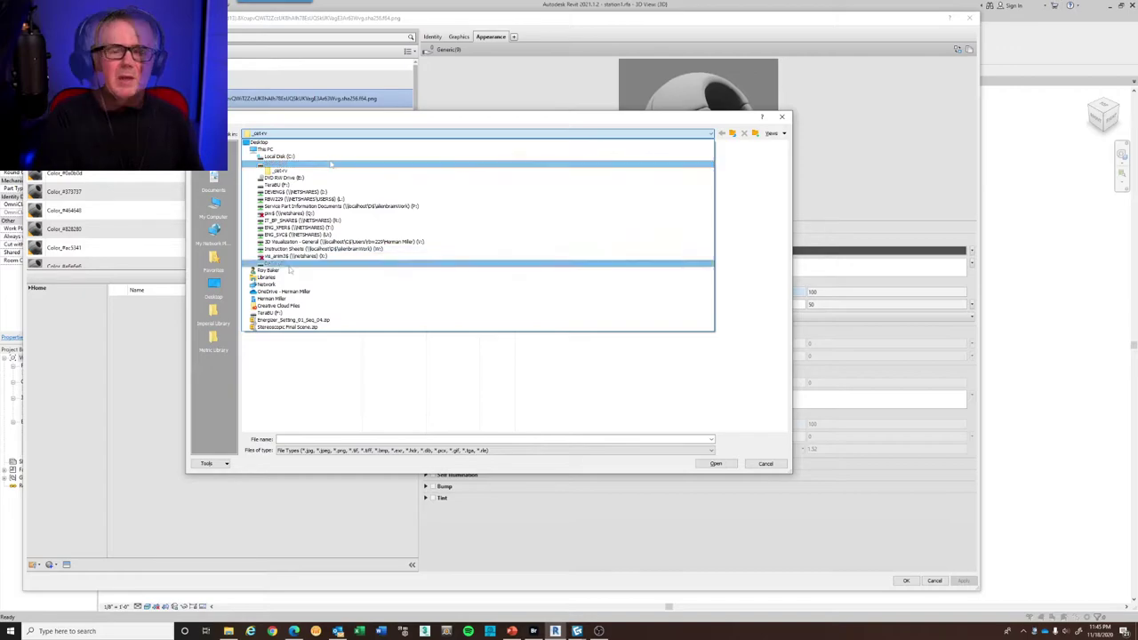
pyautogui.click(292, 156)
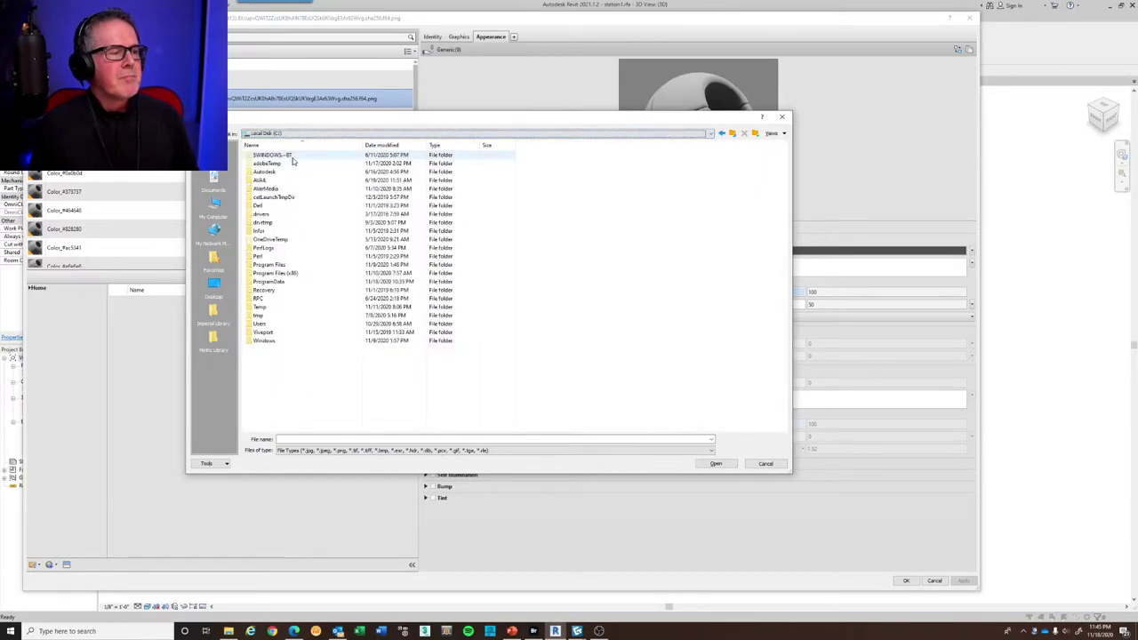
pyautogui.doubleClick(288, 327)
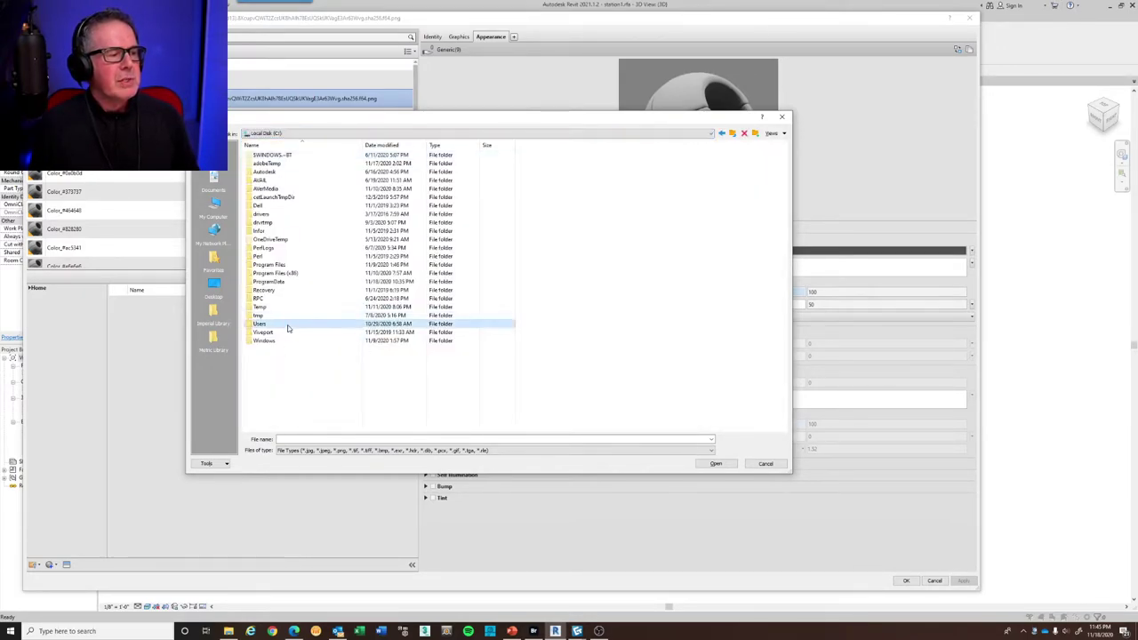
pyautogui.doubleClick(293, 265)
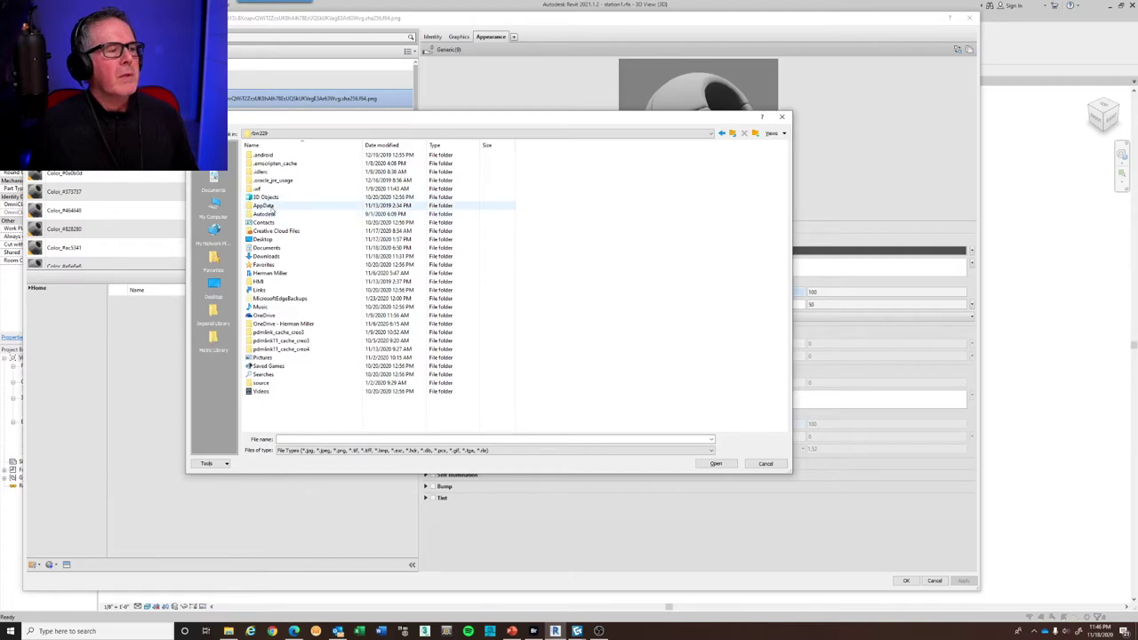
pyautogui.doubleClick(266, 205)
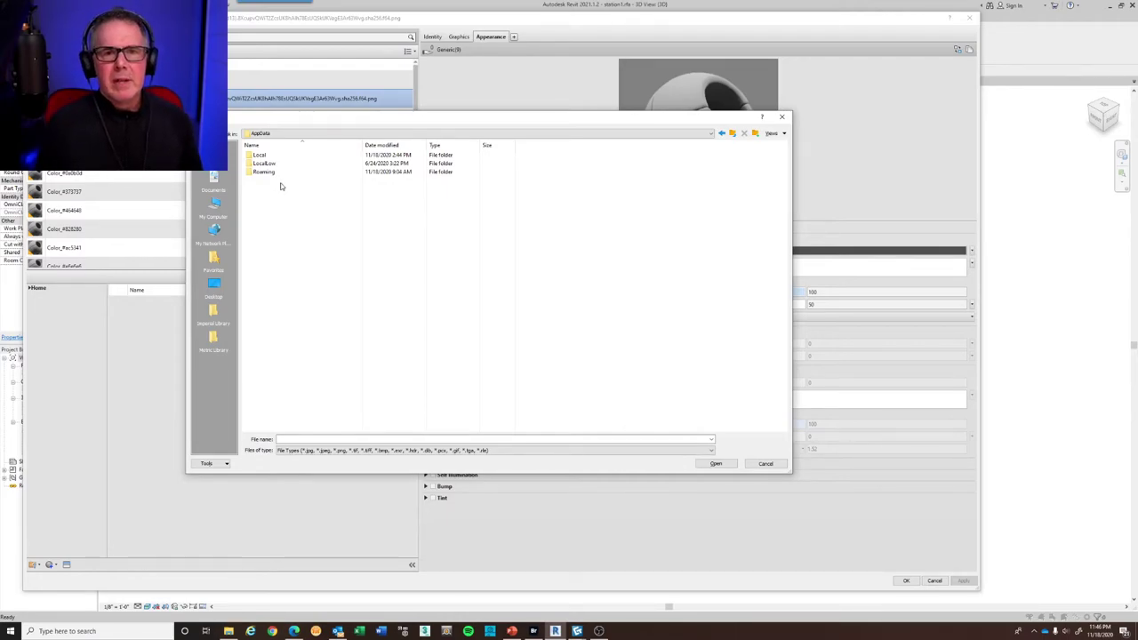
pyautogui.doubleClick(257, 154)
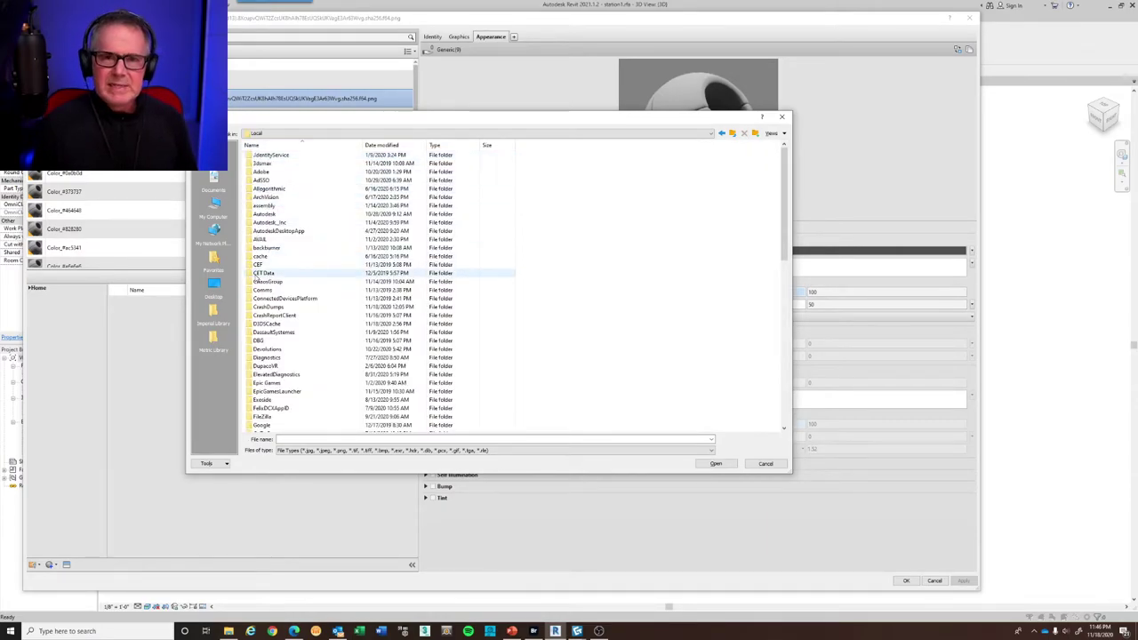
pyautogui.doubleClick(255, 274)
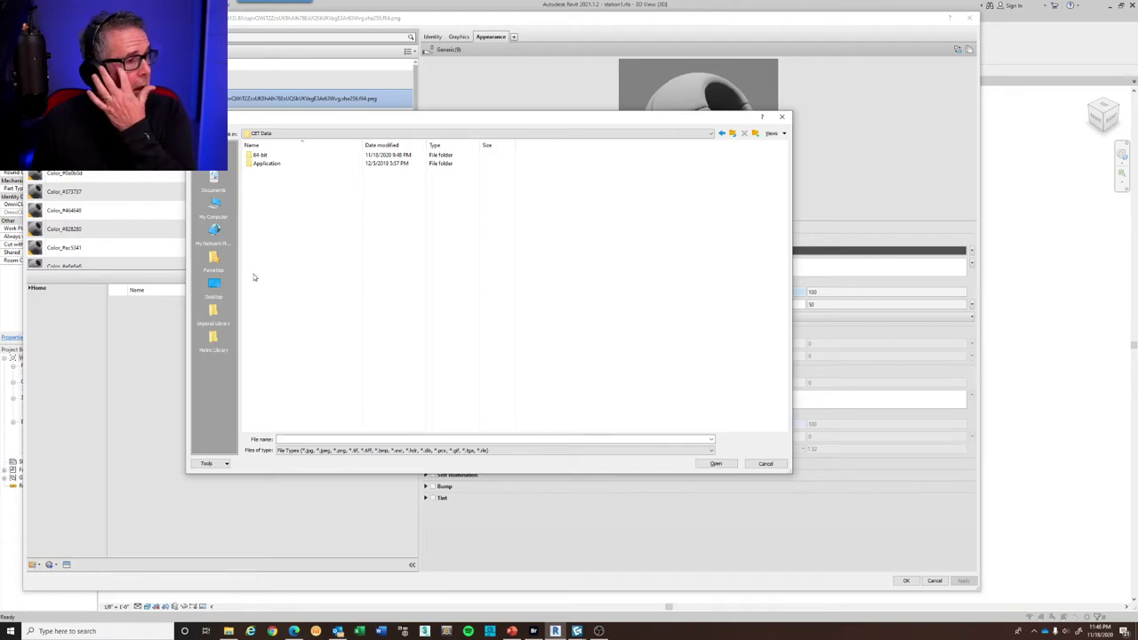
pyautogui.doubleClick(258, 156)
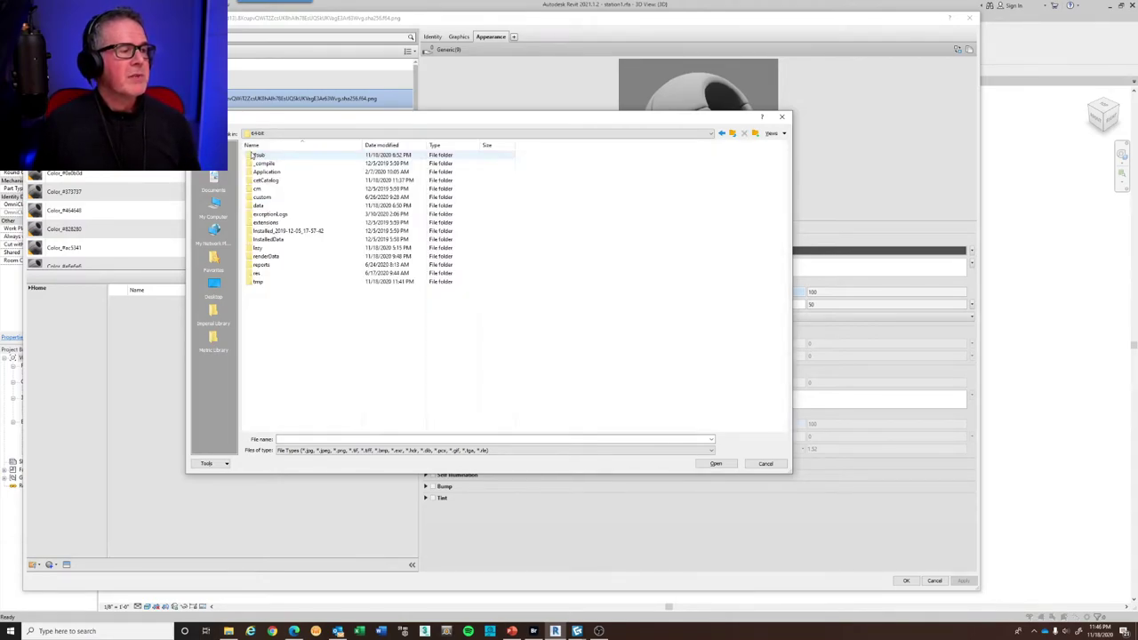
pyautogui.doubleClick(278, 284)
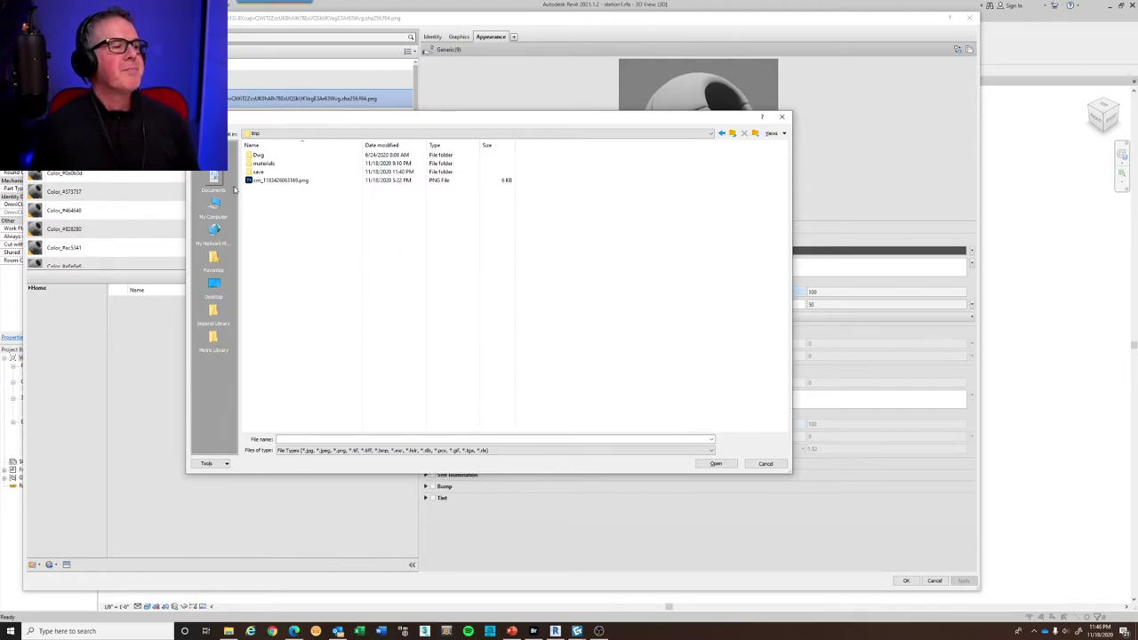
# Load the Cardboard-01 image from the materials folder as the Generic colour texture
pyautogui.doubleClick(250, 163)
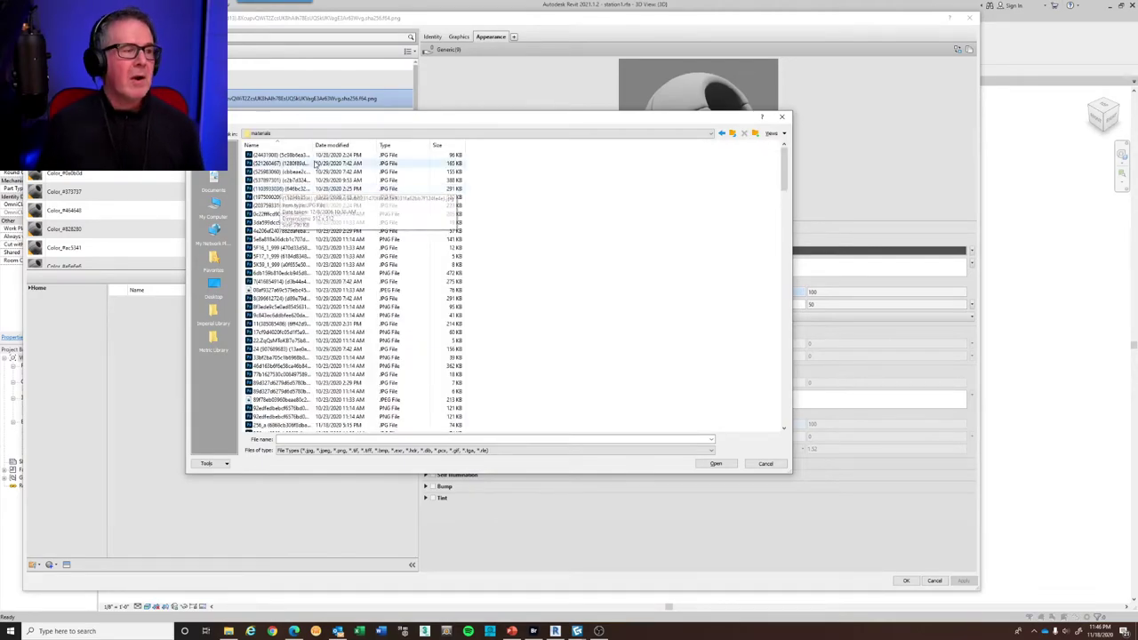
pyautogui.moveTo(312, 146); pyautogui.dragTo(577, 153)
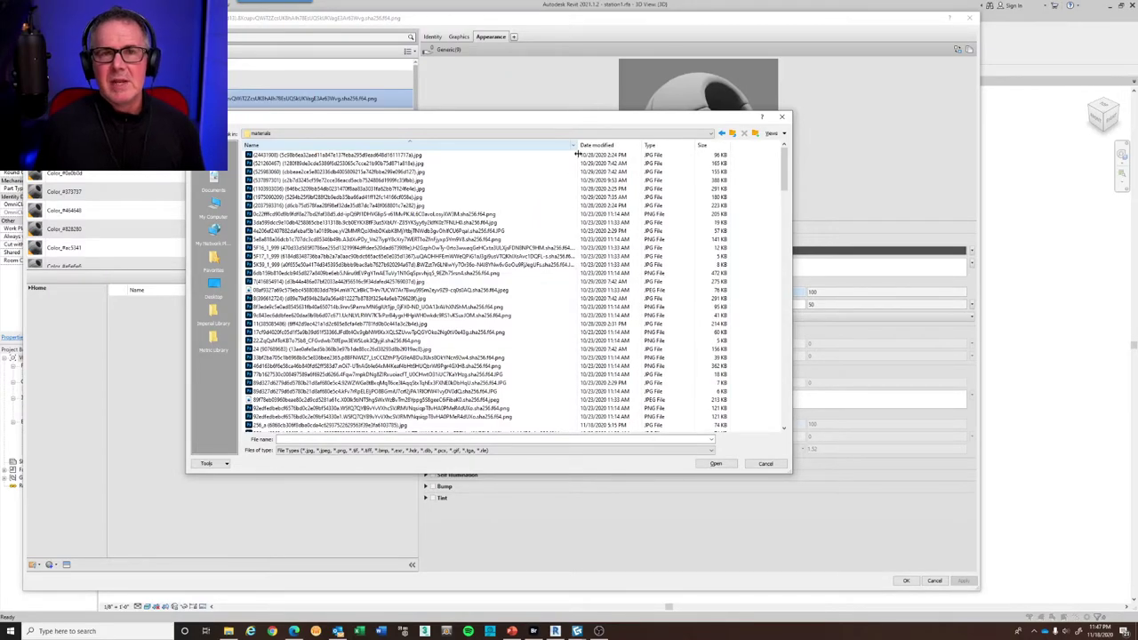
pyautogui.scroll(-15, 424, 281)
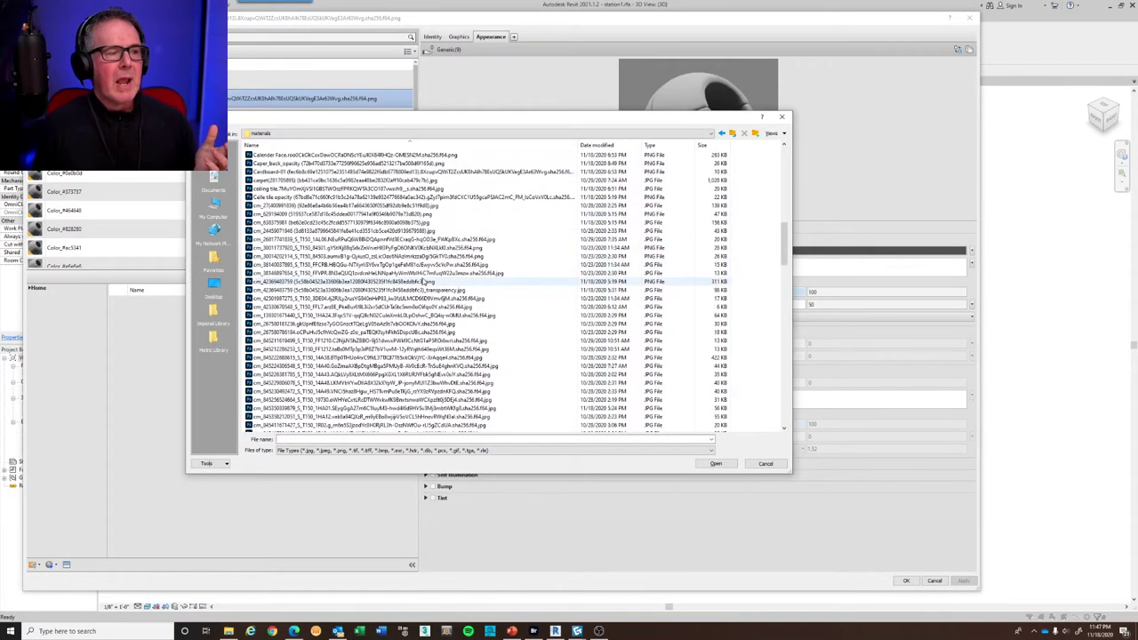
pyautogui.scroll(-10, 424, 281)
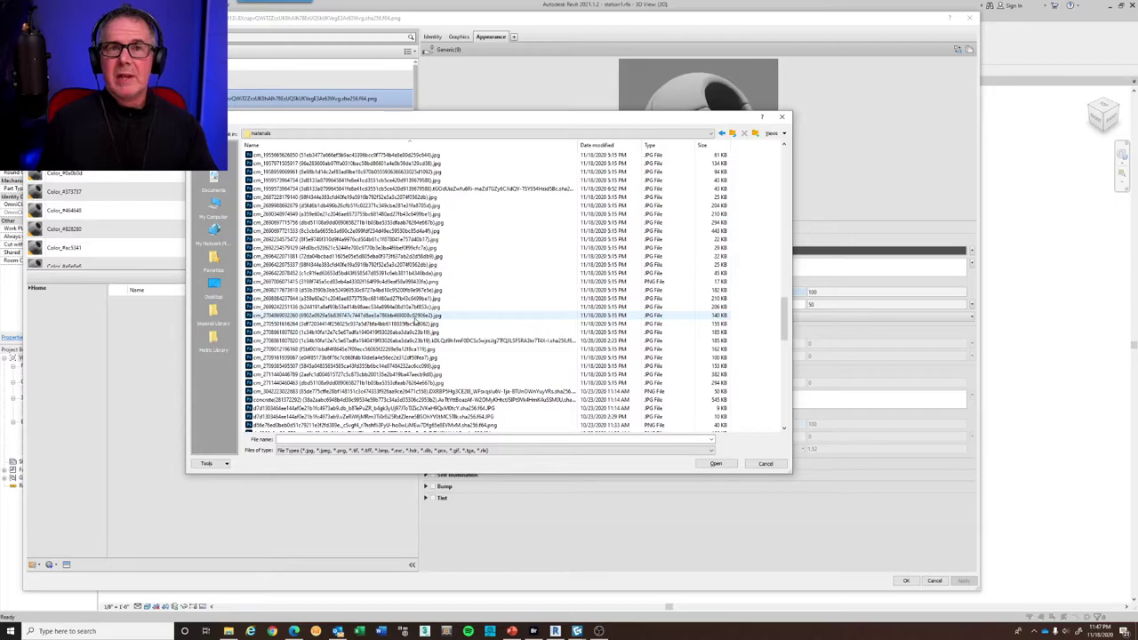
pyautogui.scroll(-5, 415, 322)
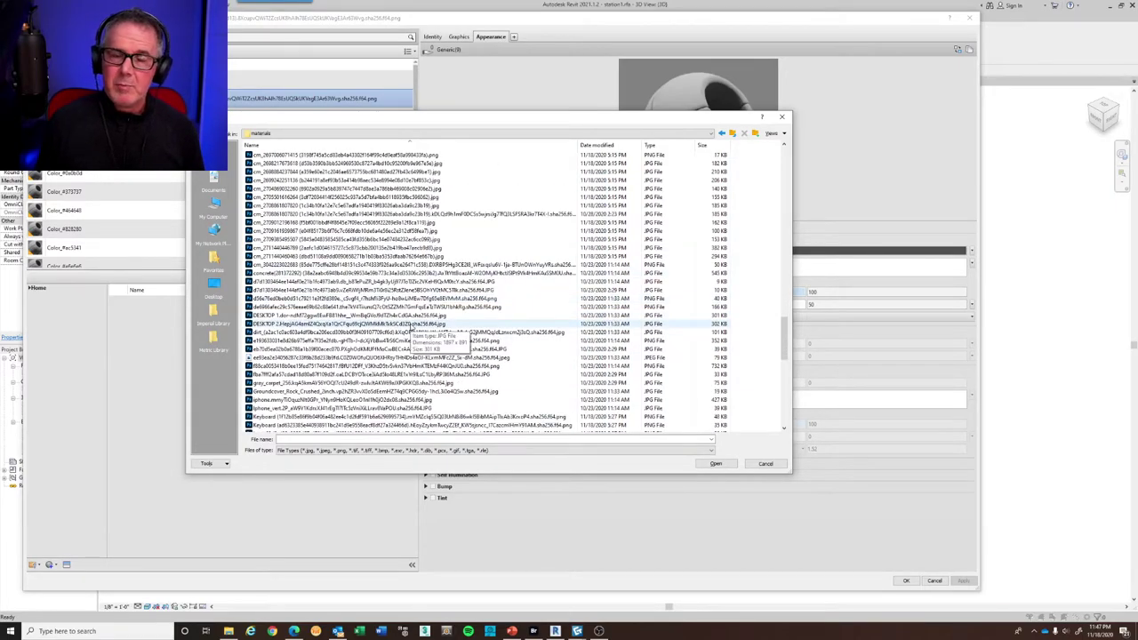
pyautogui.scroll(10, 414, 325)
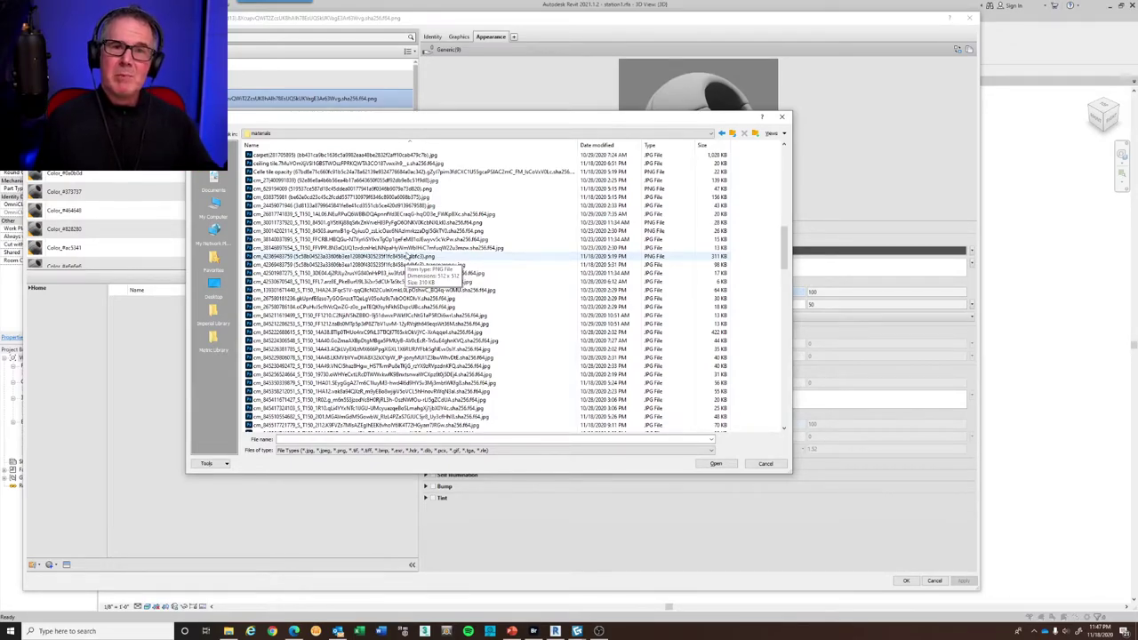
pyautogui.click(359, 439)
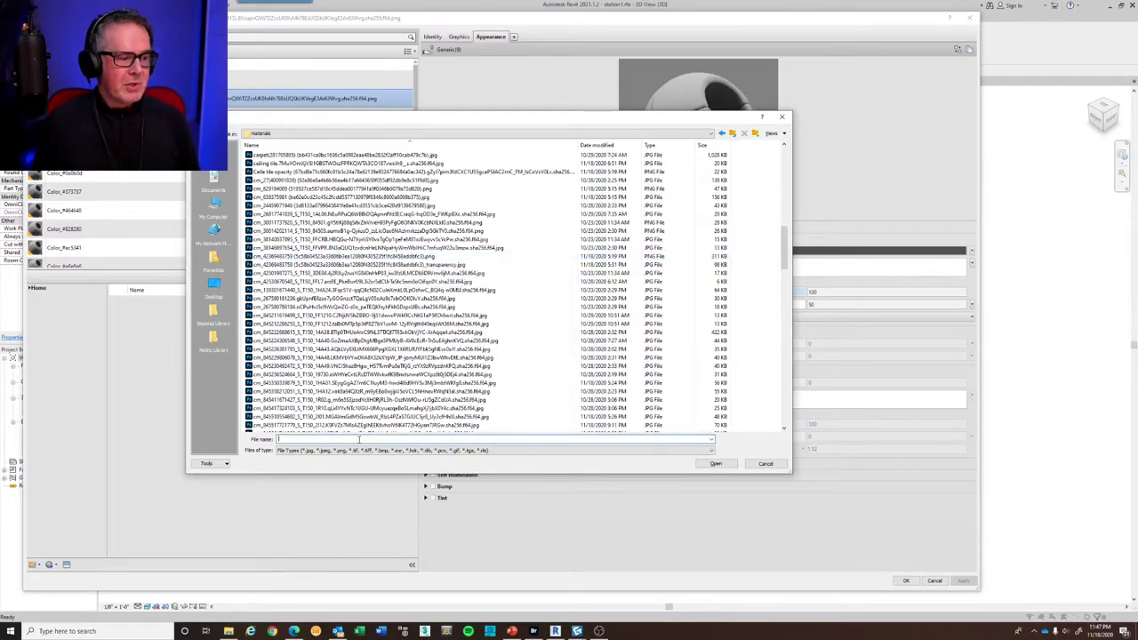
pyautogui.click(715, 464)
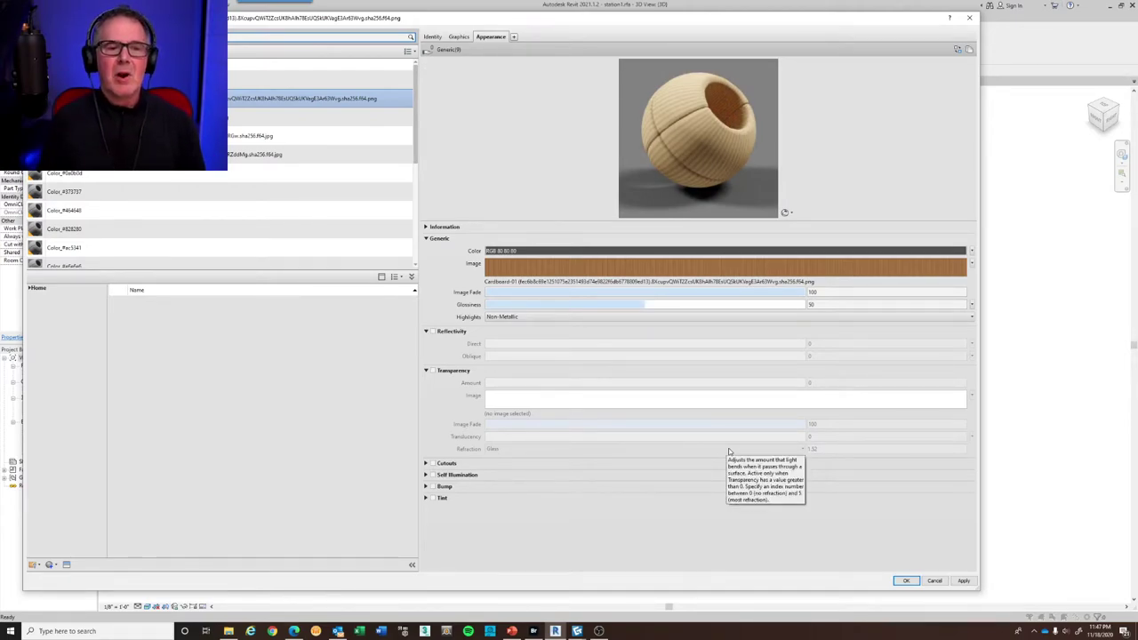
# Open the image's Edit Image settings, then view CET Designer's Material Lab for comparison
pyautogui.click(972, 264)
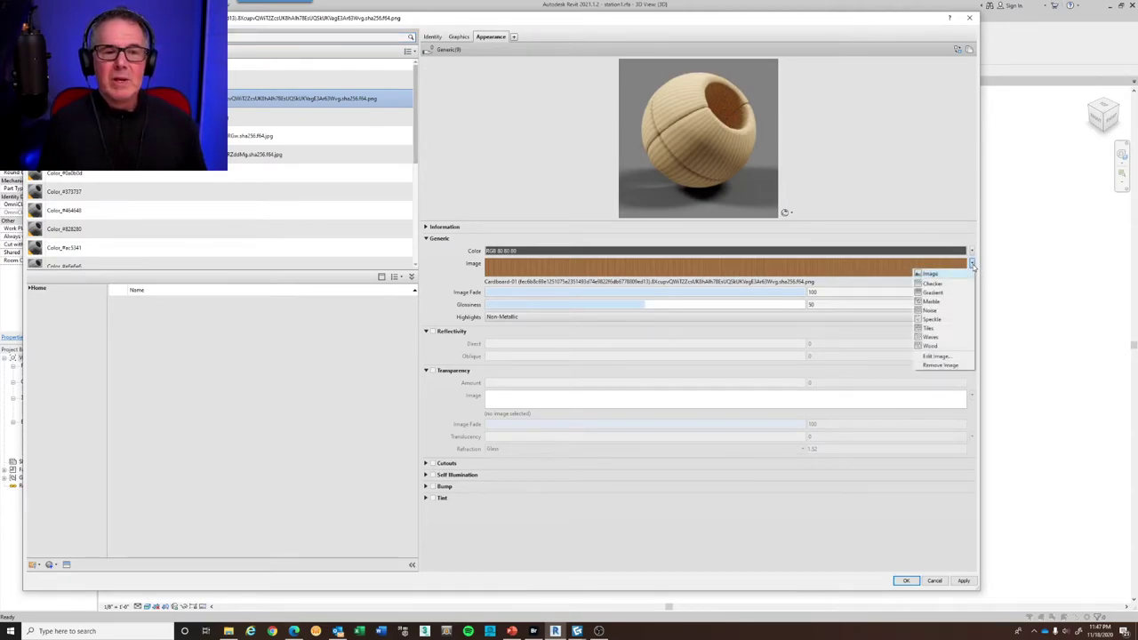
pyautogui.click(934, 356)
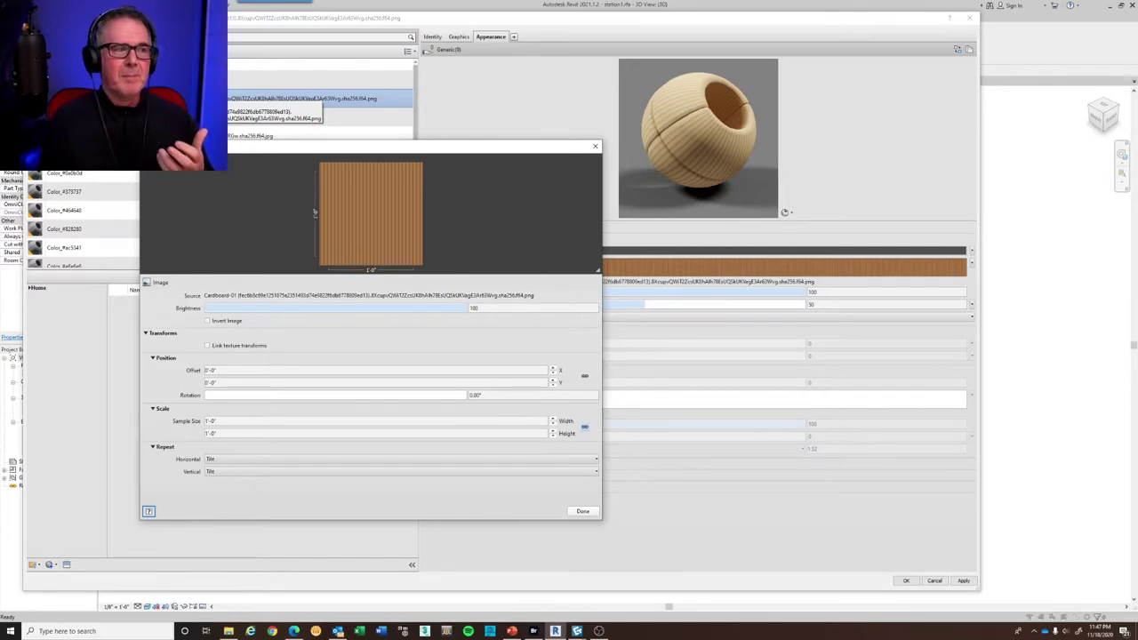
pyautogui.click(577, 630)
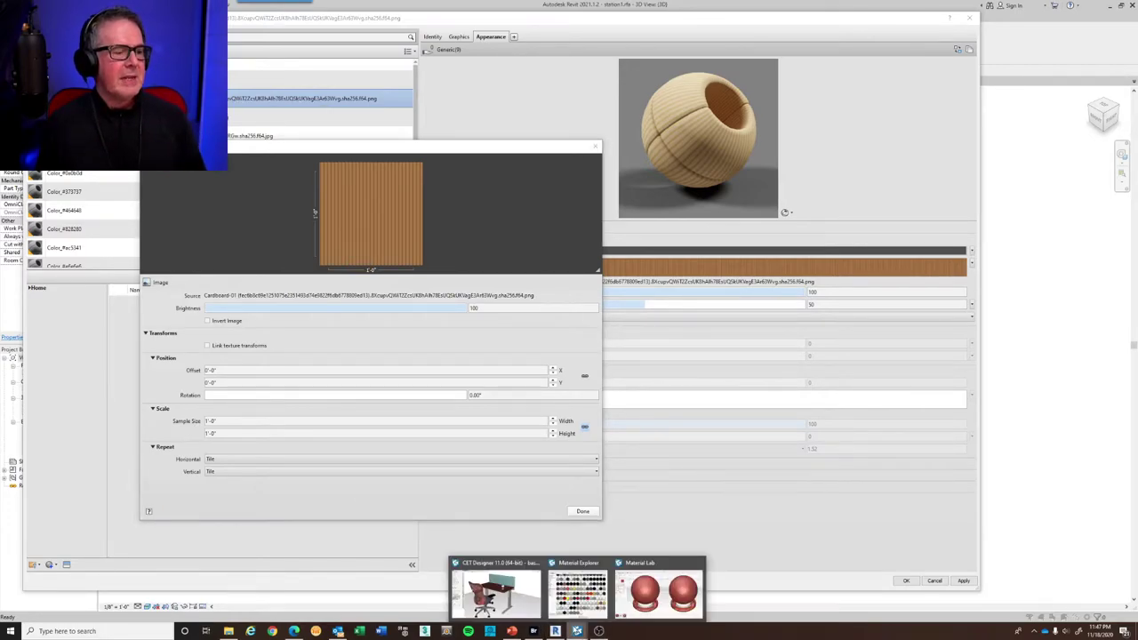
pyautogui.click(530, 592)
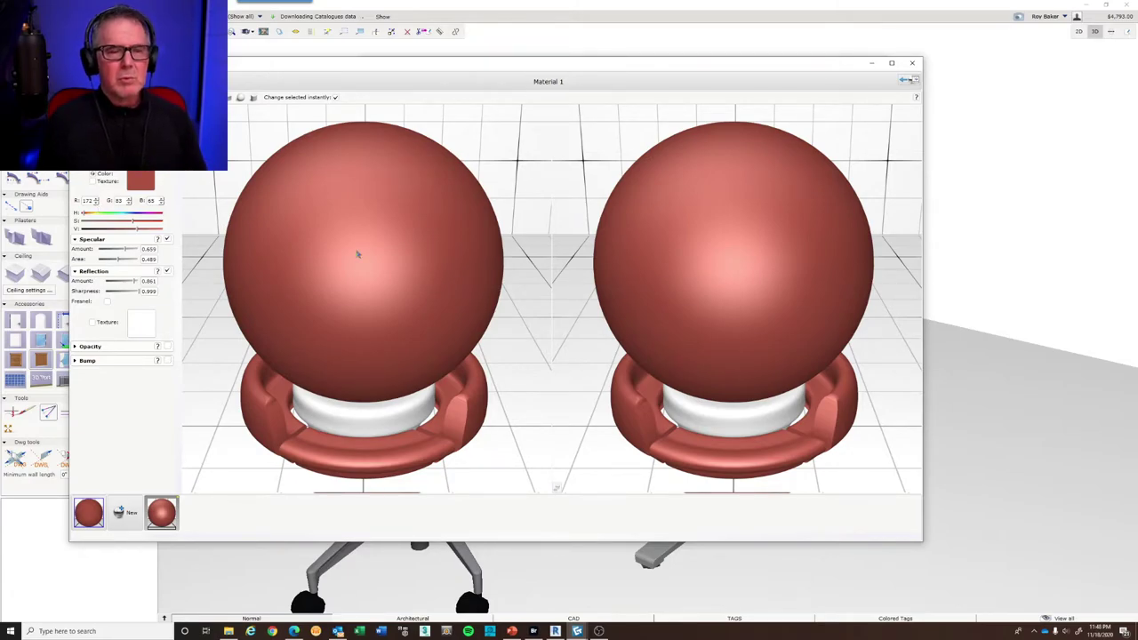
# Switch back from CET Designer to Revit's texture editor
pyautogui.click(553, 631)
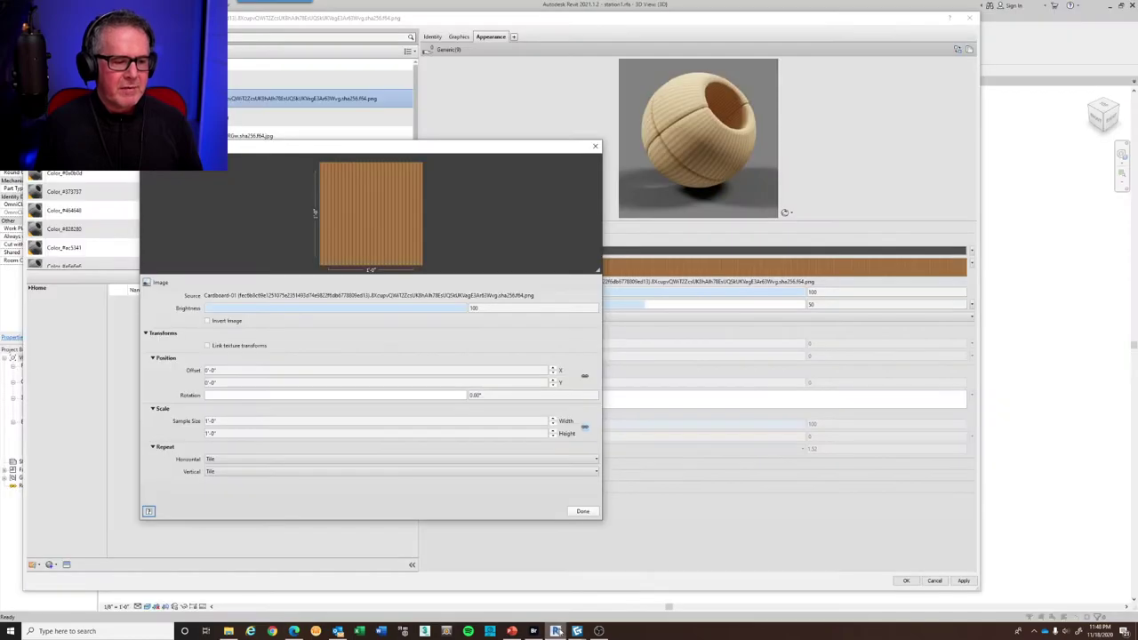
# Set the Cardboard-01 texture's brightness to 50 and close the texture editor
pyautogui.click(583, 513)
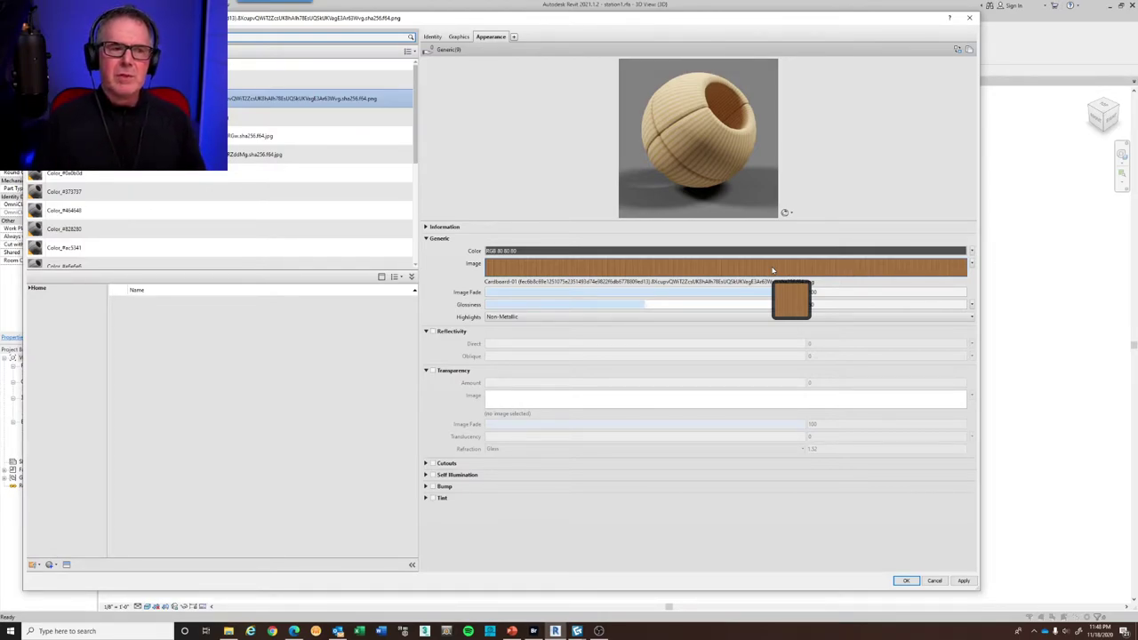
pyautogui.click(972, 264)
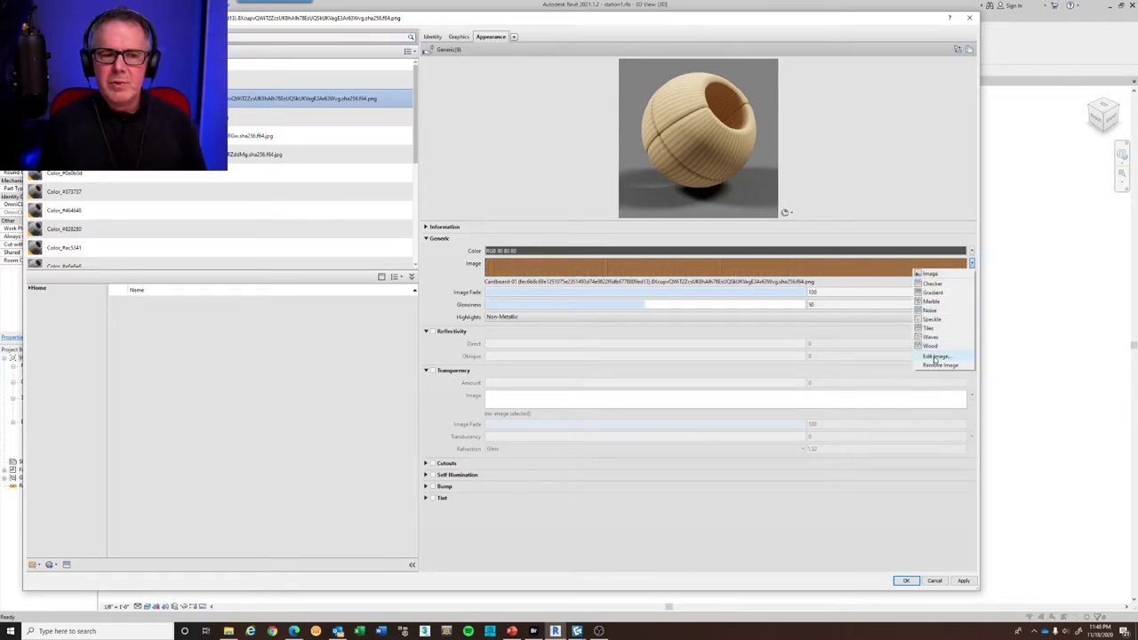
pyautogui.click(935, 357)
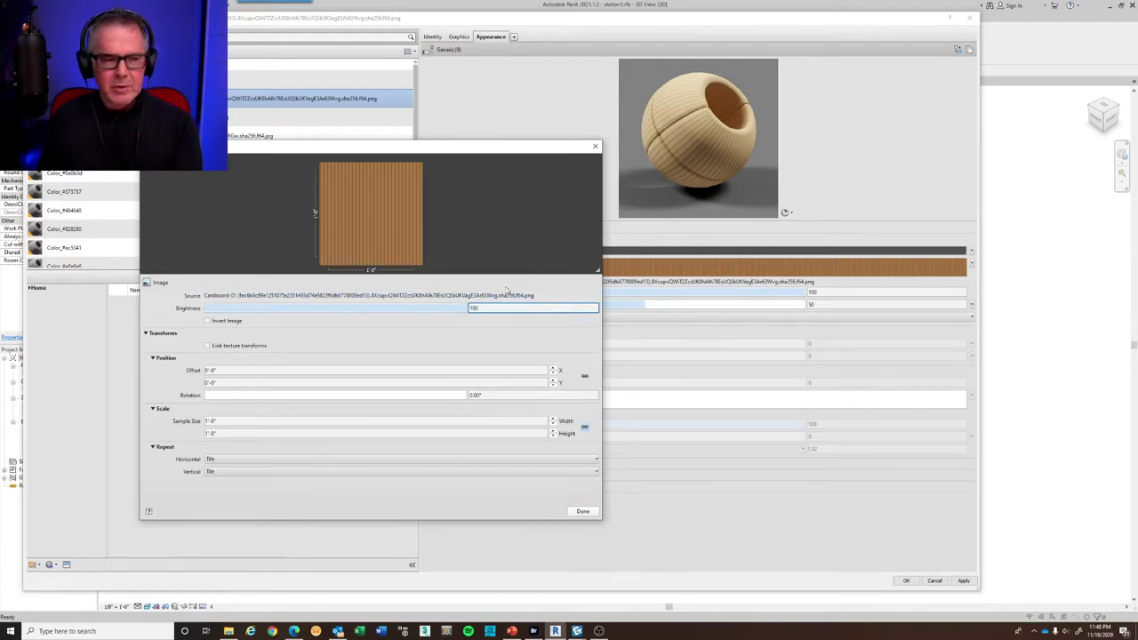
pyautogui.doubleClick(486, 307)
pyautogui.doubleClick(473, 306)
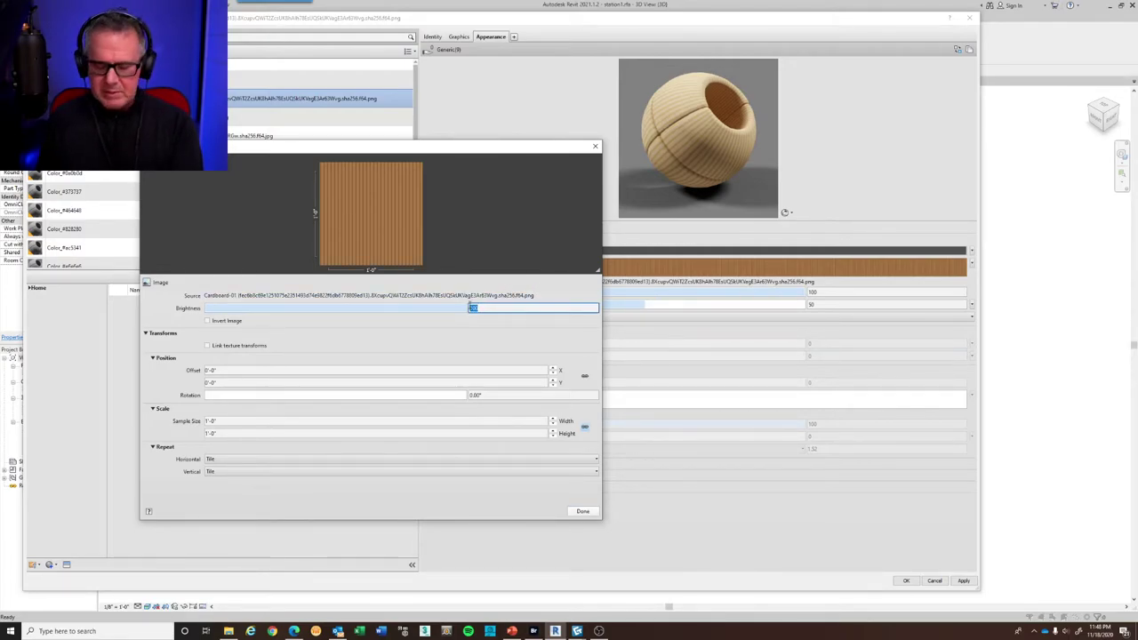
pyautogui.write('50')
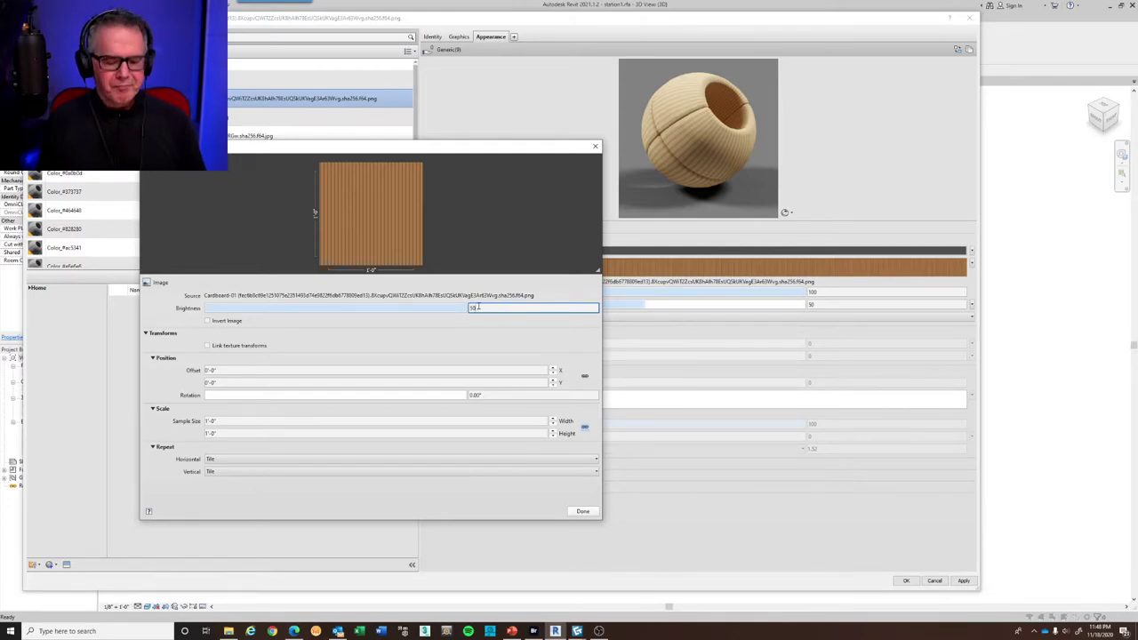
pyautogui.press('Return')
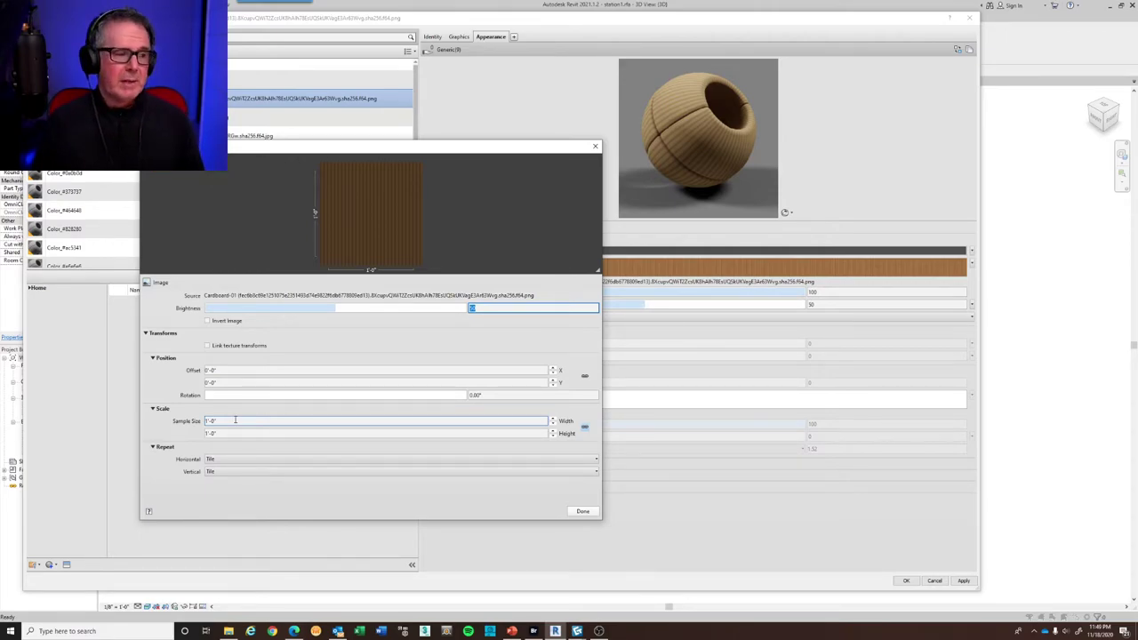
pyautogui.click(583, 512)
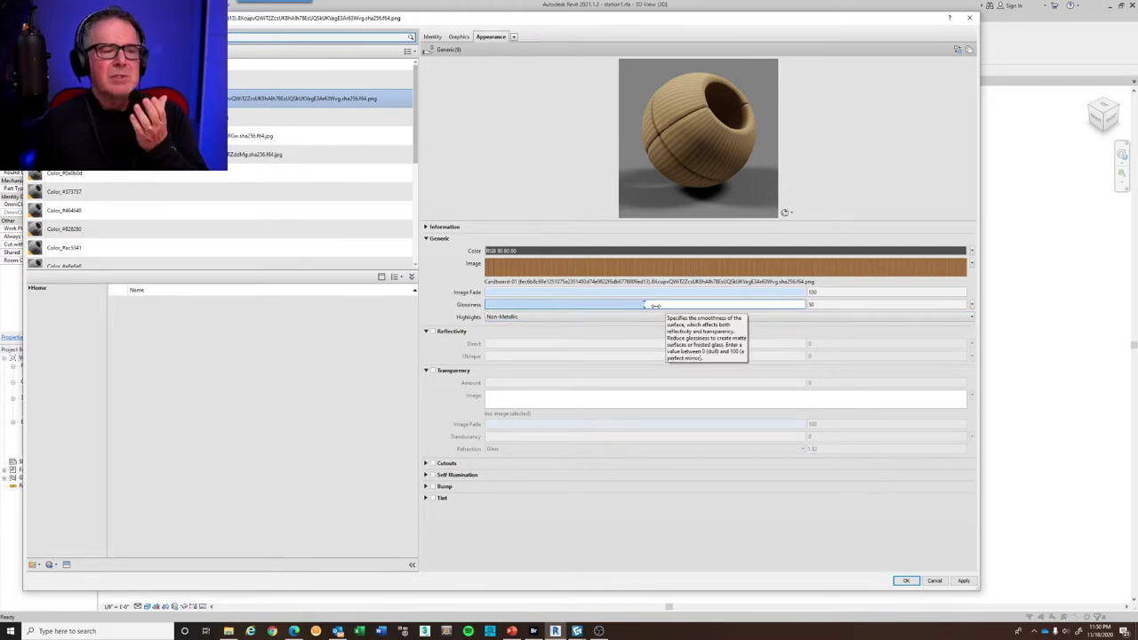
# Drag the wood material's glossiness far lower, apply it, and shift the browser aside to show the desk
pyautogui.moveTo(645, 307); pyautogui.dragTo(523, 324)
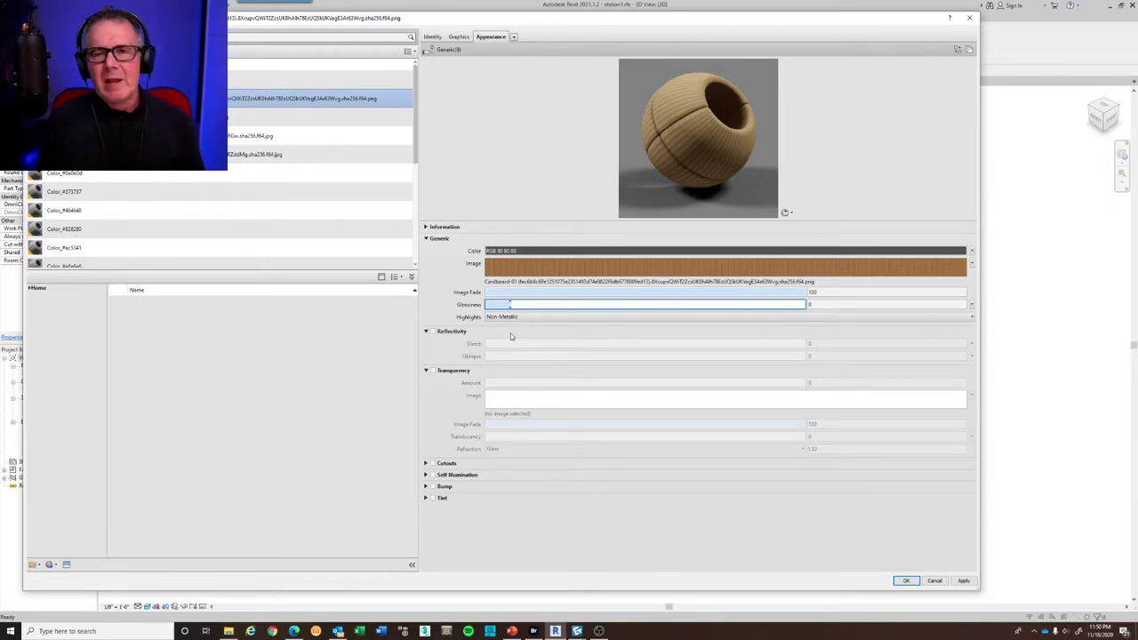
pyautogui.moveTo(621, 220); pyautogui.dragTo(628, 306)
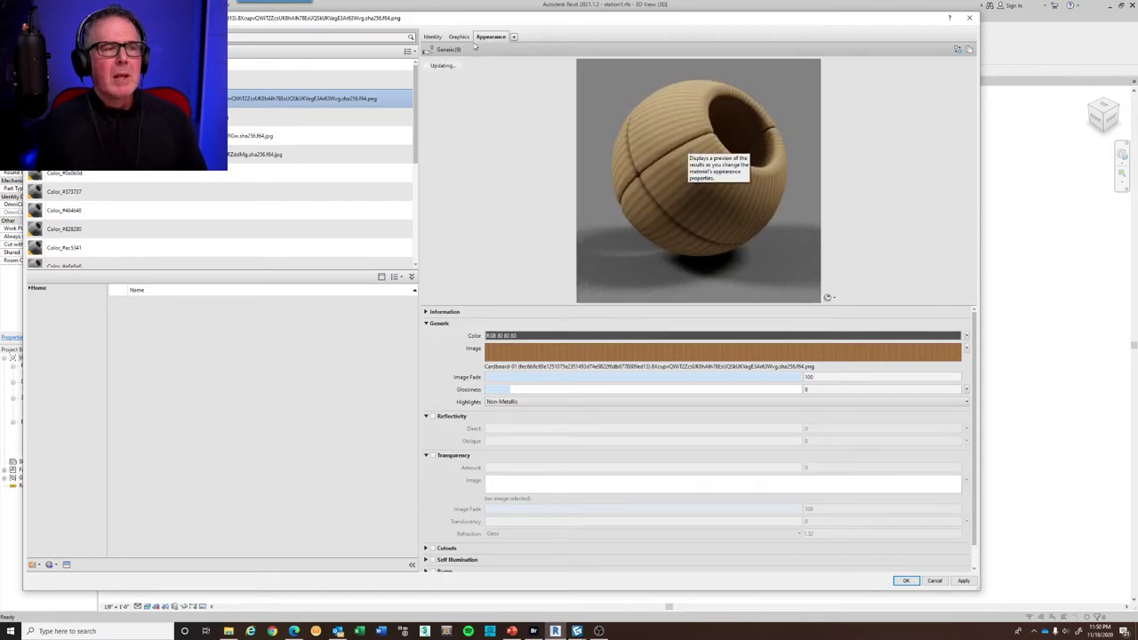
pyautogui.click(461, 38)
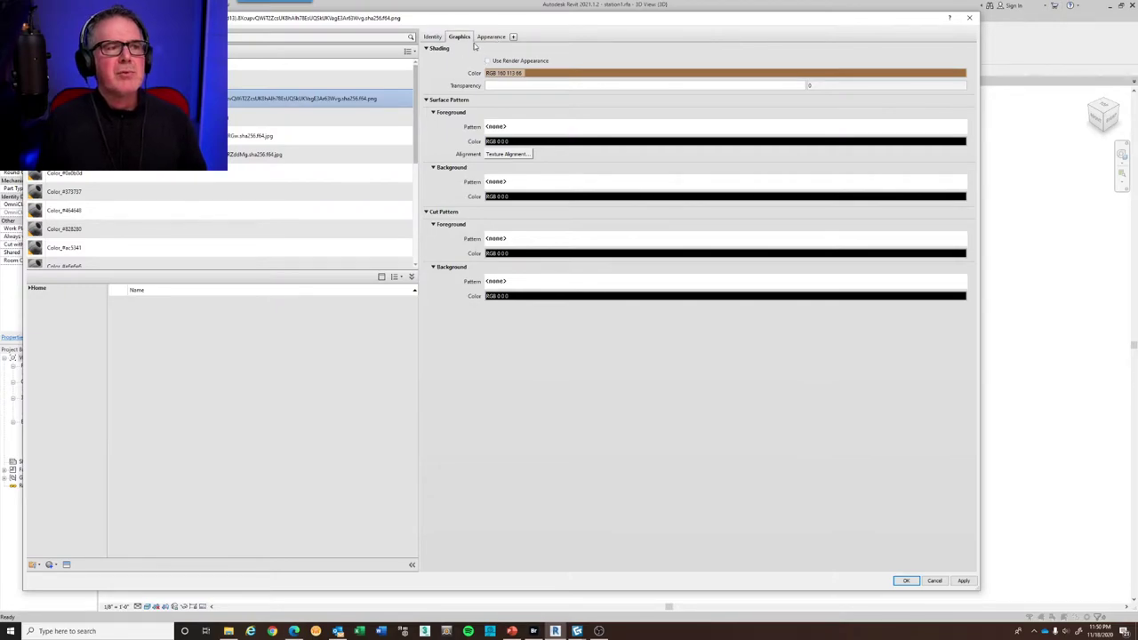
pyautogui.moveTo(427, 26); pyautogui.dragTo(469, 30)
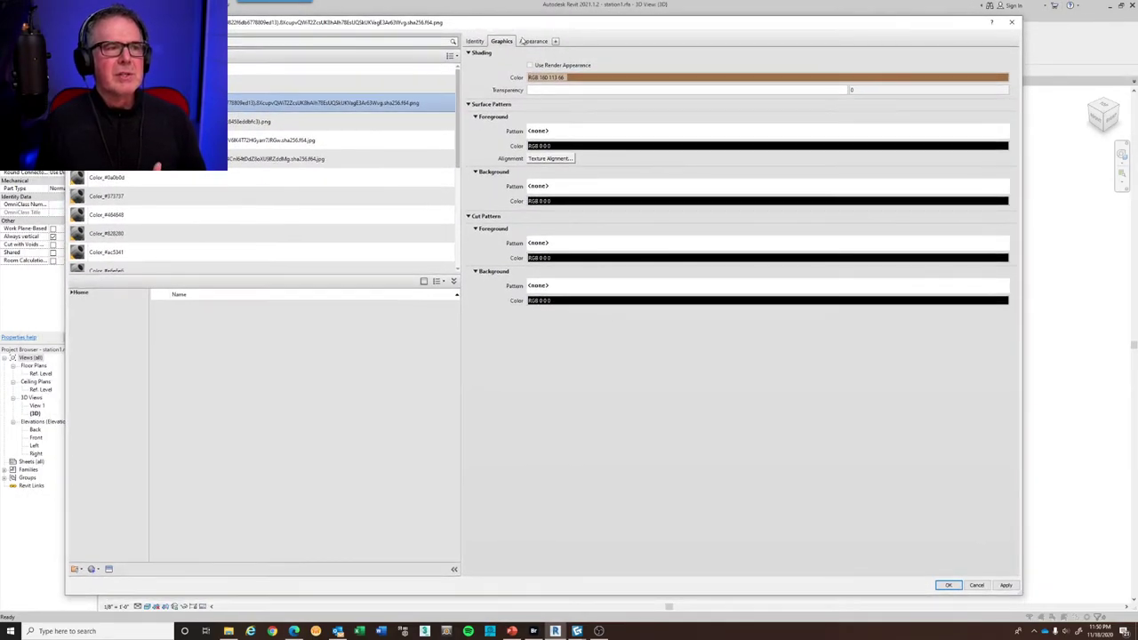
pyautogui.click(531, 42)
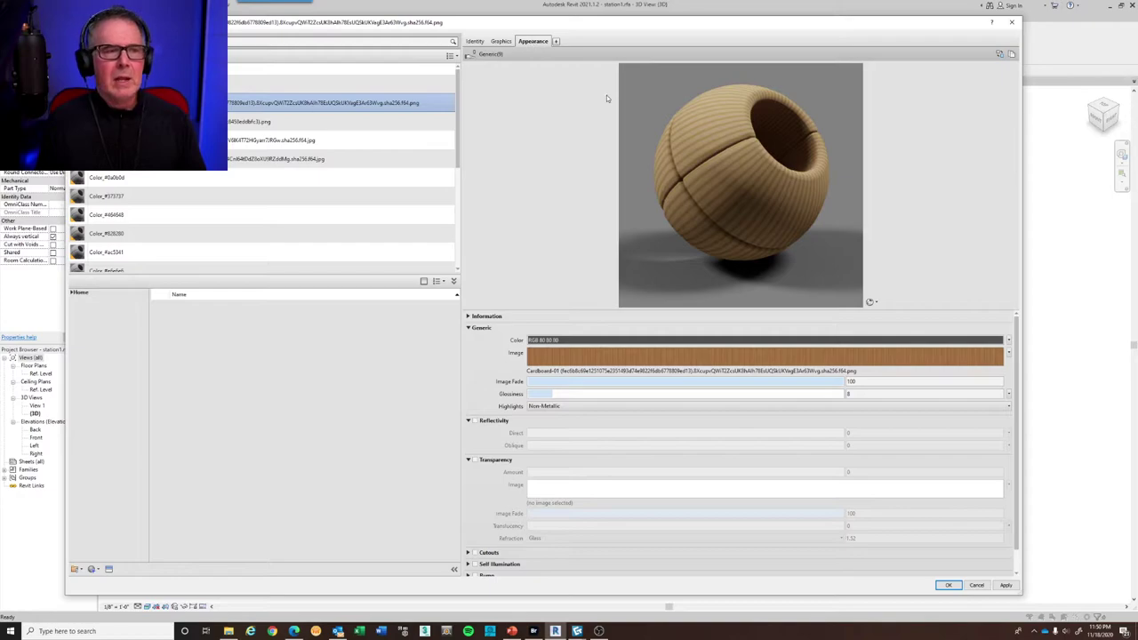
pyautogui.click(1002, 585)
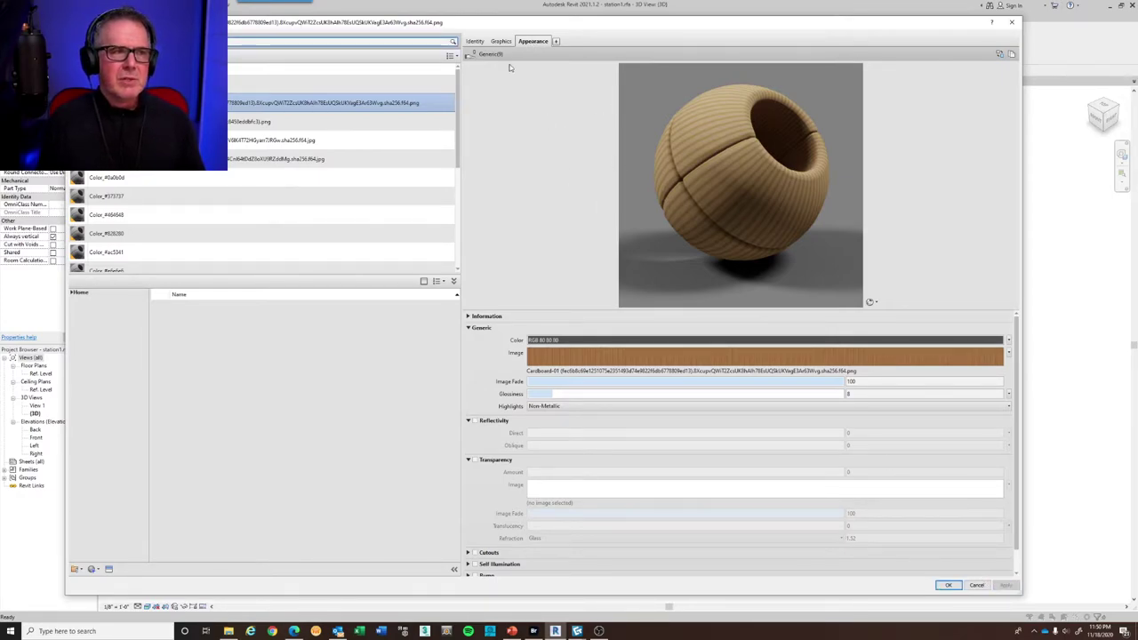
pyautogui.moveTo(66, 16); pyautogui.dragTo(469, 264)
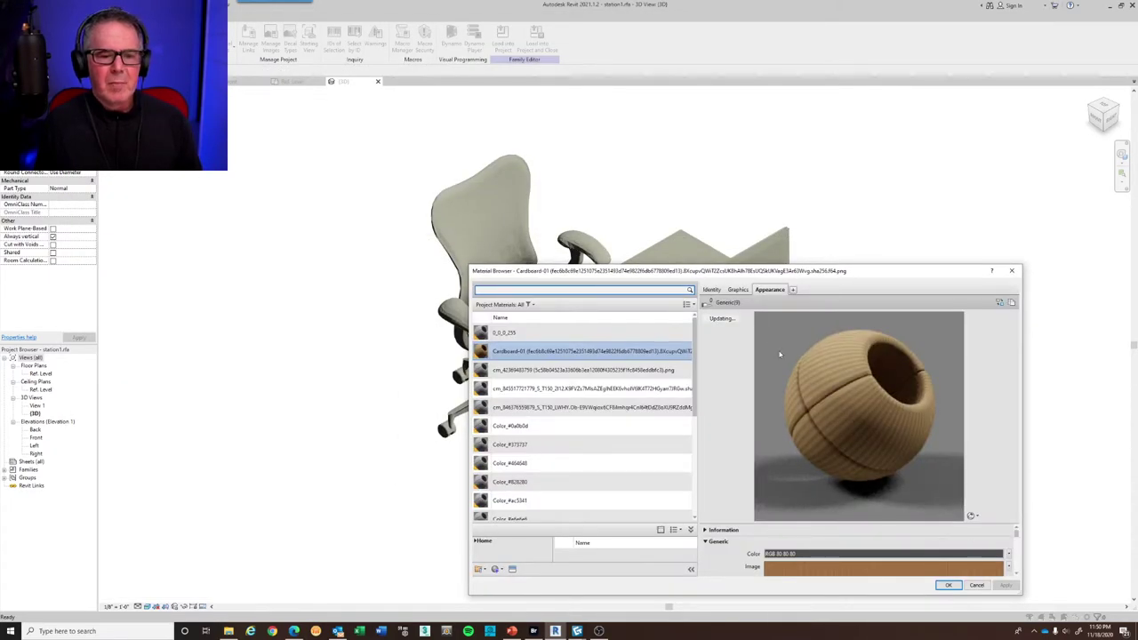
pyautogui.moveTo(686, 270); pyautogui.dragTo(156, 200)
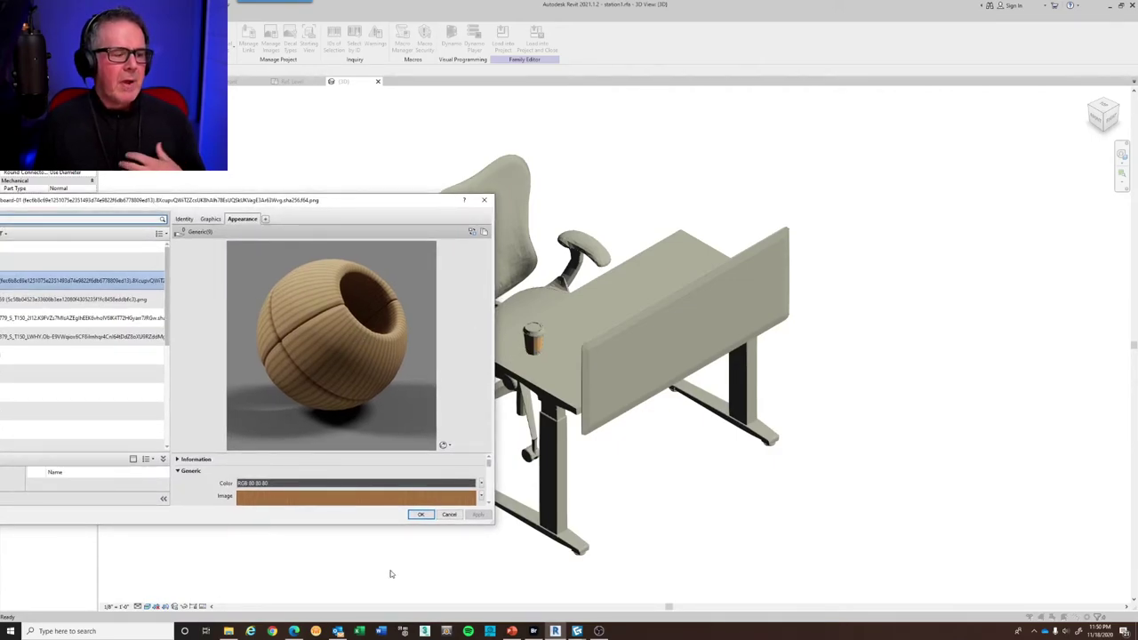
# Accept the material changes, close the browser and clear the desk selection
pyautogui.click(418, 515)
pyautogui.scroll(10, 535, 347)
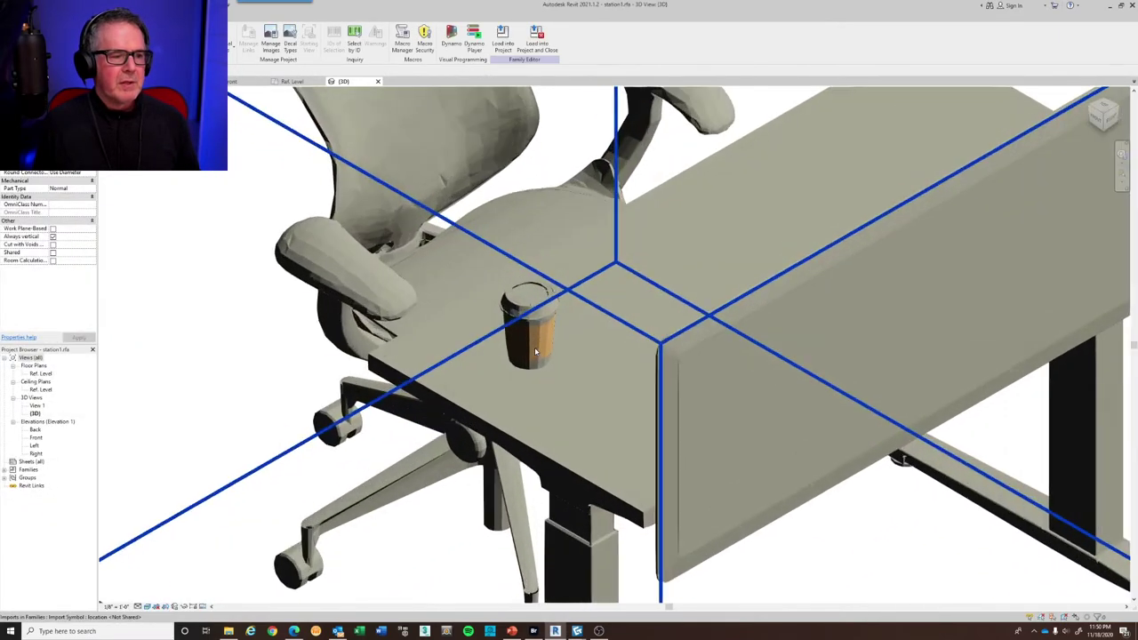
pyautogui.scroll(-3, 533, 347)
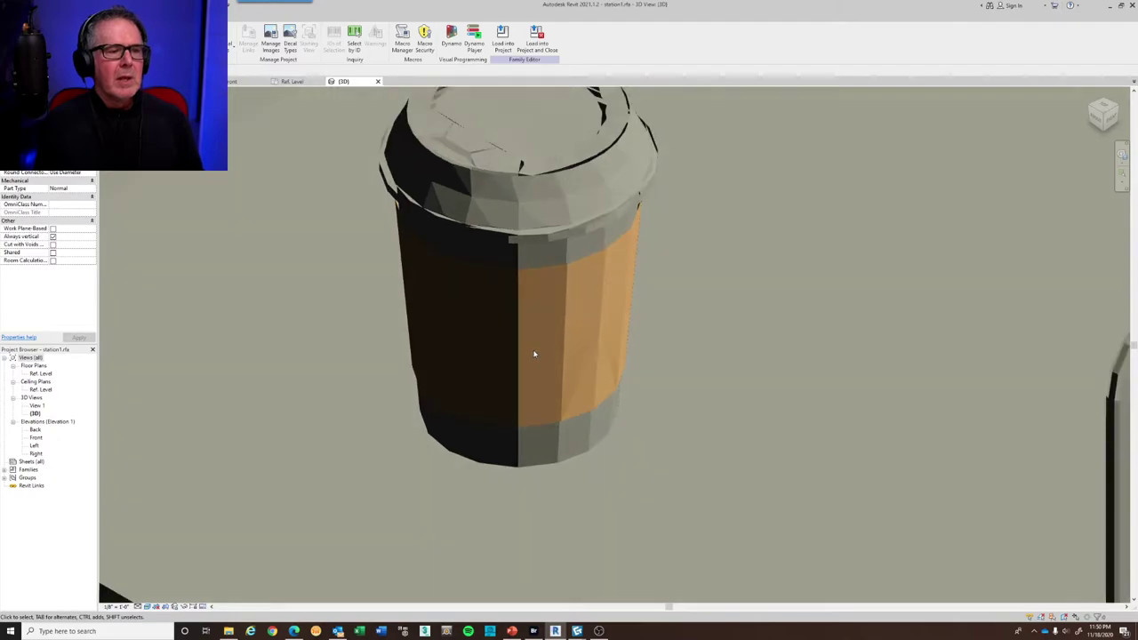
pyautogui.scroll(-2, 534, 350)
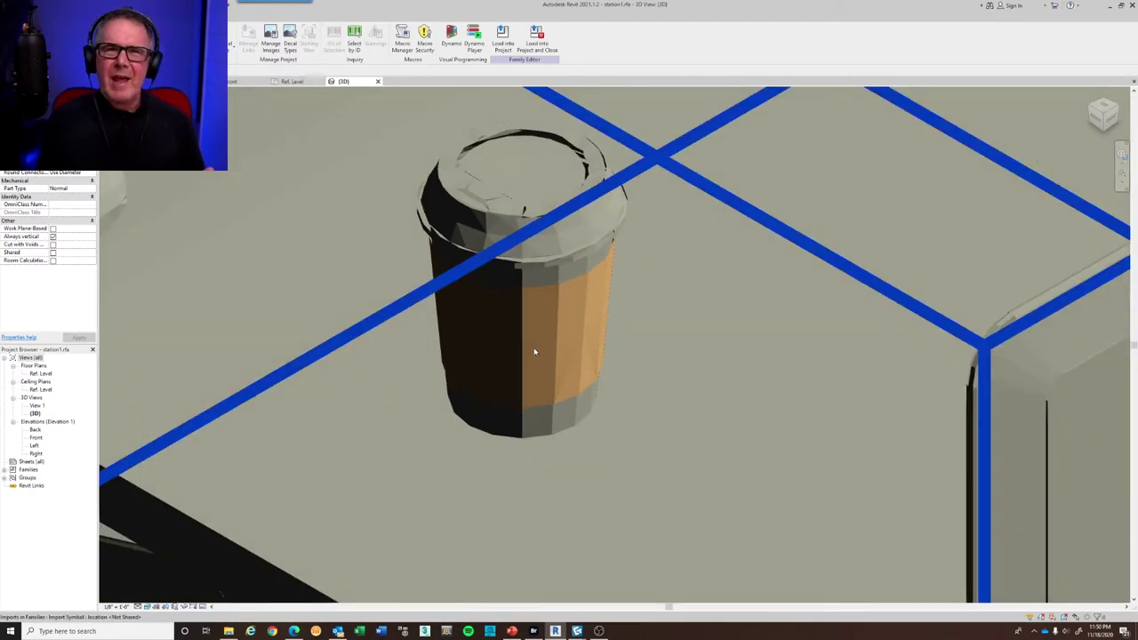
pyautogui.scroll(-4, 535, 352)
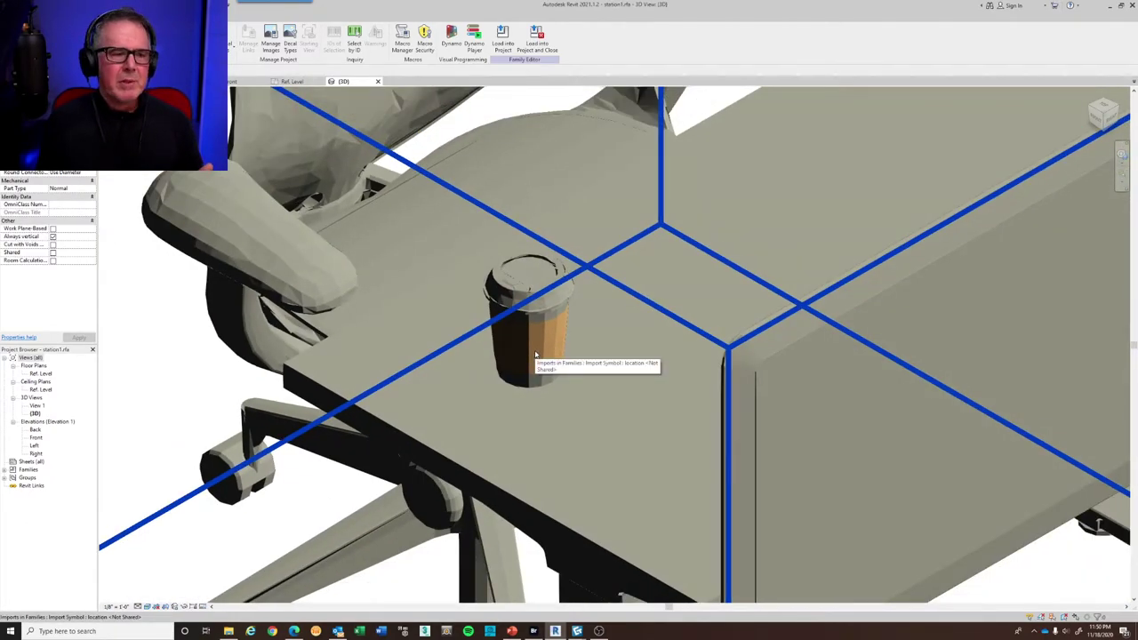
pyautogui.press('Escape')
# Compare the cup in Realistic, then Shaded visual style, briefly minimizing and restoring Revit
pyautogui.click(149, 608)
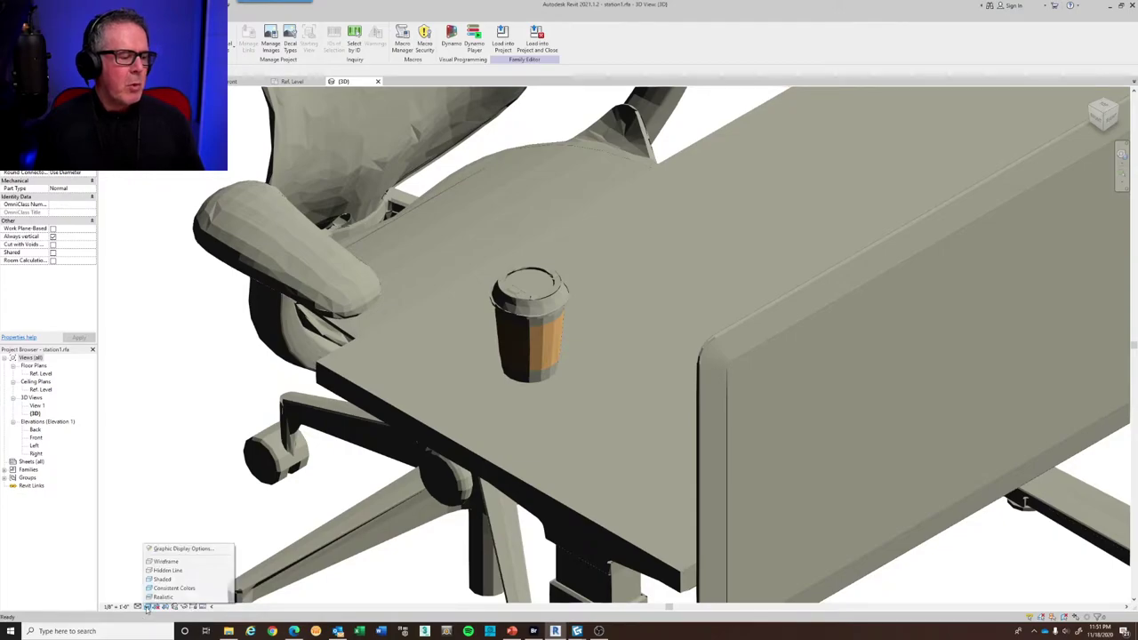
pyautogui.click(169, 584)
pyautogui.click(471, 389)
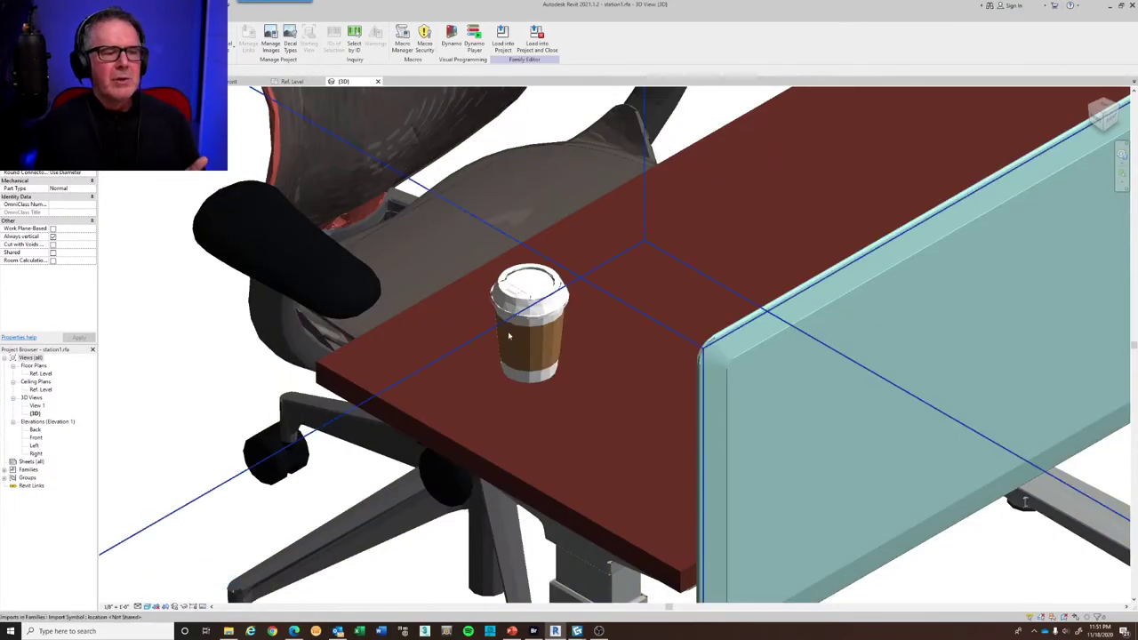
pyautogui.scroll(3, 511, 356)
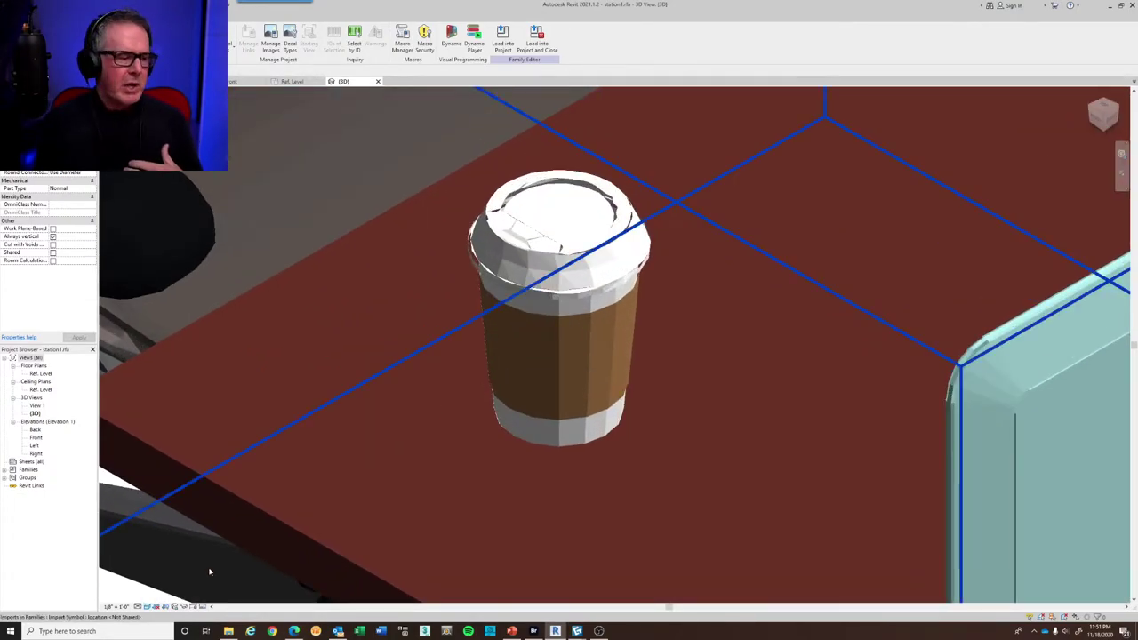
pyautogui.press('Escape')
pyautogui.click(150, 607)
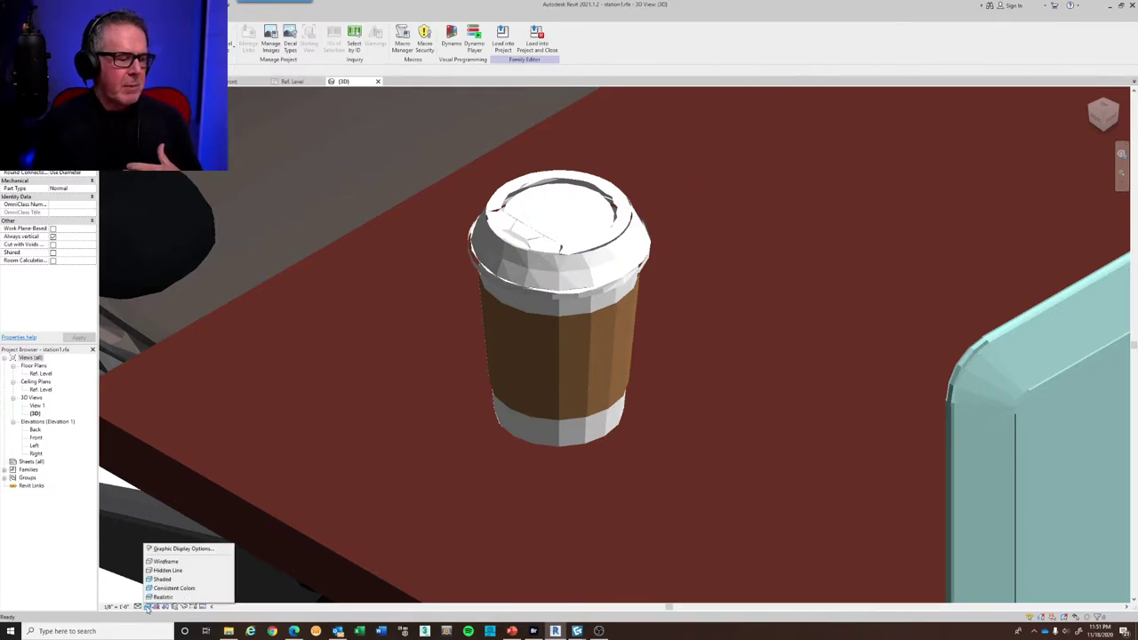
pyautogui.click(176, 599)
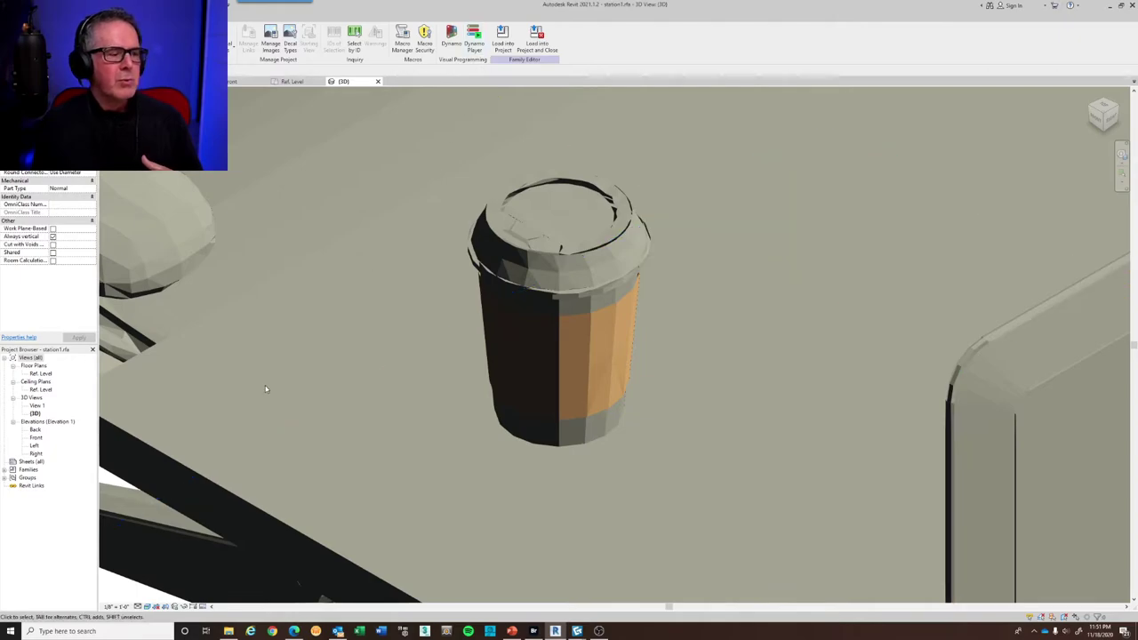
pyautogui.click(555, 631)
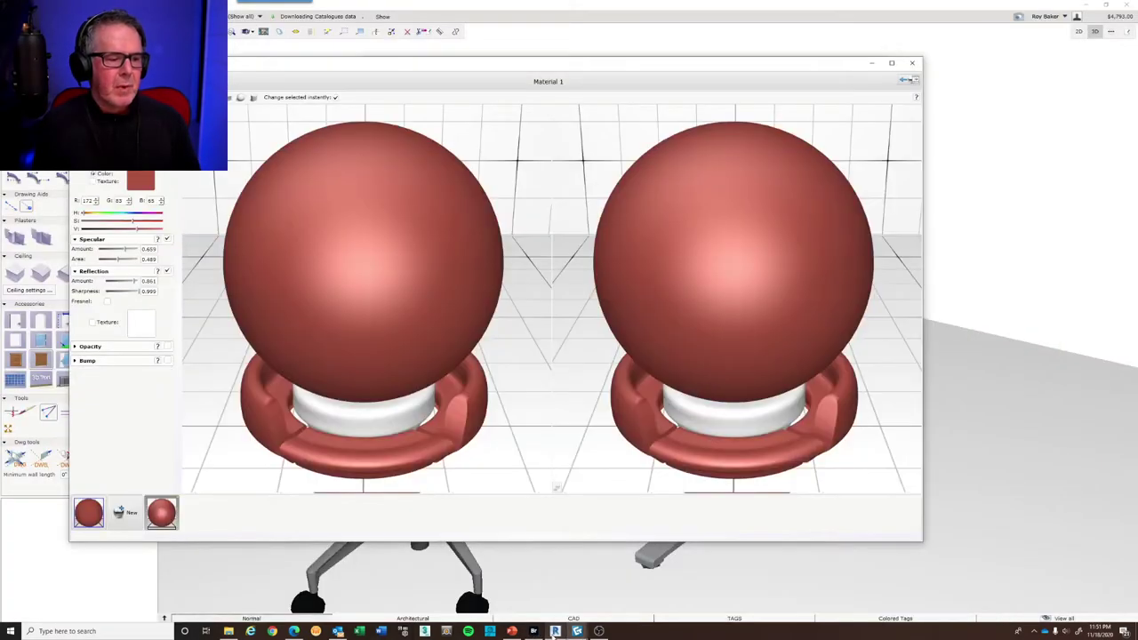
pyautogui.click(555, 631)
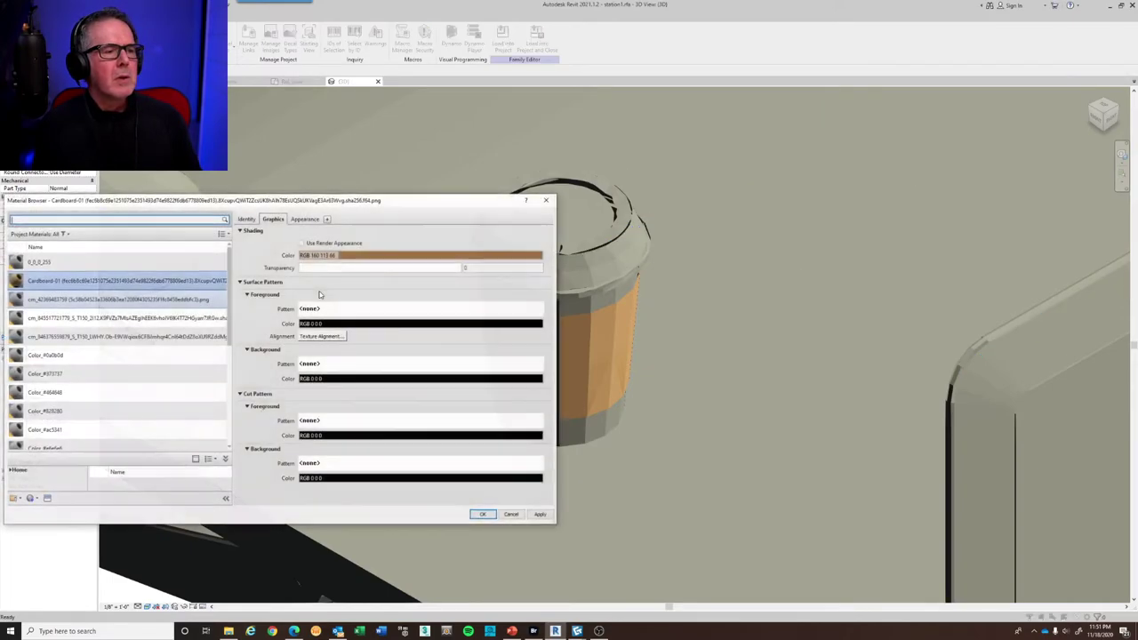
# Turn on Use Render Appearance for Cardboard-01, apply it, and set the view to Realistic
pyautogui.click(326, 244)
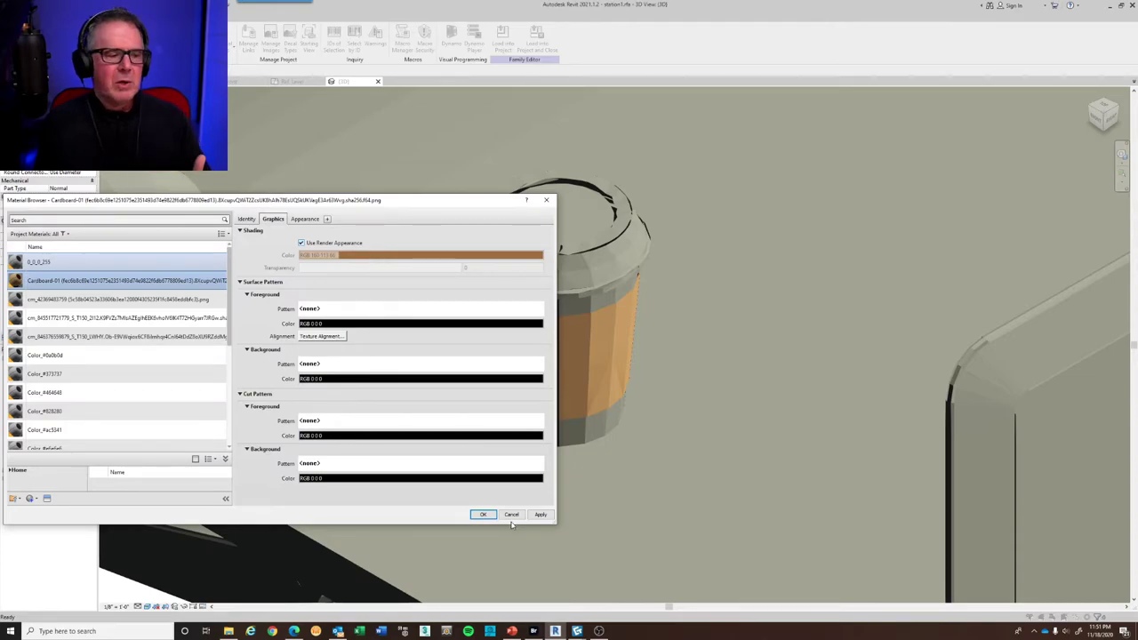
pyautogui.click(541, 515)
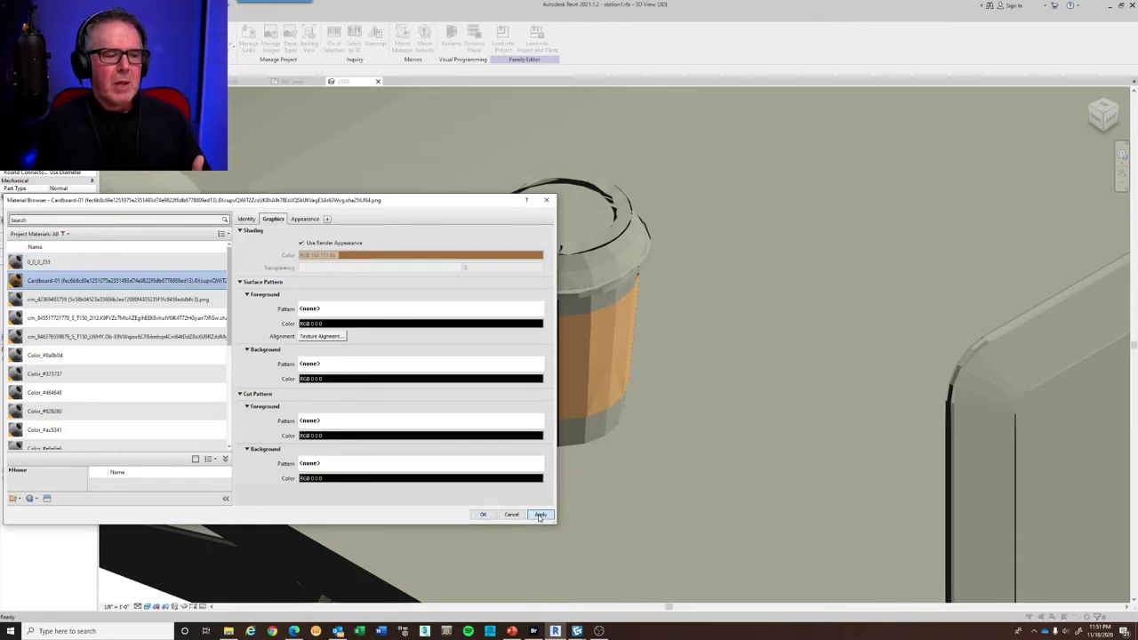
pyautogui.click(484, 515)
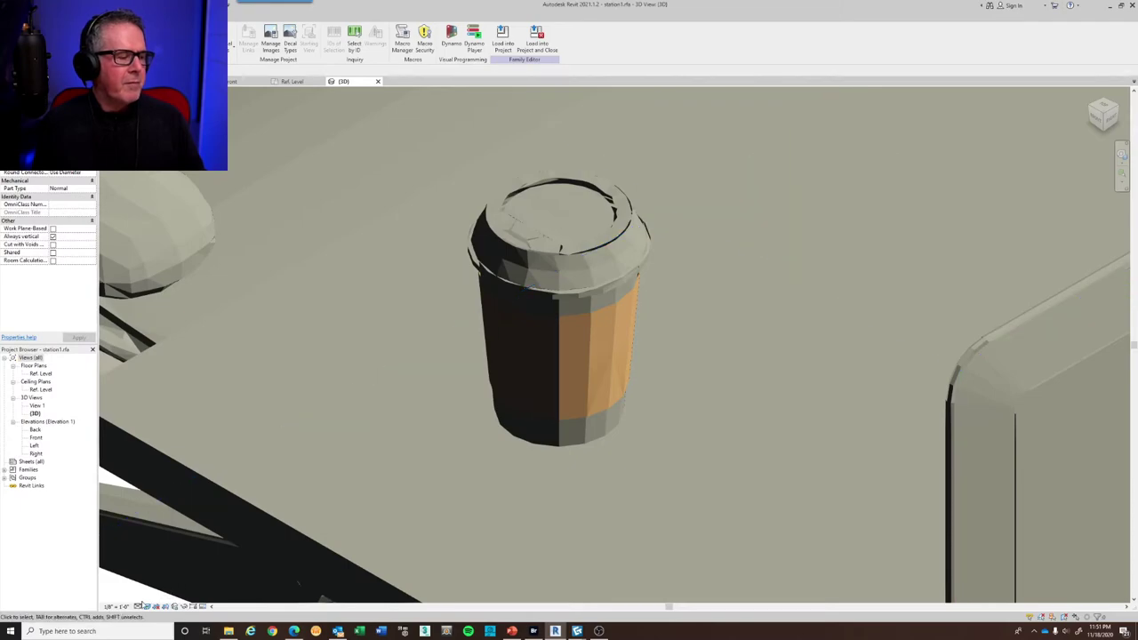
pyautogui.click(148, 608)
pyautogui.click(153, 585)
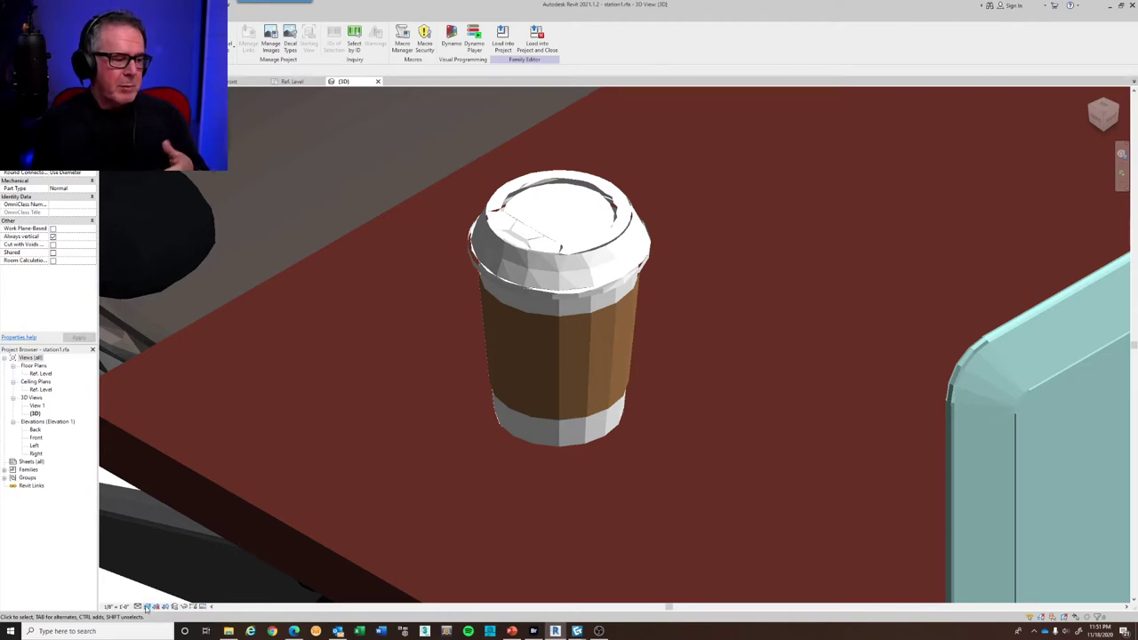
# Reopen the Material Browser with MAT and review Cardboard-01's Appearance and Graphics tabs
pyautogui.press('m')
pyautogui.press('a')
pyautogui.press('t')
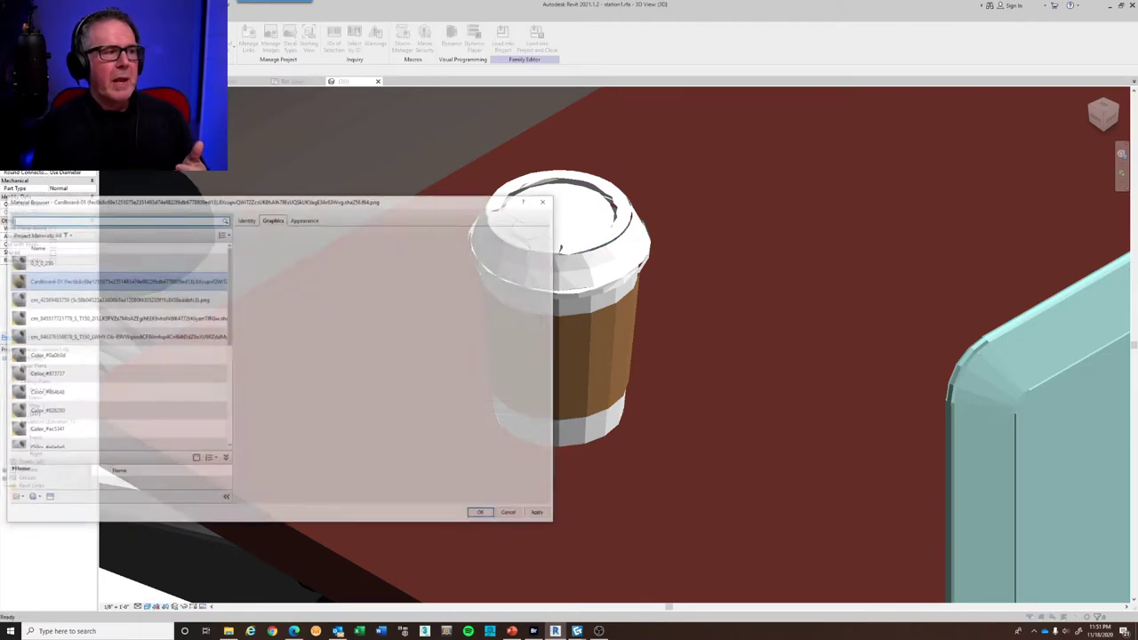
pyautogui.moveTo(425, 188); pyautogui.dragTo(440, 165)
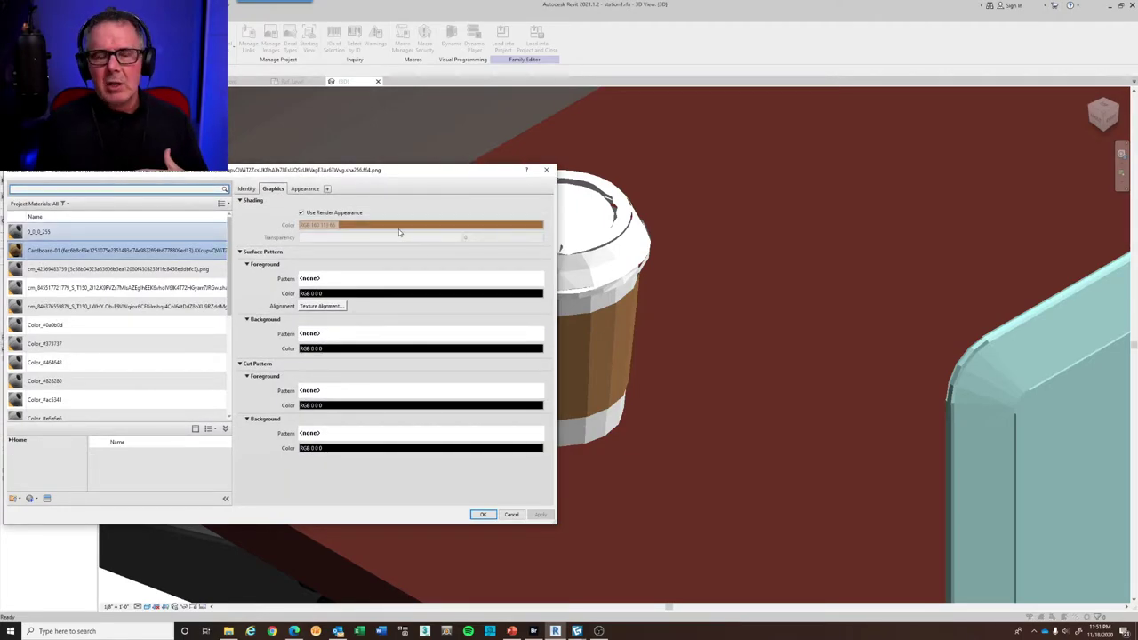
pyautogui.click(309, 190)
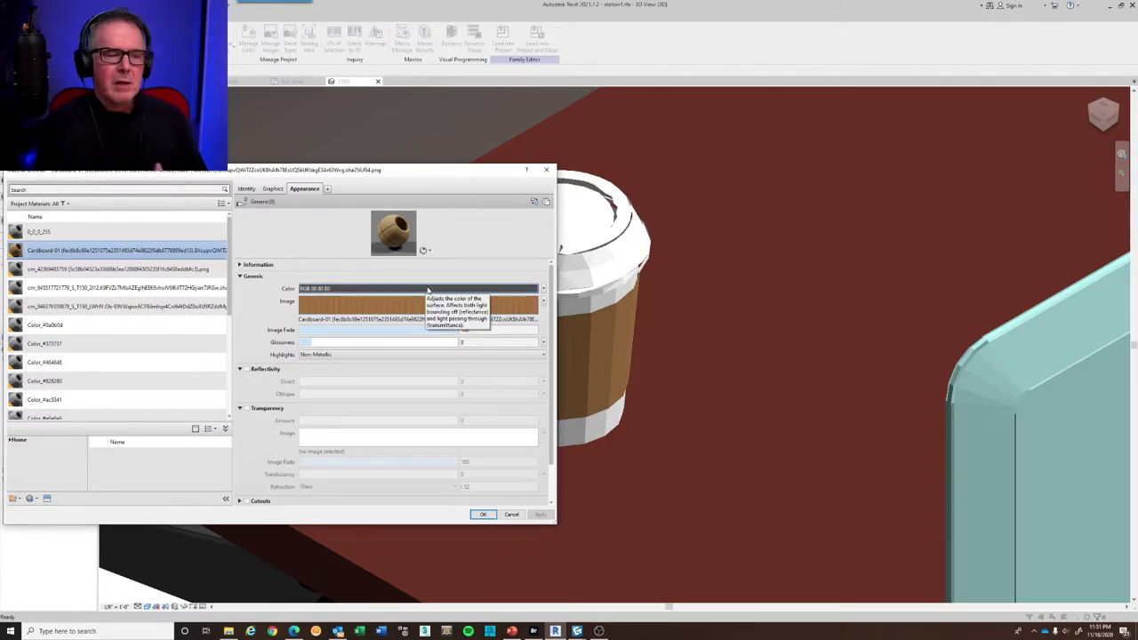
pyautogui.click(273, 190)
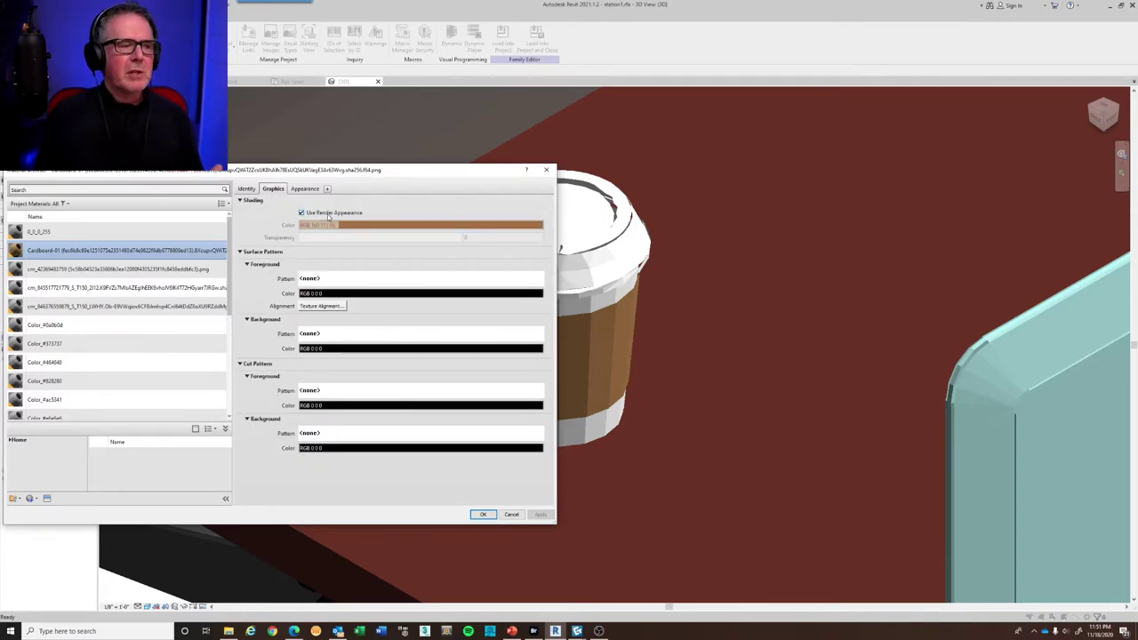
pyautogui.moveTo(302, 170); pyautogui.dragTo(398, 135)
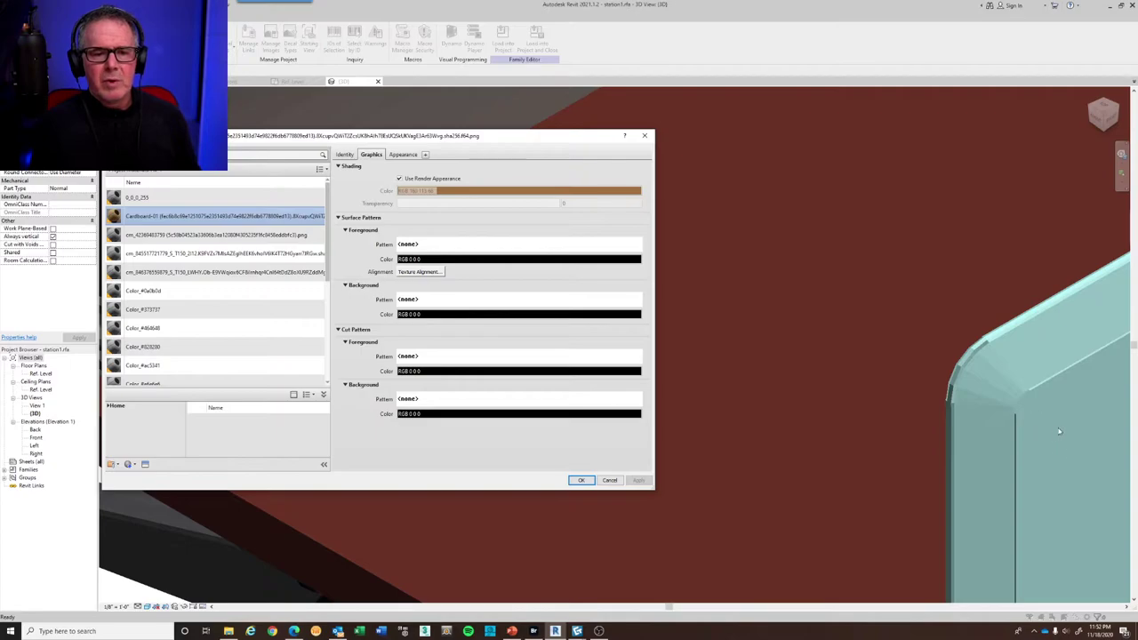
# Close and reopen the Material Browser with MAT, then enlarge its window
pyautogui.click(580, 480)
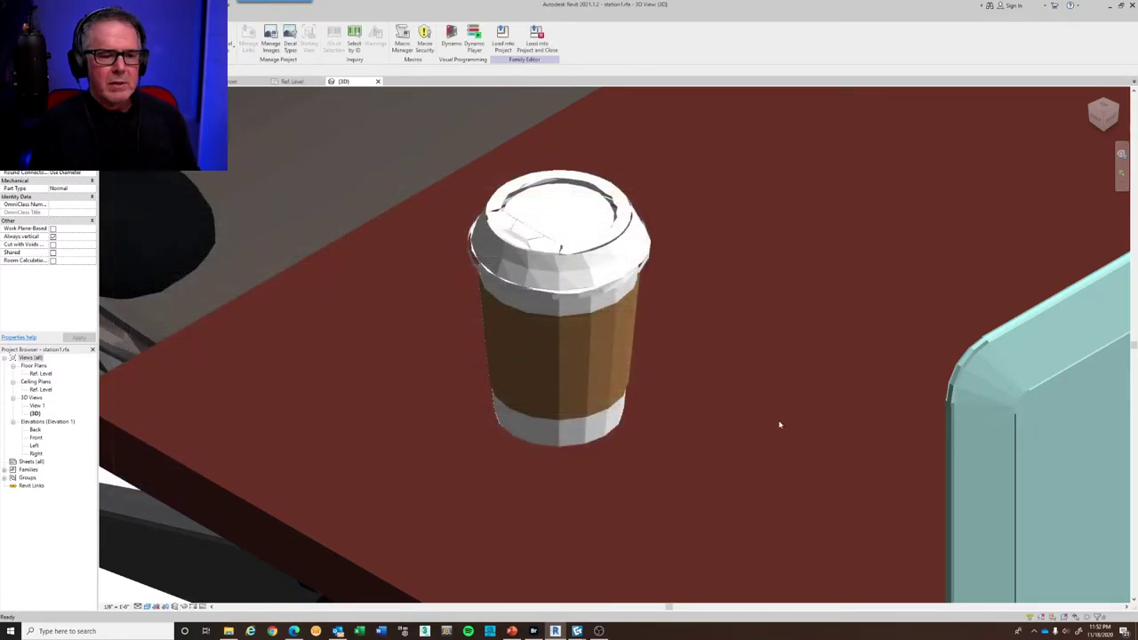
pyautogui.scroll(3, 780, 424)
pyautogui.scroll(-5, 427, 275)
pyautogui.scroll(1, 457, 302)
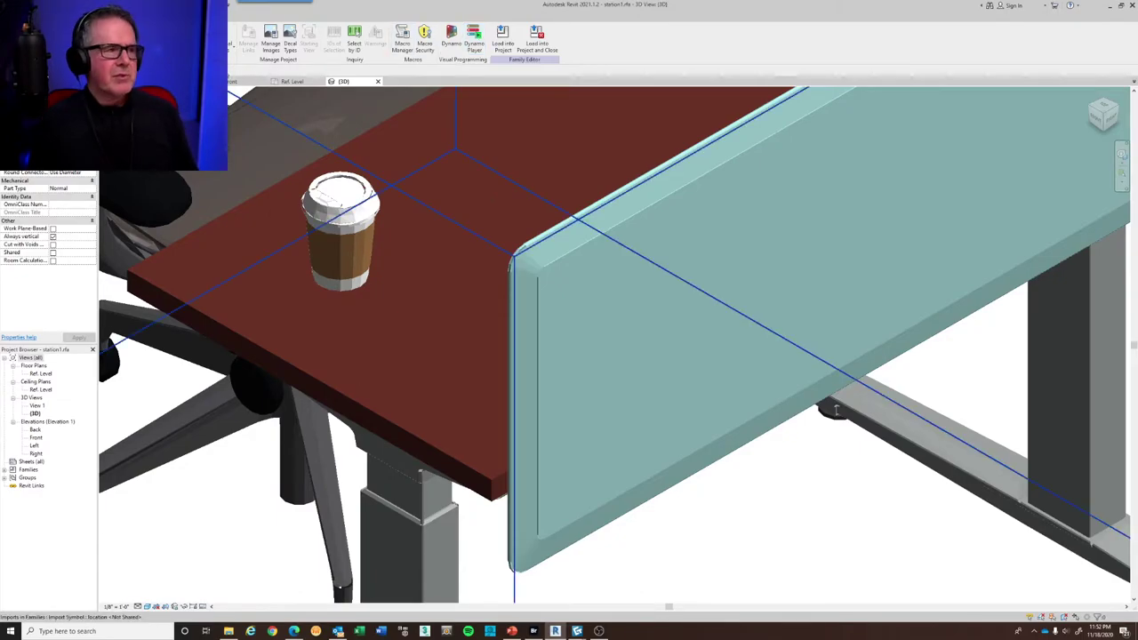
pyautogui.press('m')
pyautogui.press('a')
pyautogui.press('t')
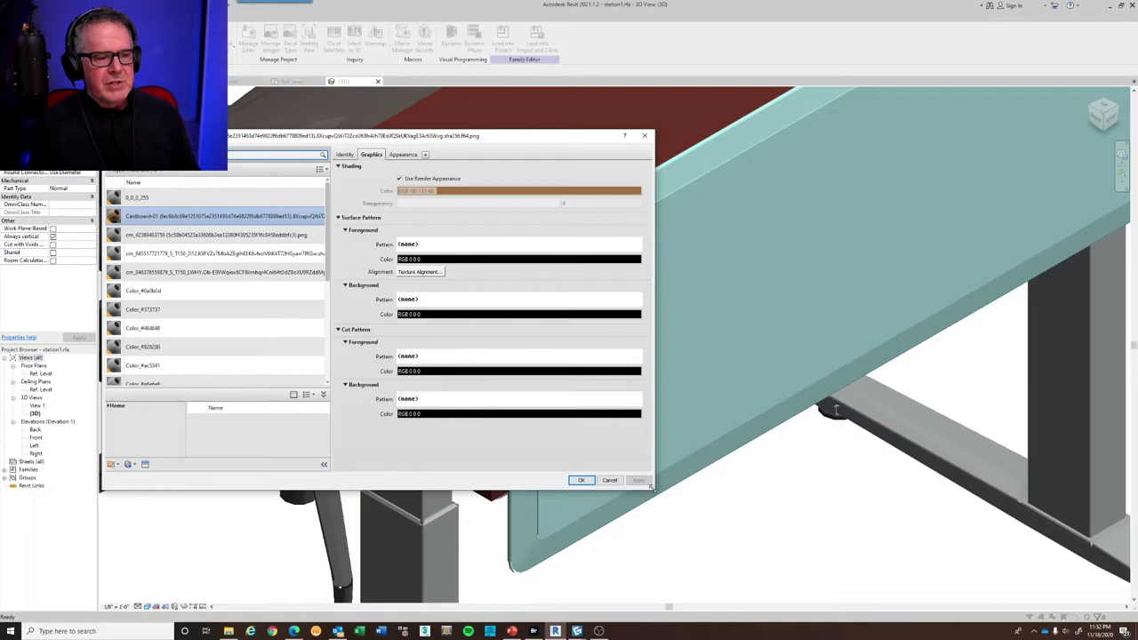
pyautogui.moveTo(653, 488); pyautogui.dragTo(816, 605)
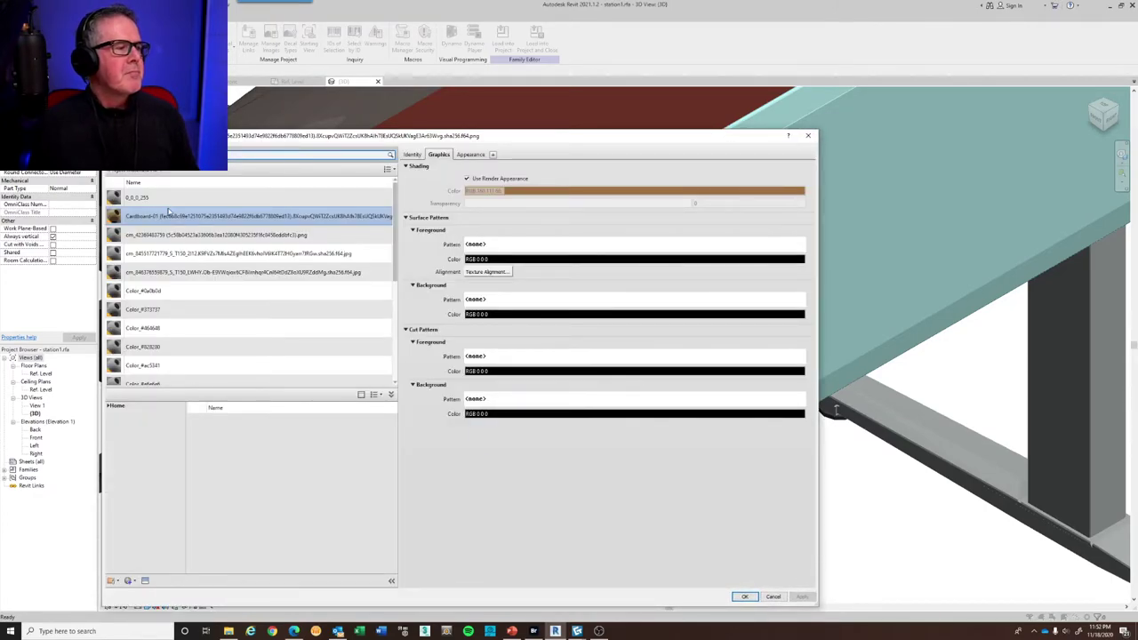
pyautogui.scroll(-5, 182, 242)
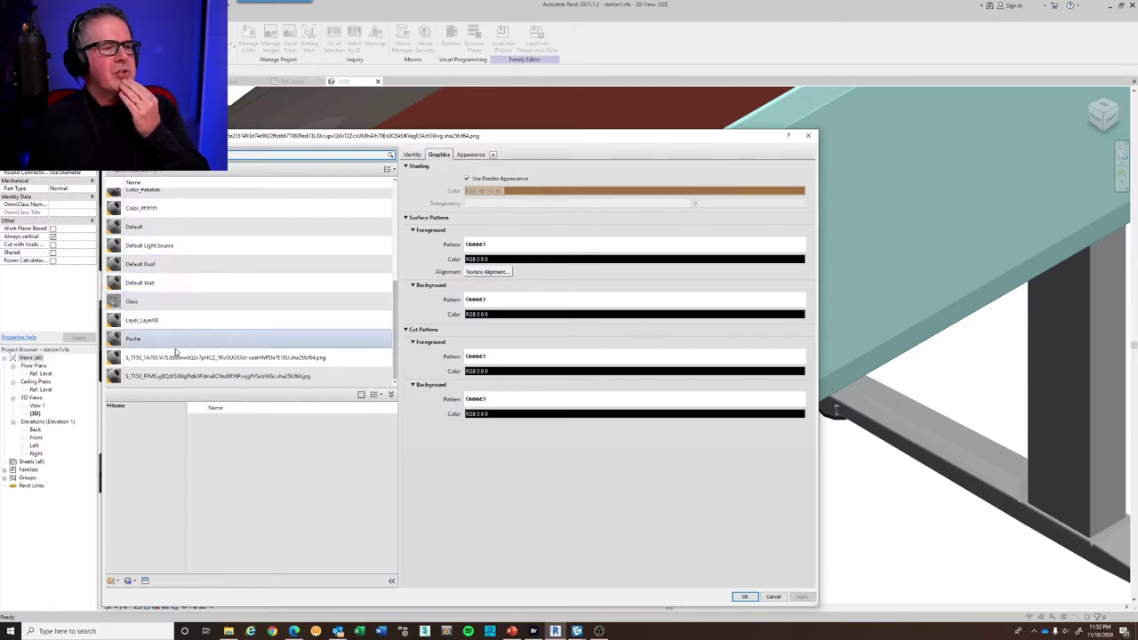
pyautogui.scroll(1, 151, 191)
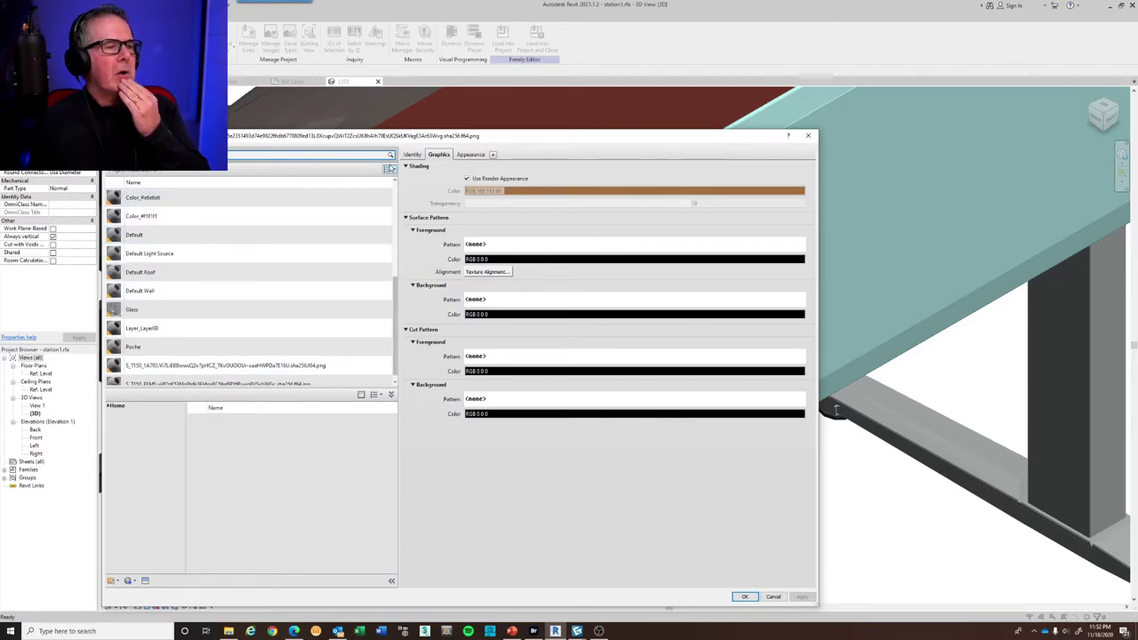
# Check the material list's display options and the Default material's action menu
pyautogui.click(388, 169)
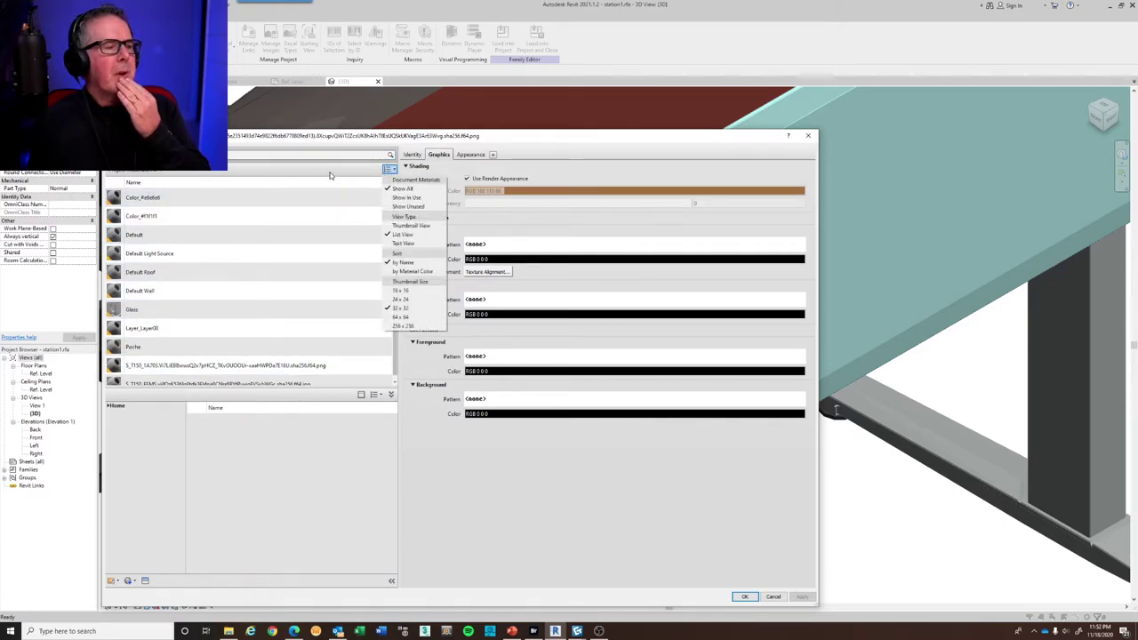
pyautogui.click(535, 153)
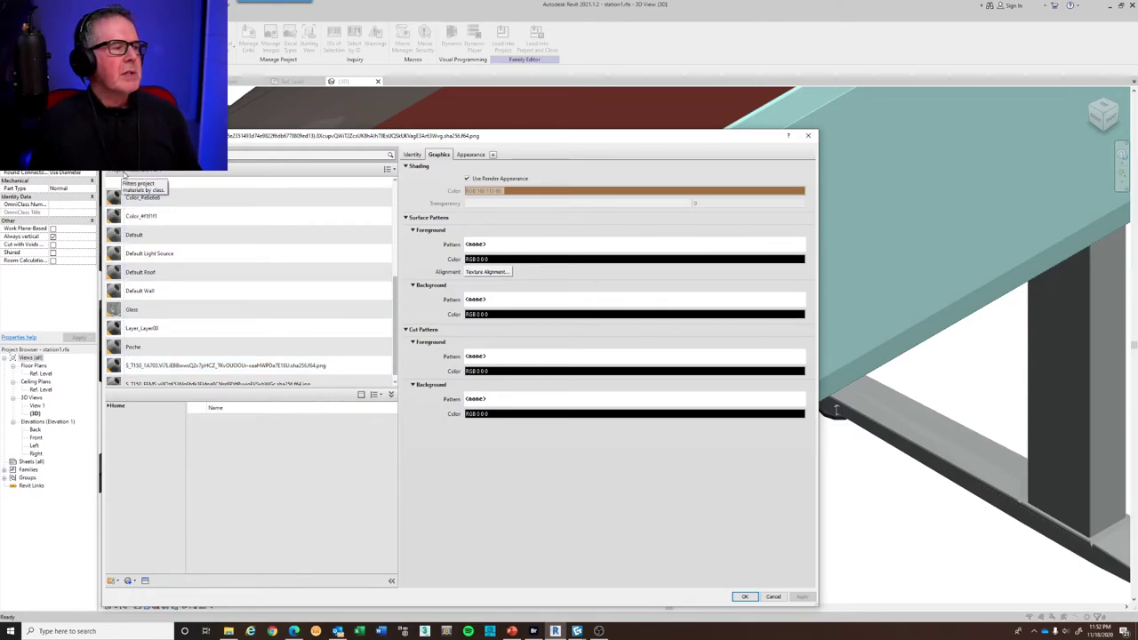
pyautogui.rightClick(138, 231)
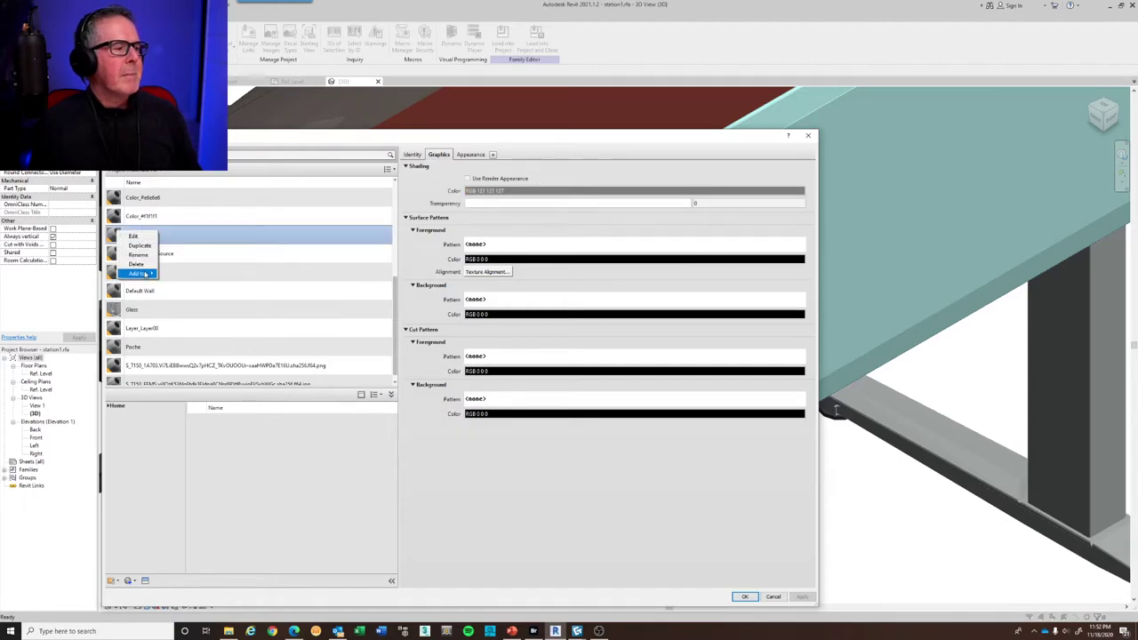
pyautogui.click(384, 132)
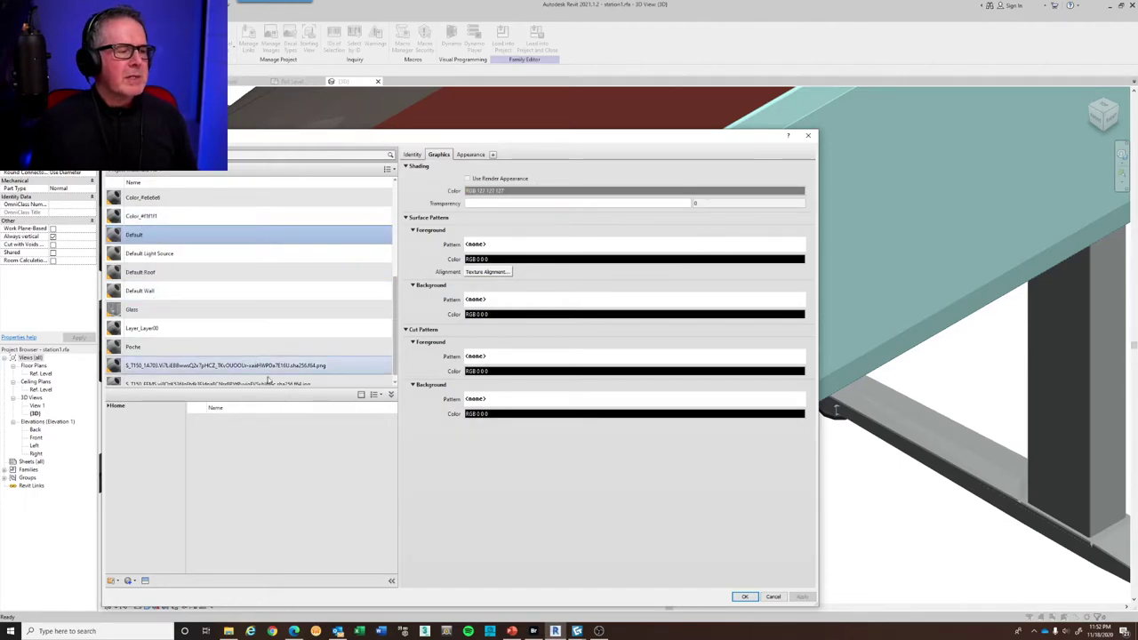
pyautogui.scroll(-1, 266, 364)
pyautogui.click(389, 168)
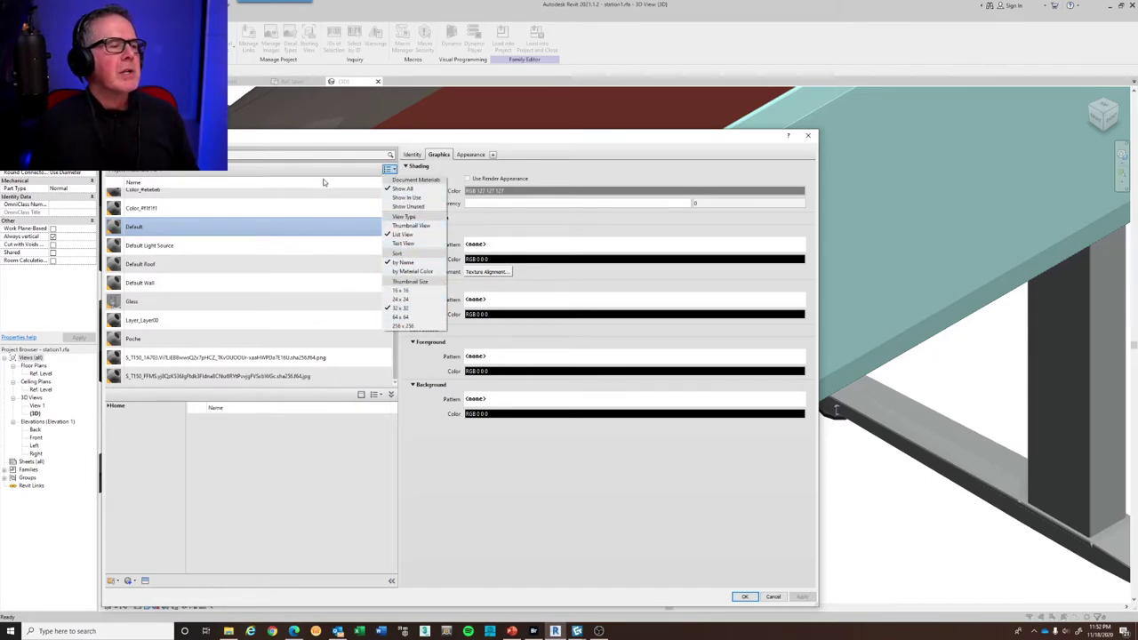
pyautogui.click(245, 164)
# Filter the material list to SKP, then check the library and new-material menus
pyautogui.click(167, 172)
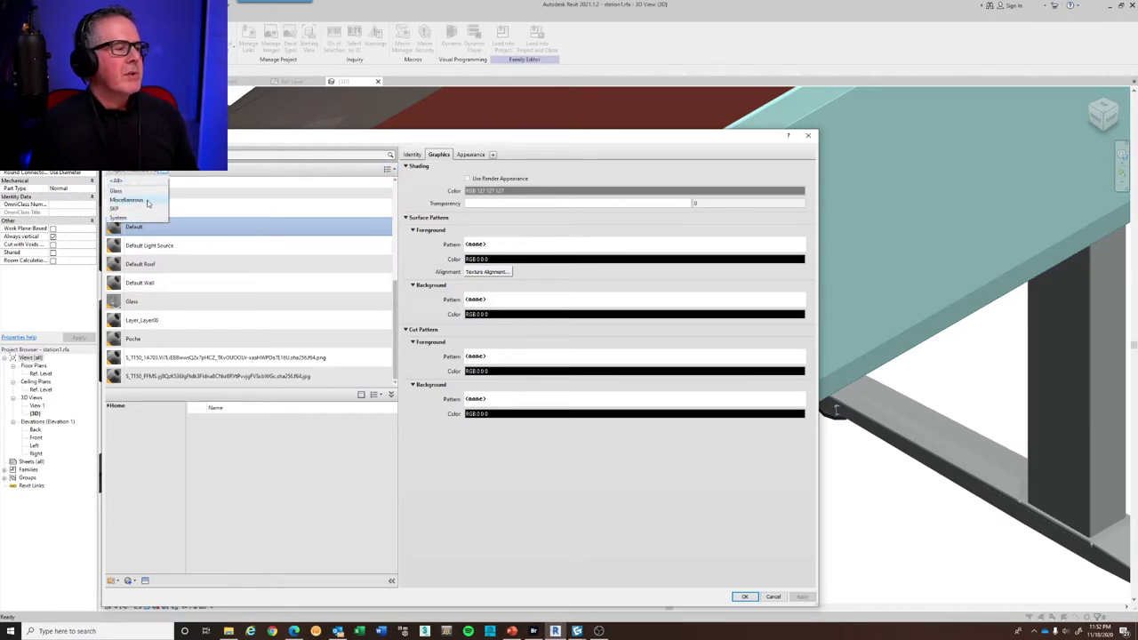
pyautogui.click(204, 172)
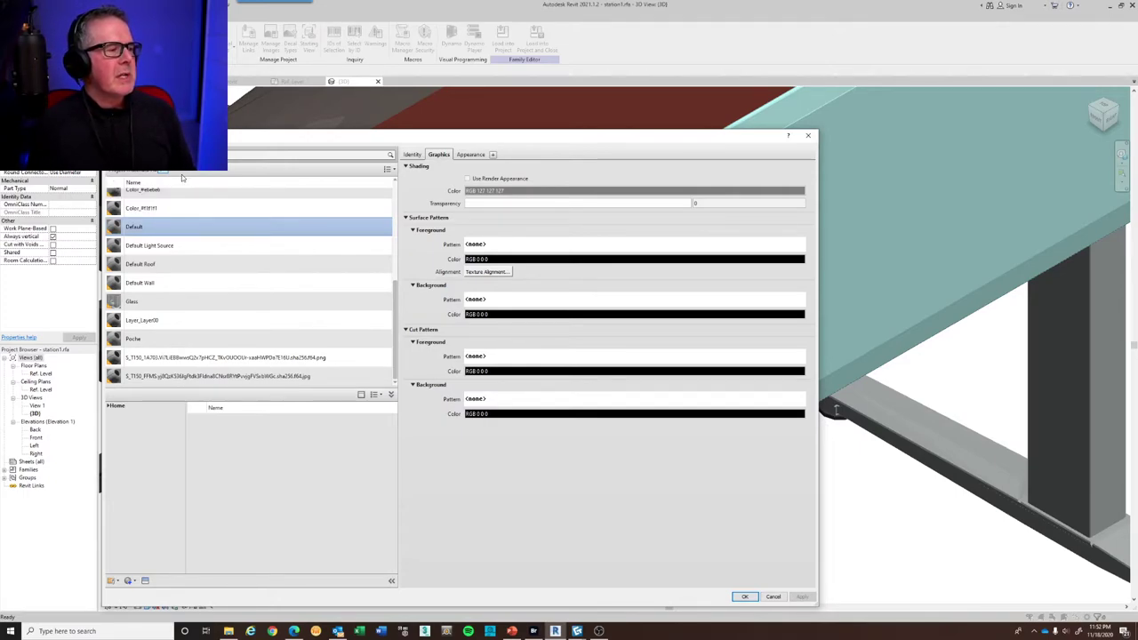
pyautogui.click(163, 170)
pyautogui.click(144, 210)
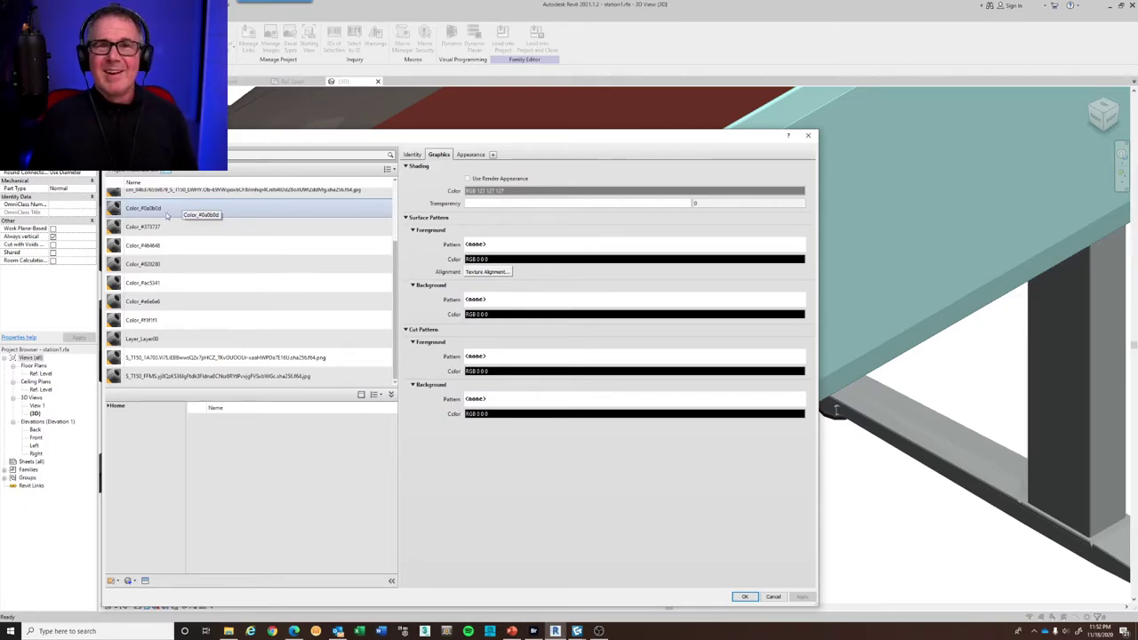
pyautogui.click(116, 582)
pyautogui.click(199, 590)
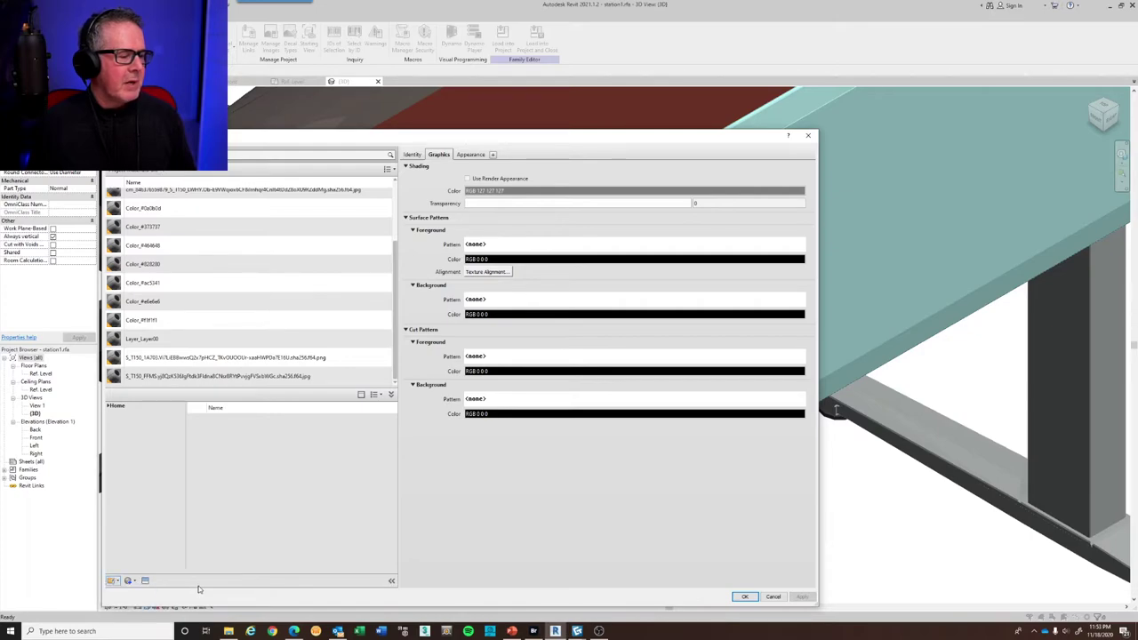
pyautogui.click(134, 582)
pyautogui.click(159, 584)
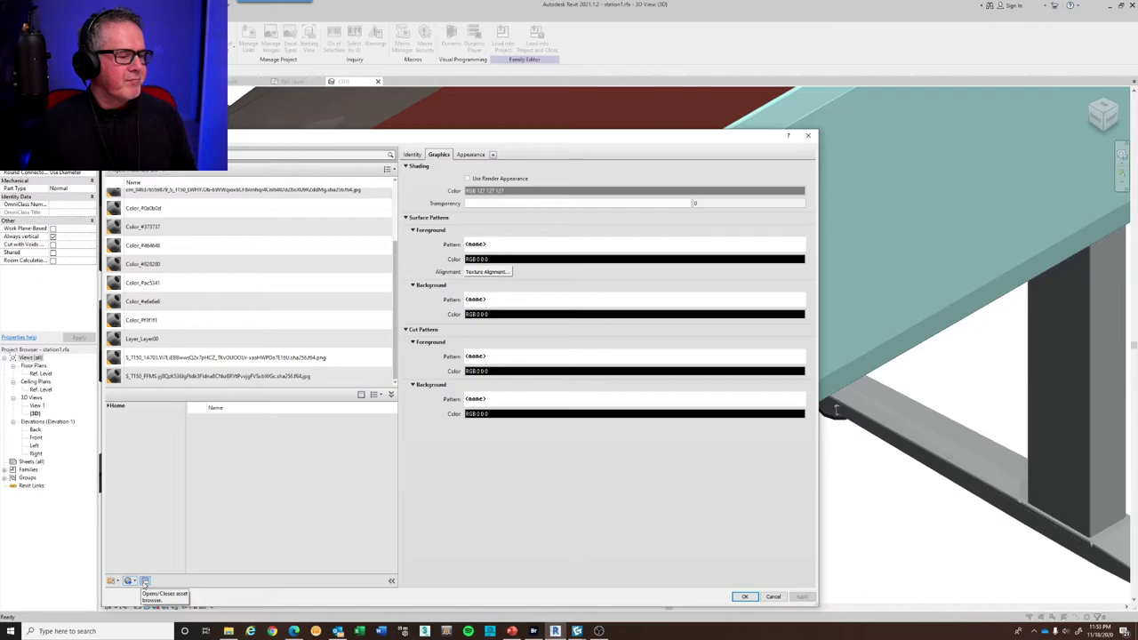
pyautogui.scroll(1, 160, 267)
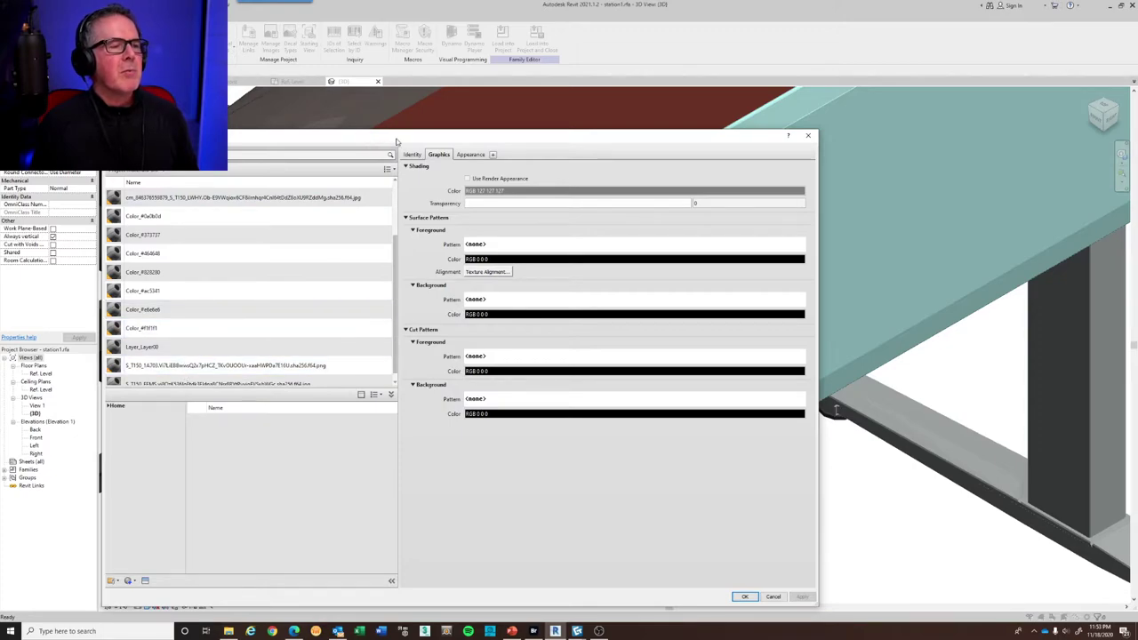
# Show the top SKP material's Appearance tab and nudge the browser dialog upward
pyautogui.click(471, 155)
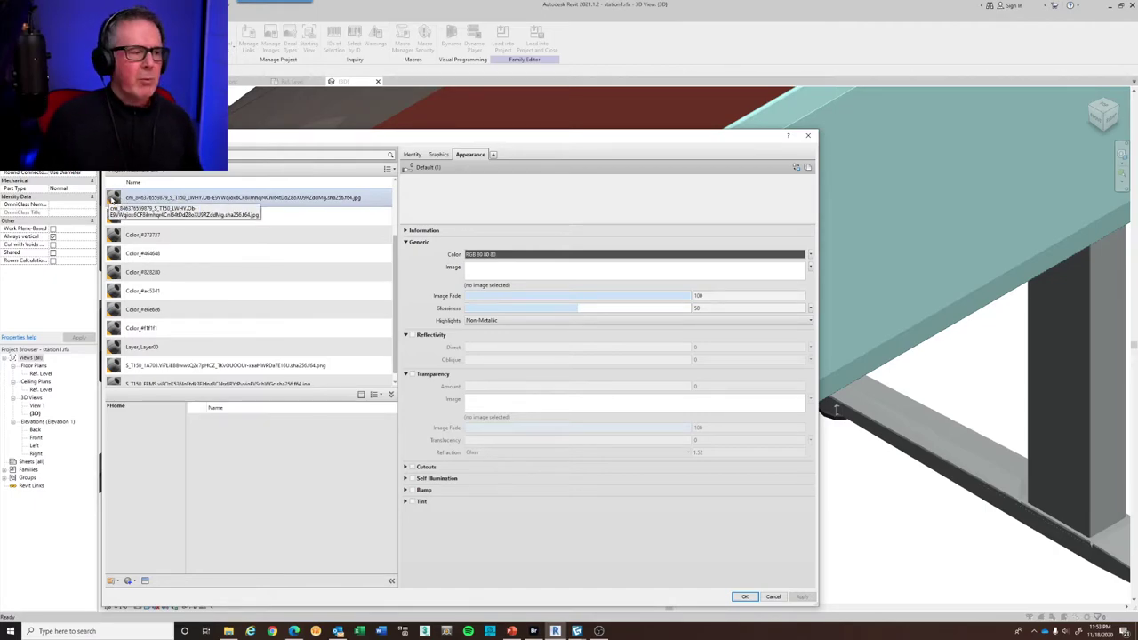
pyautogui.rightClick(113, 197)
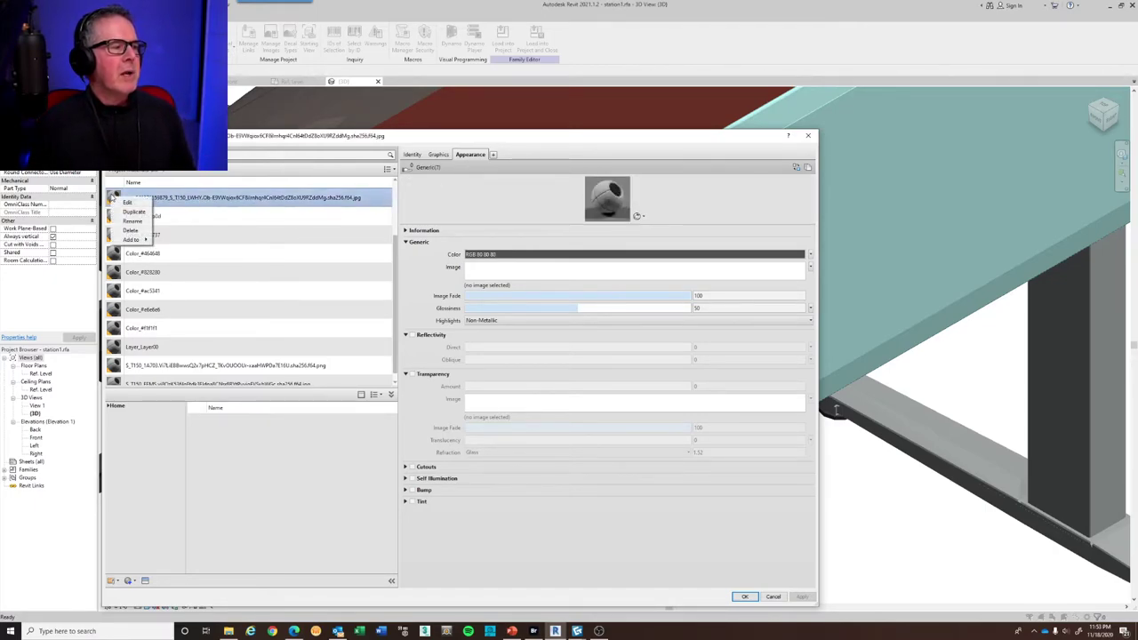
pyautogui.press('Escape')
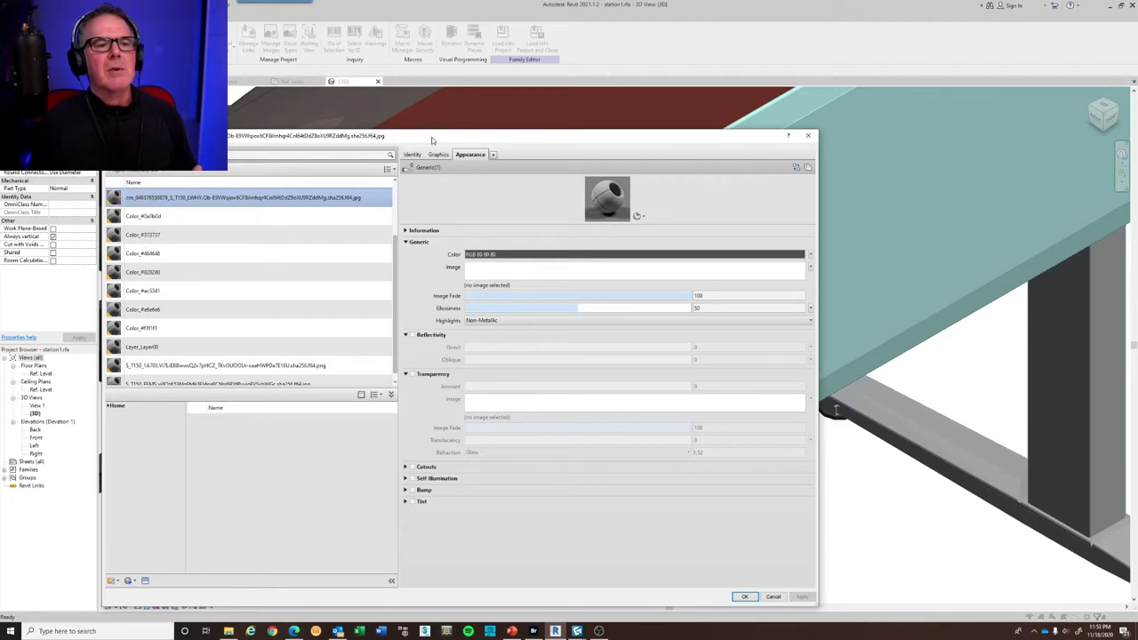
pyautogui.moveTo(449, 138); pyautogui.dragTo(452, 105)
pyautogui.scroll(-1, 146, 211)
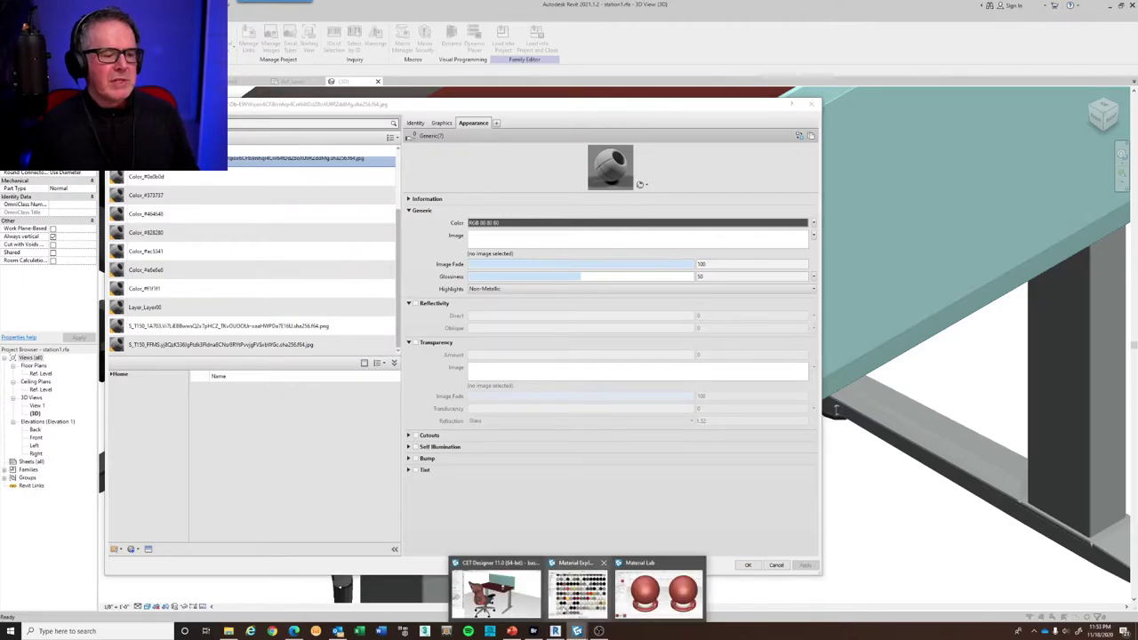
# In CET Designer, pick the partition's teal fabric and check its texture file, then return to Revit
pyautogui.click(529, 598)
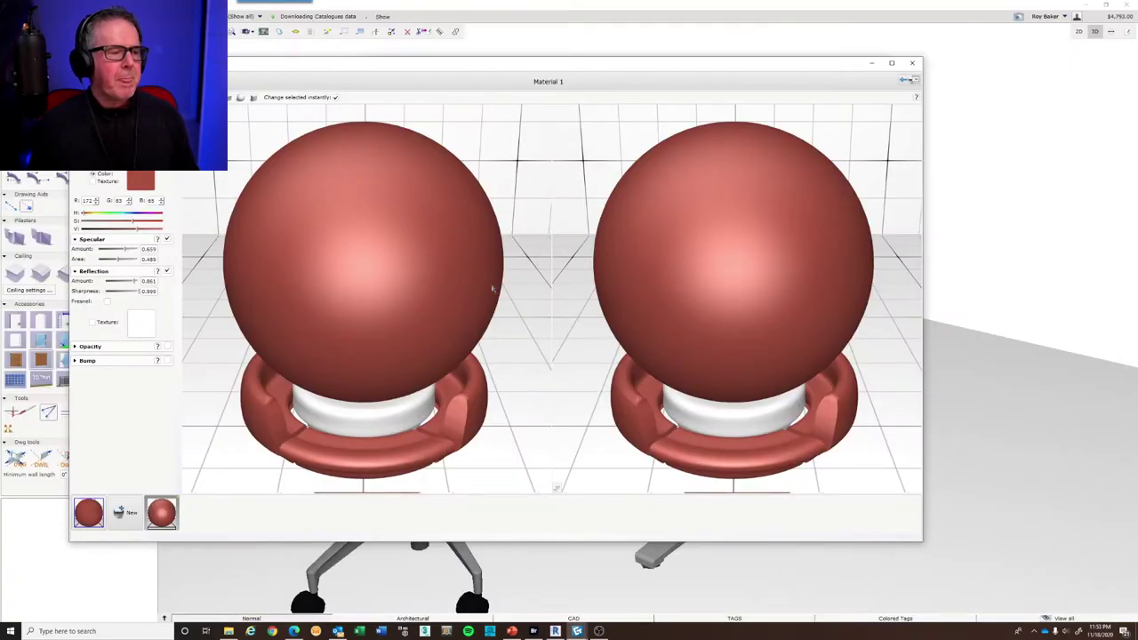
pyautogui.click(911, 63)
pyautogui.moveTo(783, 81); pyautogui.dragTo(1062, 66)
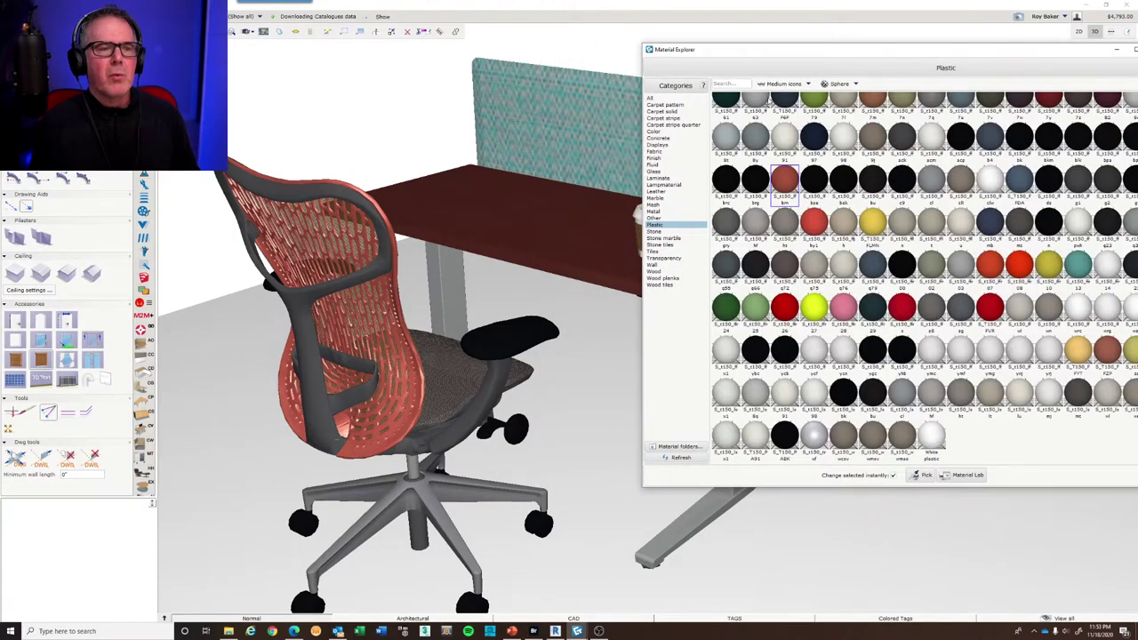
pyautogui.click(920, 476)
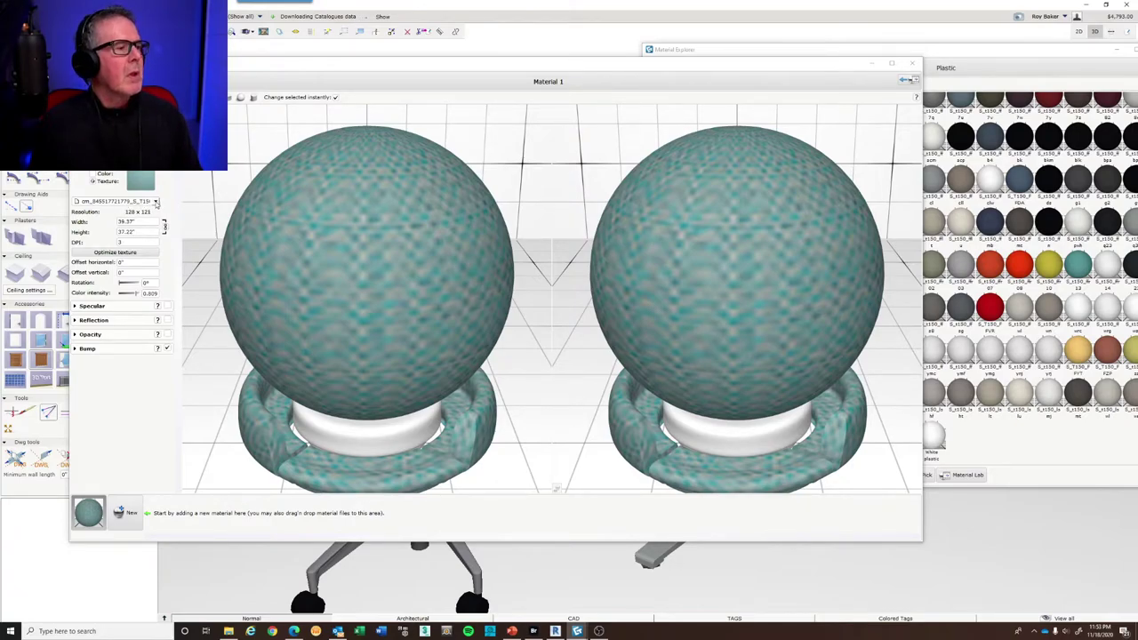
pyautogui.click(156, 202)
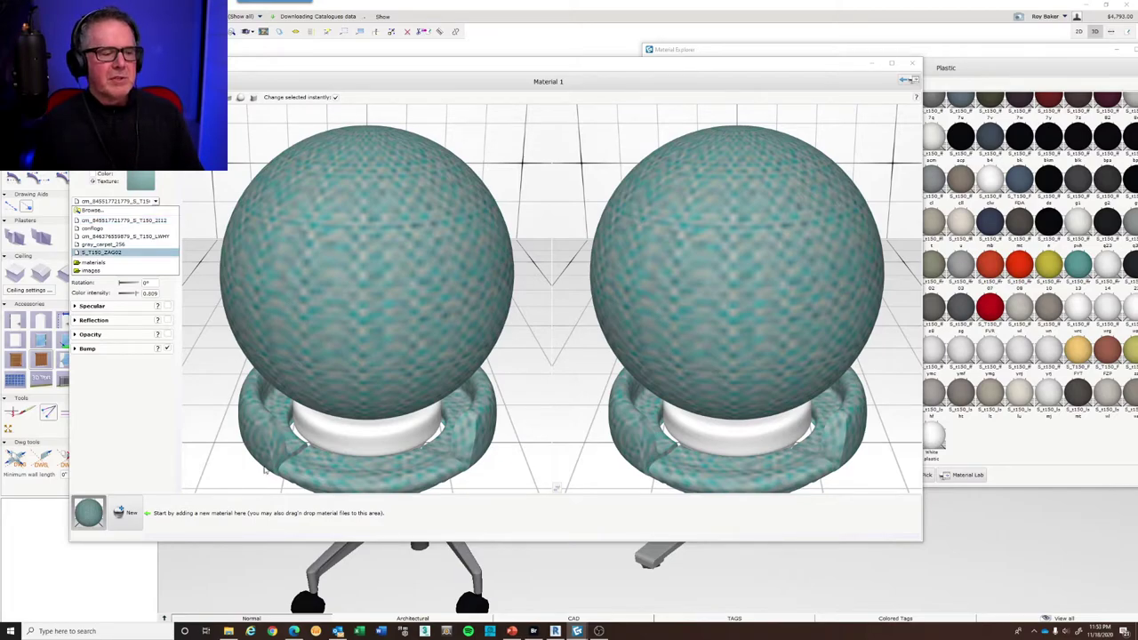
pyautogui.click(108, 210)
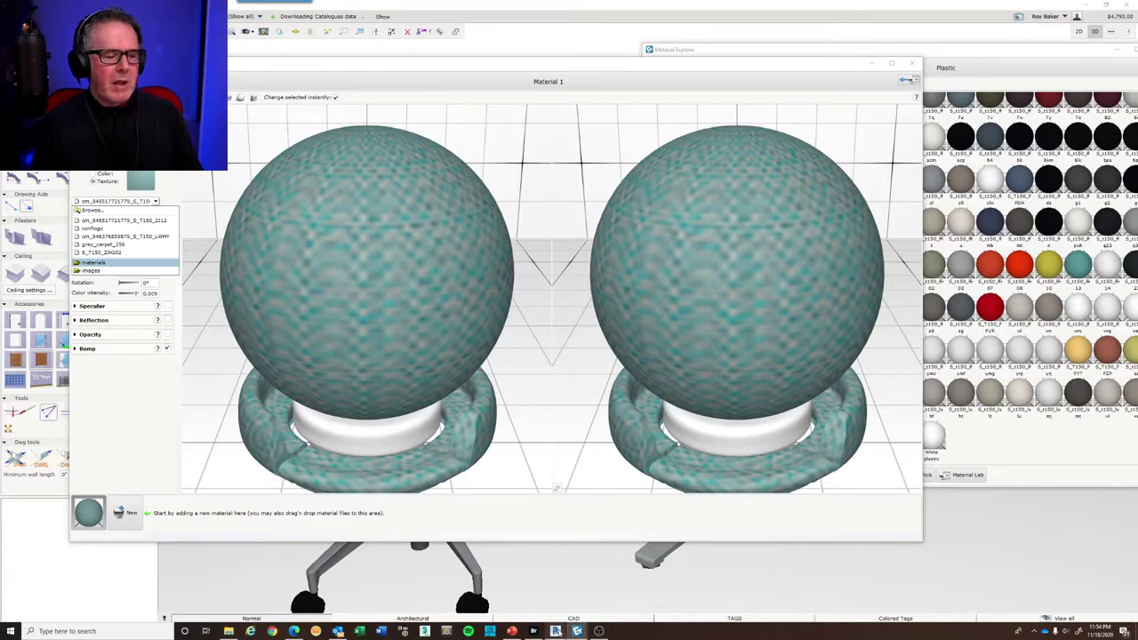
pyautogui.click(538, 582)
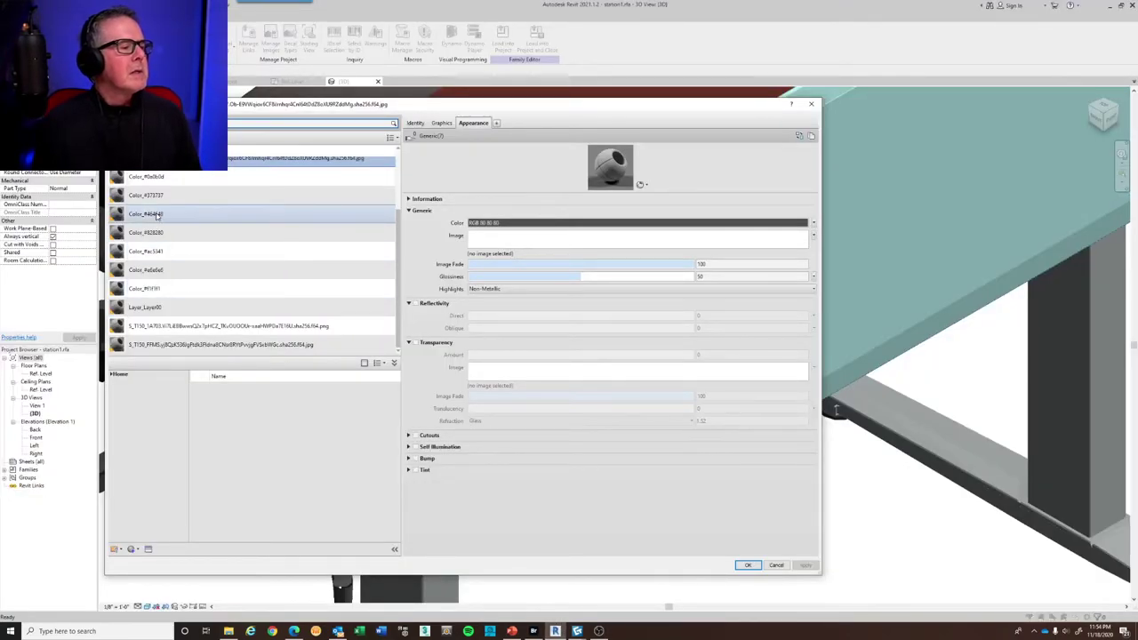
# Select the cm_845517… fabric material, review its Identity name, and open the Image field choices
pyautogui.scroll(2, 182, 324)
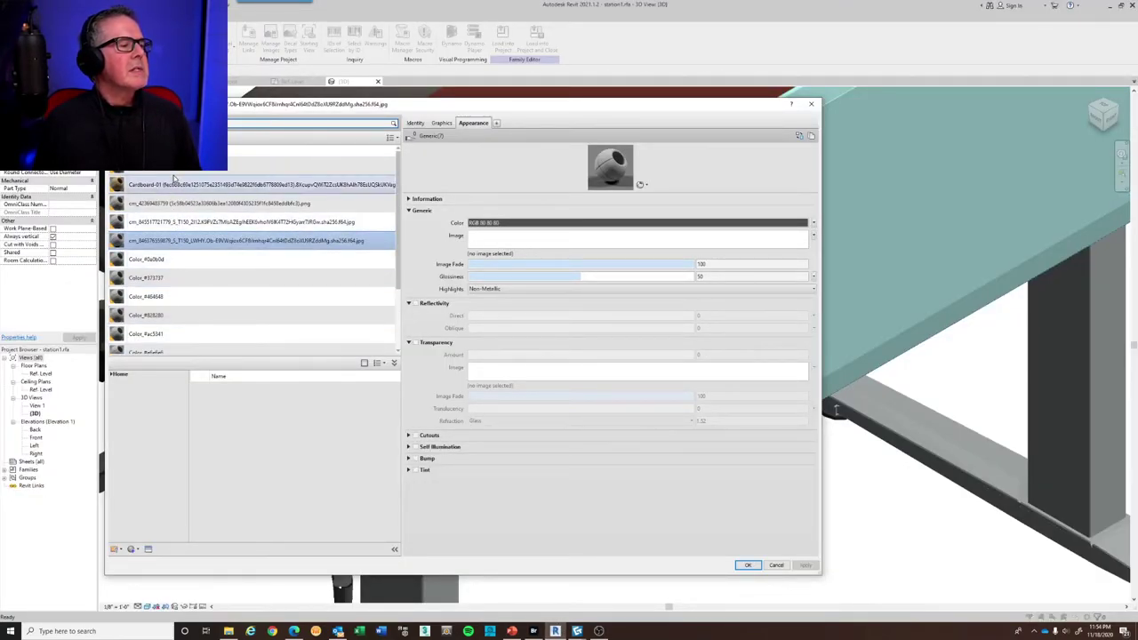
pyautogui.click(171, 228)
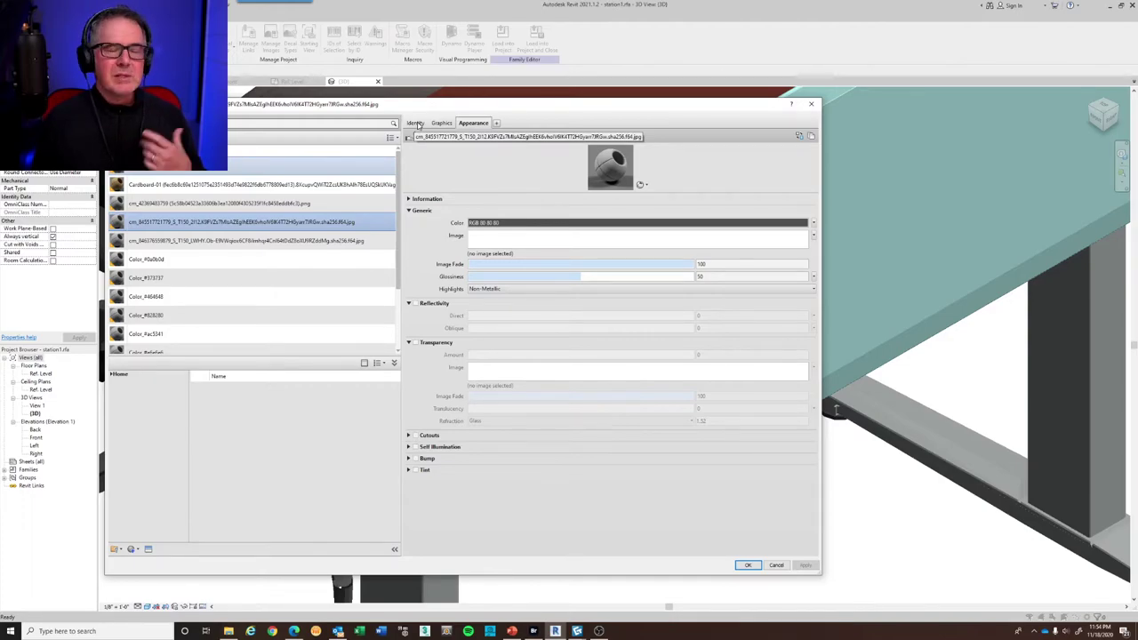
pyautogui.click(417, 123)
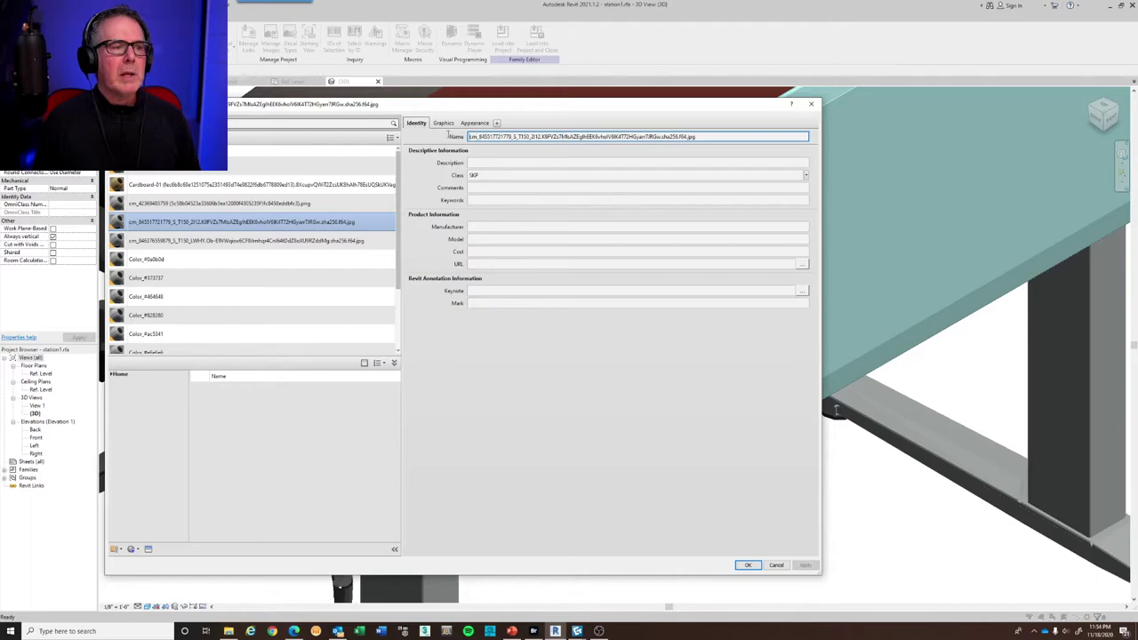
pyautogui.tripleClick(729, 136)
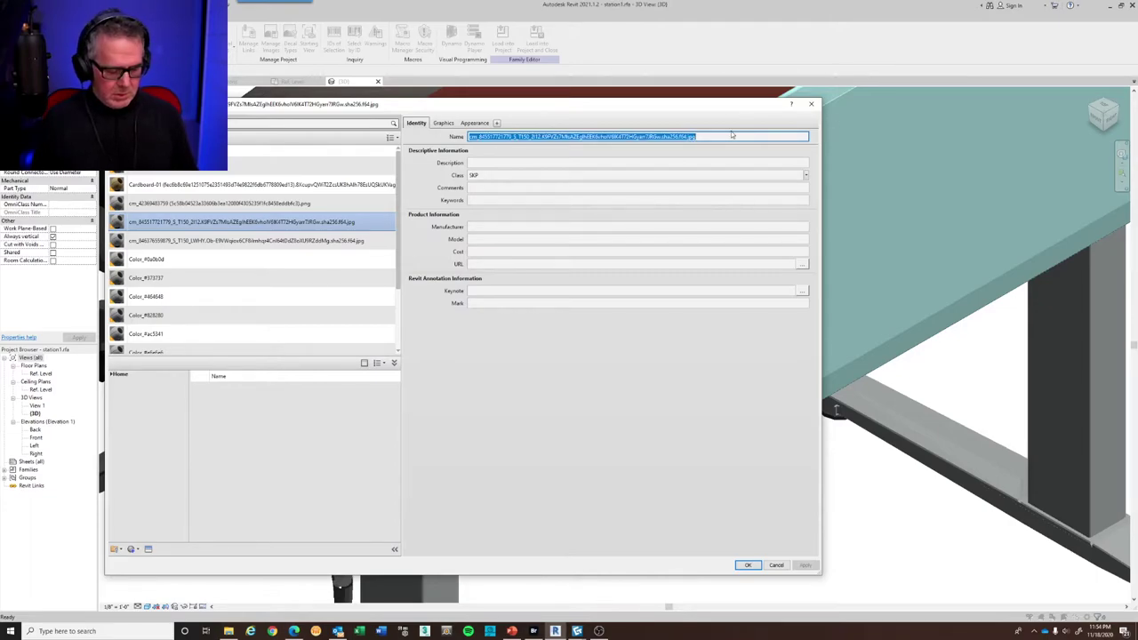
pyautogui.click(474, 122)
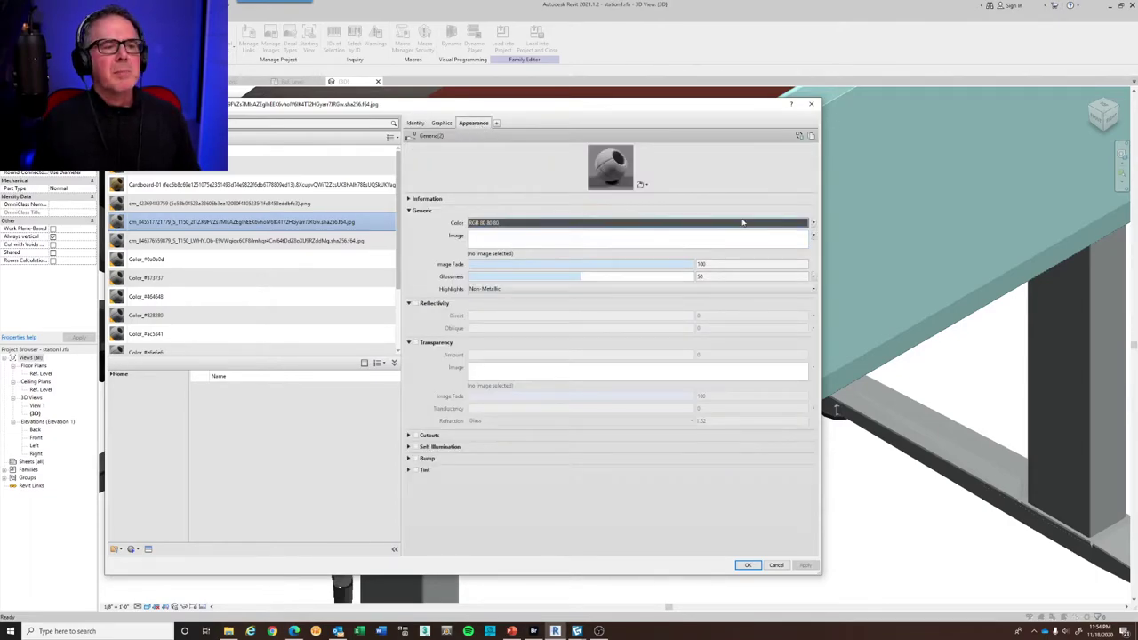
pyautogui.click(812, 236)
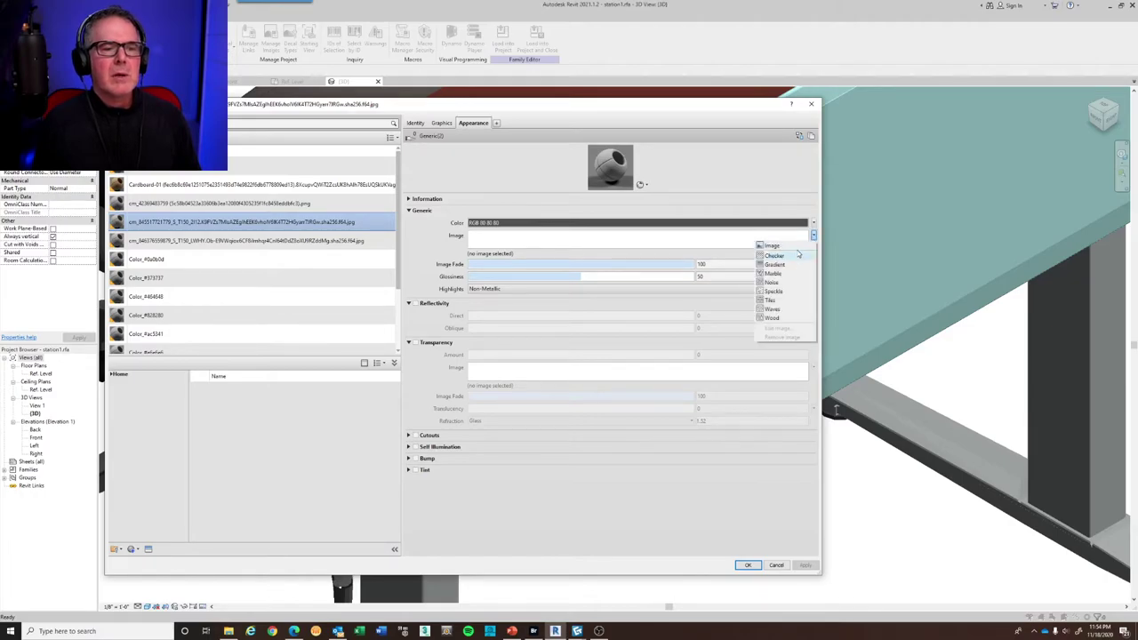
# Load the teal fabric jpg as the material's appearance image
pyautogui.click(798, 250)
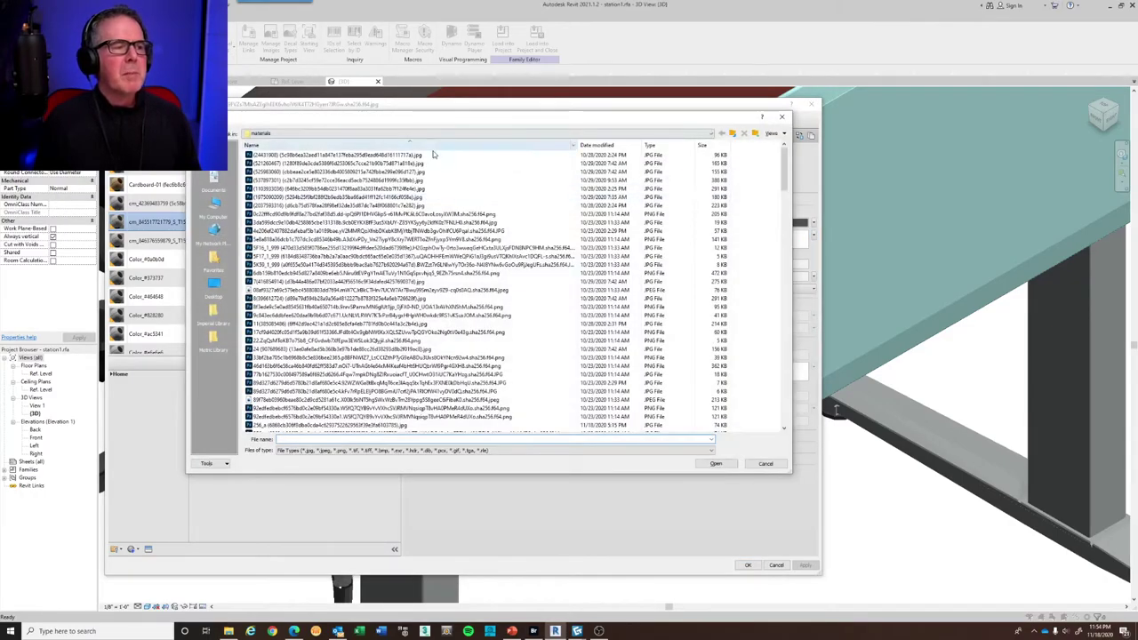
pyautogui.click(318, 442)
pyautogui.hotkey('ctrl', 'v')
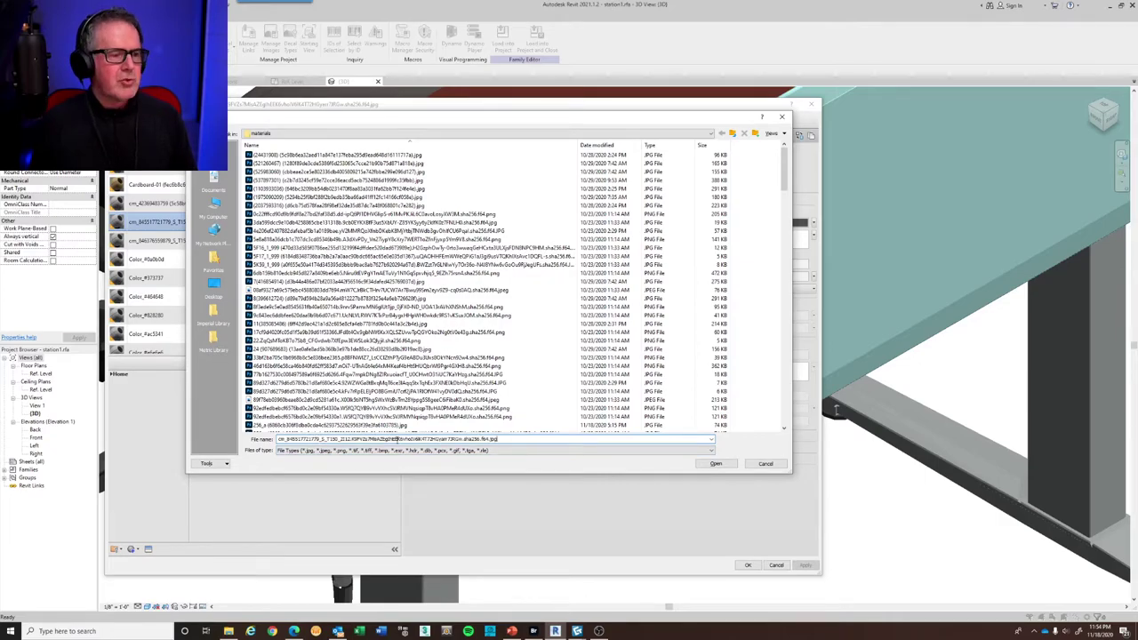
pyautogui.click(717, 464)
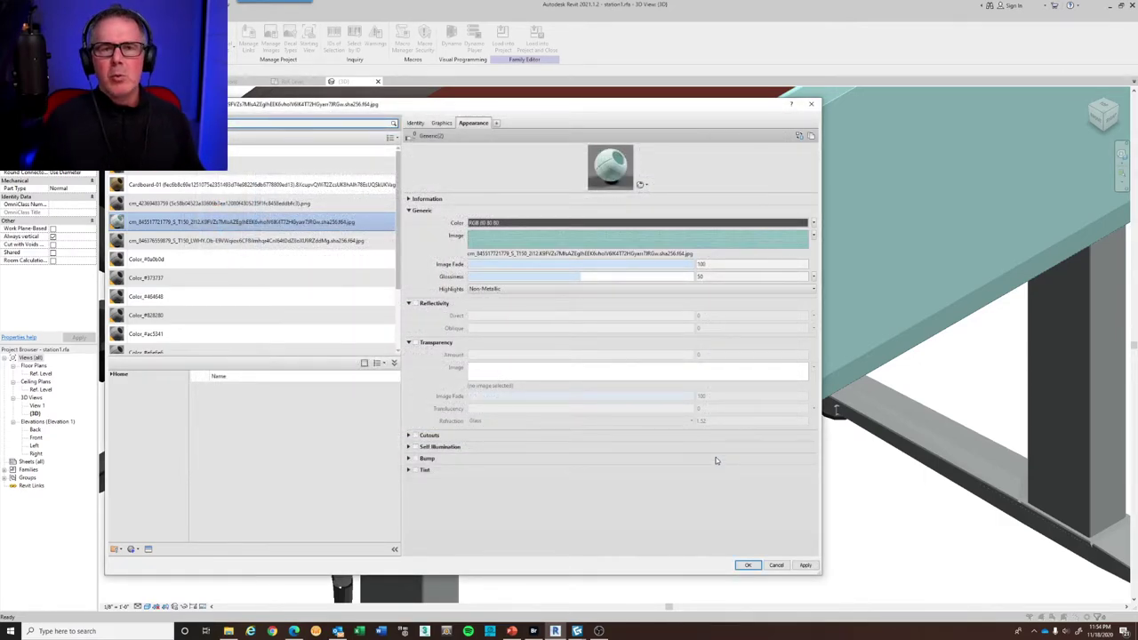
# Enlarge the material preview and choose Edit Image for the fabric texture
pyautogui.moveTo(564, 201); pyautogui.dragTo(594, 367)
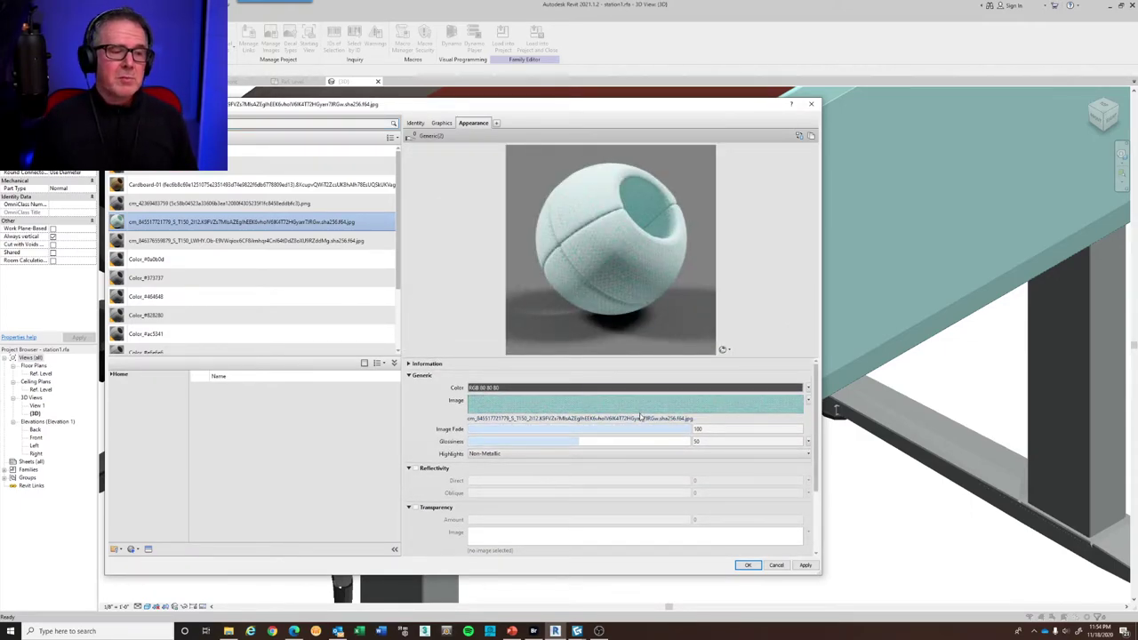
pyautogui.moveTo(699, 417)
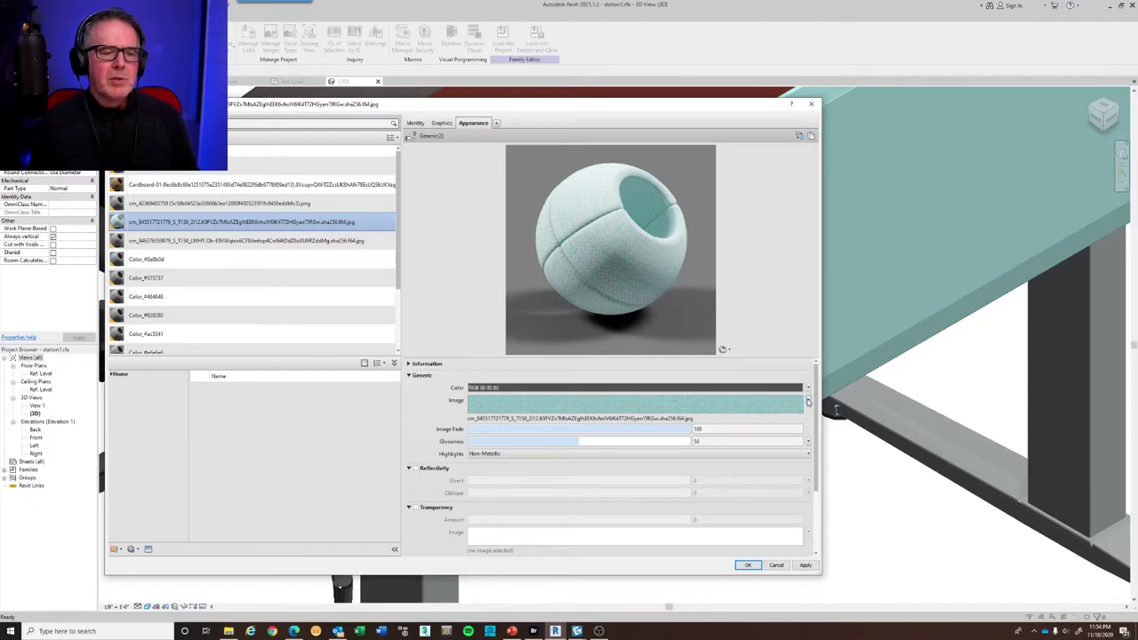
pyautogui.click(808, 401)
pyautogui.click(773, 493)
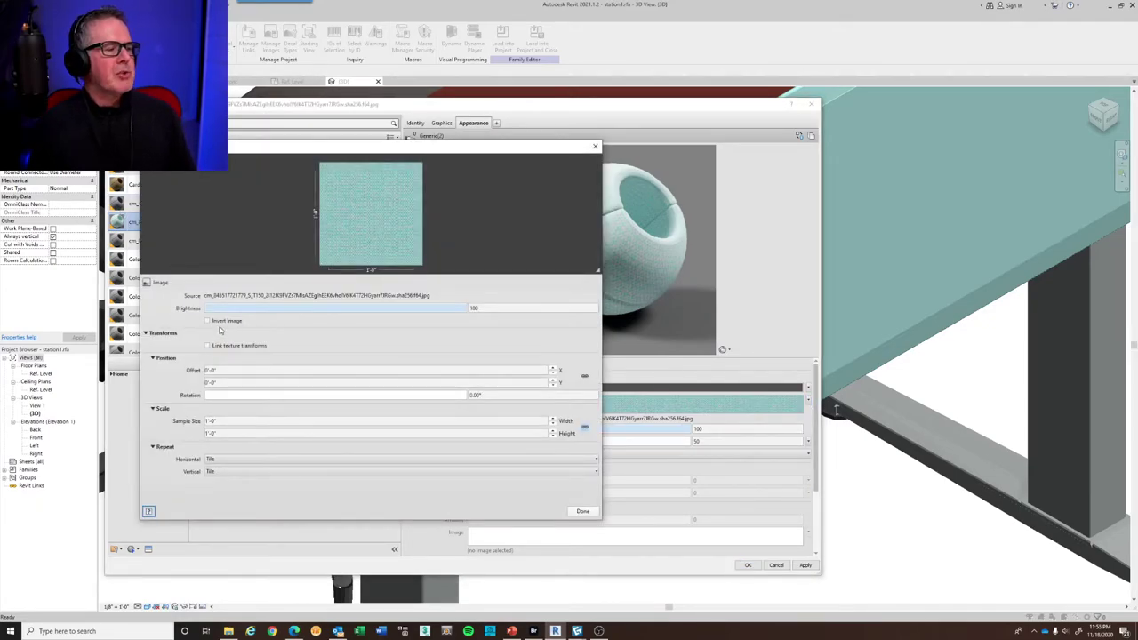
# Change the fabric texture's Brightness from 100 to 50 in the Texture Editor
pyautogui.click(472, 308)
pyautogui.doubleClick(483, 308)
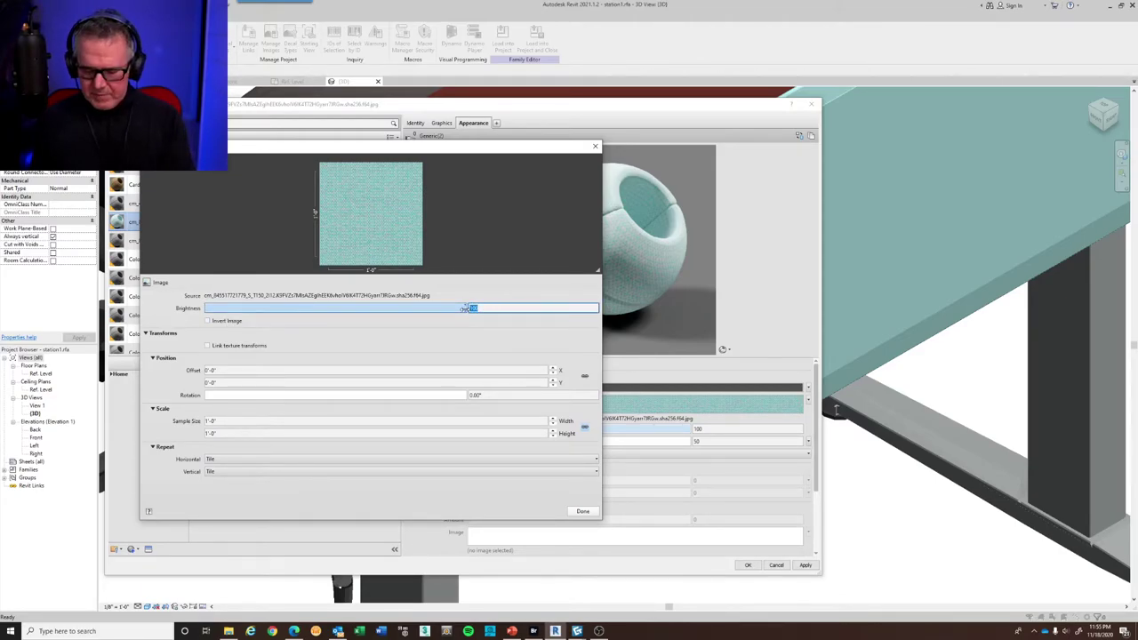
pyautogui.write('50')
pyautogui.press('Return')
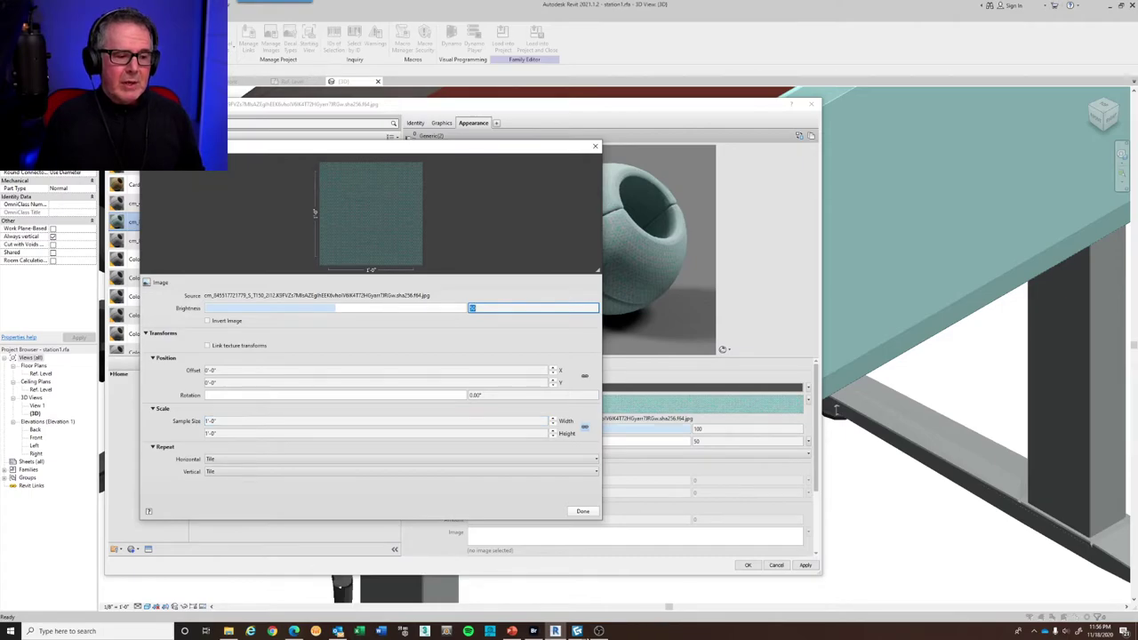
pyautogui.moveTo(578, 632)
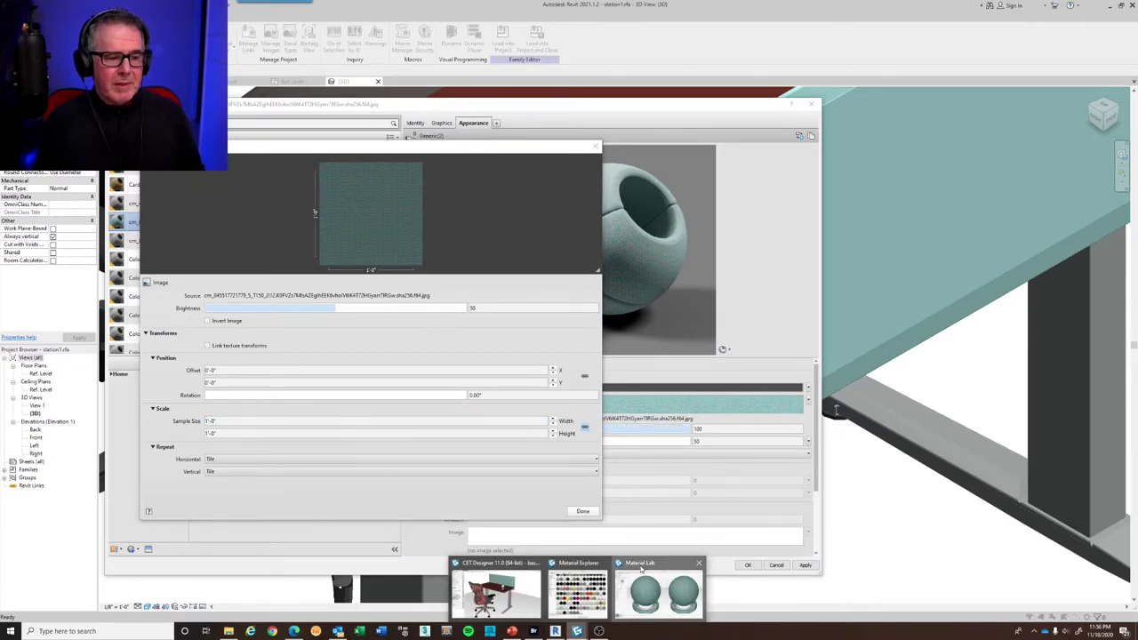
pyautogui.click(660, 587)
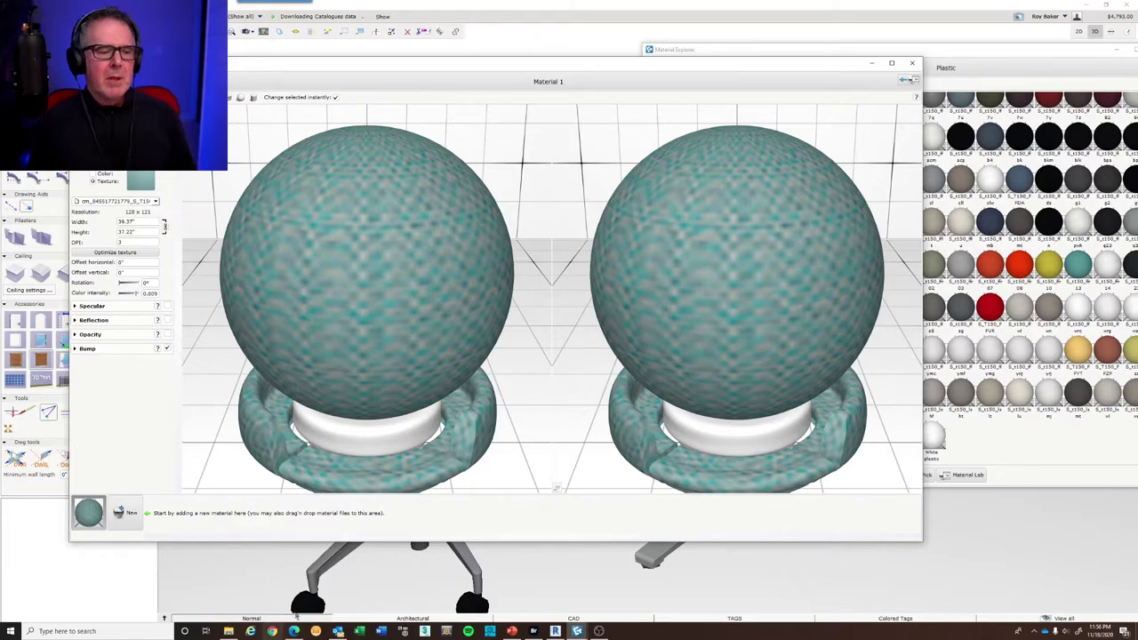
pyautogui.hotkey('alt', 'Tab')
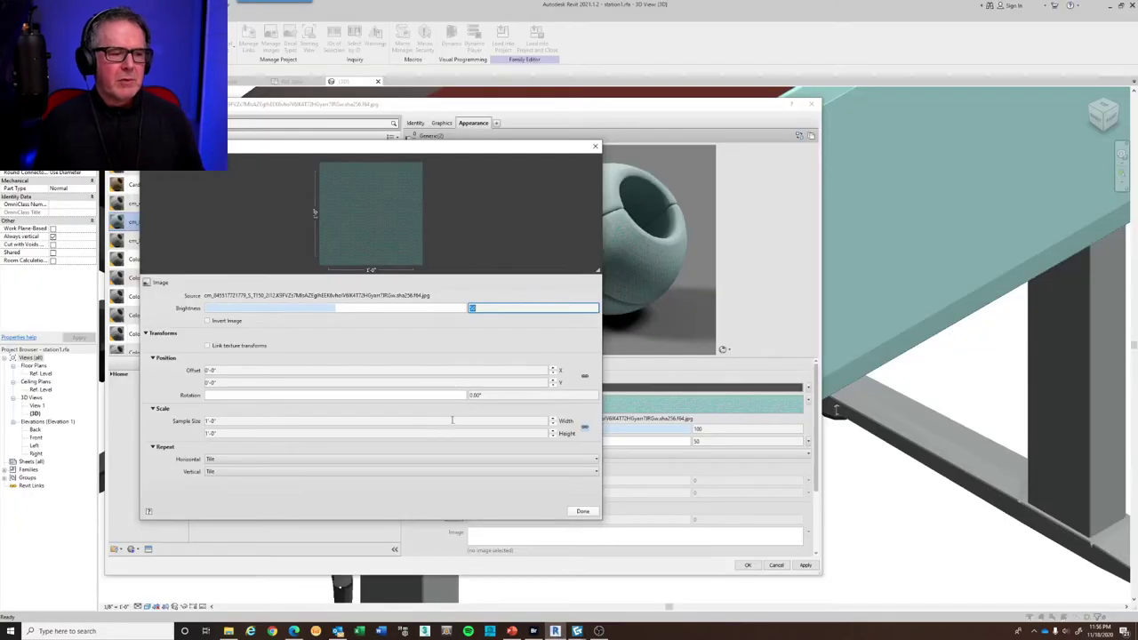
# Set the texture sample width and height to 5", close the editor, and apply
pyautogui.click(234, 421)
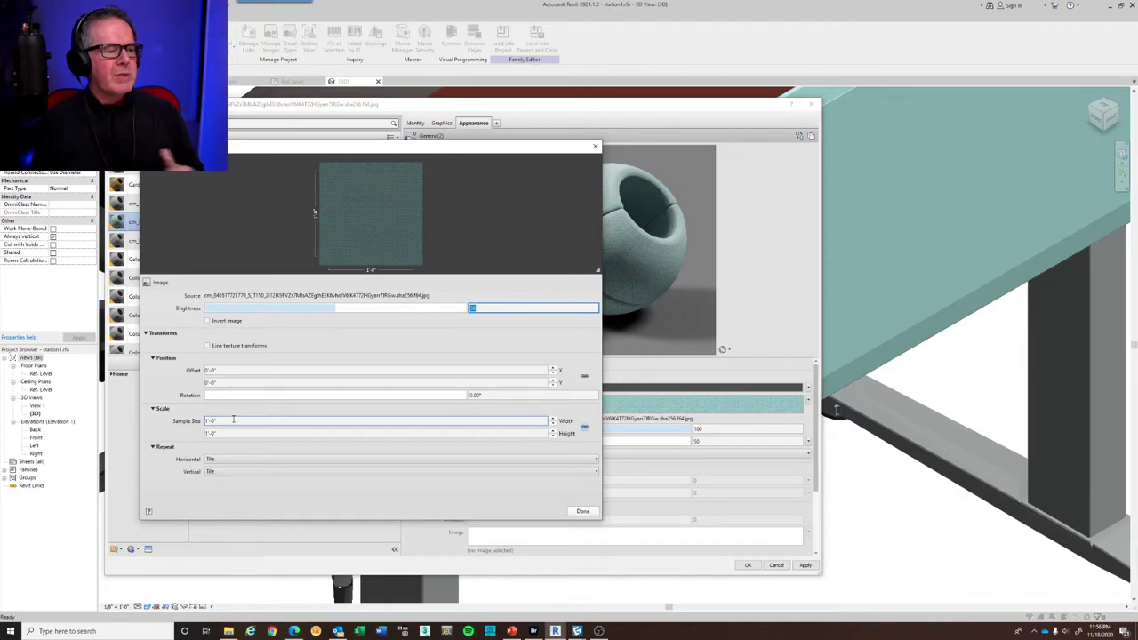
pyautogui.doubleClick(236, 422)
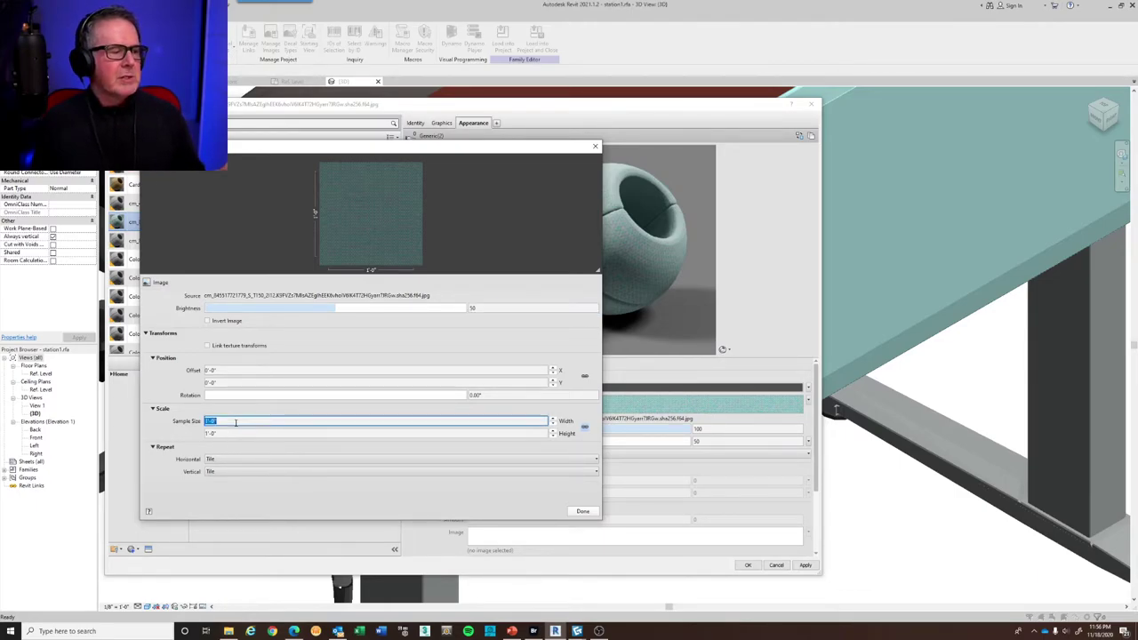
pyautogui.write('5"')
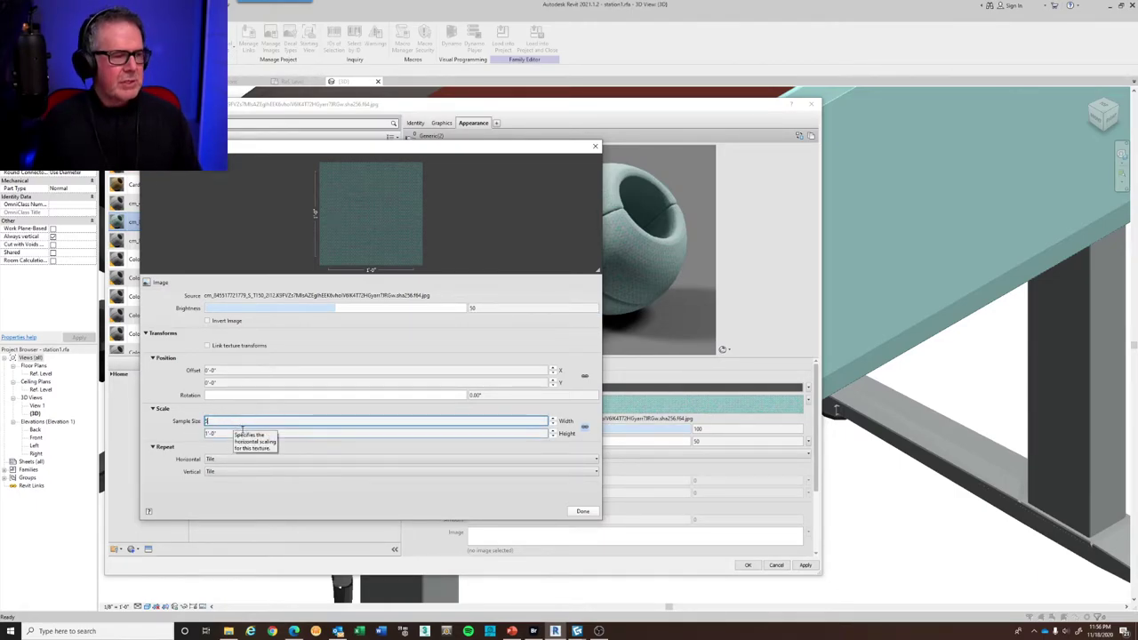
pyautogui.doubleClick(239, 433)
pyautogui.write('5"')
pyautogui.doubleClick(241, 421)
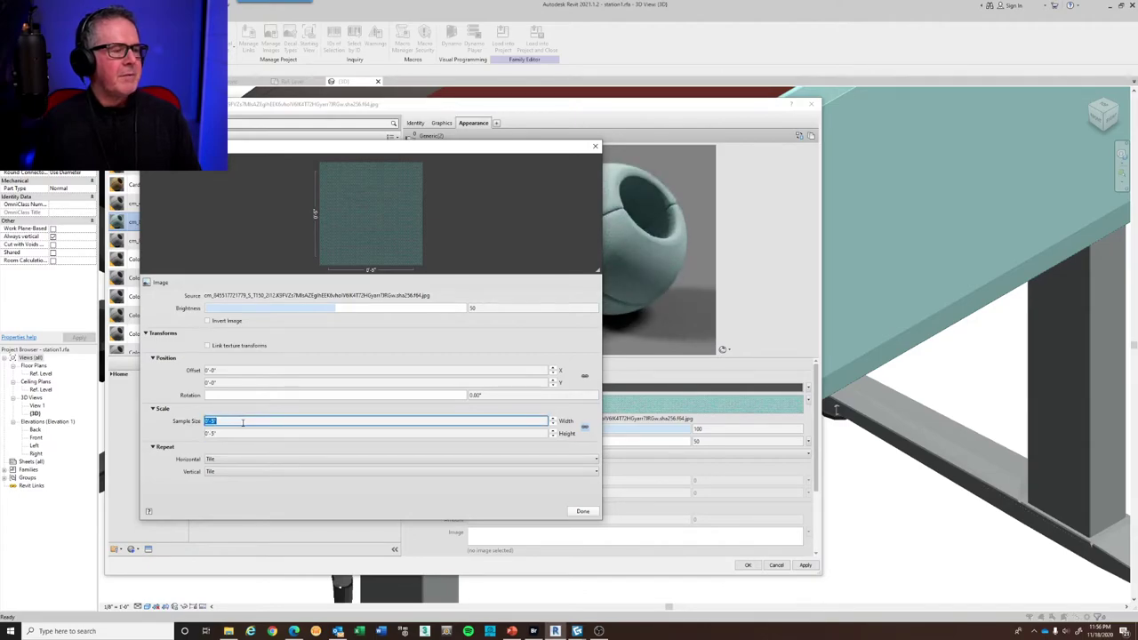
pyautogui.click(580, 512)
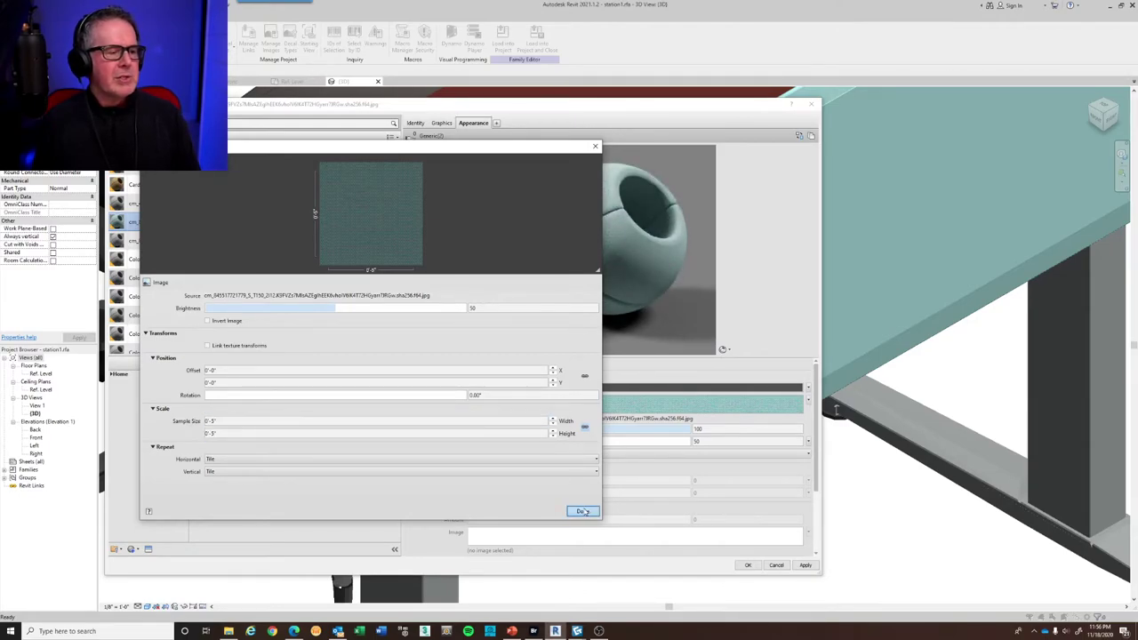
pyautogui.click(804, 566)
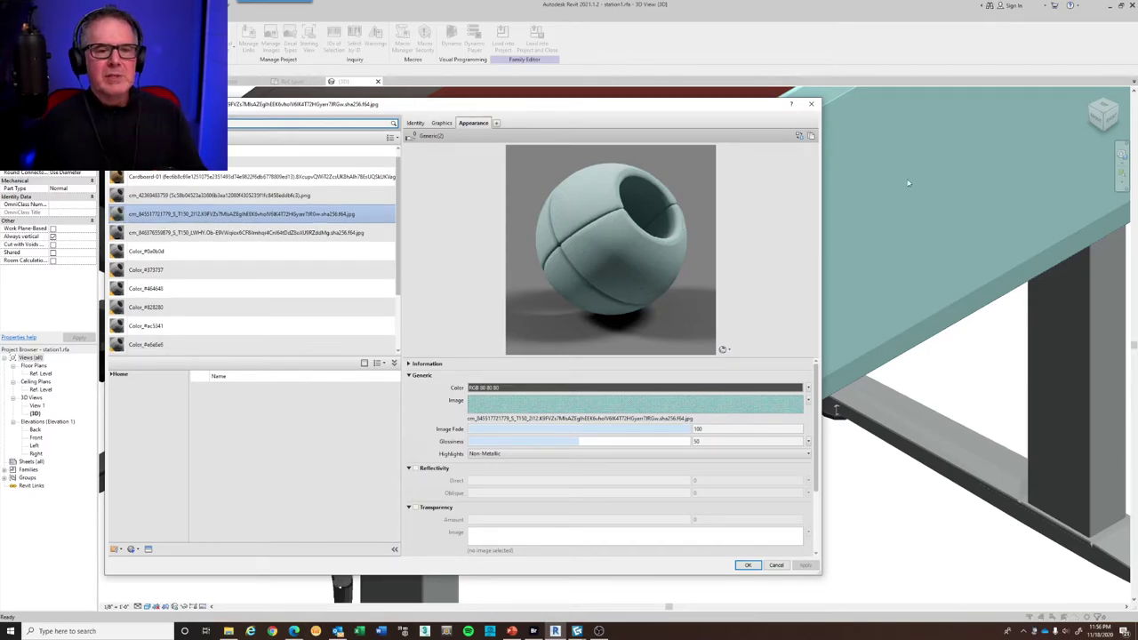
# Switch the 3D view to the Realistic visual style and centre the fabric panel
pyautogui.click(748, 565)
pyautogui.click(147, 607)
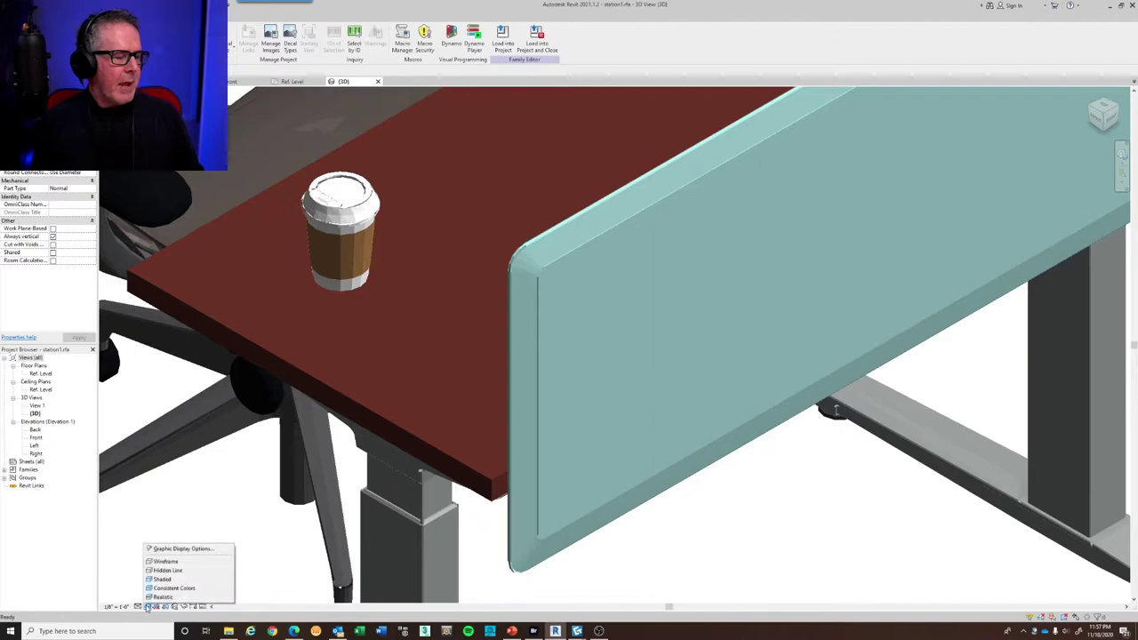
pyautogui.click(185, 592)
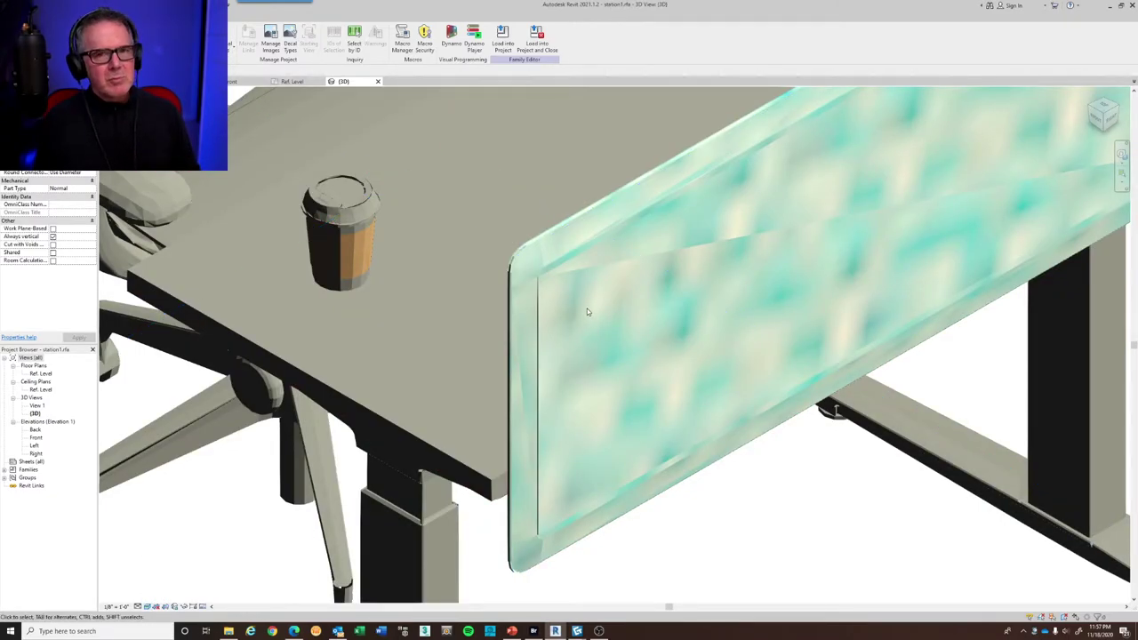
pyautogui.scroll(2, 587, 312)
pyautogui.moveTo(592, 314); pyautogui.dragTo(473, 338, button='middle')
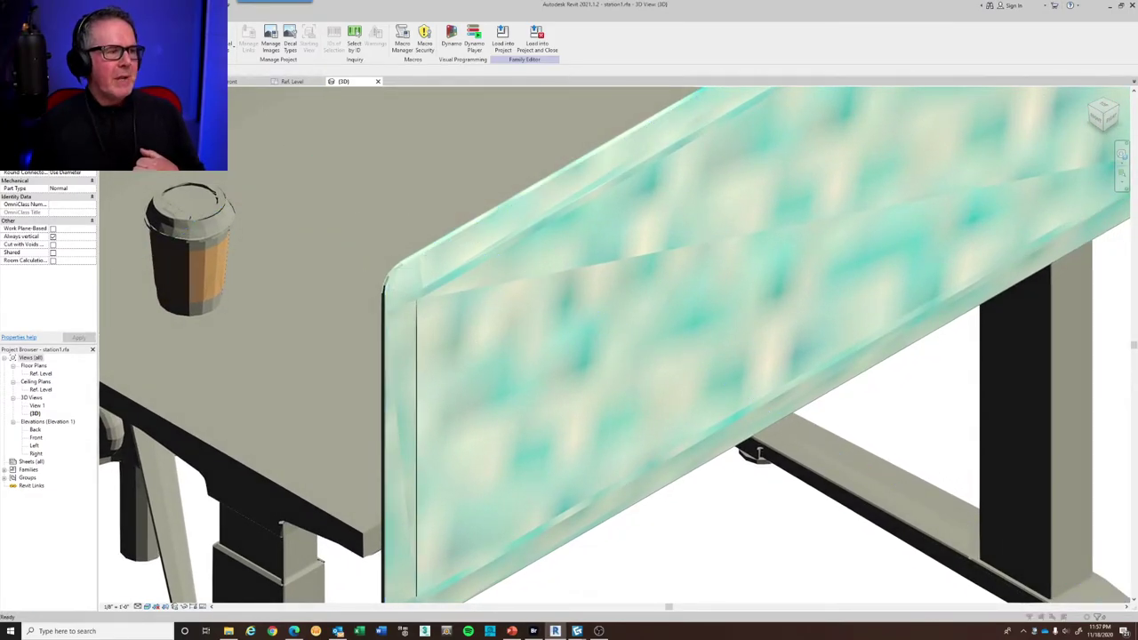
# Reopen the Material Browser with the MAT command
pyautogui.press('m')
pyautogui.press('a')
pyautogui.press('t')
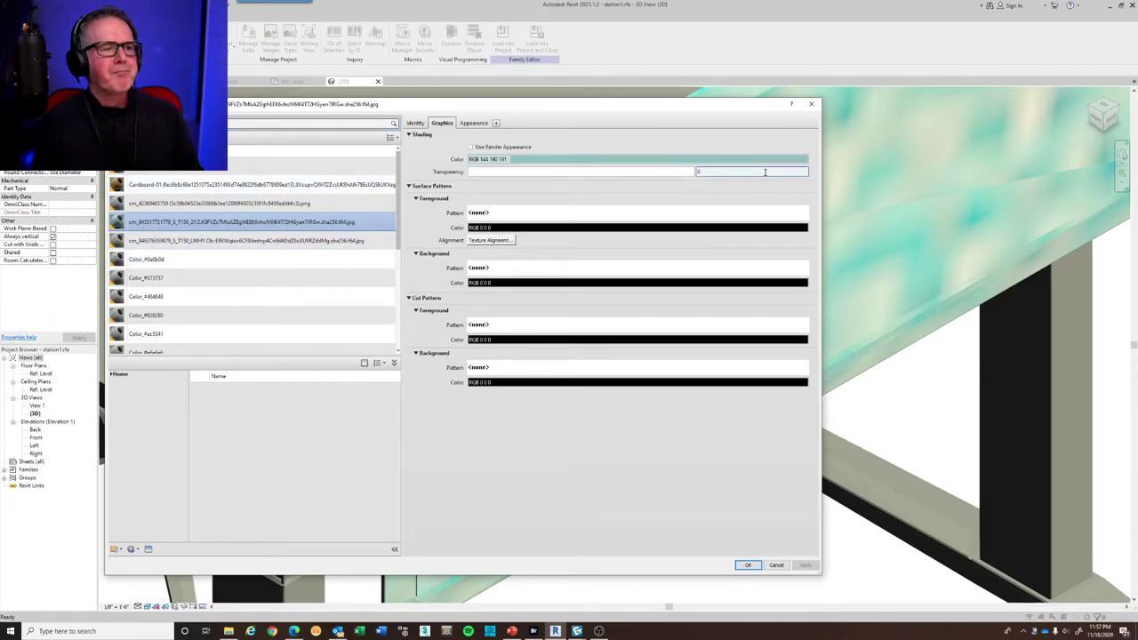
# Open the fabric material's image in the Texture Editor from the Appearance tab
pyautogui.click(474, 123)
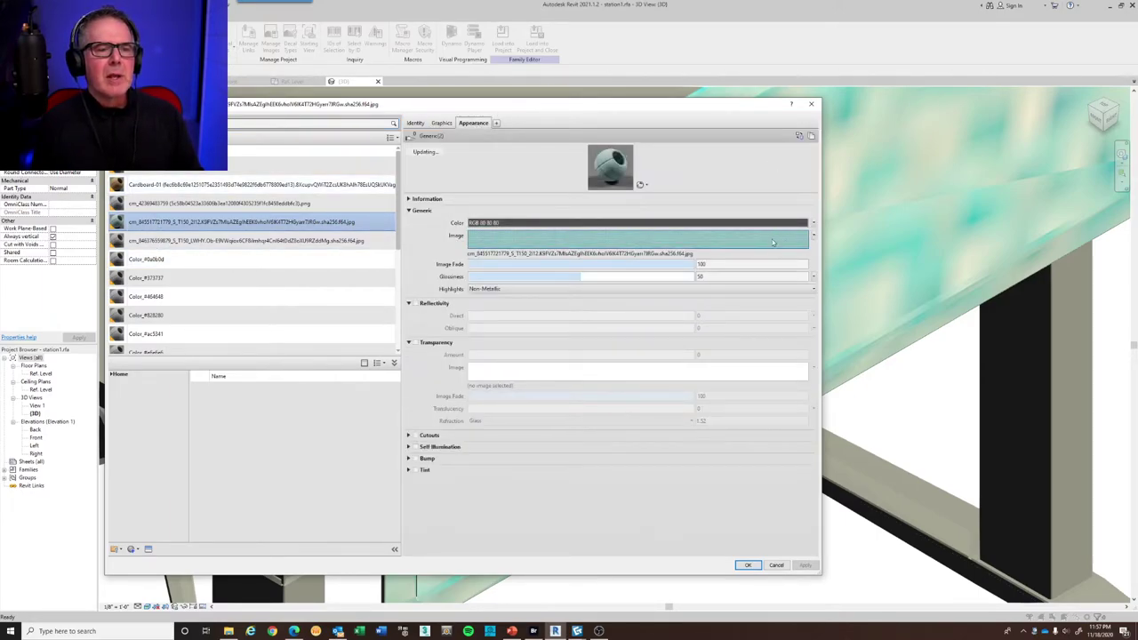
pyautogui.click(814, 235)
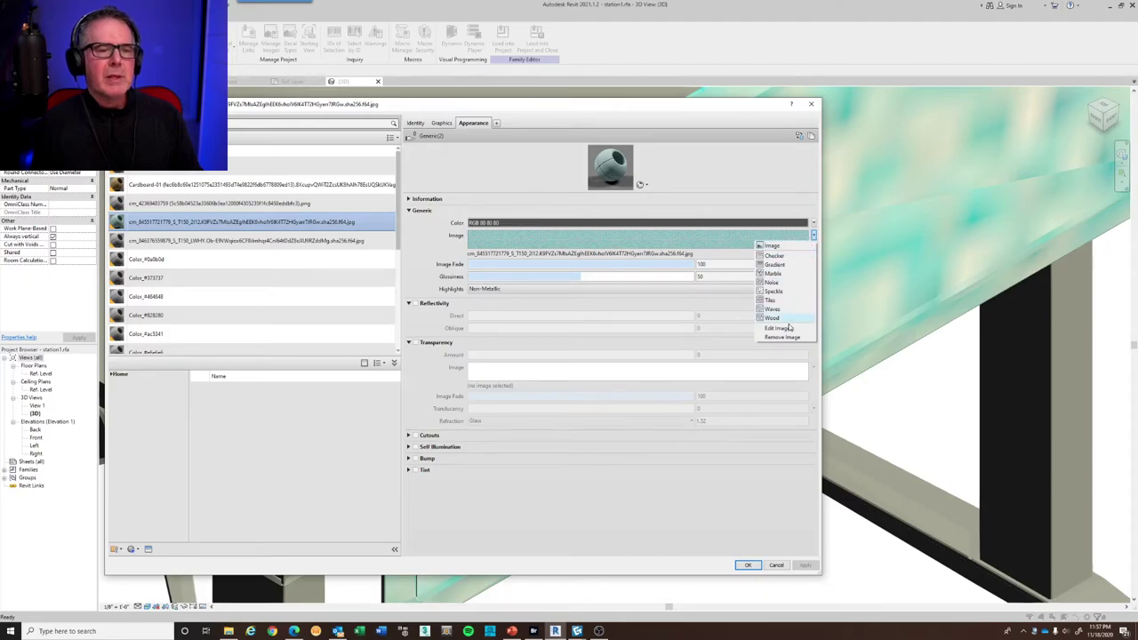
pyautogui.click(683, 255)
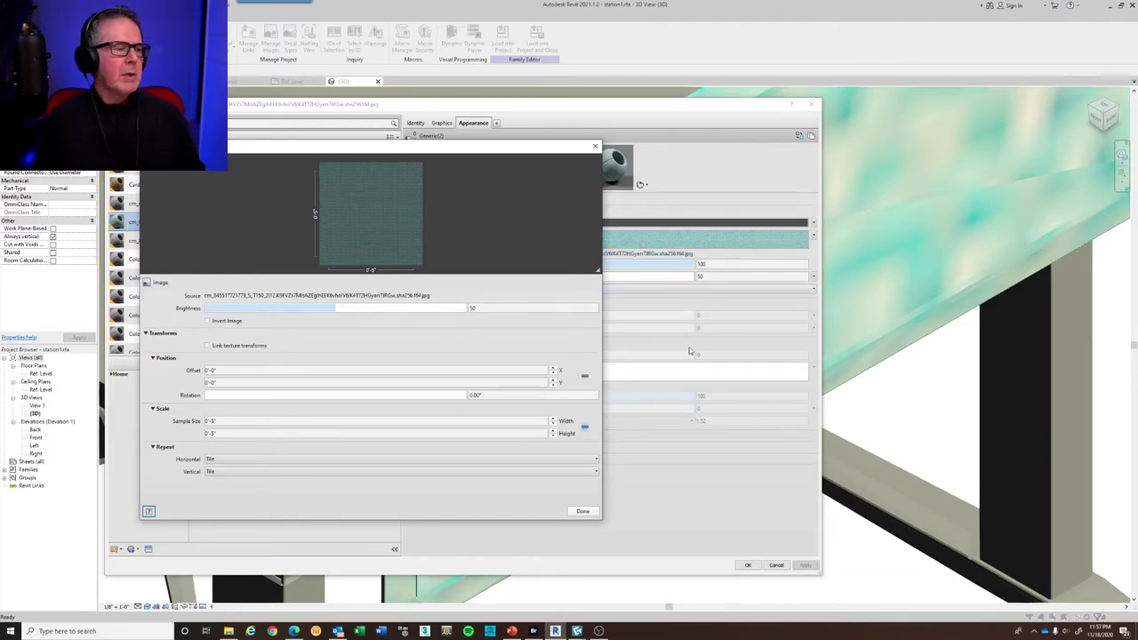
# Set the fabric texture sample size to 0'-1/4" and apply it to the material
pyautogui.click(234, 421)
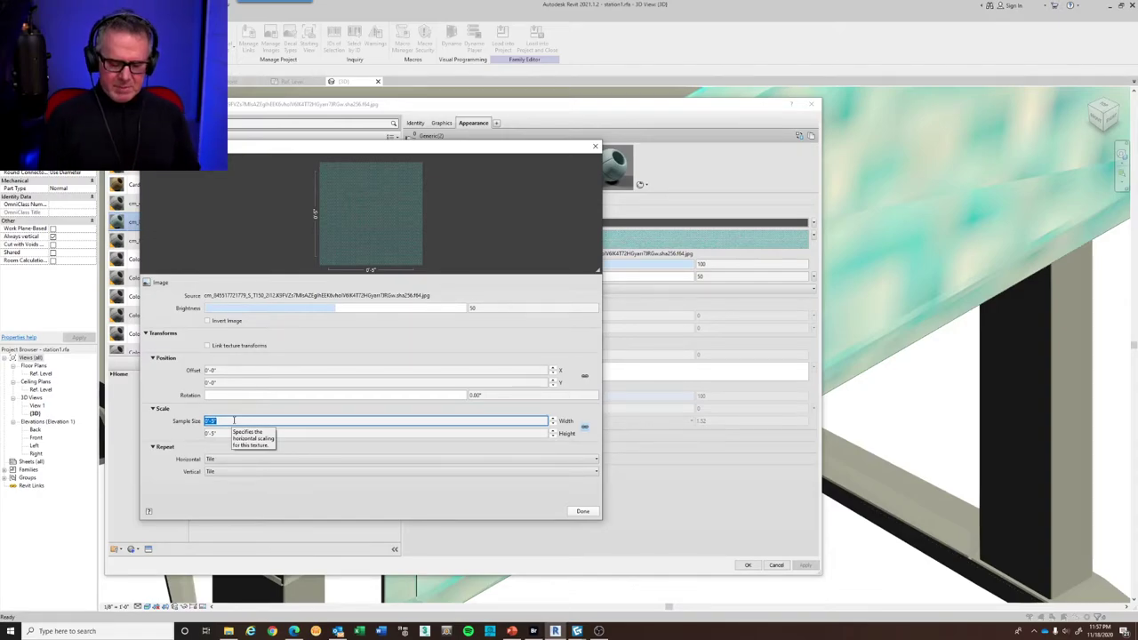
pyautogui.write('2')
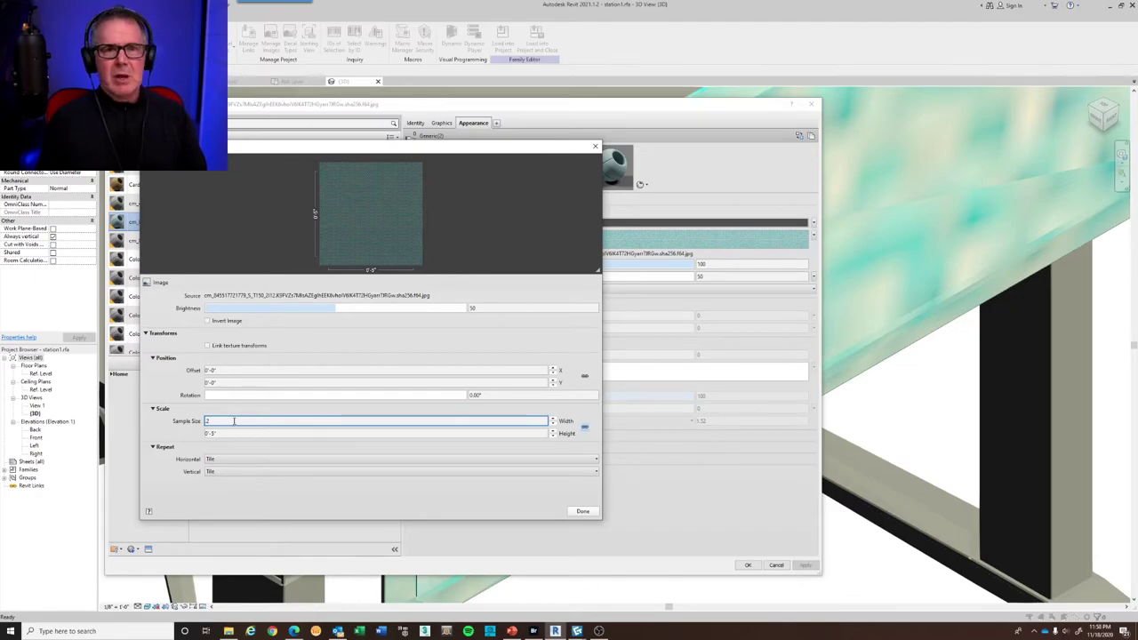
pyautogui.click(232, 433)
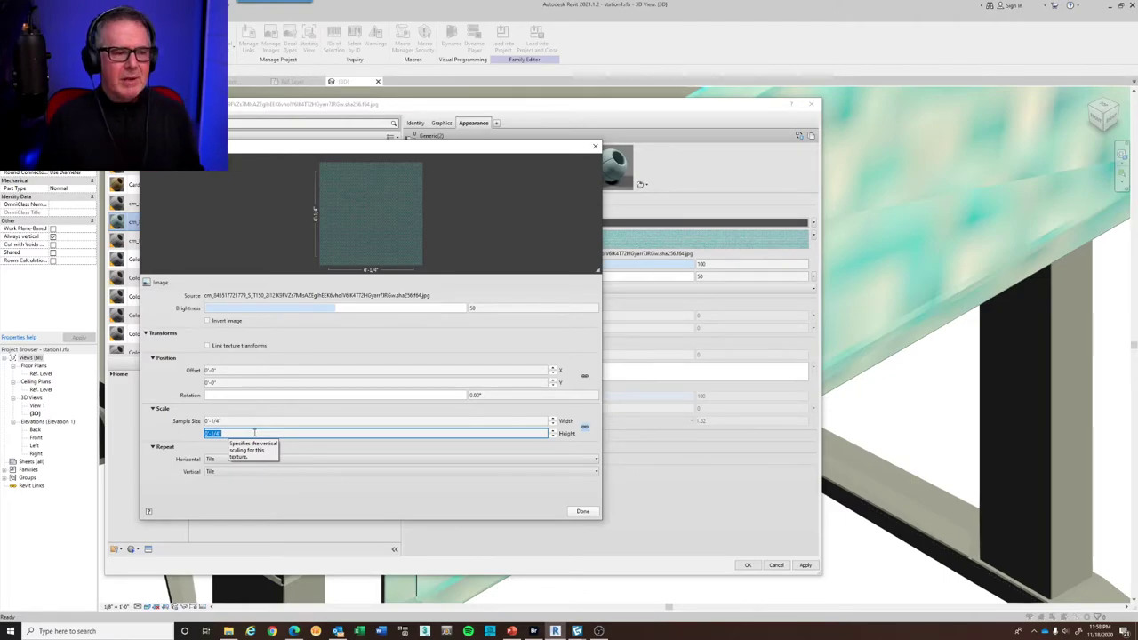
pyautogui.click(583, 511)
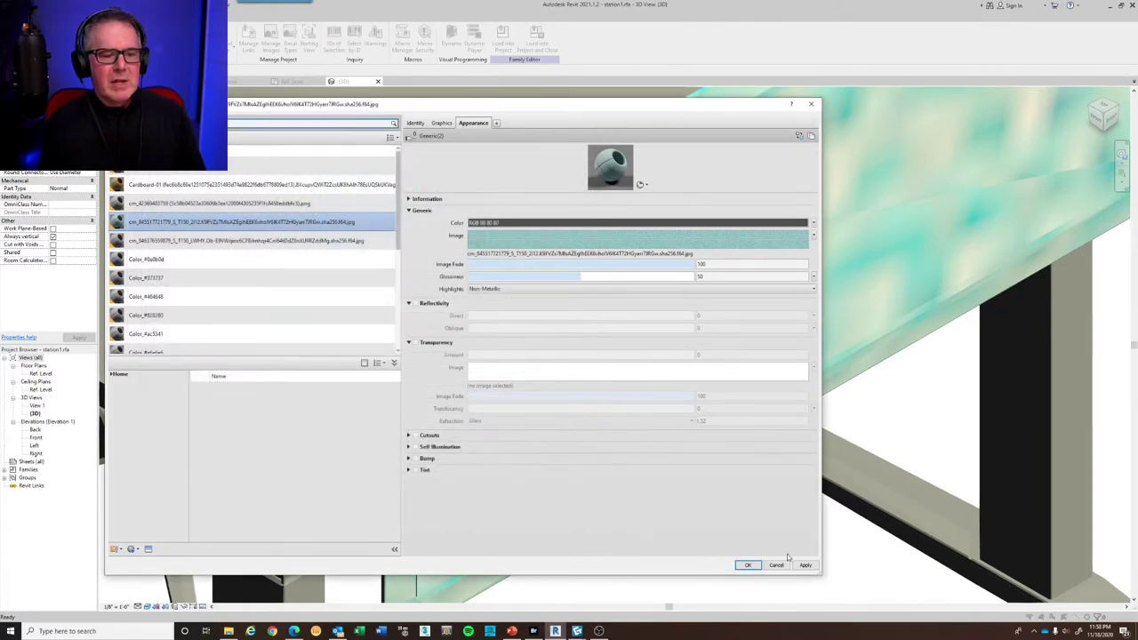
pyautogui.click(805, 565)
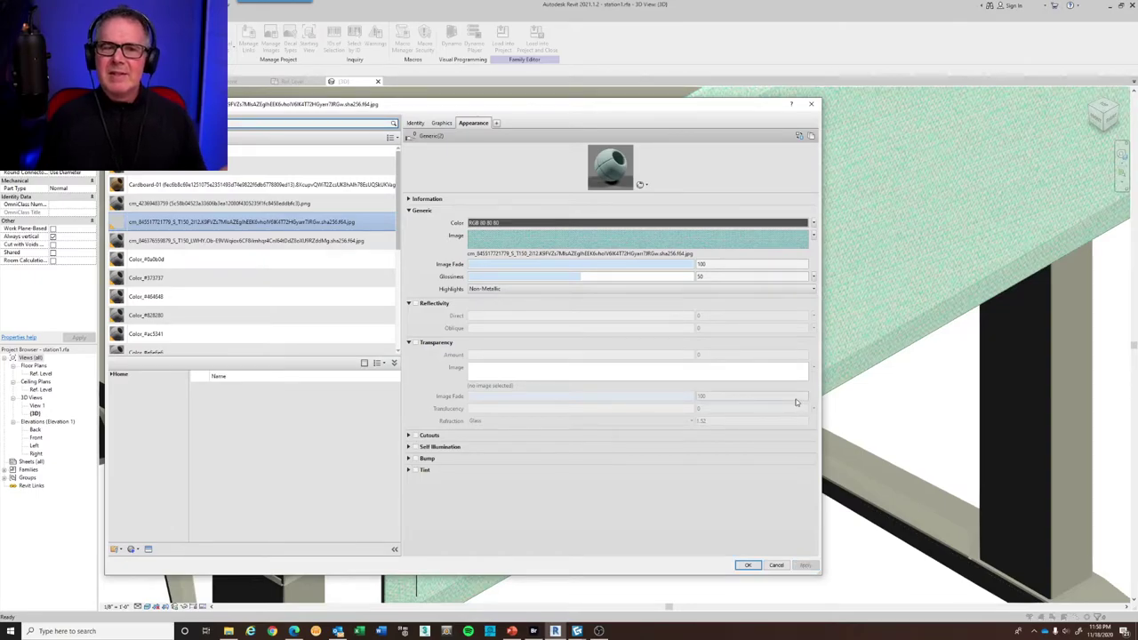
# Verify the fabric texture's 0'-1/4" tiling, then lower its glossiness from 50 to 0
pyautogui.moveTo(718, 113); pyautogui.dragTo(451, 191)
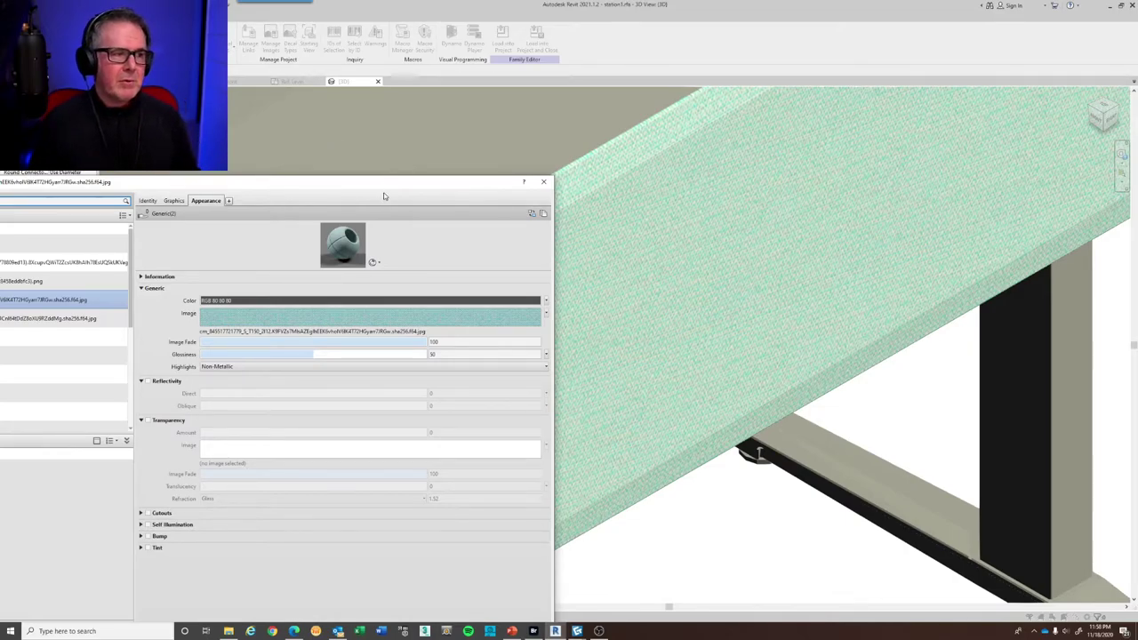
pyautogui.moveTo(383, 184); pyautogui.dragTo(707, 97)
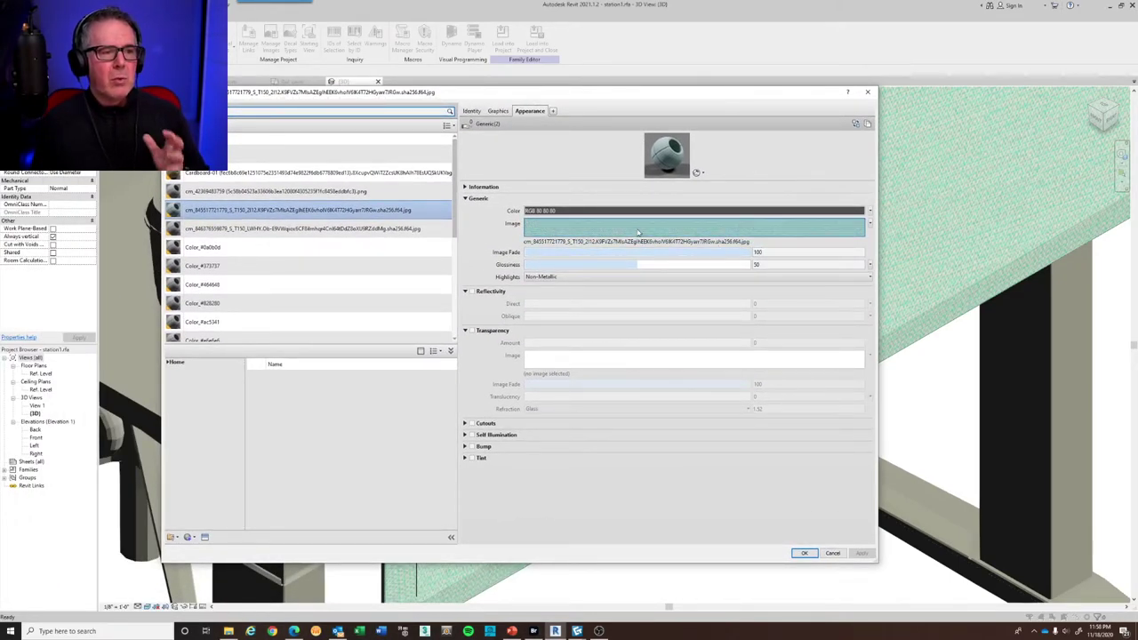
pyautogui.click(871, 227)
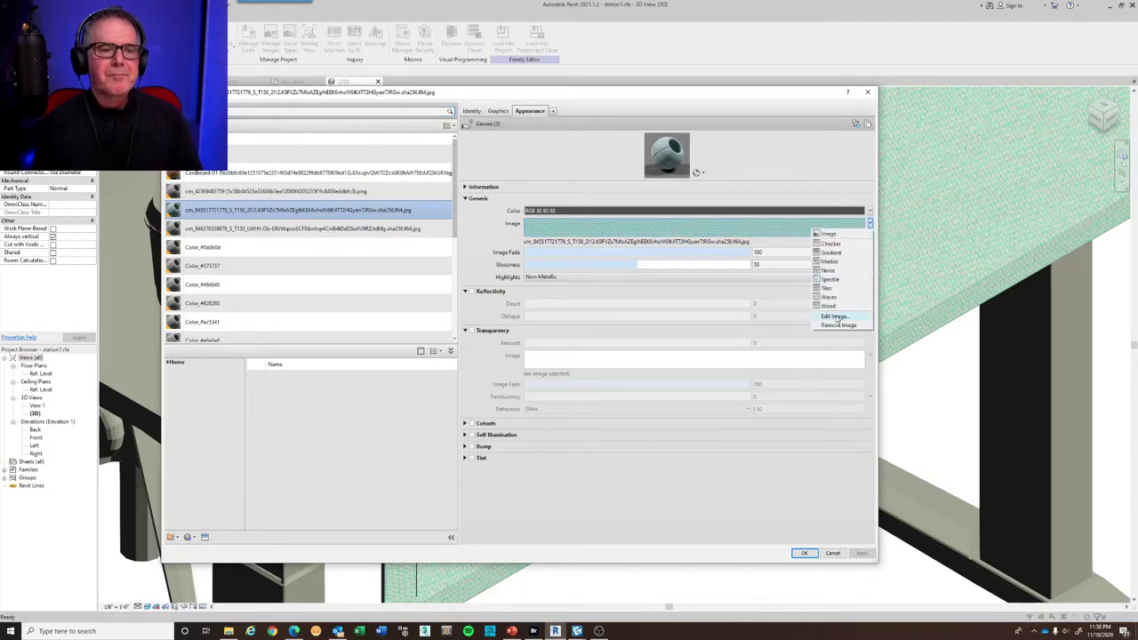
pyautogui.click(840, 322)
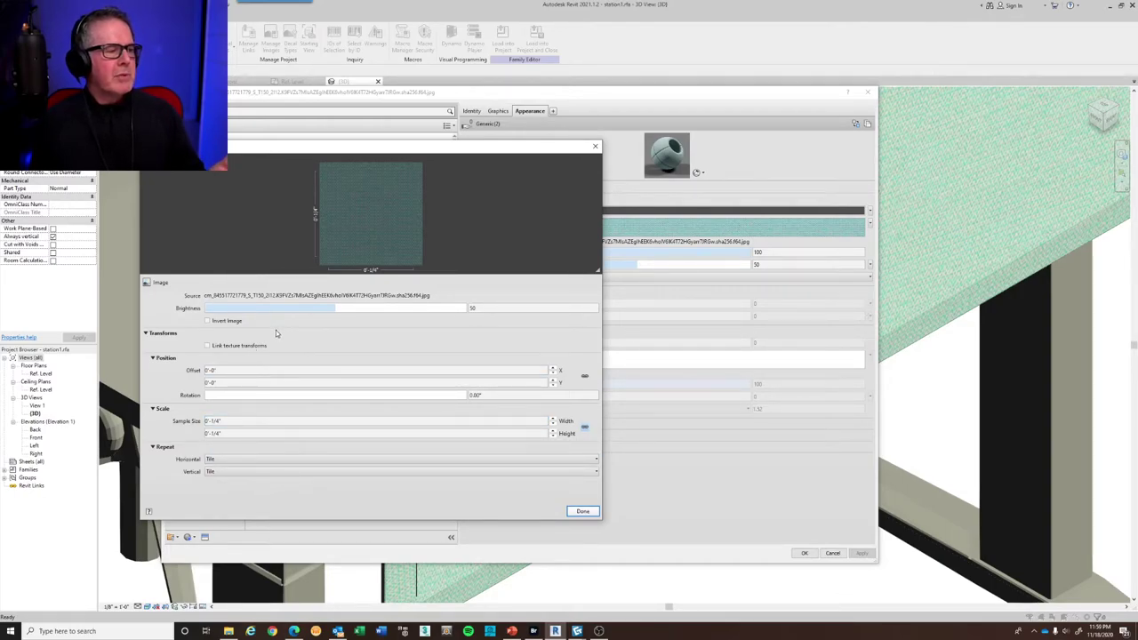
pyautogui.click(582, 512)
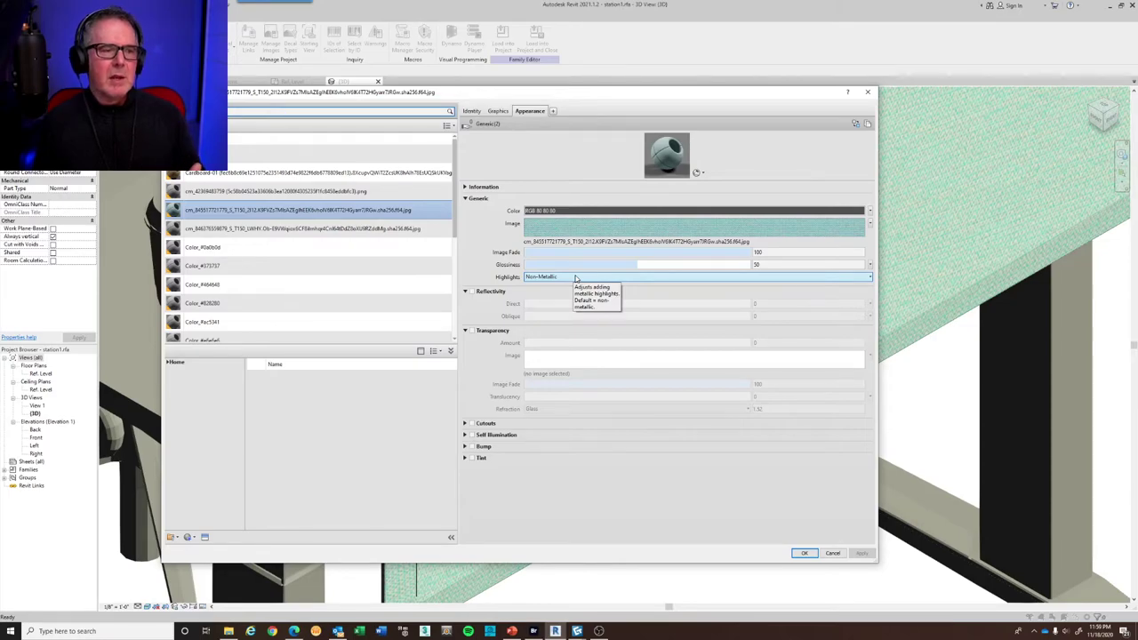
pyautogui.moveTo(637, 266); pyautogui.dragTo(538, 268)
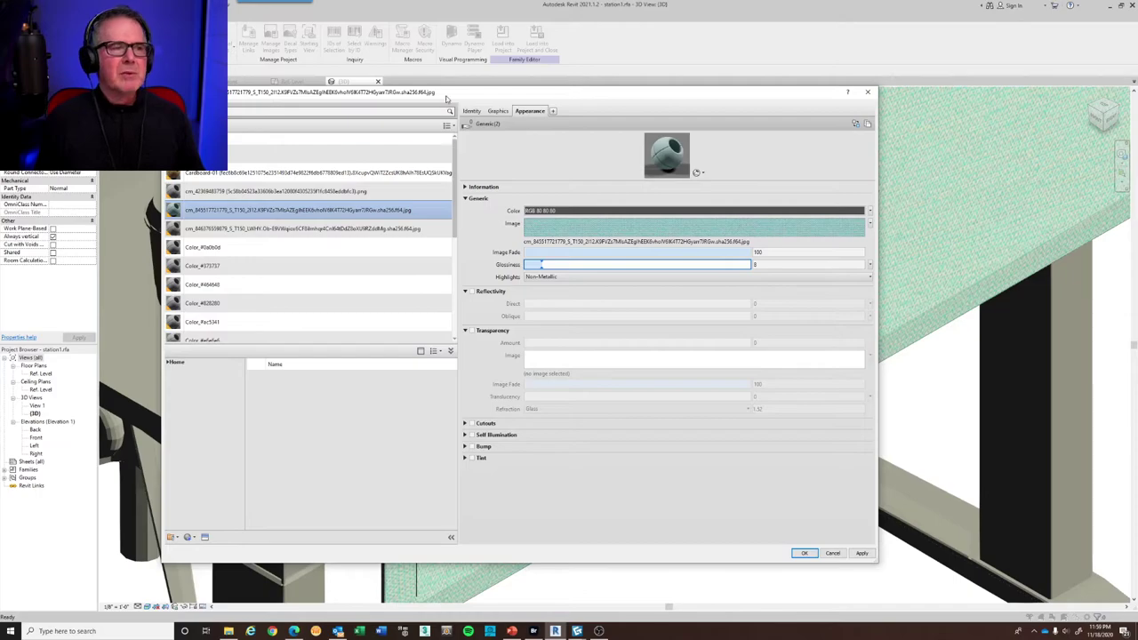
# Replace the fabric material's long file-based name with 'screen fabric' and apply
pyautogui.click(472, 111)
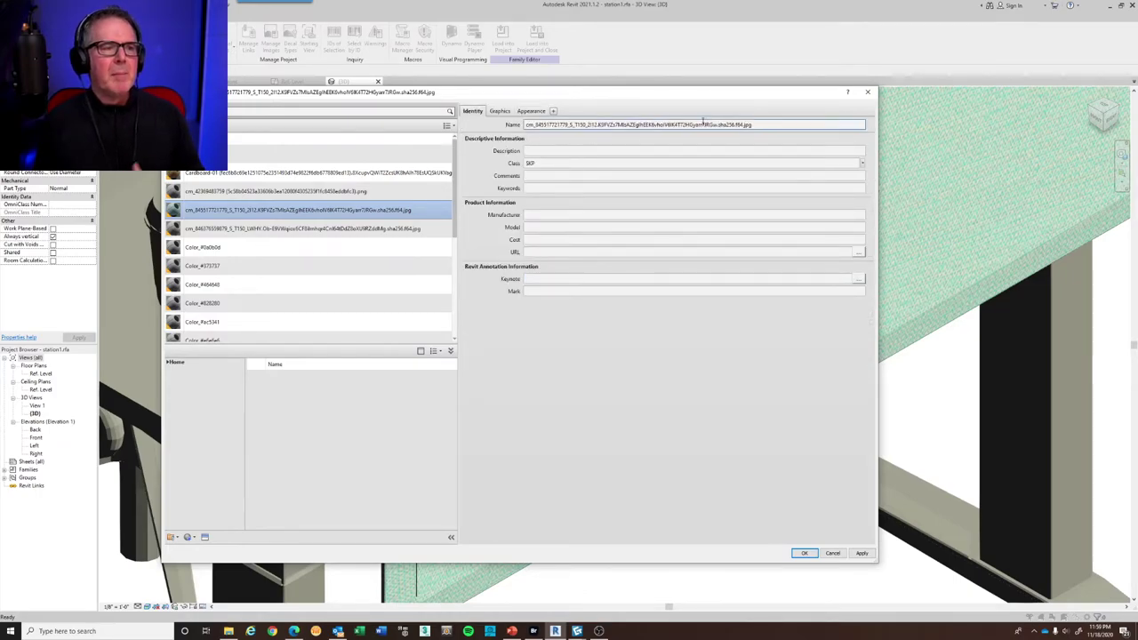
pyautogui.tripleClick(637, 129)
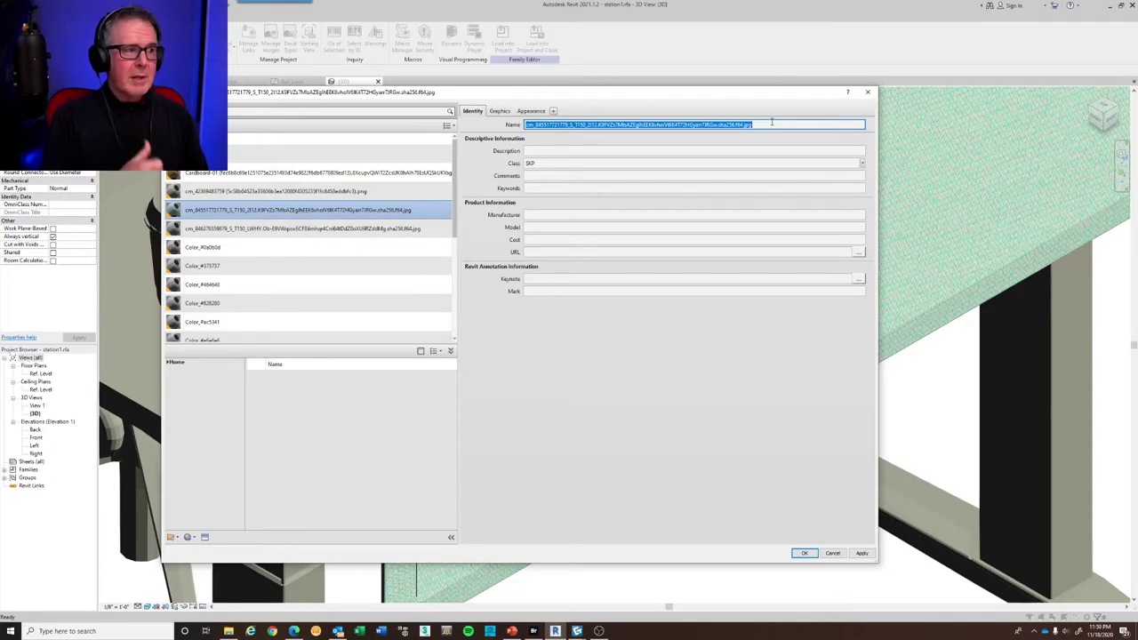
pyautogui.write('screen')
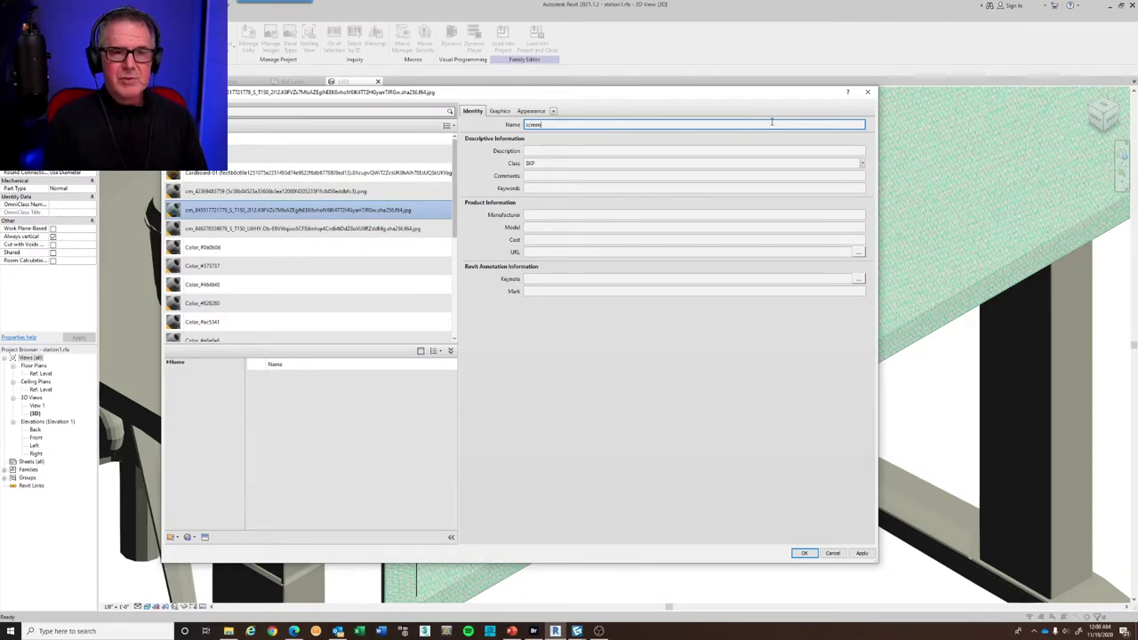
pyautogui.write(' fi')
pyautogui.write('bric')
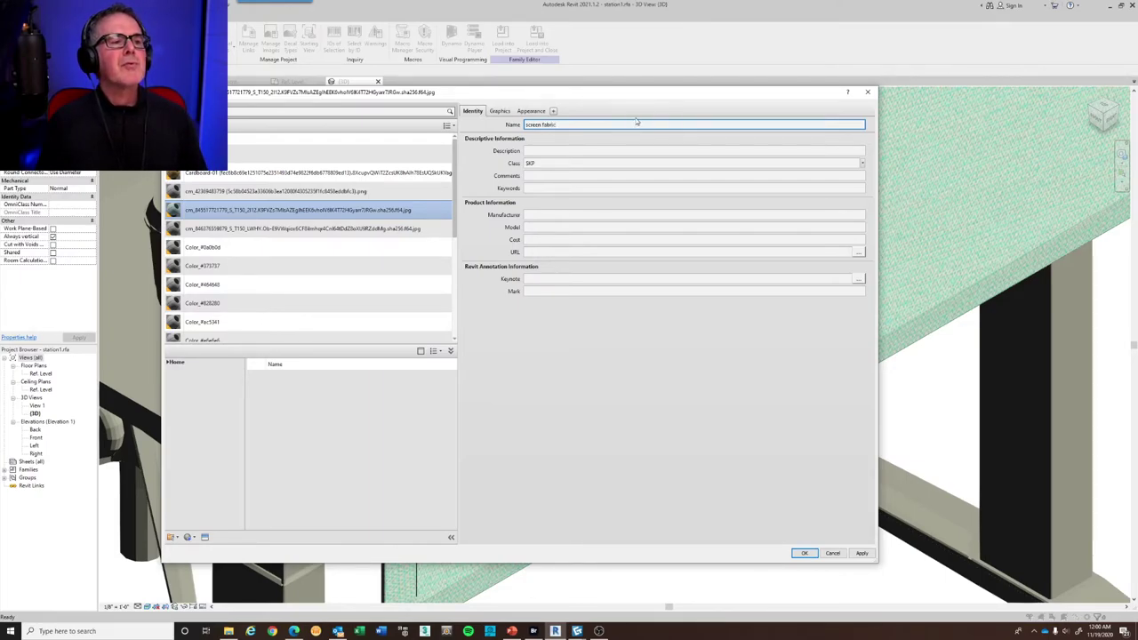
pyautogui.click(863, 552)
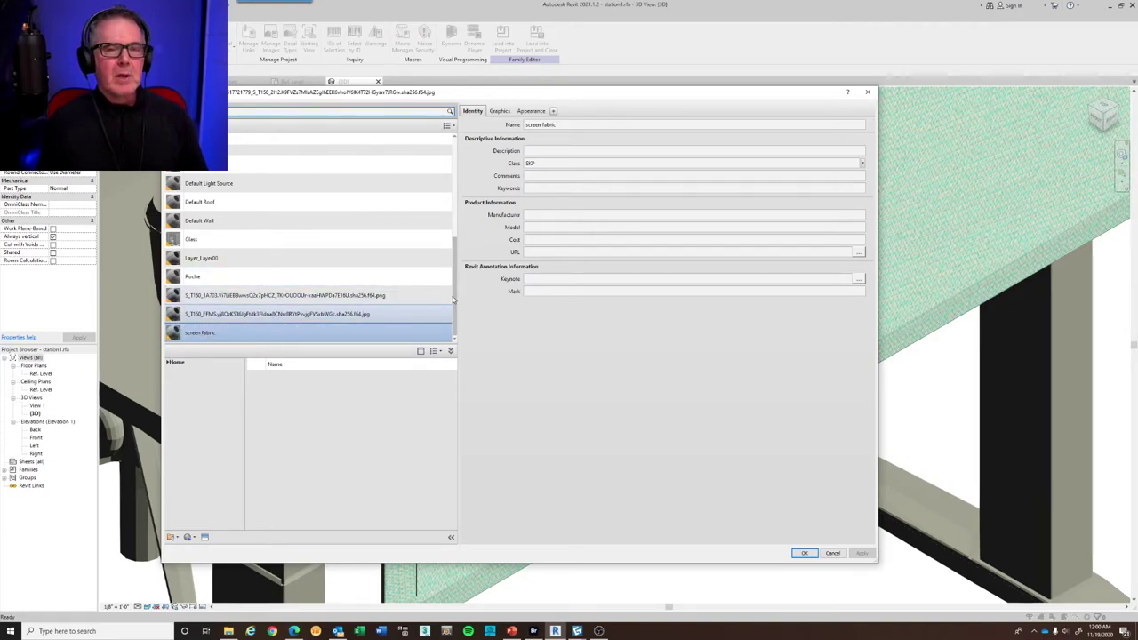
# Trim the Cardboard-01 material's long name down to just 'Cardboard'
pyautogui.moveTo(454, 300); pyautogui.dragTo(448, 182)
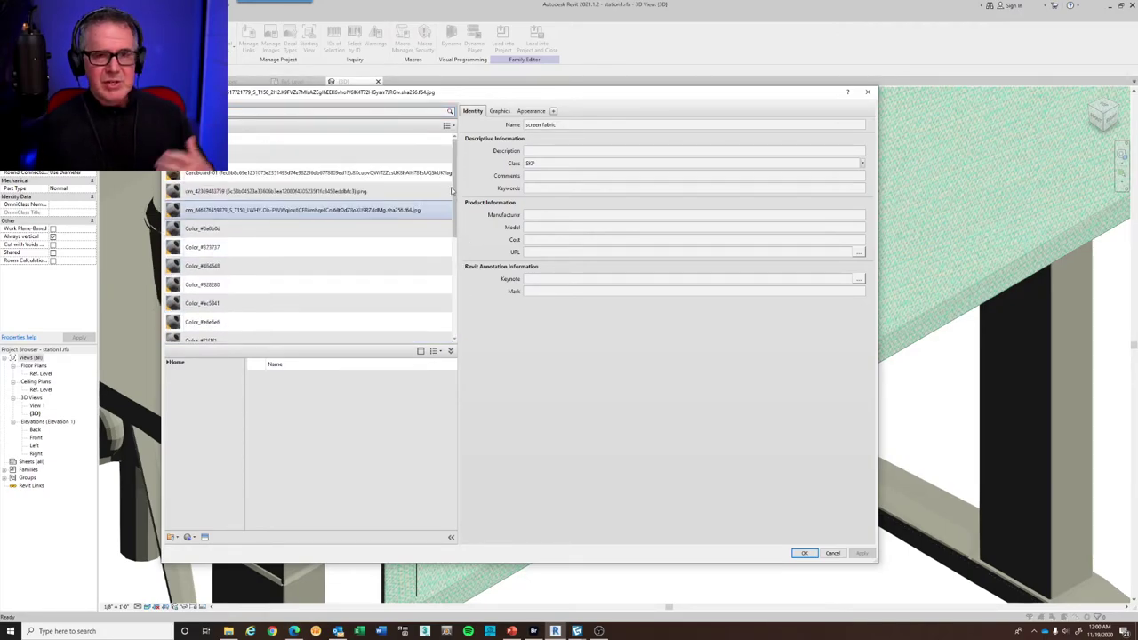
pyautogui.click(244, 178)
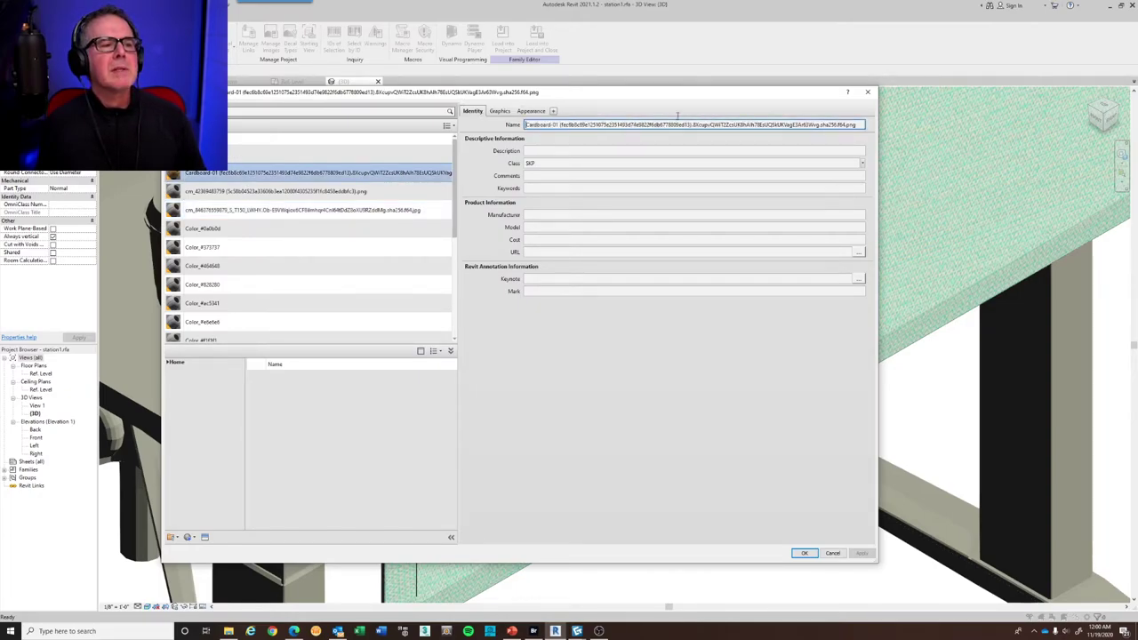
pyautogui.moveTo(527, 124); pyautogui.dragTo(842, 124)
pyautogui.click(613, 125)
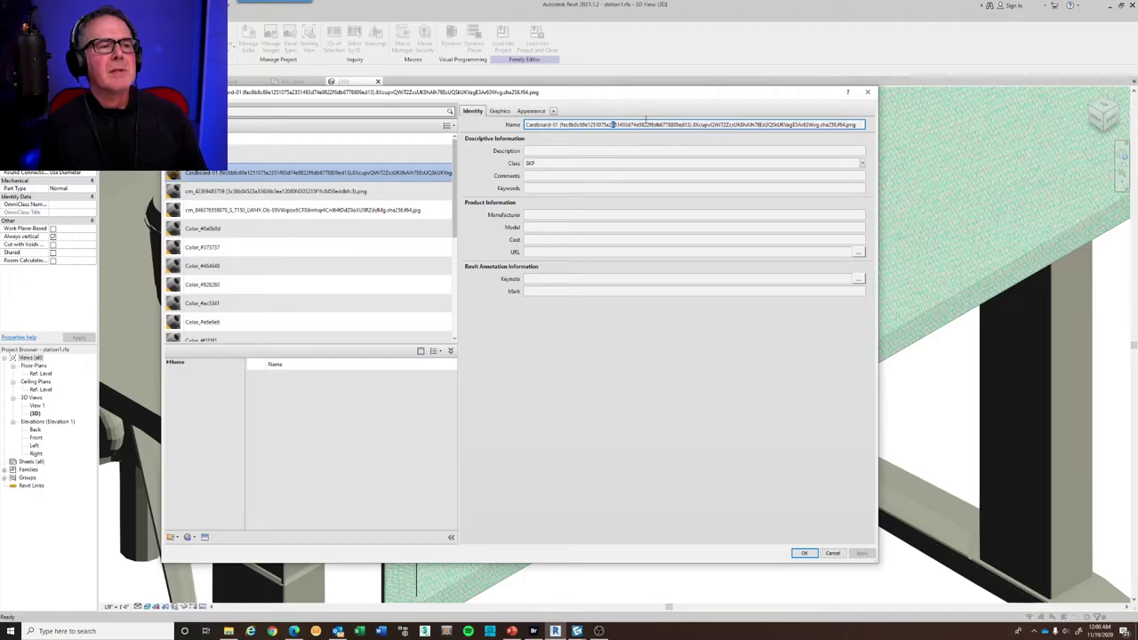
pyautogui.moveTo(851, 125); pyautogui.dragTo(553, 124)
pyautogui.press('BackSpace')
pyautogui.press('BackSpace')
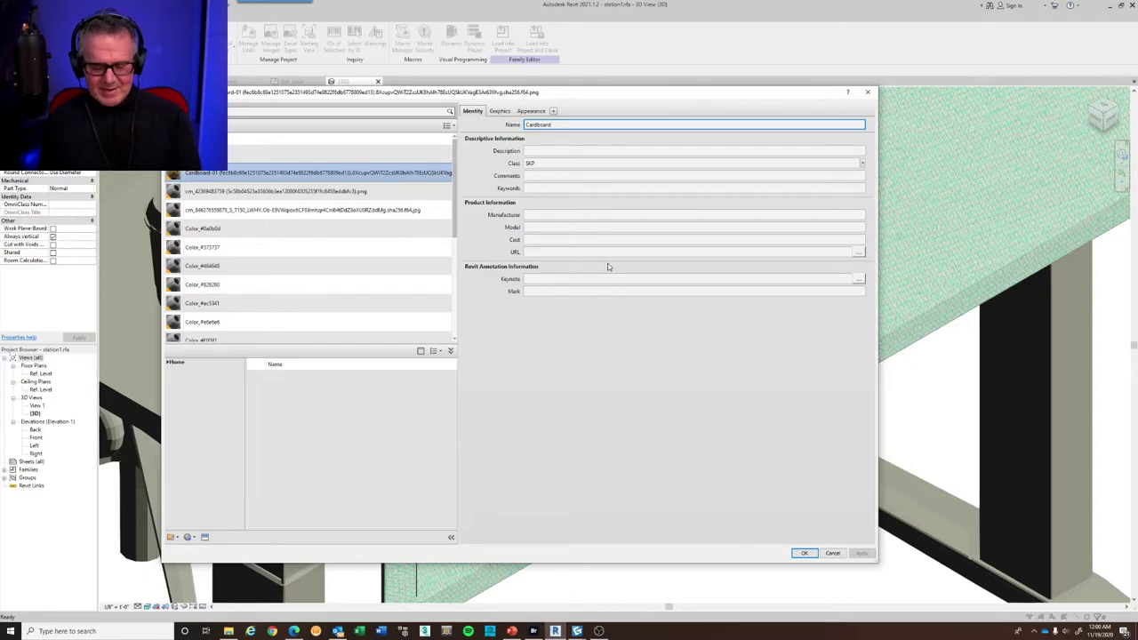
pyautogui.press('Return')
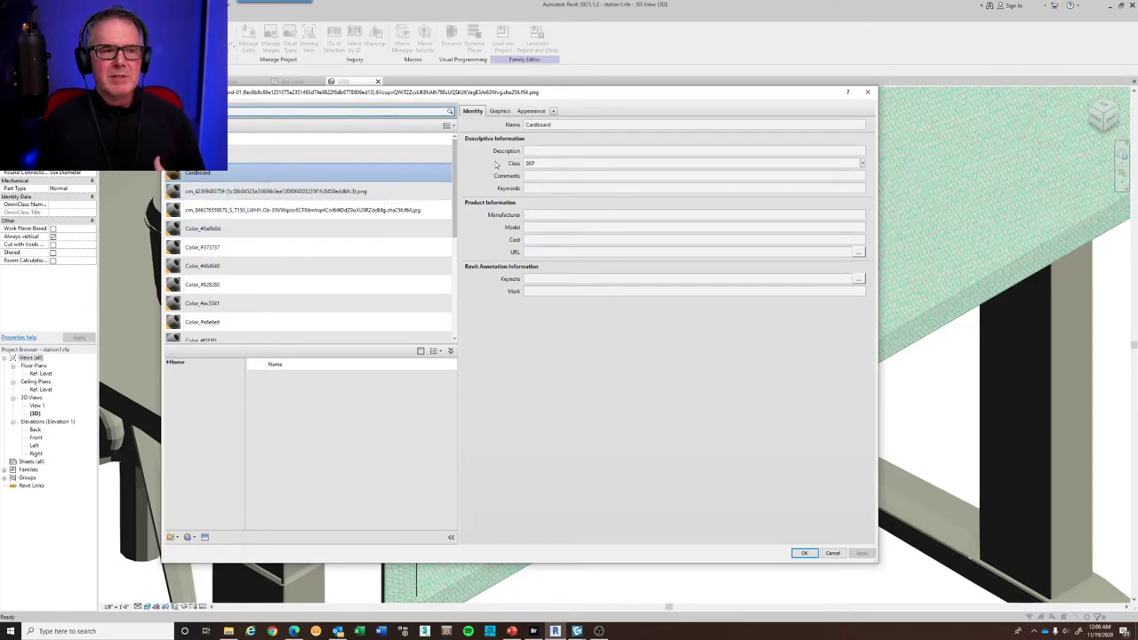
pyautogui.click(739, 228)
pyautogui.click(669, 215)
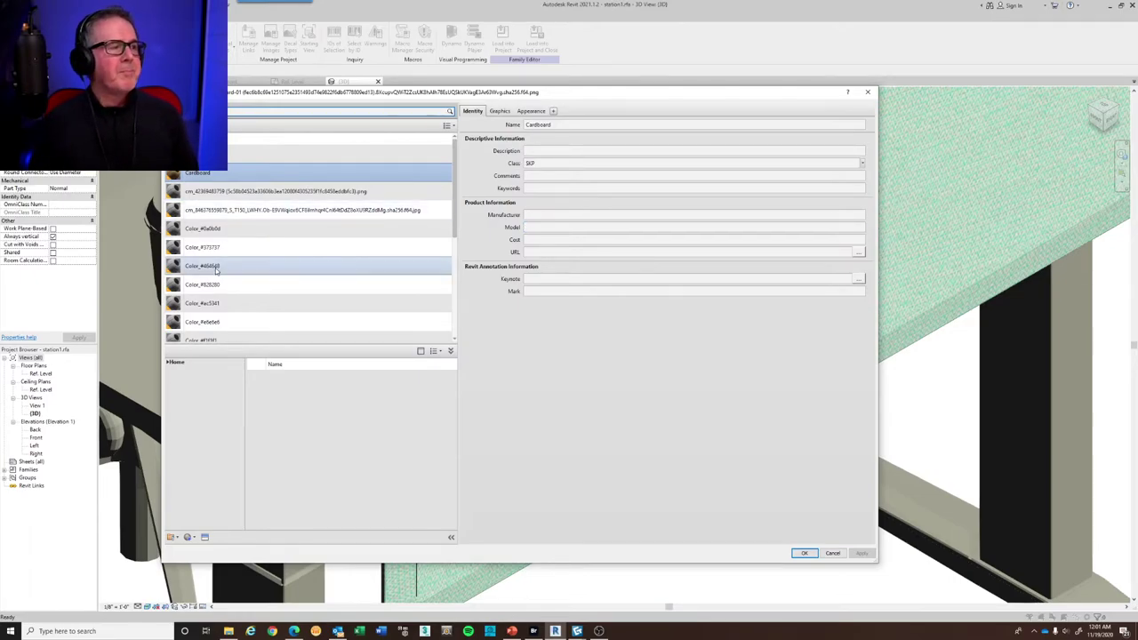
# Select the next cm_ material and browse the materials folder for a new appearance image
pyautogui.click(236, 211)
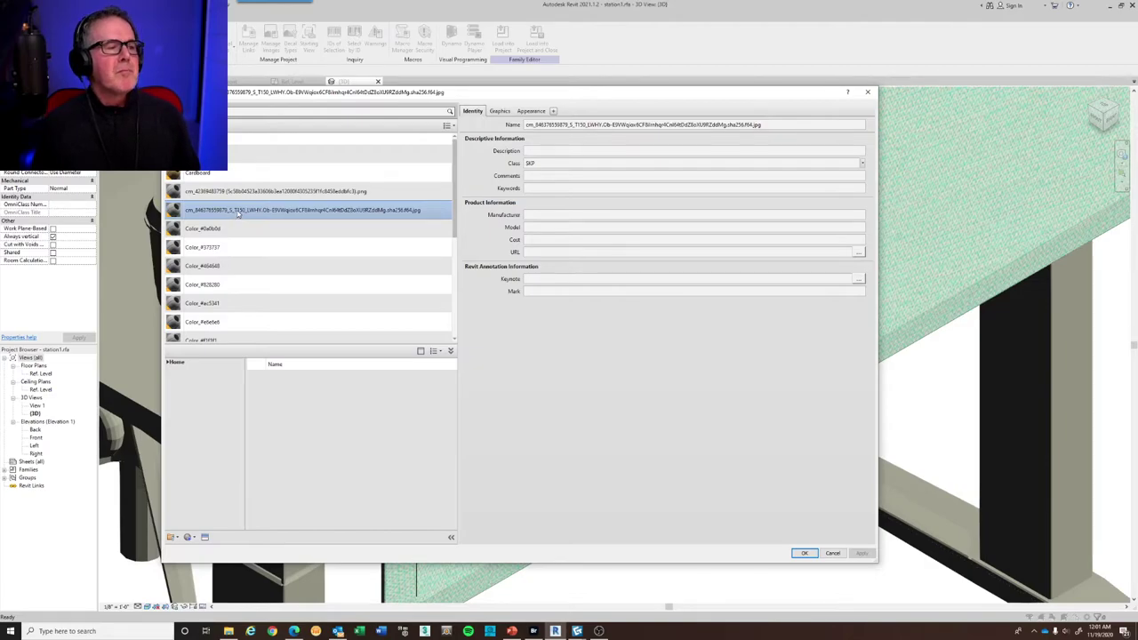
pyautogui.click(615, 126)
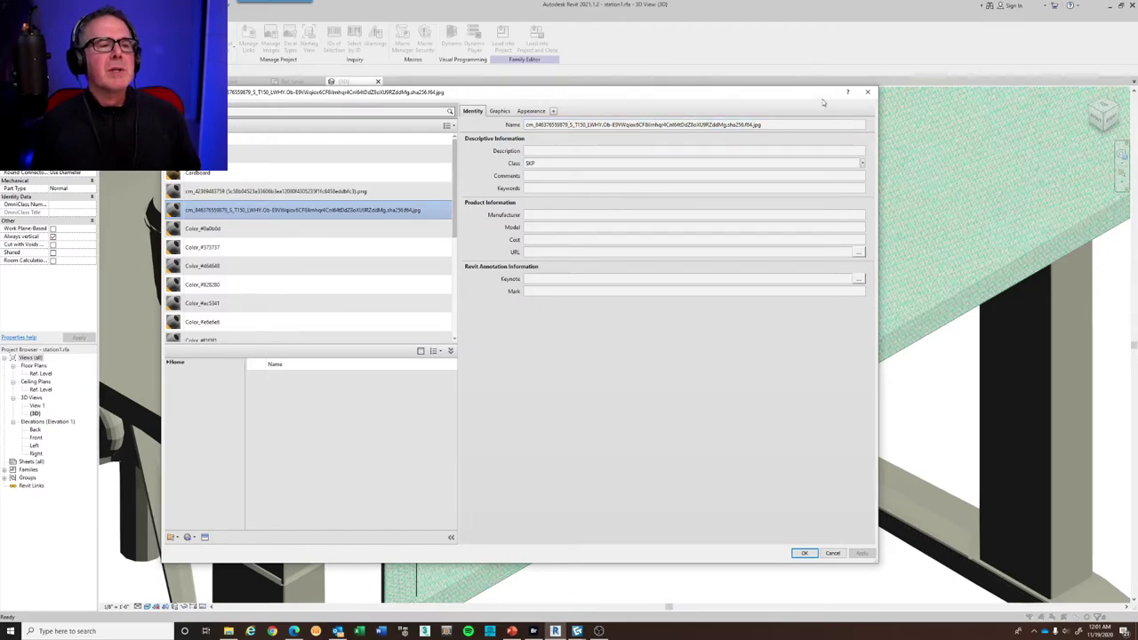
pyautogui.moveTo(527, 125); pyautogui.dragTo(797, 124)
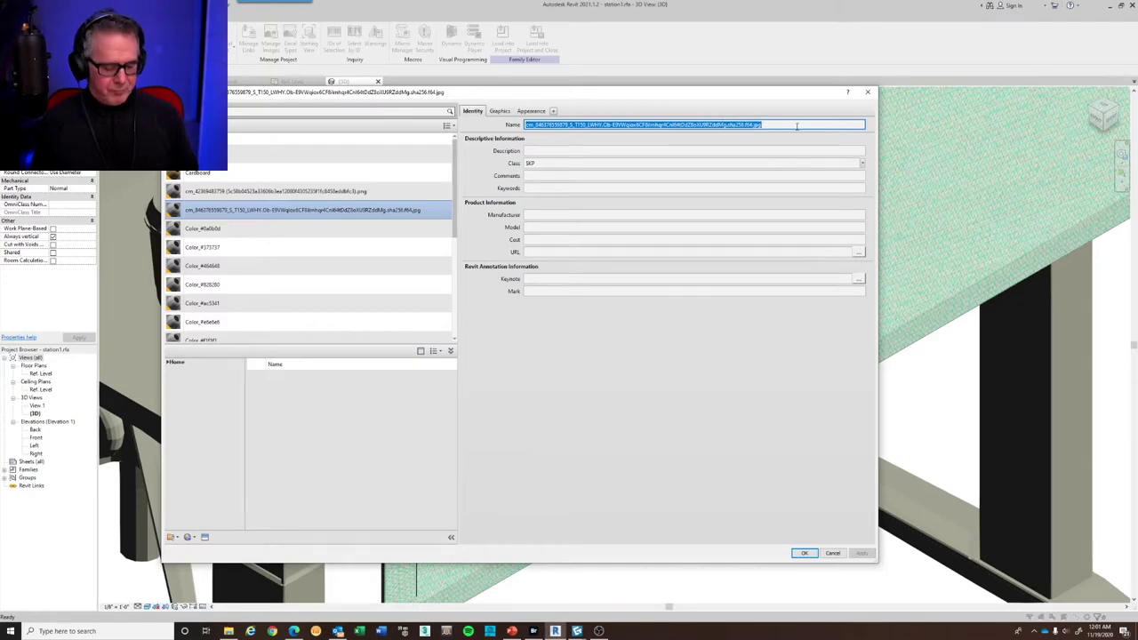
pyautogui.click(532, 111)
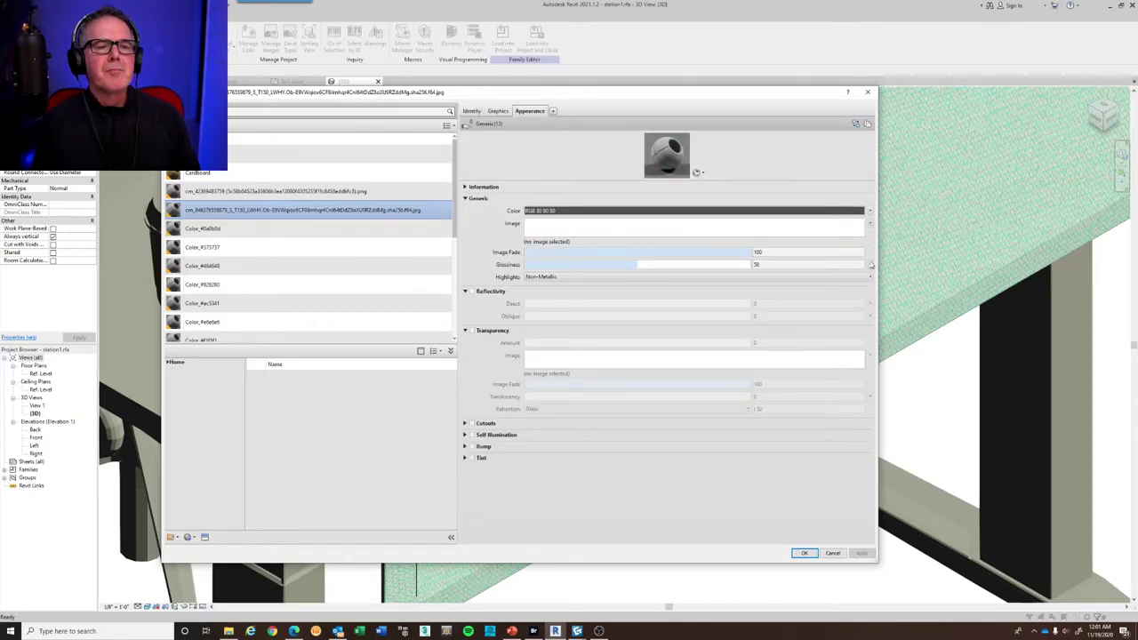
pyautogui.click(870, 211)
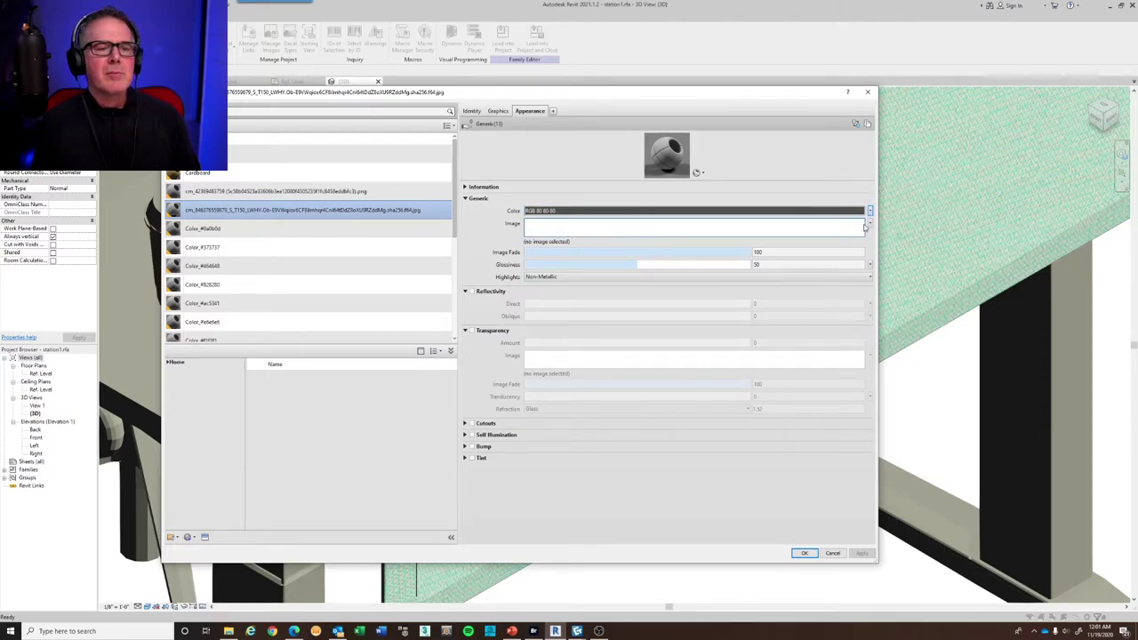
pyautogui.click(870, 224)
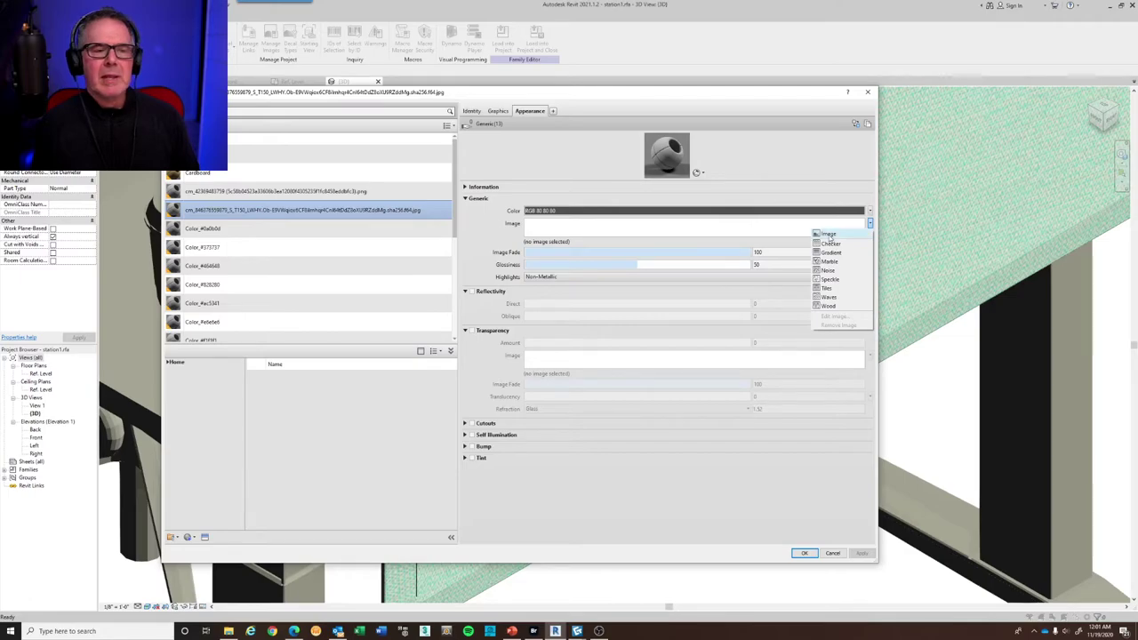
pyautogui.click(842, 234)
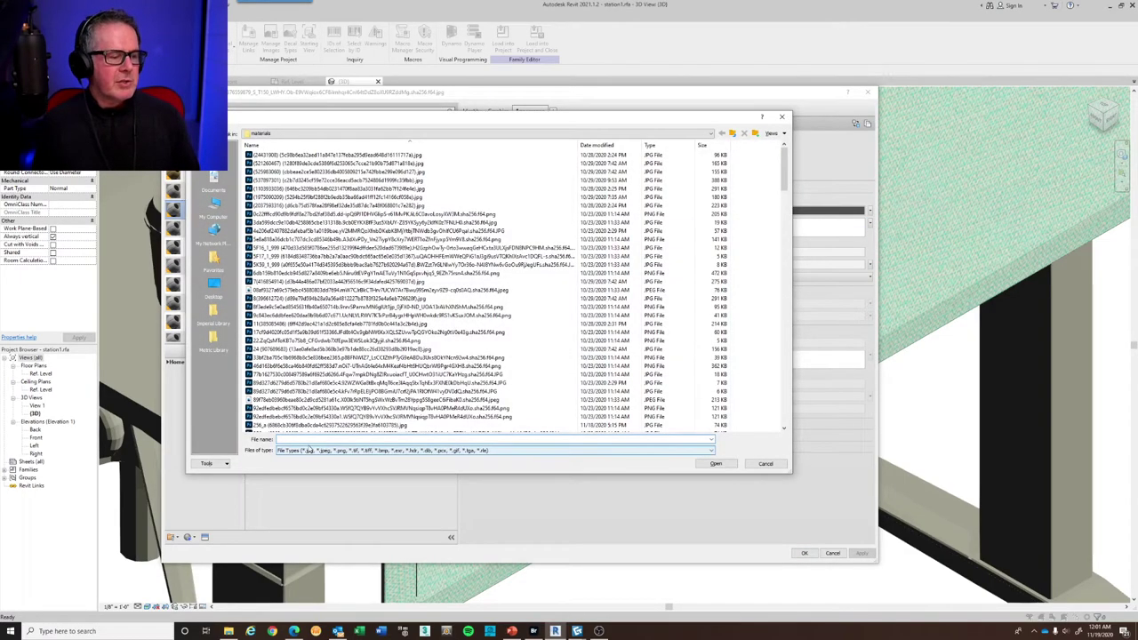
# Load the dark red wood image as the material's Generic appearance texture
pyautogui.hotkey('ctrl', 'v')
pyautogui.click(703, 463)
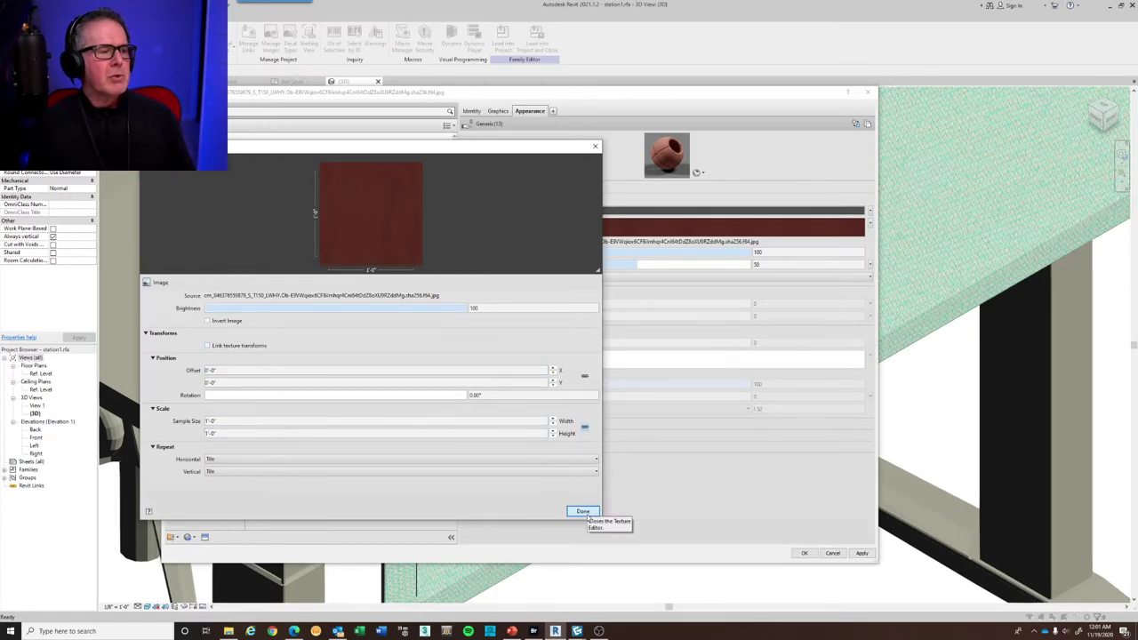
pyautogui.doubleClick(471, 307)
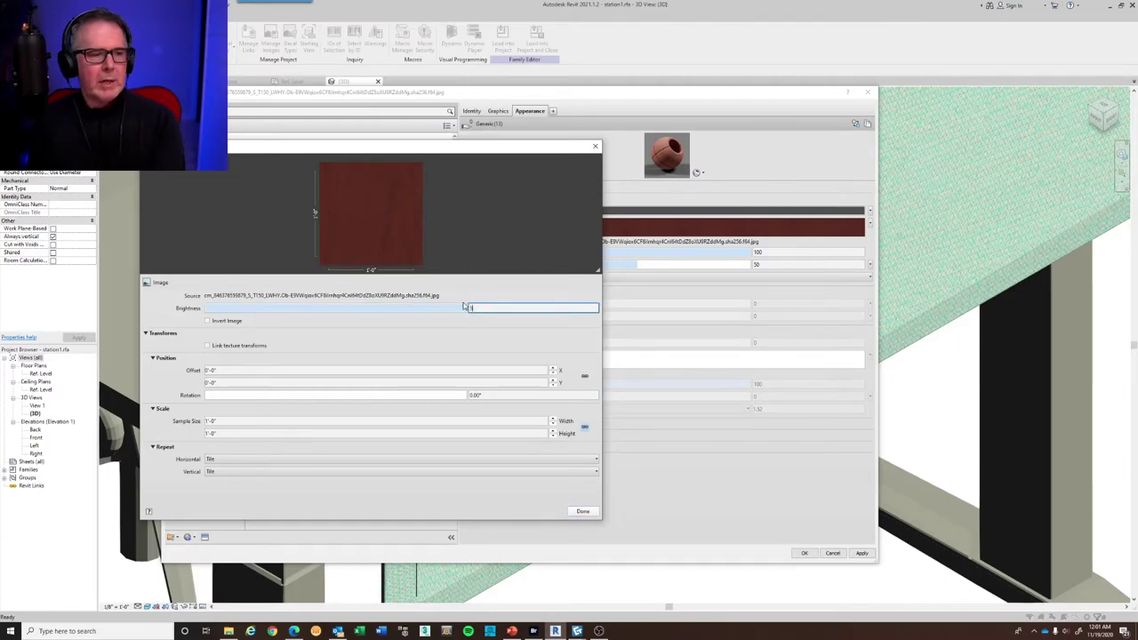
pyautogui.click(582, 512)
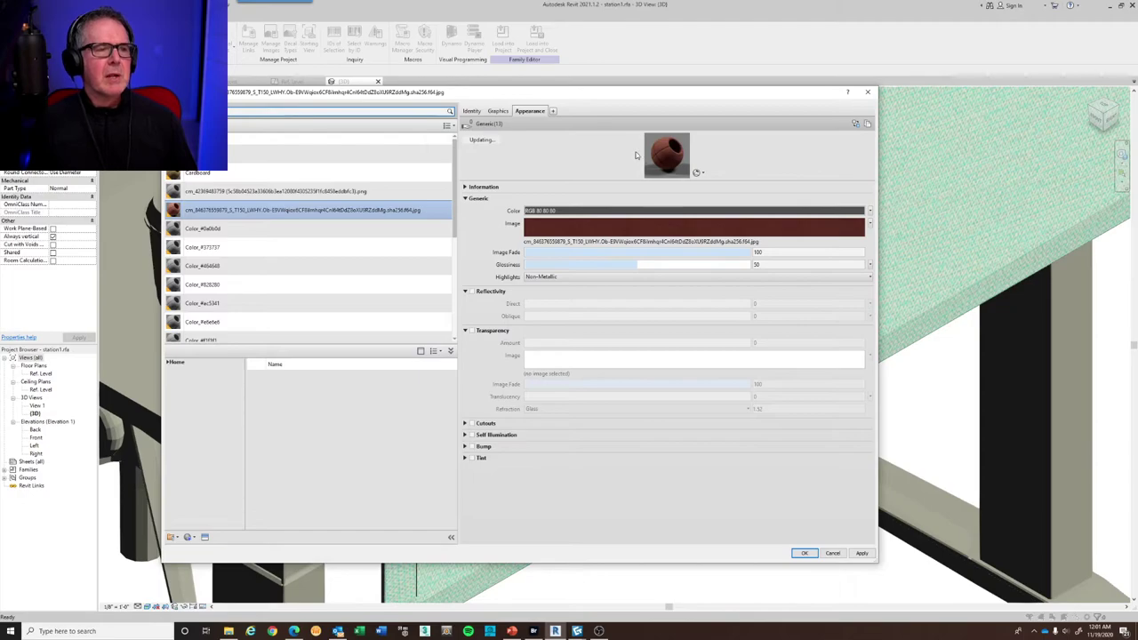
pyautogui.moveTo(583, 93); pyautogui.dragTo(764, 224)
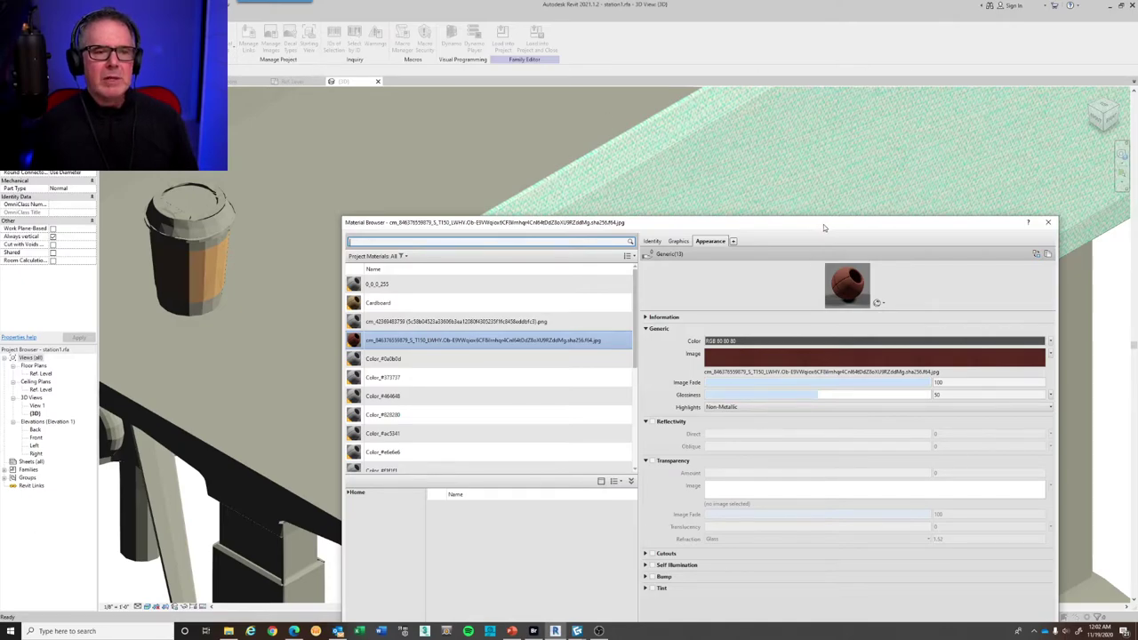
# Apply the red-brown wood material to the desktop
pyautogui.moveTo(824, 224); pyautogui.dragTo(863, 86)
pyautogui.click(1086, 546)
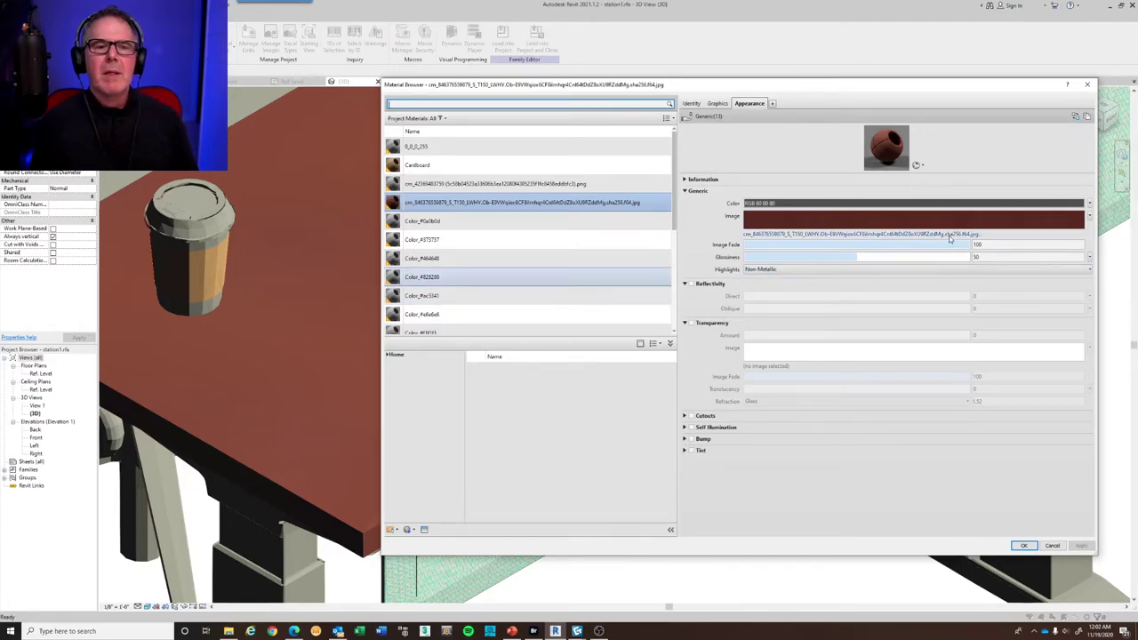
pyautogui.click(950, 235)
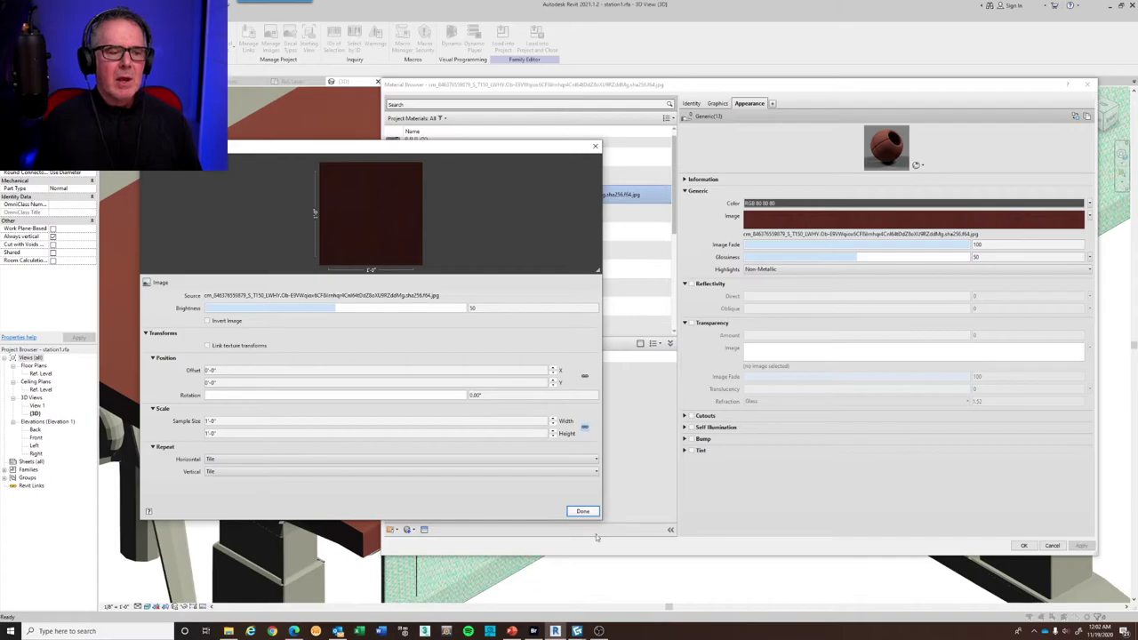
pyautogui.click(582, 512)
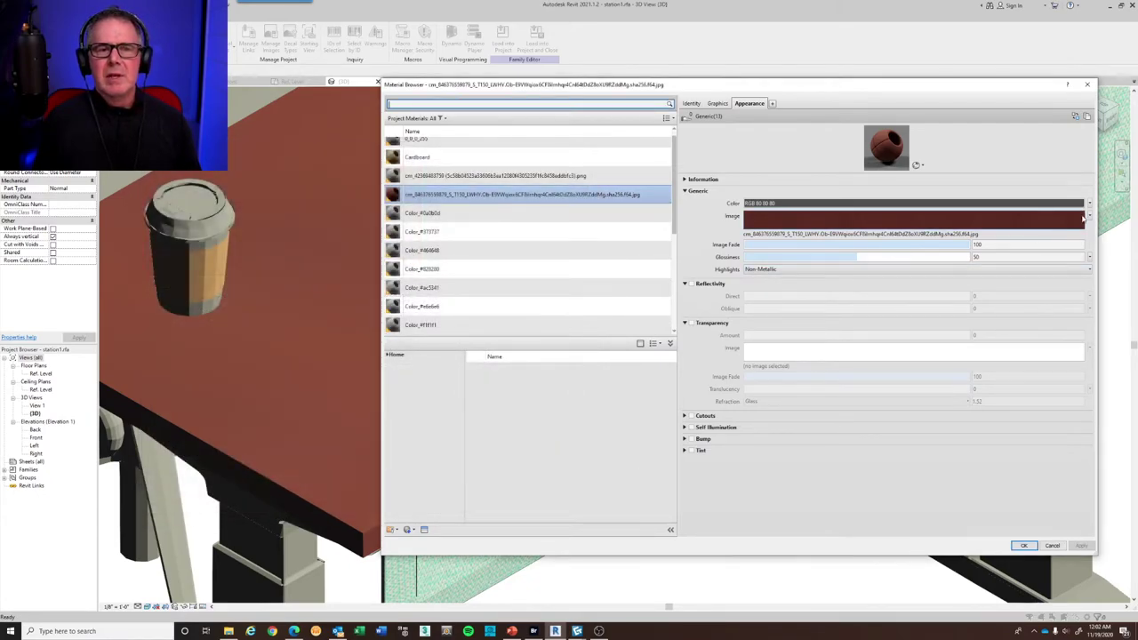
# Shrink the desktop wood texture's sample width from 1'-0" to 0'-1" and apply it
pyautogui.click(1089, 216)
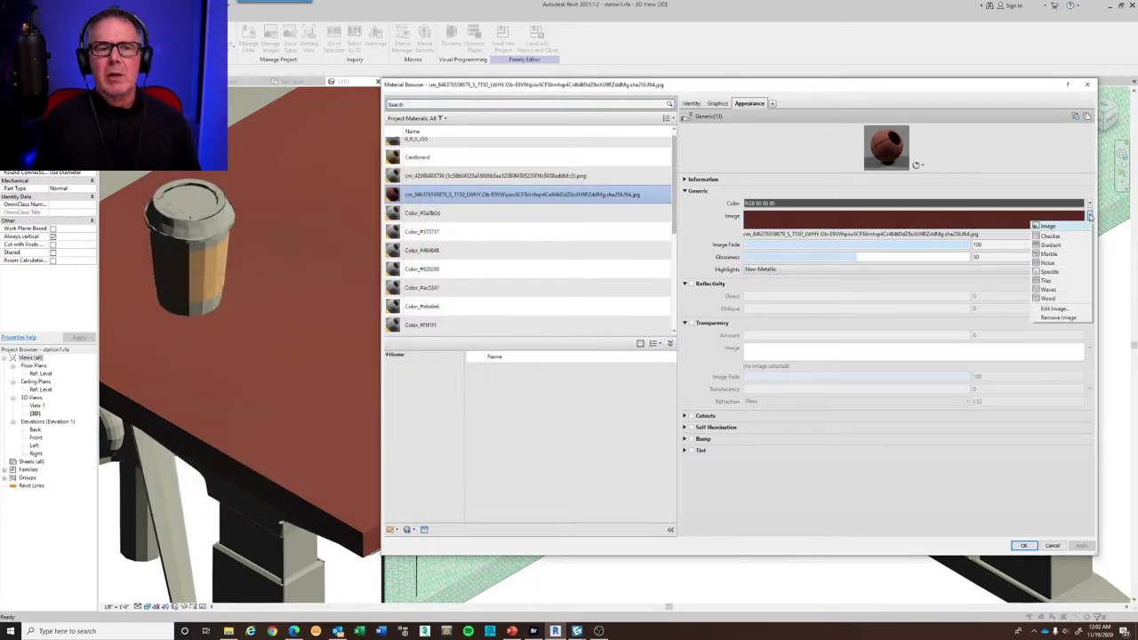
pyautogui.click(905, 222)
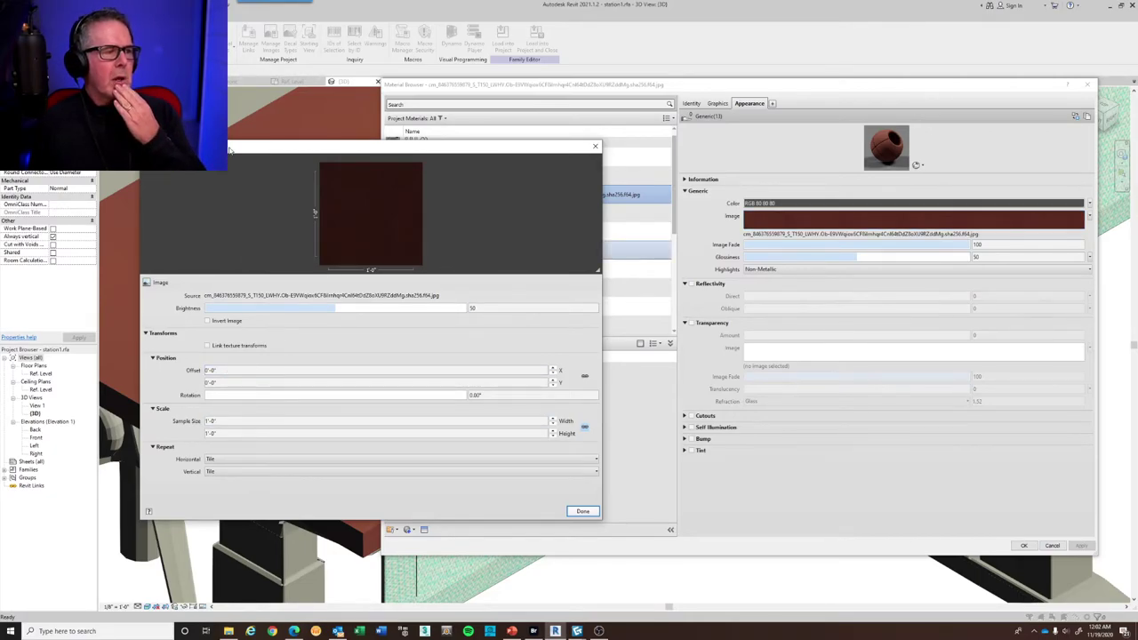
pyautogui.moveTo(229, 150); pyautogui.dragTo(581, 150)
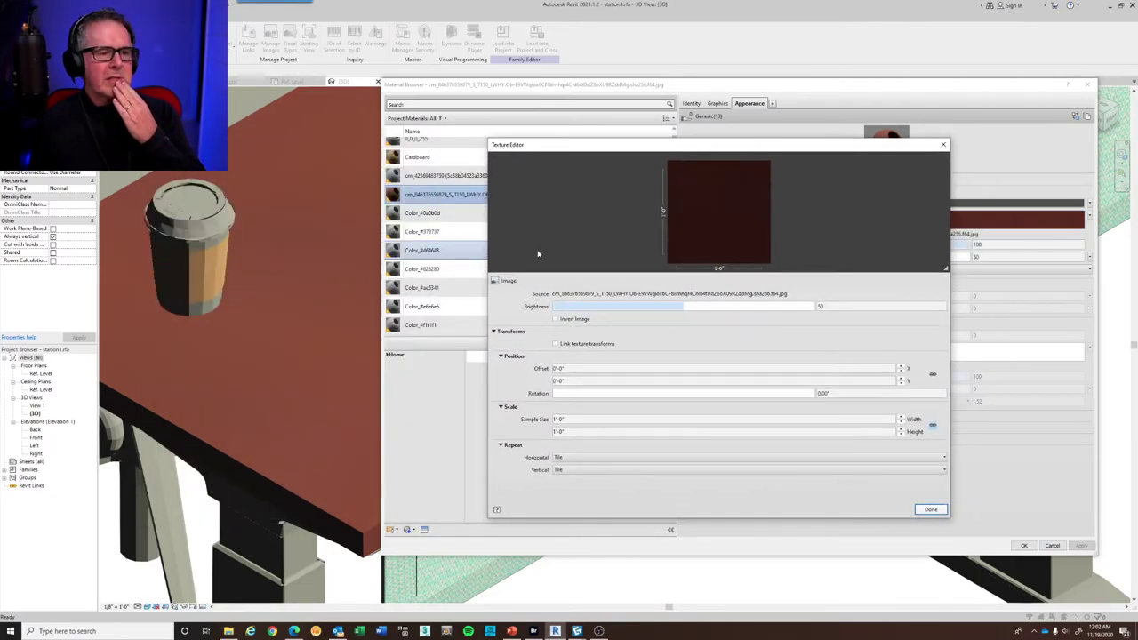
pyautogui.doubleClick(573, 418)
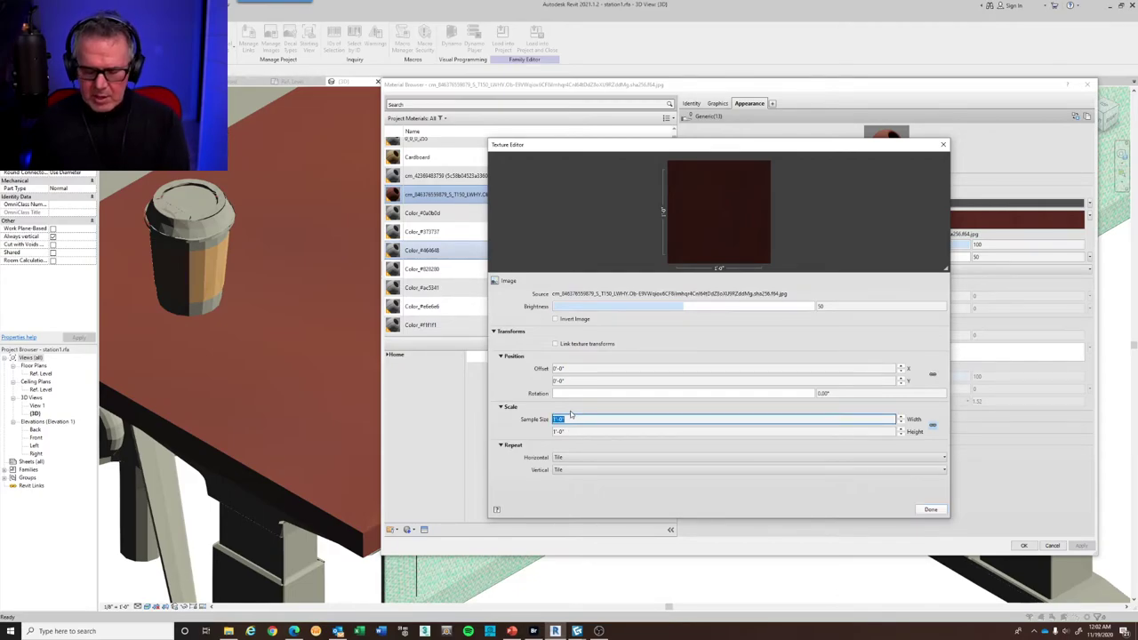
pyautogui.write('1"')
pyautogui.press('Return')
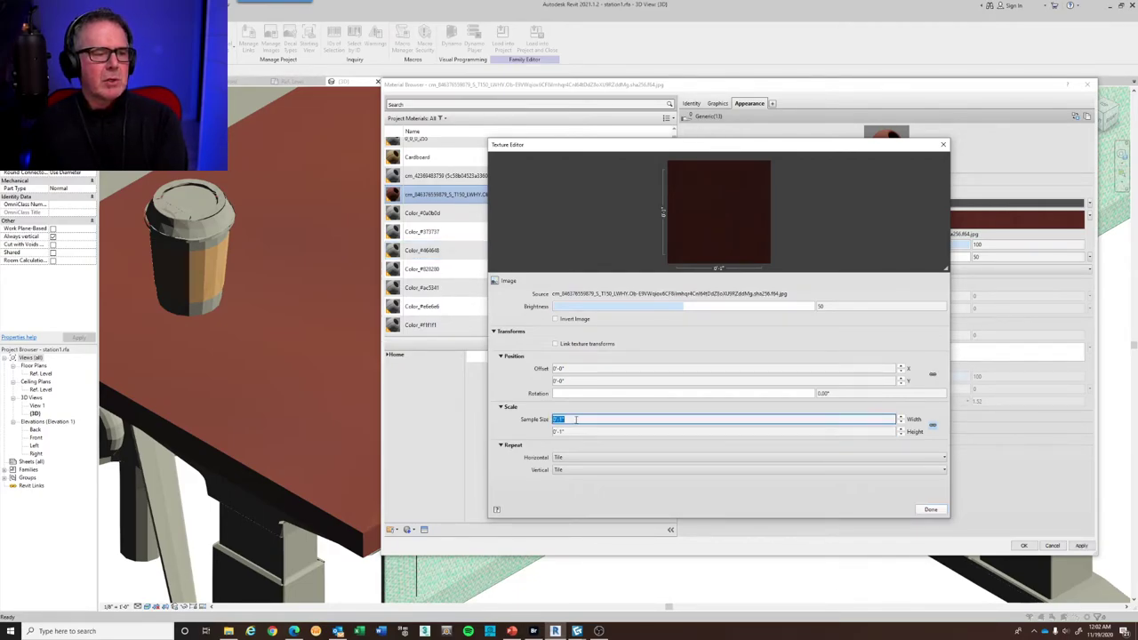
pyautogui.click(931, 509)
pyautogui.click(1081, 545)
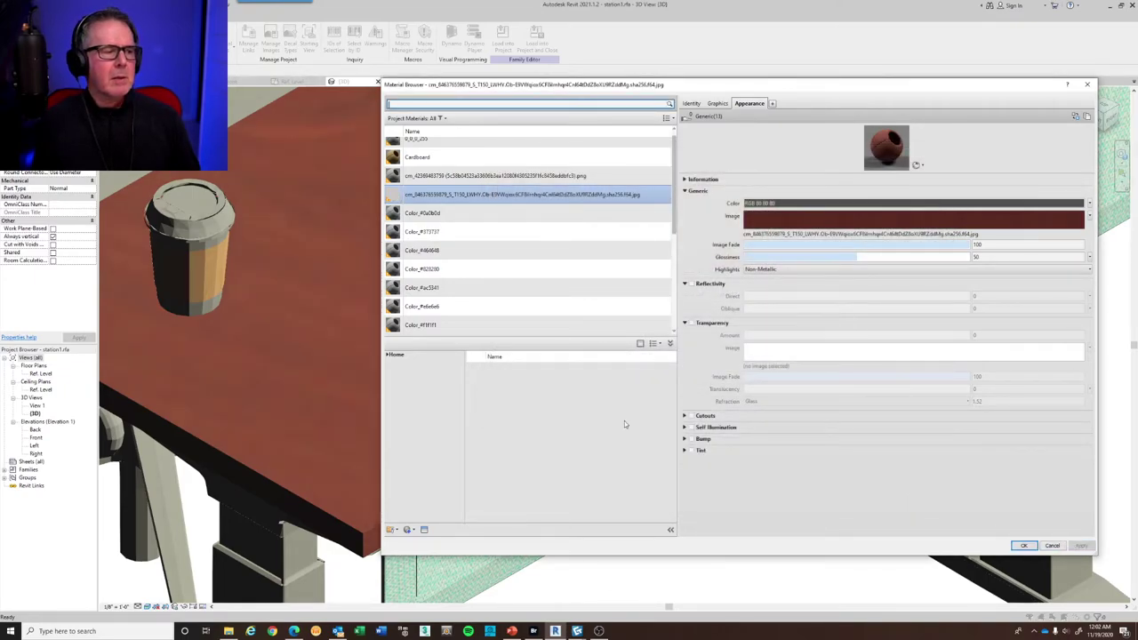
# Close the Material Browser and orbit around the desk to inspect the texture
pyautogui.moveTo(440, 87); pyautogui.dragTo(452, 129)
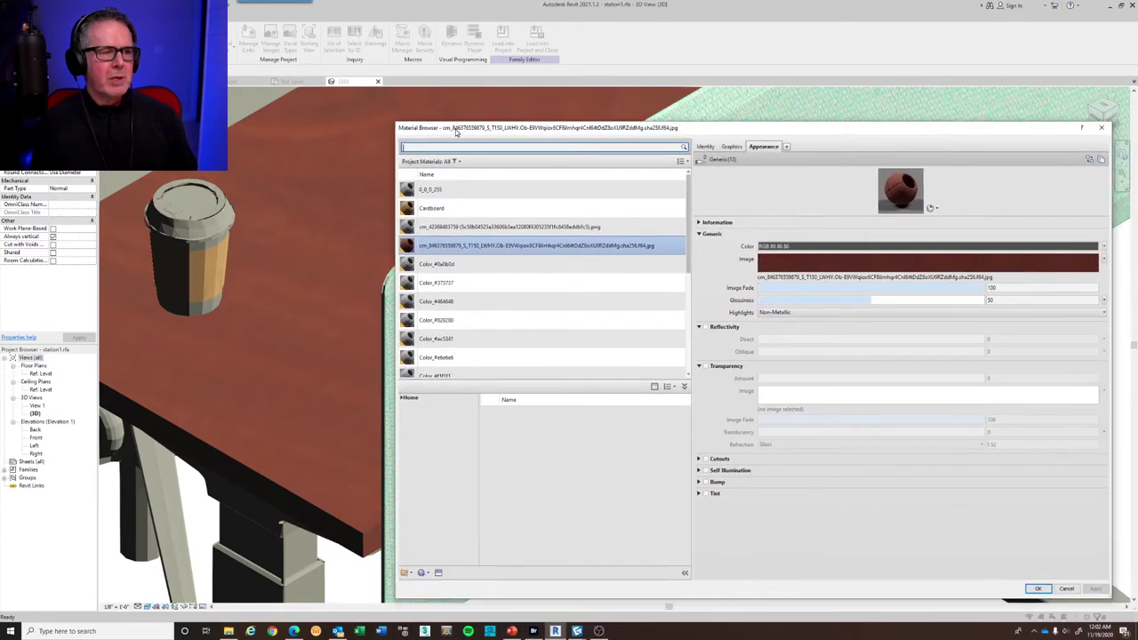
pyautogui.click(1039, 590)
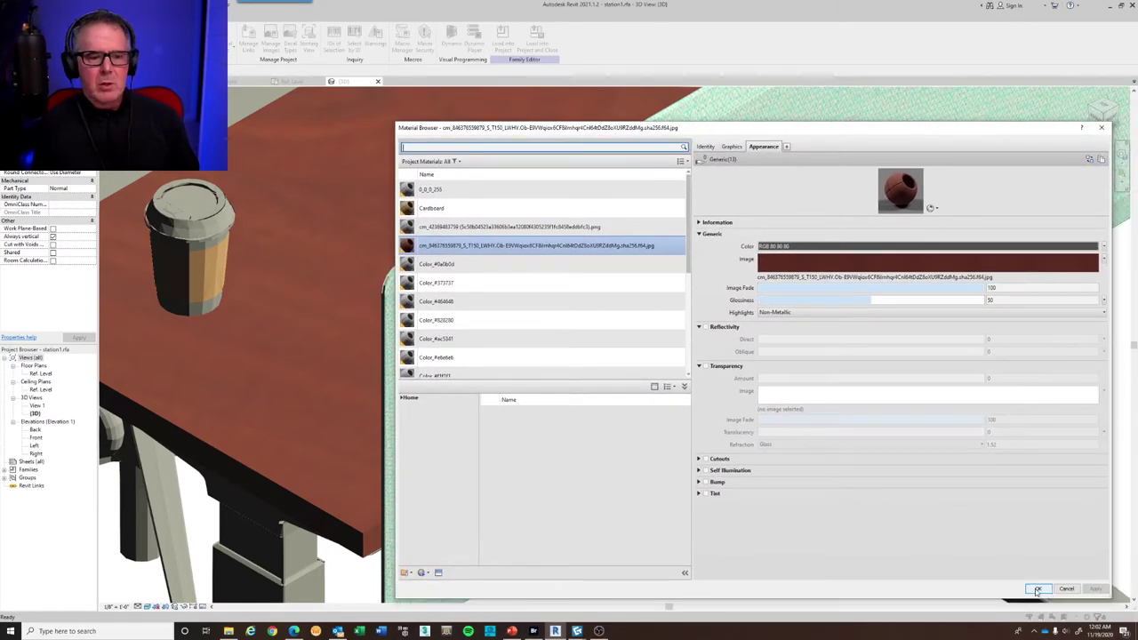
pyautogui.keyDown('shift'); pyautogui.moveTo(332, 472); pyautogui.dragTo(295, 452, button='middle'); pyautogui.keyUp('shift')
# Orbit to a near-front view of the desk and reopen the Material Browser with MAT
pyautogui.scroll(-2, 426, 480)
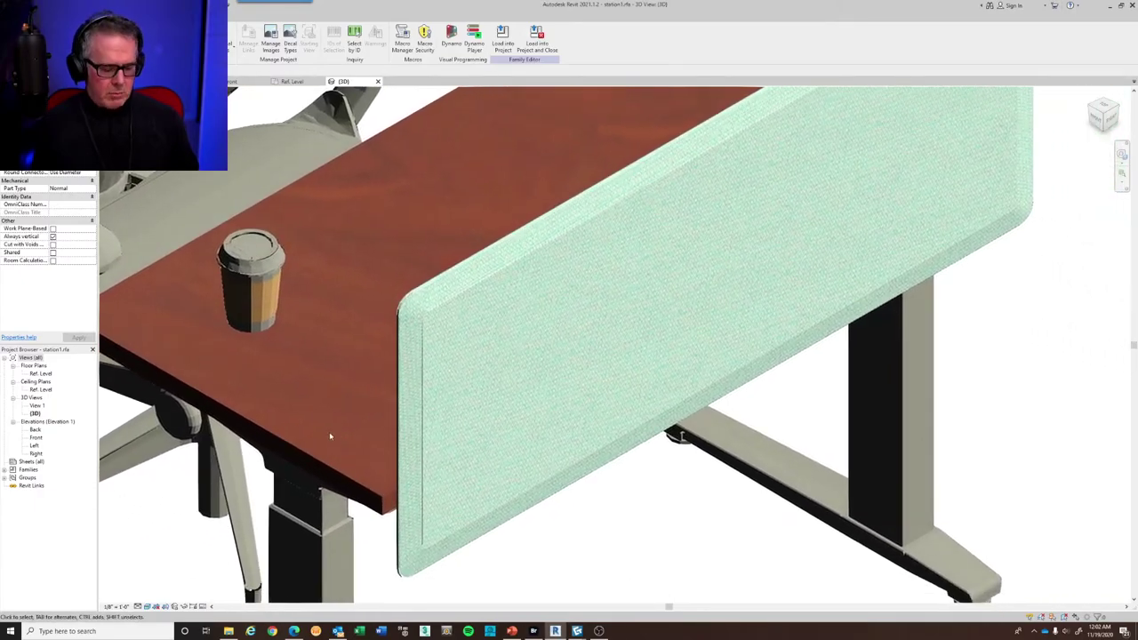
pyautogui.keyDown('shift'); pyautogui.moveTo(319, 412); pyautogui.dragTo(546, 406, button='middle'); pyautogui.keyUp('shift')
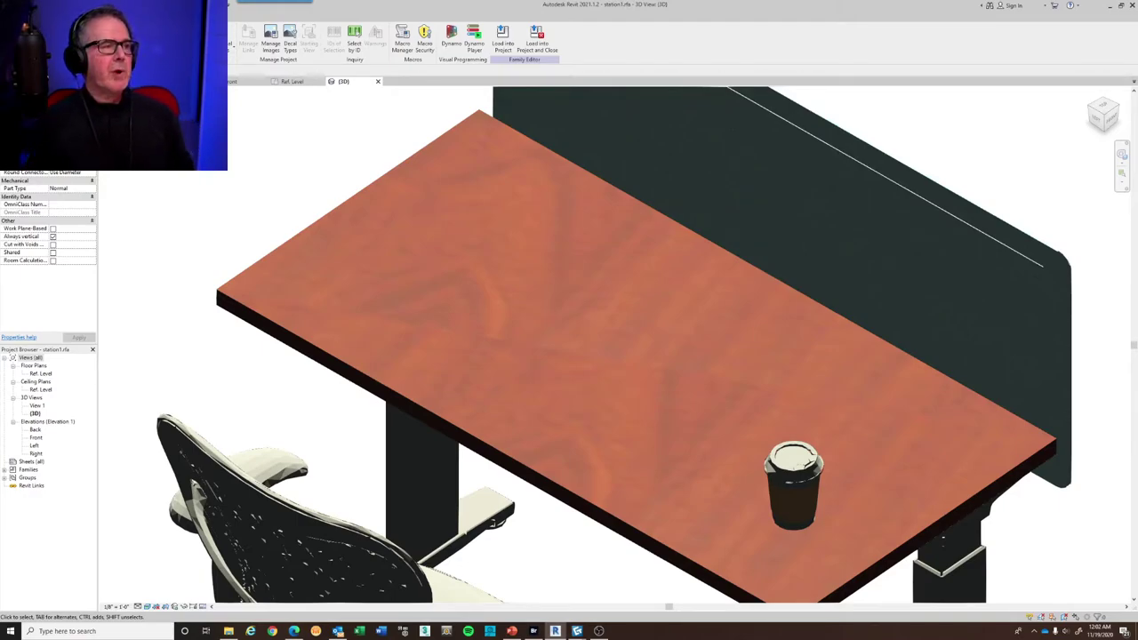
pyautogui.press('m')
pyautogui.press('a')
pyautogui.press('t')
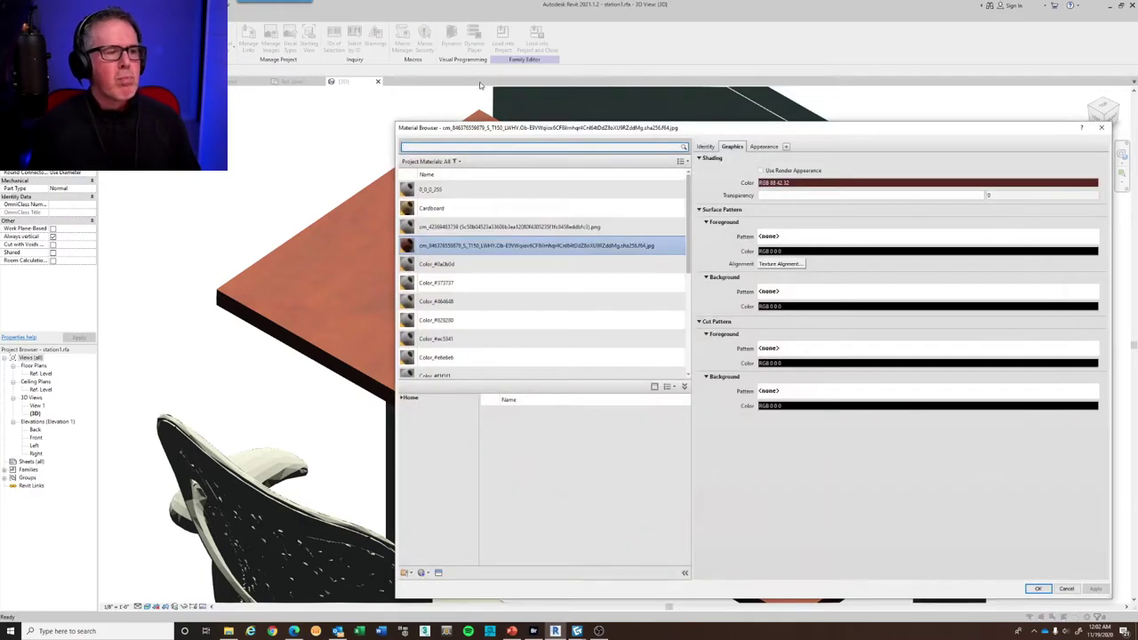
# Set the desktop image texture's sample size to 0'-1/2" by 0'-1/2" and apply it
pyautogui.moveTo(501, 129); pyautogui.dragTo(495, 34)
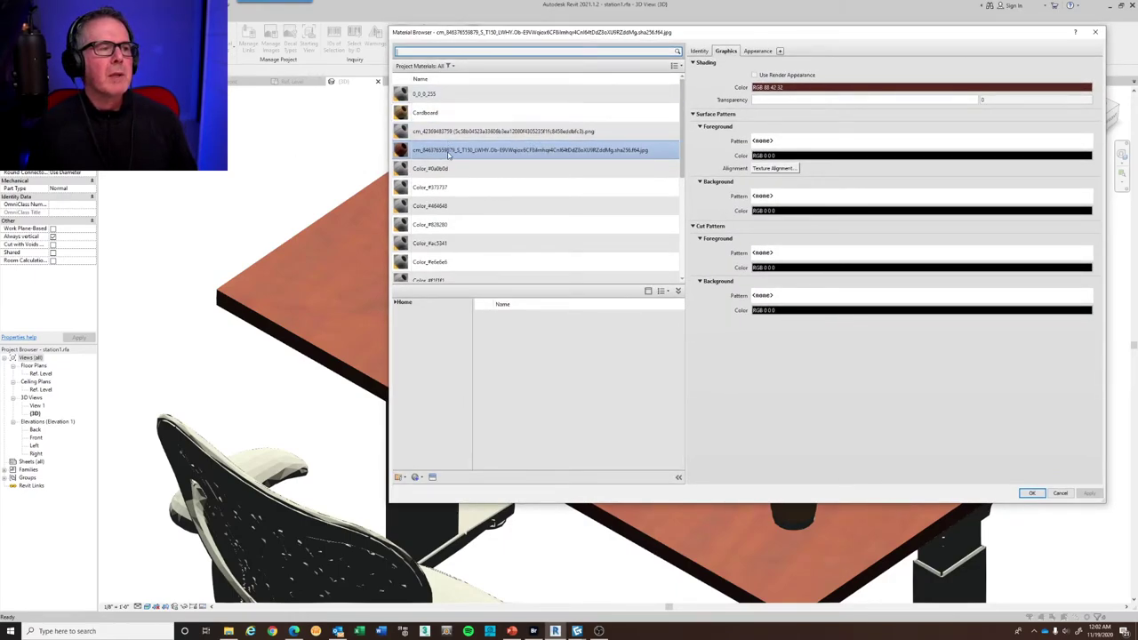
pyautogui.click(449, 151)
pyautogui.click(756, 52)
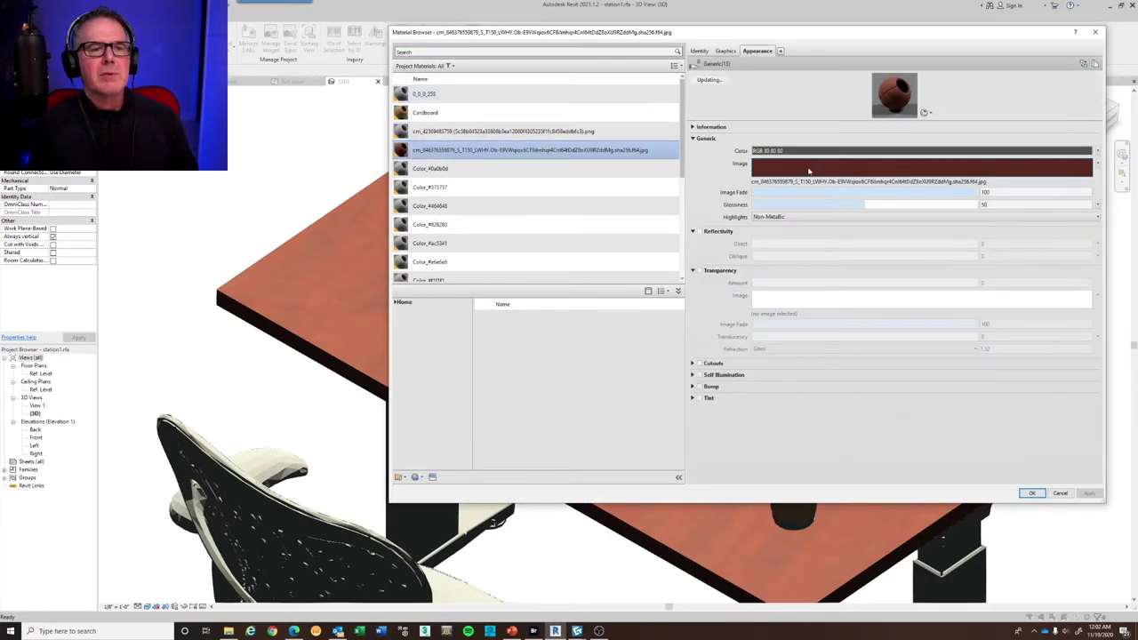
pyautogui.click(800, 172)
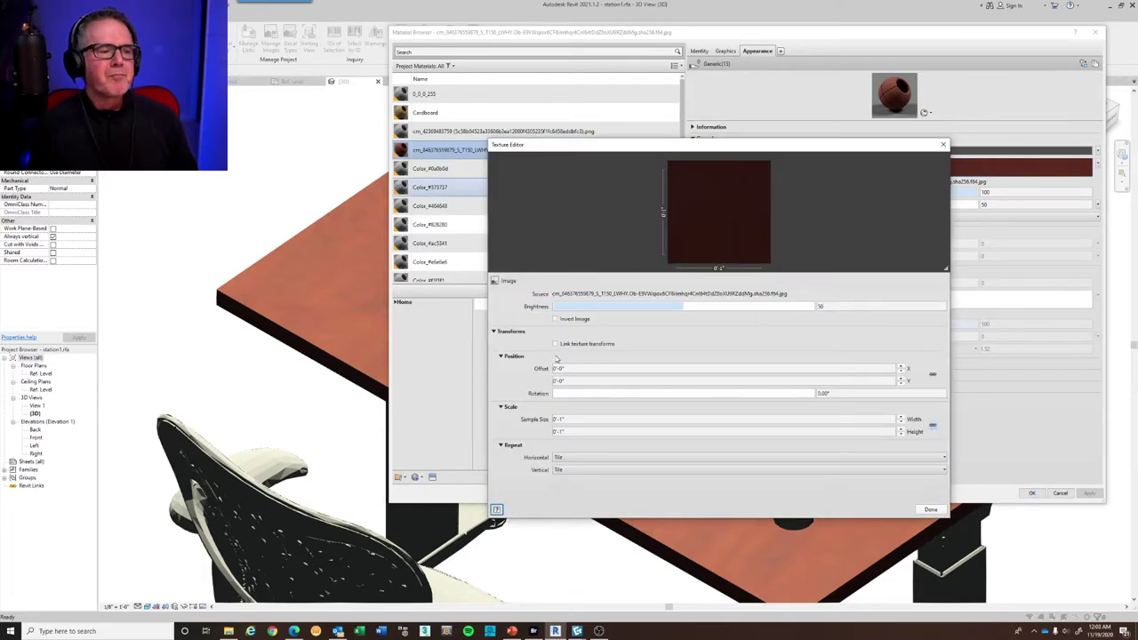
pyautogui.click(573, 418)
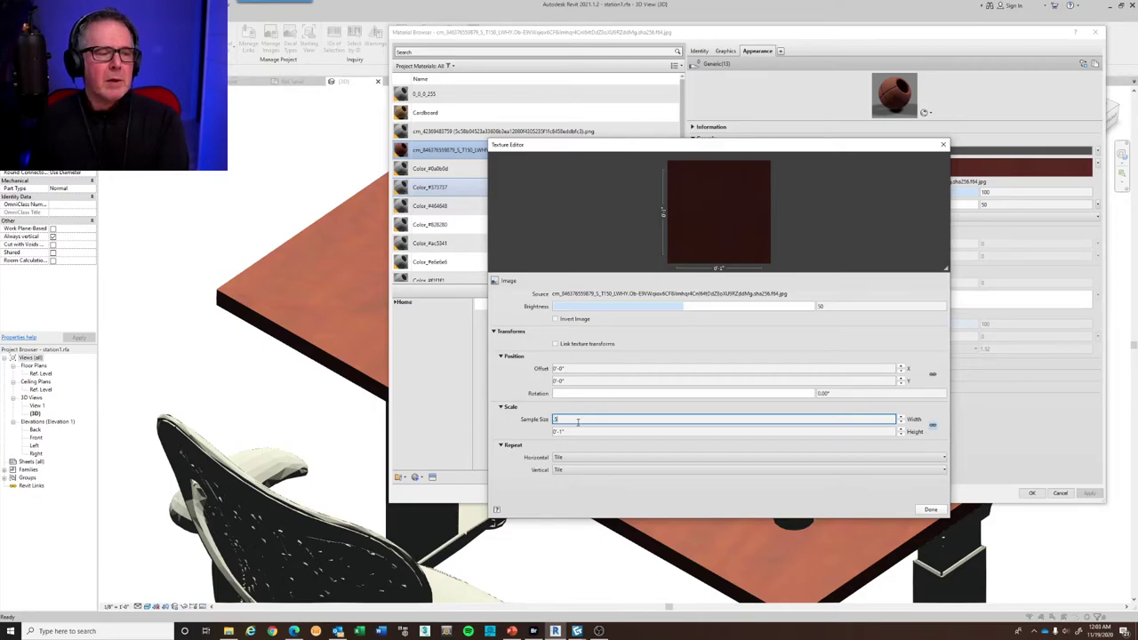
pyautogui.click(630, 432)
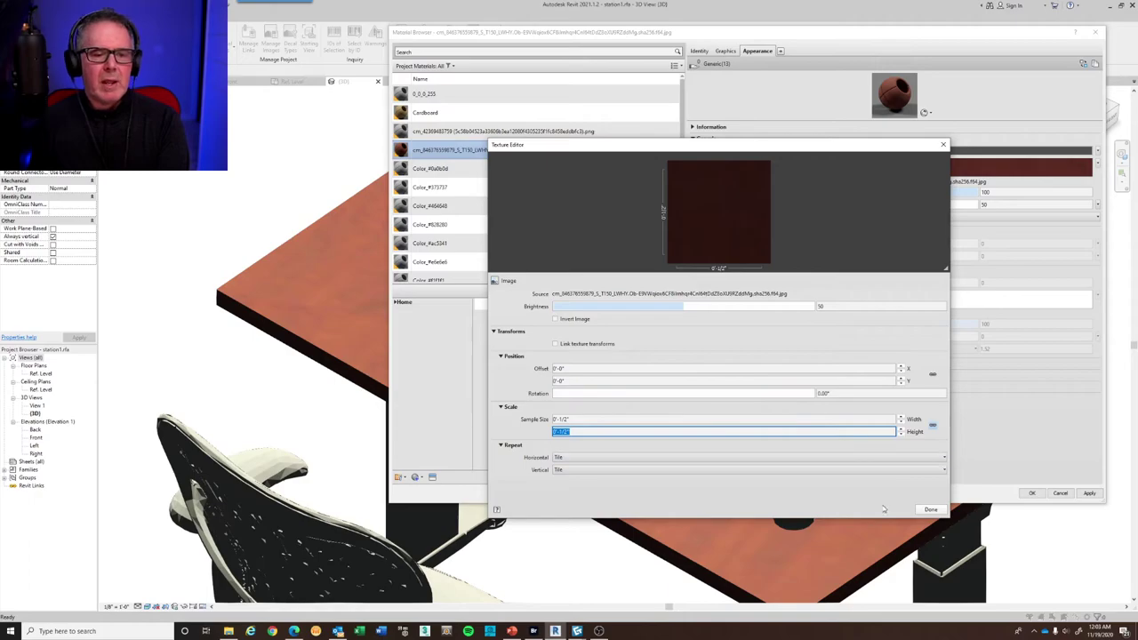
pyautogui.click(930, 509)
pyautogui.click(1089, 494)
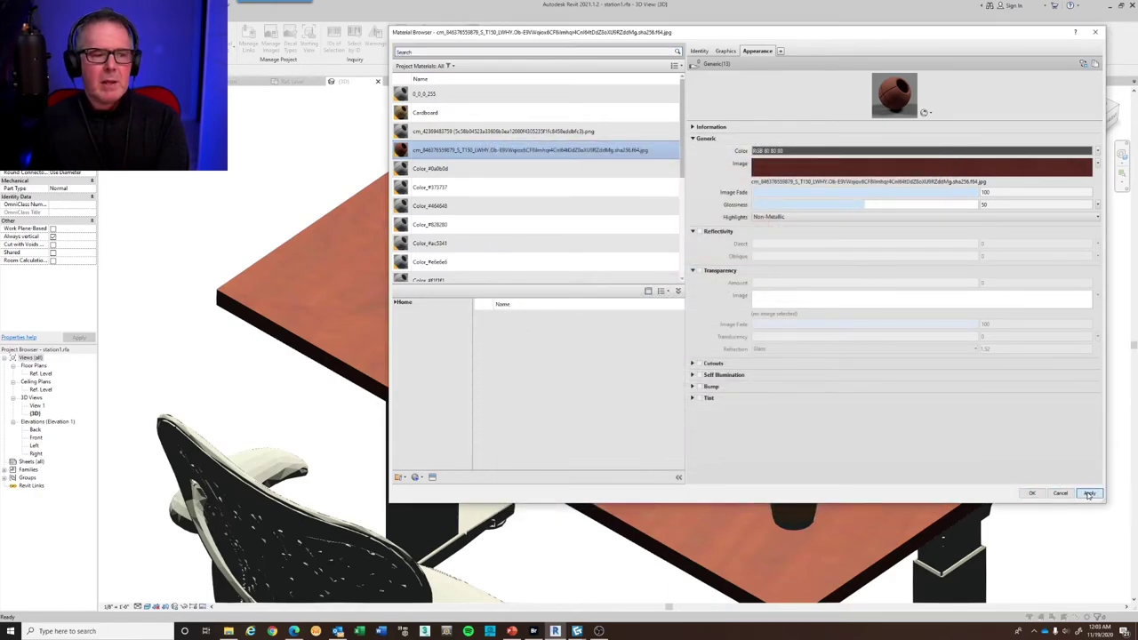
pyautogui.moveTo(539, 34); pyautogui.dragTo(291, 76)
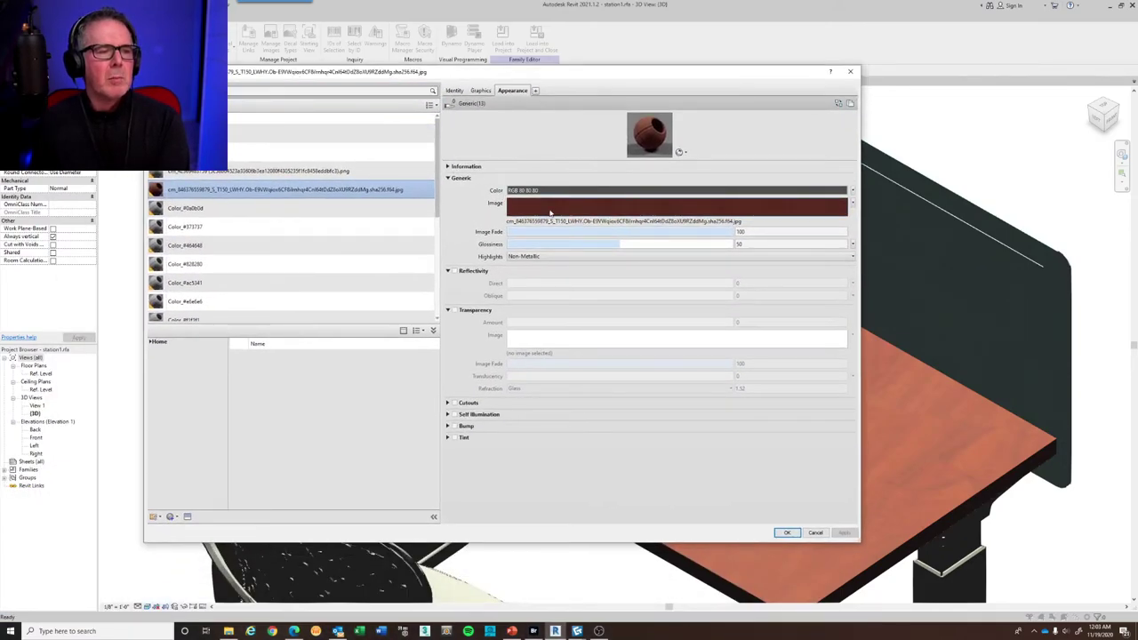
pyautogui.click(553, 213)
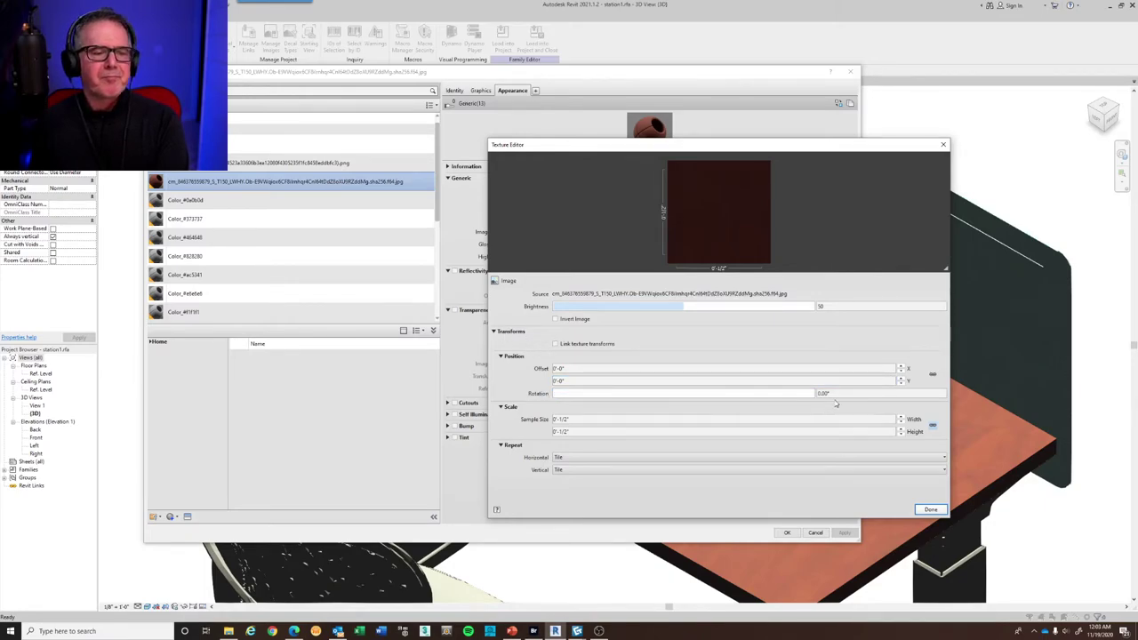
pyautogui.click(841, 394)
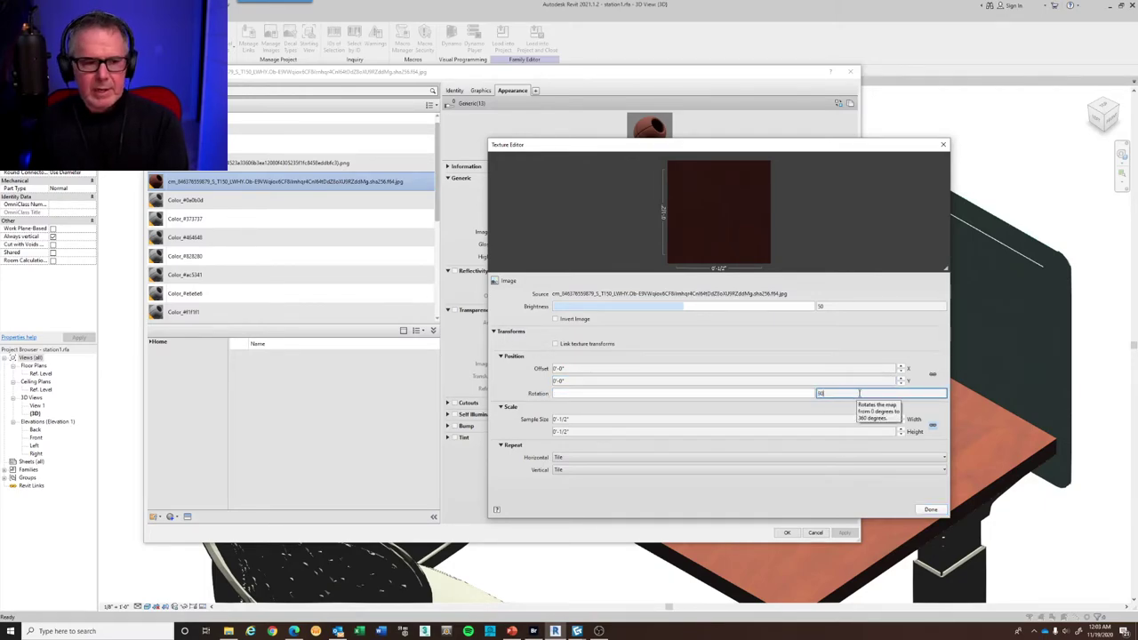
pyautogui.click(930, 510)
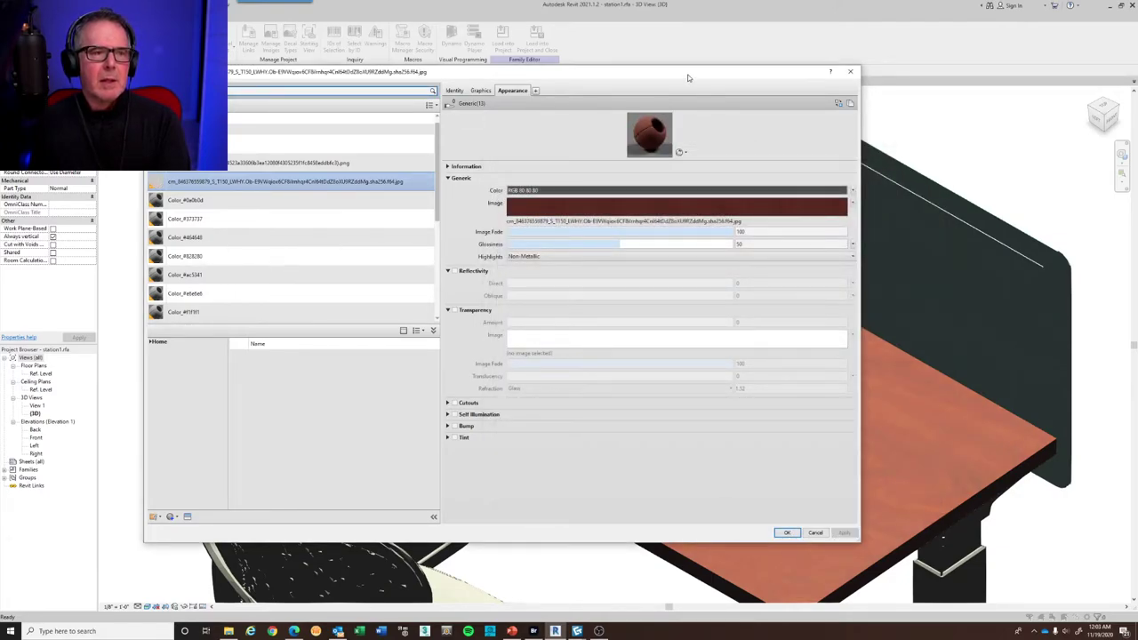
pyautogui.moveTo(687, 78); pyautogui.dragTo(577, 107)
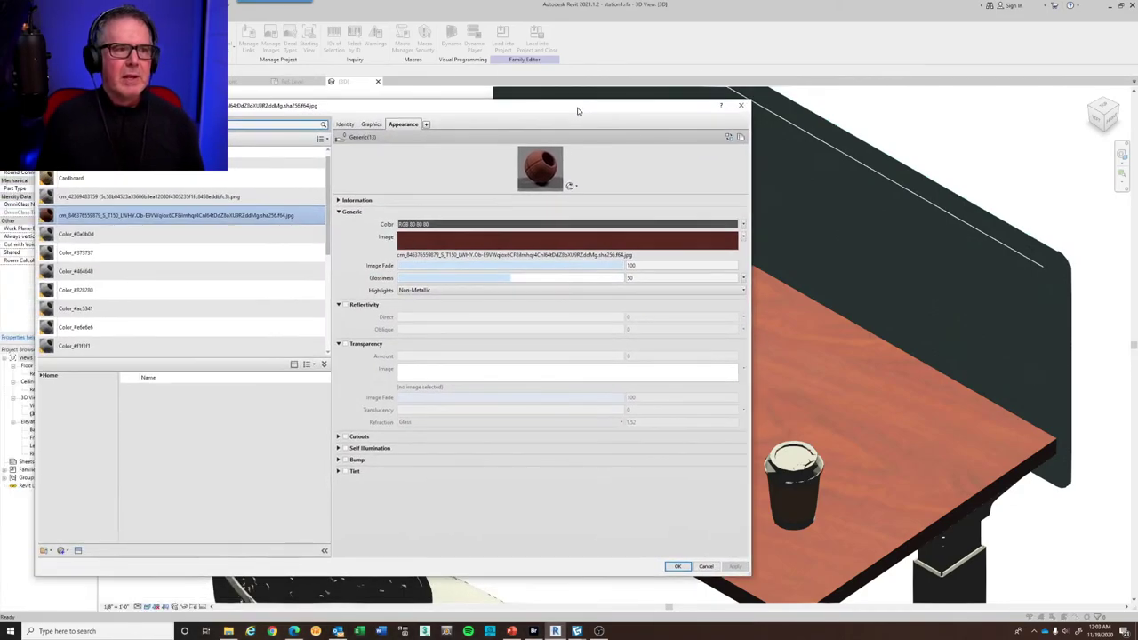
pyautogui.moveTo(533, 174)
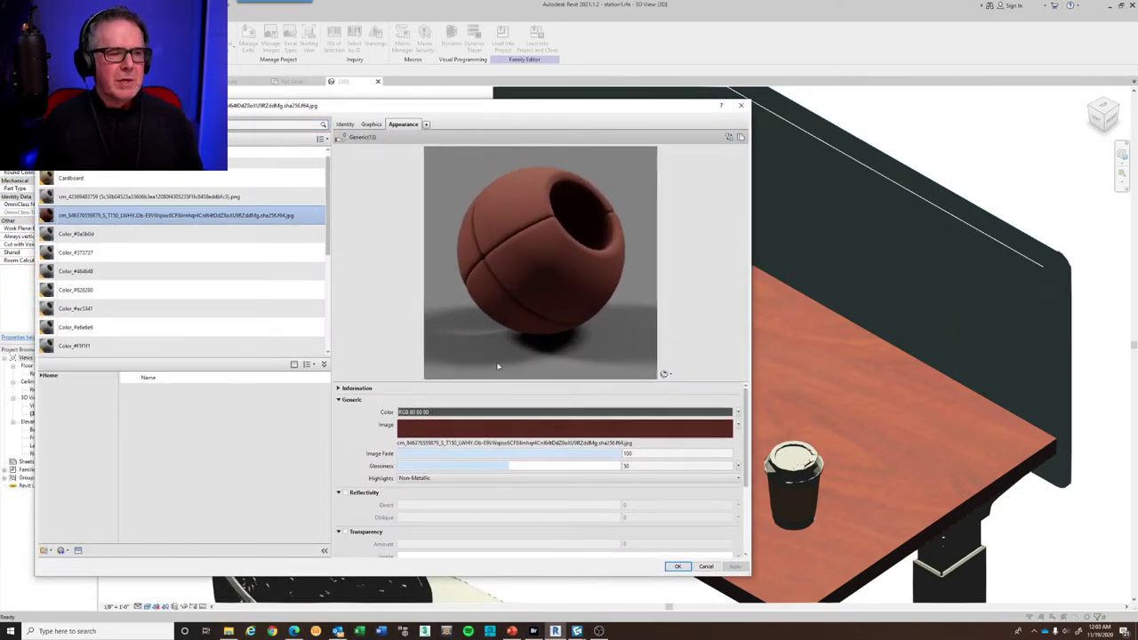
# Leave the sphere preview options unchanged and make the Material Browser dialog taller
pyautogui.click(667, 375)
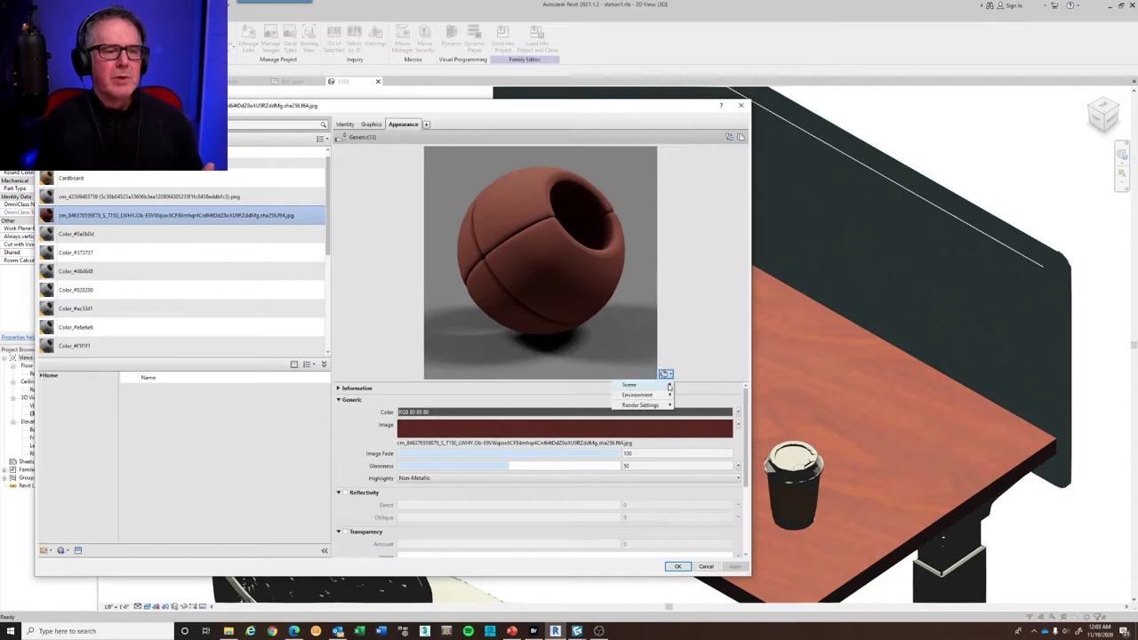
pyautogui.moveTo(669, 386)
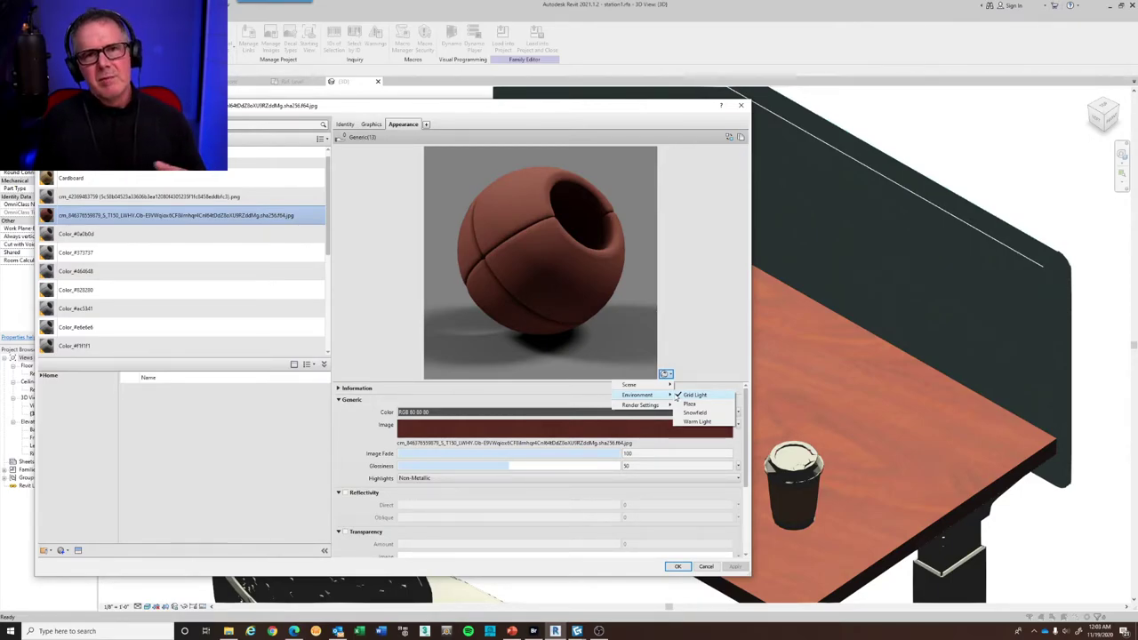
pyautogui.click(707, 345)
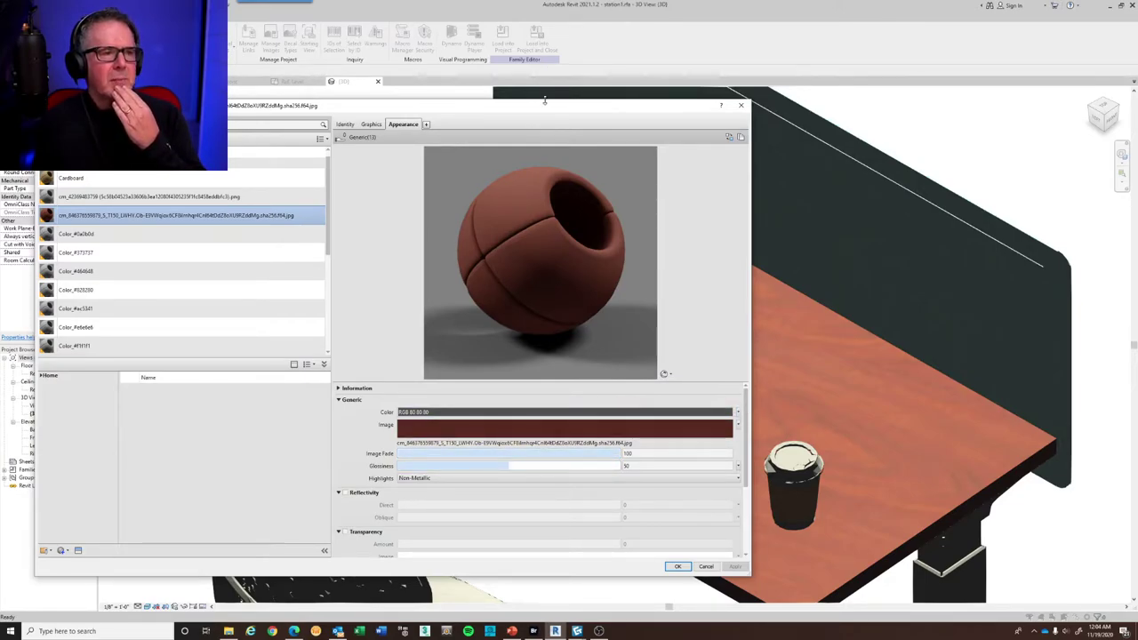
pyautogui.moveTo(545, 101); pyautogui.dragTo(545, 19)
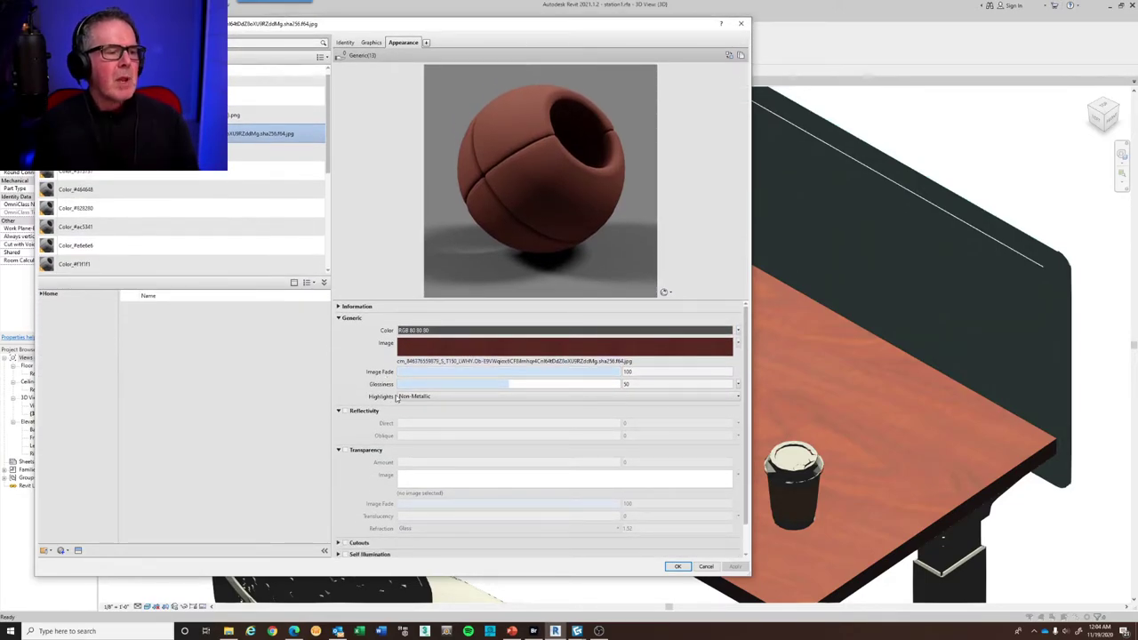
# Enable reflectivity on the wood material and switch its highlights to Metallic
pyautogui.click(345, 411)
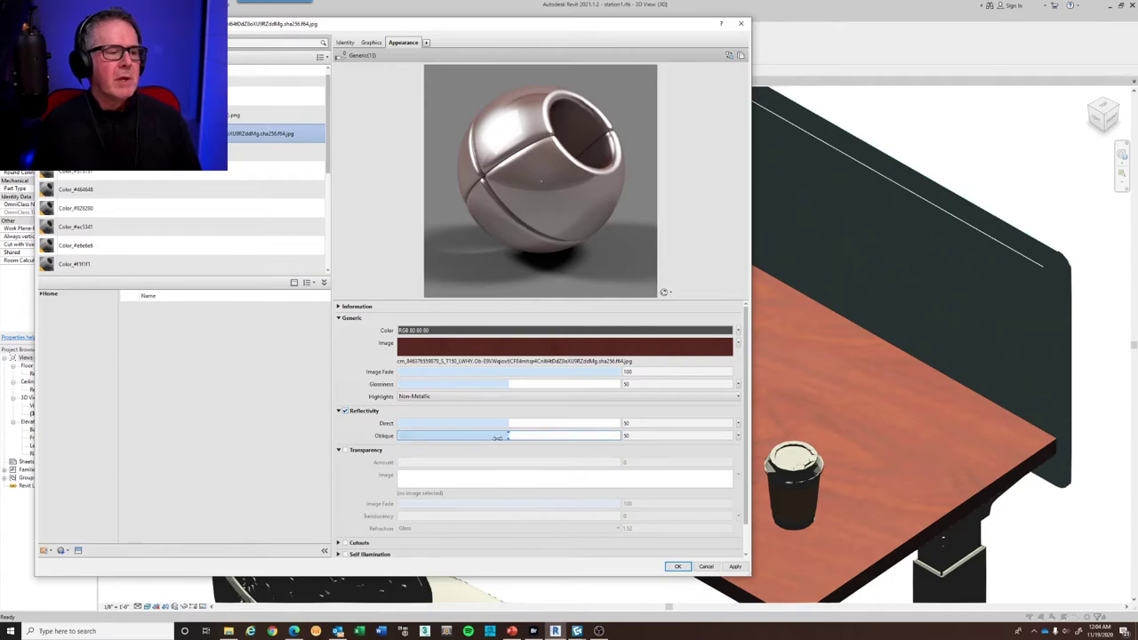
pyautogui.moveTo(505, 422); pyautogui.dragTo(406, 428)
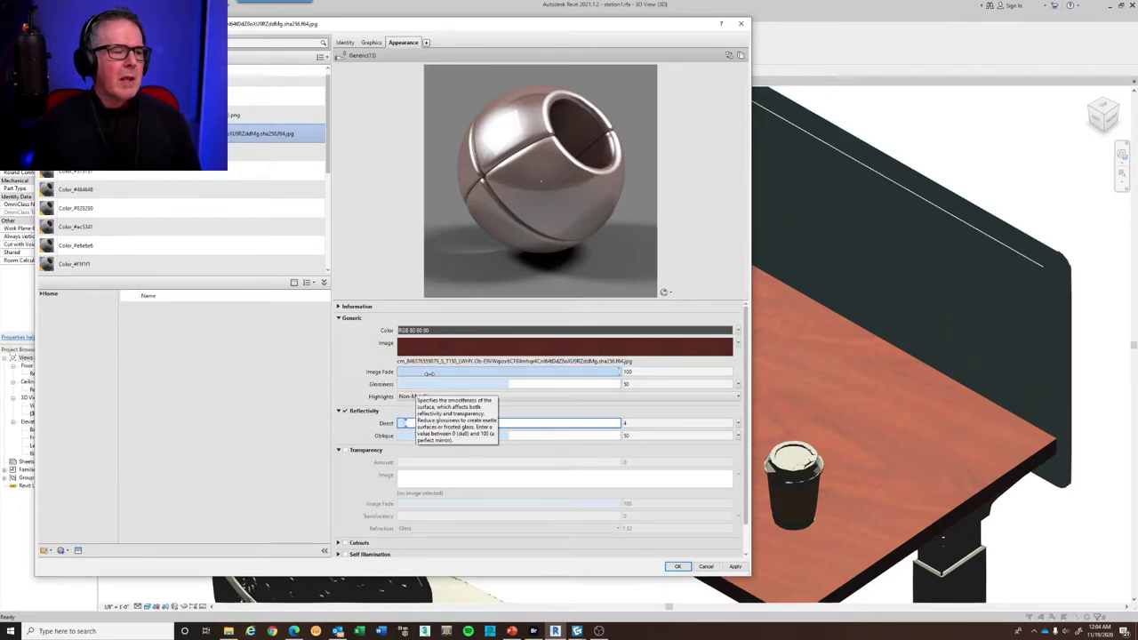
pyautogui.moveTo(507, 383); pyautogui.dragTo(428, 385)
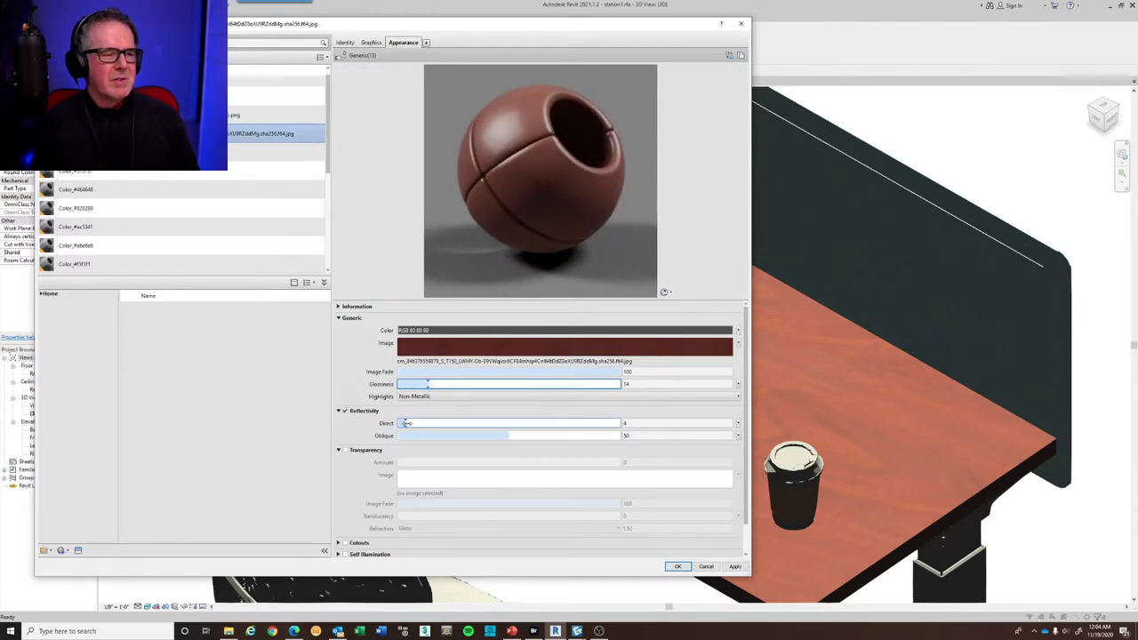
pyautogui.click(424, 397)
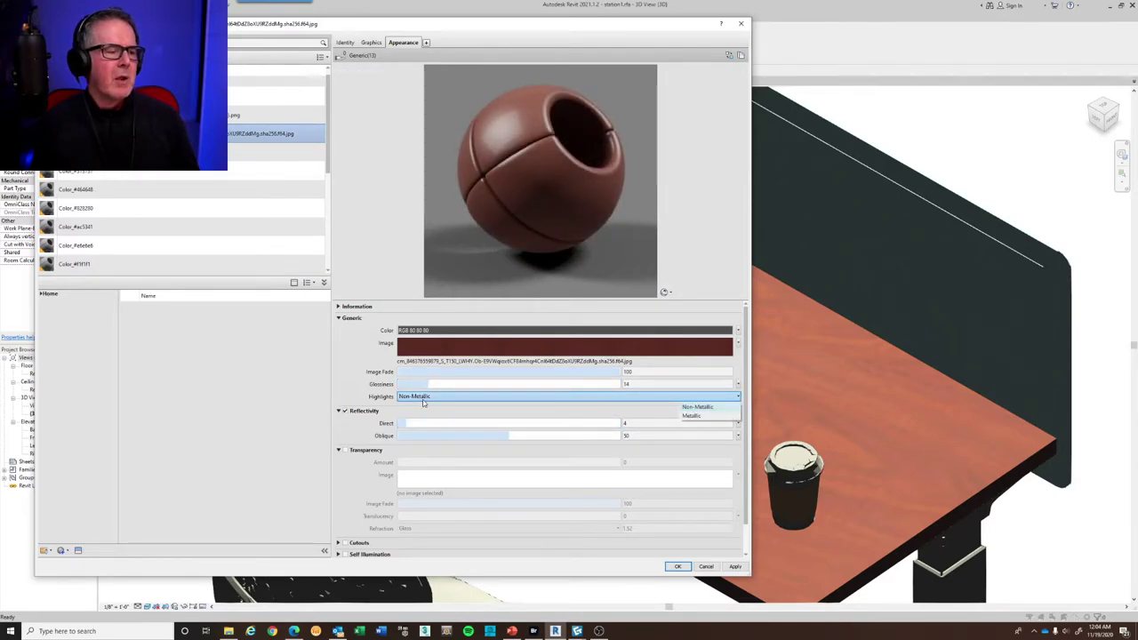
pyautogui.click(691, 415)
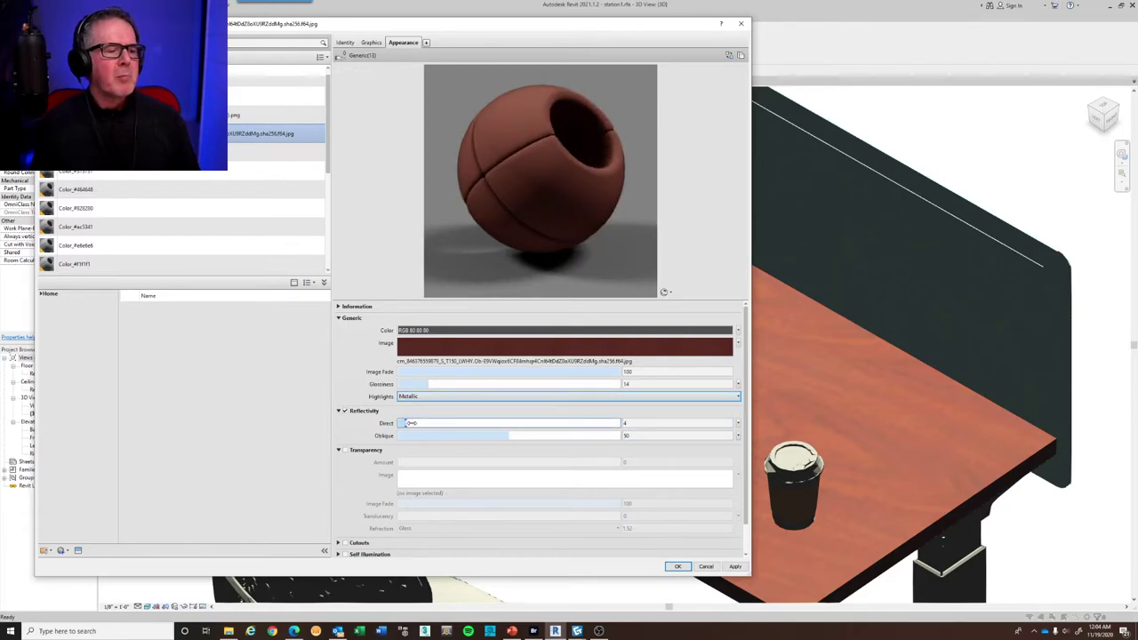
# Tune glossiness to about 50 and direct reflectivity to 36, then apply to the desk
pyautogui.moveTo(429, 383); pyautogui.dragTo(490, 384)
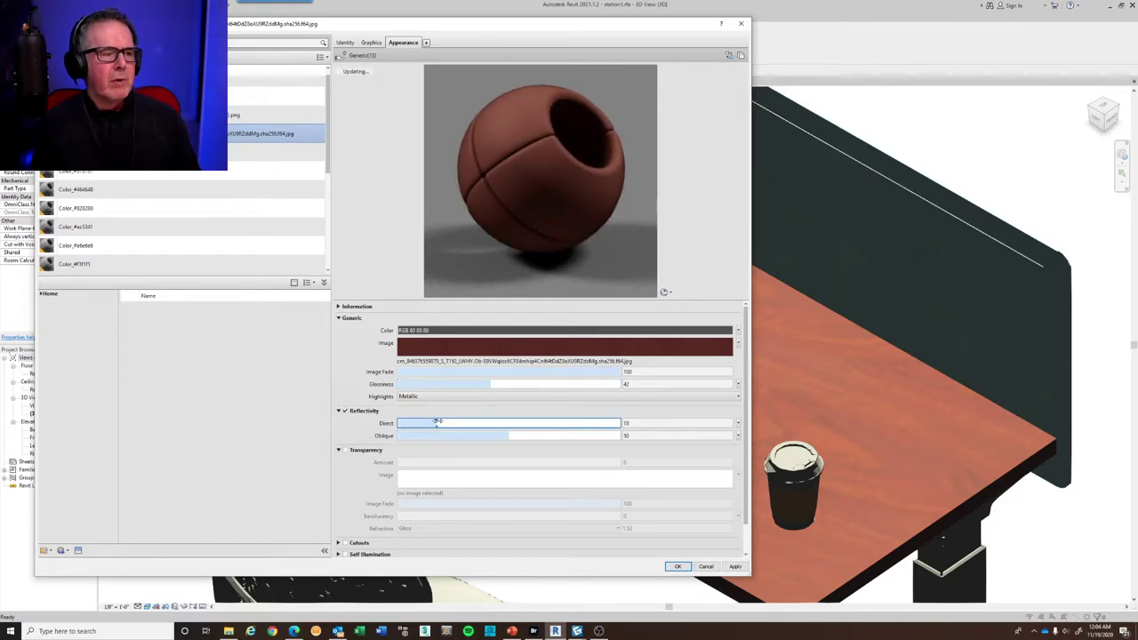
pyautogui.moveTo(436, 422); pyautogui.dragTo(462, 422)
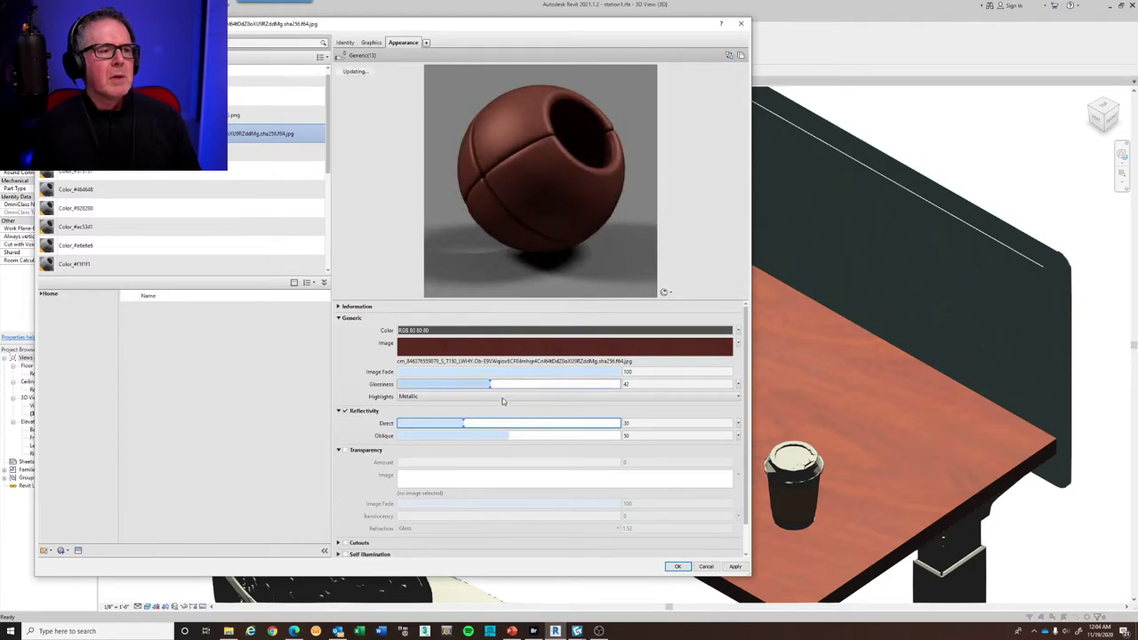
pyautogui.moveTo(490, 384); pyautogui.dragTo(469, 384)
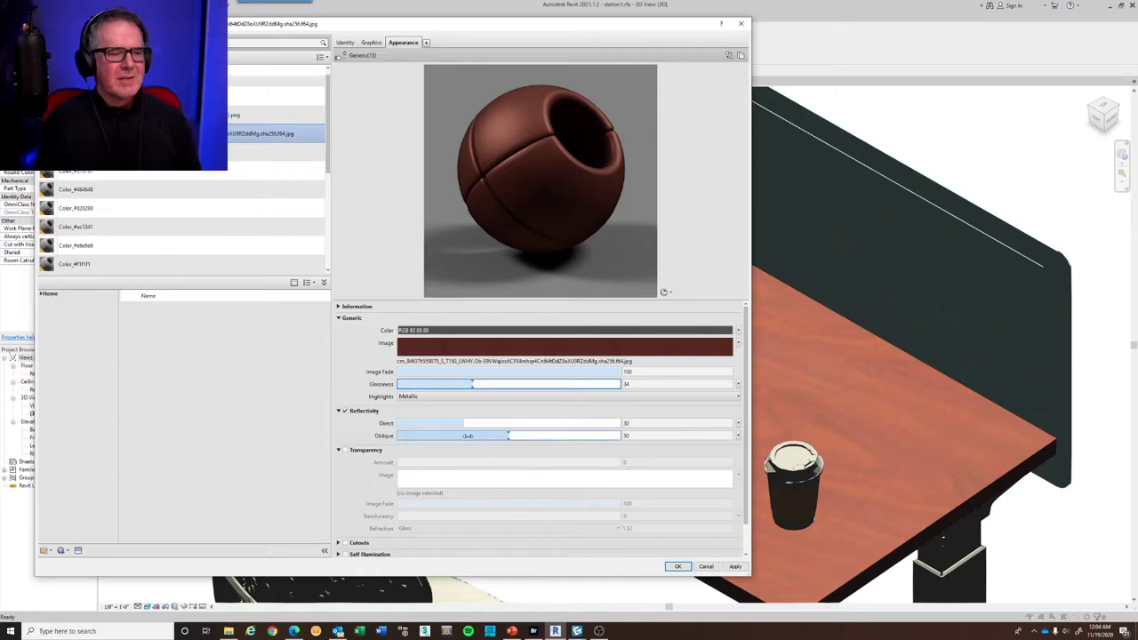
pyautogui.click(462, 424)
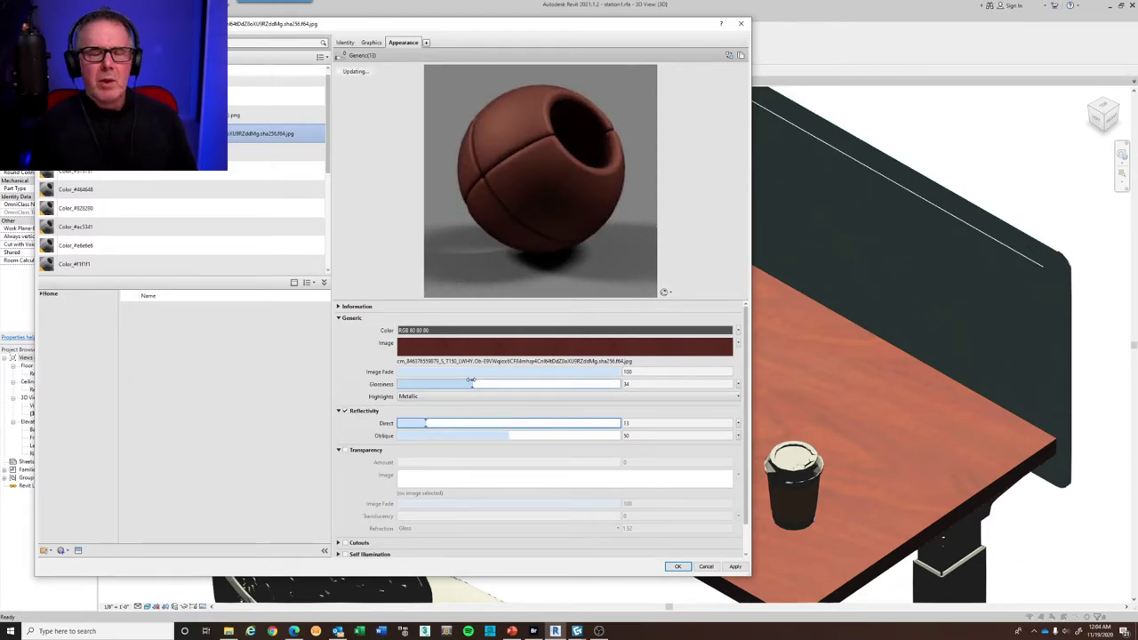
pyautogui.moveTo(473, 384)
pyautogui.mouseDown()
pyautogui.moveTo(456, 385)
pyautogui.moveTo(484, 386)
pyautogui.mouseUp()
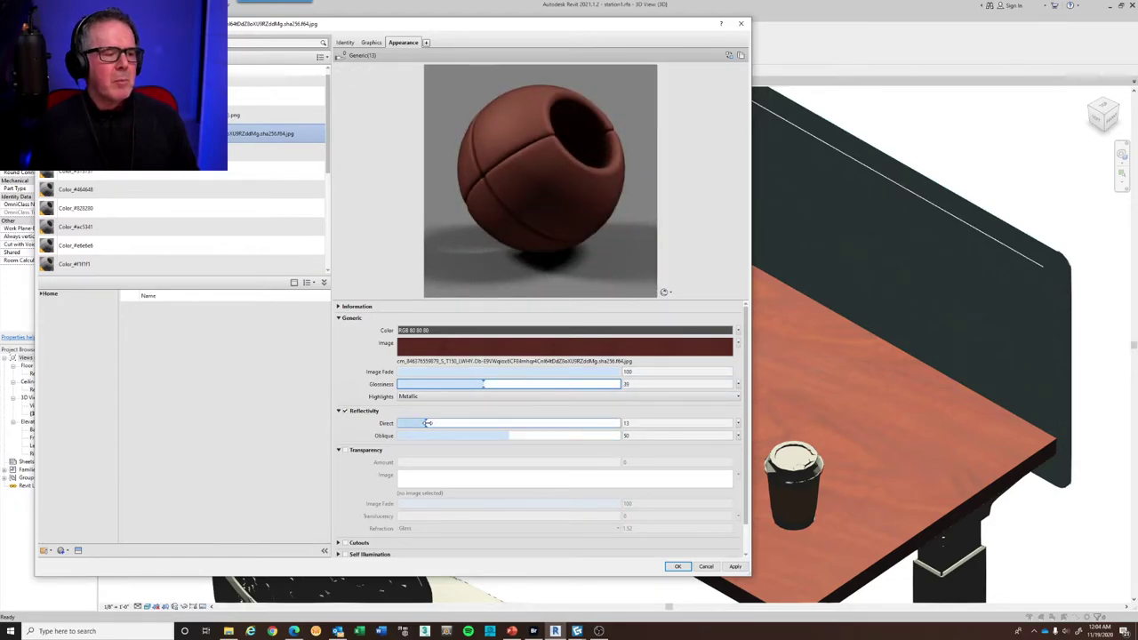
pyautogui.moveTo(428, 424); pyautogui.dragTo(461, 421)
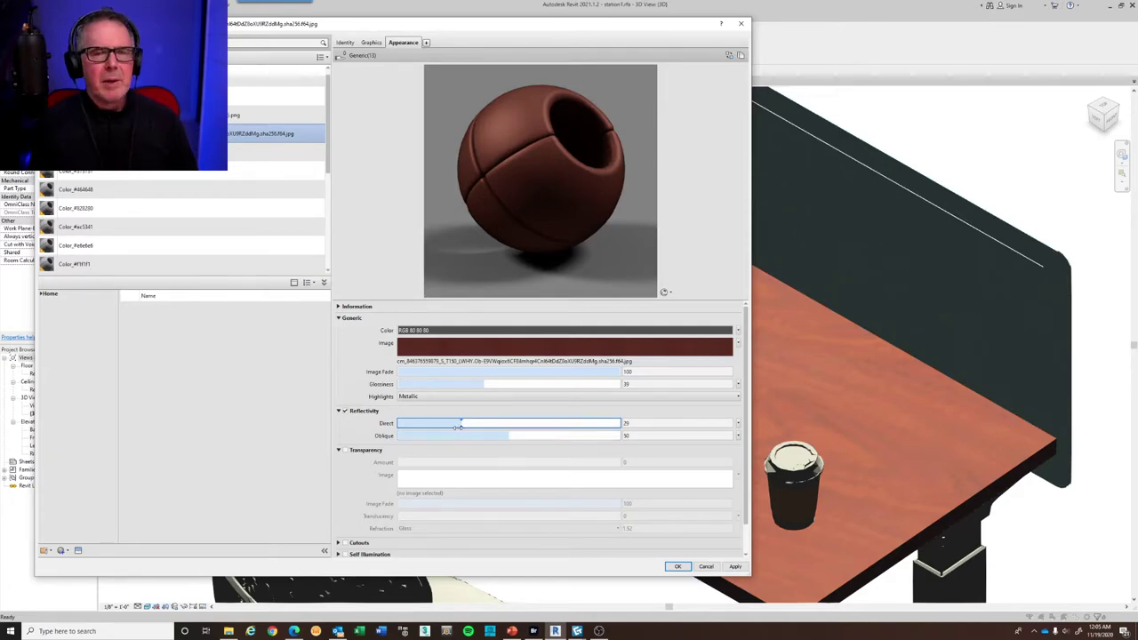
pyautogui.moveTo(458, 427); pyautogui.dragTo(477, 425)
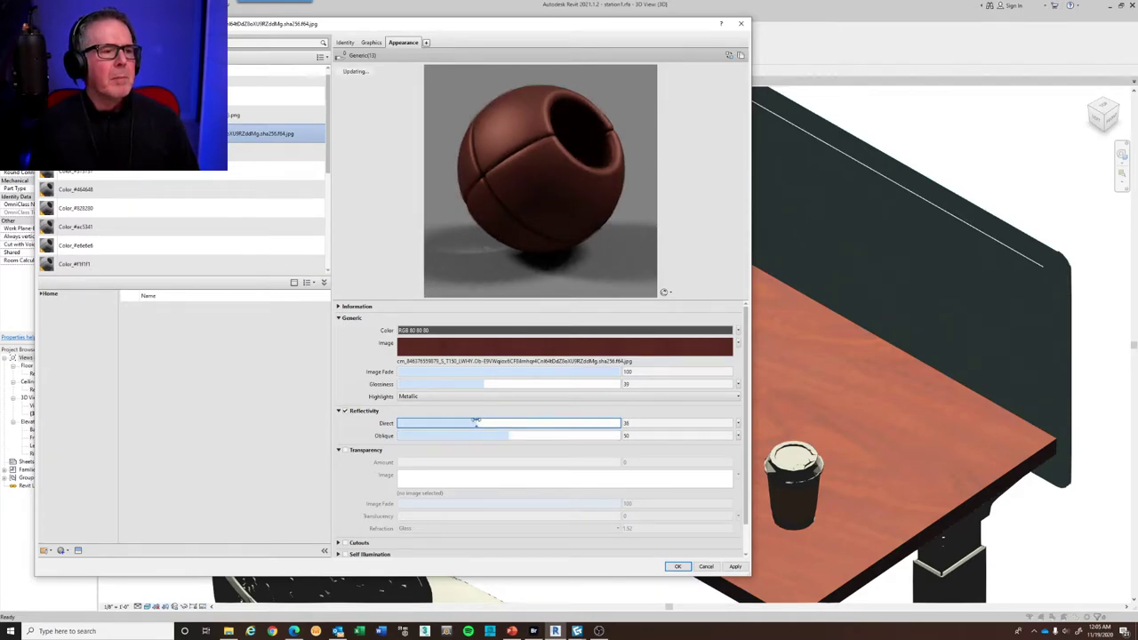
pyautogui.moveTo(485, 384); pyautogui.dragTo(515, 385)
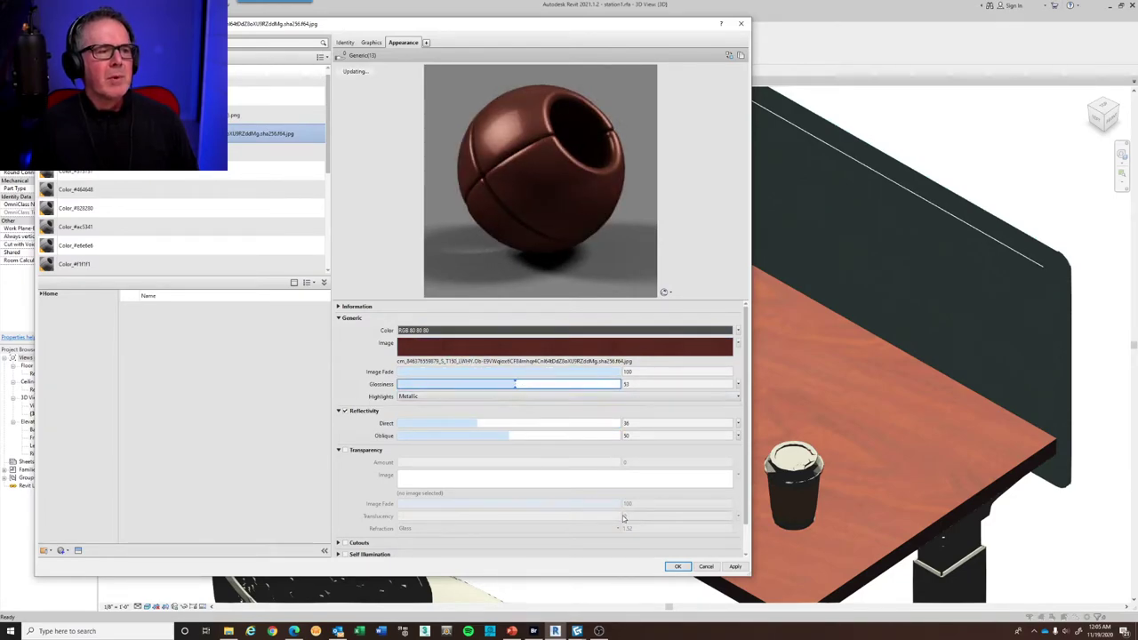
pyautogui.click(742, 568)
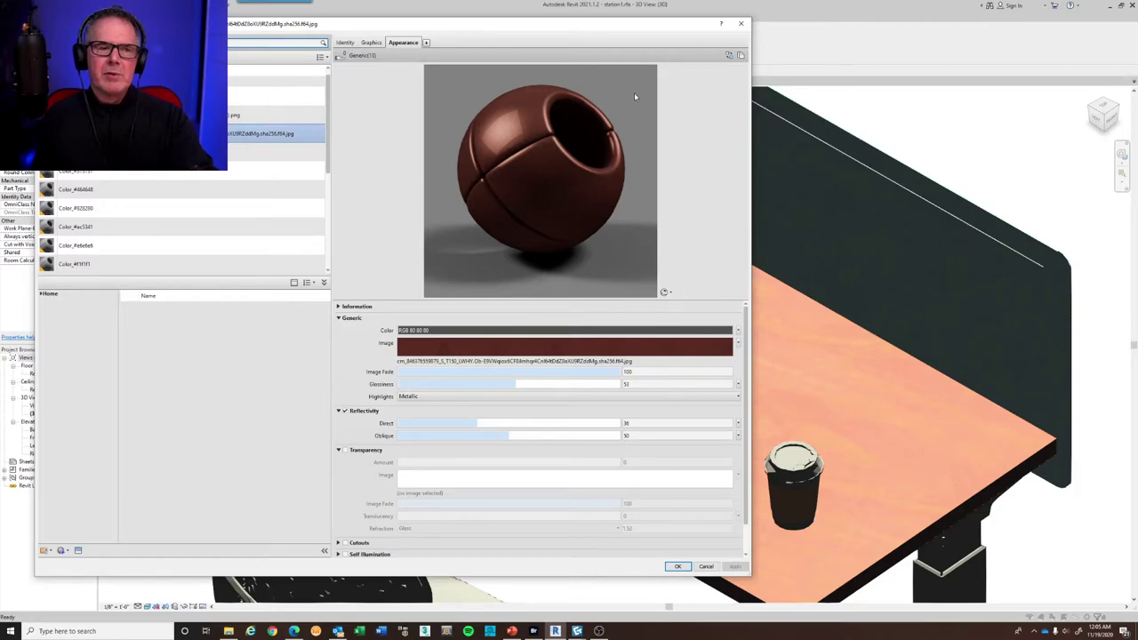
# Move the Material Browser so the Properties and Project Browser panels are visible
pyautogui.moveTo(645, 33); pyautogui.dragTo(397, 112)
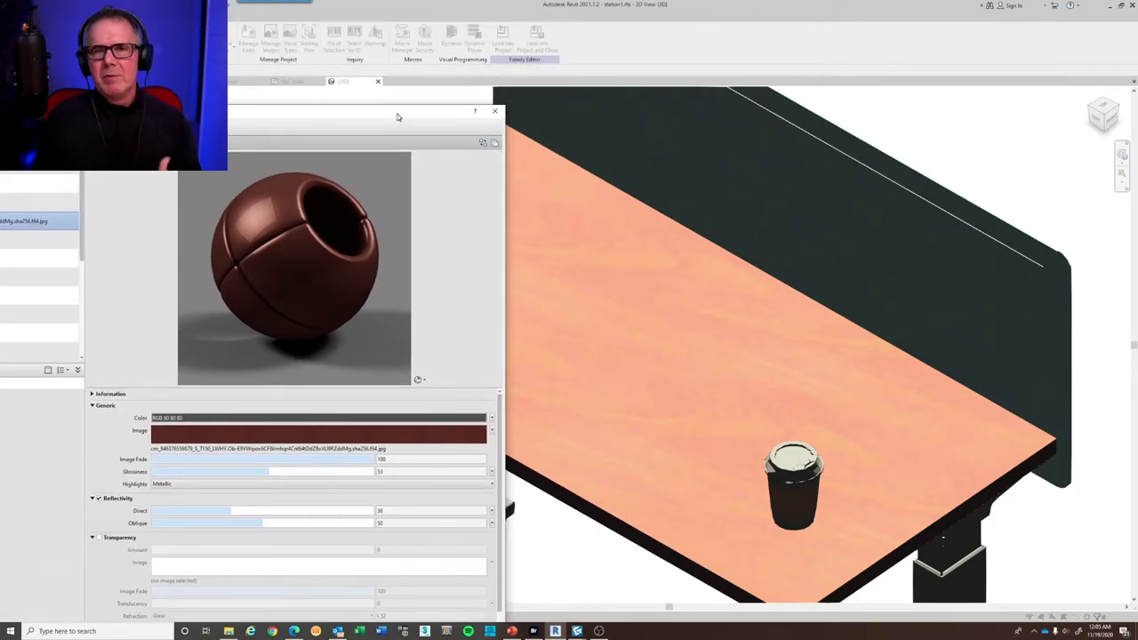
pyautogui.moveTo(397, 117); pyautogui.dragTo(617, 102)
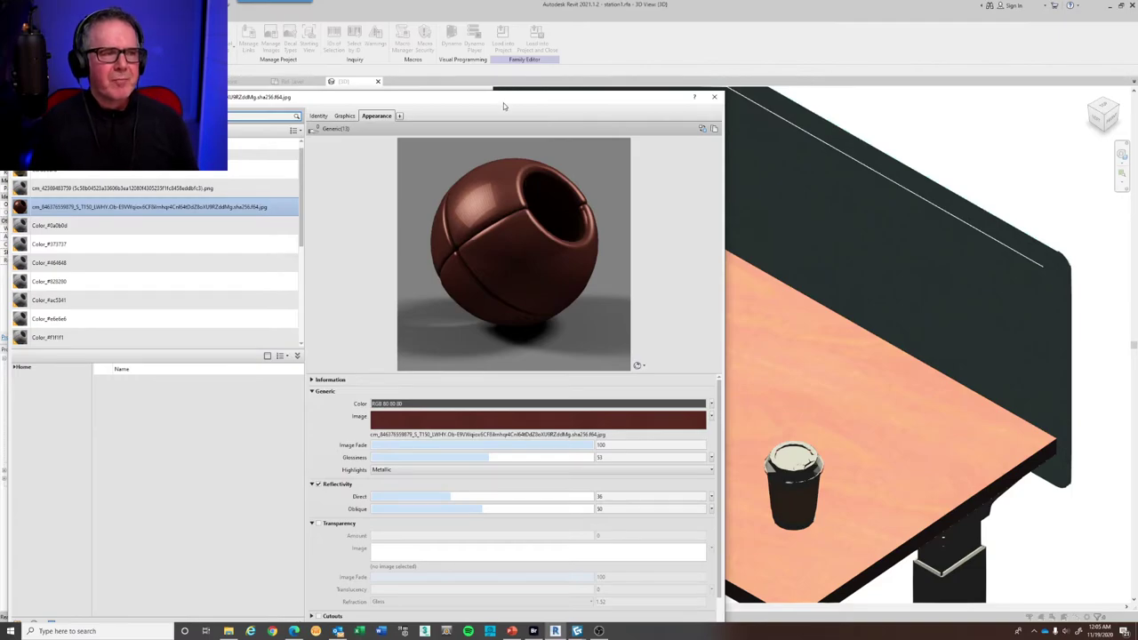
pyautogui.moveTo(503, 103); pyautogui.dragTo(642, 53)
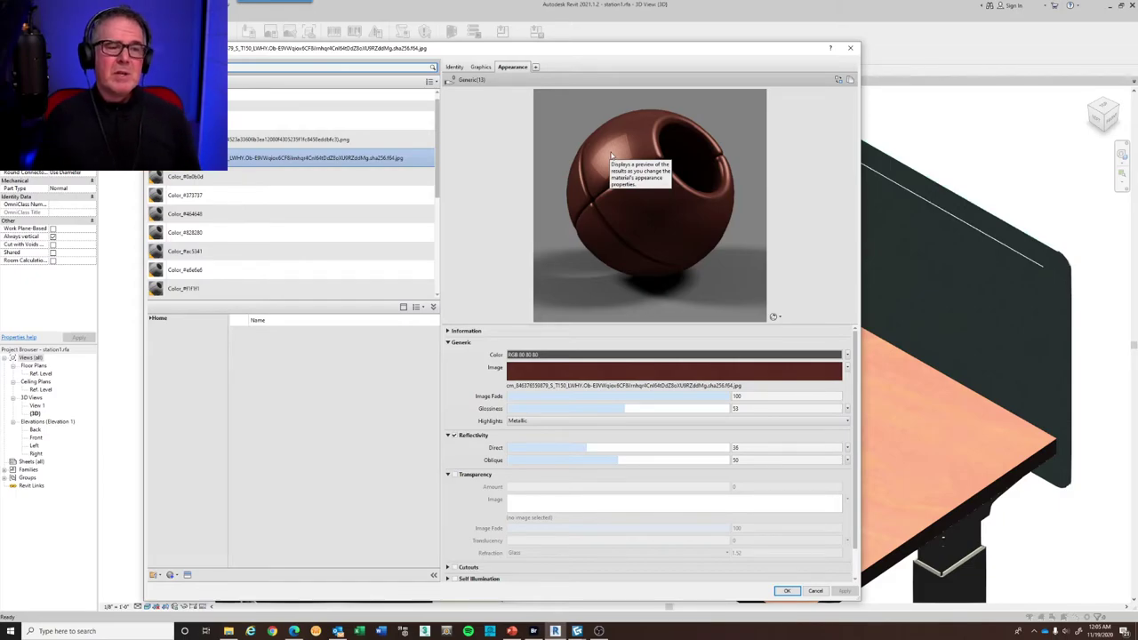
# Set the wood texture sample size to 2 inches and lower direct reflectivity to 14
pyautogui.click(578, 371)
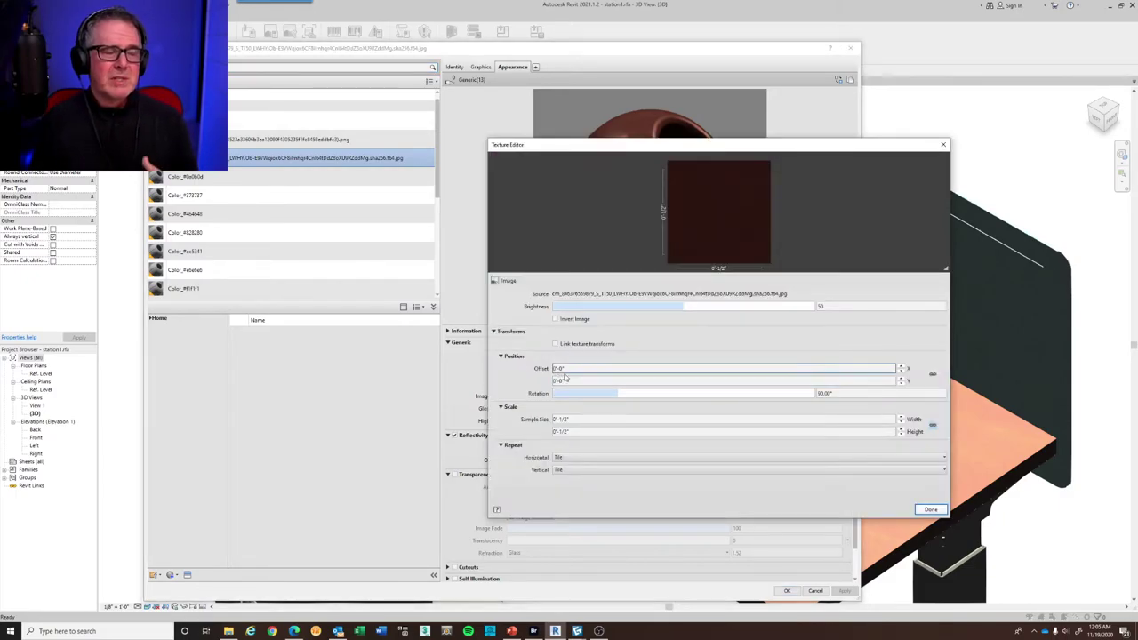
pyautogui.click(577, 420)
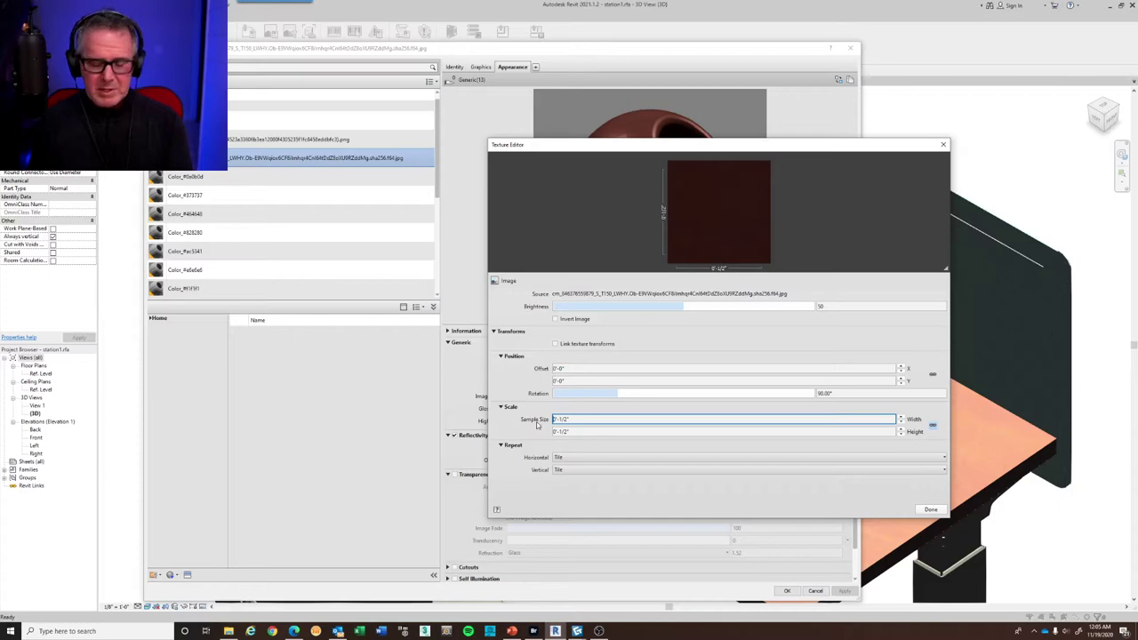
pyautogui.click(570, 418)
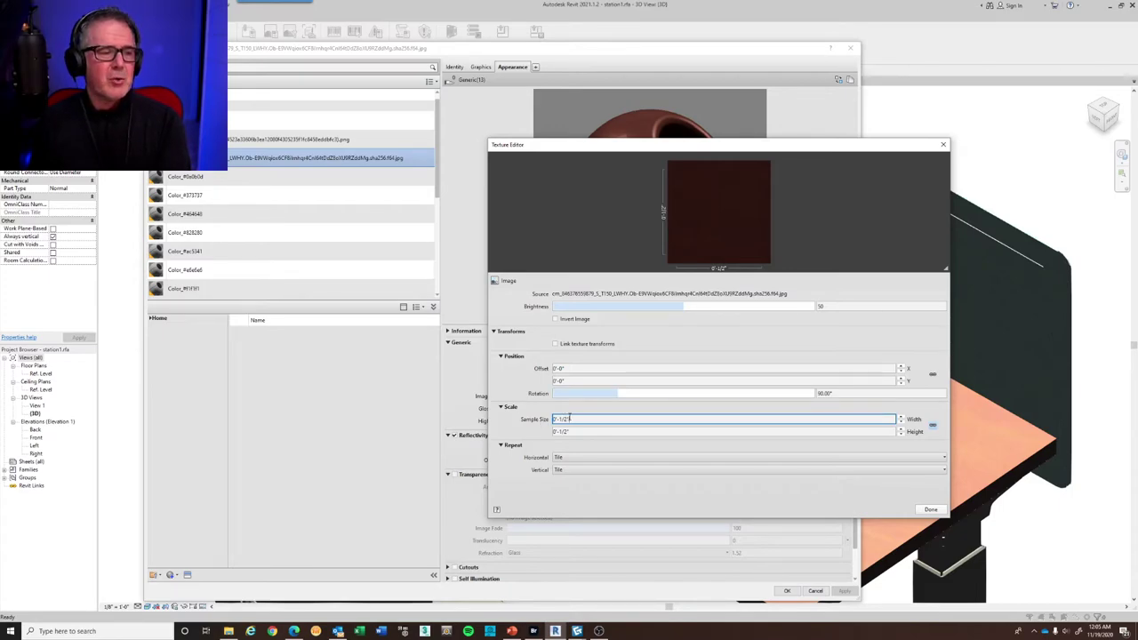
pyautogui.click(578, 420)
pyautogui.write('3')
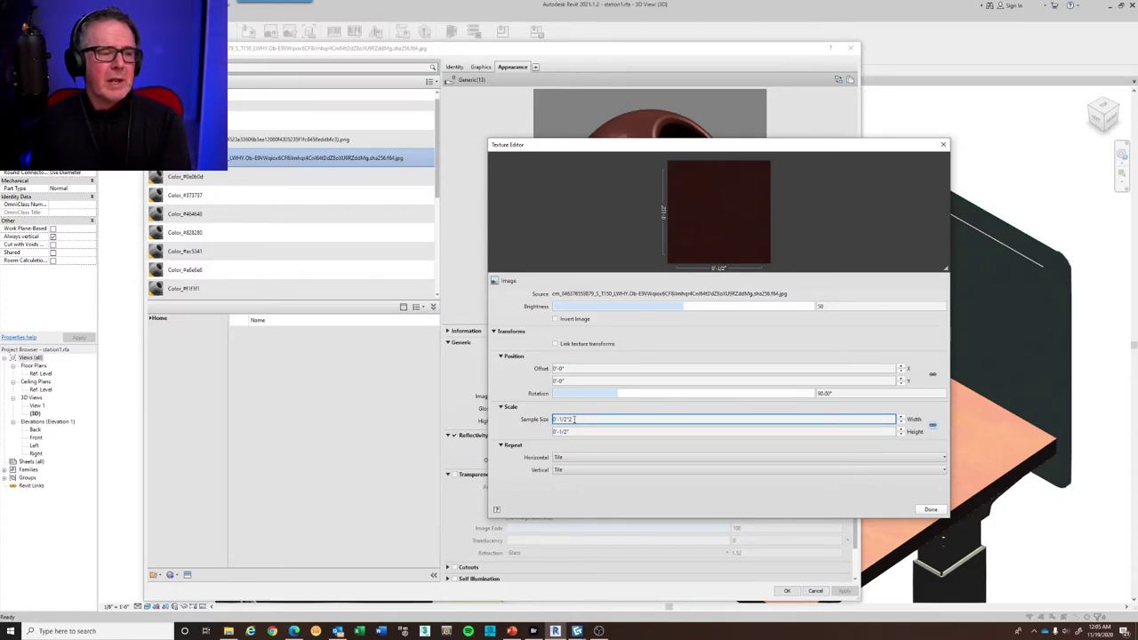
pyautogui.moveTo(575, 420); pyautogui.dragTo(525, 423)
pyautogui.write('2')
pyautogui.press('Tab')
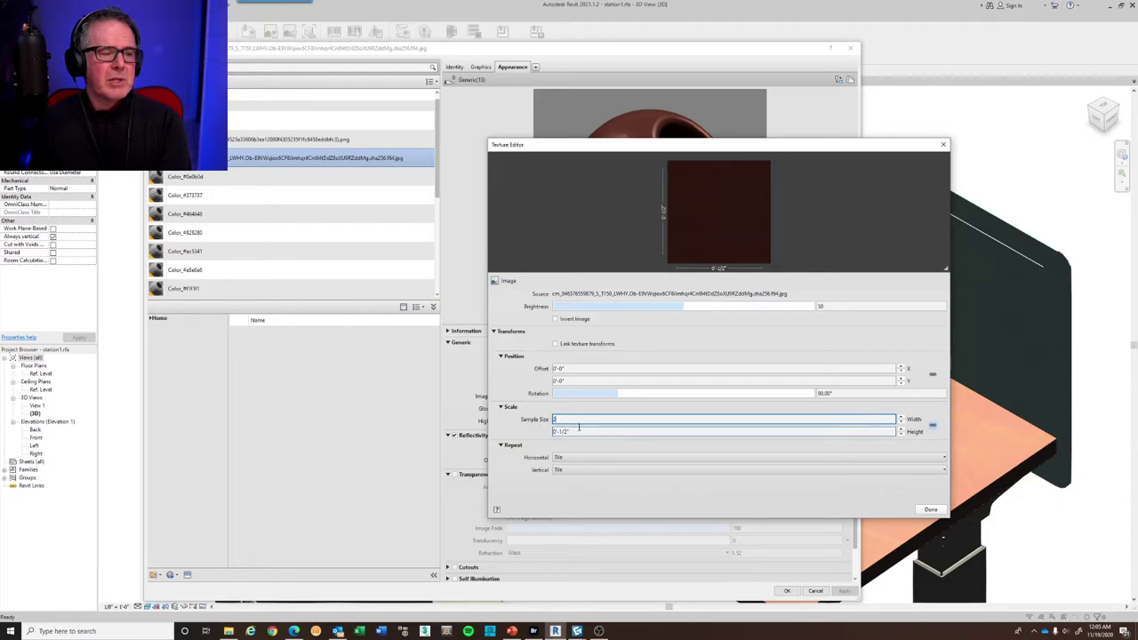
pyautogui.click(925, 509)
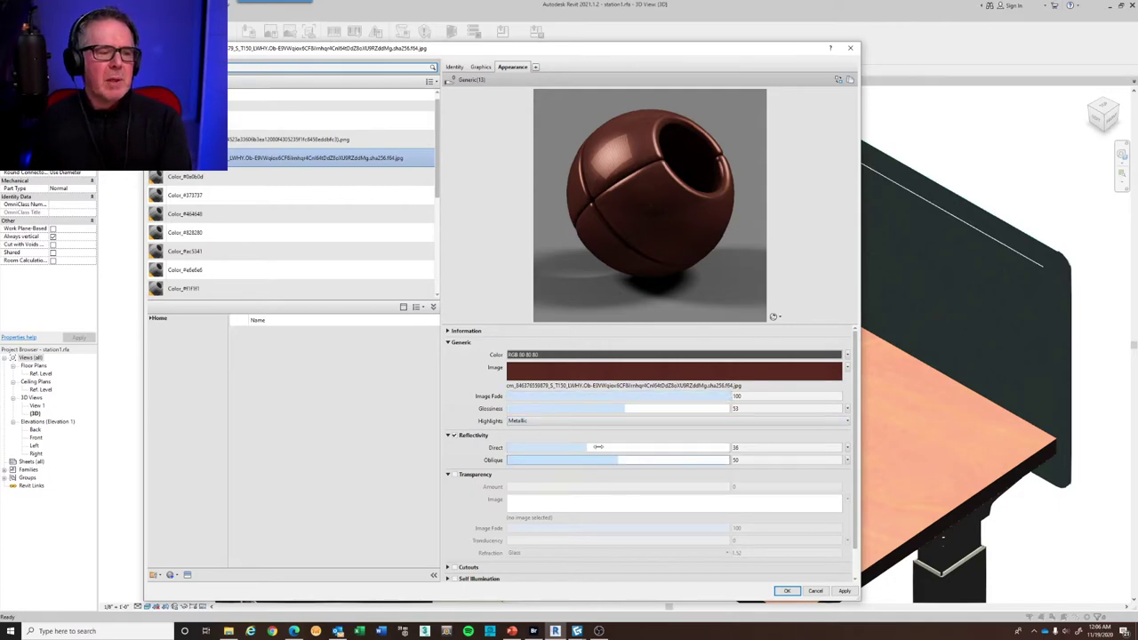
pyautogui.moveTo(584, 451); pyautogui.dragTo(534, 451)
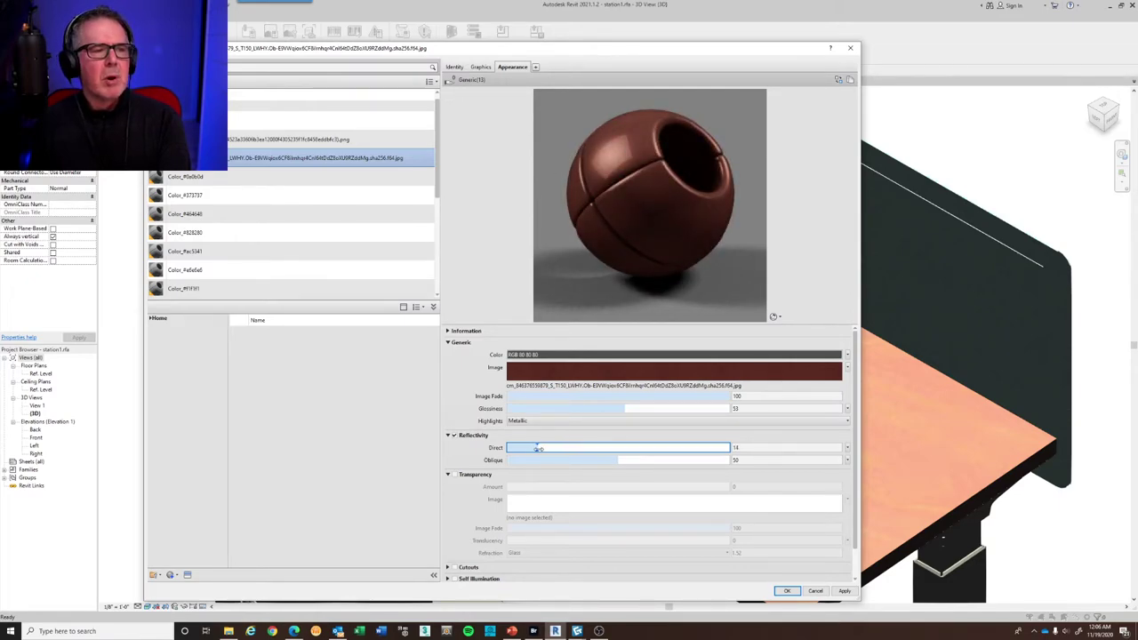
# Resize the wood texture sample to 0'-1/4" square and apply the material to the desk
pyautogui.click(641, 372)
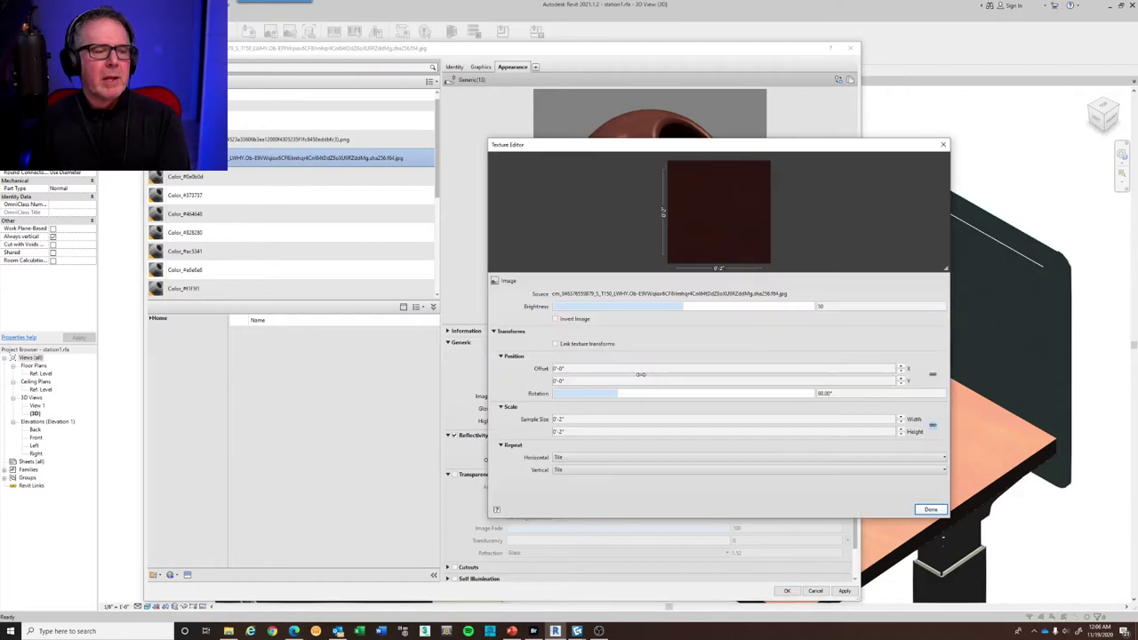
pyautogui.doubleClick(579, 419)
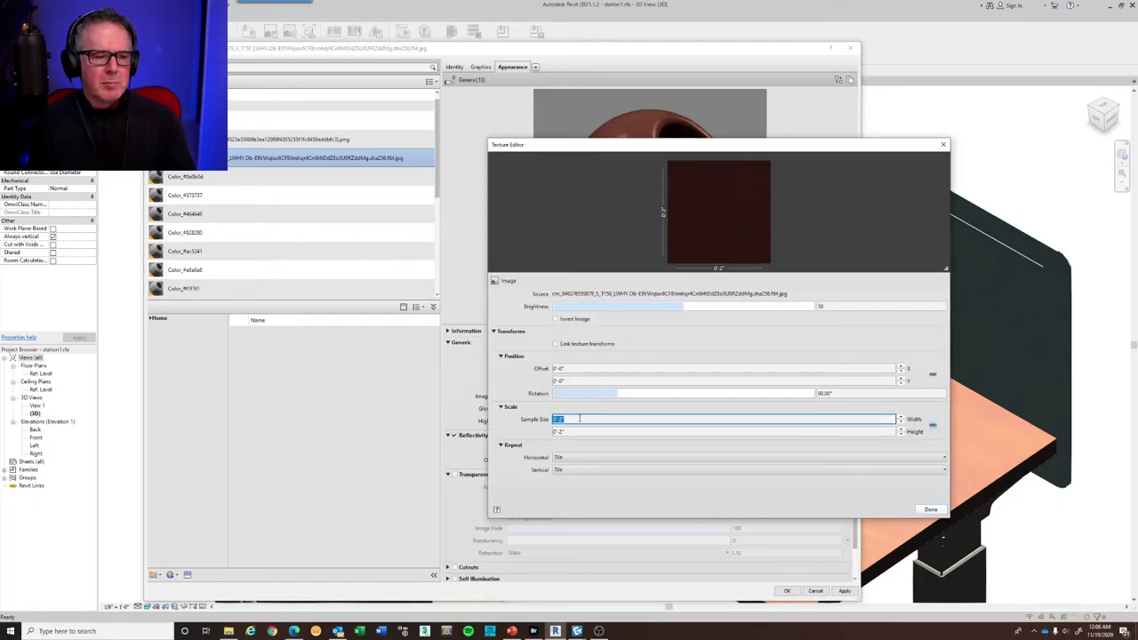
pyautogui.write('1/4"')
pyautogui.click(597, 437)
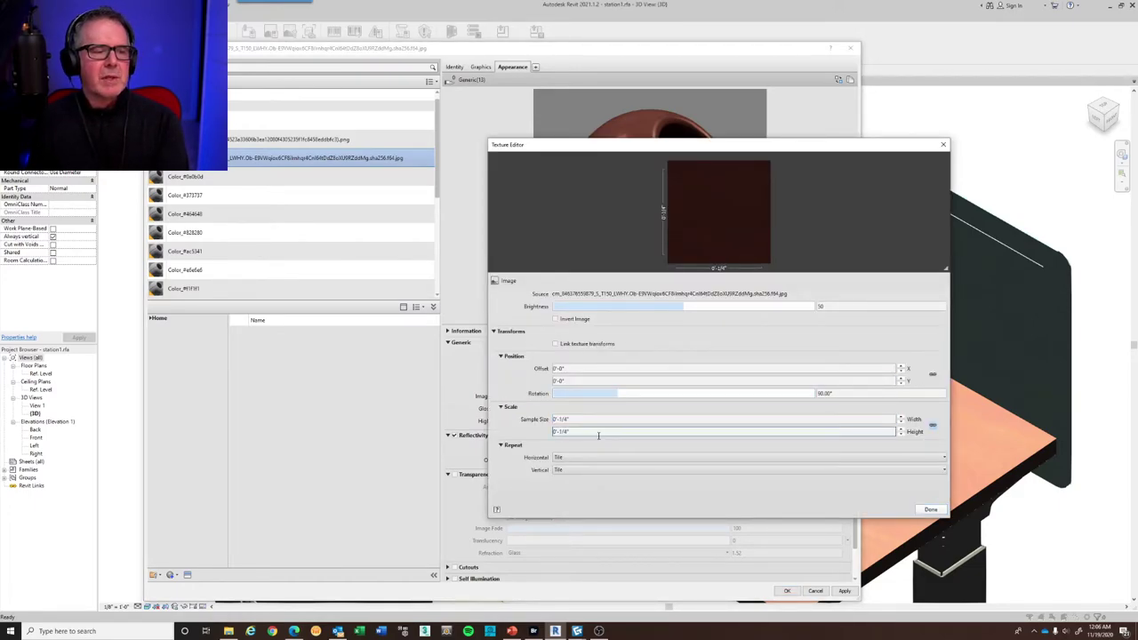
pyautogui.click(930, 509)
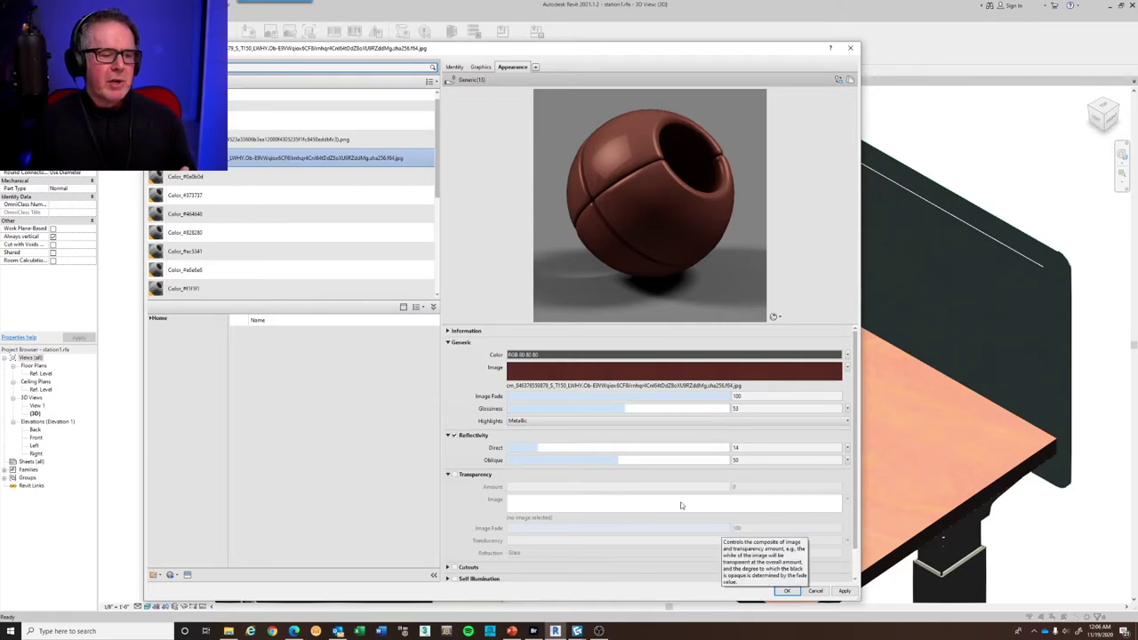
pyautogui.scroll(-1, 846, 505)
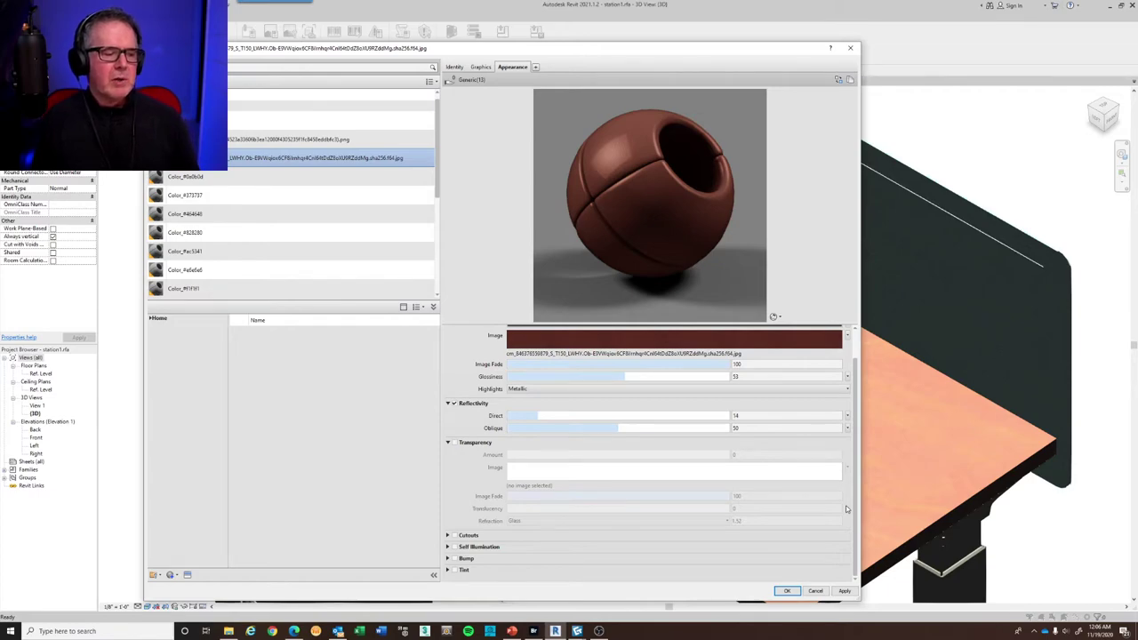
pyautogui.scroll(1, 846, 506)
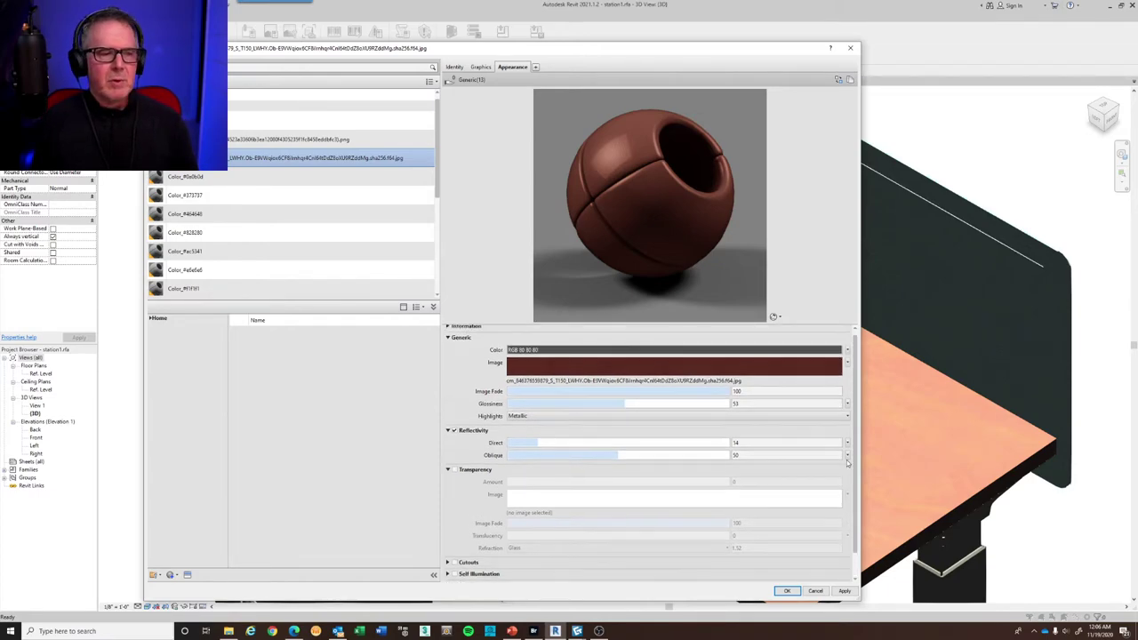
pyautogui.click(844, 592)
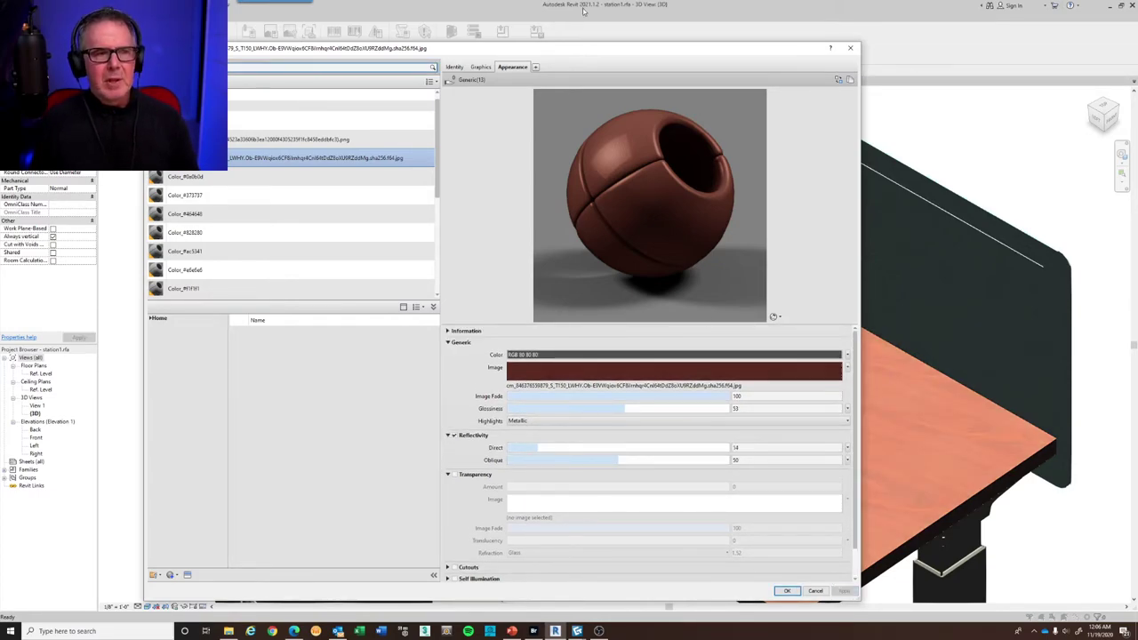
# Replace the desktop material's long file name with 'wood' on the Identity tab and apply
pyautogui.moveTo(689, 50); pyautogui.dragTo(644, 112)
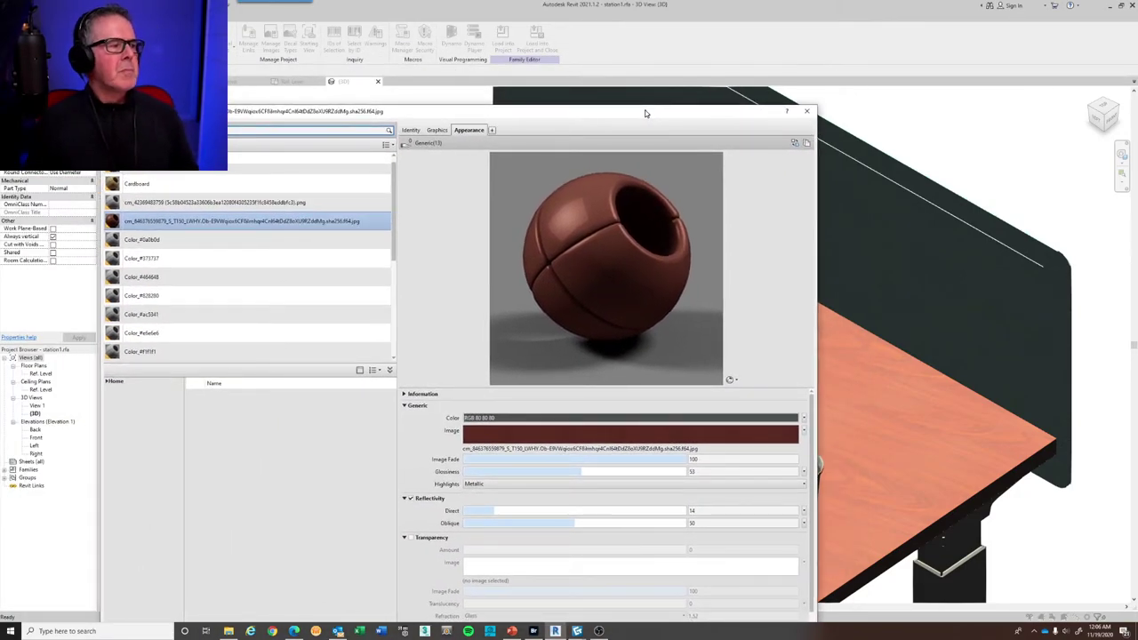
pyautogui.click(412, 129)
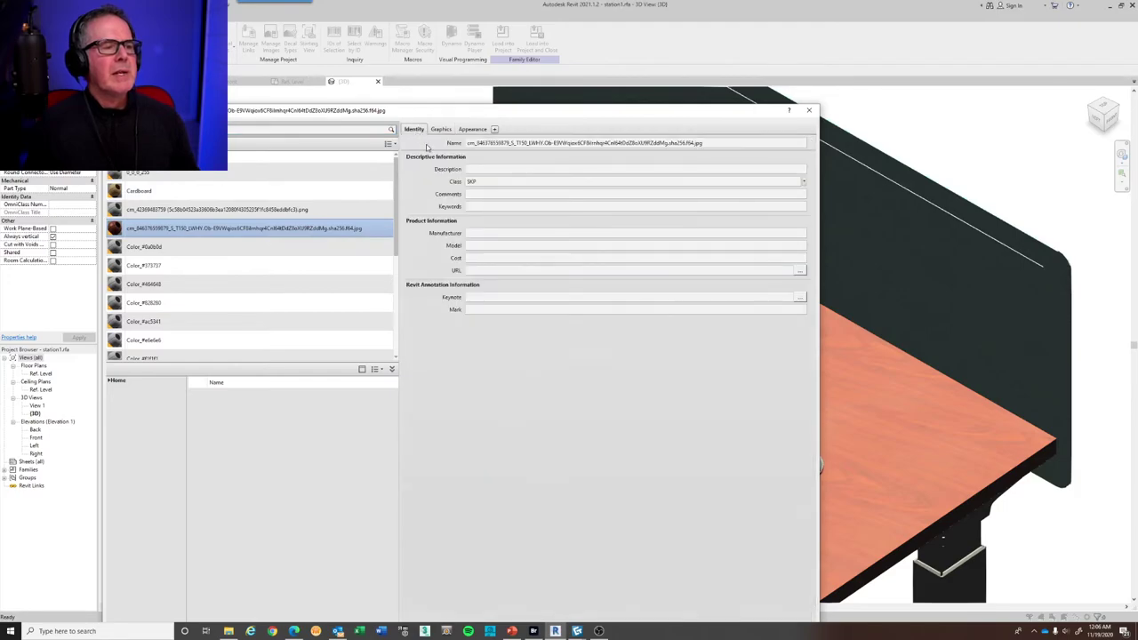
pyautogui.click(560, 143)
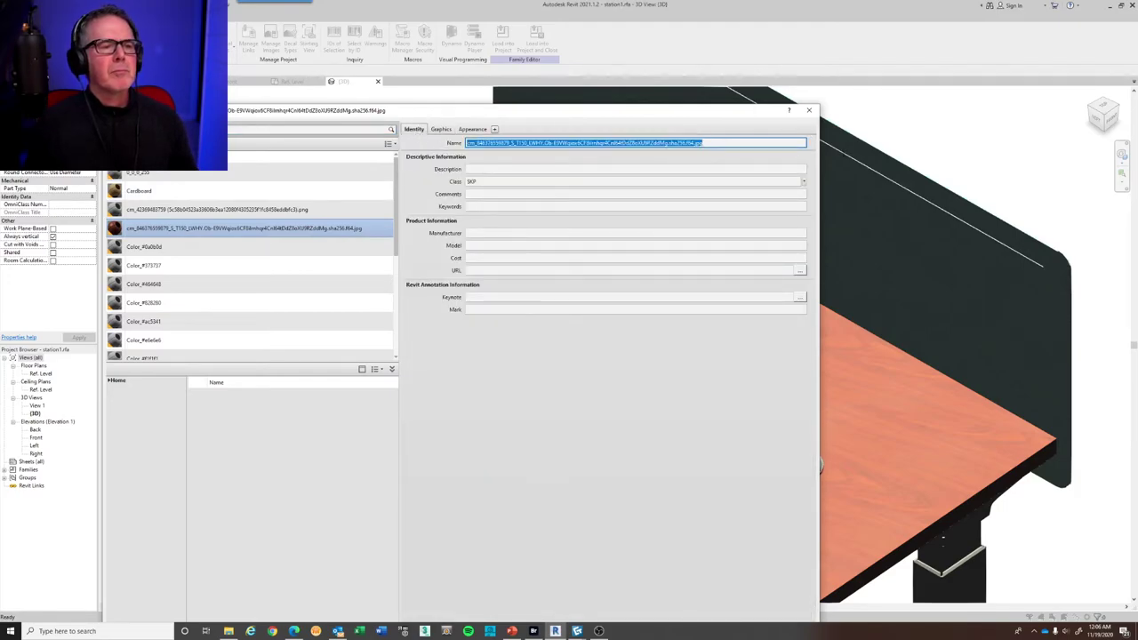
pyautogui.write('wood')
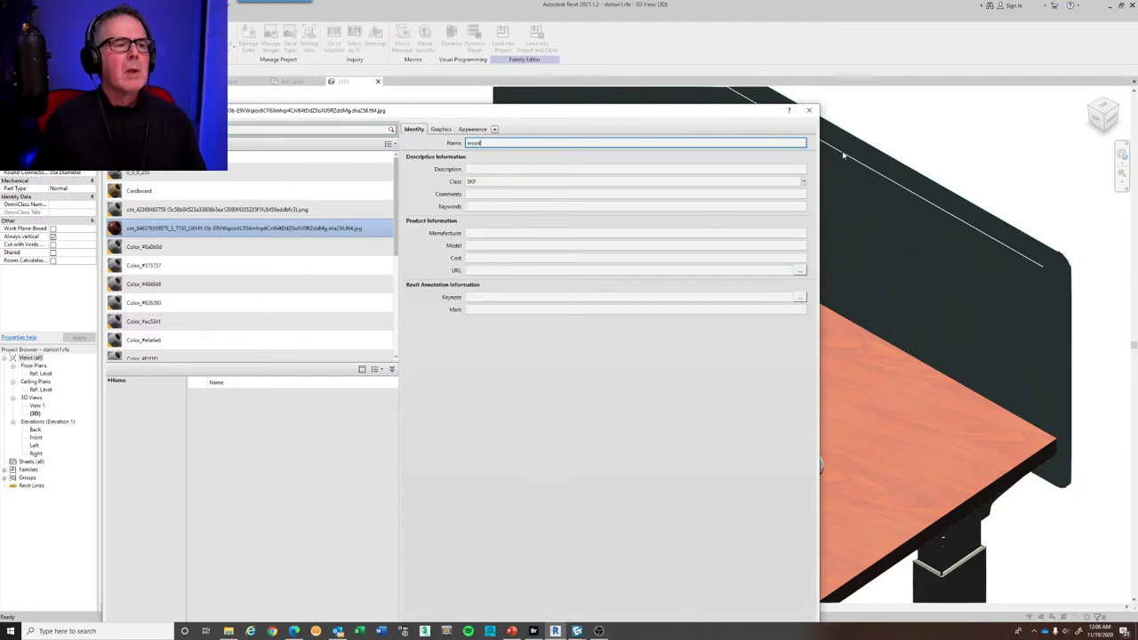
pyautogui.press('Return')
pyautogui.moveTo(560, 111); pyautogui.dragTo(549, 60)
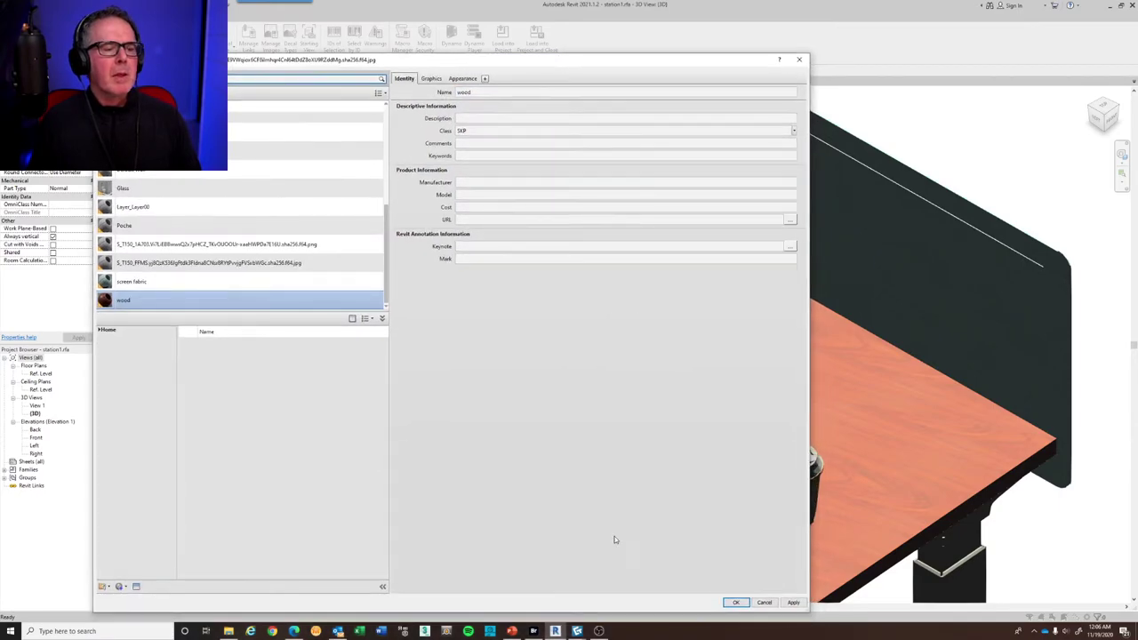
pyautogui.click(793, 602)
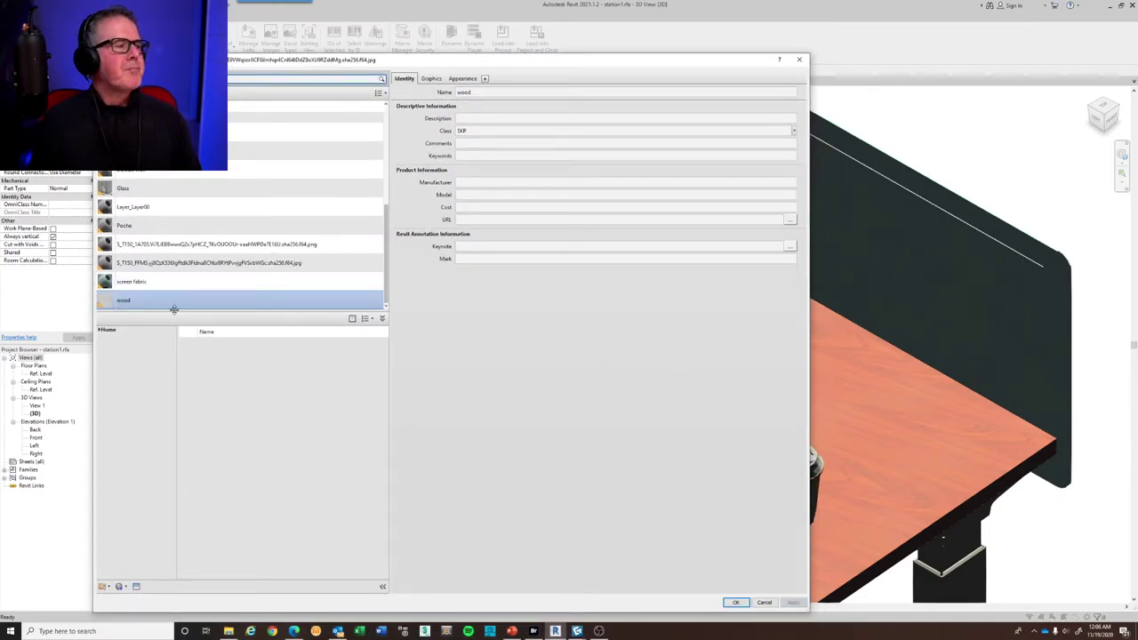
pyautogui.scroll(3, 160, 223)
pyautogui.scroll(-3, 159, 223)
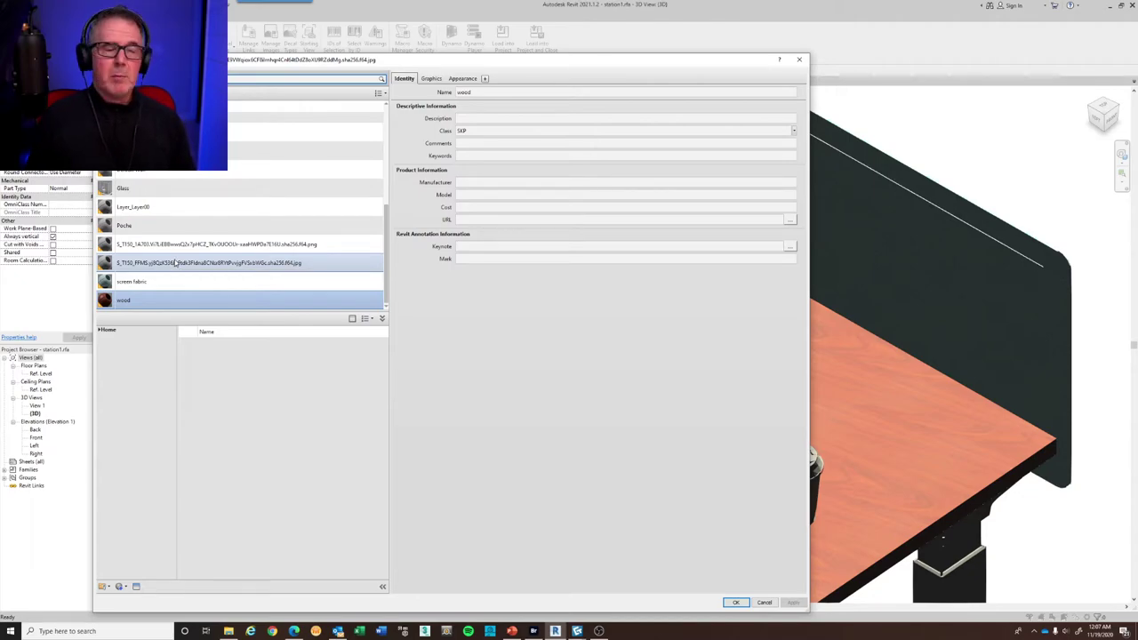
# Select the fabric material and re-link its appearance image file
pyautogui.click(178, 247)
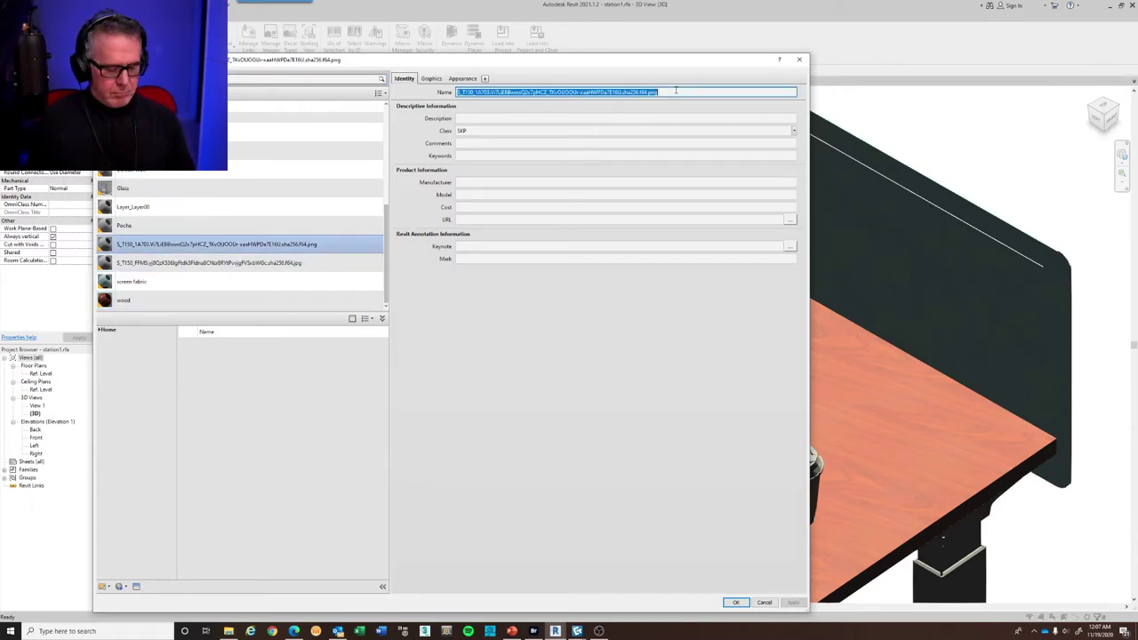
pyautogui.click(462, 78)
pyautogui.click(777, 384)
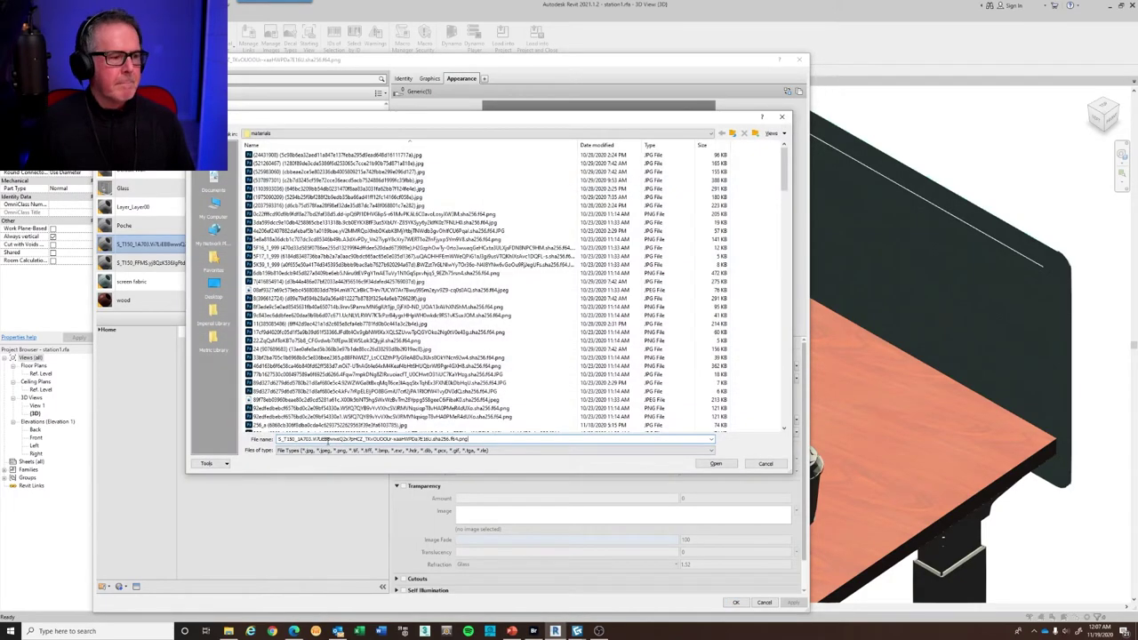
pyautogui.click(717, 464)
# Set the fabric texture sample size to 0'-1/4" and apply the material
pyautogui.click(705, 391)
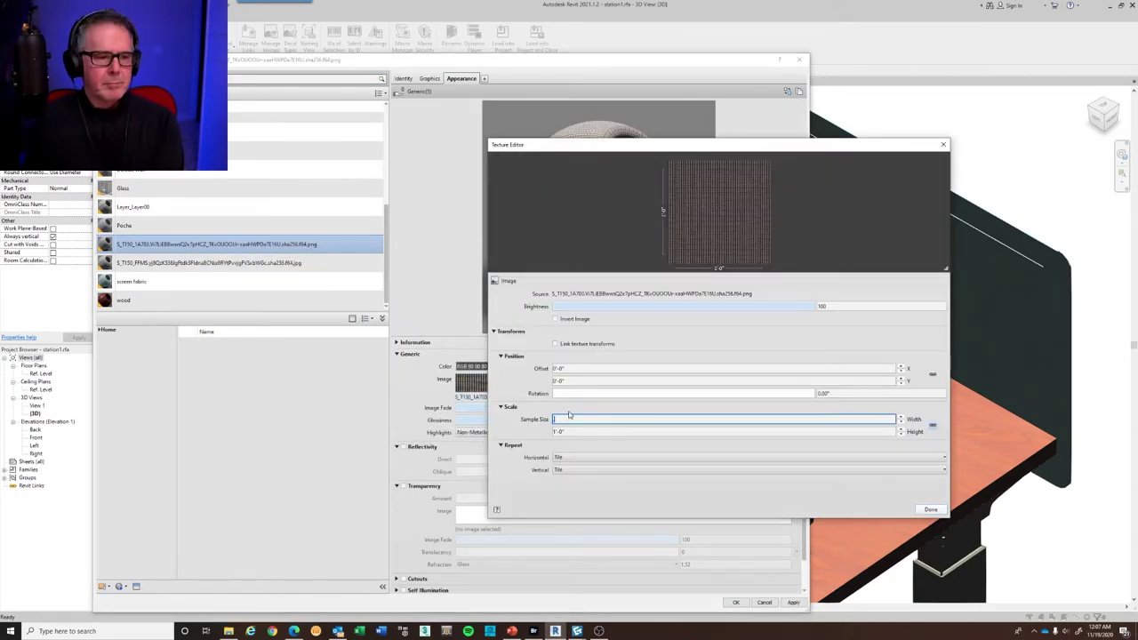
pyautogui.click(843, 305)
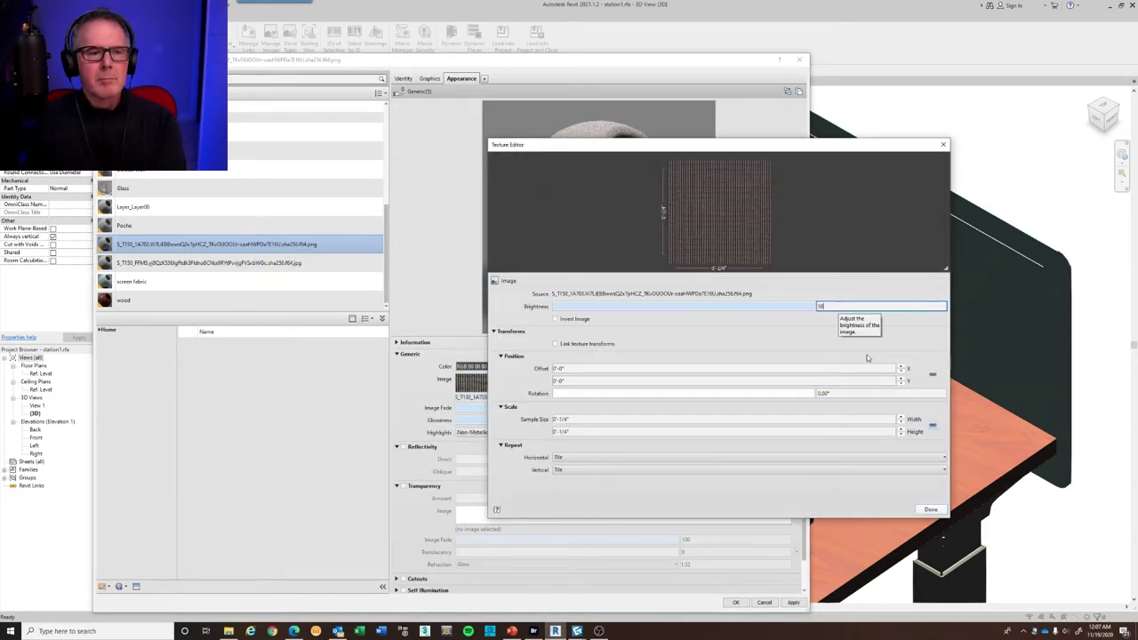
pyautogui.click(930, 509)
pyautogui.moveTo(456, 59); pyautogui.dragTo(699, 42)
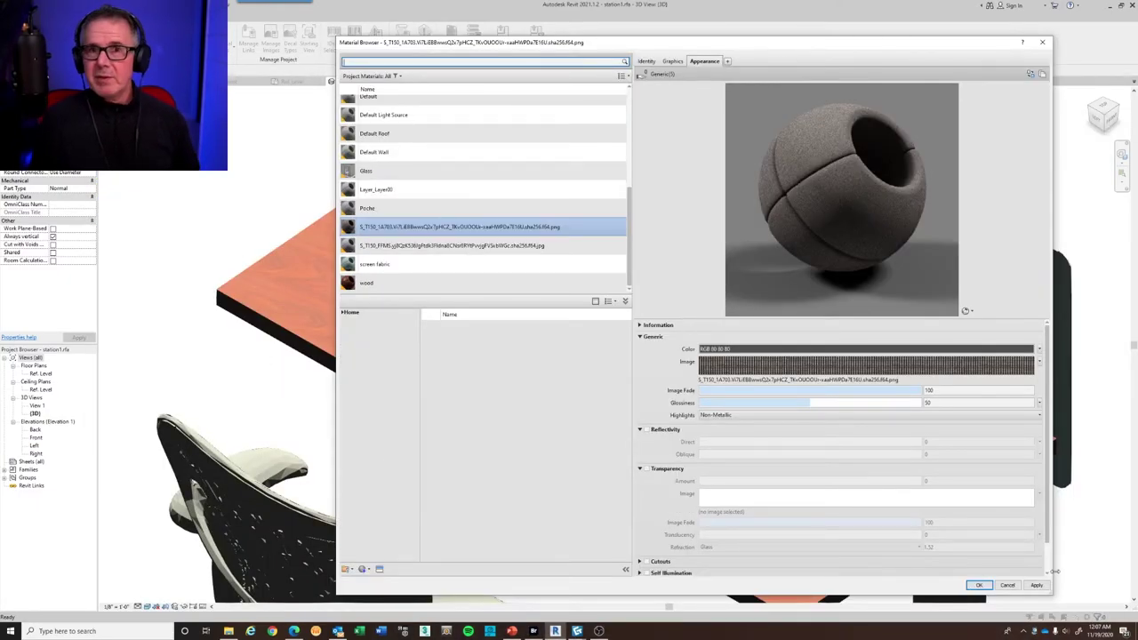
pyautogui.click(1040, 587)
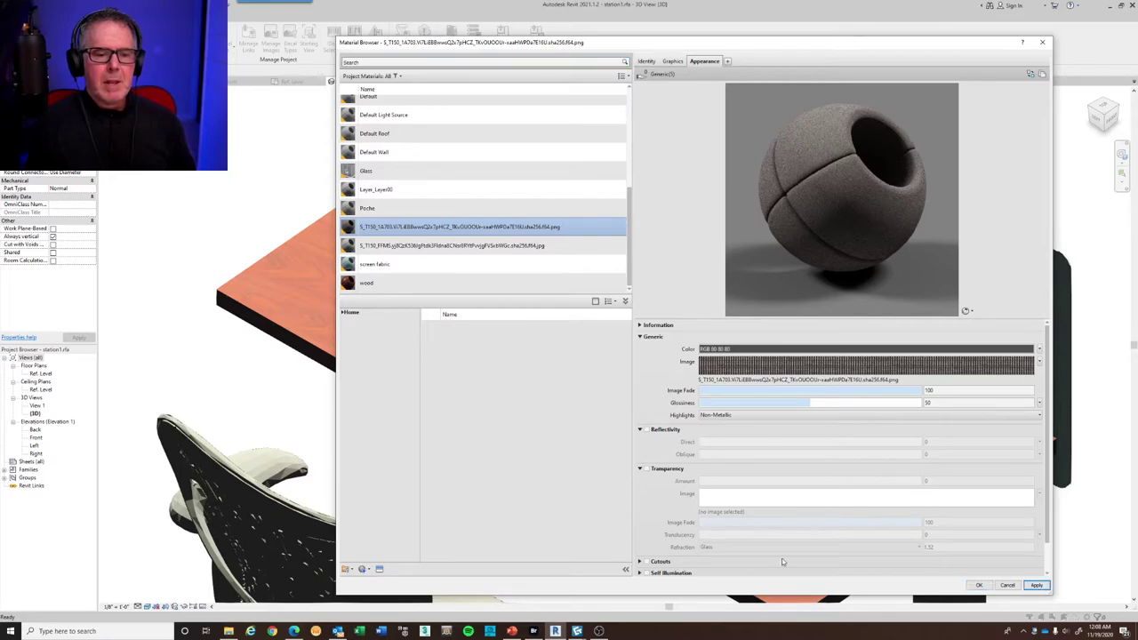
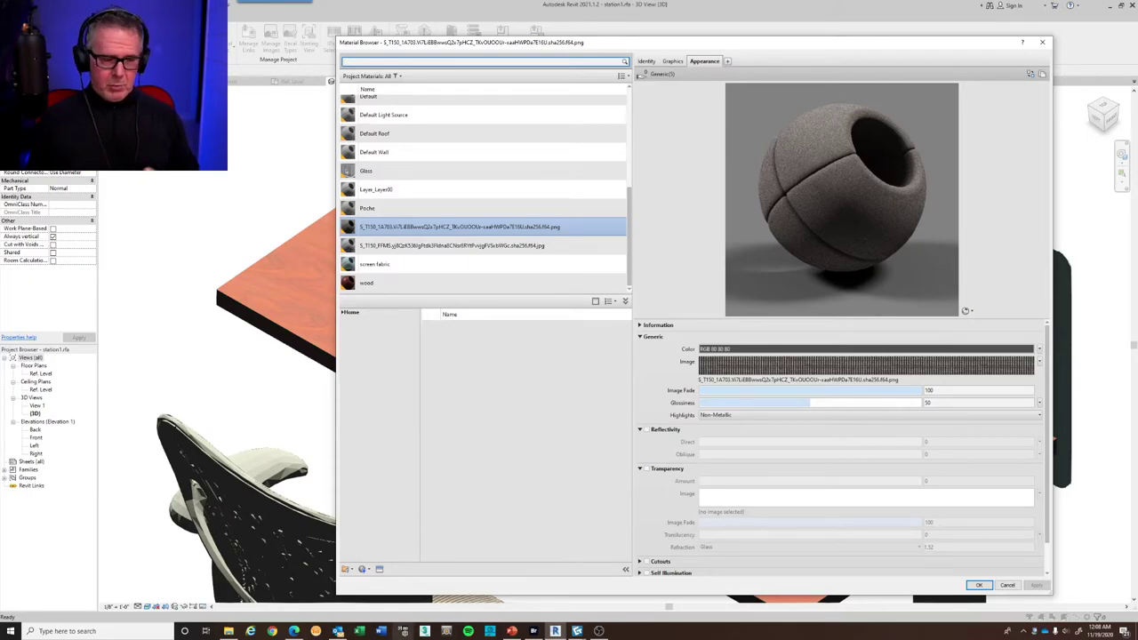
# Switch from Revit to CET Designer's Material Lab window using the taskbar
pyautogui.click(577, 632)
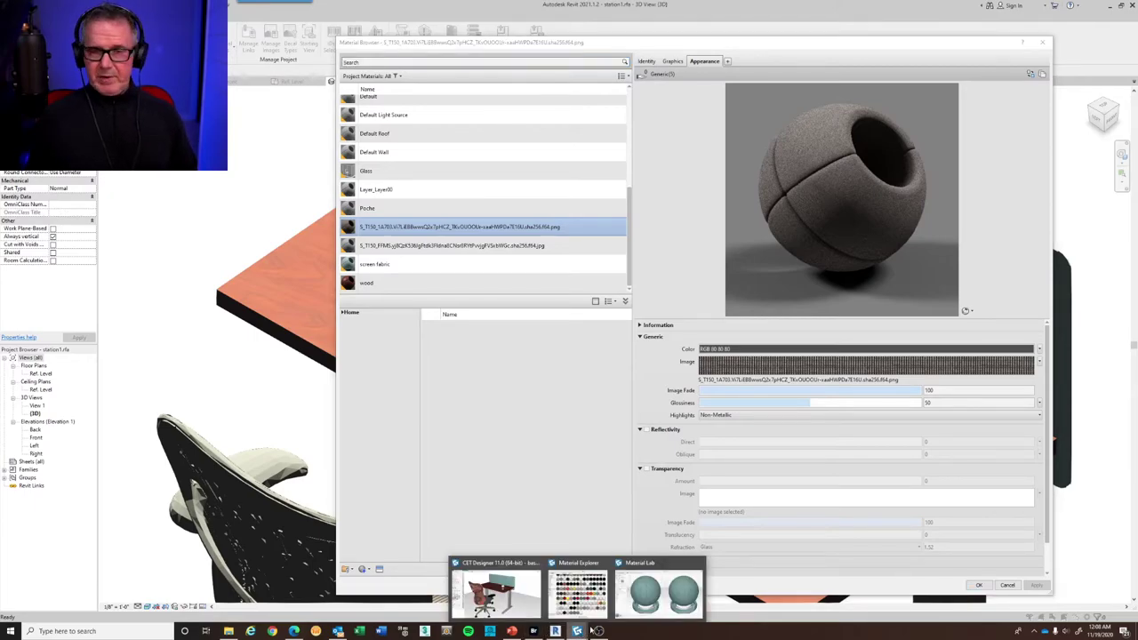
pyautogui.click(684, 574)
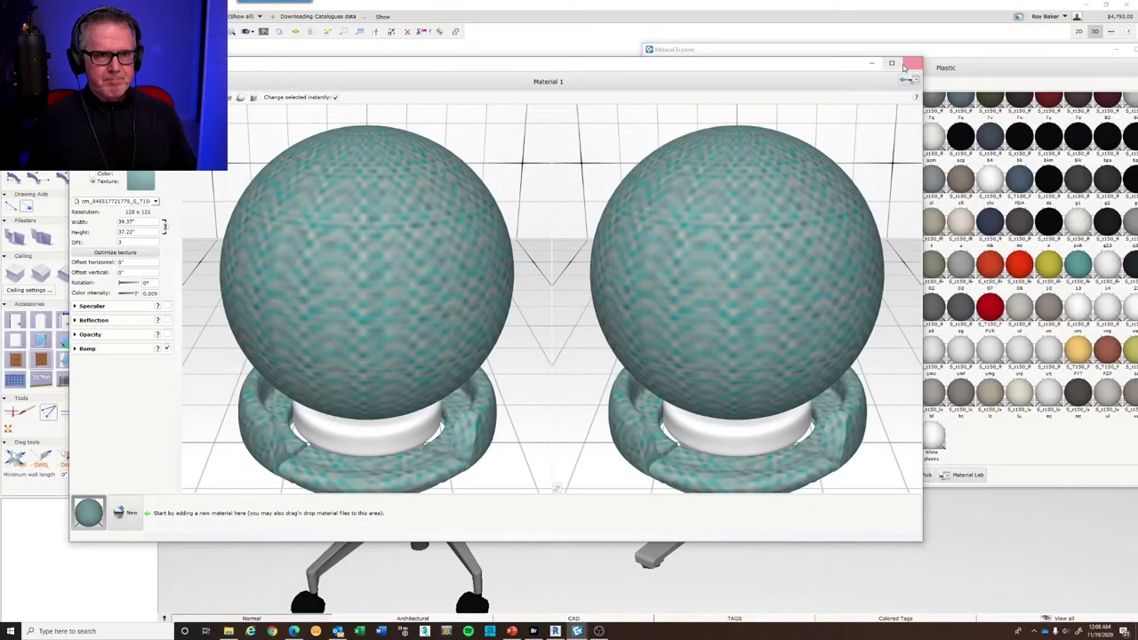
# Close Material Lab and pick the chair seat's material with Material Explorer's Pick tool
pyautogui.click(902, 65)
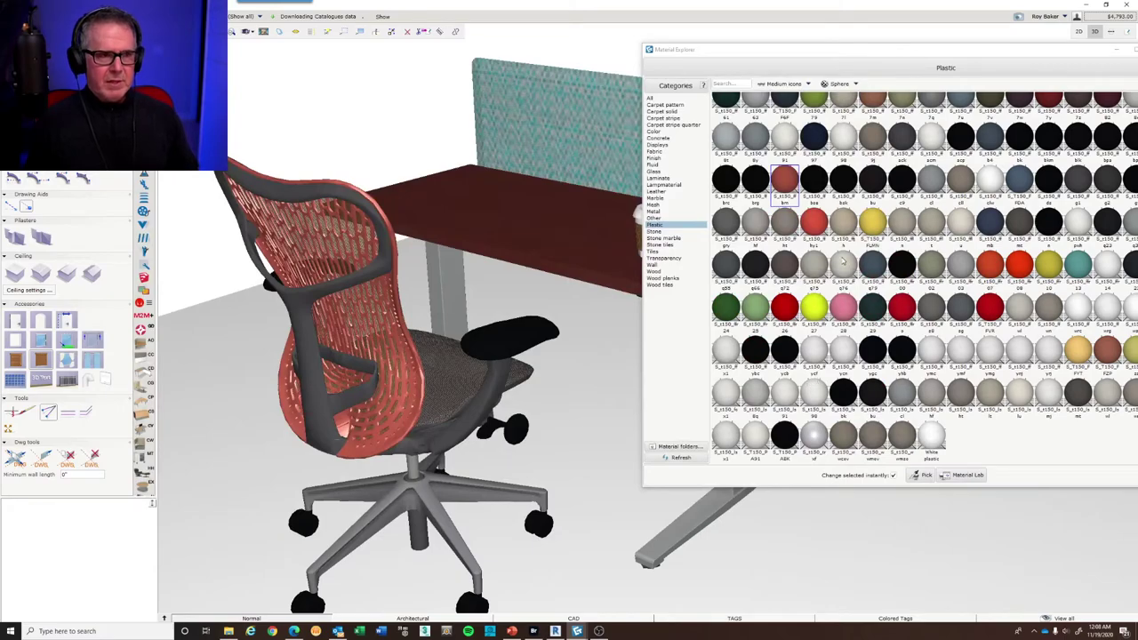
pyautogui.moveTo(457, 395)
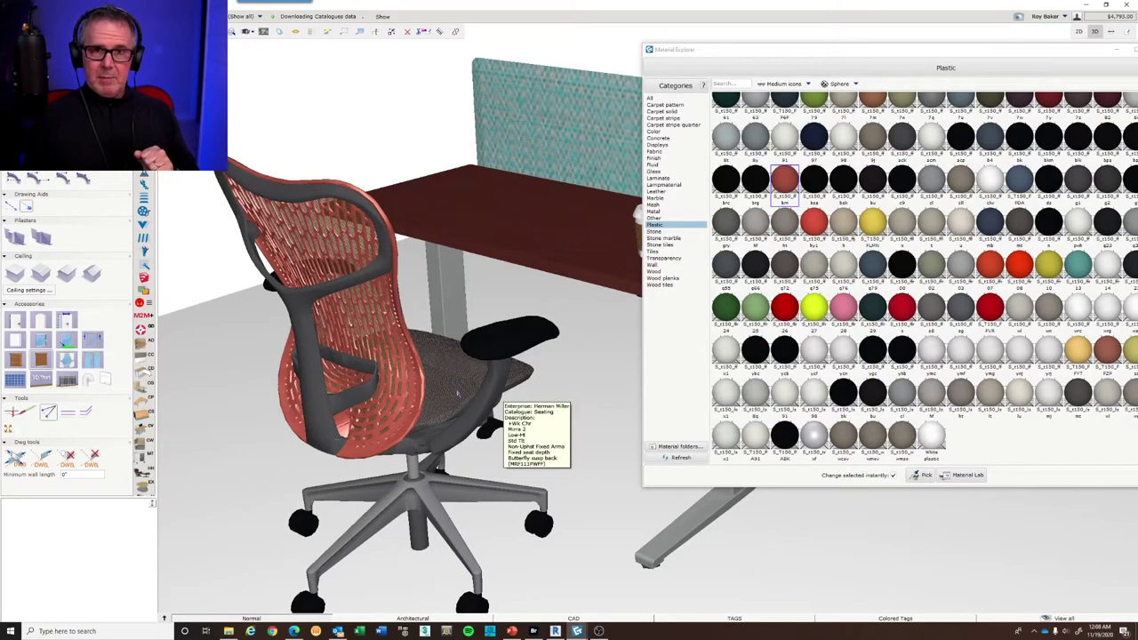
pyautogui.click(926, 478)
pyautogui.moveTo(468, 398)
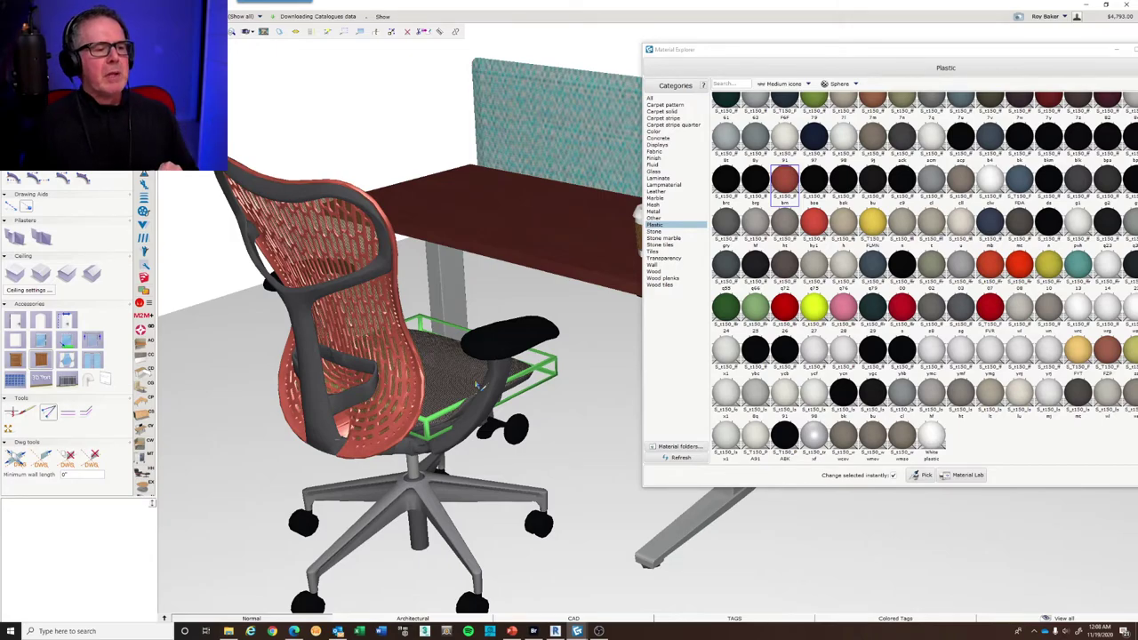
pyautogui.click(477, 385)
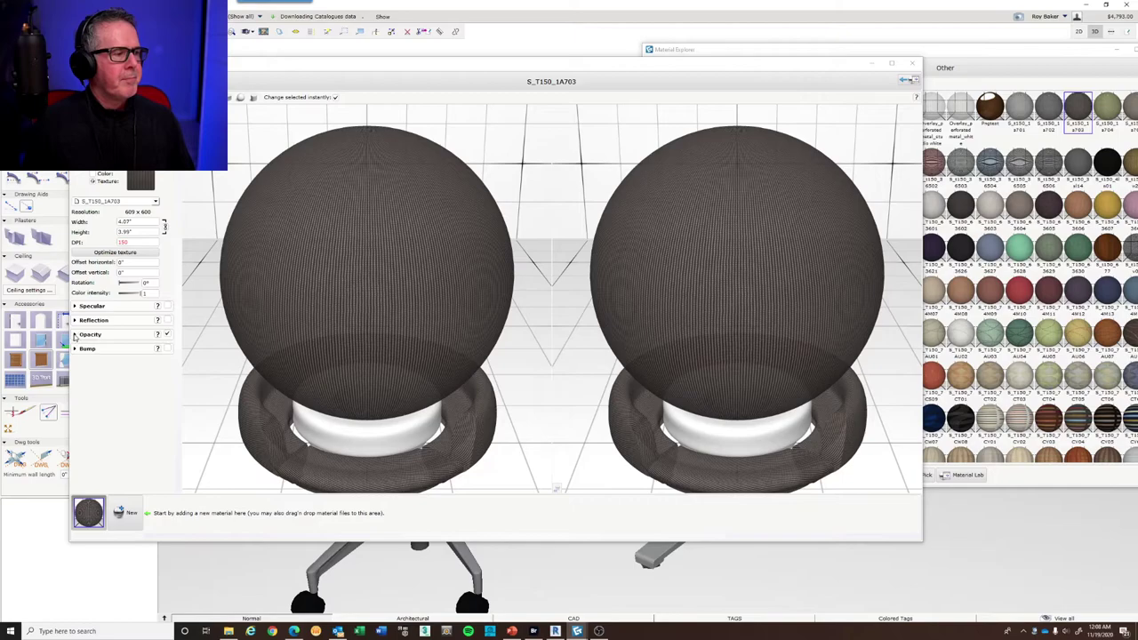
# Expand the seat material's Opacity settings to read its amount
pyautogui.click(76, 335)
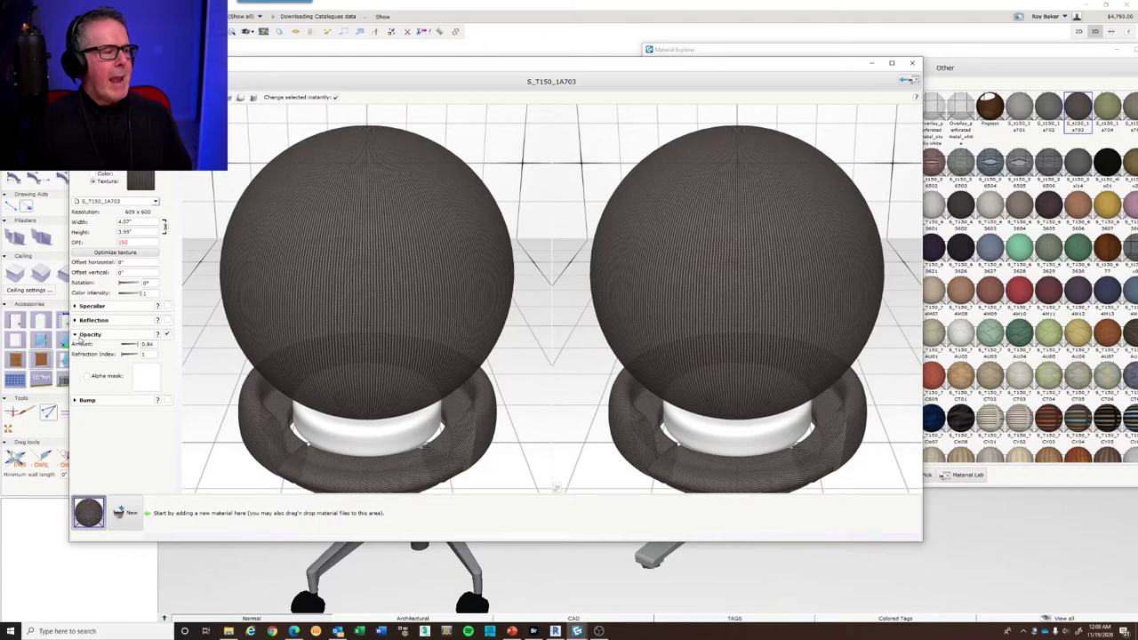
pyautogui.click(76, 334)
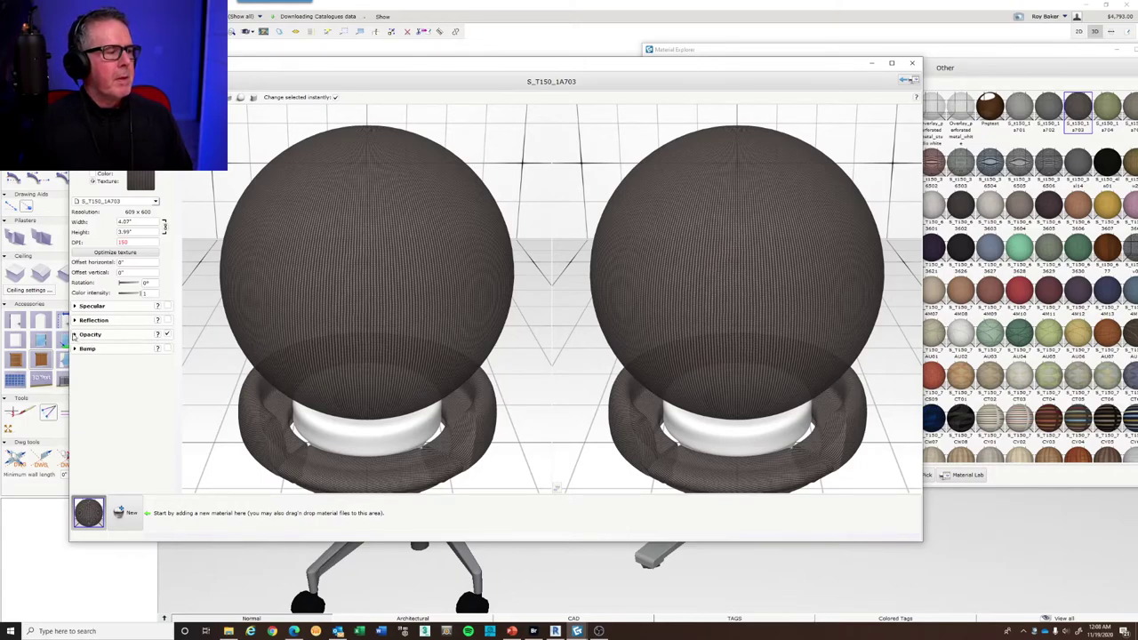
pyautogui.click(76, 335)
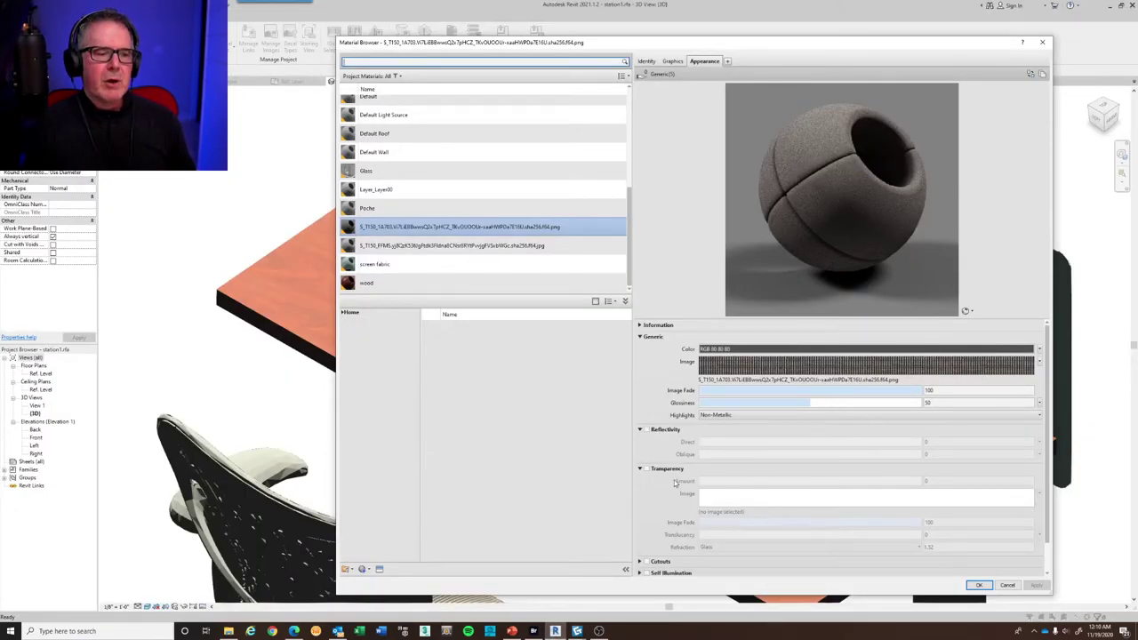
# Make the seat material 30% transparent, apply it, and rename it 'seat fabric'
pyautogui.click(647, 468)
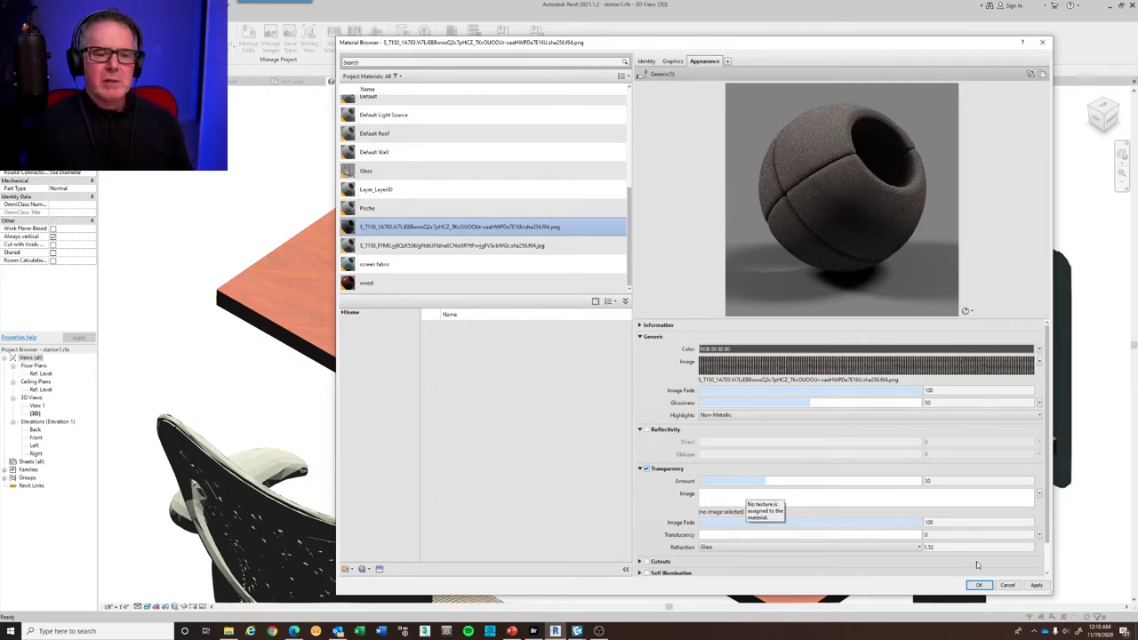
pyautogui.click(1037, 585)
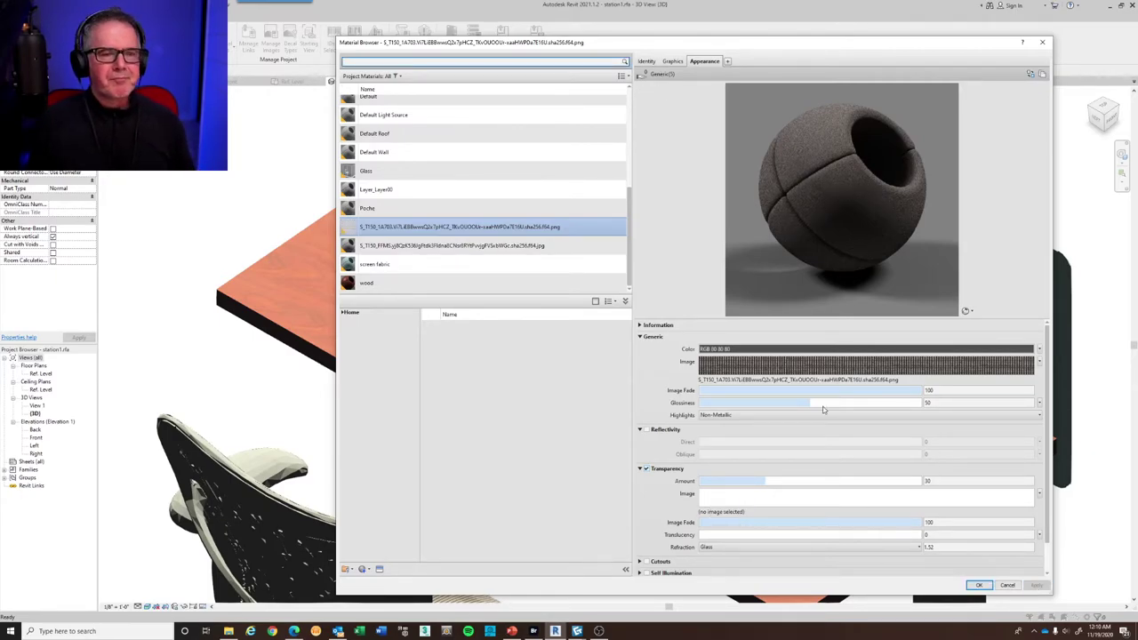
pyautogui.click(647, 62)
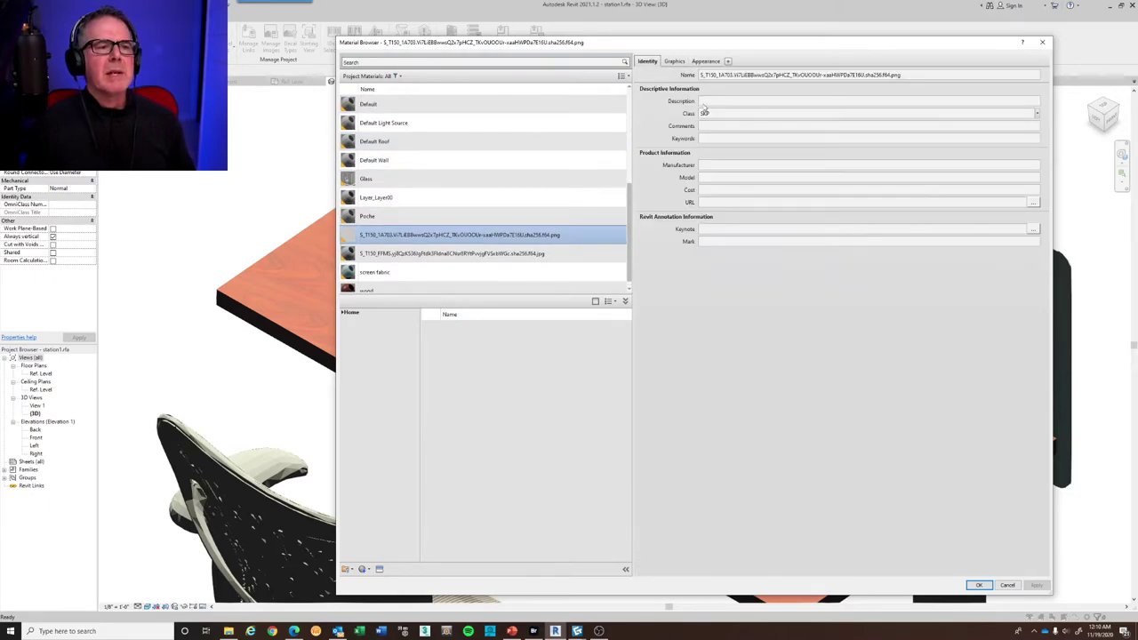
pyautogui.click(912, 76)
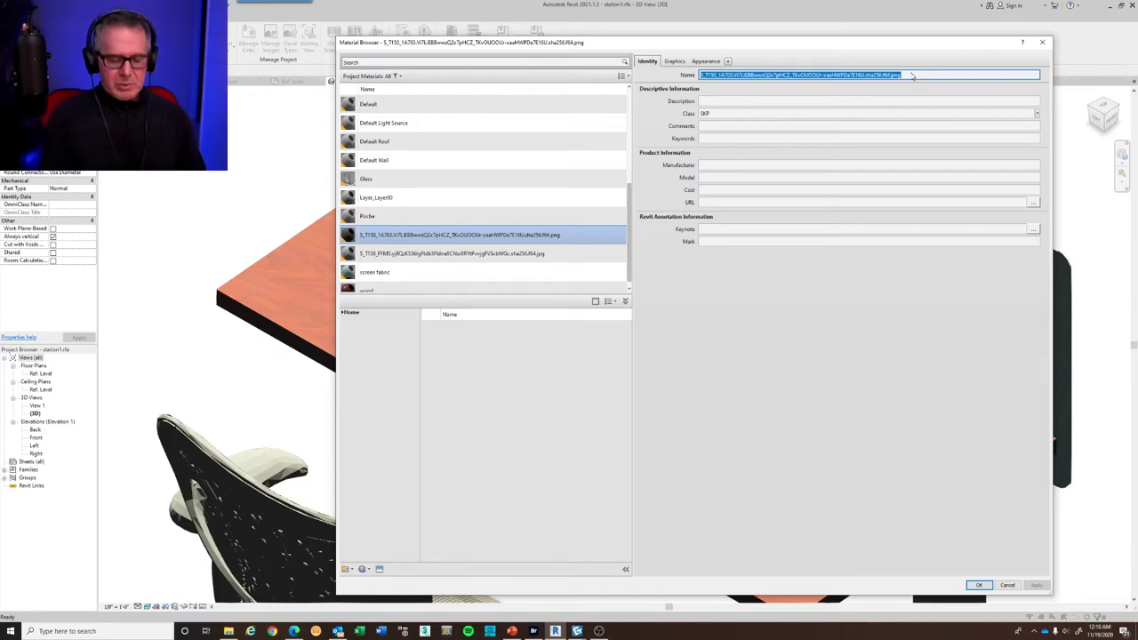
pyautogui.write('seat fa')
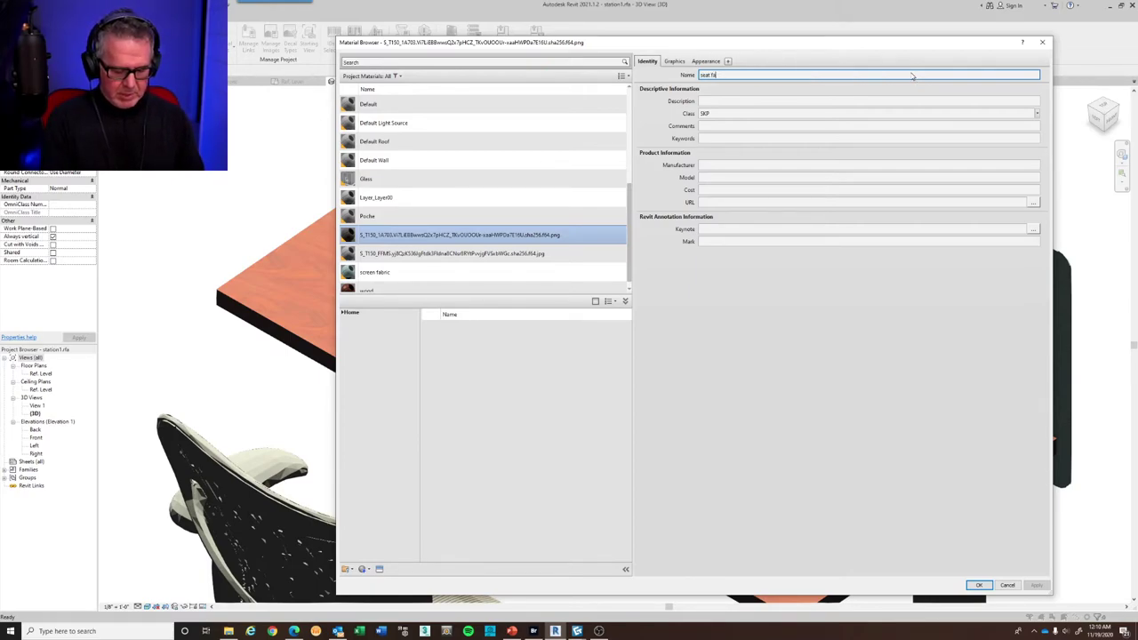
pyautogui.write('bric')
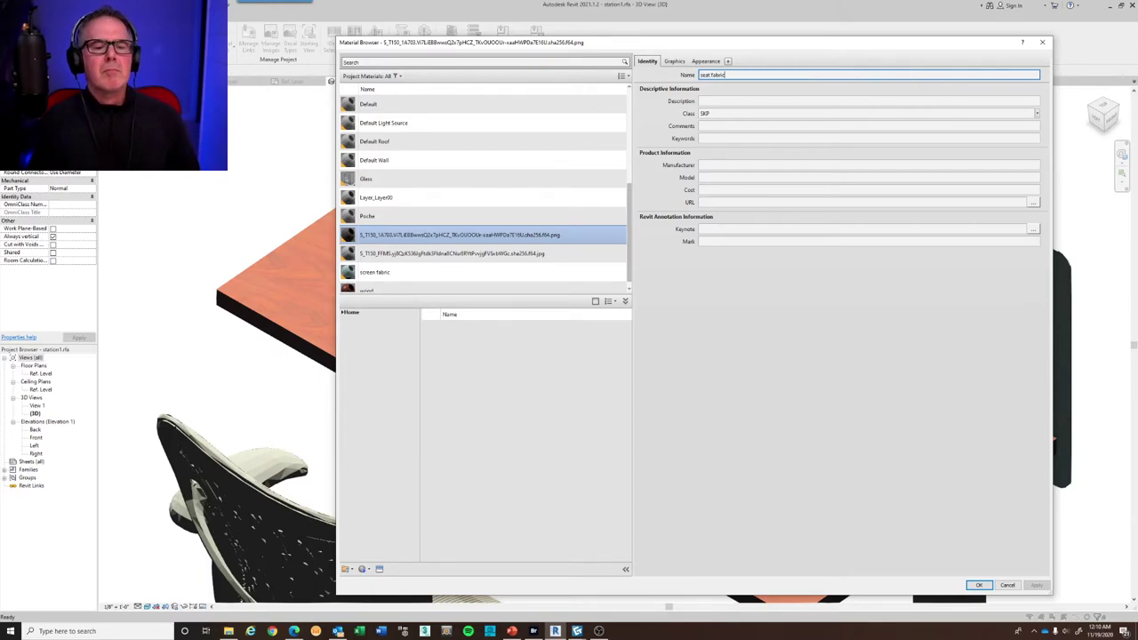
# Close the Material Browser with OK and reopen it with the MAT alias
pyautogui.click(978, 585)
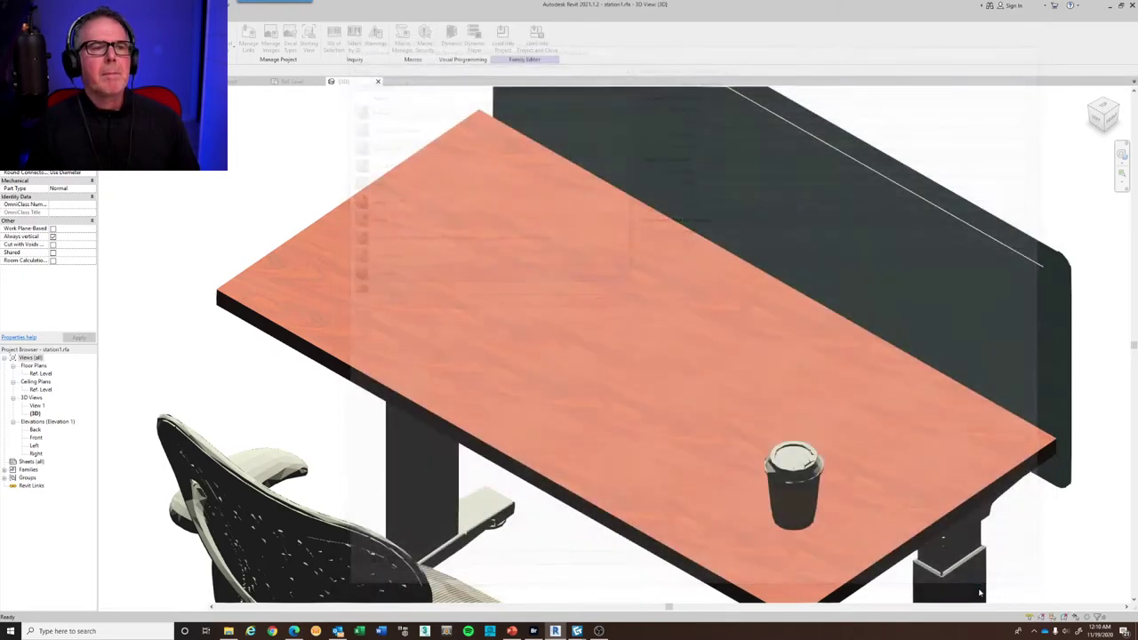
pyautogui.scroll(3, 395, 369)
pyautogui.scroll(-5, 396, 369)
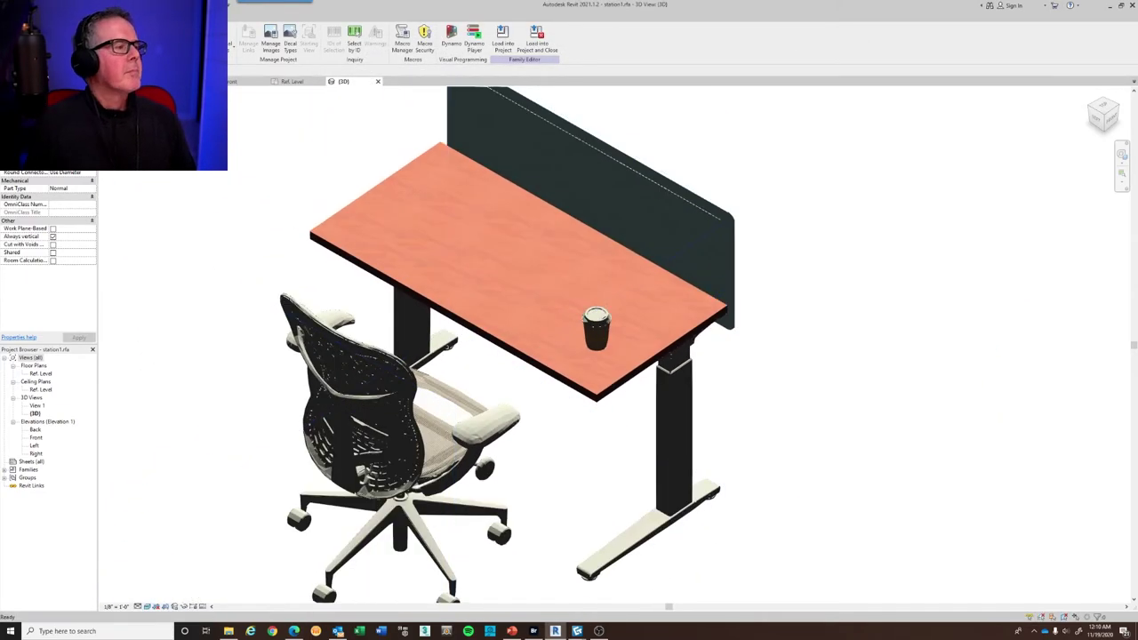
pyautogui.press('m')
pyautogui.press('a')
pyautogui.press('t')
# Select the second S_T150 chair material and review its Identity and Appearance image settings
pyautogui.click(647, 61)
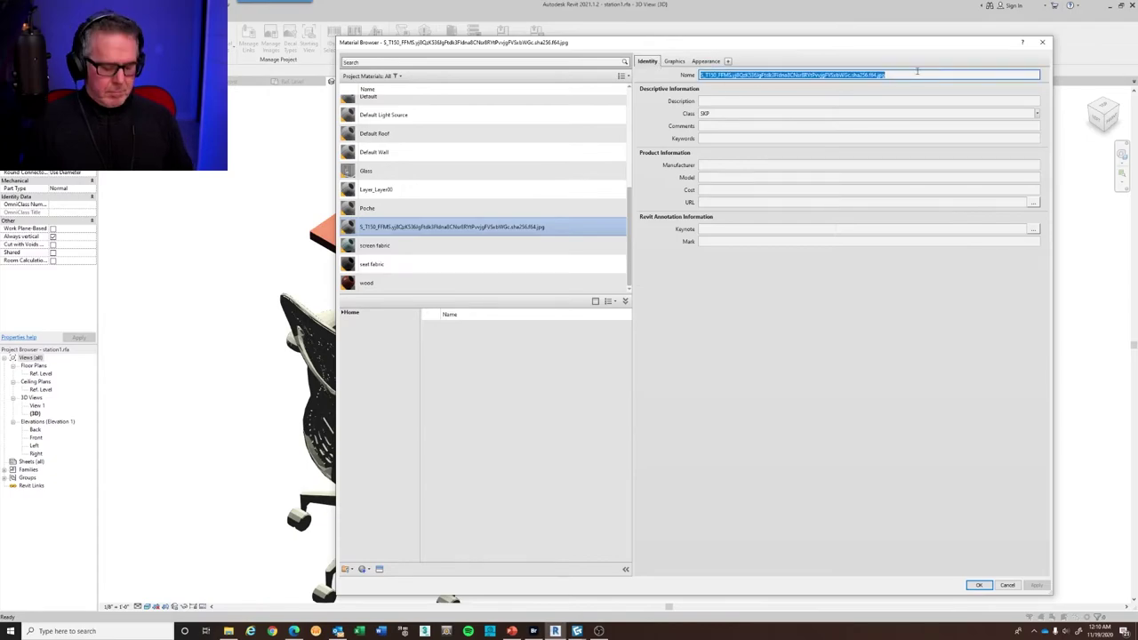
pyautogui.click(673, 61)
pyautogui.click(705, 60)
pyautogui.click(755, 173)
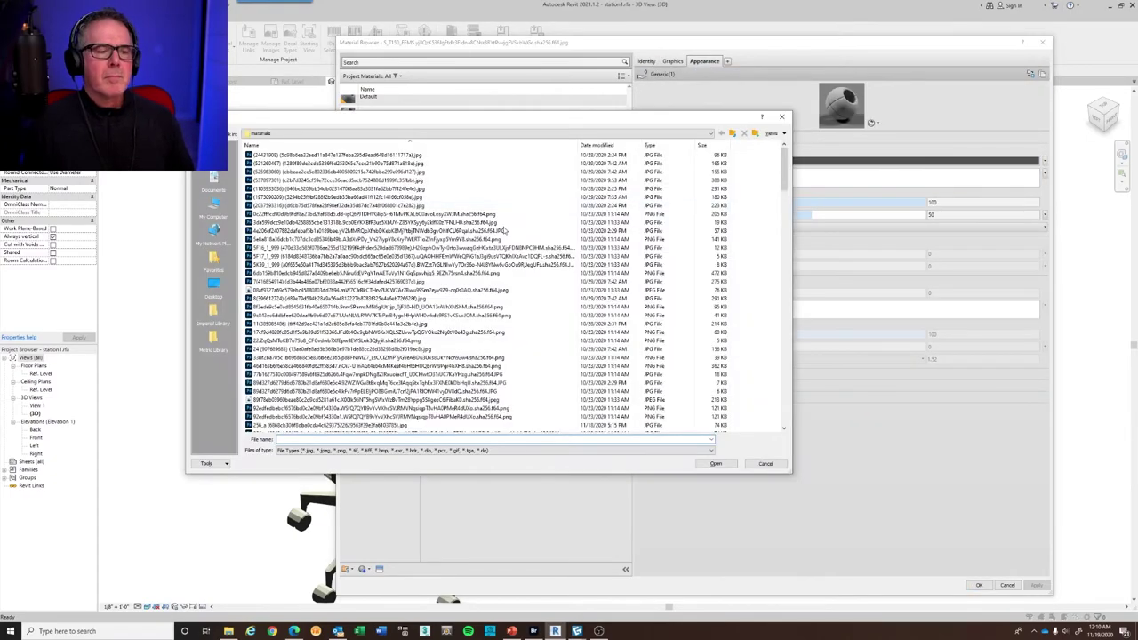
pyautogui.click(731, 470)
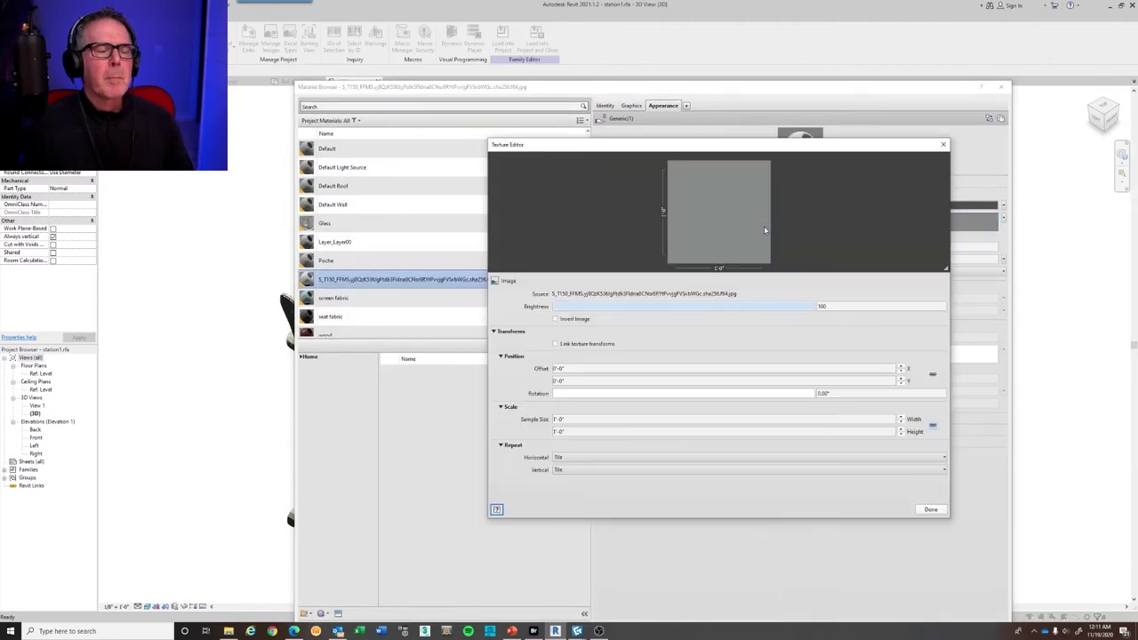
pyautogui.click(944, 144)
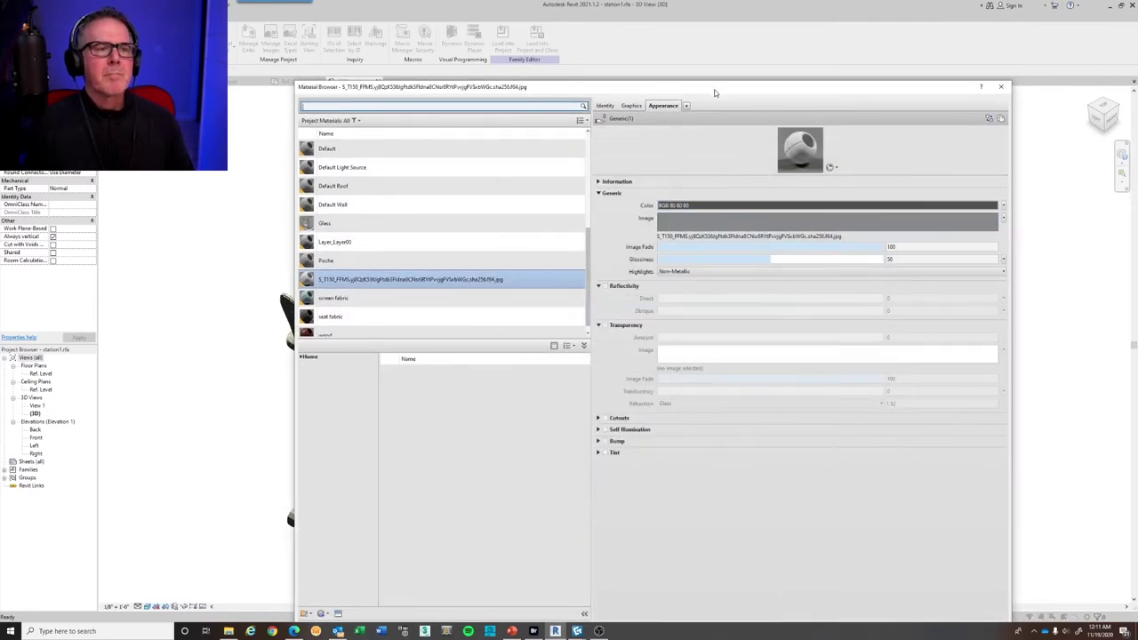
pyautogui.moveTo(717, 89); pyautogui.dragTo(679, 24)
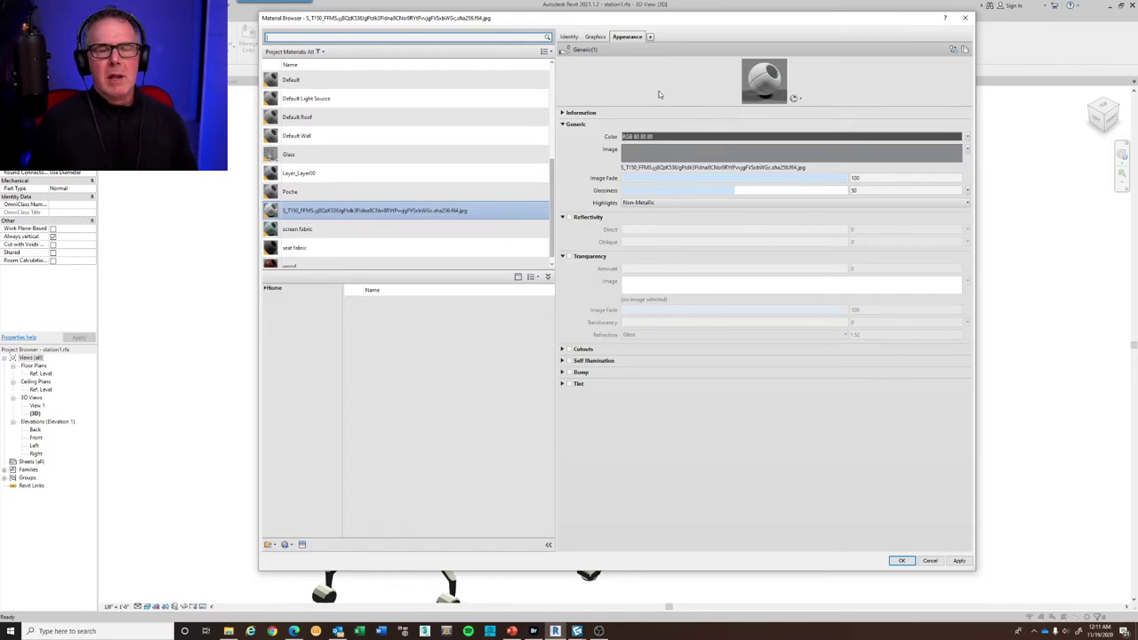
pyautogui.moveTo(605, 22); pyautogui.dragTo(658, 74)
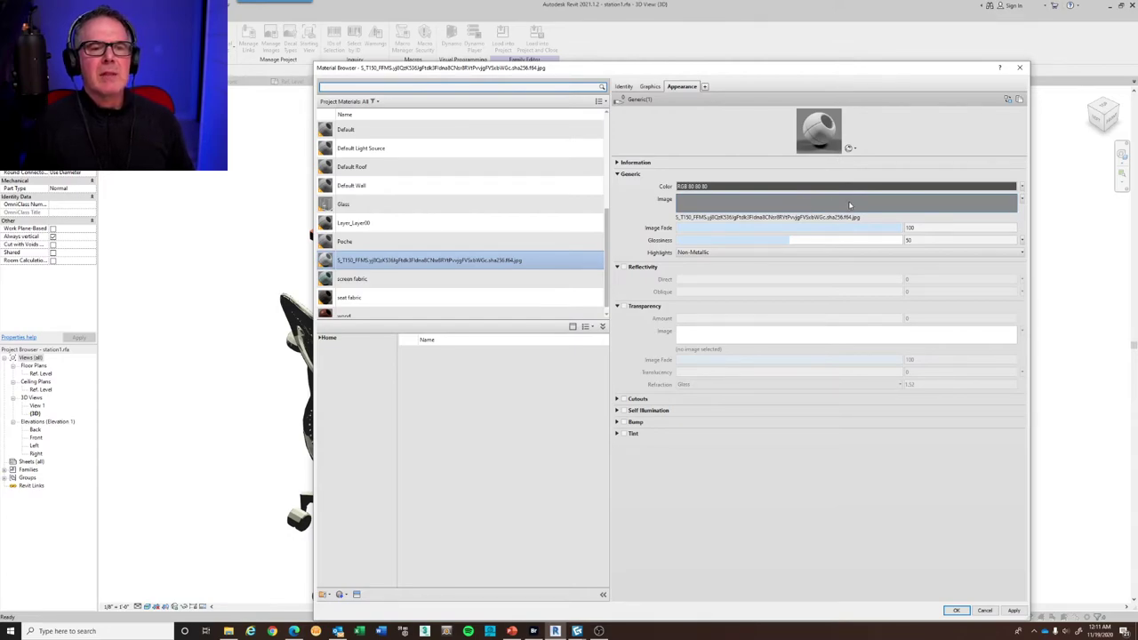
# Remove the image from the second chair material's Image field and close the browser with OK
pyautogui.rightClick(883, 207)
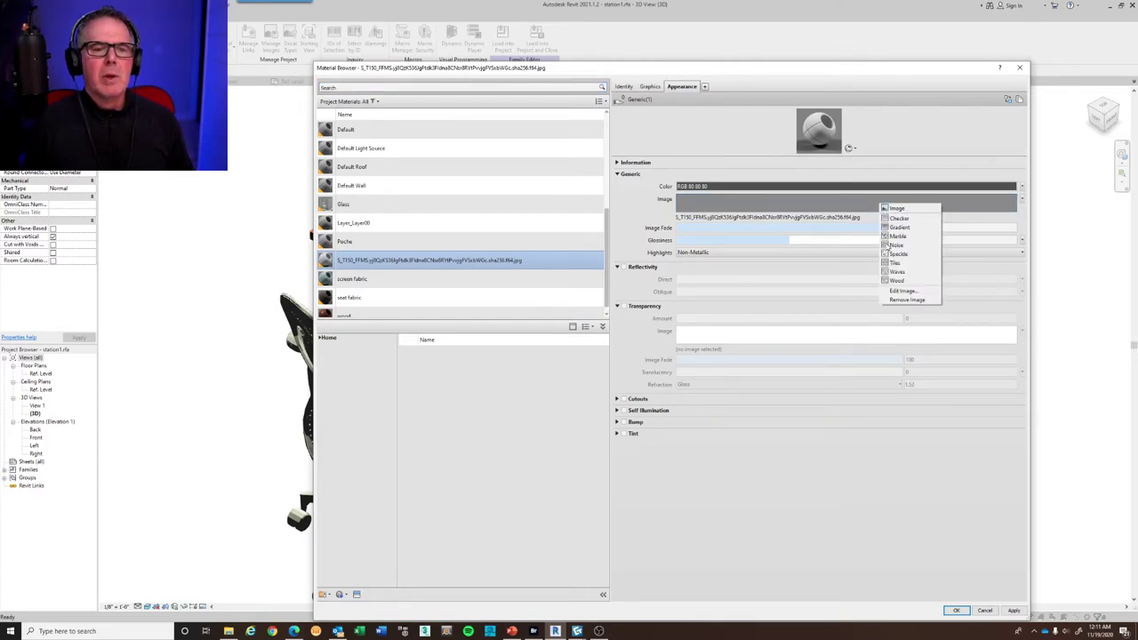
pyautogui.click(911, 300)
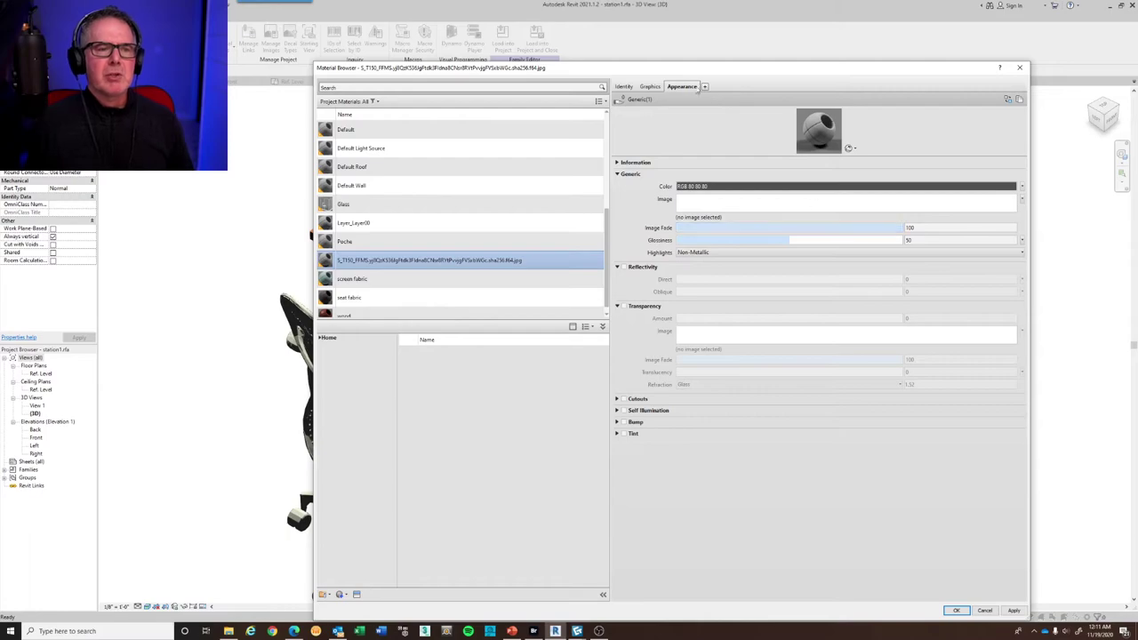
pyautogui.moveTo(673, 74); pyautogui.dragTo(782, 69)
pyautogui.scroll(-1, 471, 261)
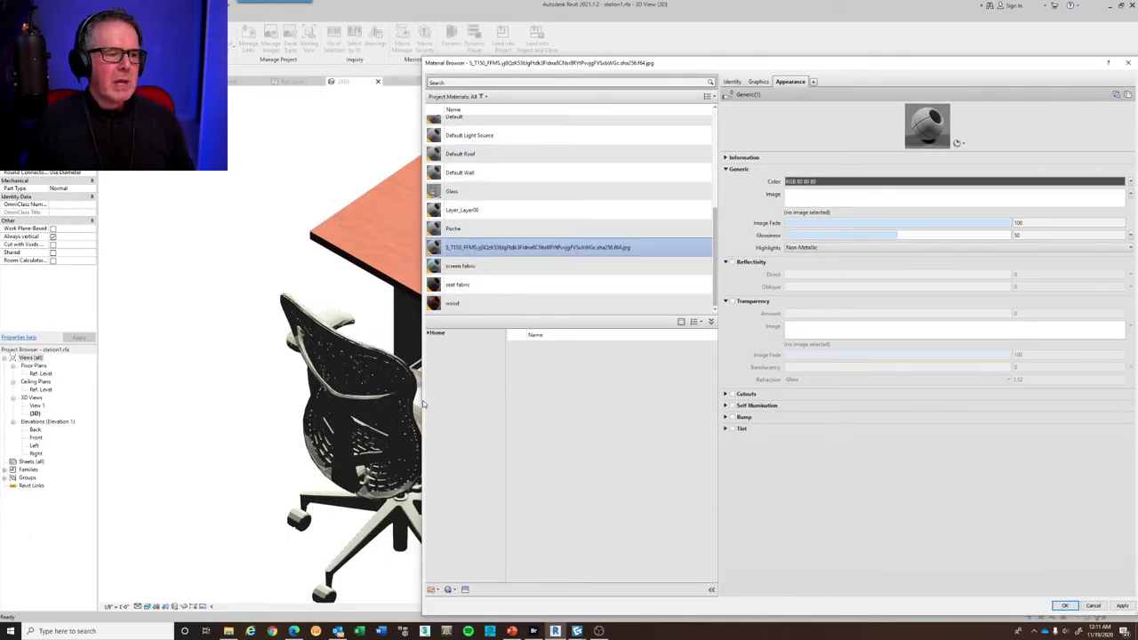
pyautogui.moveTo(421, 402); pyautogui.dragTo(579, 401)
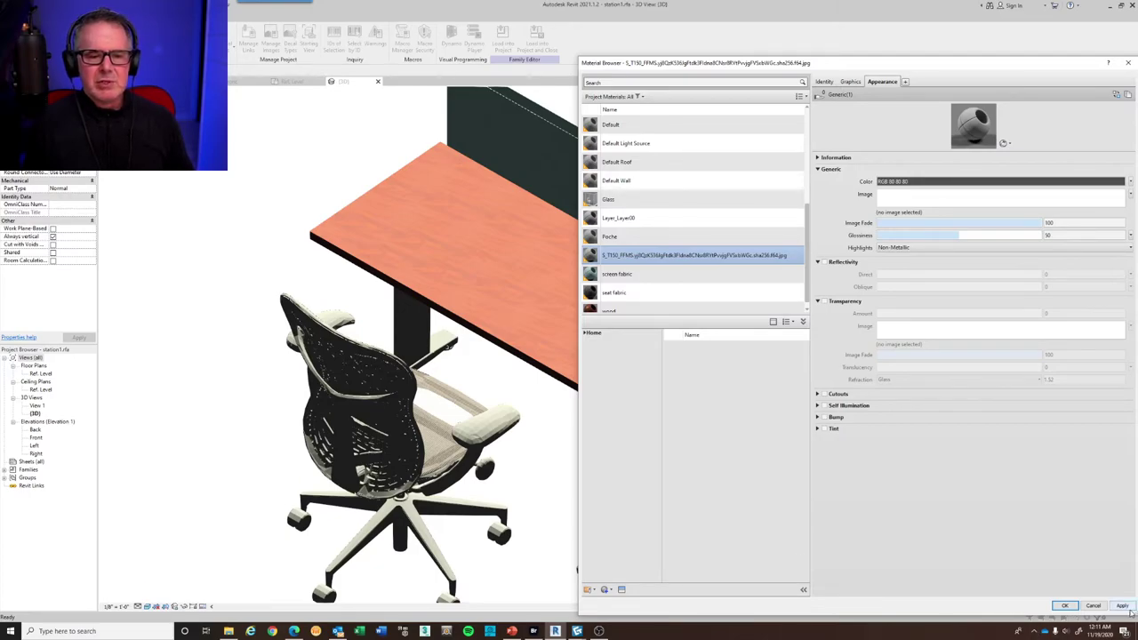
pyautogui.click(1064, 606)
# Reframe the desk and chair, then open the Material Browser with MAT on the S_T150 material
pyautogui.scroll(2, 503, 418)
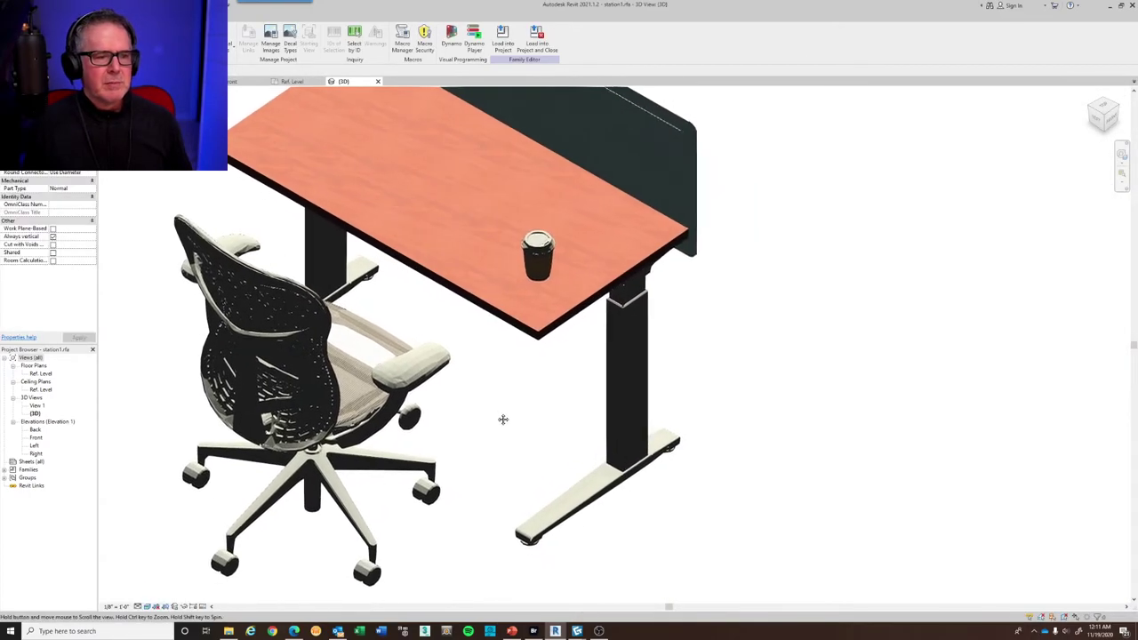
pyautogui.keyDown('ctrl'); pyautogui.moveTo(502, 419); pyautogui.dragTo(439, 410, button='middle'); pyautogui.keyUp('ctrl')
pyautogui.scroll(2, 388, 425)
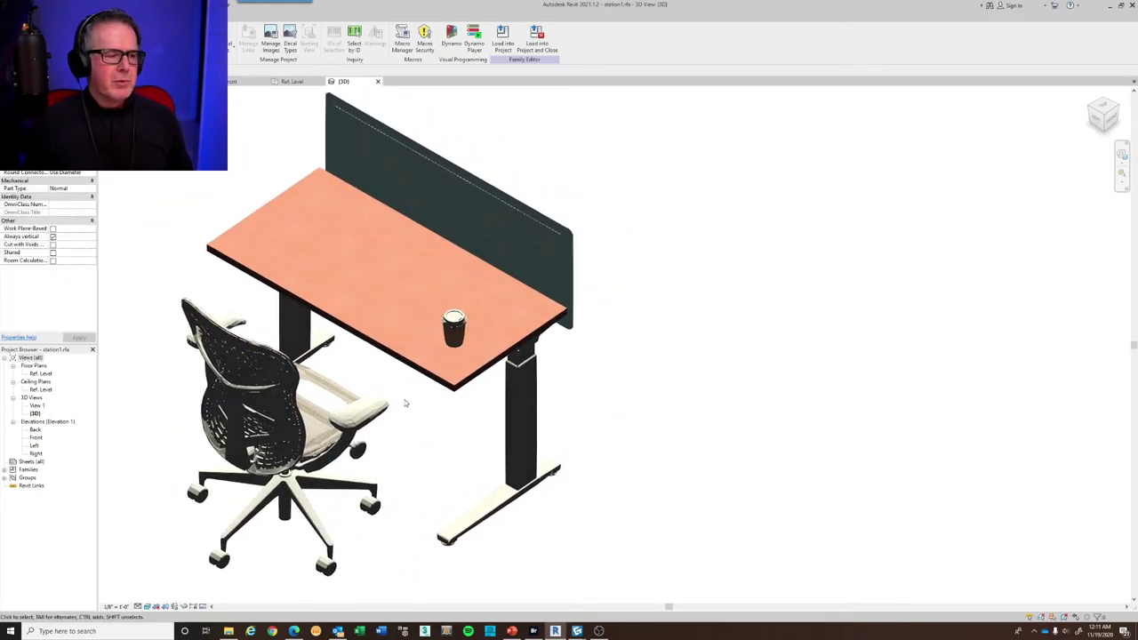
pyautogui.scroll(-1, 303, 388)
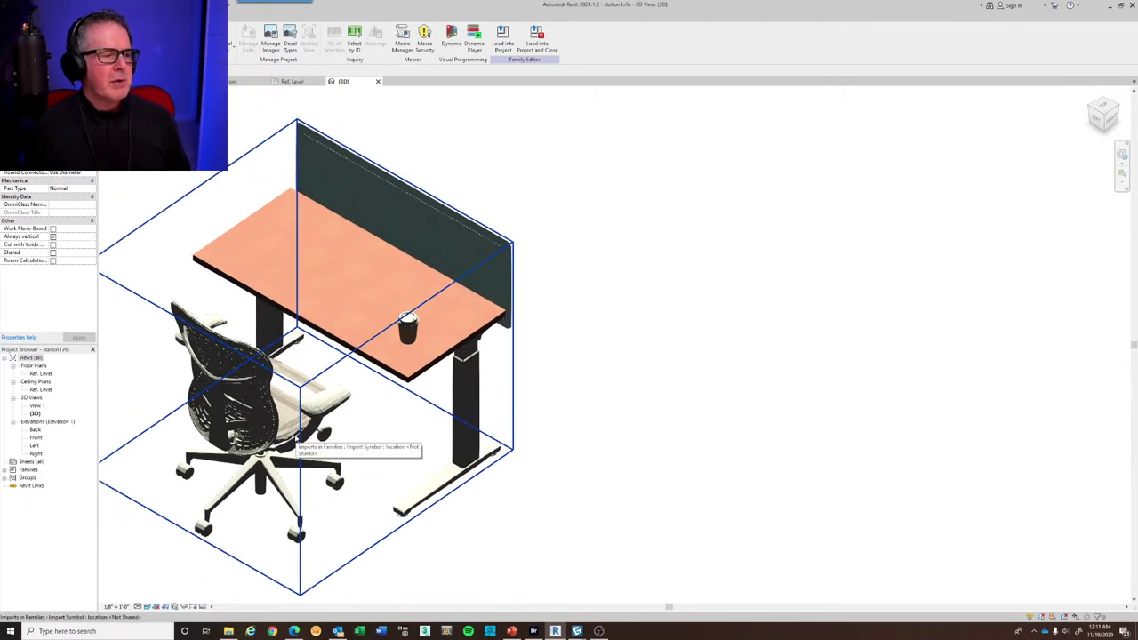
pyautogui.moveTo(290, 436); pyautogui.dragTo(240, 443, button='middle')
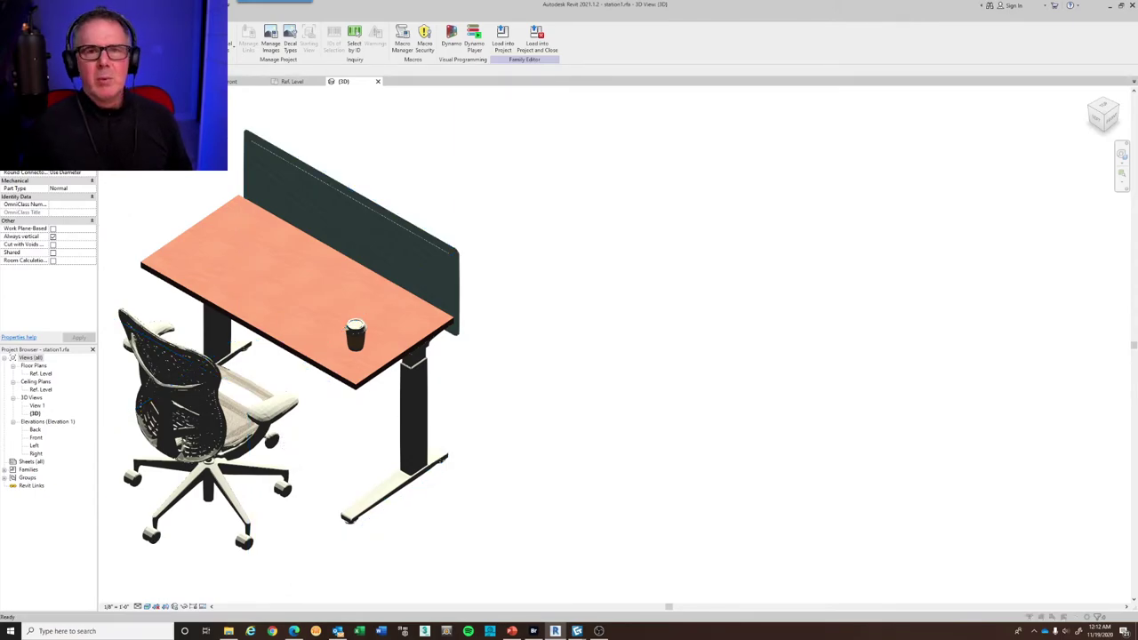
pyautogui.press('m')
pyautogui.press('a')
pyautogui.press('t')
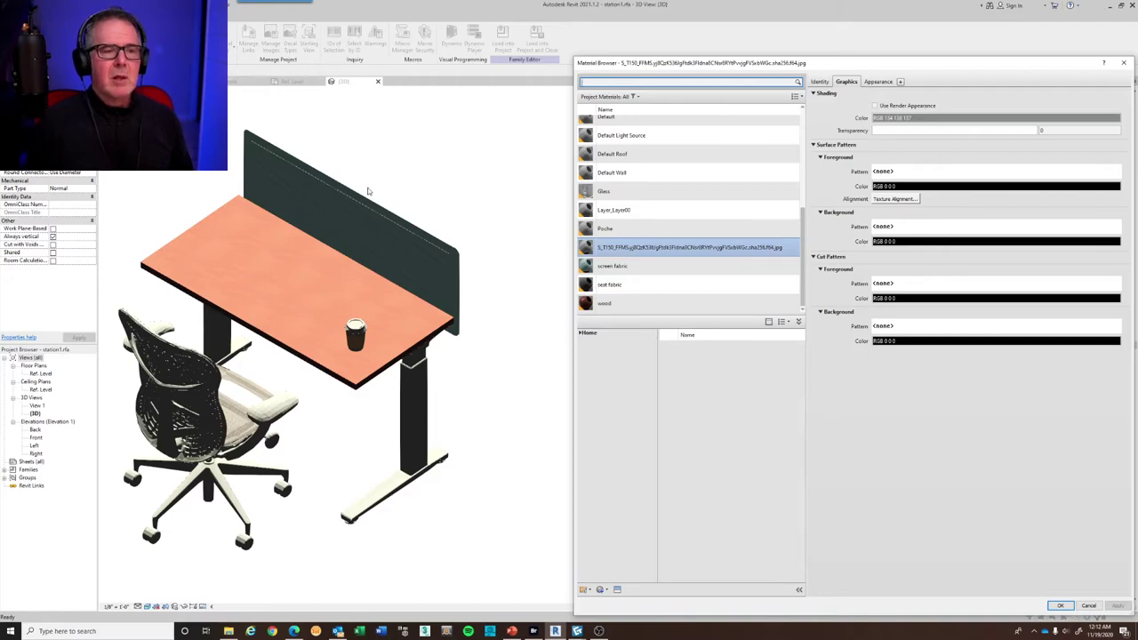
# Set the S_T150 material's appearance colour to magenta (RGB 255 0 255) and apply it
pyautogui.scroll(1, 676, 254)
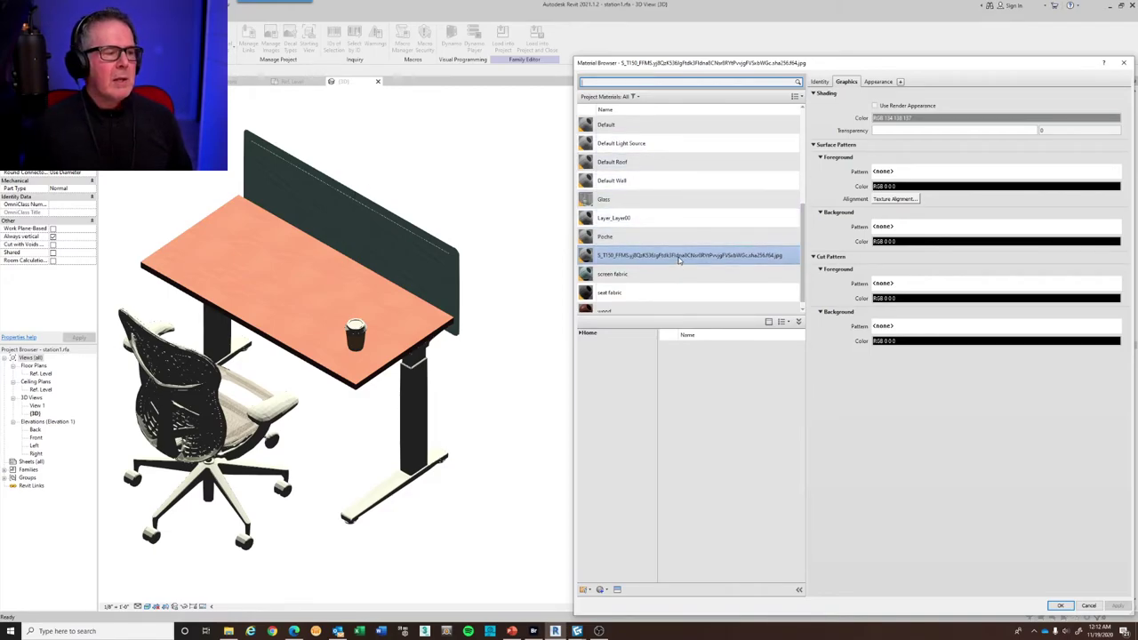
pyautogui.click(877, 80)
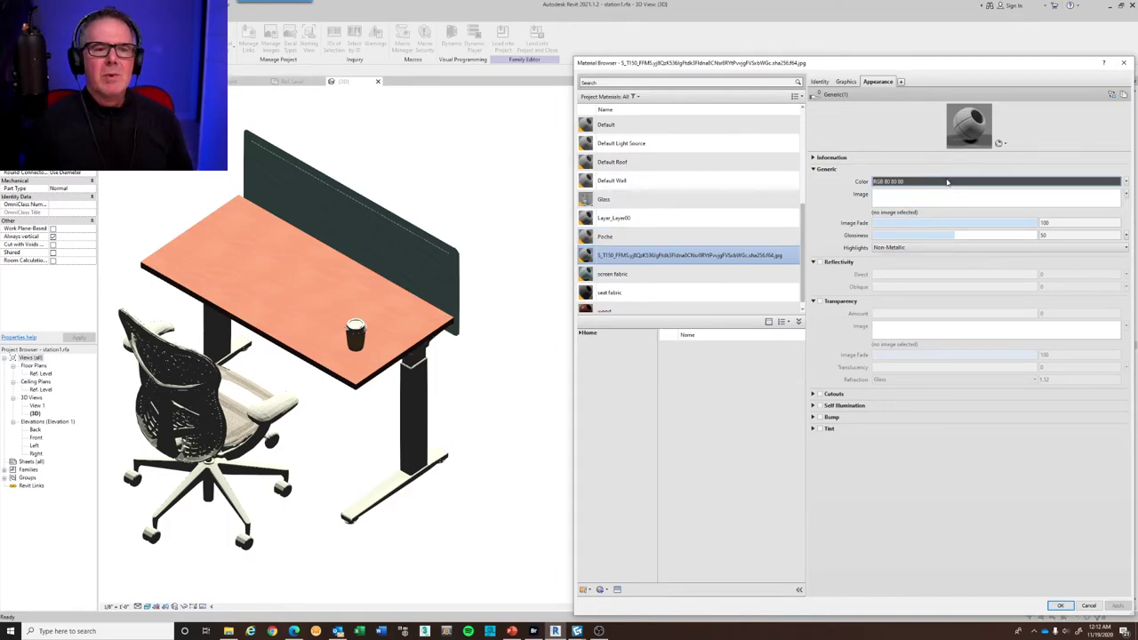
pyautogui.click(950, 184)
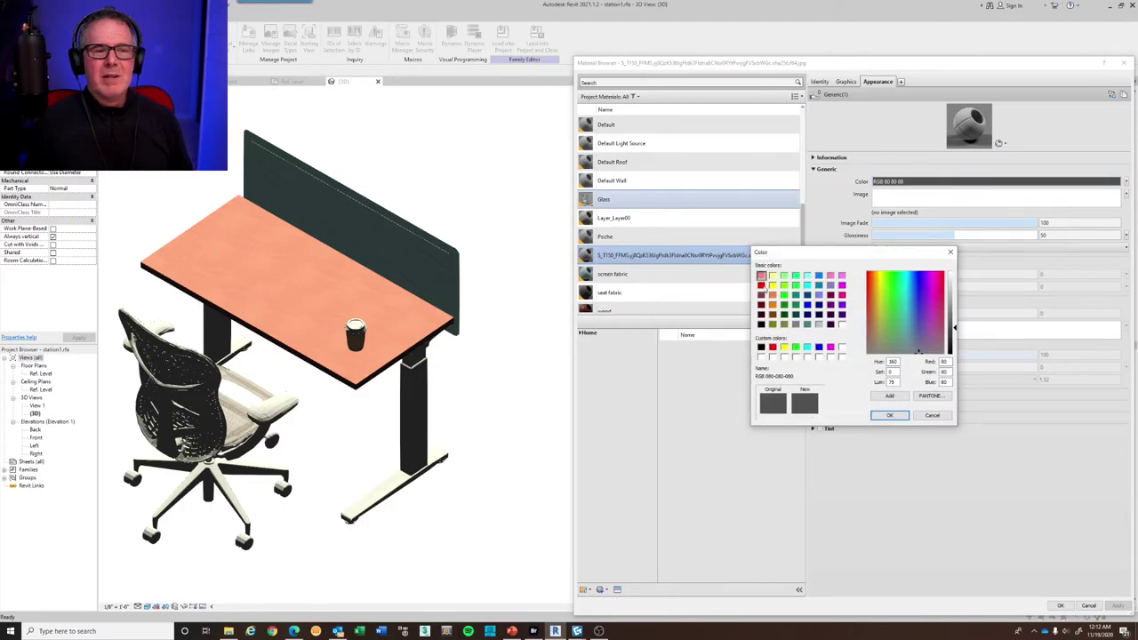
pyautogui.click(842, 286)
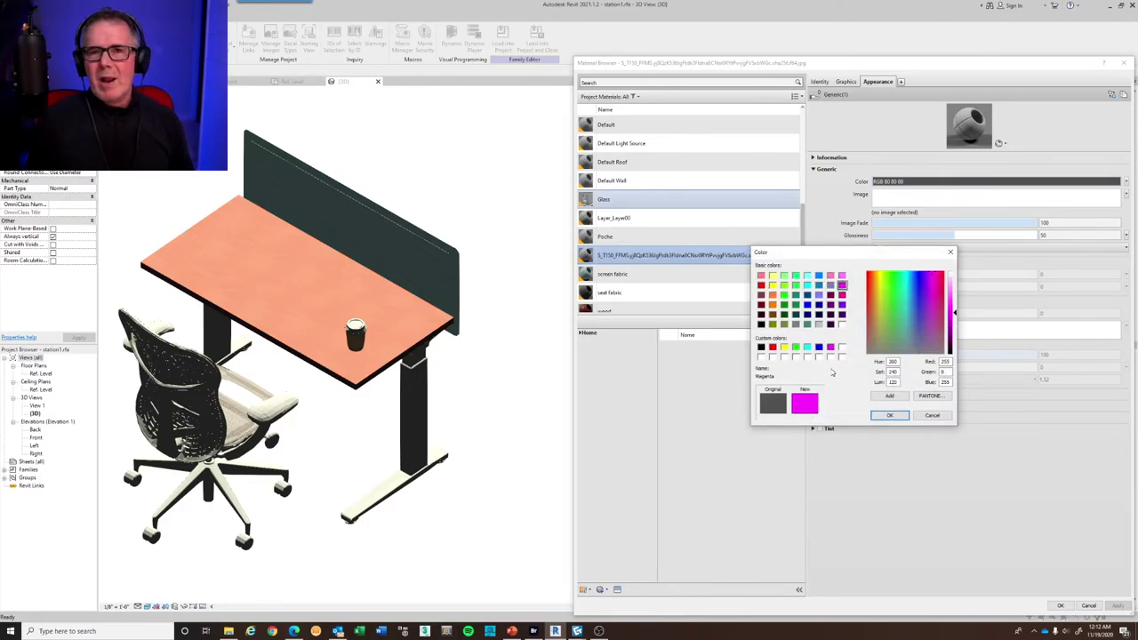
pyautogui.click(889, 415)
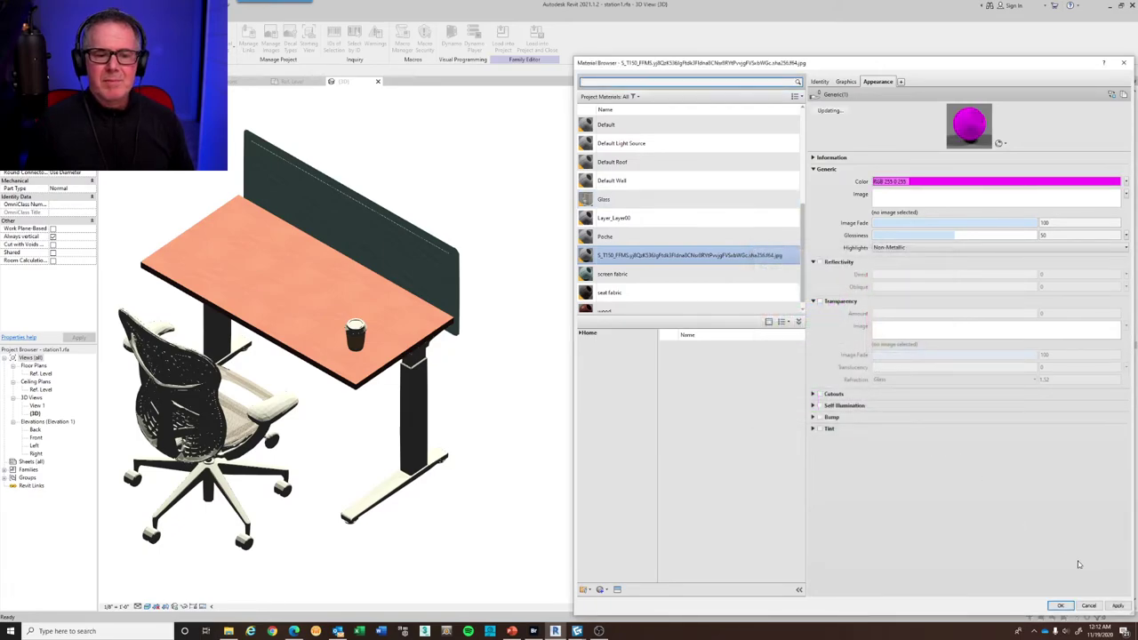
pyautogui.click(1118, 605)
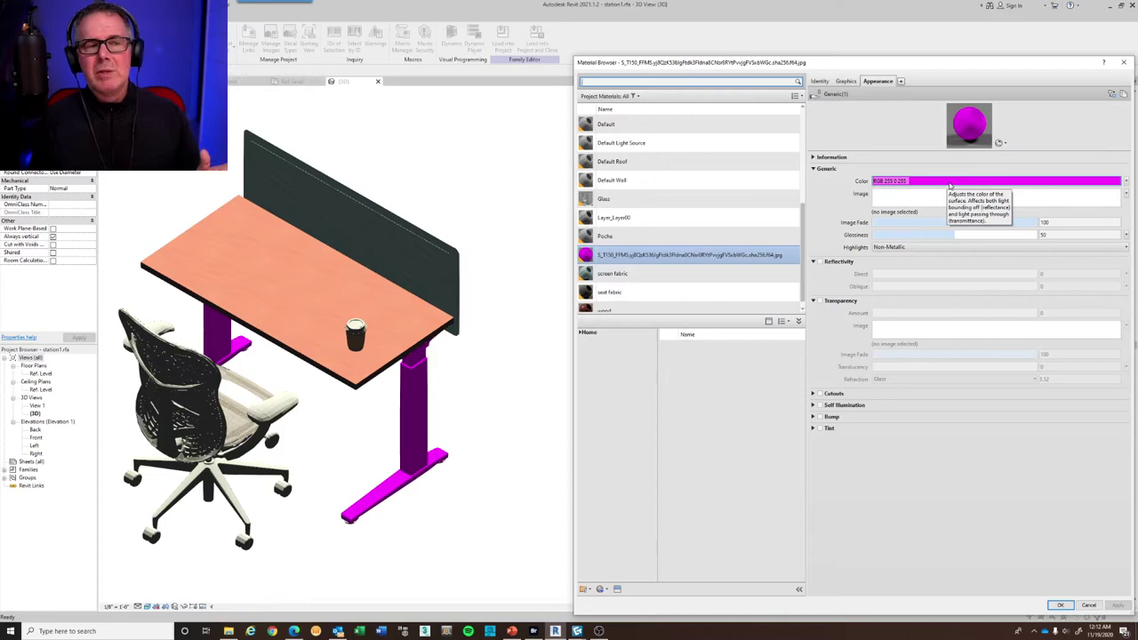
# Check the material's Graphics and Identity tabs, then open the appearance image chooser on the materials folder
pyautogui.click(846, 81)
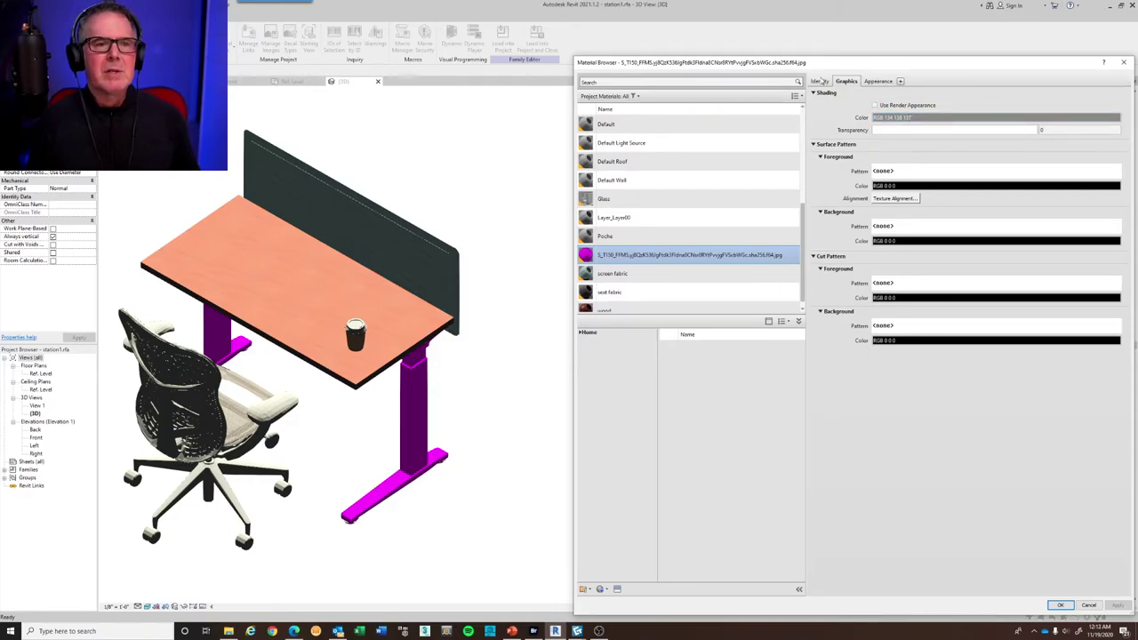
pyautogui.click(820, 81)
pyautogui.tripleClick(1060, 93)
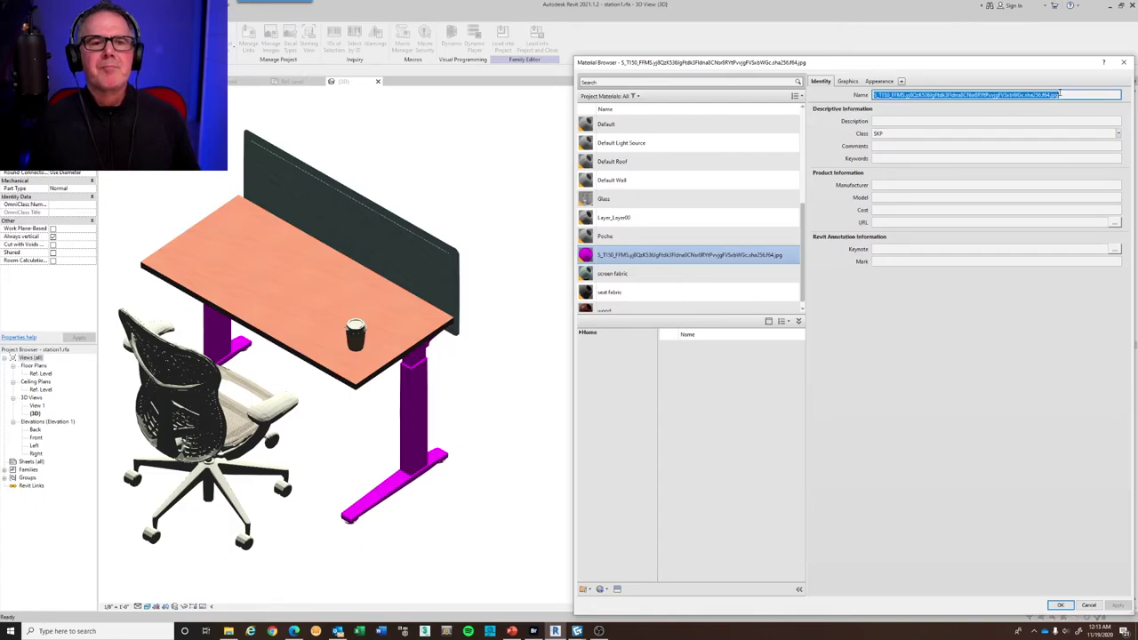
pyautogui.click(880, 82)
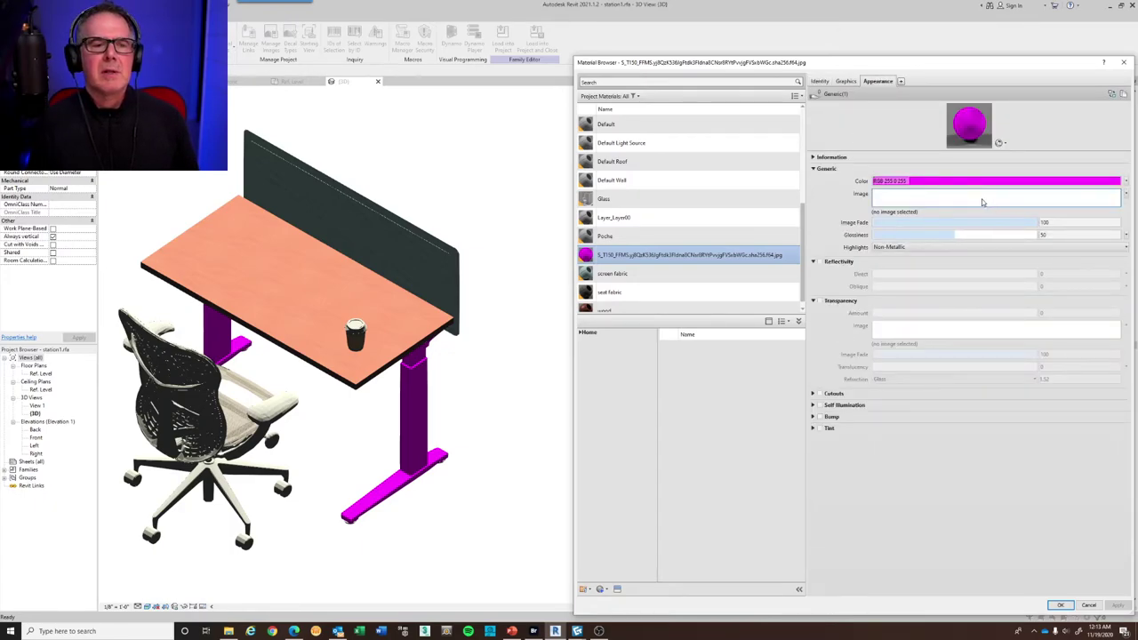
pyautogui.click(983, 202)
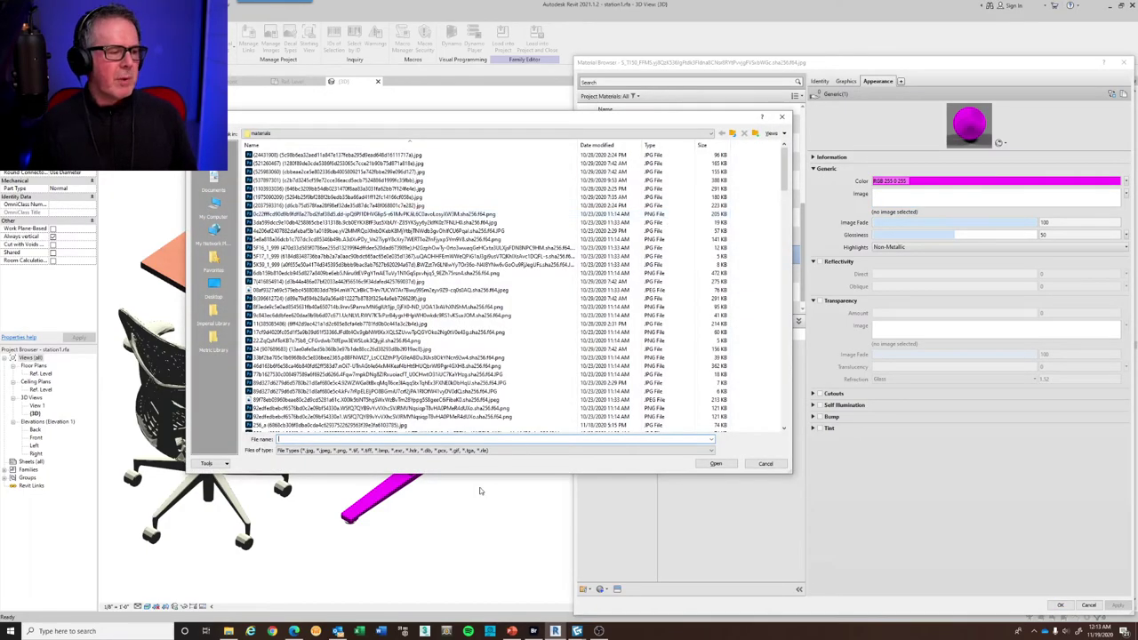
# Load the S_T150 JPG texture as the material's image, apply it, and enlarge the browser preview
pyautogui.hotkey('ctrl', 'v')
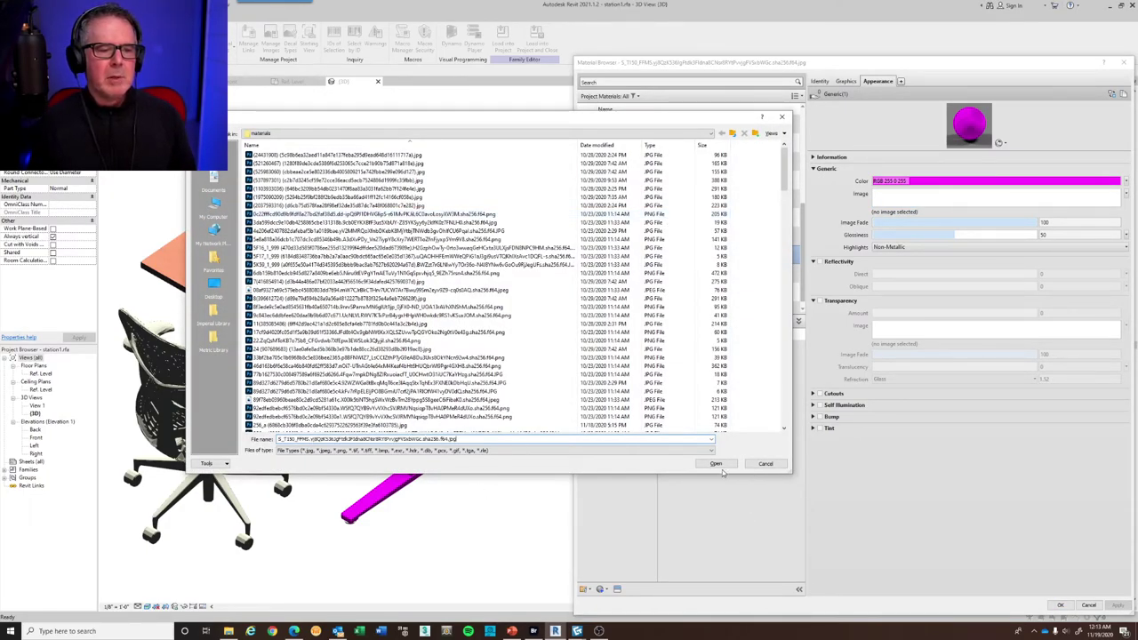
pyautogui.click(719, 466)
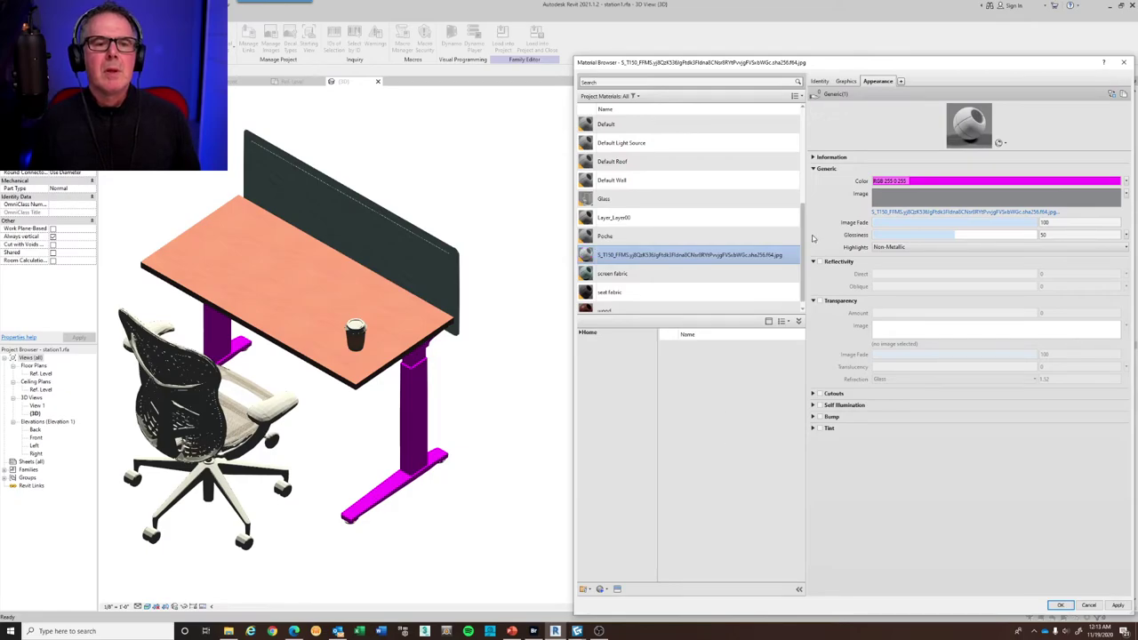
pyautogui.click(1118, 605)
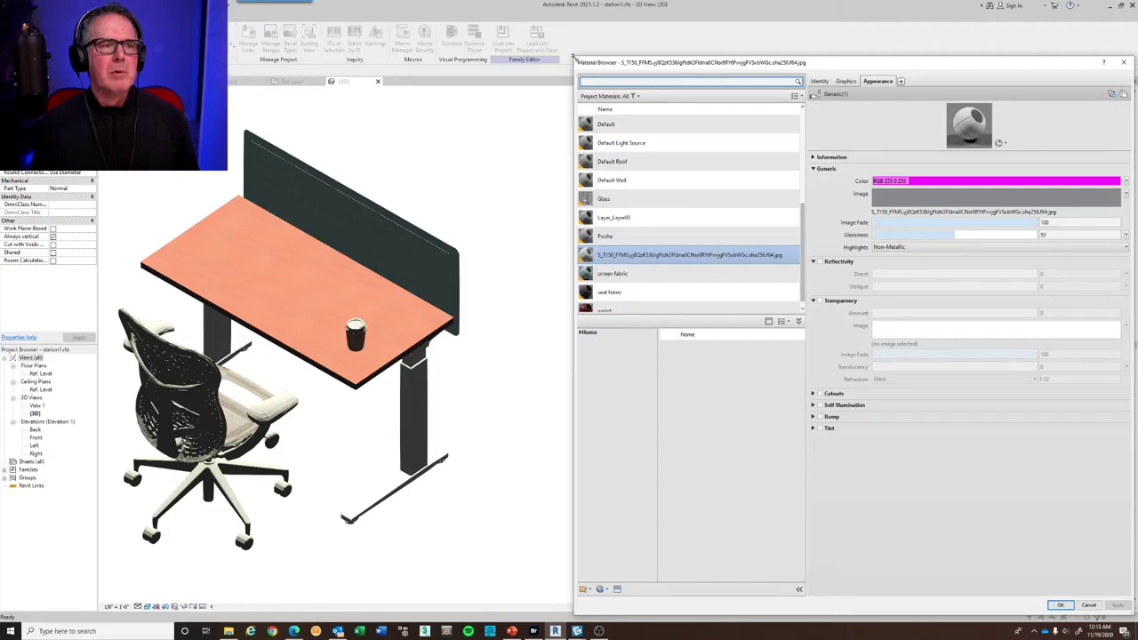
pyautogui.moveTo(573, 58); pyautogui.dragTo(188, 32)
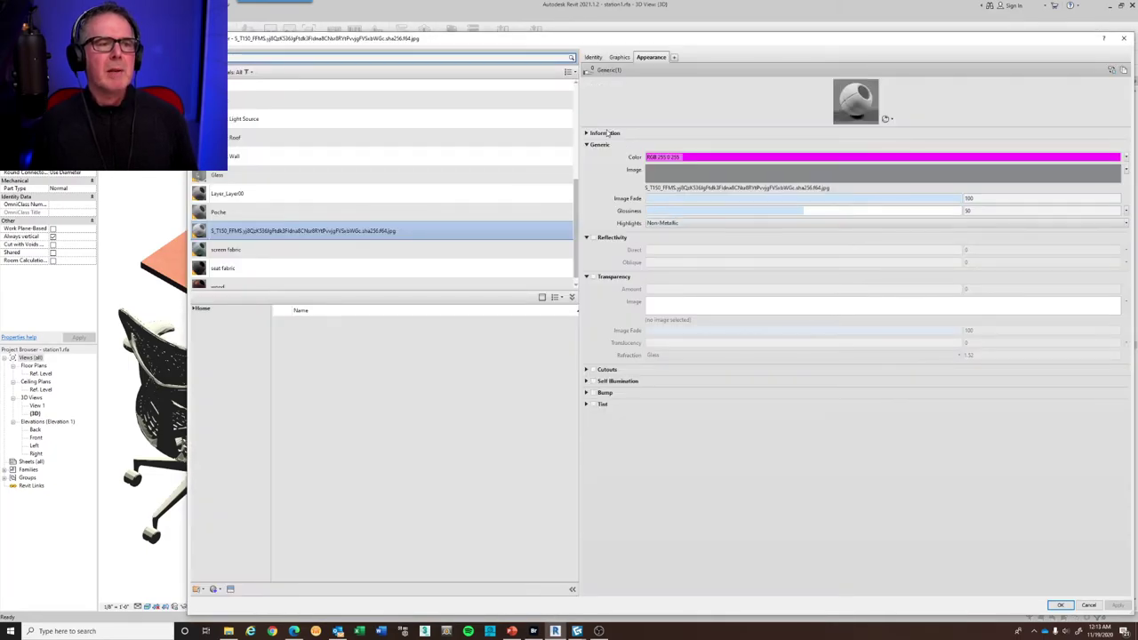
pyautogui.moveTo(611, 129); pyautogui.dragTo(646, 408)
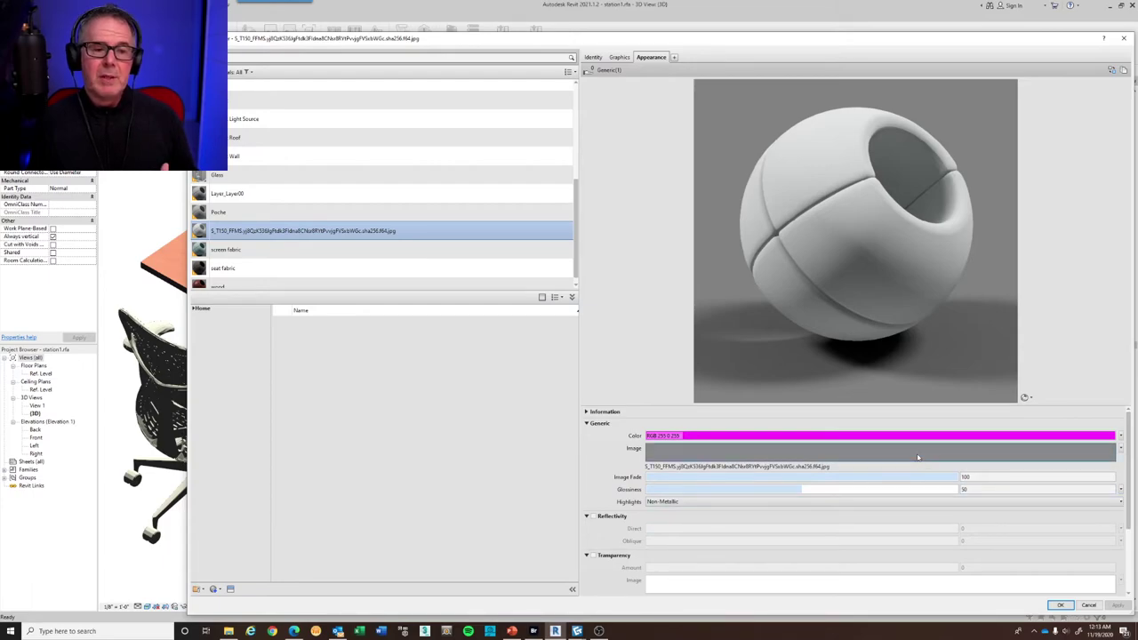
# Set the image texture's brightness to 50 and its sample width and height to 1/4 inch
pyautogui.click(917, 457)
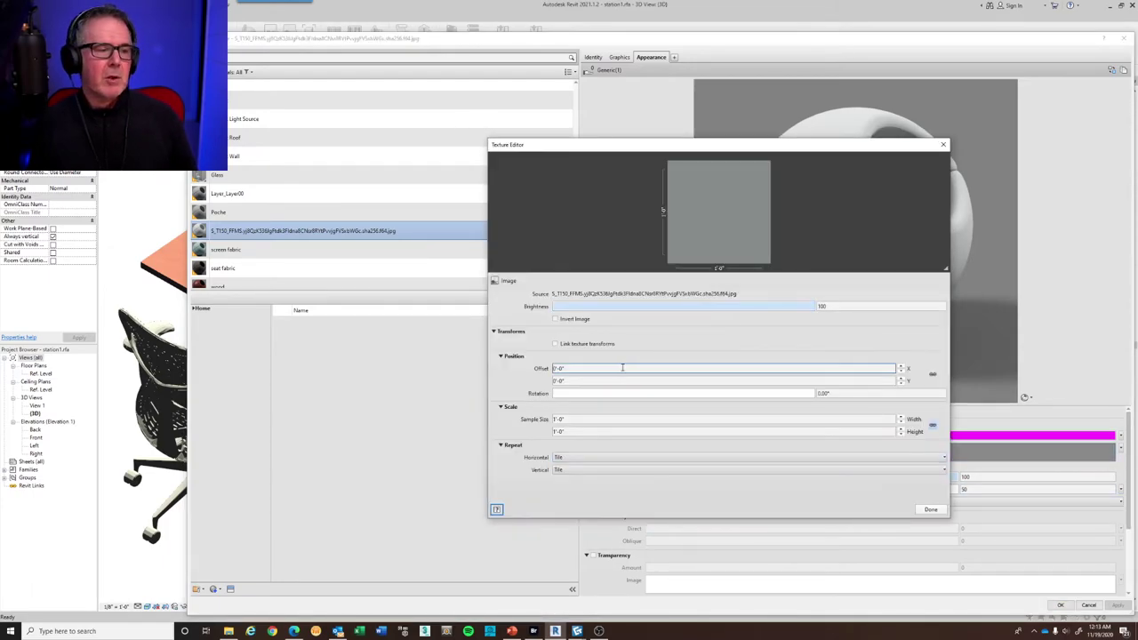
pyautogui.click(840, 306)
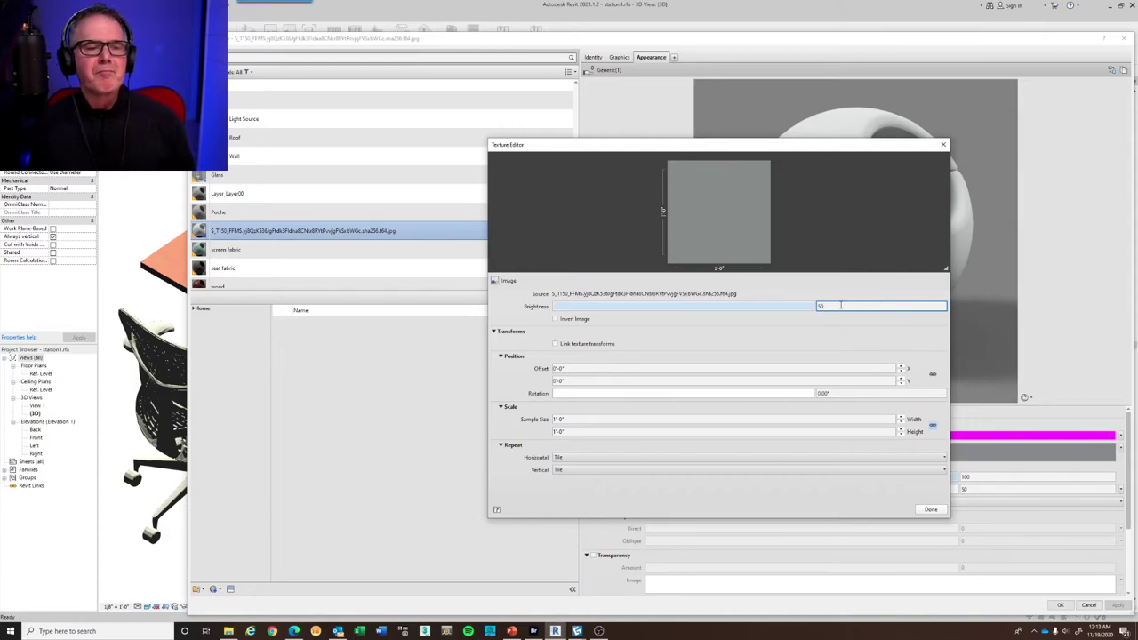
pyautogui.press('Tab')
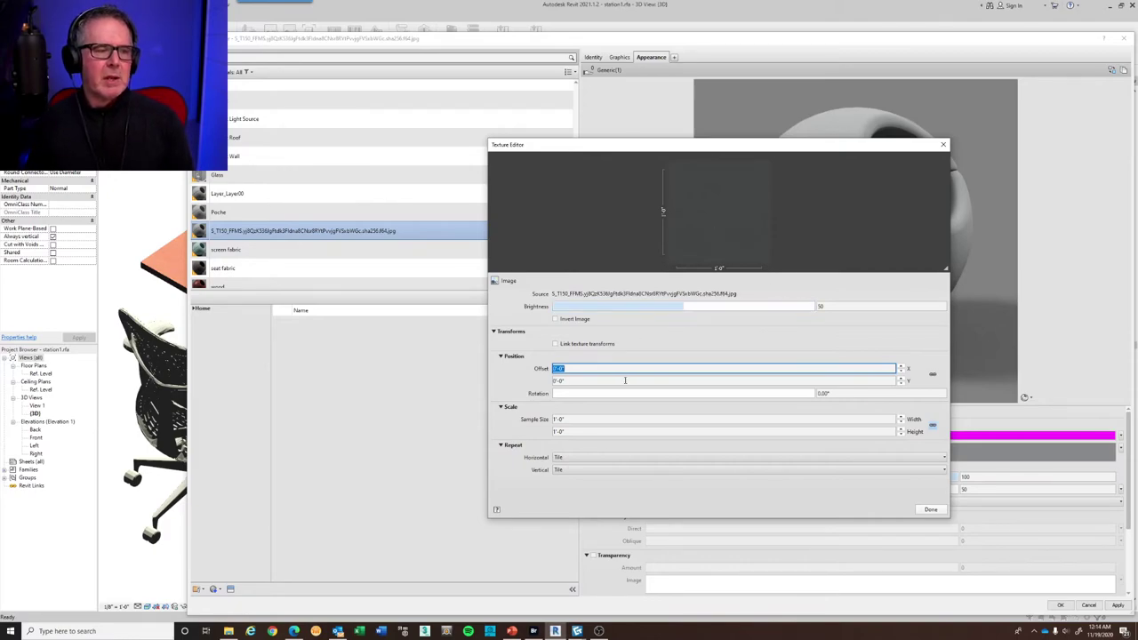
pyautogui.click(593, 419)
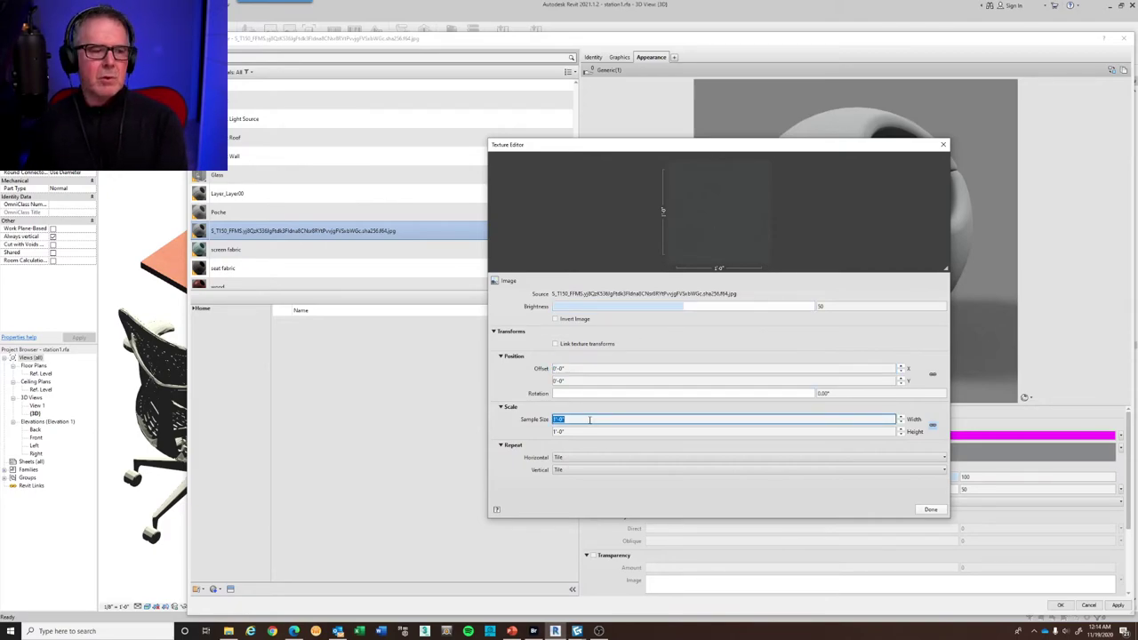
pyautogui.write('1/4')
pyautogui.press('Tab')
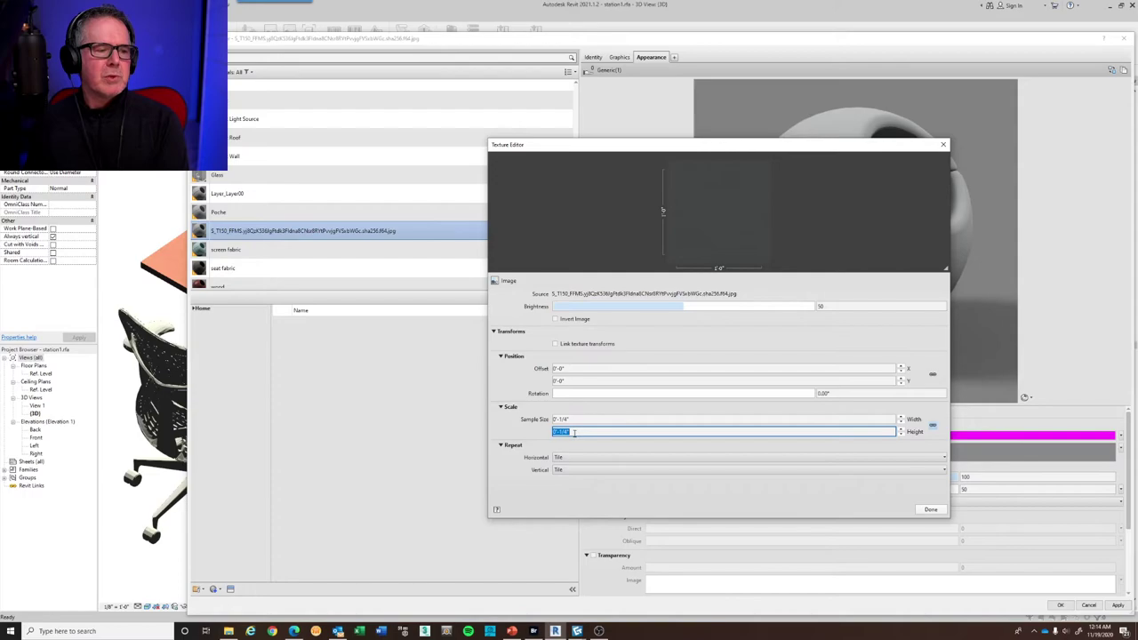
pyautogui.write('1')
pyautogui.click(580, 419)
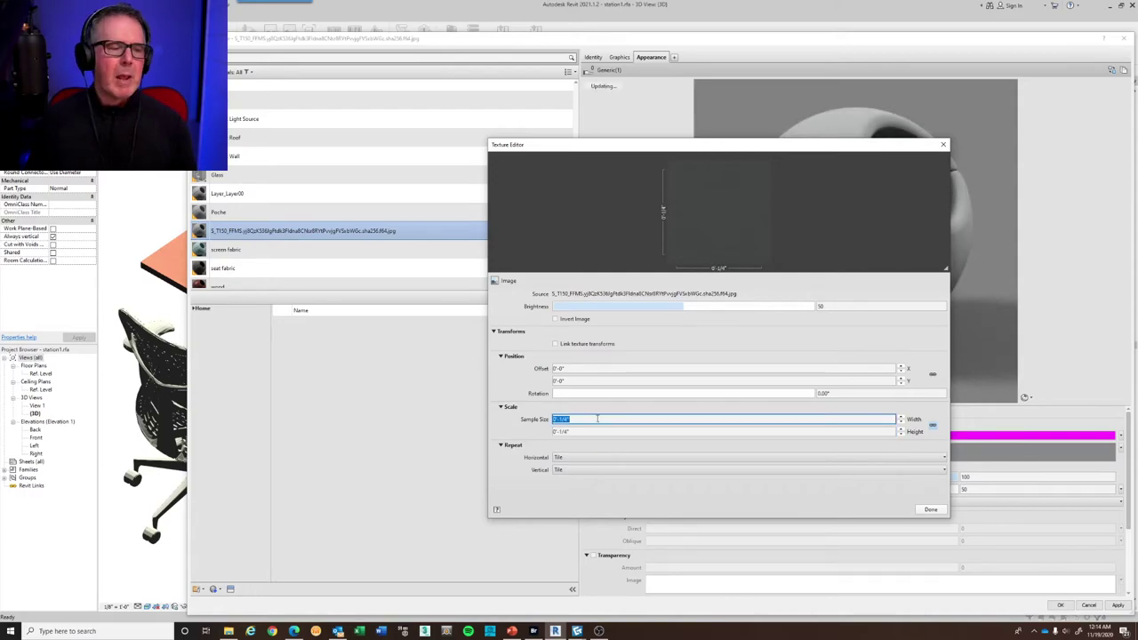
pyautogui.click(929, 510)
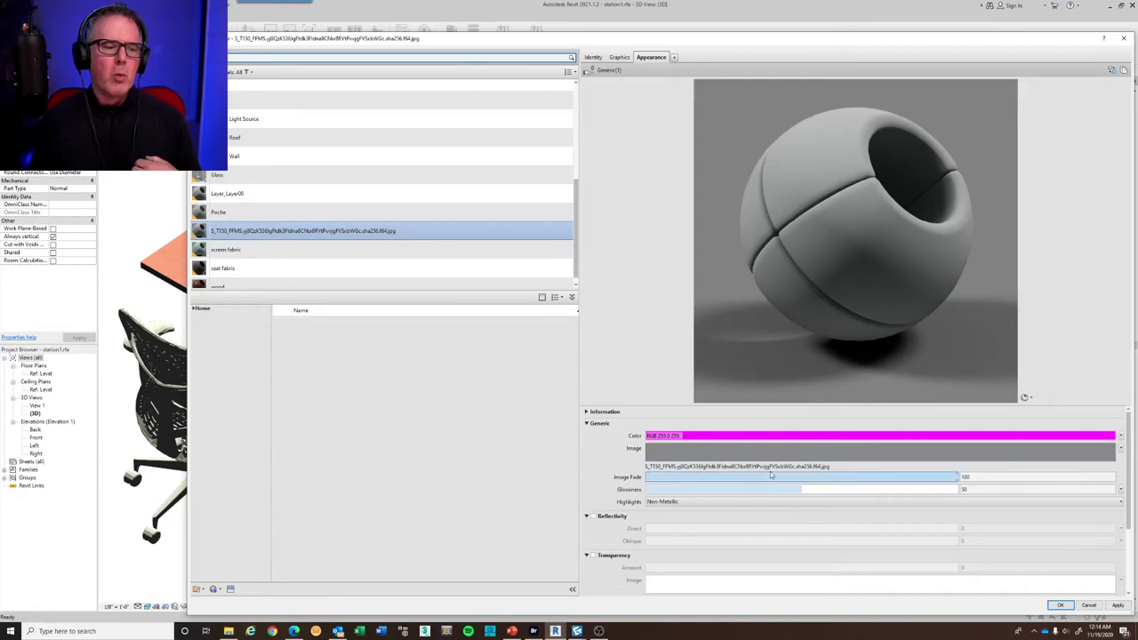
# Set the material's highlights to Metallic and turn on reflectivity
pyautogui.click(849, 504)
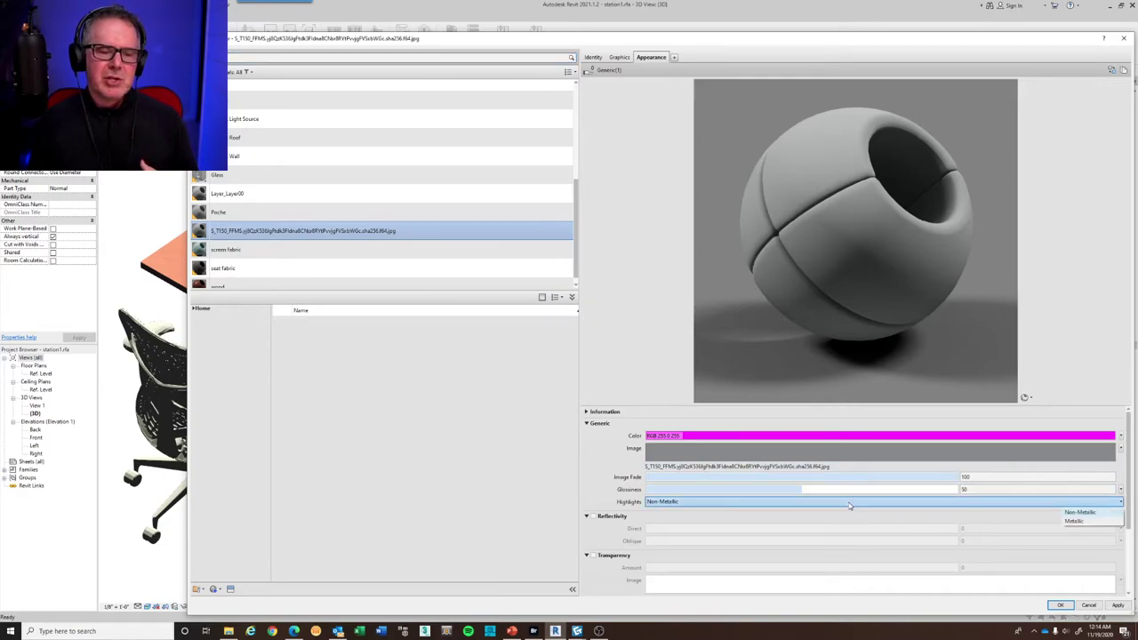
pyautogui.click(1074, 521)
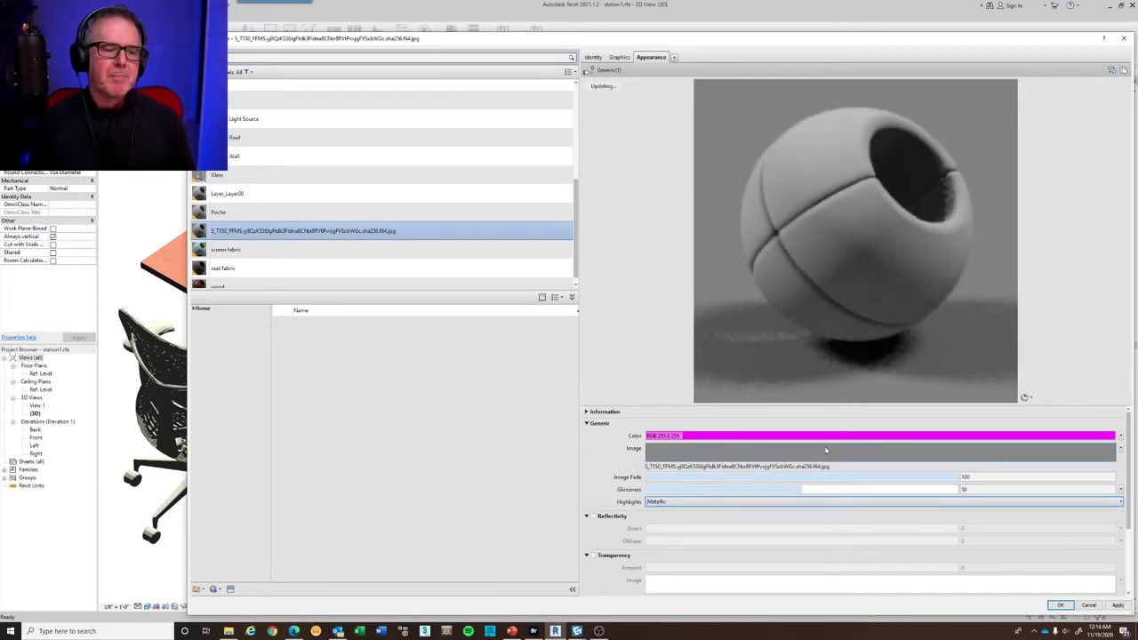
pyautogui.click(592, 516)
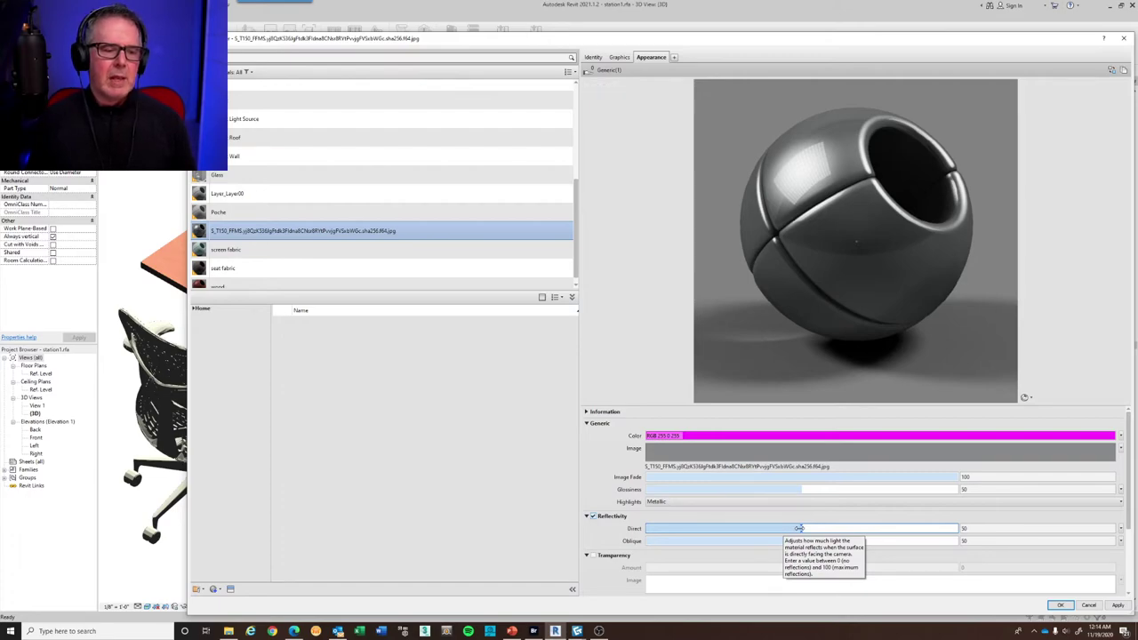
# Try out a range of direct reflectivity and glossiness slider values
pyautogui.moveTo(801, 528); pyautogui.dragTo(790, 529)
pyautogui.moveTo(761, 531)
pyautogui.mouseDown()
pyautogui.moveTo(740, 532)
pyautogui.moveTo(779, 528)
pyautogui.mouseUp()
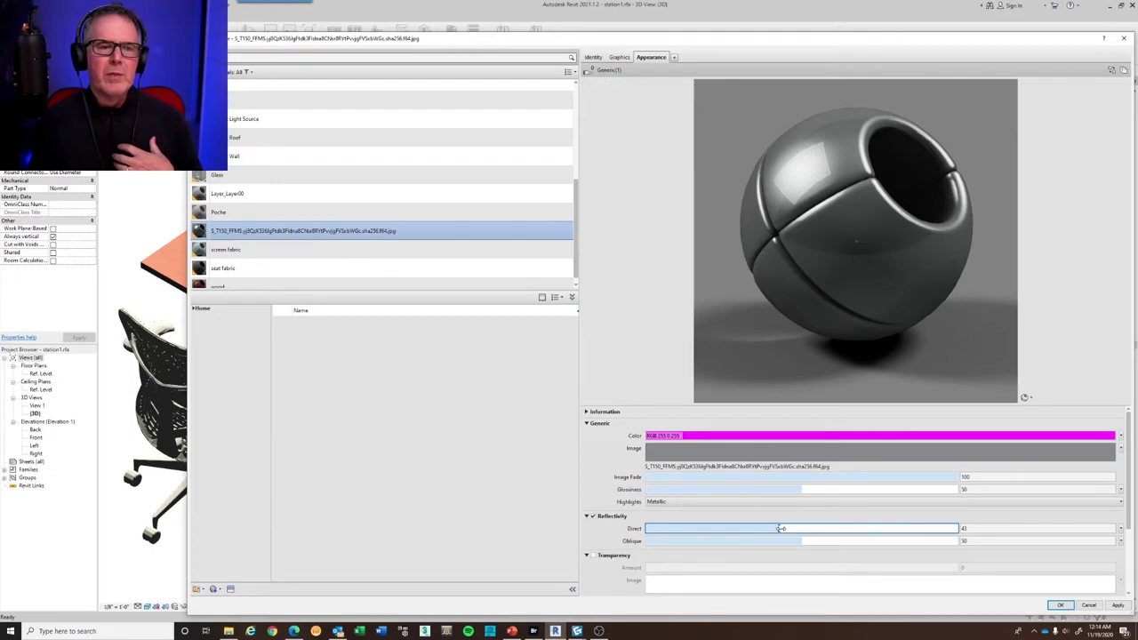
pyautogui.moveTo(780, 528); pyautogui.dragTo(706, 529)
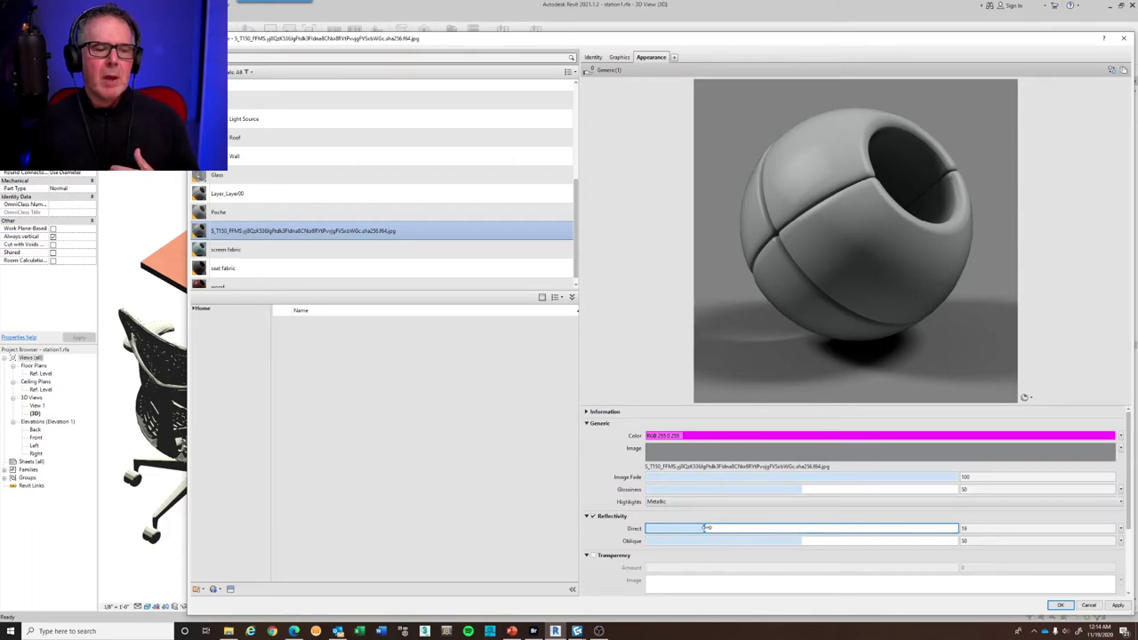
pyautogui.moveTo(706, 528); pyautogui.dragTo(910, 529)
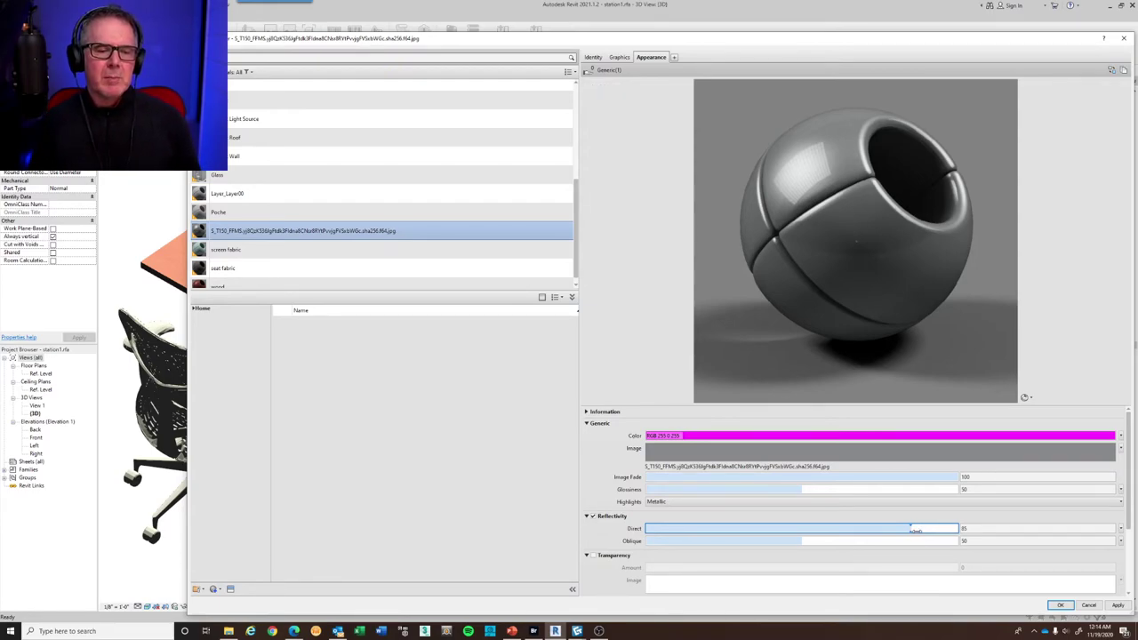
pyautogui.moveTo(909, 530); pyautogui.dragTo(729, 530)
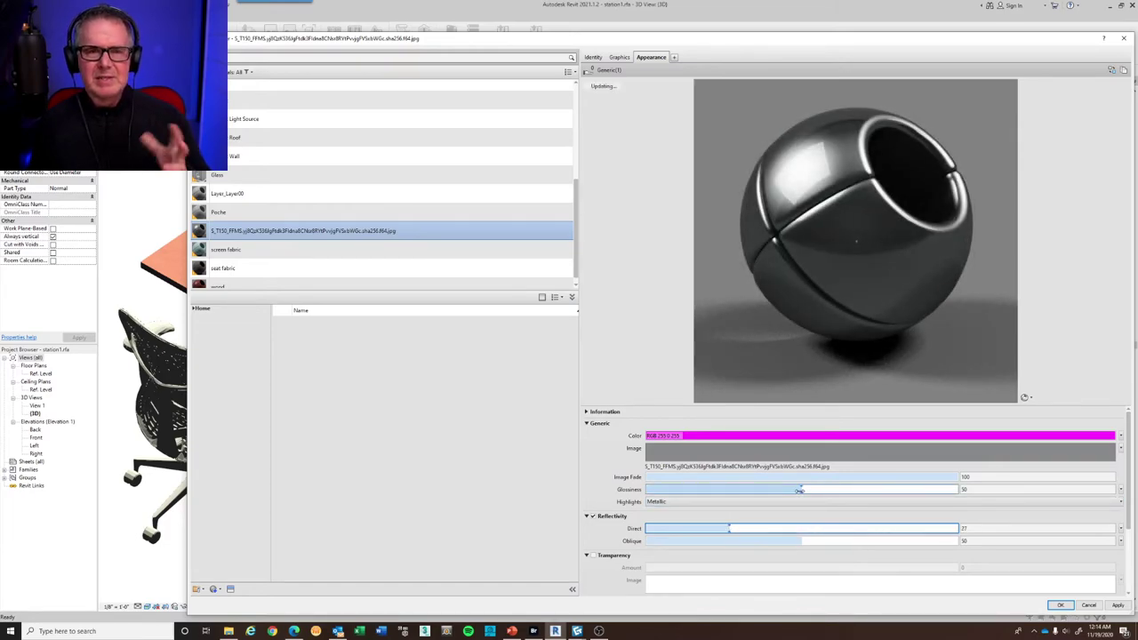
pyautogui.moveTo(801, 489); pyautogui.dragTo(704, 492)
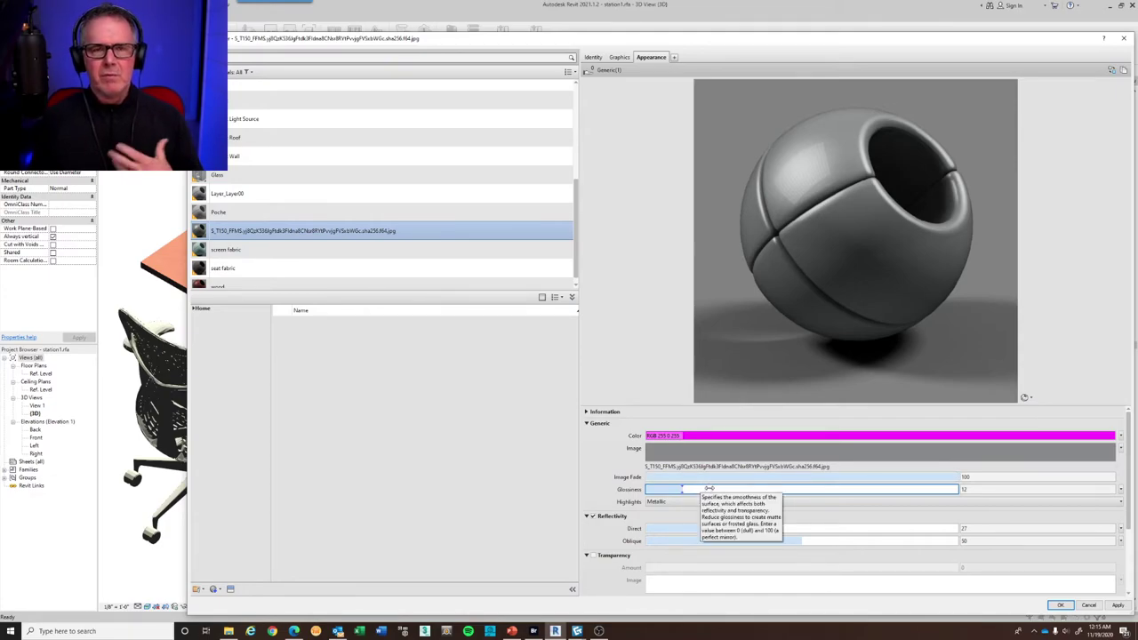
pyautogui.moveTo(730, 529); pyautogui.dragTo(712, 529)
# Set oblique reflectivity to 34, raise glossiness and direct reflectivity to about 45, and apply
pyautogui.moveTo(798, 540); pyautogui.dragTo(732, 529)
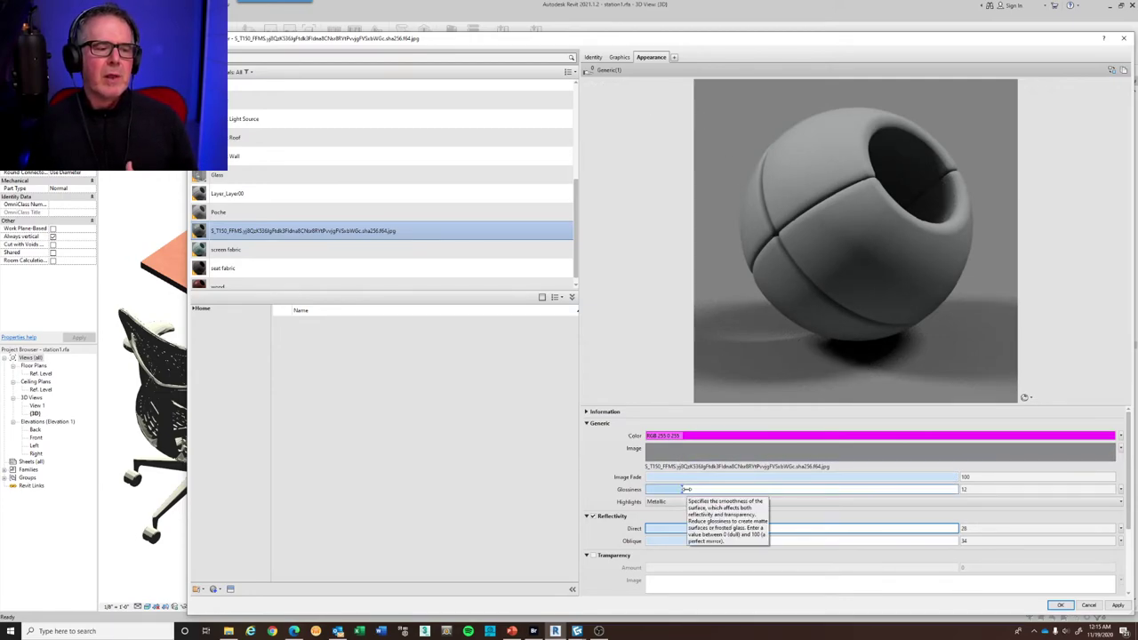
pyautogui.moveTo(683, 489); pyautogui.dragTo(721, 489)
pyautogui.moveTo(732, 529); pyautogui.dragTo(760, 529)
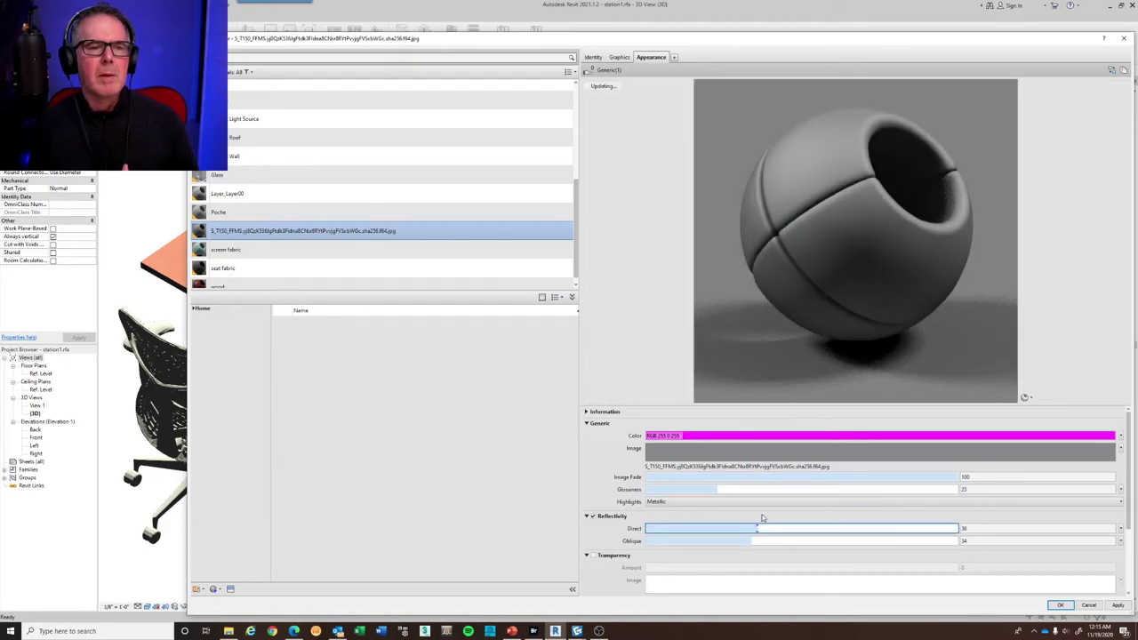
pyautogui.click(725, 491)
pyautogui.moveTo(726, 491); pyautogui.dragTo(798, 494)
pyautogui.click(758, 530)
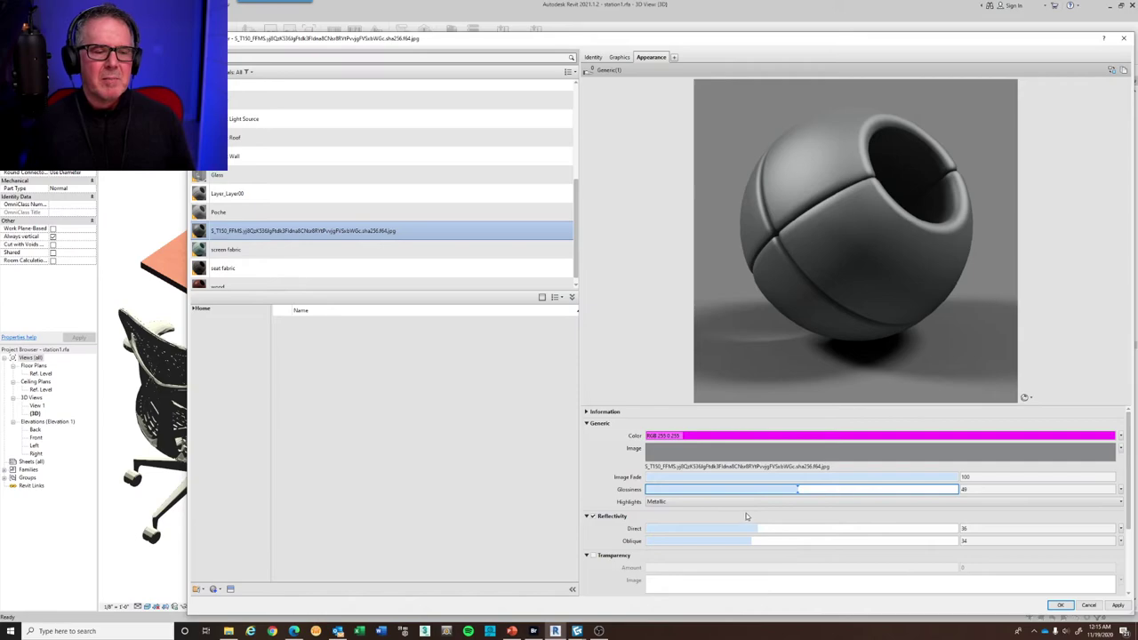
pyautogui.moveTo(759, 531); pyautogui.dragTo(786, 530)
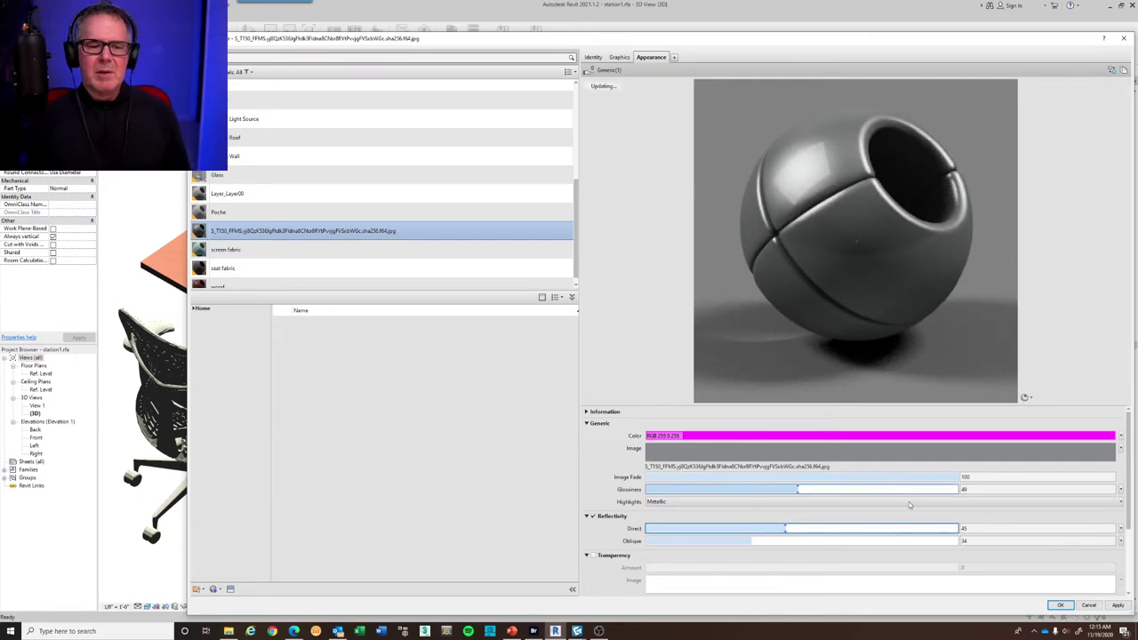
pyautogui.click(1118, 604)
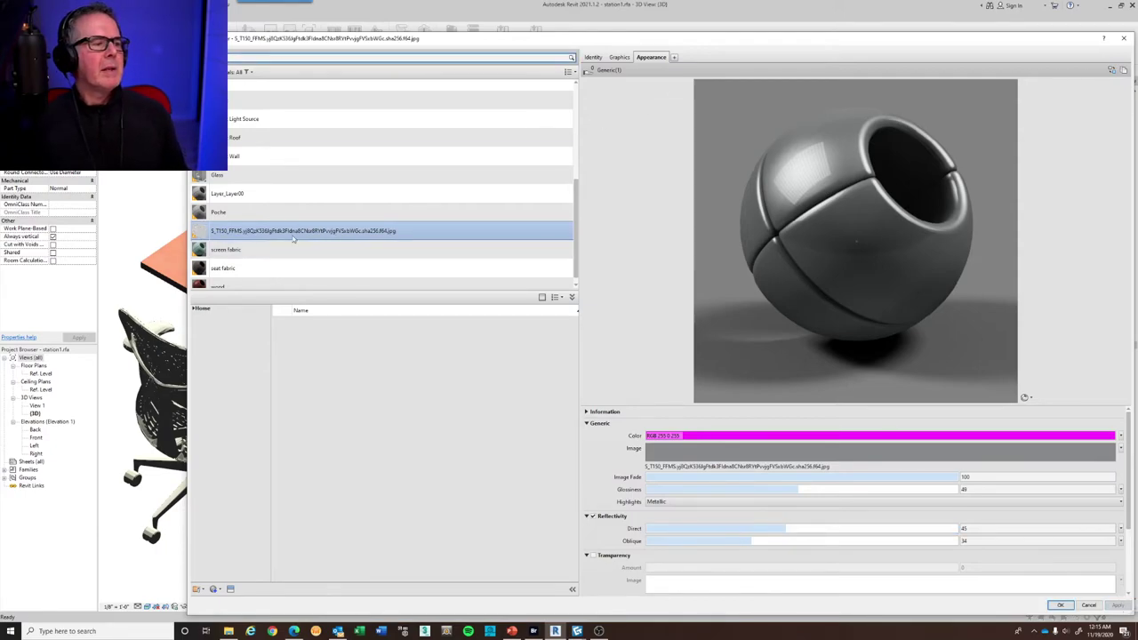
# On the Identity tab, replace the long image-based material name with 'Metal Legs'
pyautogui.click(593, 57)
pyautogui.moveTo(647, 71); pyautogui.dragTo(859, 69)
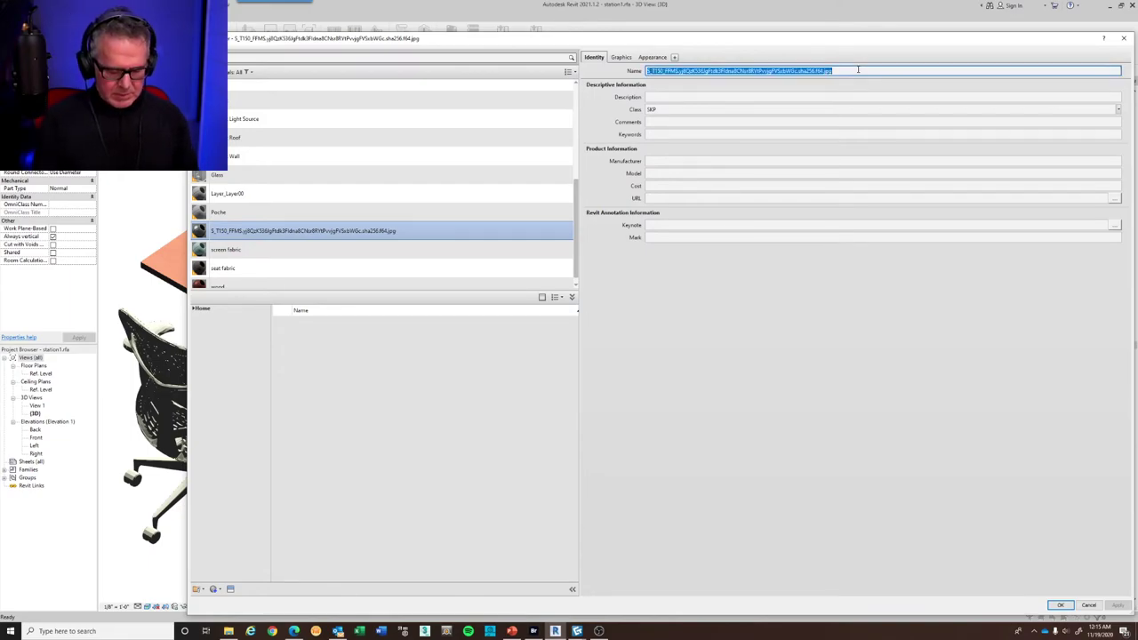
pyautogui.write('ME')
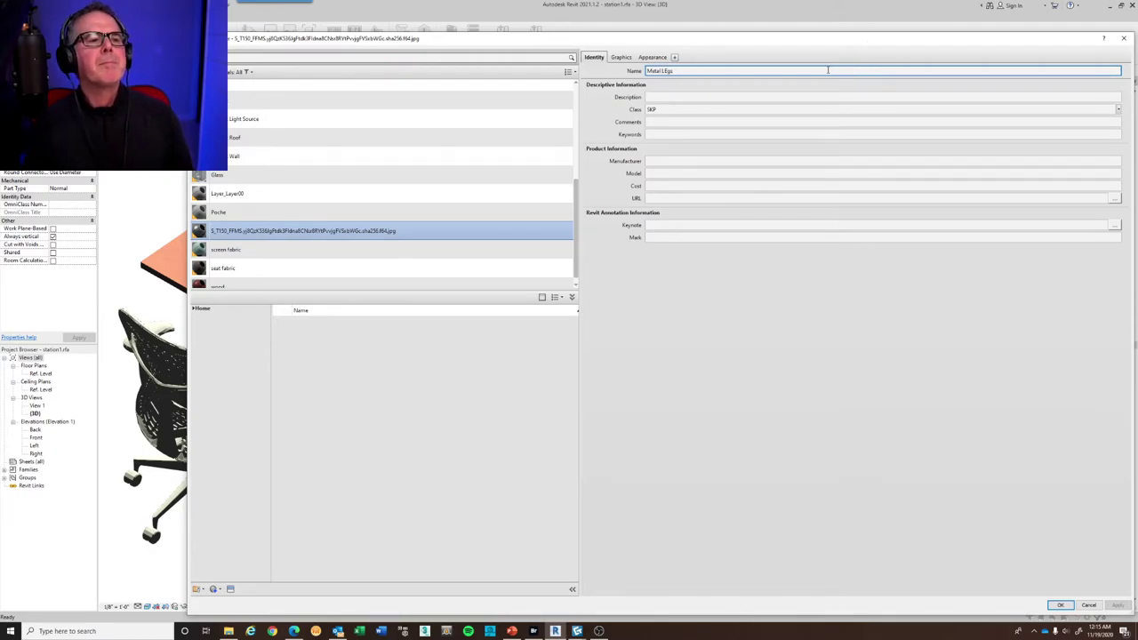
pyautogui.press('BackSpace')
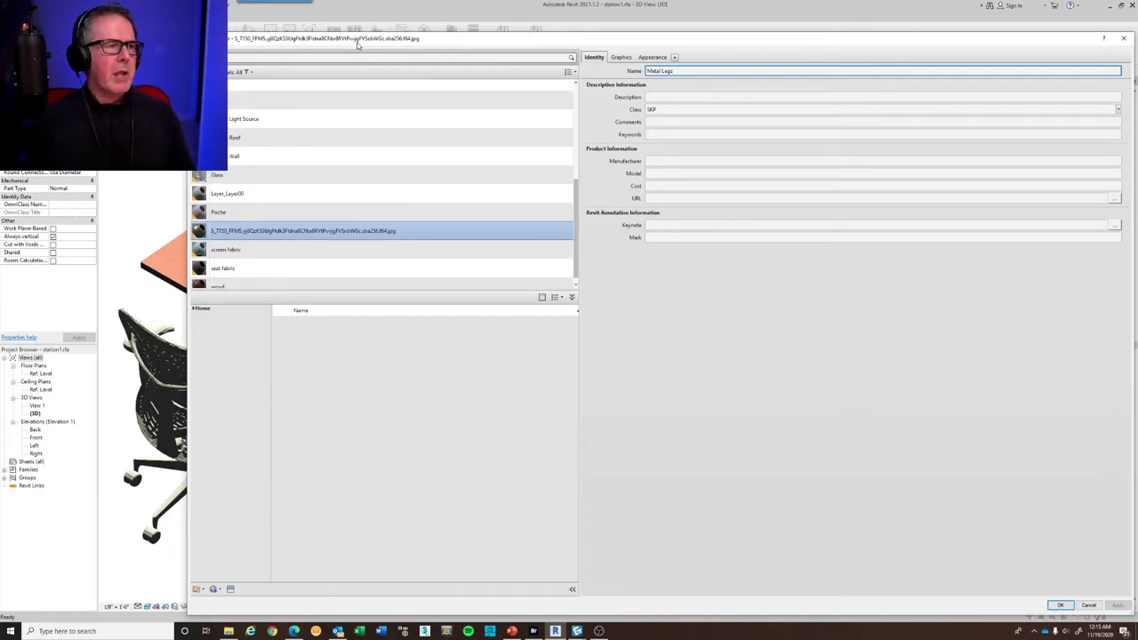
pyautogui.moveTo(359, 45); pyautogui.dragTo(303, 60)
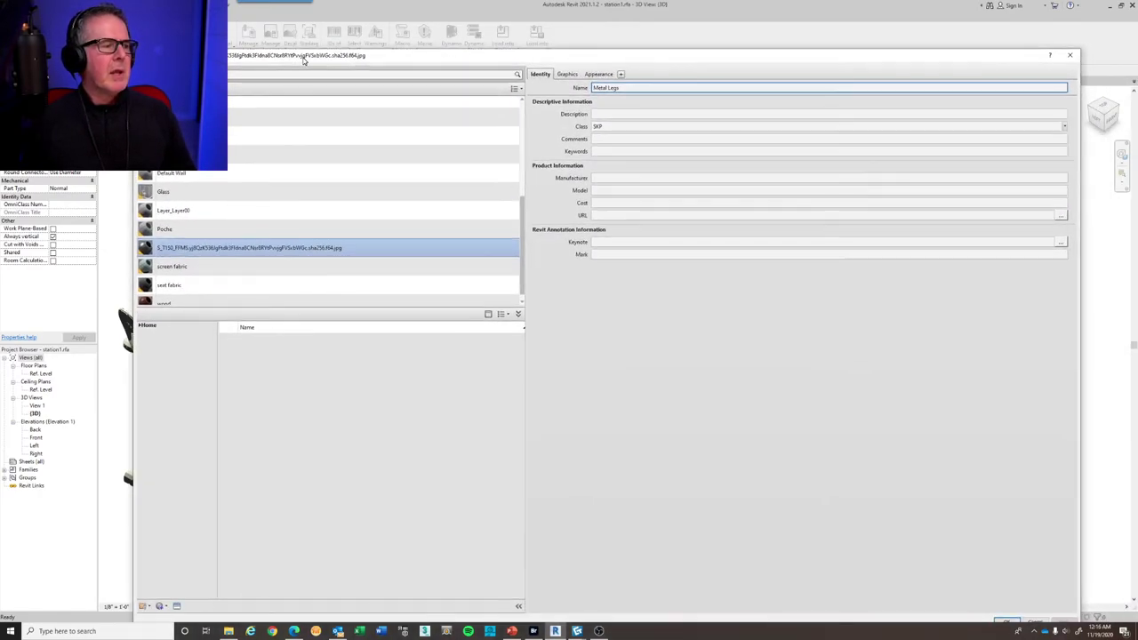
# Commit the 'Metal Legs' name and select the png-named material
pyautogui.click(563, 75)
pyautogui.click(542, 75)
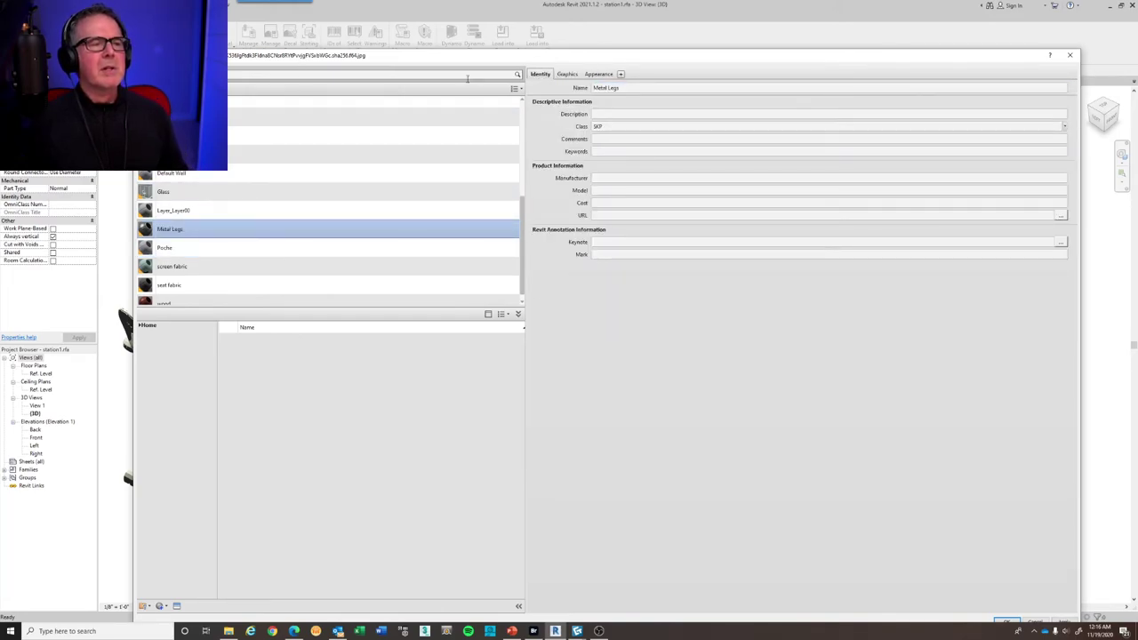
pyautogui.moveTo(474, 59); pyautogui.dragTo(494, 32)
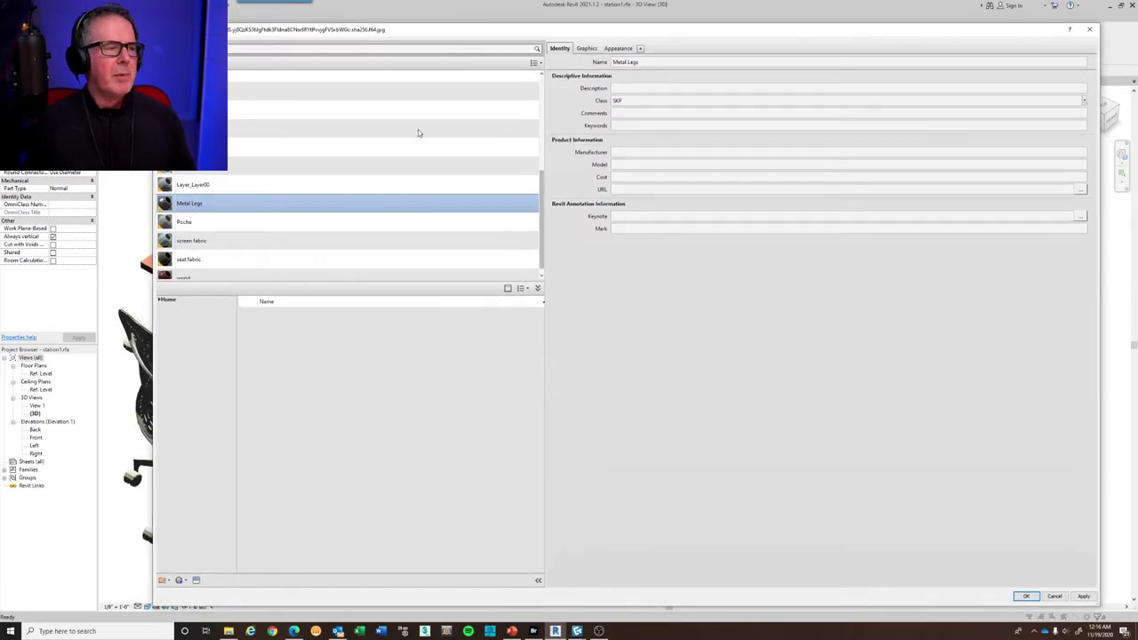
pyautogui.scroll(3, 232, 184)
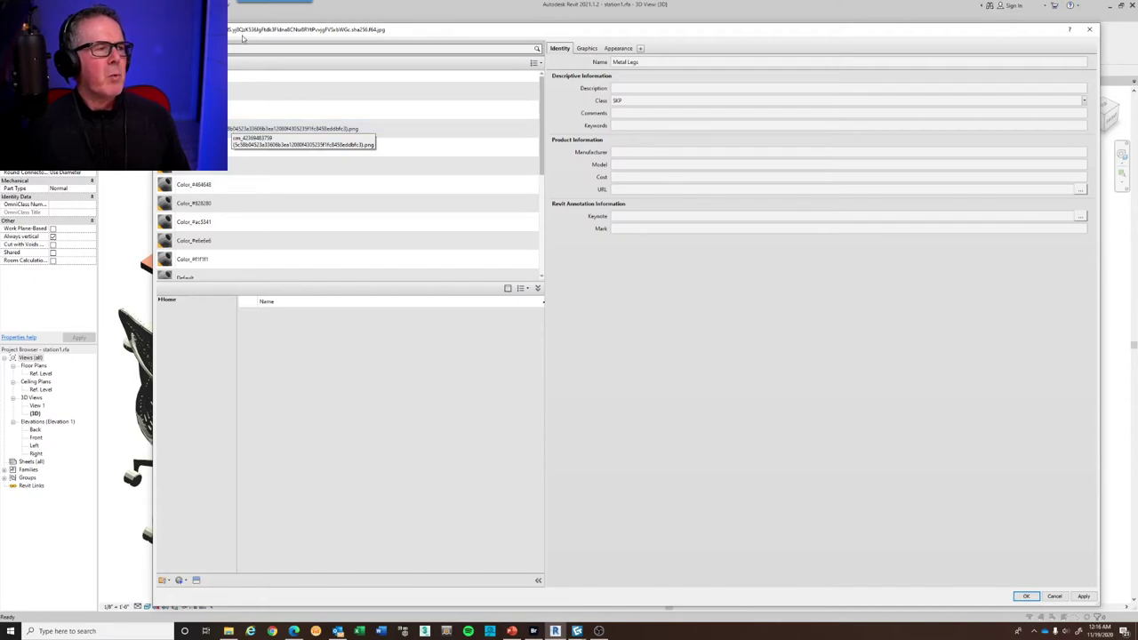
pyautogui.click(233, 130)
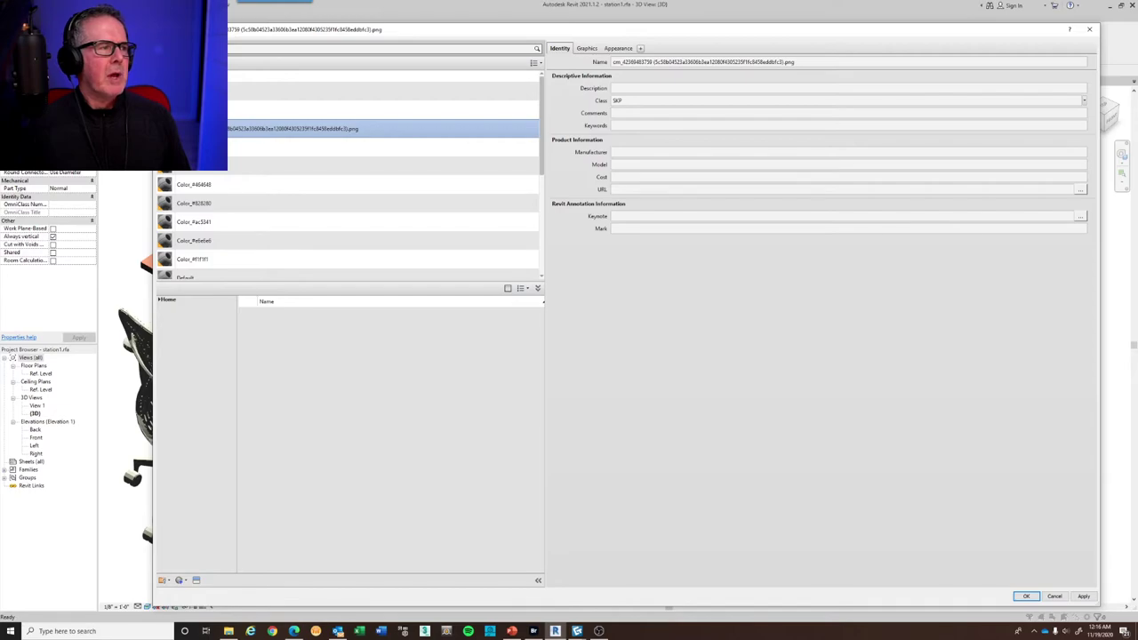
pyautogui.moveTo(153, 23); pyautogui.dragTo(353, 56)
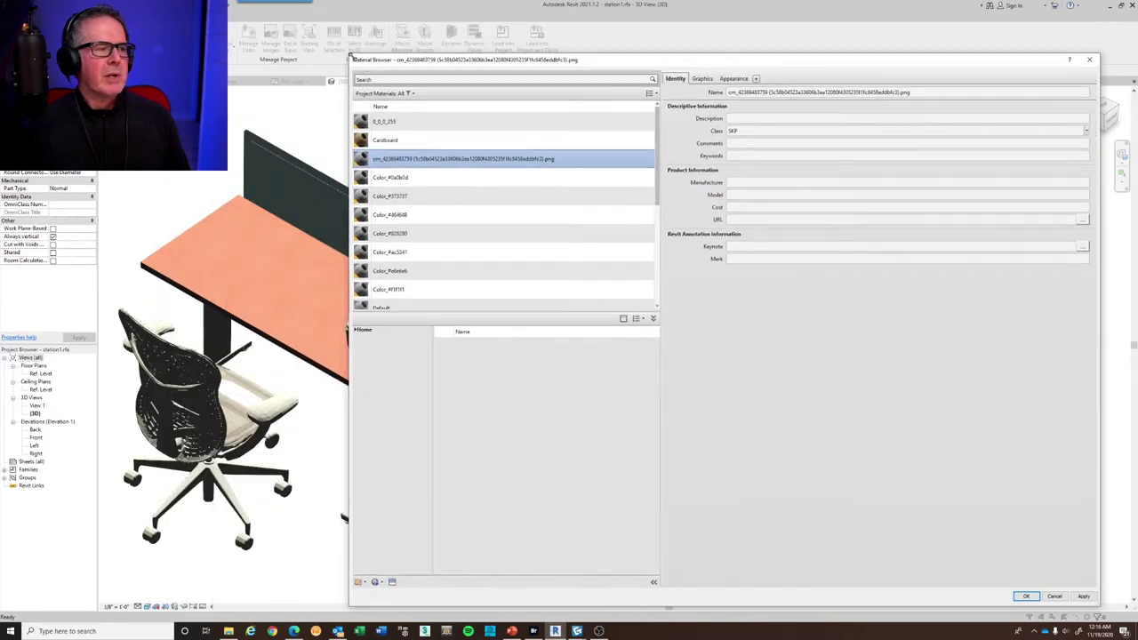
# Make the png material's appearance colour light green (RGB 128 255 128), apply, and close the browser
pyautogui.click(705, 81)
pyautogui.click(734, 81)
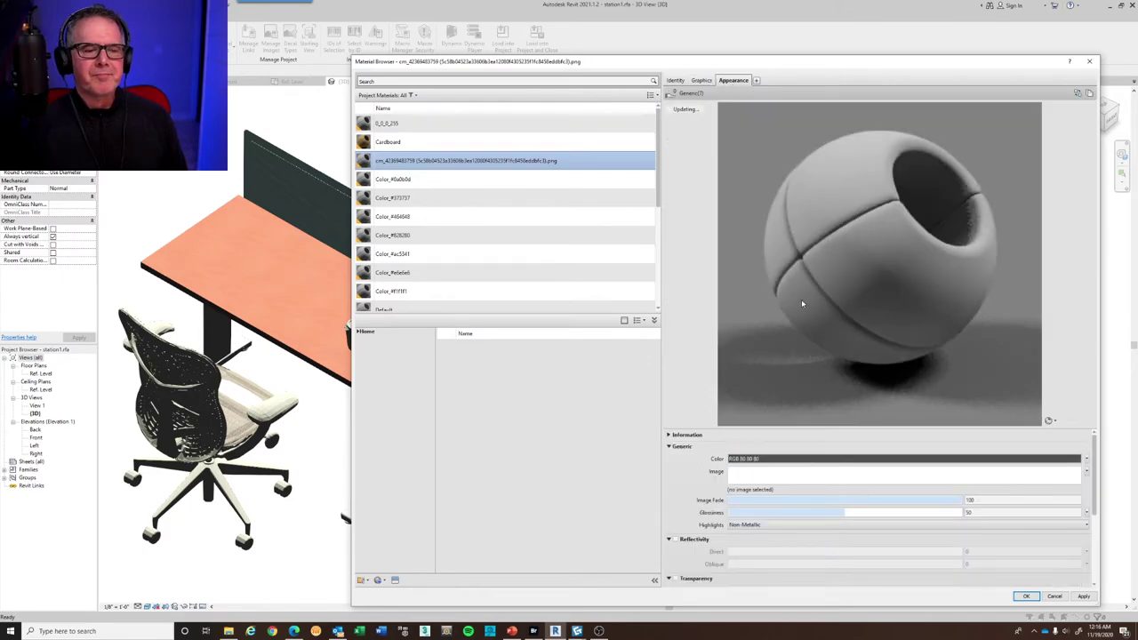
pyautogui.click(747, 459)
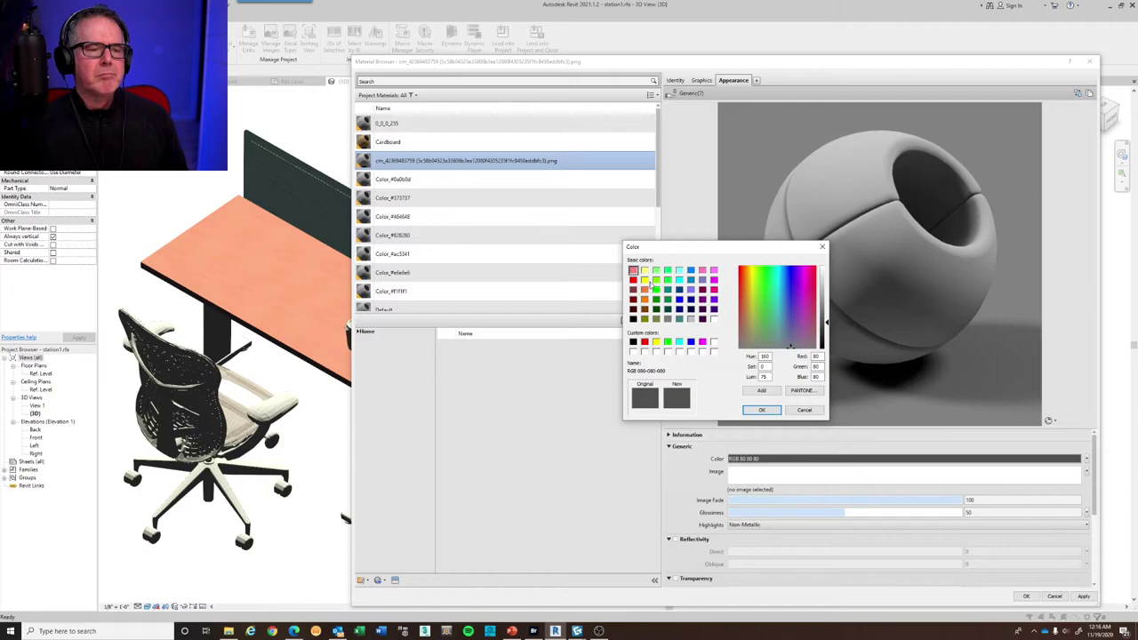
pyautogui.click(656, 271)
pyautogui.click(761, 410)
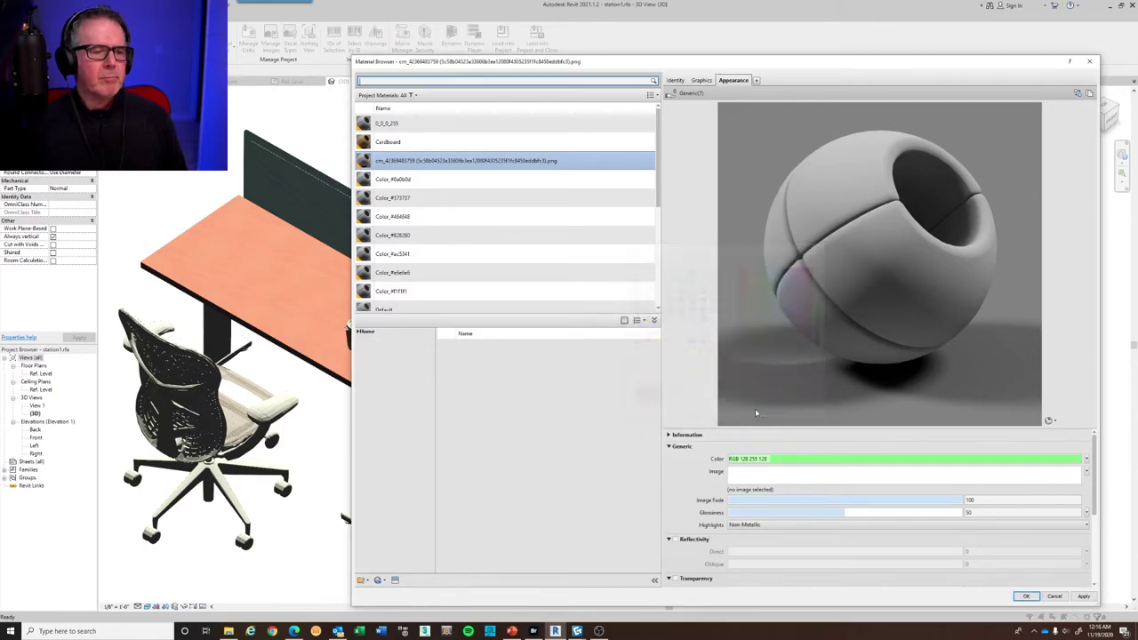
pyautogui.click(1083, 597)
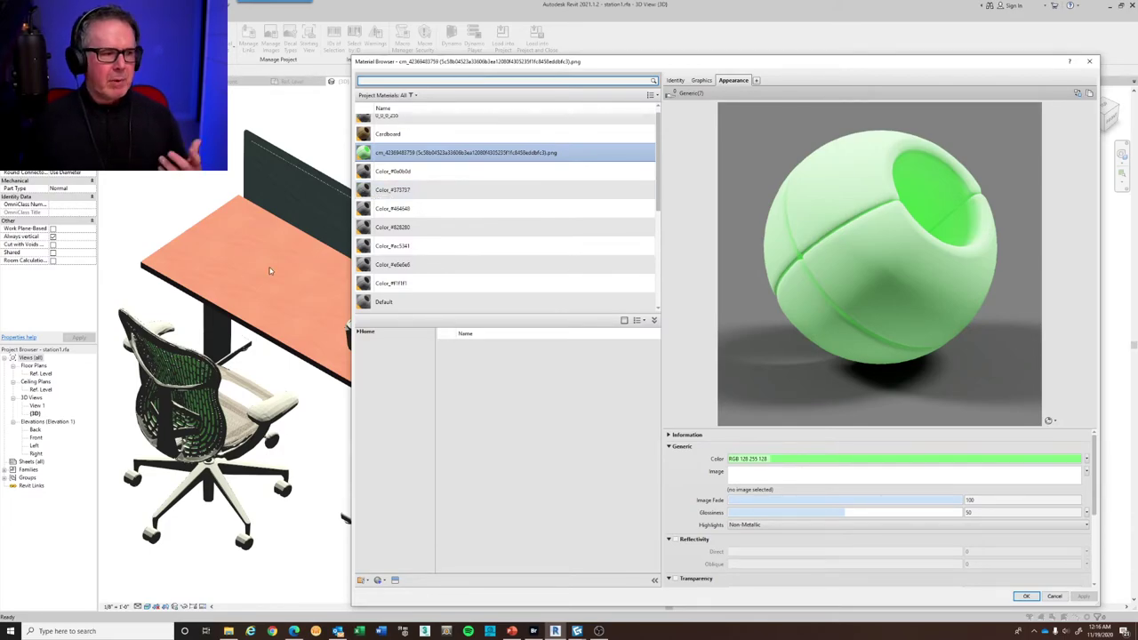
pyautogui.click(1026, 596)
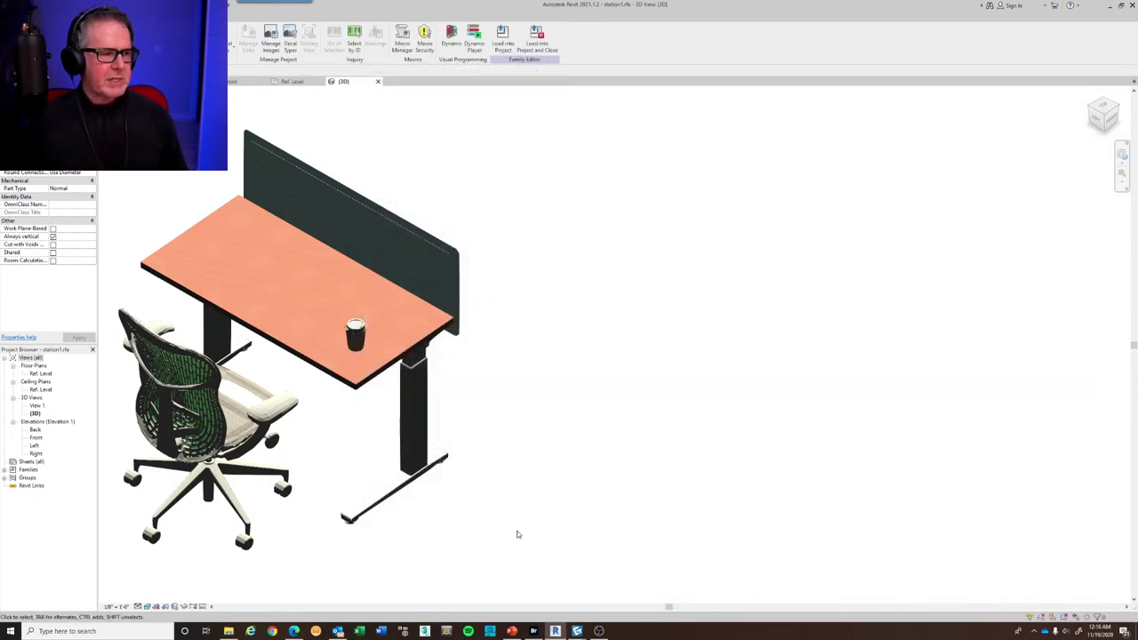
# Dismiss the Display Error message and reopen the {3D} view of the desk and chair
pyautogui.moveTo(307, 459); pyautogui.dragTo(506, 434, button='middle')
pyautogui.scroll(2, 557, 449)
pyautogui.click(501, 436)
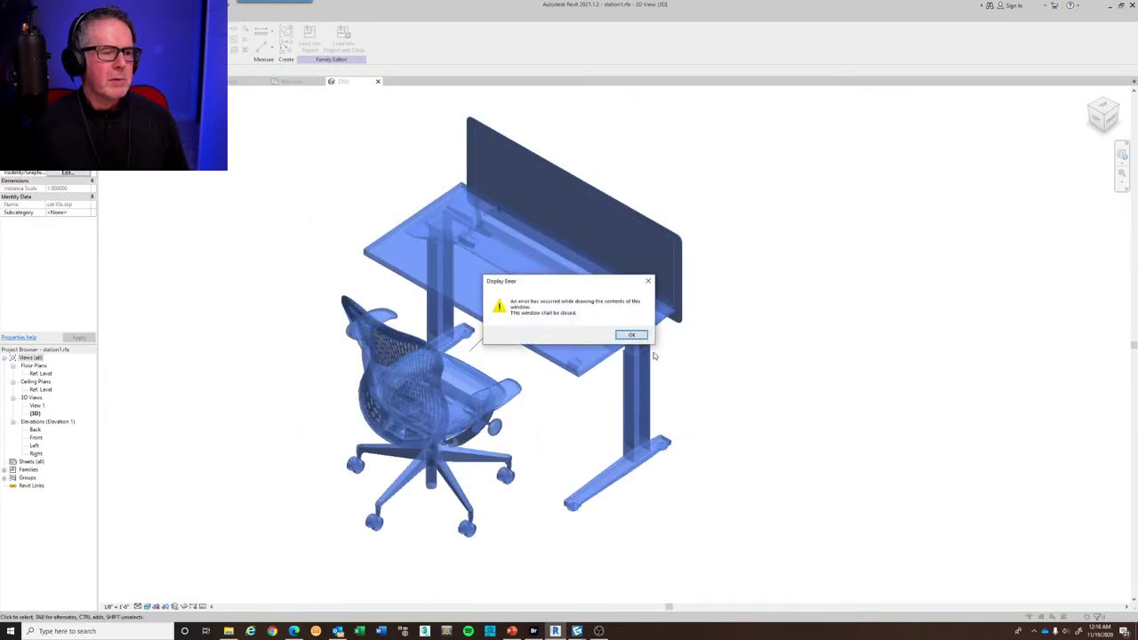
pyautogui.click(630, 336)
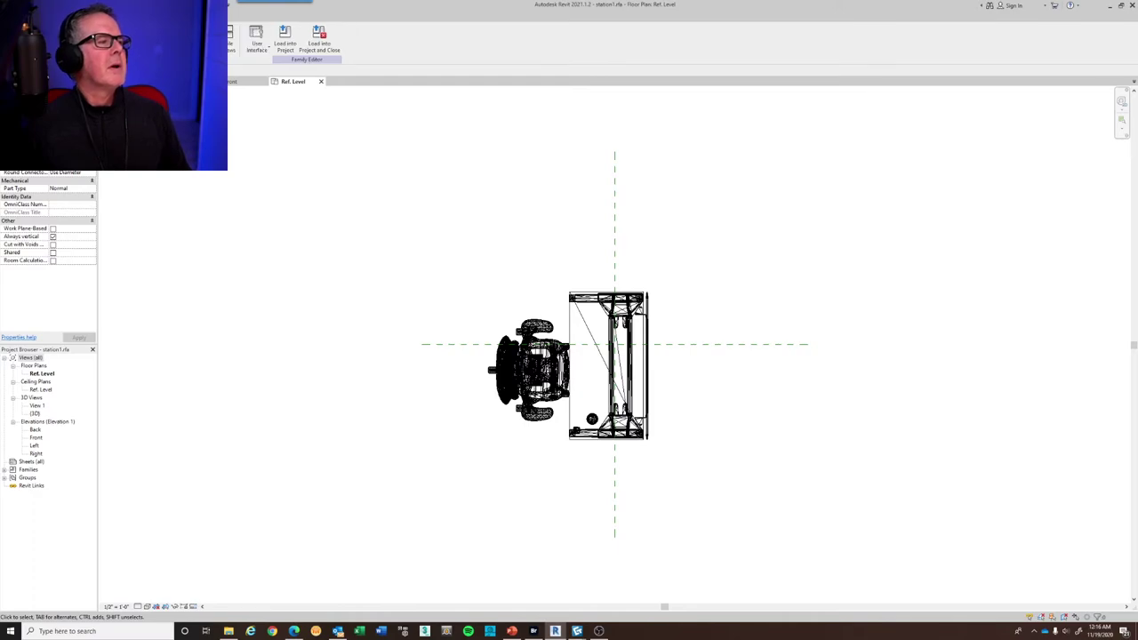
pyautogui.click(178, 8)
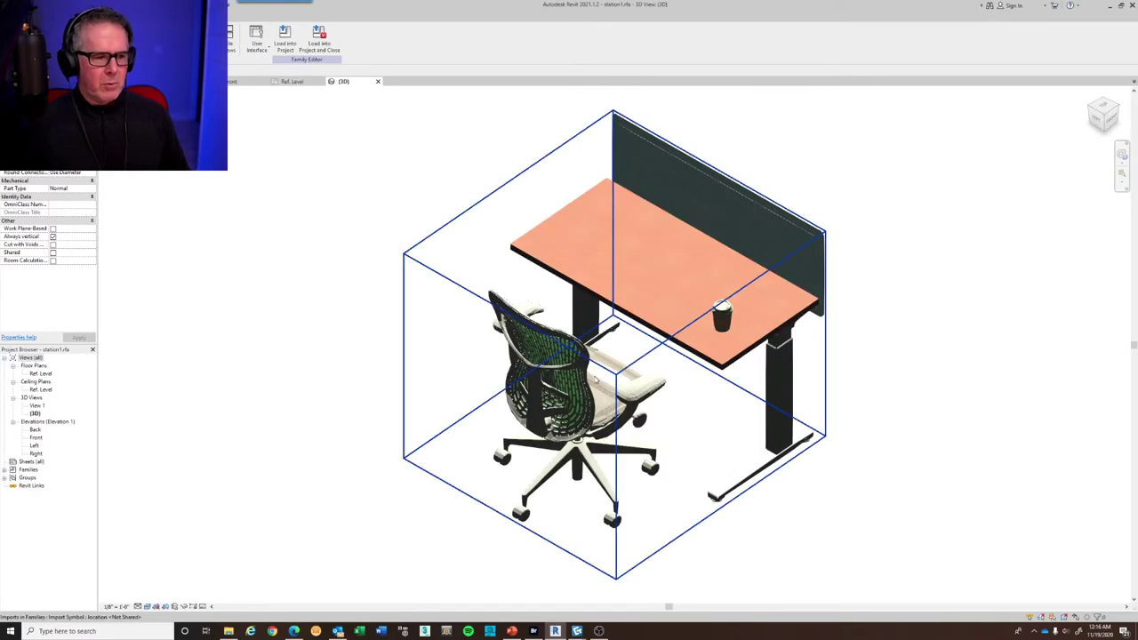
# Zoom to fit and orbit onto the green mesh chair back, then show the Manage tab
pyautogui.press('z')
pyautogui.press('f')
pyautogui.keyDown('shift'); pyautogui.moveTo(592, 387); pyautogui.dragTo(470, 216, button='middle'); pyautogui.keyUp('shift')
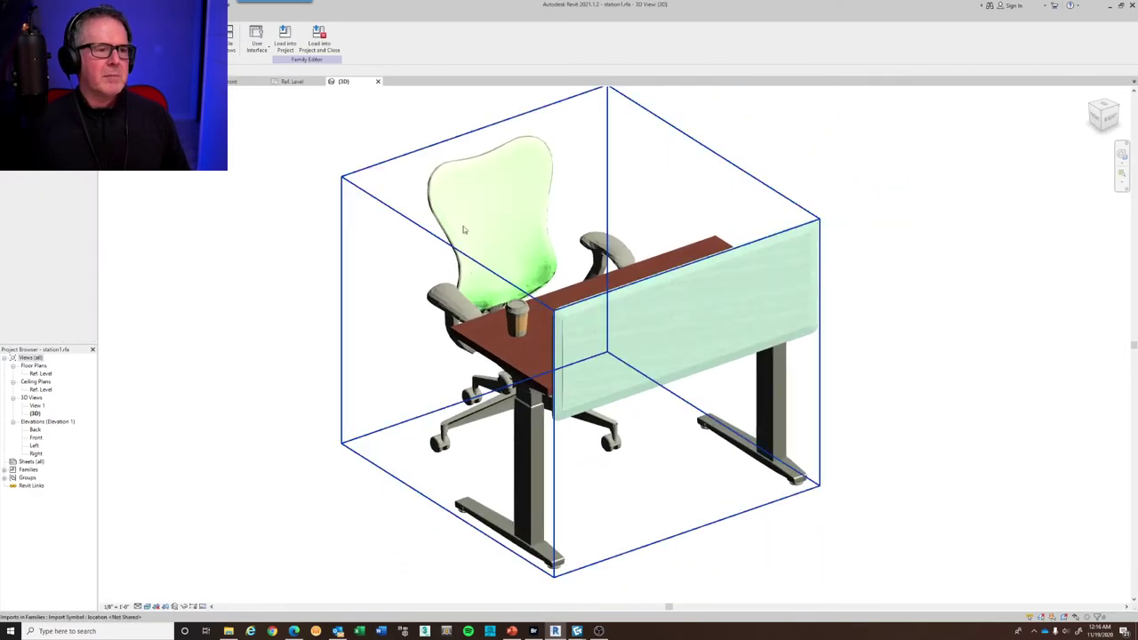
pyautogui.scroll(2, 490, 325)
pyautogui.scroll(5, 490, 325)
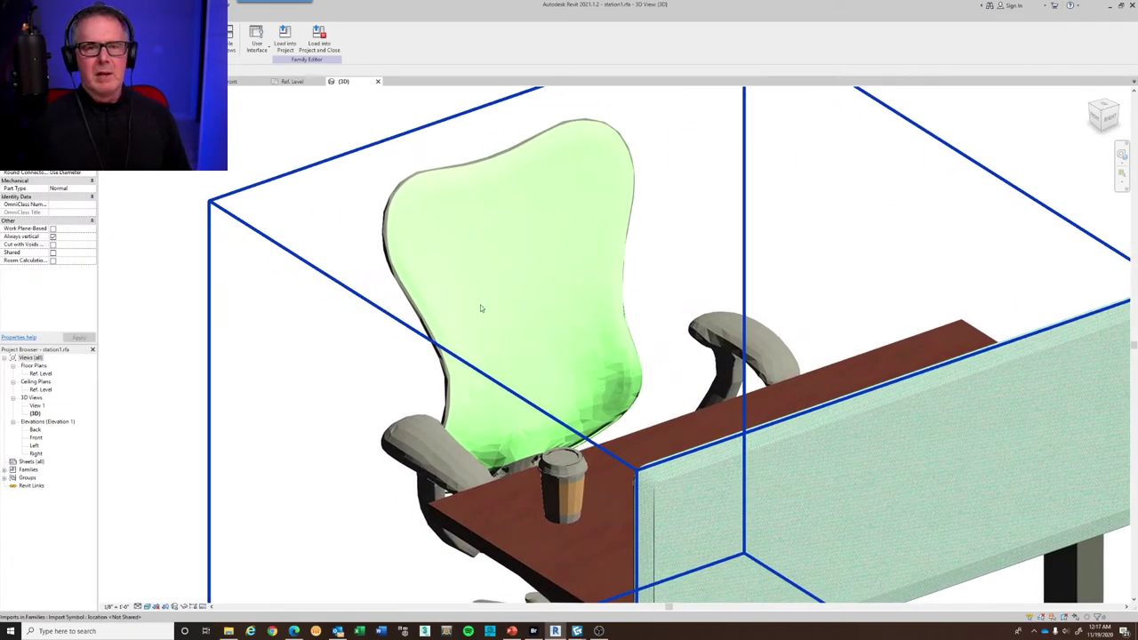
pyautogui.scroll(-1, 481, 306)
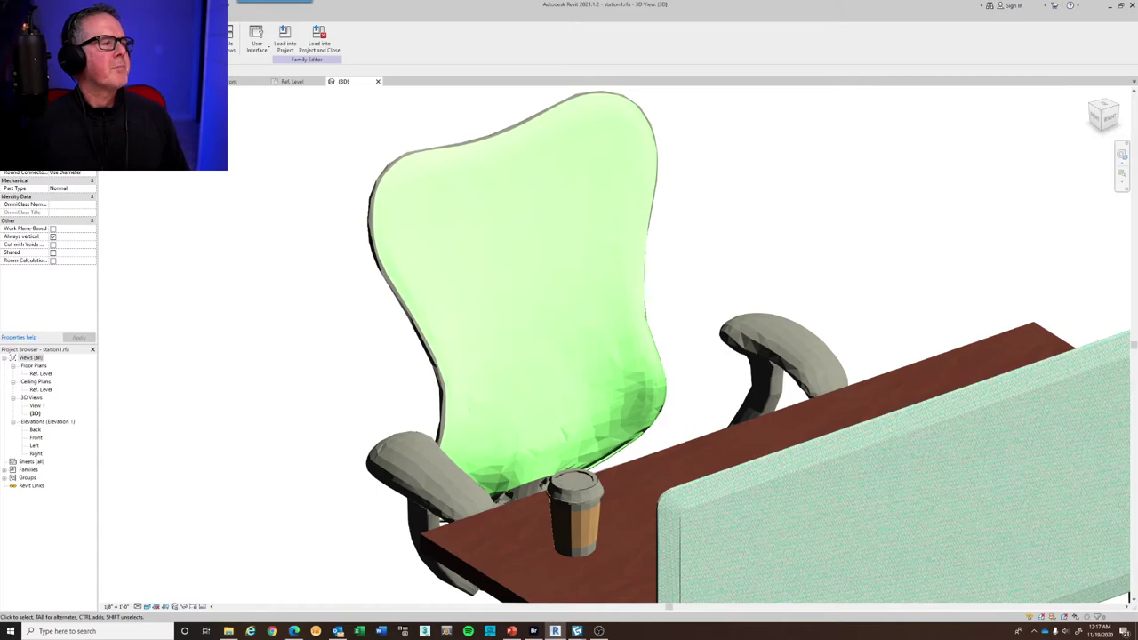
pyautogui.click(177, 13)
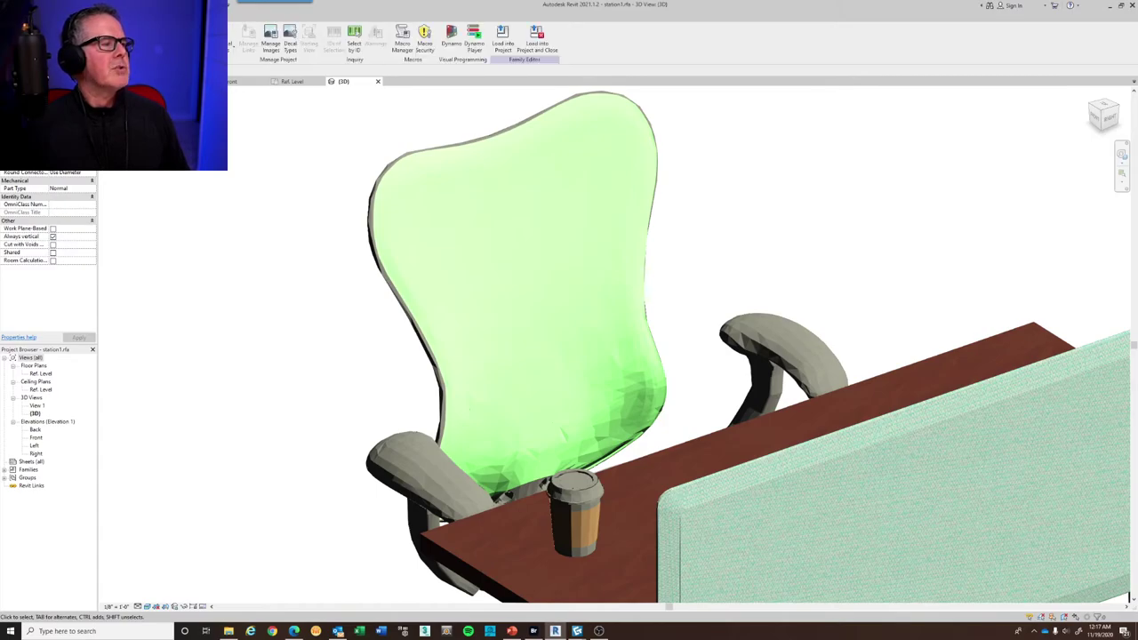
# Open the Material Browser and review the png material's identity and appearance properties
pyautogui.click(20, 40)
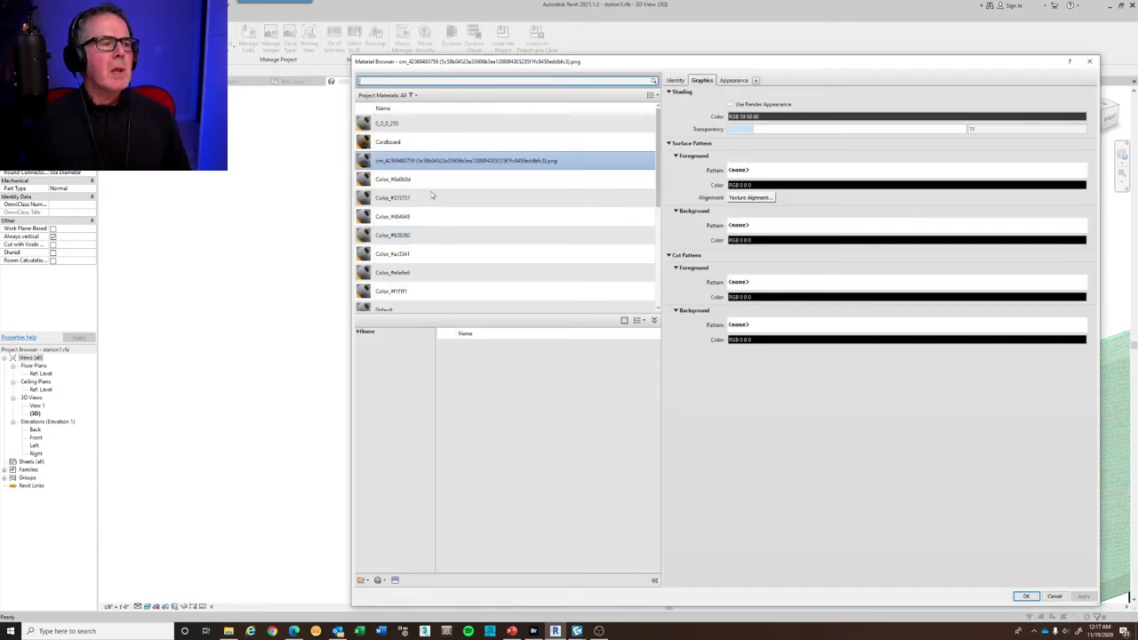
pyautogui.scroll(-4, 430, 213)
pyautogui.scroll(5, 418, 187)
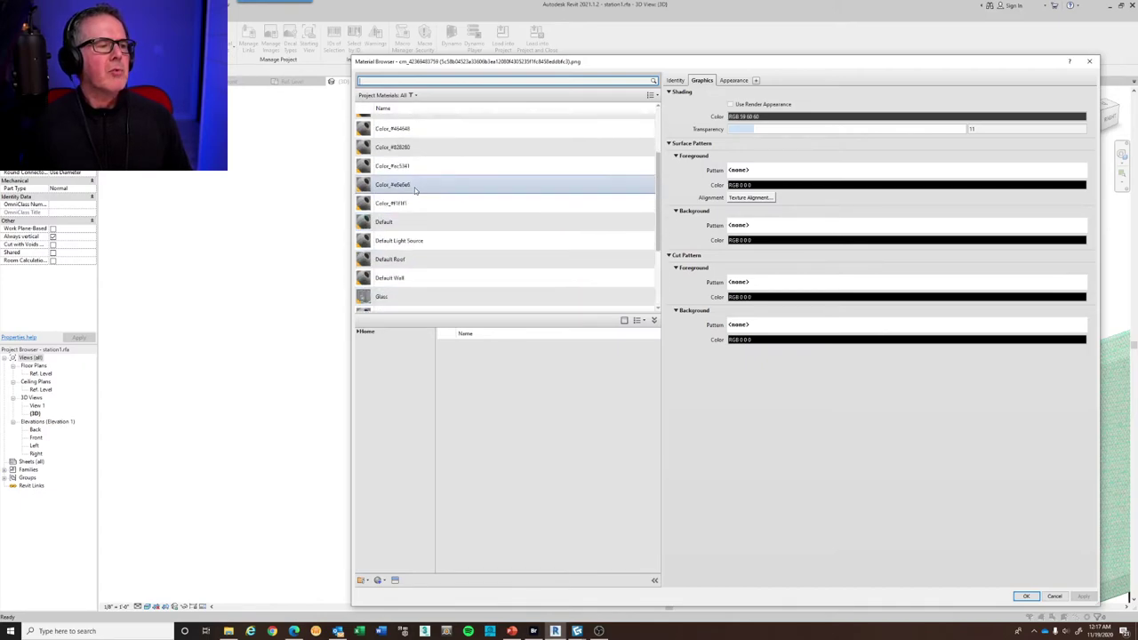
pyautogui.click(733, 80)
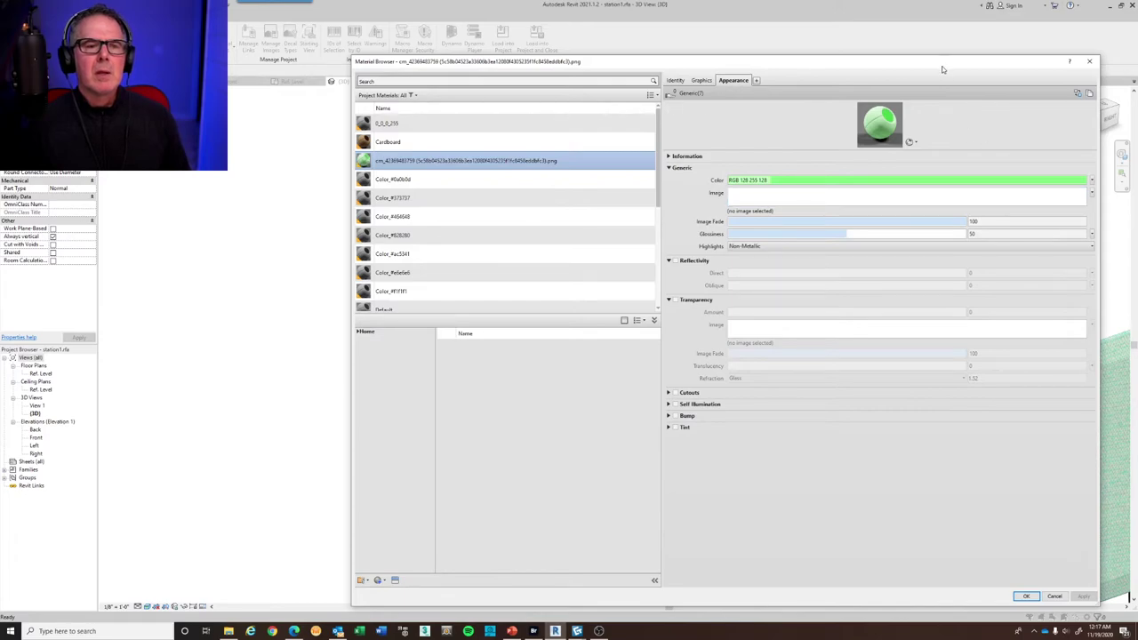
pyautogui.click(676, 80)
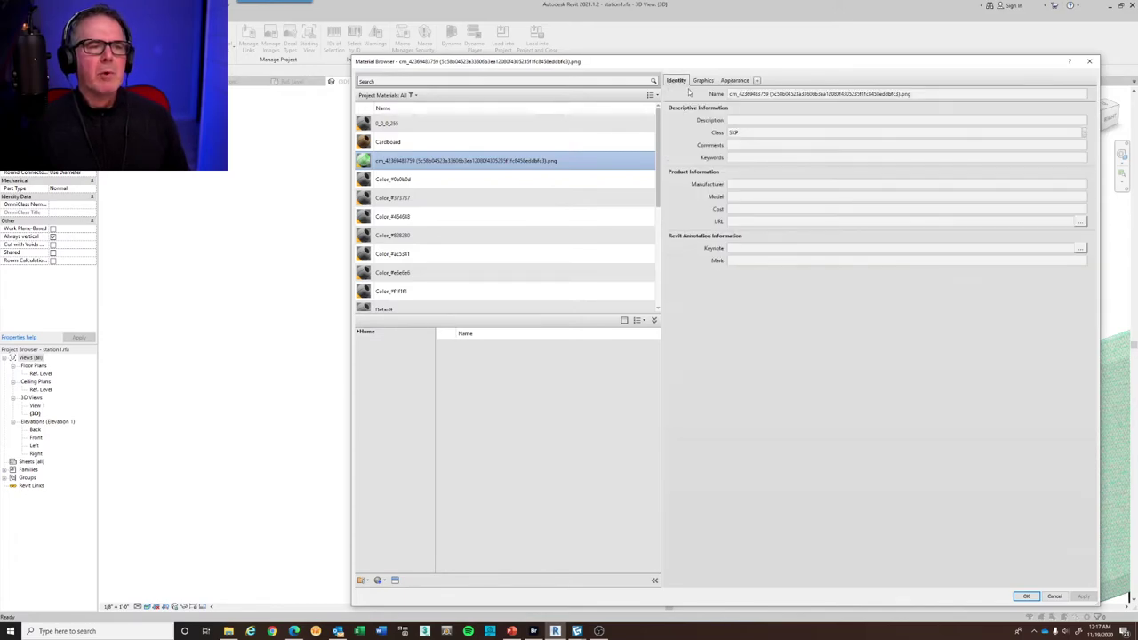
pyautogui.tripleClick(940, 95)
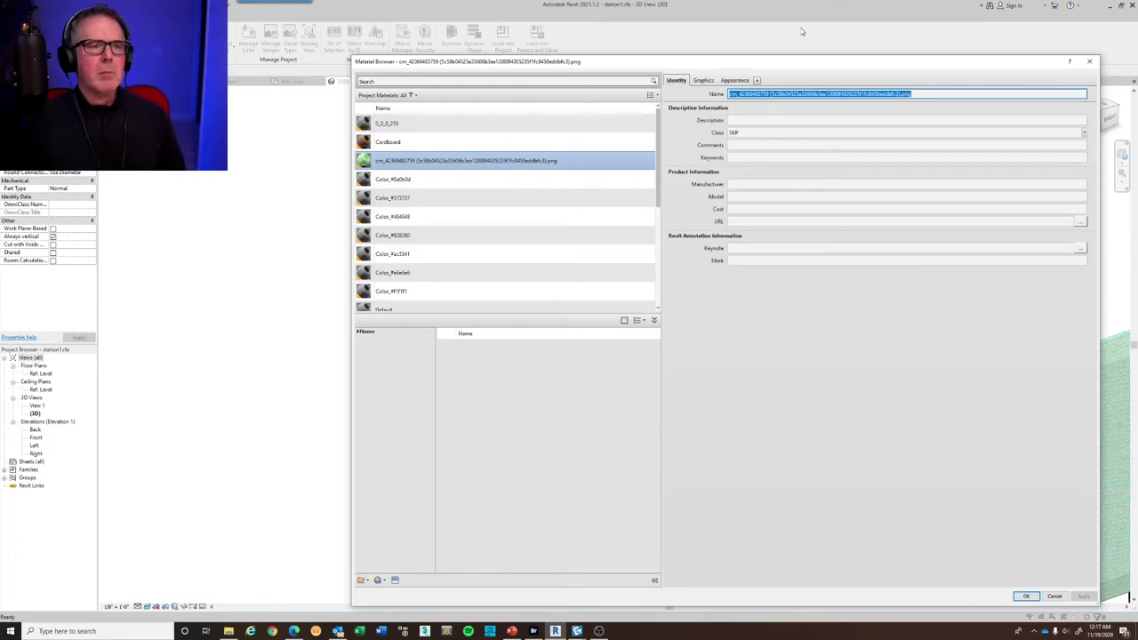
pyautogui.click(734, 81)
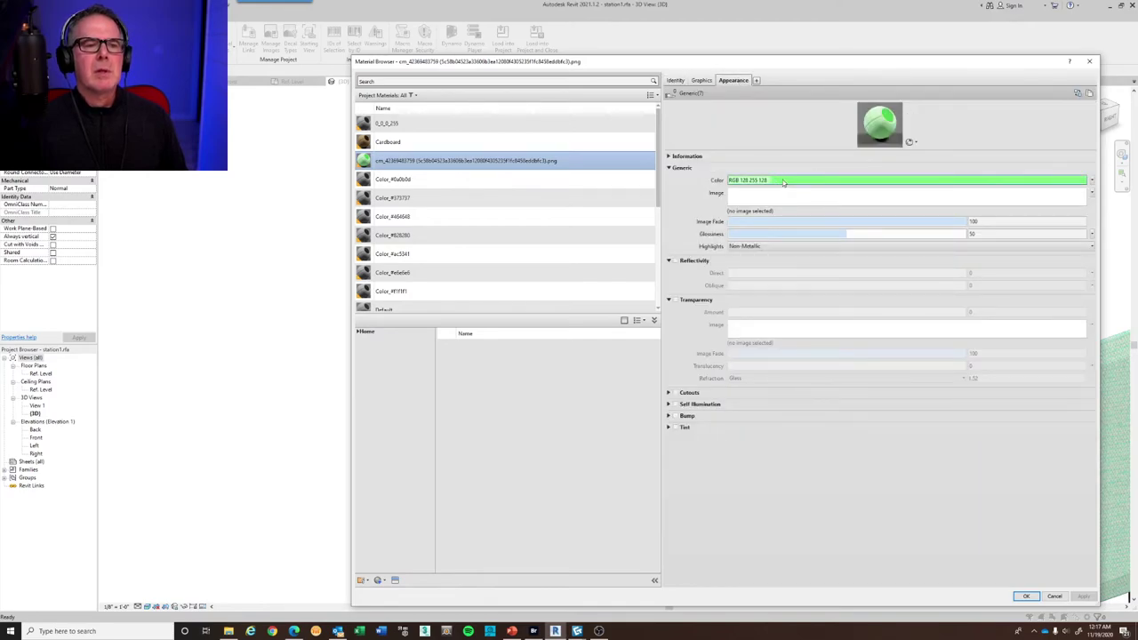
# Assign the png image file as the material's texture and set its brightness to 50
pyautogui.click(863, 198)
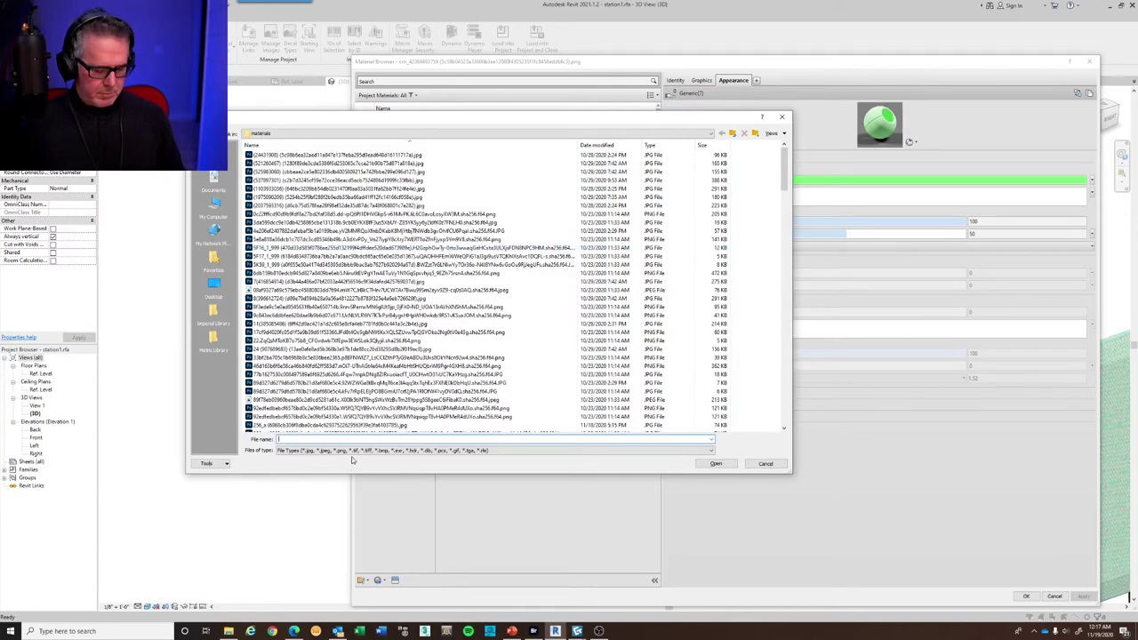
pyautogui.hotkey('ctrl', 'v')
pyautogui.click(716, 463)
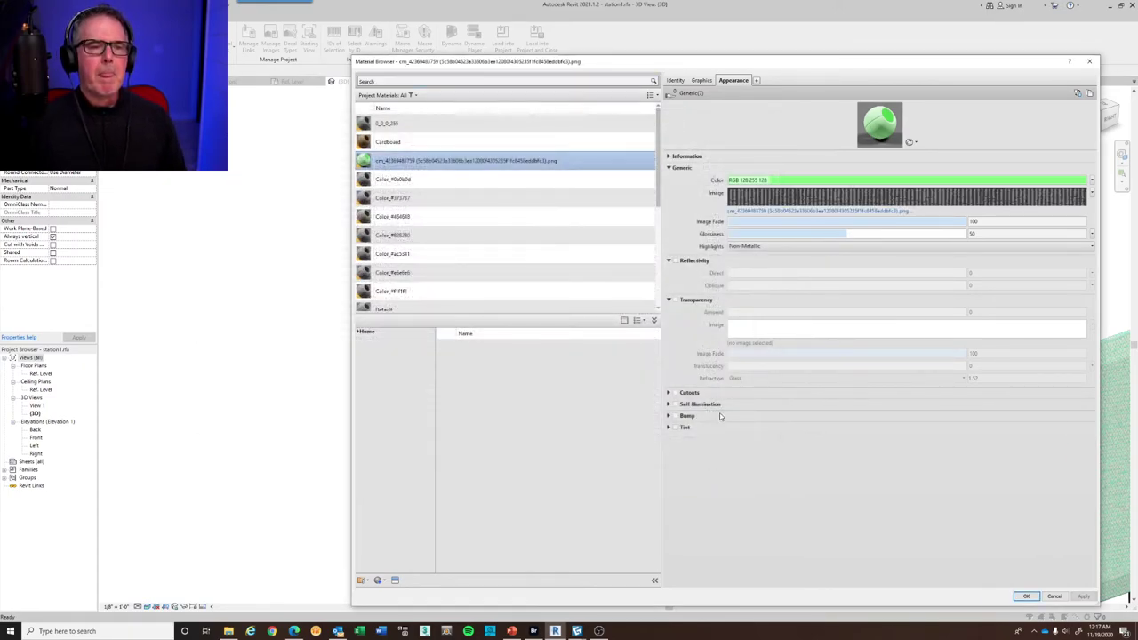
pyautogui.click(925, 200)
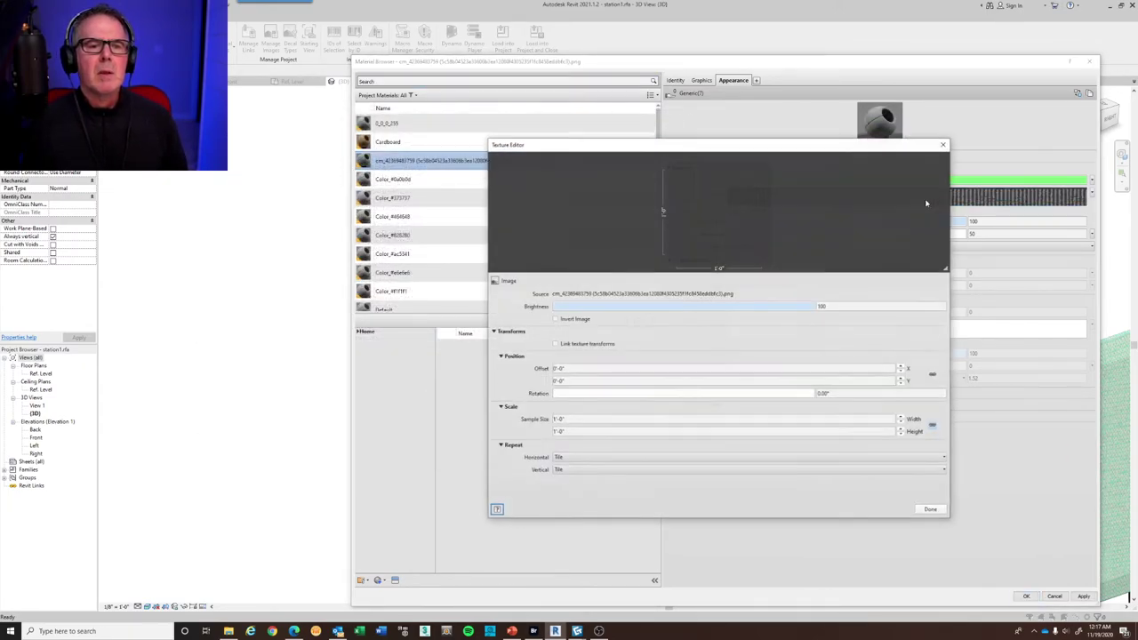
pyautogui.click(827, 306)
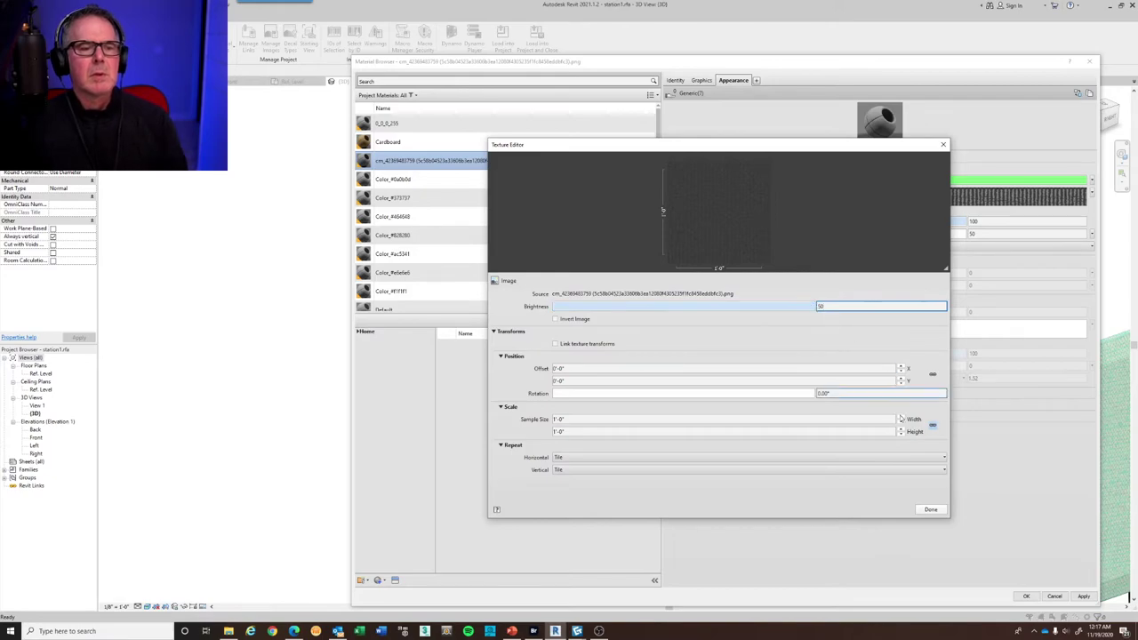
pyautogui.click(934, 509)
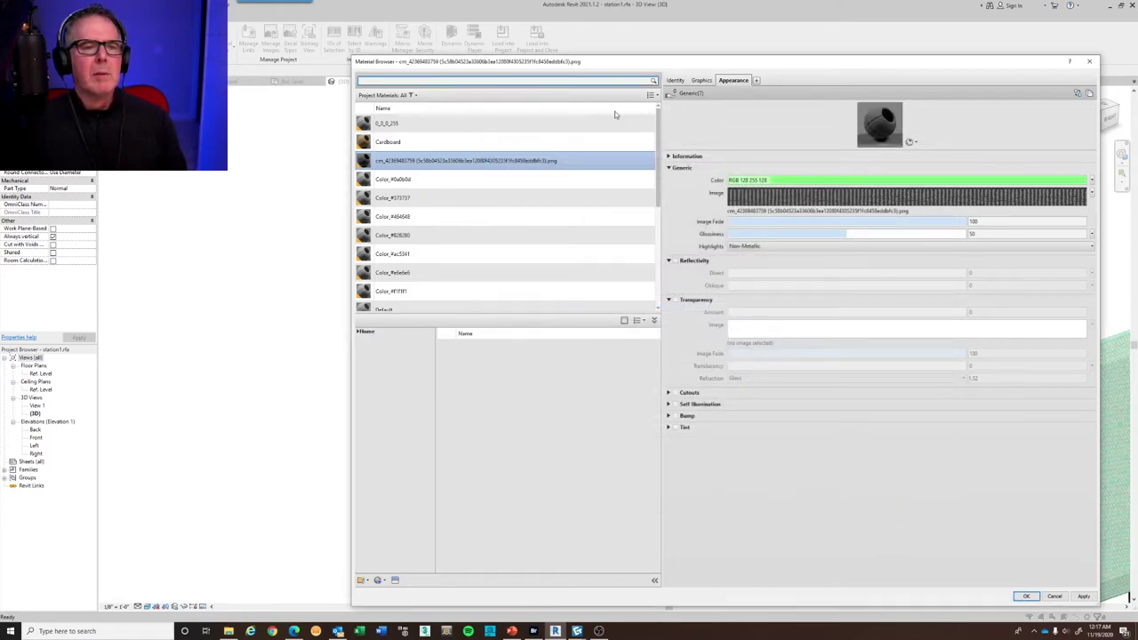
# Check the material's name and open the image texture's settings
pyautogui.click(676, 81)
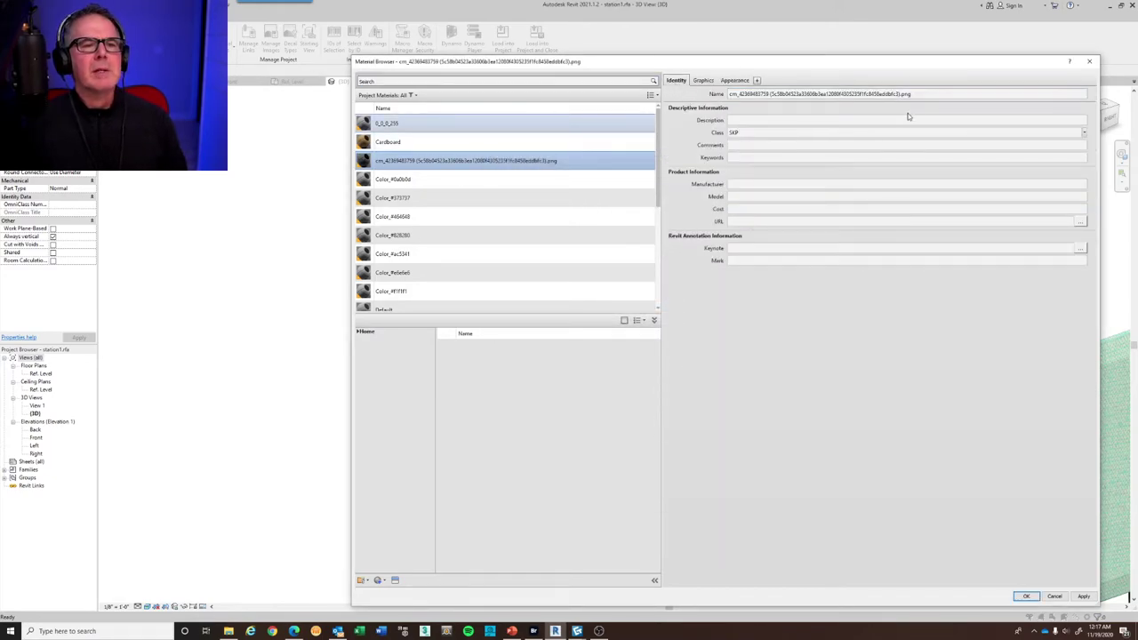
pyautogui.click(940, 93)
pyautogui.click(940, 93)
pyautogui.tripleClick(945, 95)
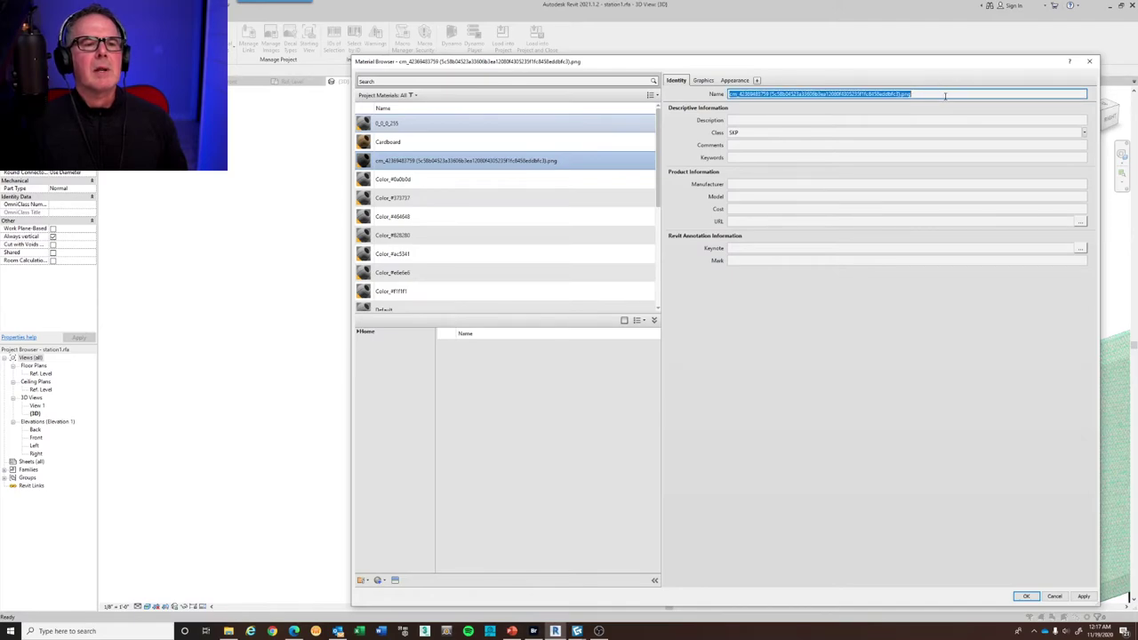
pyautogui.click(738, 80)
pyautogui.click(1092, 192)
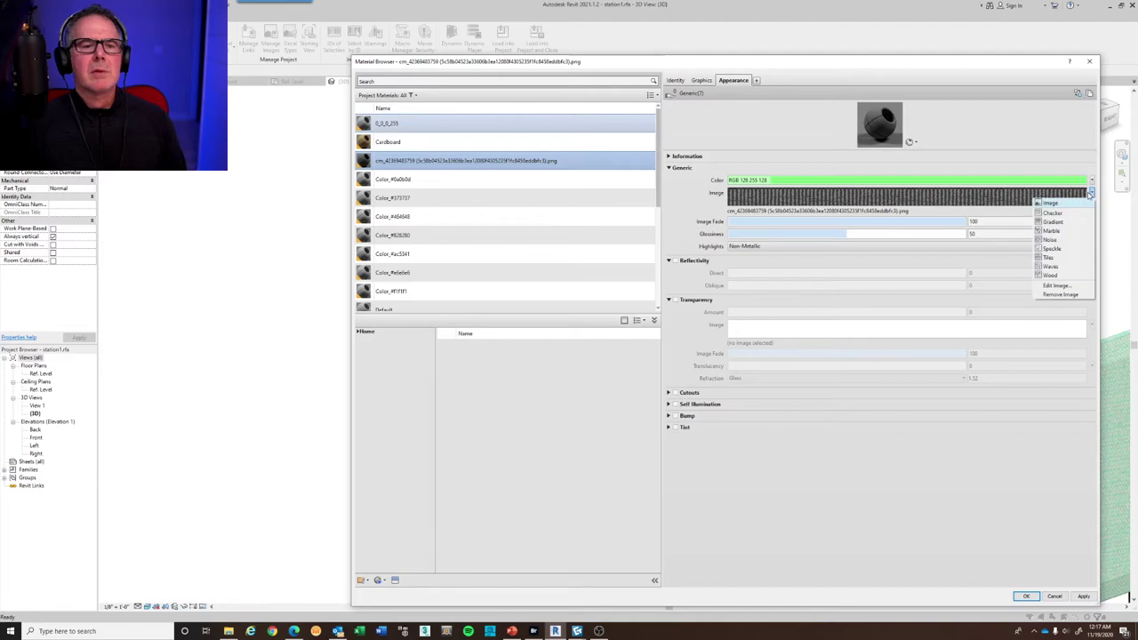
pyautogui.click(1024, 213)
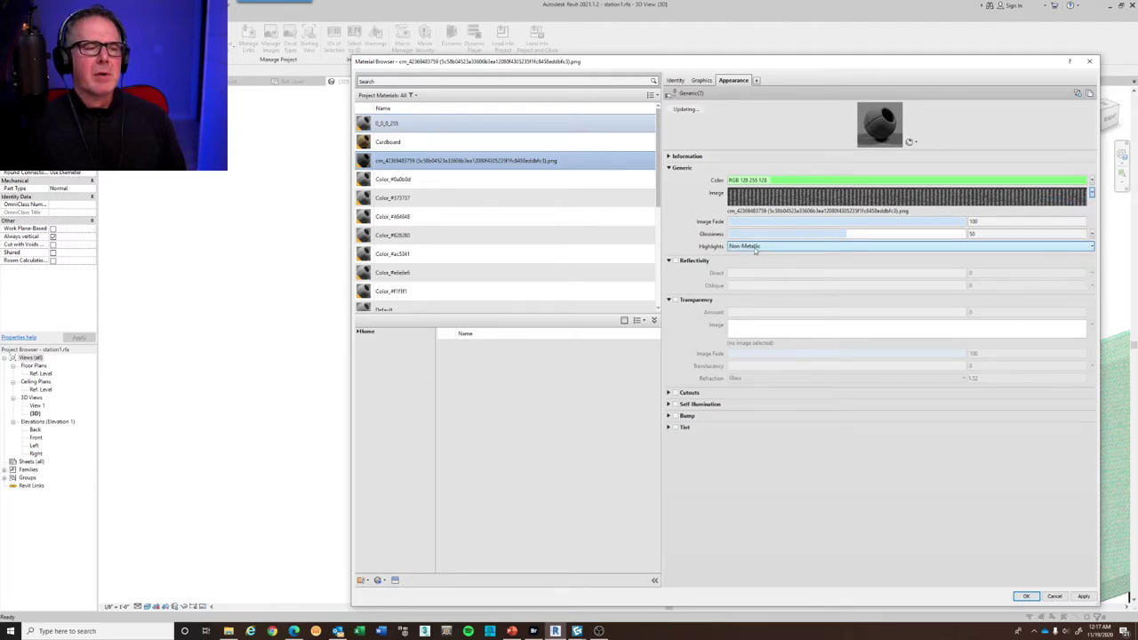
pyautogui.click(747, 197)
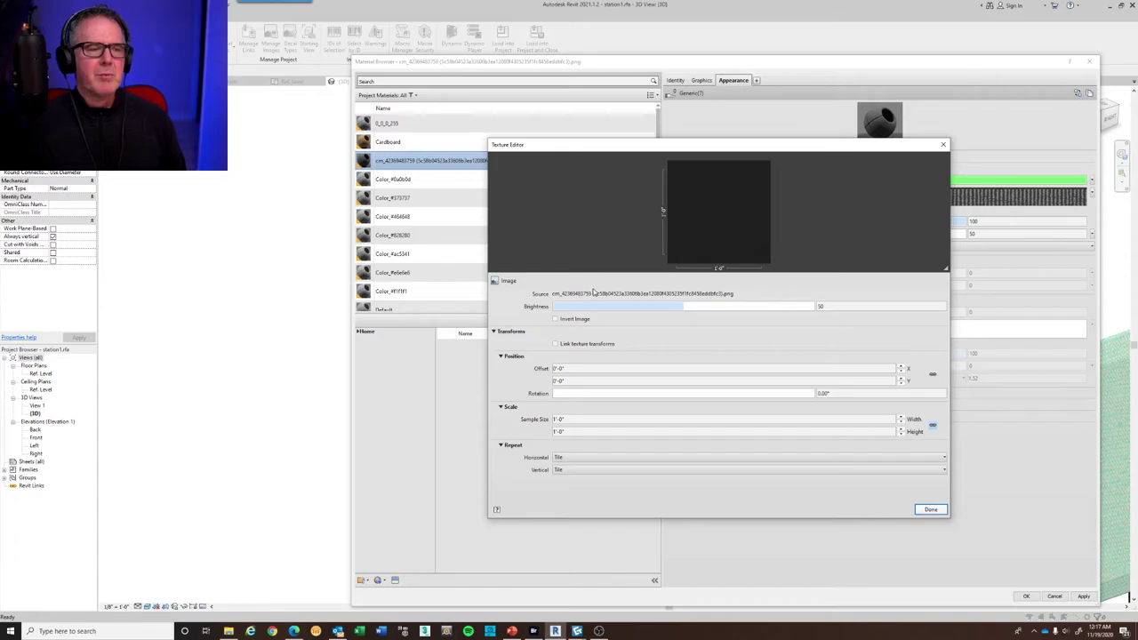
# Reload the same source image and set the texture sample width to 1/4"
pyautogui.click(626, 294)
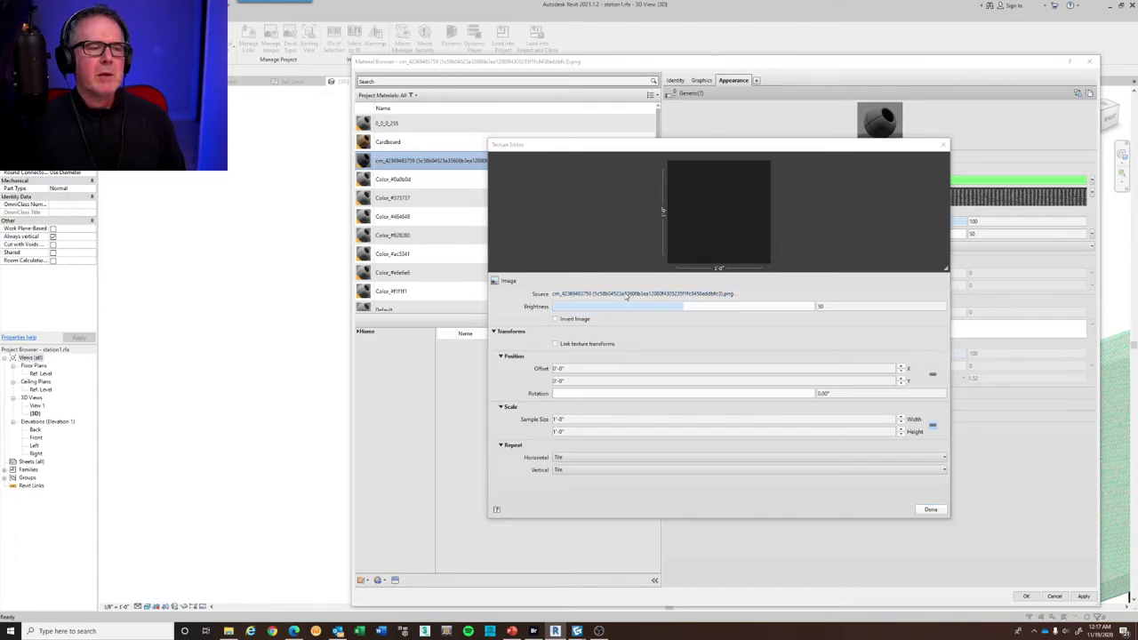
pyautogui.click(430, 438)
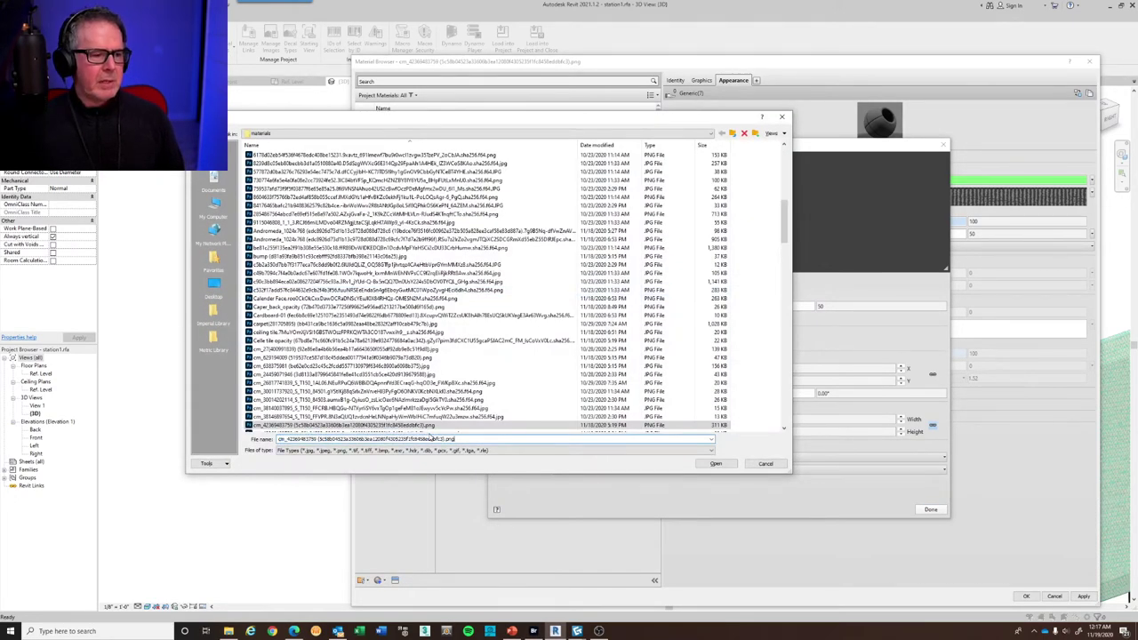
pyautogui.click(717, 463)
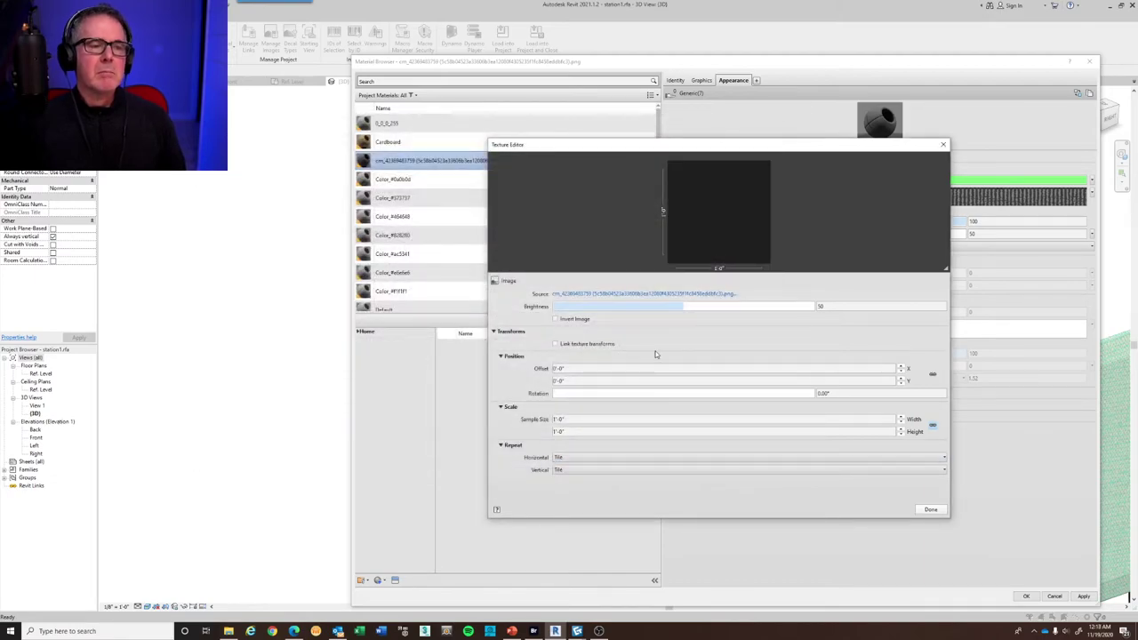
pyautogui.click(591, 417)
pyautogui.write('1/4"')
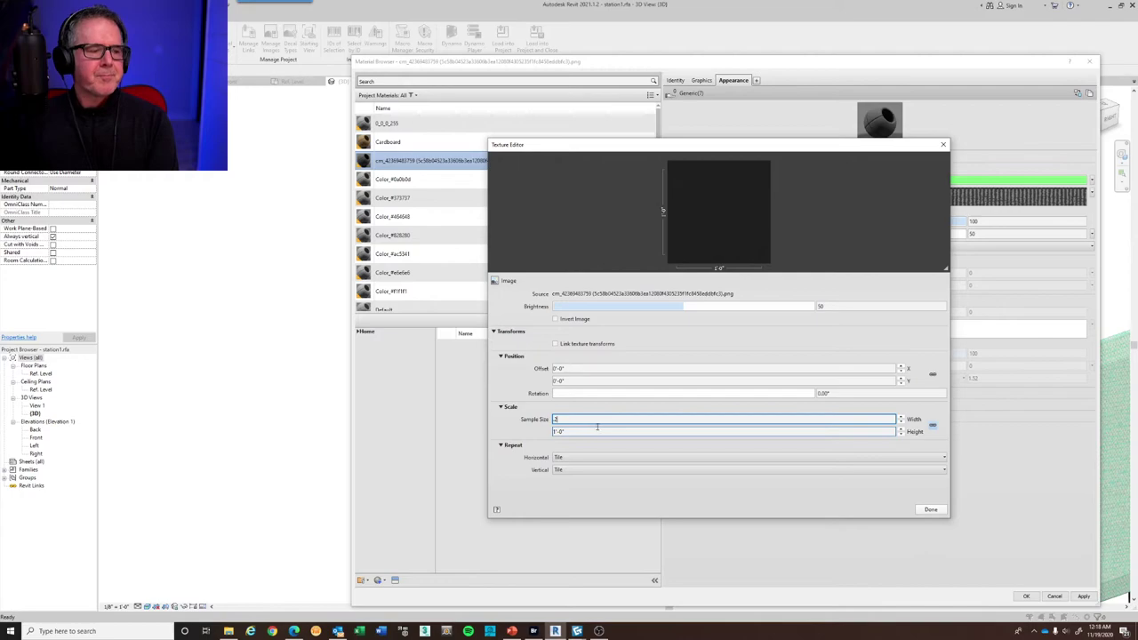
pyautogui.press('Return')
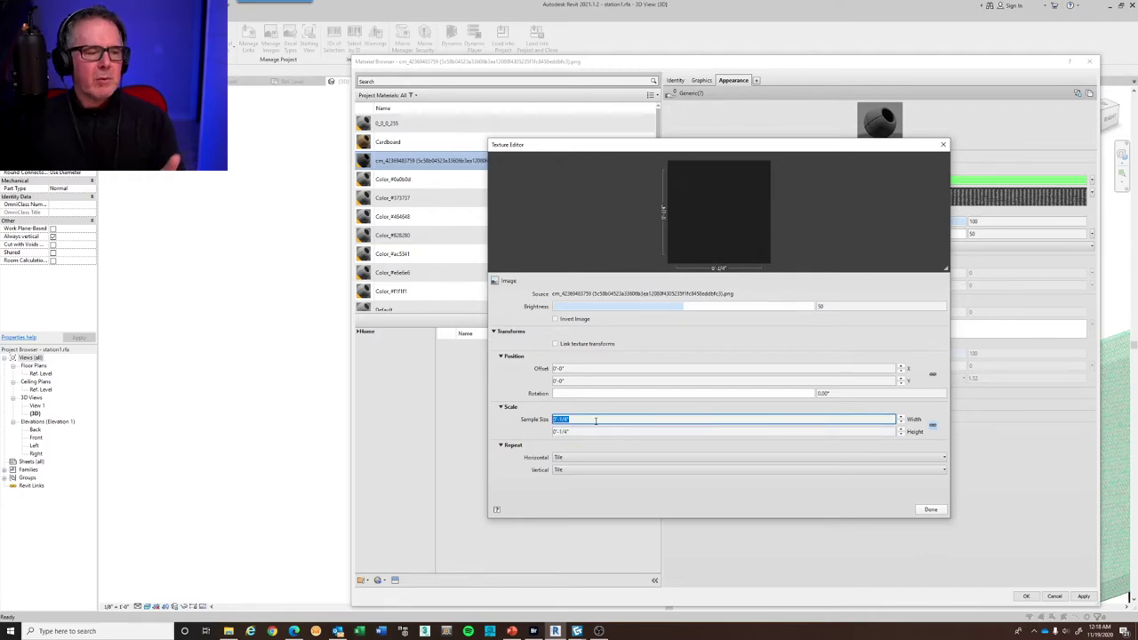
pyautogui.click(928, 512)
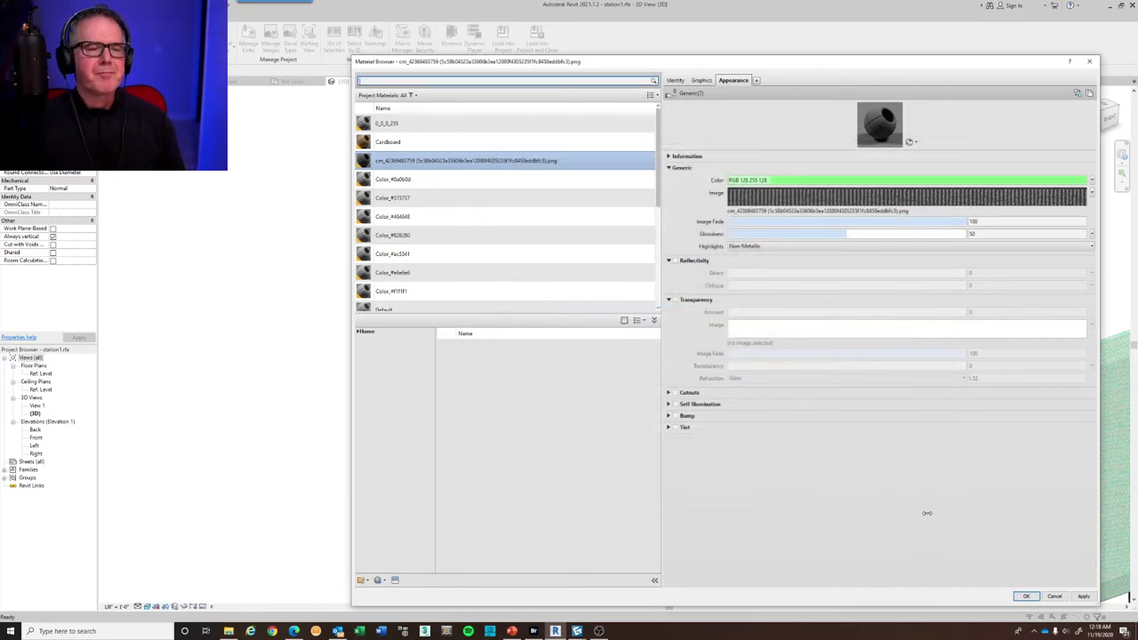
# Apply the texture change and move the Material Browser aside to view the model
pyautogui.click(1084, 596)
pyautogui.moveTo(461, 70); pyautogui.dragTo(273, 43)
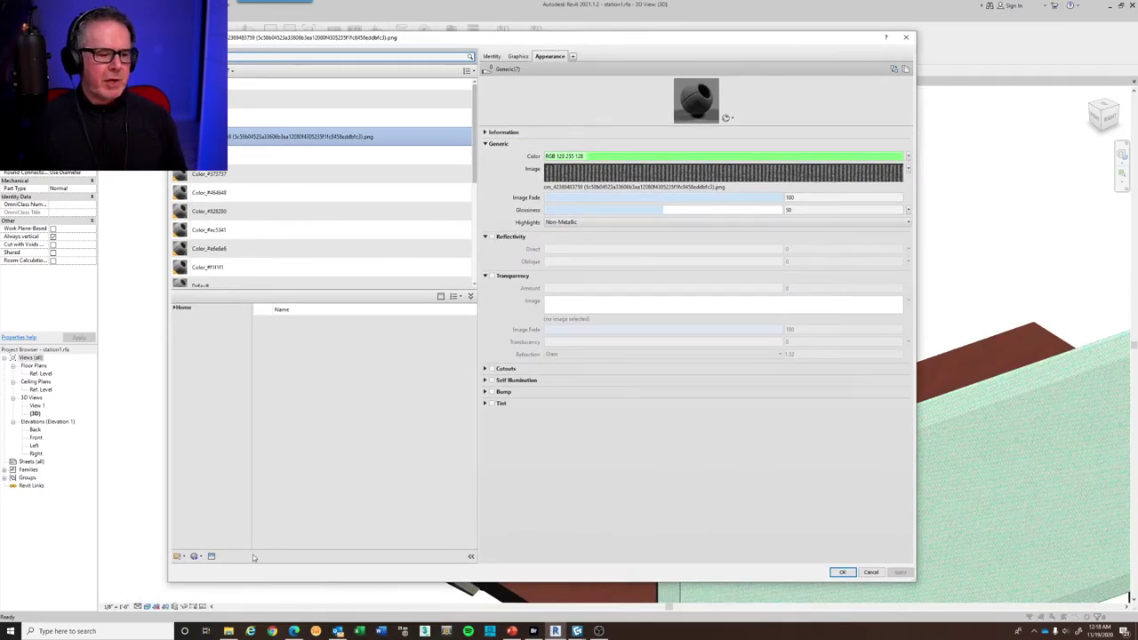
pyautogui.click(577, 631)
# In 2020 Design, close the Material Lab, zoom to the chair backrest, and open material 8M24
pyautogui.click(622, 611)
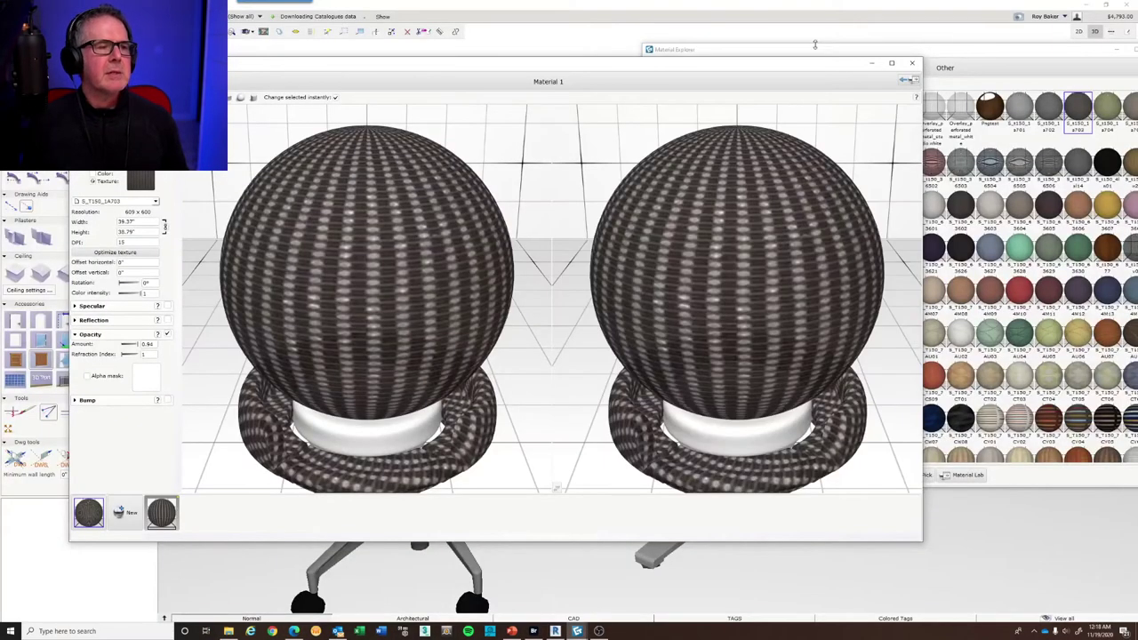
pyautogui.click(912, 62)
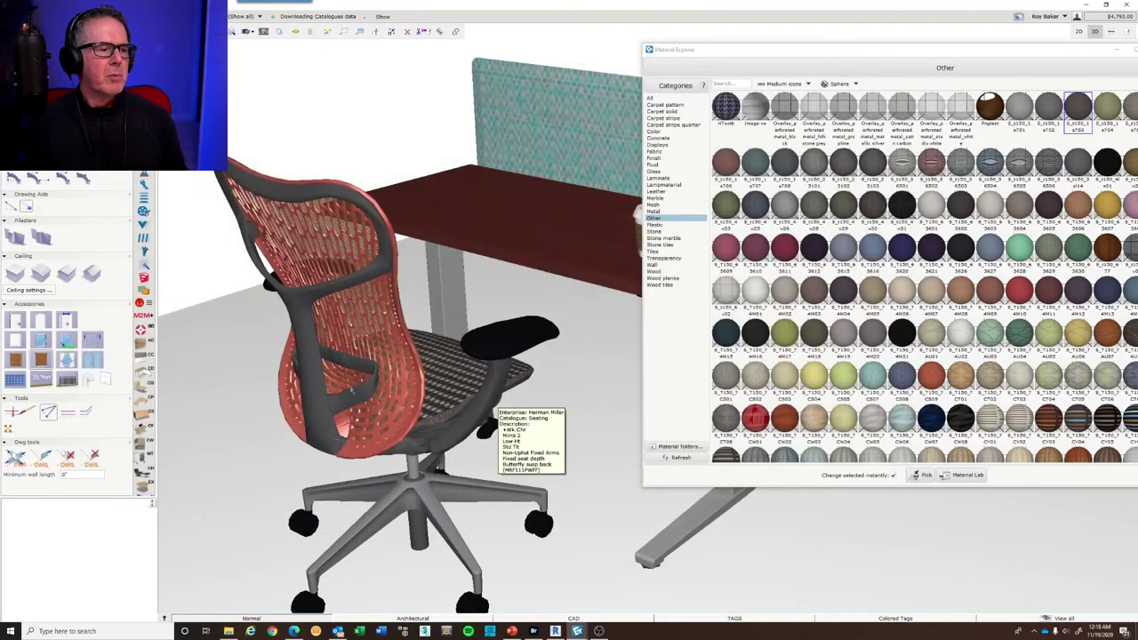
pyautogui.moveTo(414, 406); pyautogui.dragTo(394, 384, button='middle')
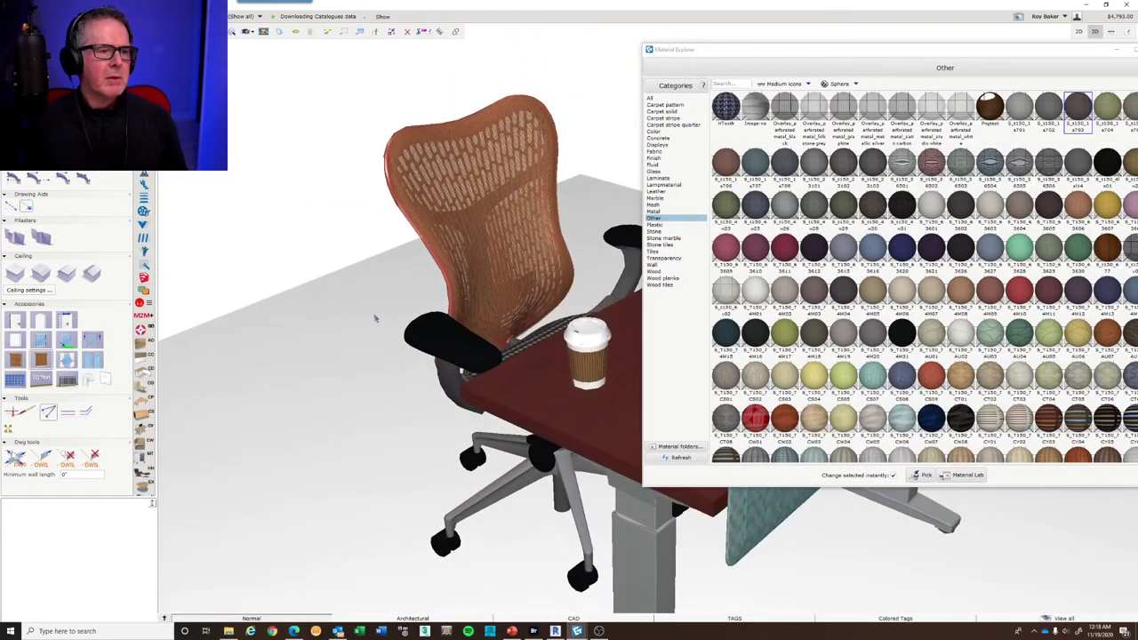
pyautogui.scroll(6, 378, 311)
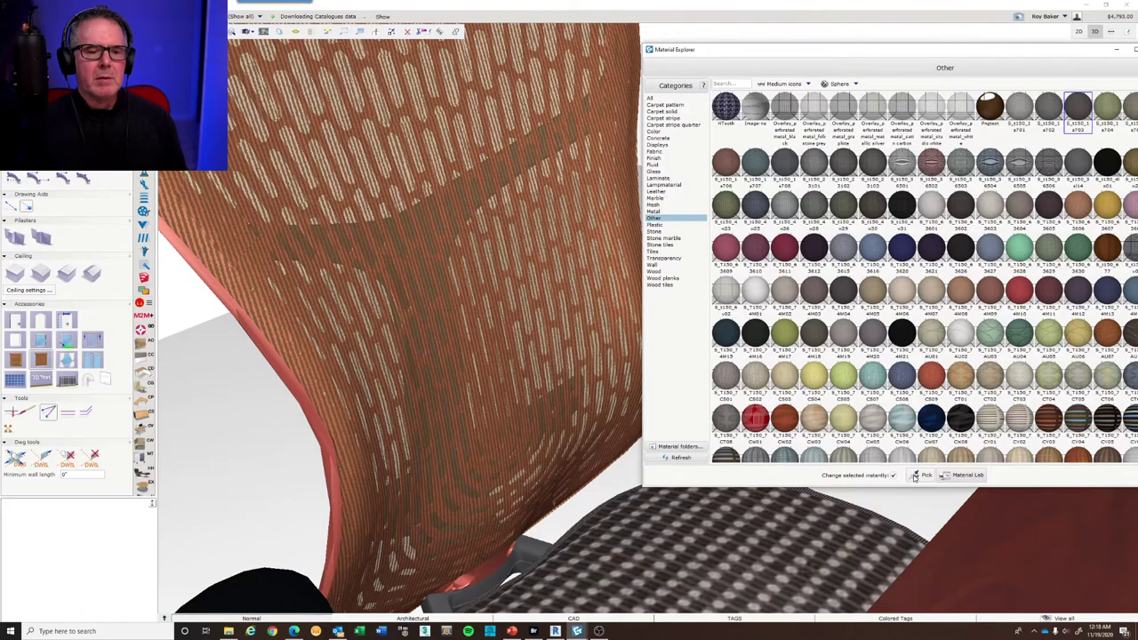
pyautogui.click(414, 227)
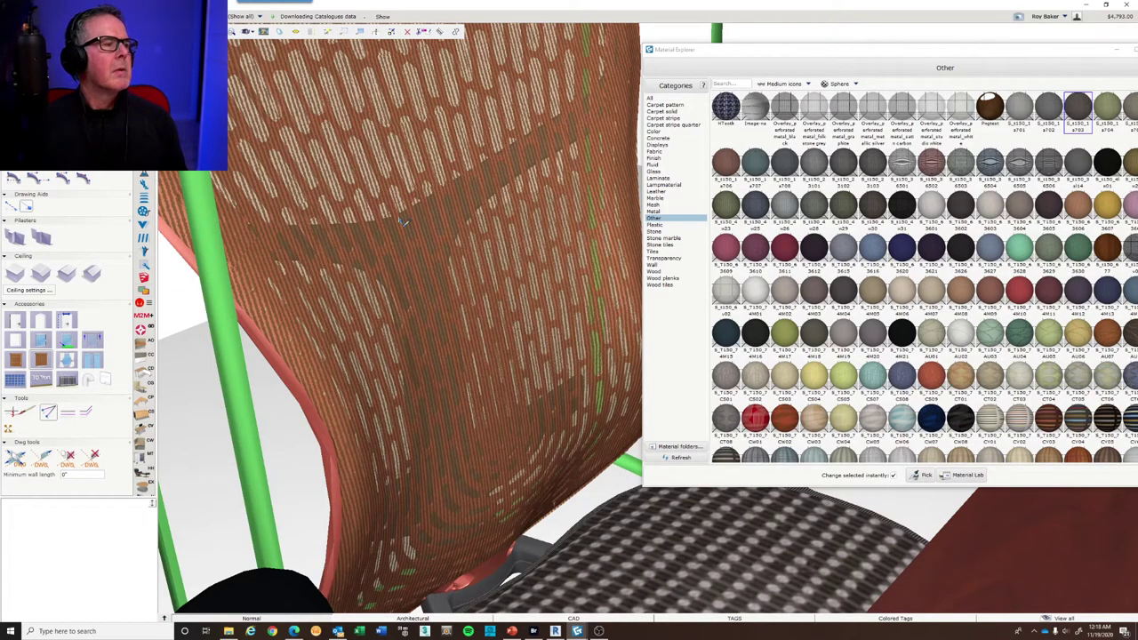
pyautogui.doubleClick(403, 222)
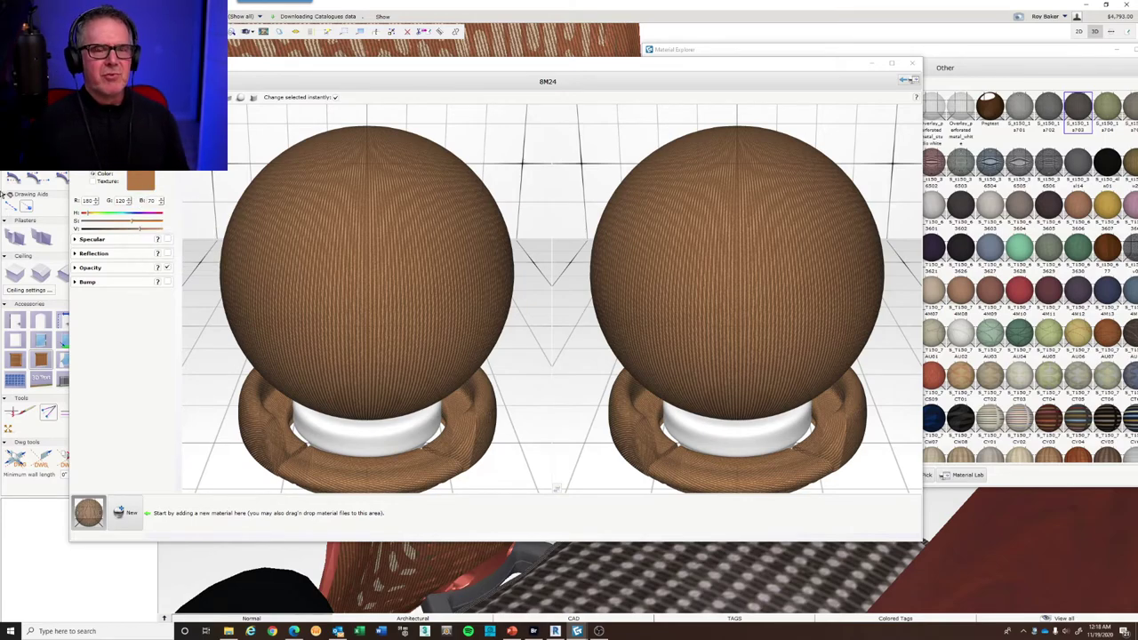
# Expand 8M24's Opacity section to show opacity 0.89 and its 512 x 512 alpha mask
pyautogui.click(75, 269)
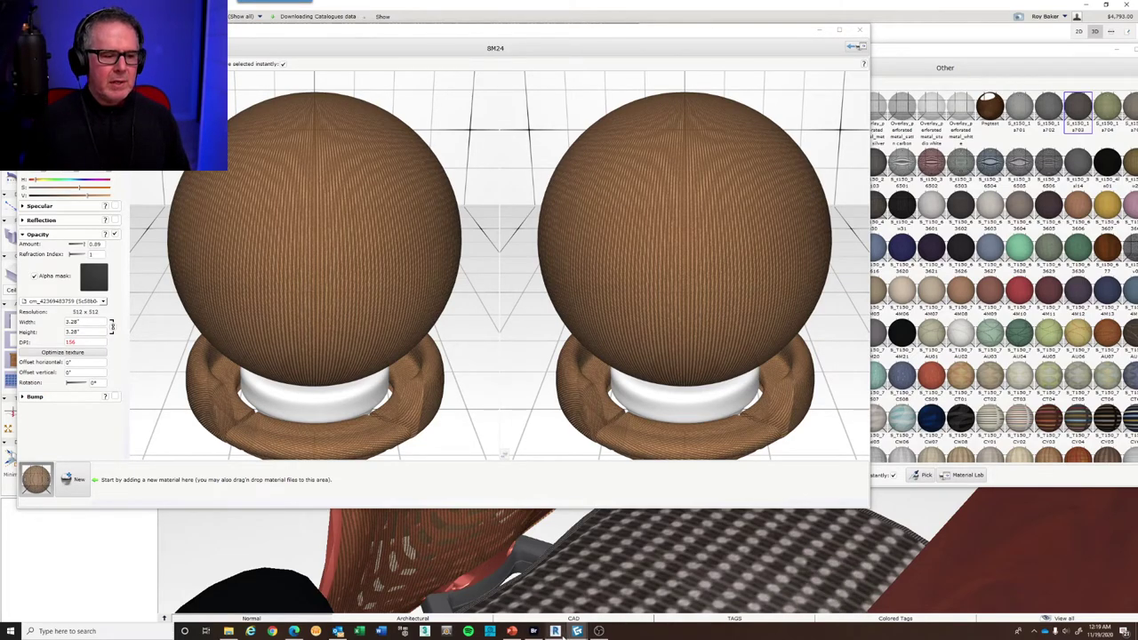
pyautogui.moveTo(556, 632)
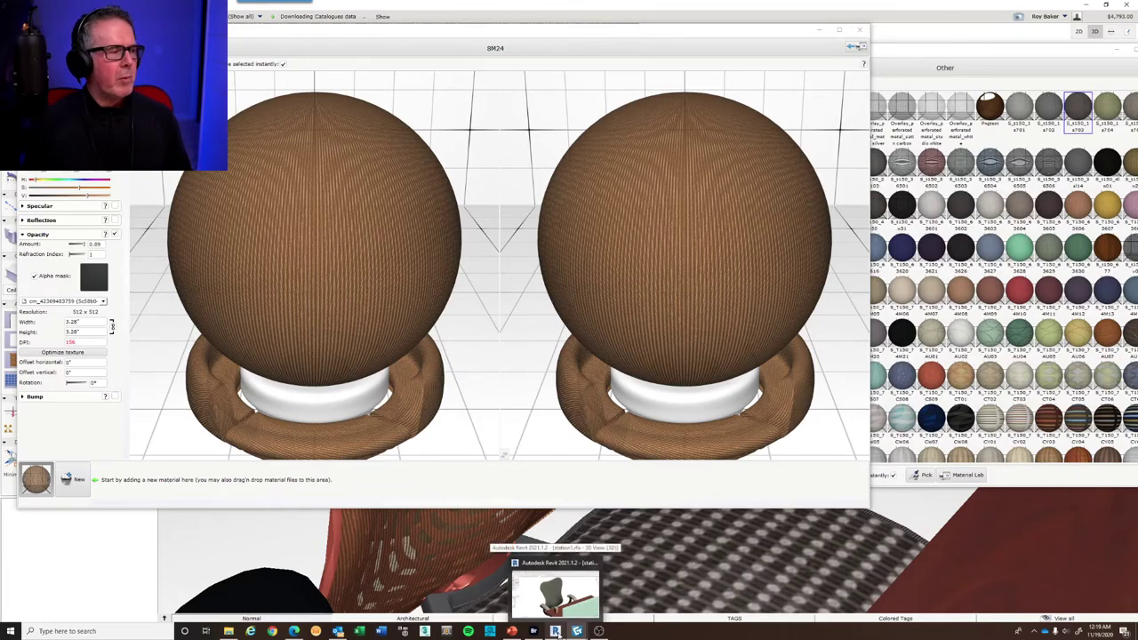
# Back in Revit, change the material's appearance colour to brown RGB 180 120 70
pyautogui.click(556, 632)
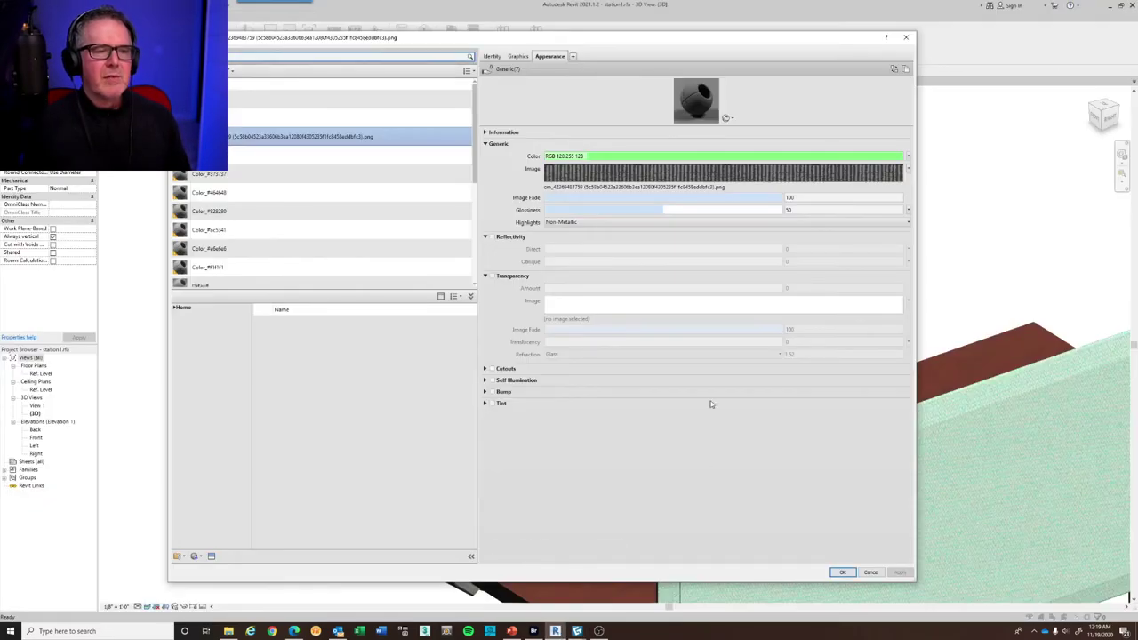
pyautogui.click(636, 158)
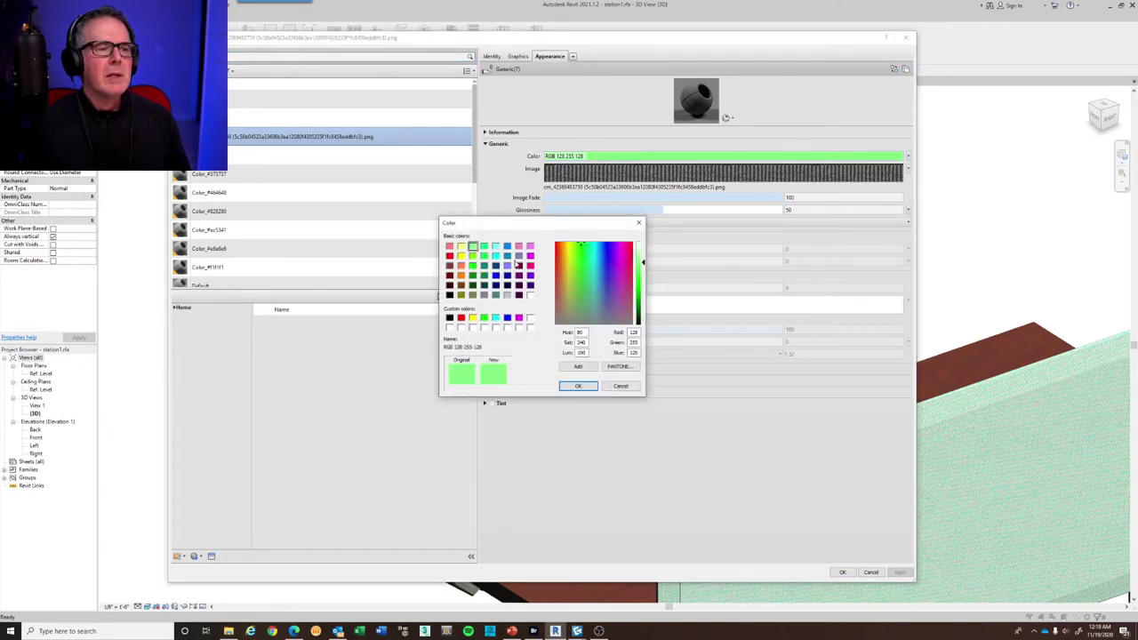
pyautogui.doubleClick(630, 332)
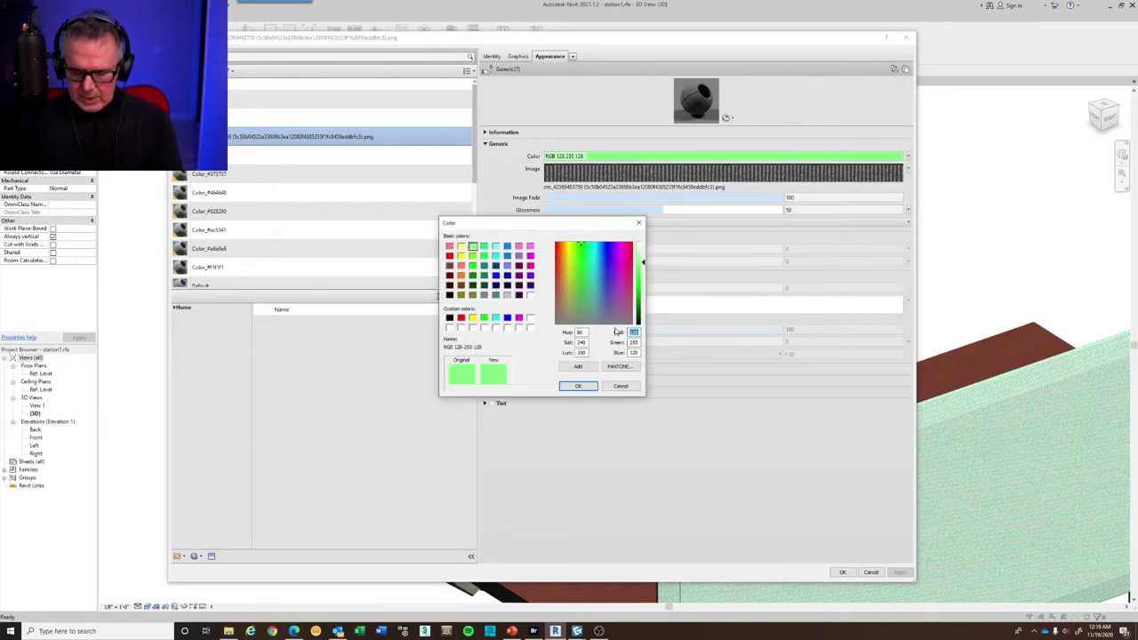
pyautogui.write('00')
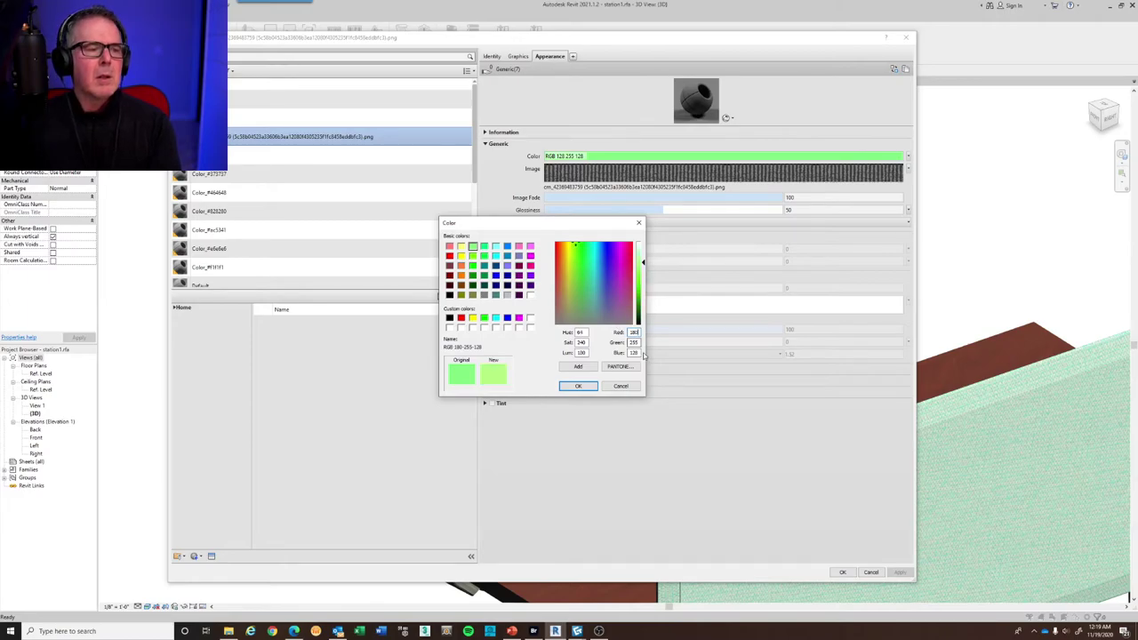
pyautogui.write('128')
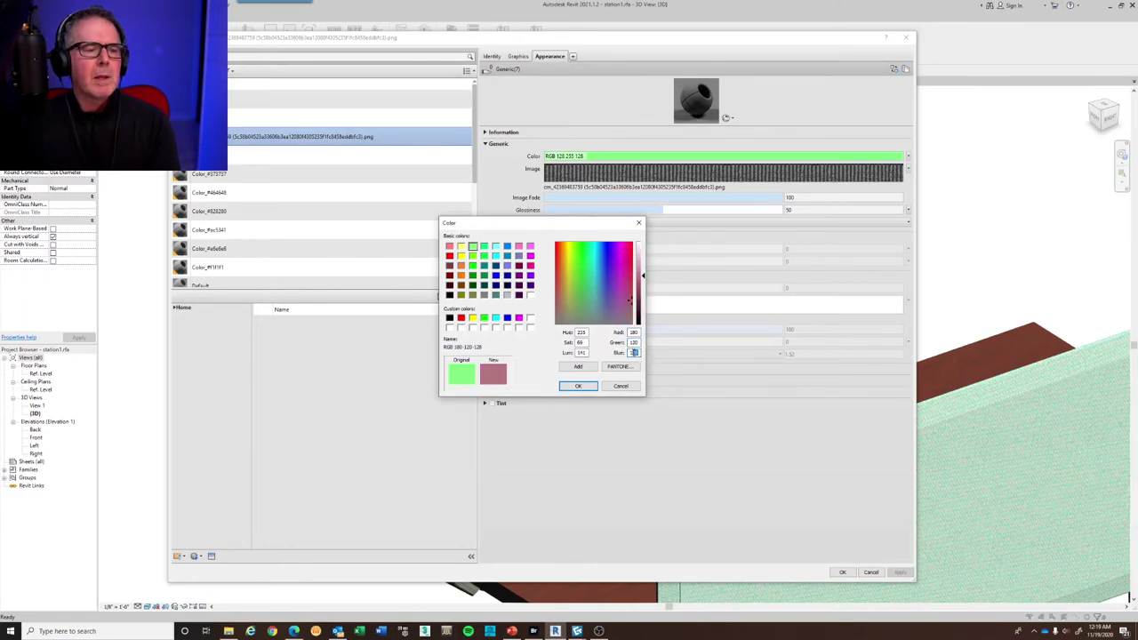
pyautogui.write('70')
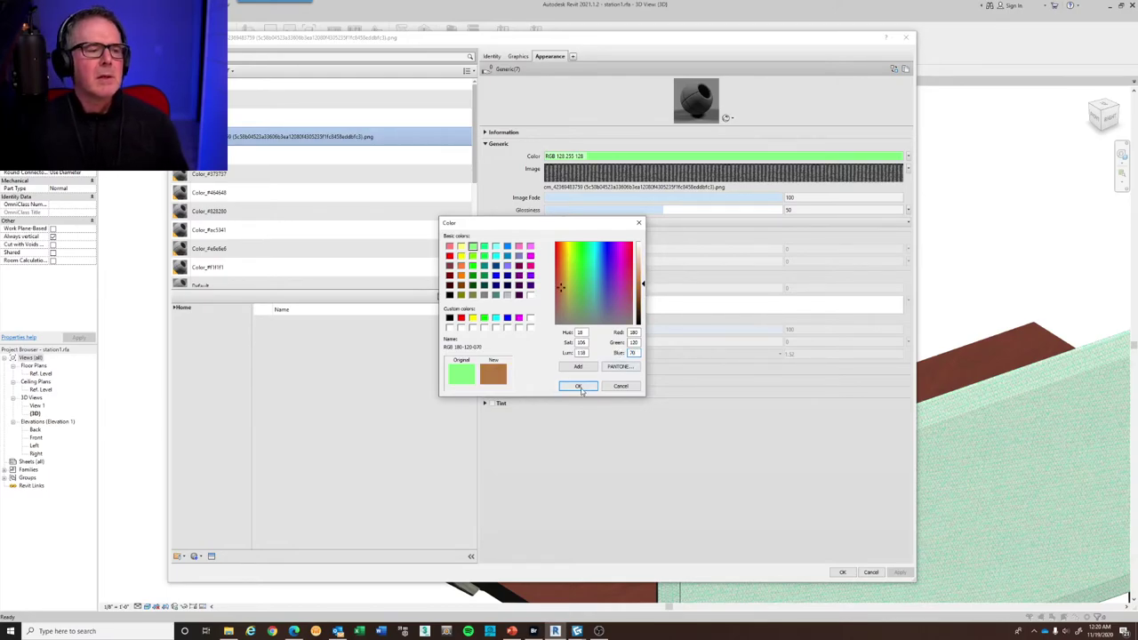
pyautogui.click(578, 386)
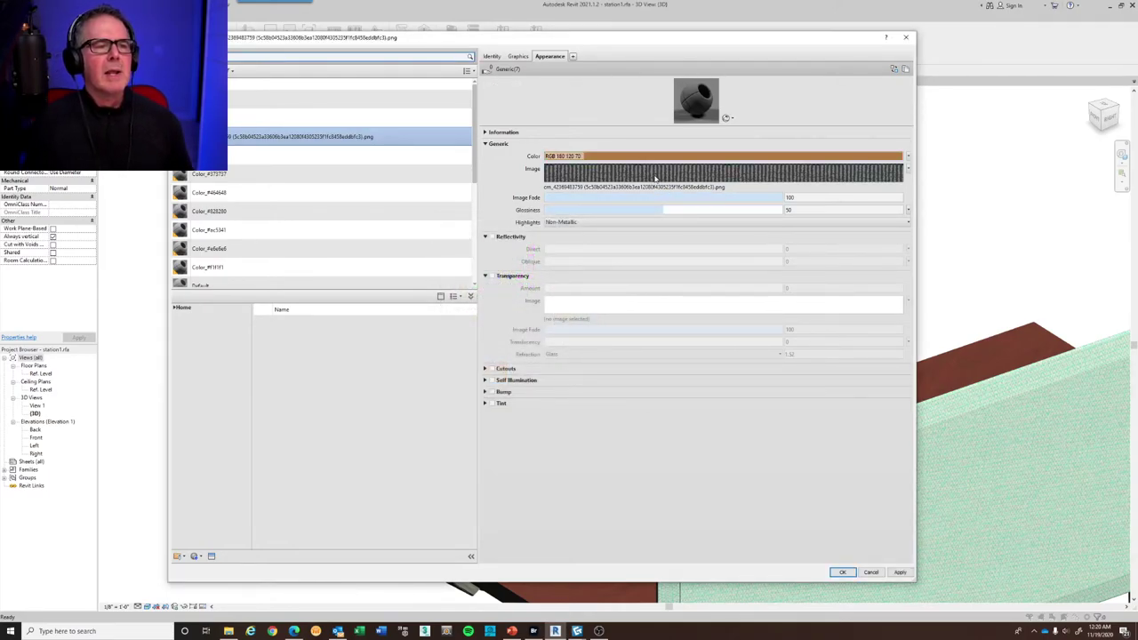
# Remove the colour's texture image and enable transparency with the mesh PNG as its image
pyautogui.rightClick(656, 177)
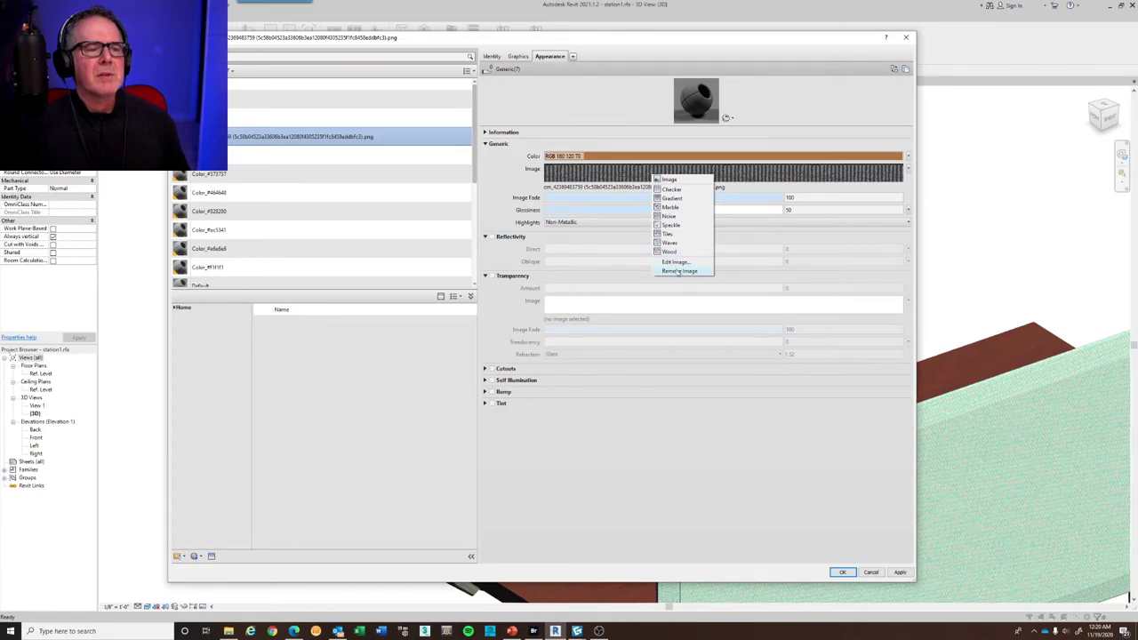
pyautogui.click(675, 269)
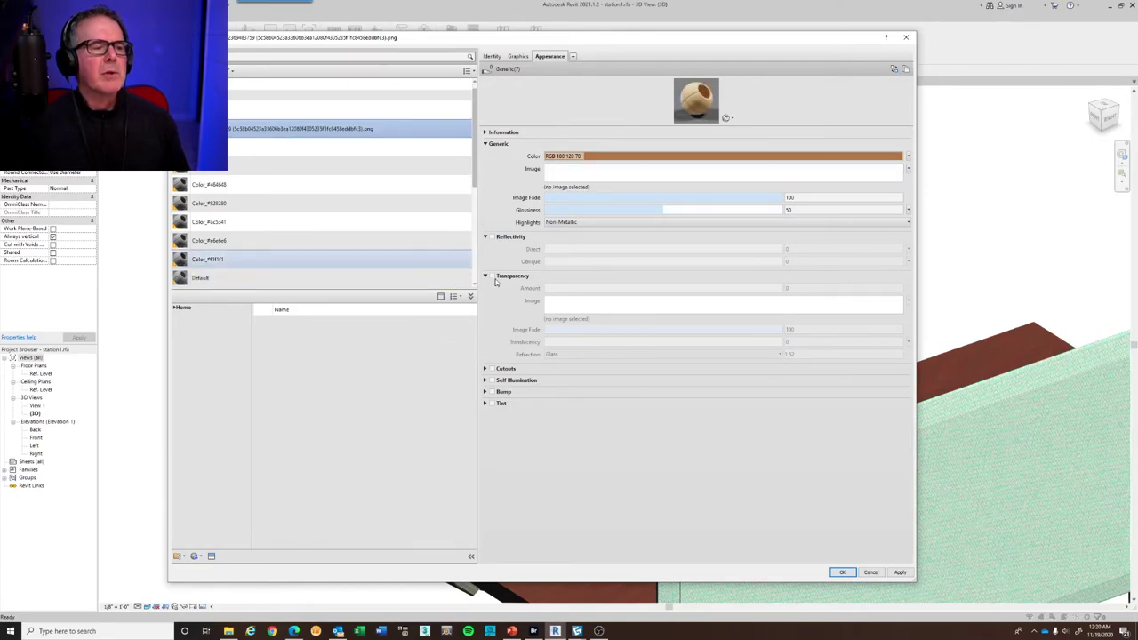
pyautogui.click(492, 277)
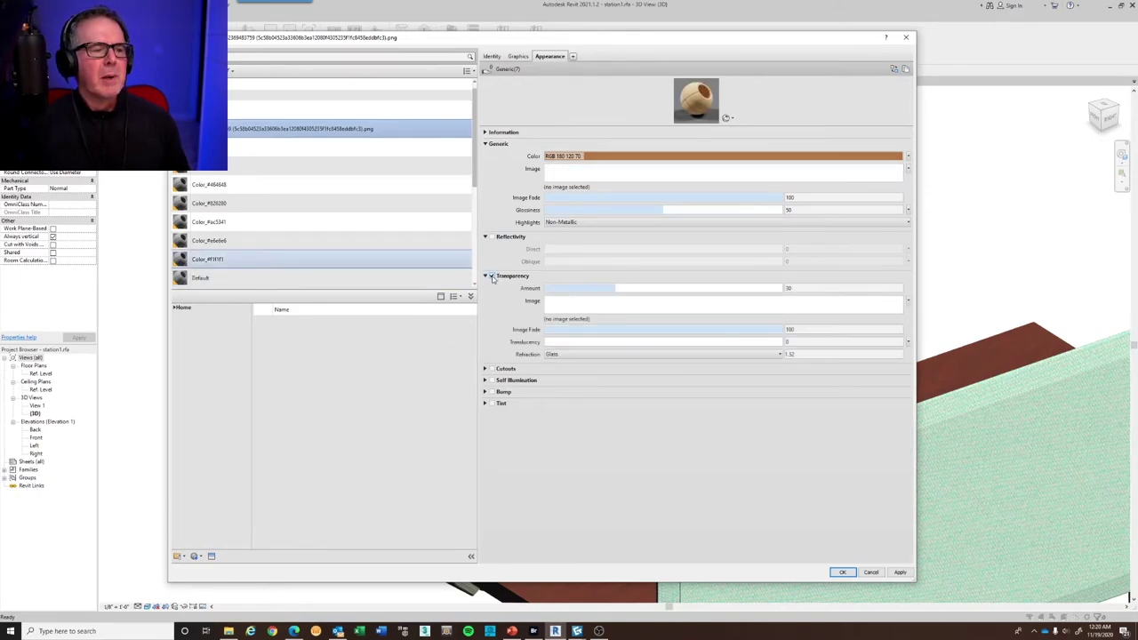
pyautogui.click(614, 305)
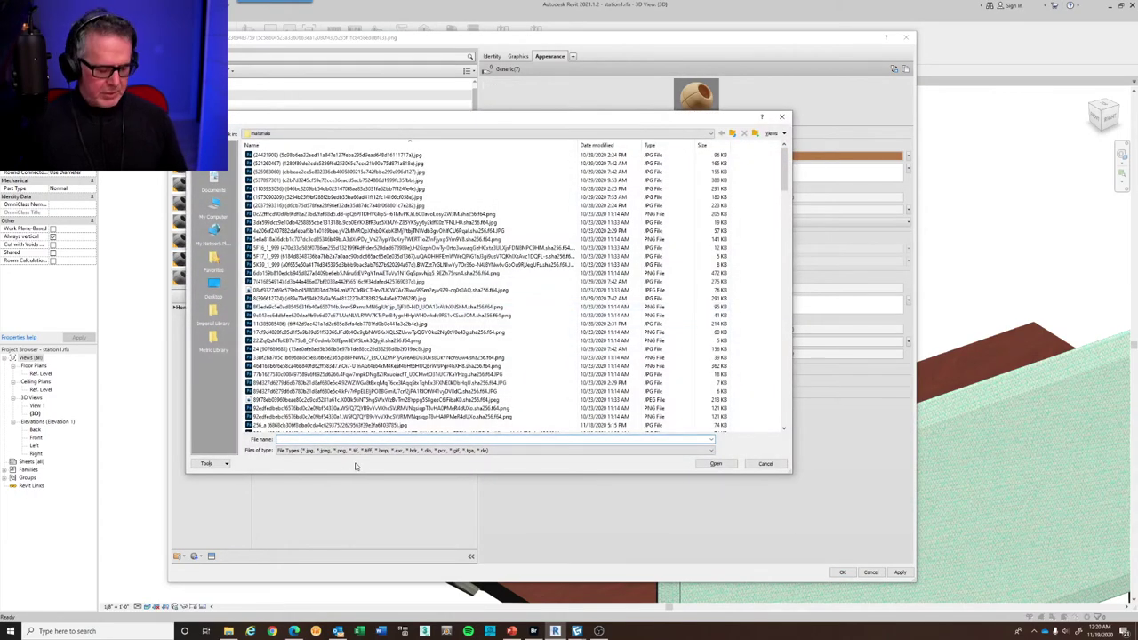
pyautogui.hotkey('ctrl', 'v')
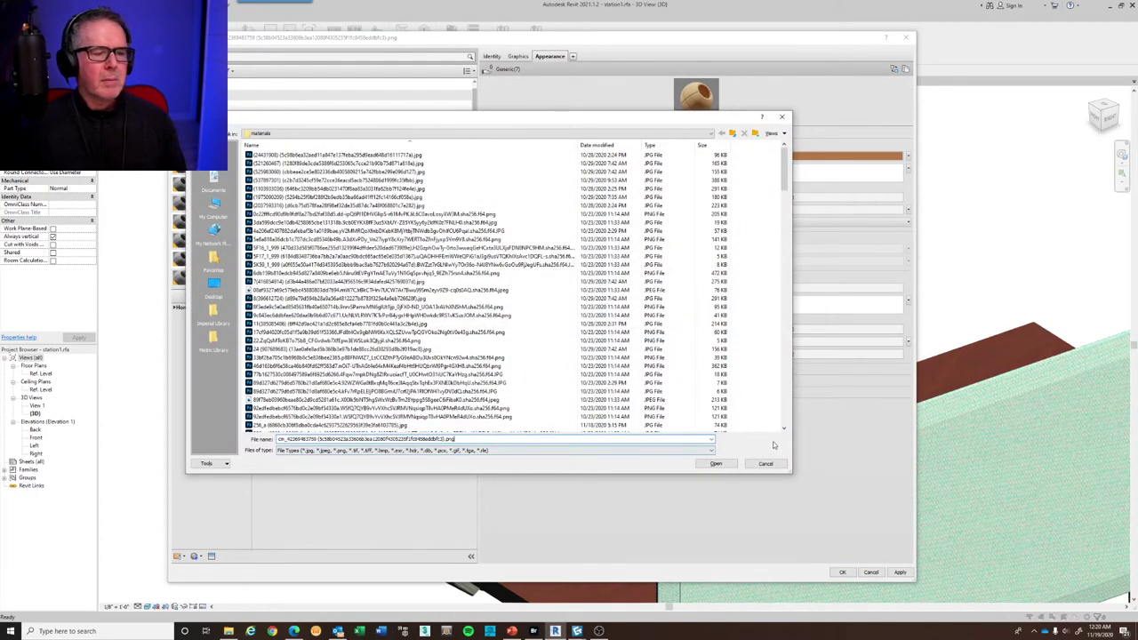
pyautogui.click(714, 464)
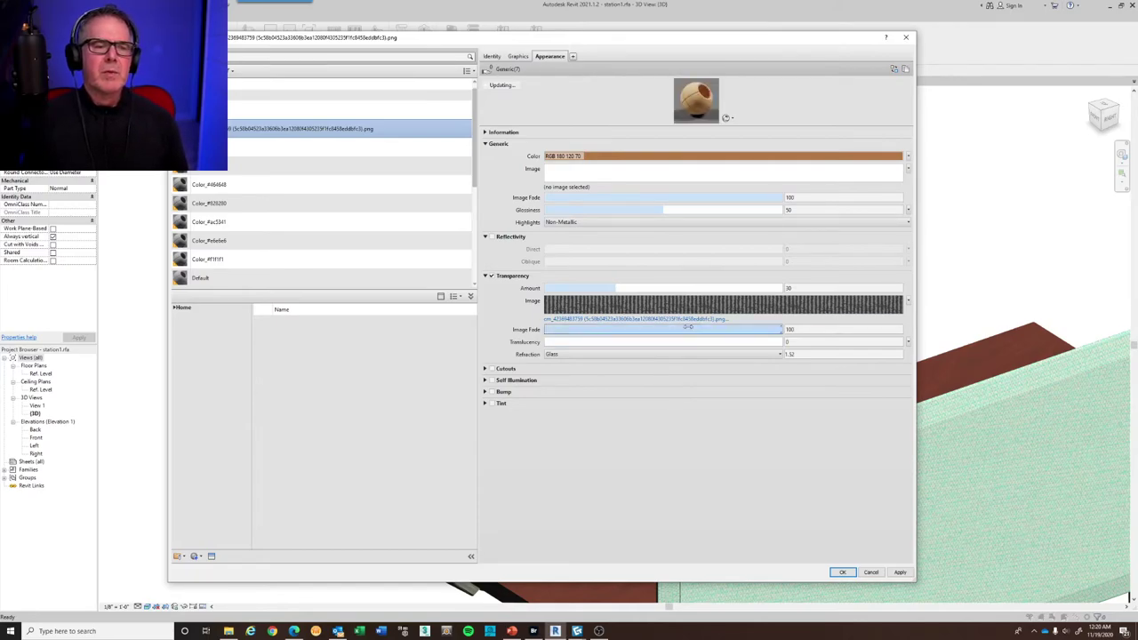
pyautogui.moveTo(695, 310)
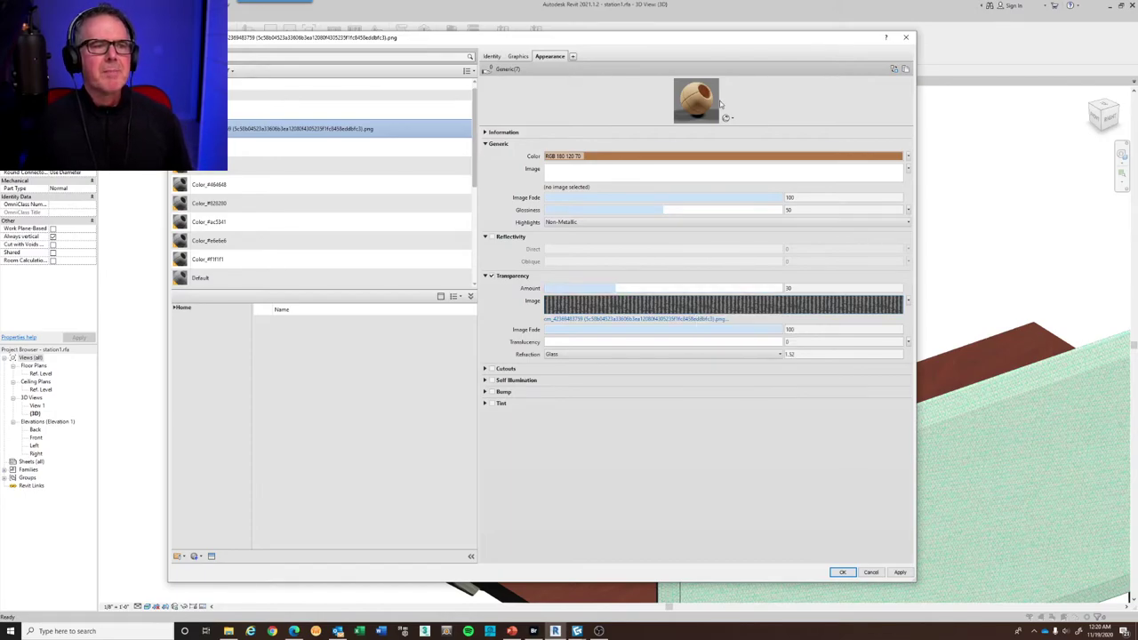
# Enlarge the material preview and lower the glossiness from 50 to 20
pyautogui.moveTo(696, 126); pyautogui.dragTo(703, 325)
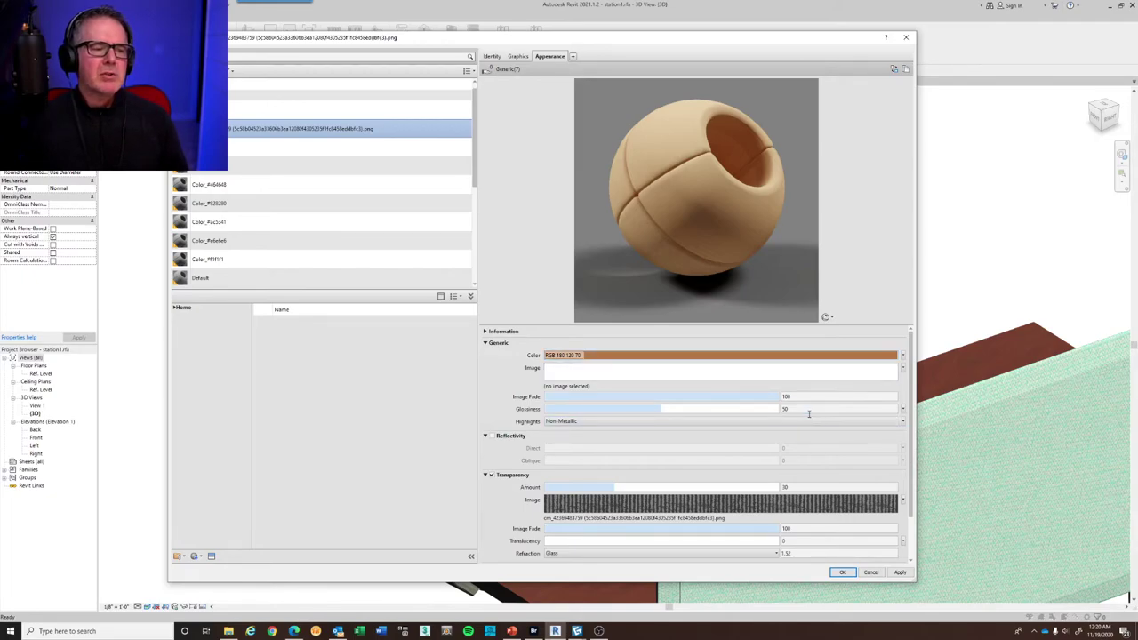
pyautogui.moveTo(784, 397)
pyautogui.mouseDown()
pyautogui.moveTo(660, 396)
pyautogui.moveTo(780, 397)
pyautogui.mouseUp()
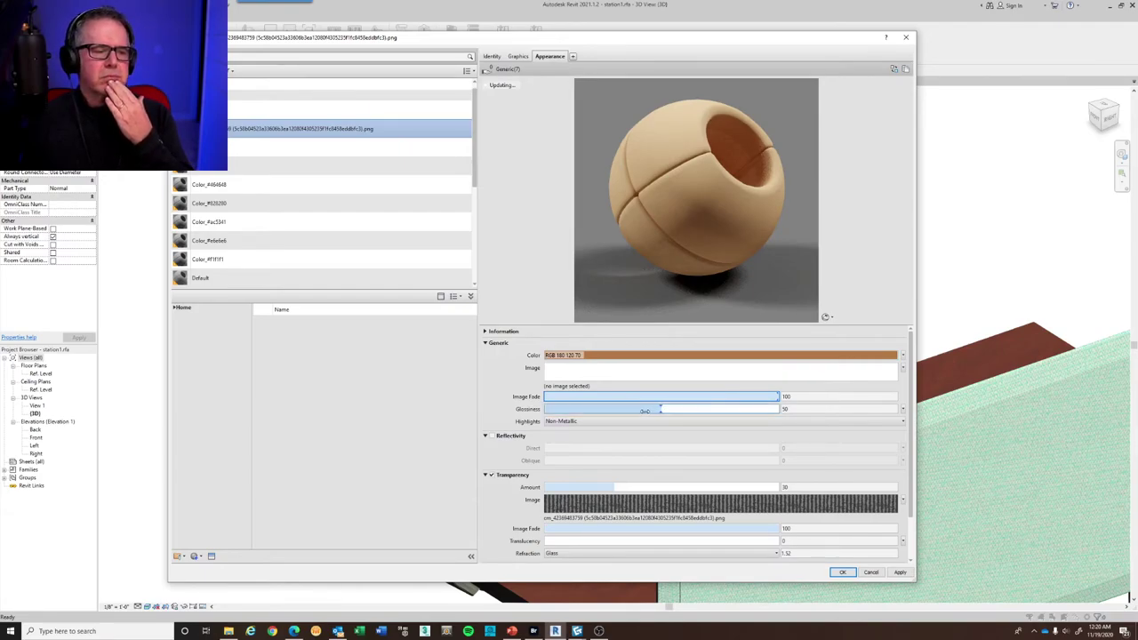
pyautogui.moveTo(659, 409); pyautogui.dragTo(591, 410)
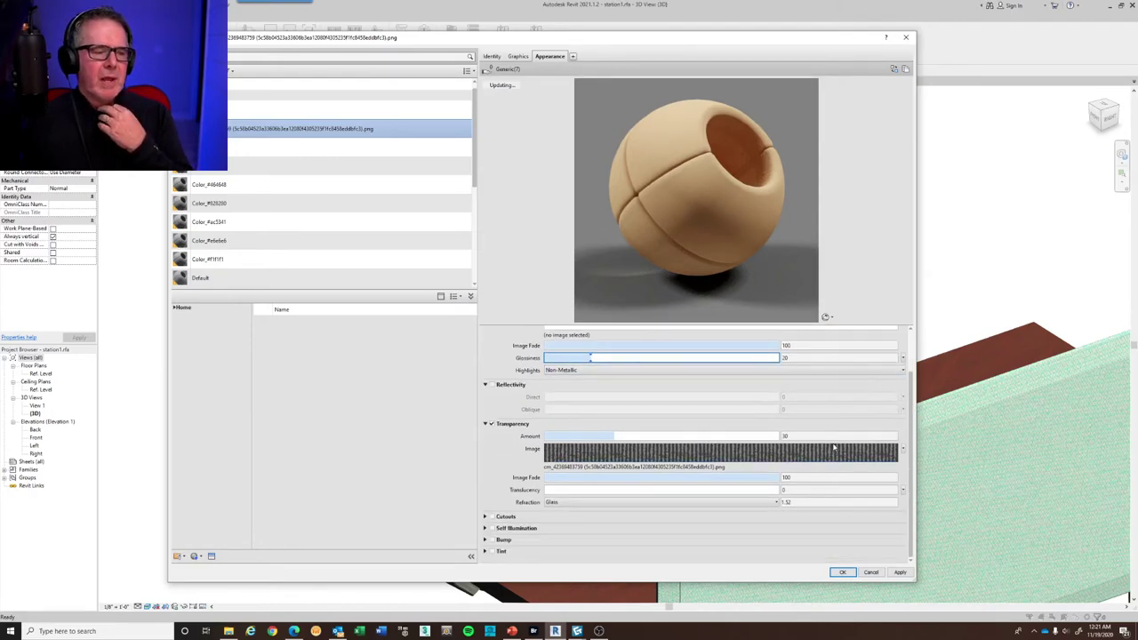
pyautogui.scroll(-2, 837, 421)
# Turn on tint and set a dark brown tint colour, RGB 101 67 39
pyautogui.click(486, 551)
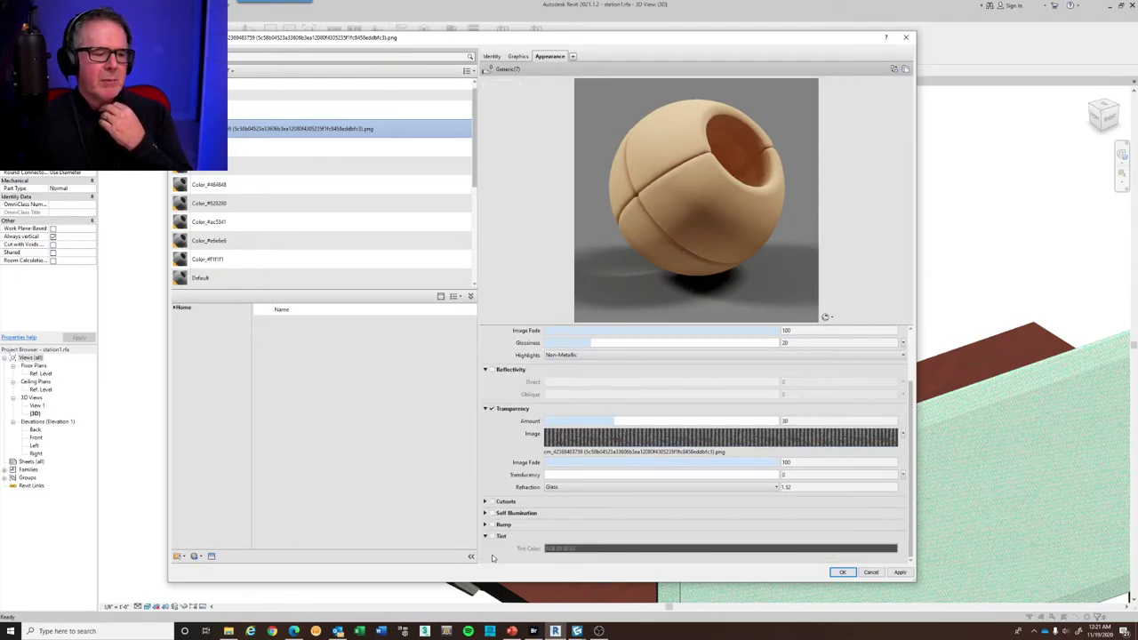
pyautogui.click(491, 536)
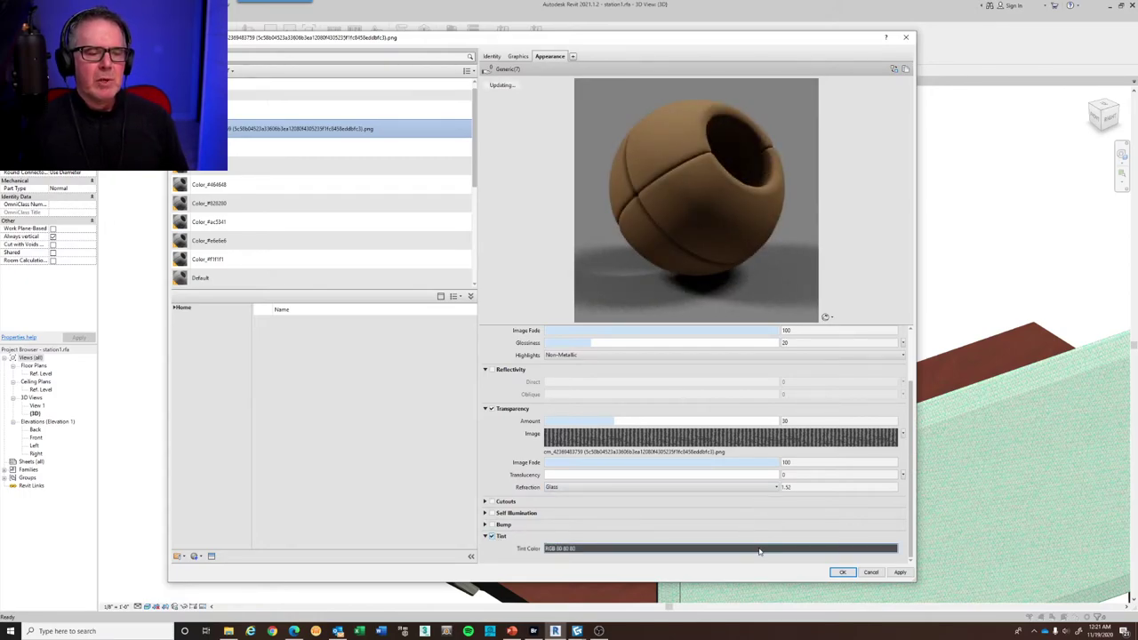
pyautogui.scroll(1, 725, 403)
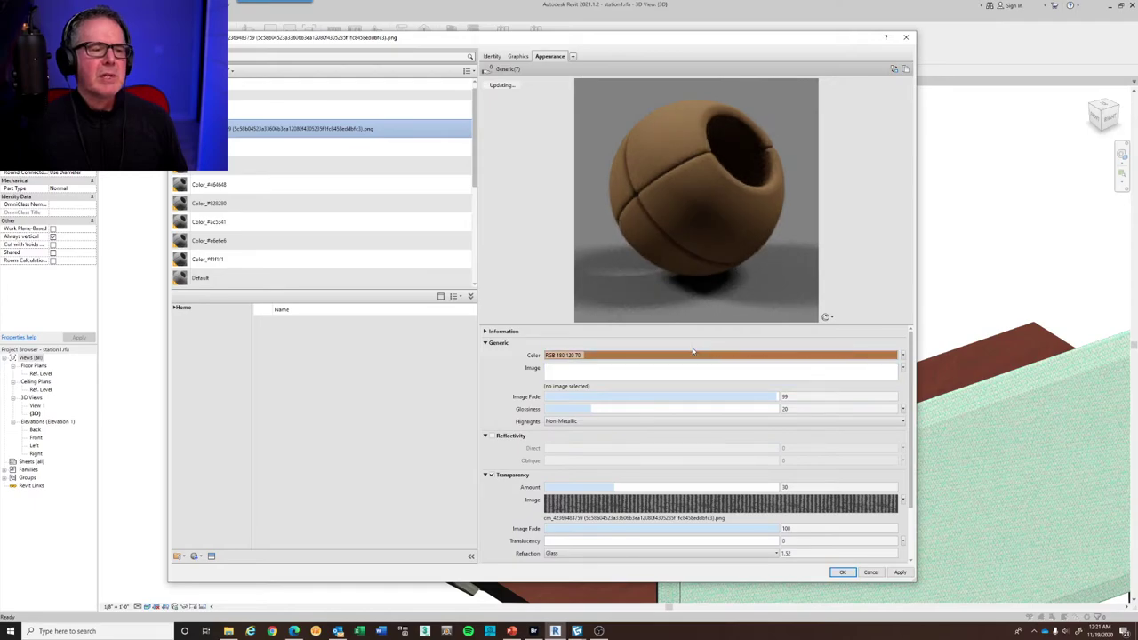
pyautogui.scroll(-1, 686, 383)
pyautogui.scroll(1, 686, 383)
pyautogui.moveTo(551, 324); pyautogui.dragTo(366, 263)
pyautogui.click(604, 482)
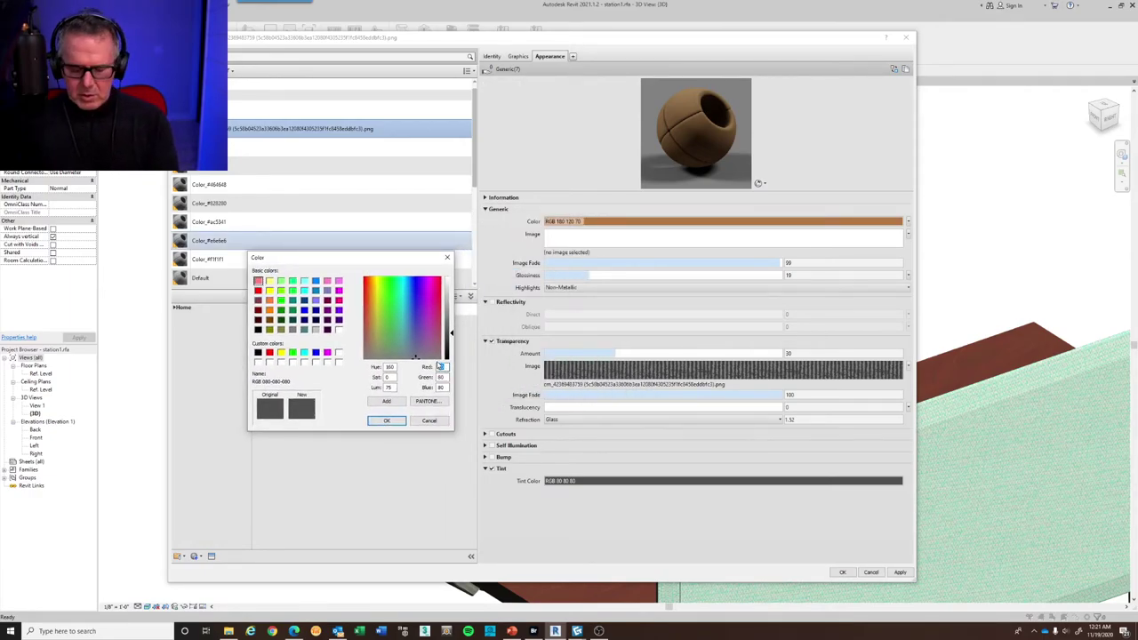
pyautogui.write('180-')
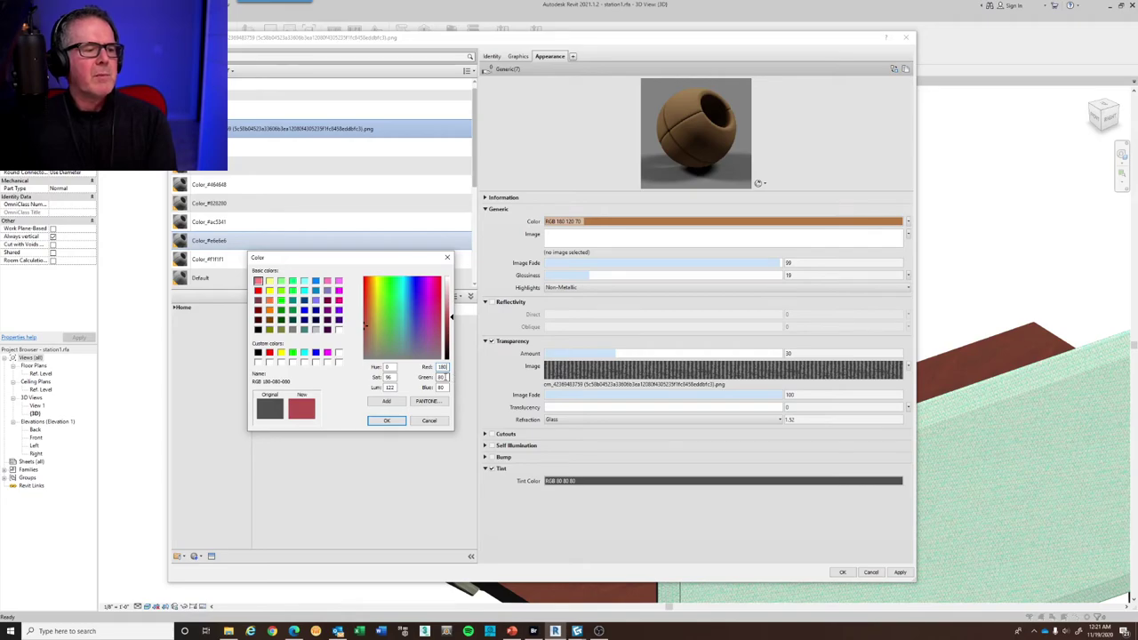
pyautogui.write('1')
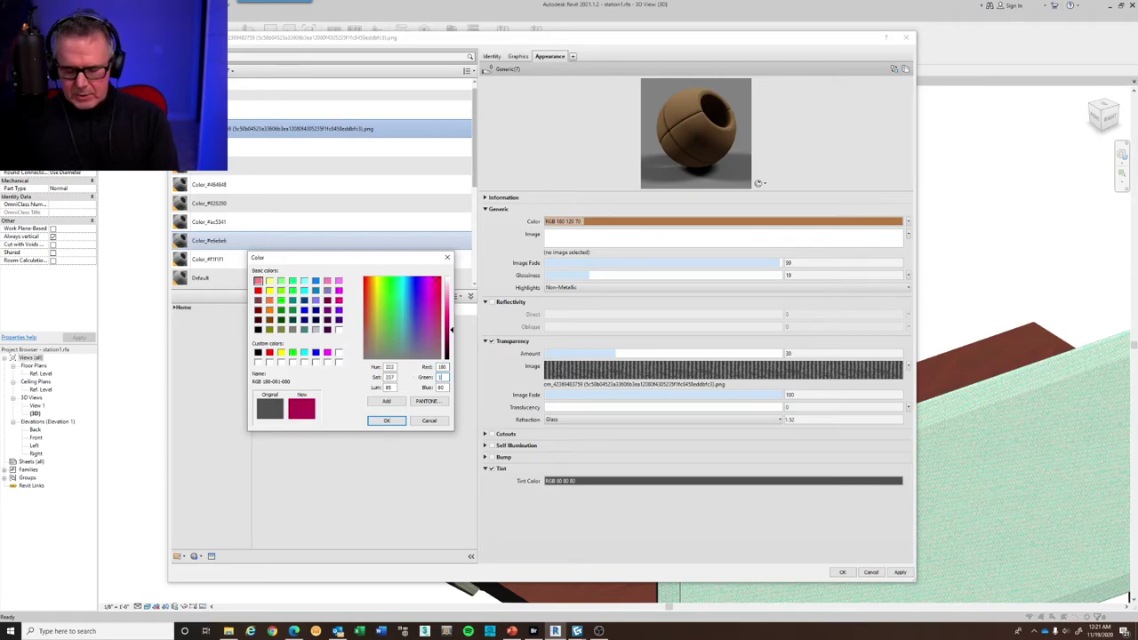
pyautogui.write('20-0')
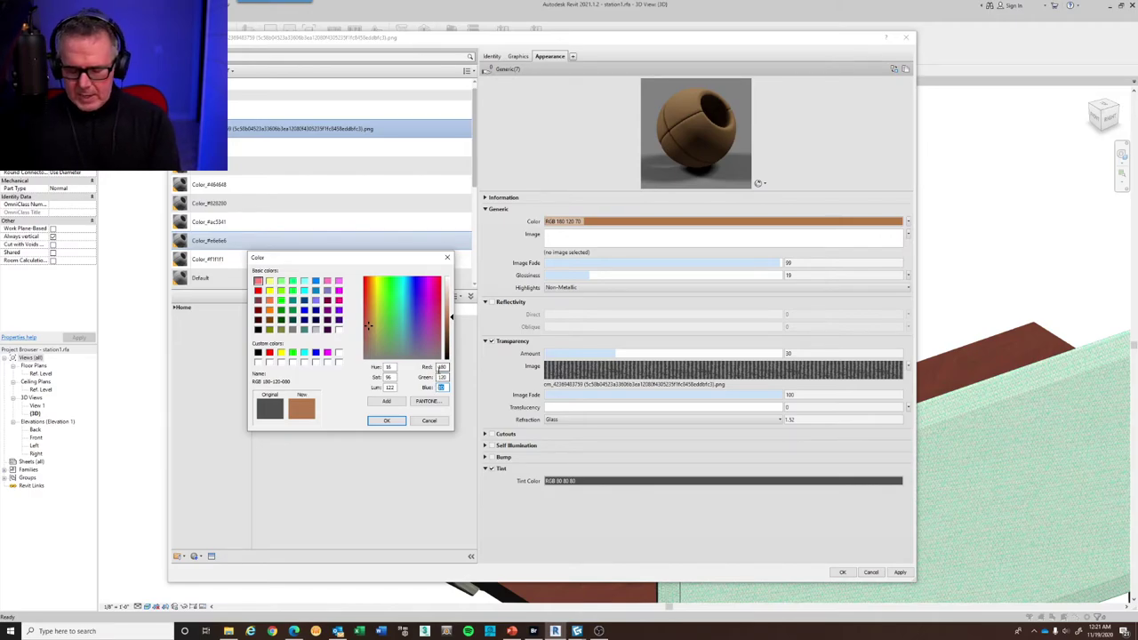
pyautogui.write('70')
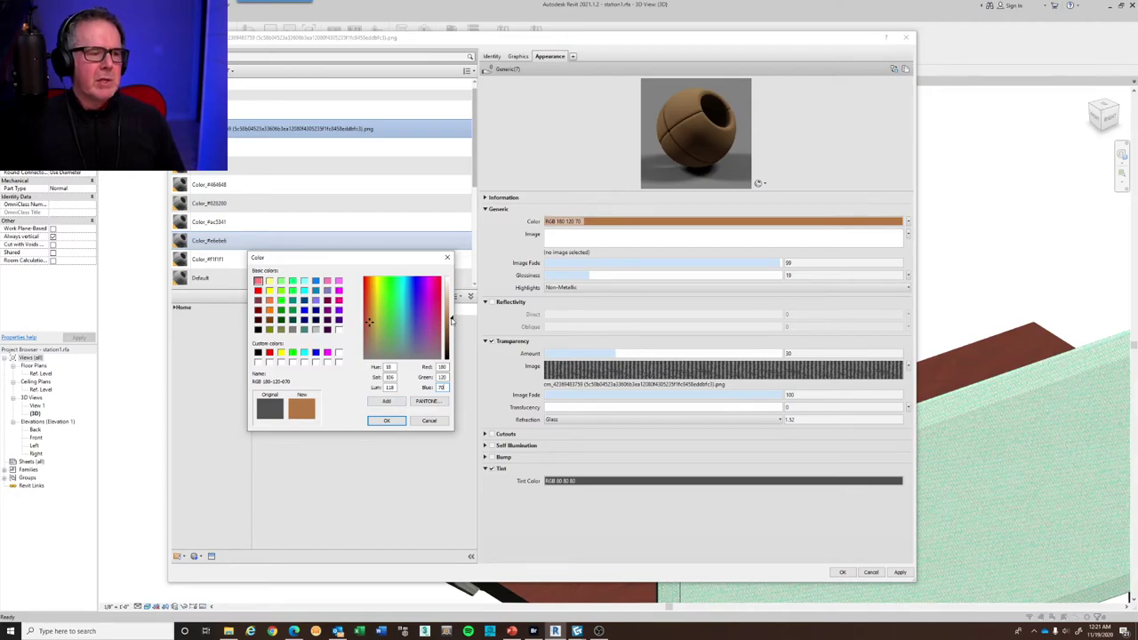
pyautogui.moveTo(452, 322); pyautogui.dragTo(453, 338)
pyautogui.click(391, 420)
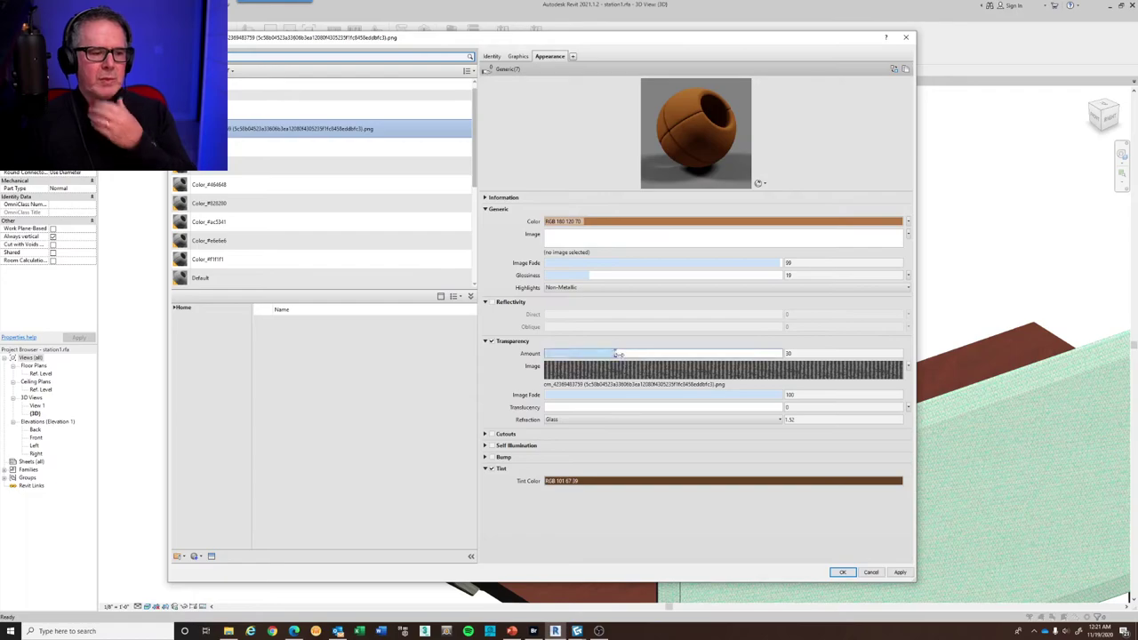
# Lighten the tint colour to RGB 142 85 55 and apply the material edits
pyautogui.click(623, 482)
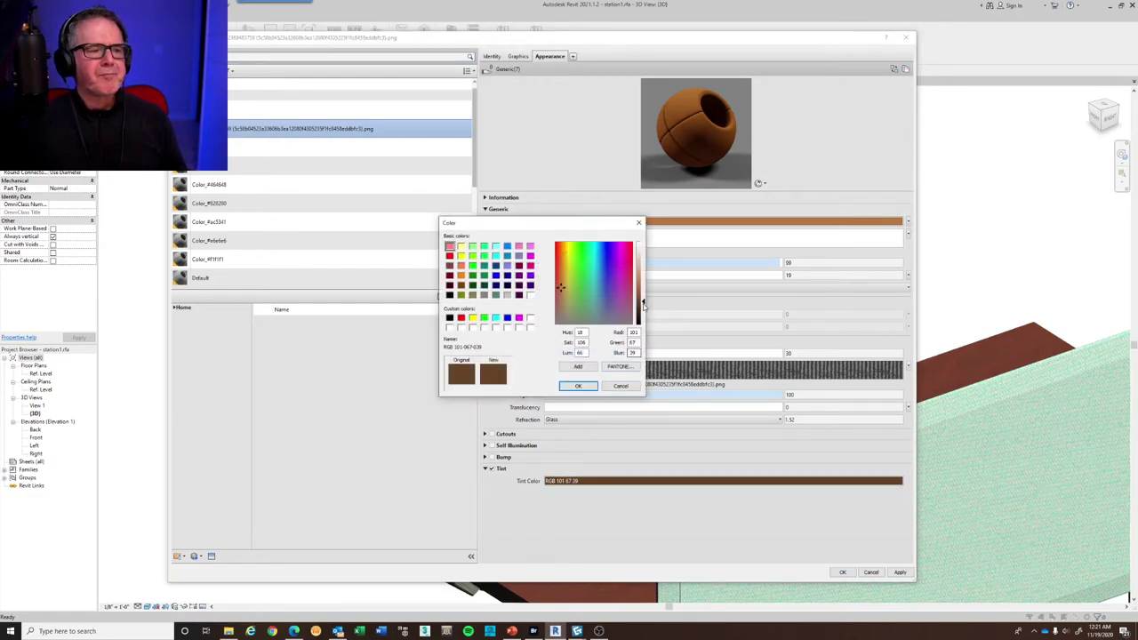
pyautogui.moveTo(644, 304); pyautogui.dragTo(644, 294)
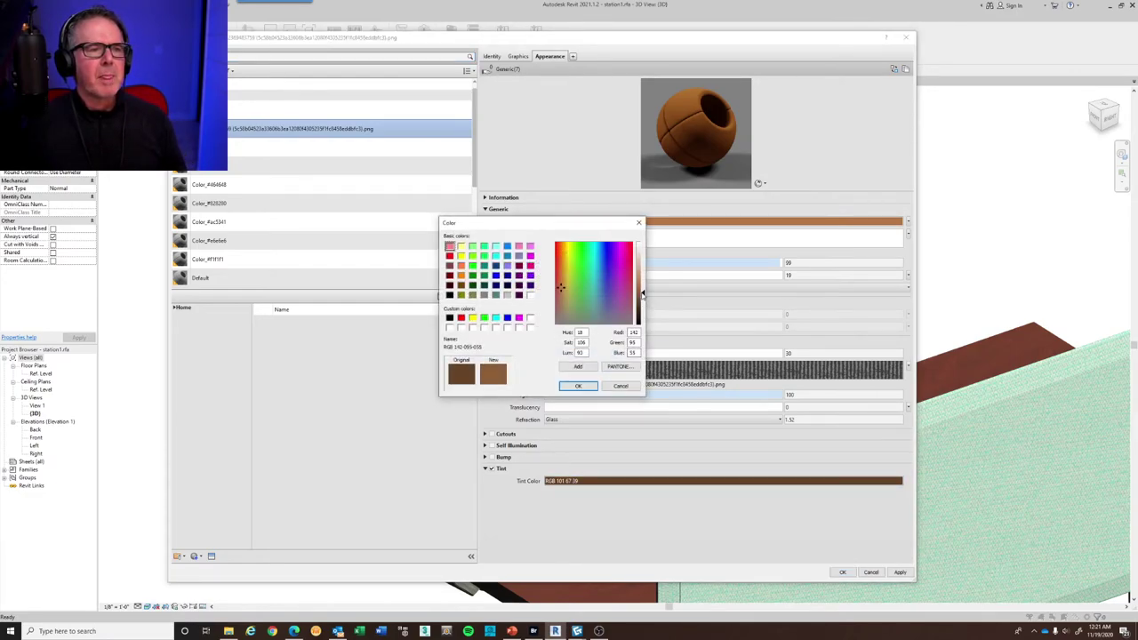
pyautogui.click(589, 387)
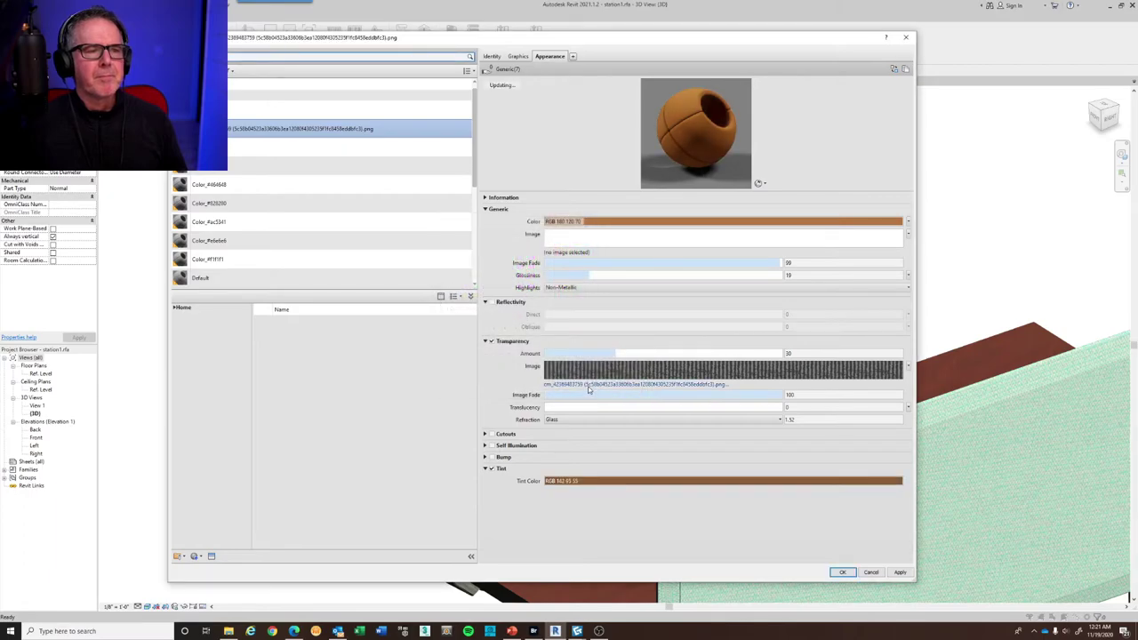
pyautogui.click(900, 573)
pyautogui.moveTo(448, 39); pyautogui.dragTo(427, 74)
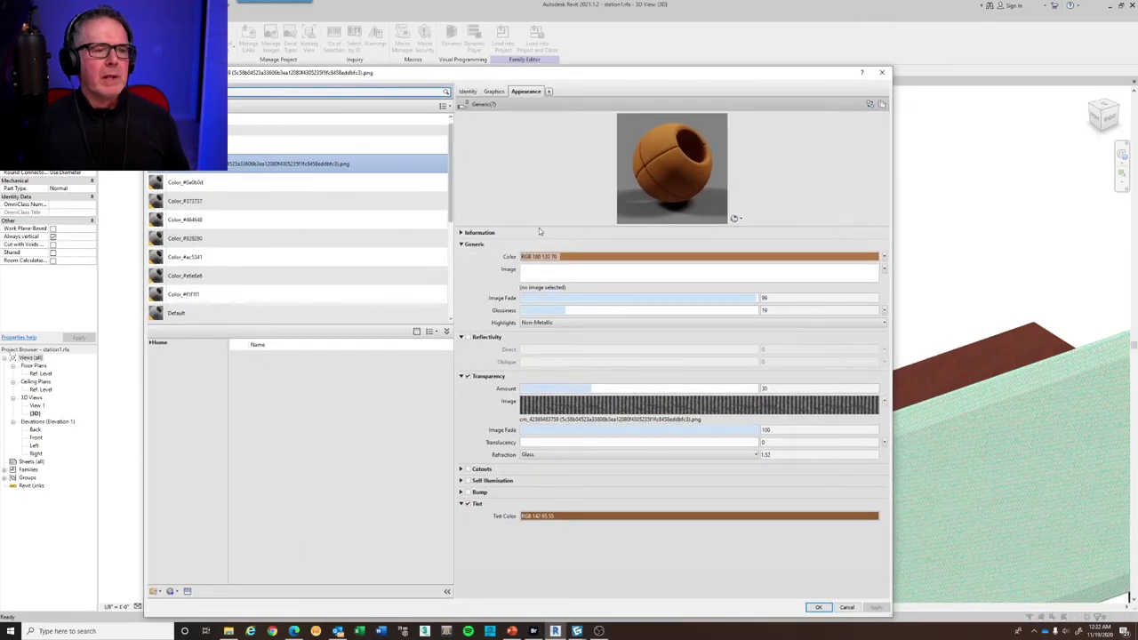
# Set the transparency image's texture sample size to 1/4" and apply the material
pyautogui.click(596, 406)
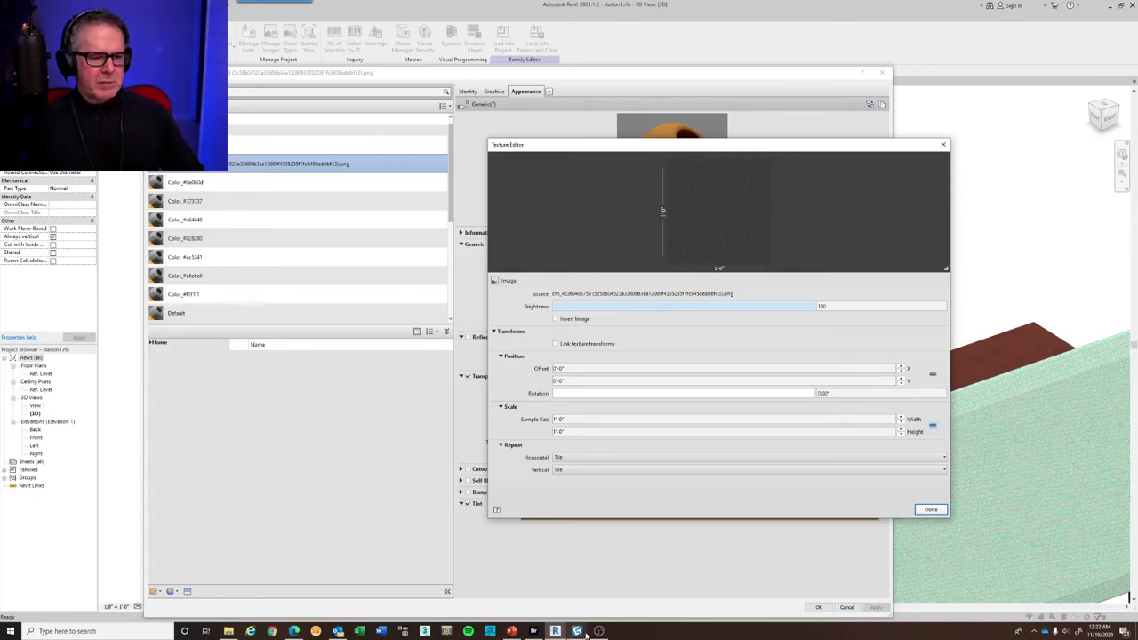
pyautogui.moveTo(579, 631)
pyautogui.moveTo(678, 595)
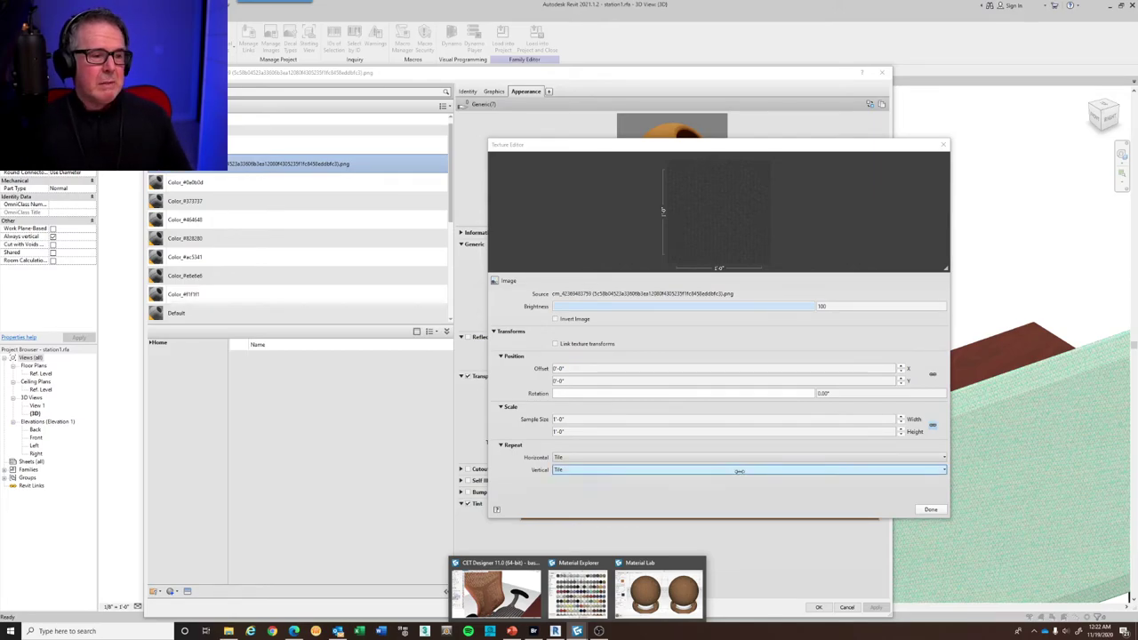
pyautogui.click(617, 418)
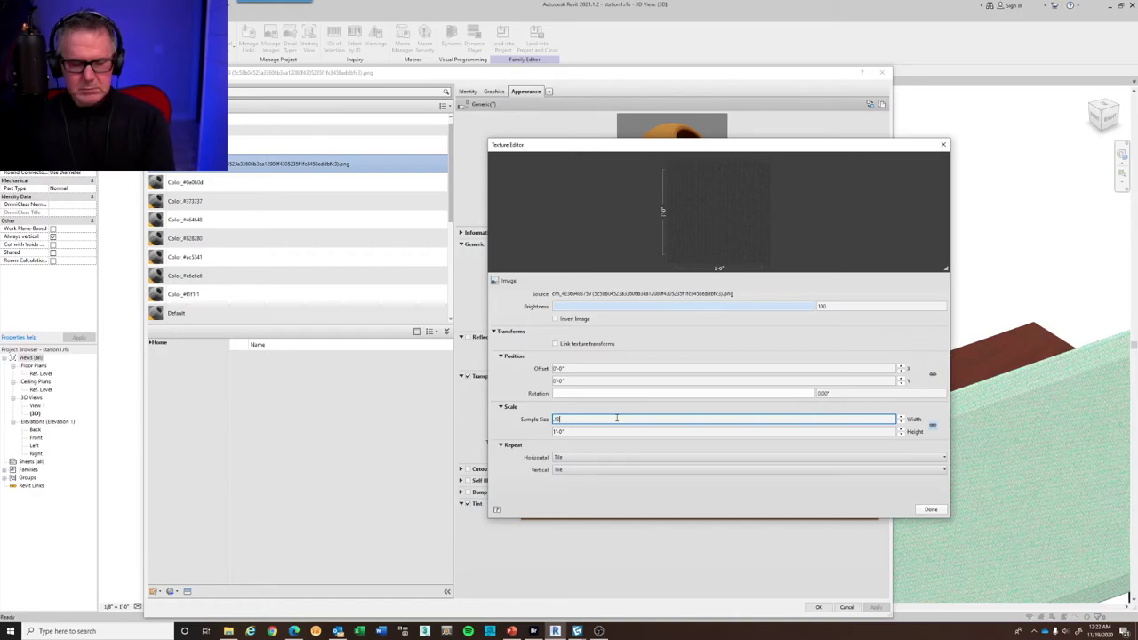
pyautogui.write('1/4"')
pyautogui.click(615, 431)
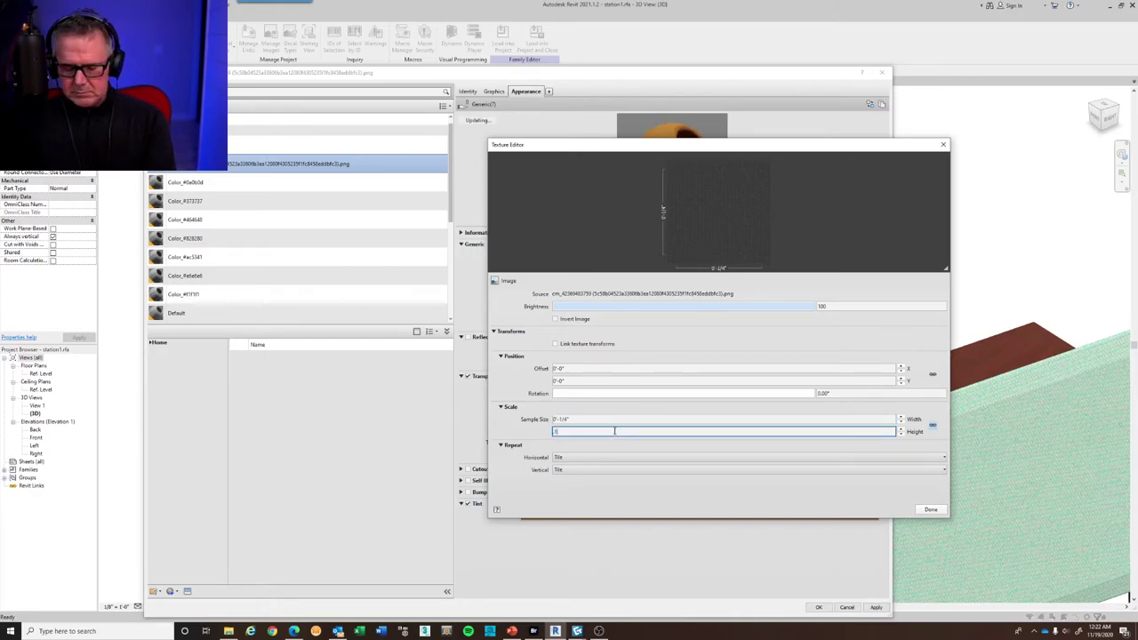
pyautogui.click(612, 419)
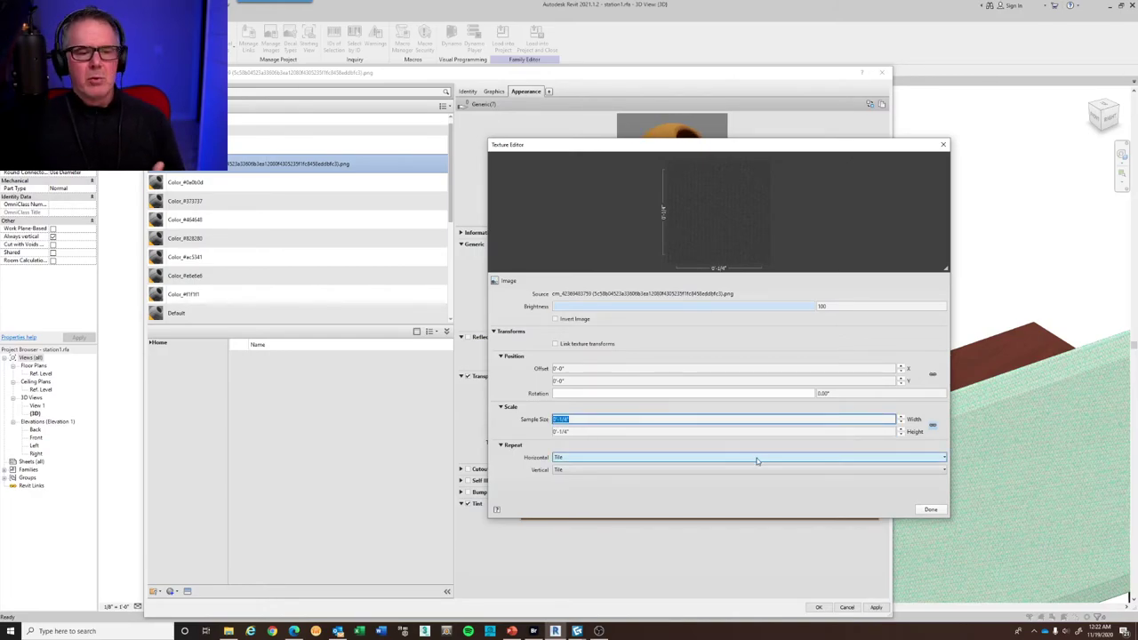
pyautogui.click(931, 510)
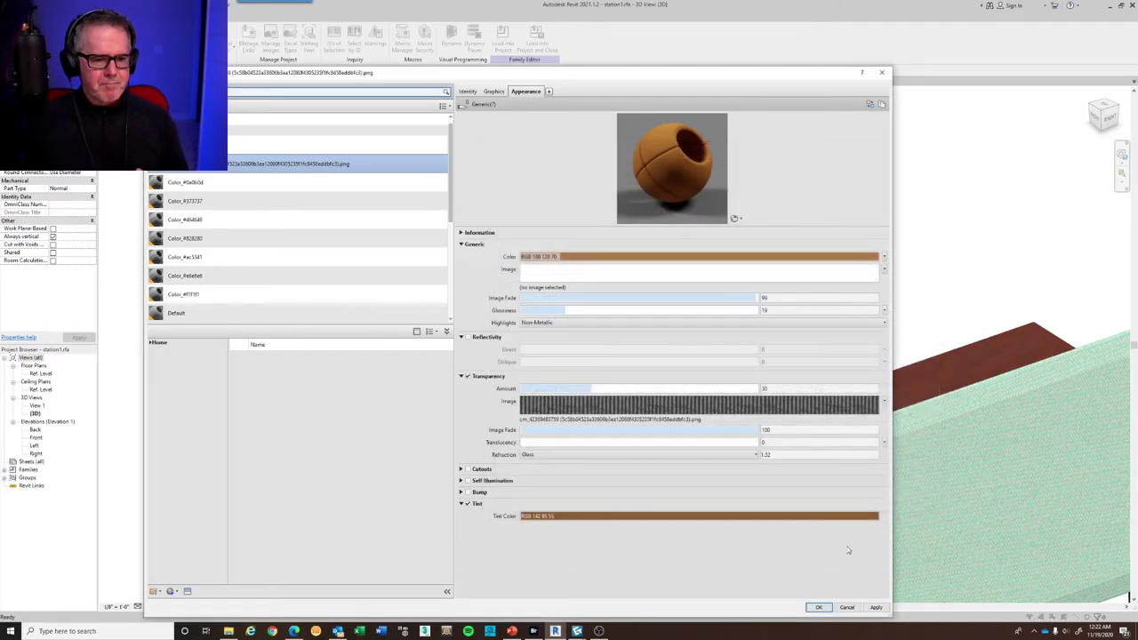
pyautogui.click(876, 607)
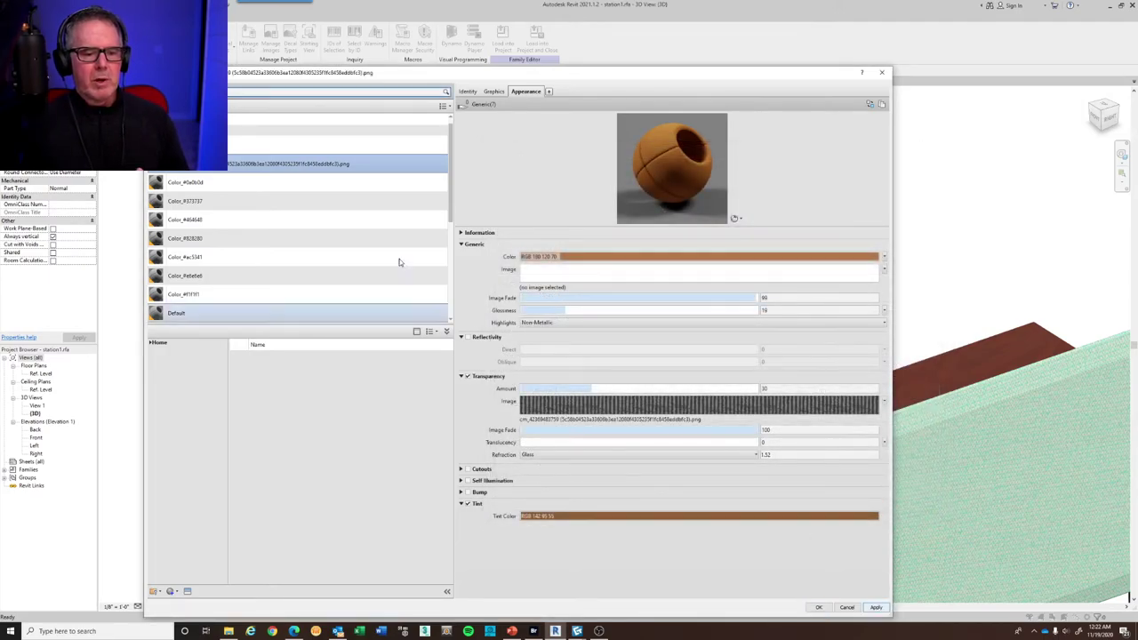
# Check the chair's mesh back, then review and close the transparency texture settings
pyautogui.moveTo(347, 79); pyautogui.dragTo(308, 78)
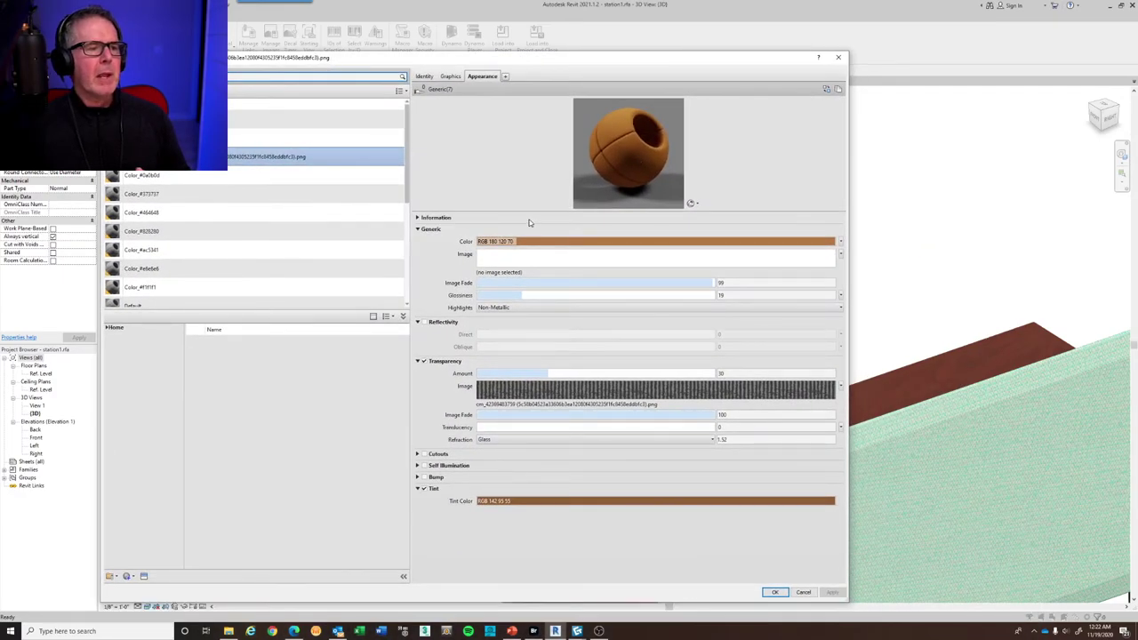
pyautogui.moveTo(466, 56); pyautogui.dragTo(573, 420)
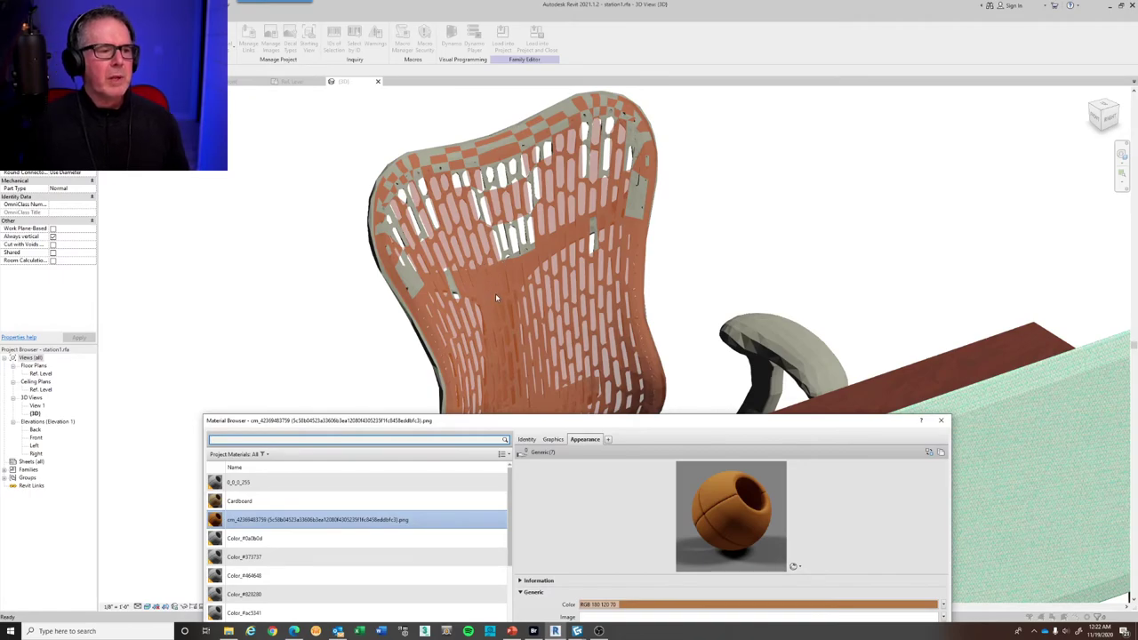
pyautogui.moveTo(584, 416); pyautogui.dragTo(556, 119)
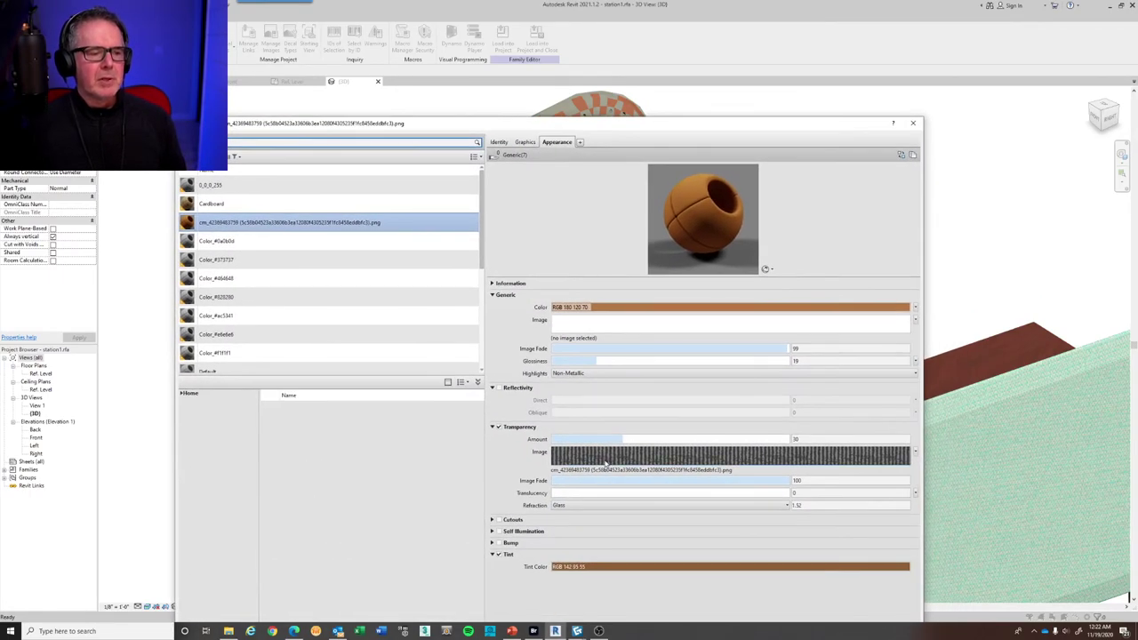
pyautogui.click(606, 459)
pyautogui.rightClick(574, 418)
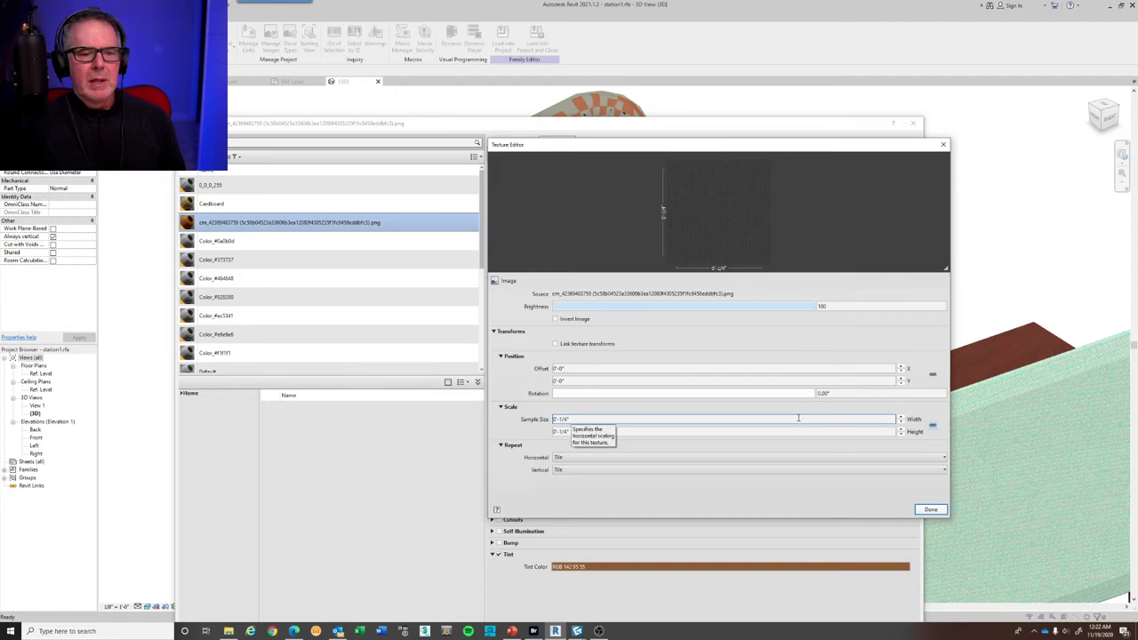
pyautogui.click(900, 445)
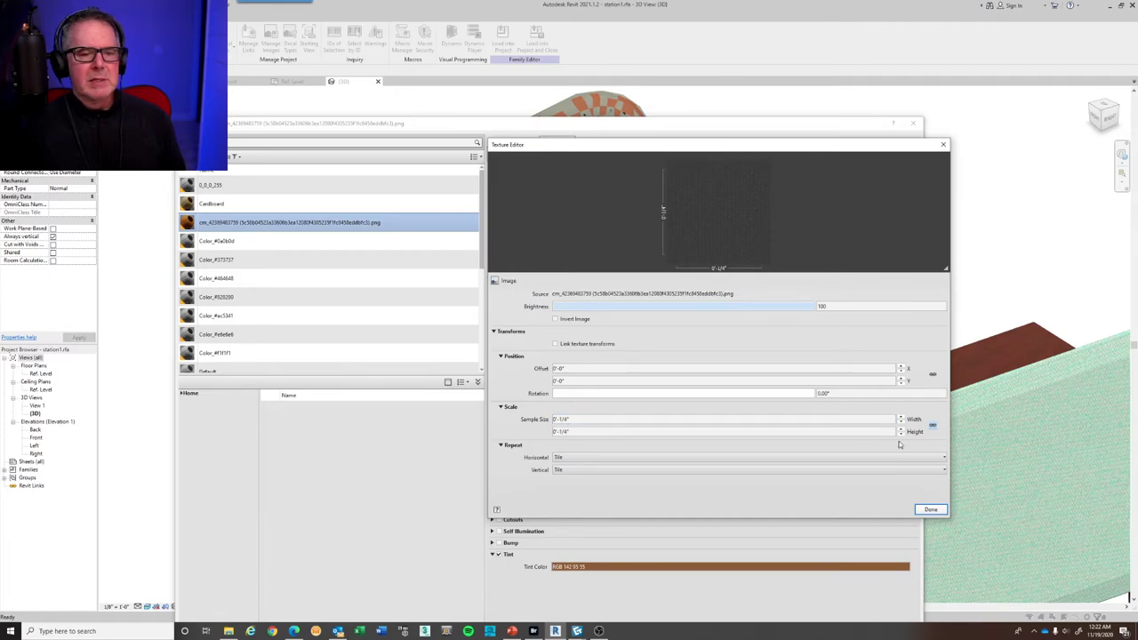
pyautogui.click(930, 510)
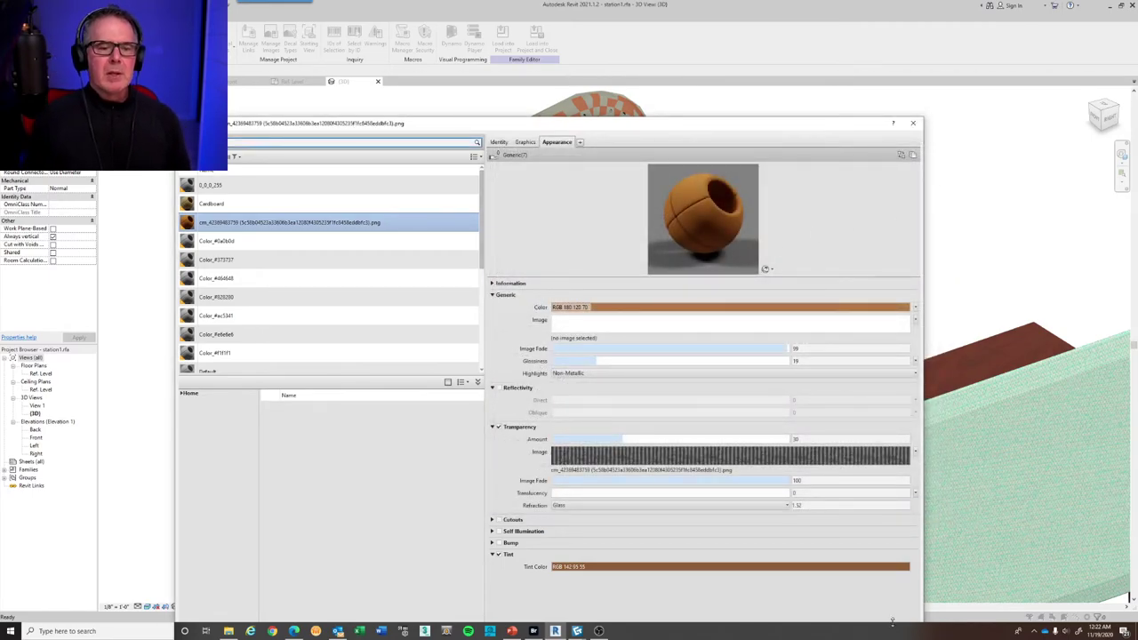
pyautogui.moveTo(674, 124); pyautogui.dragTo(668, 31)
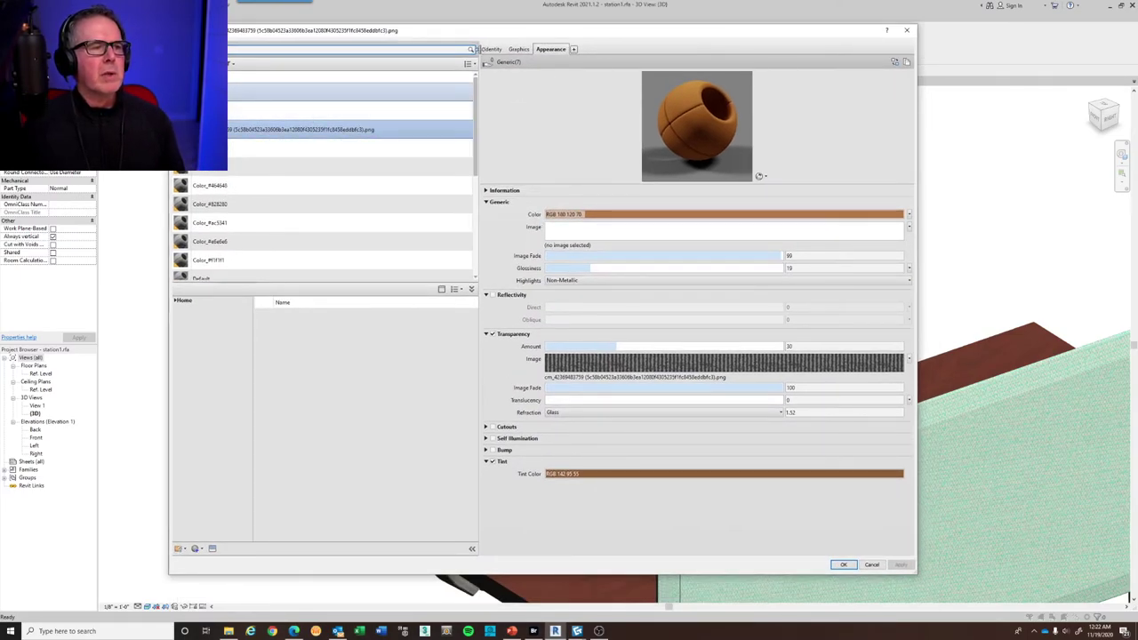
# Rename the material to 'back fabric' on the Identity tab
pyautogui.click(492, 49)
pyautogui.doubleClick(753, 64)
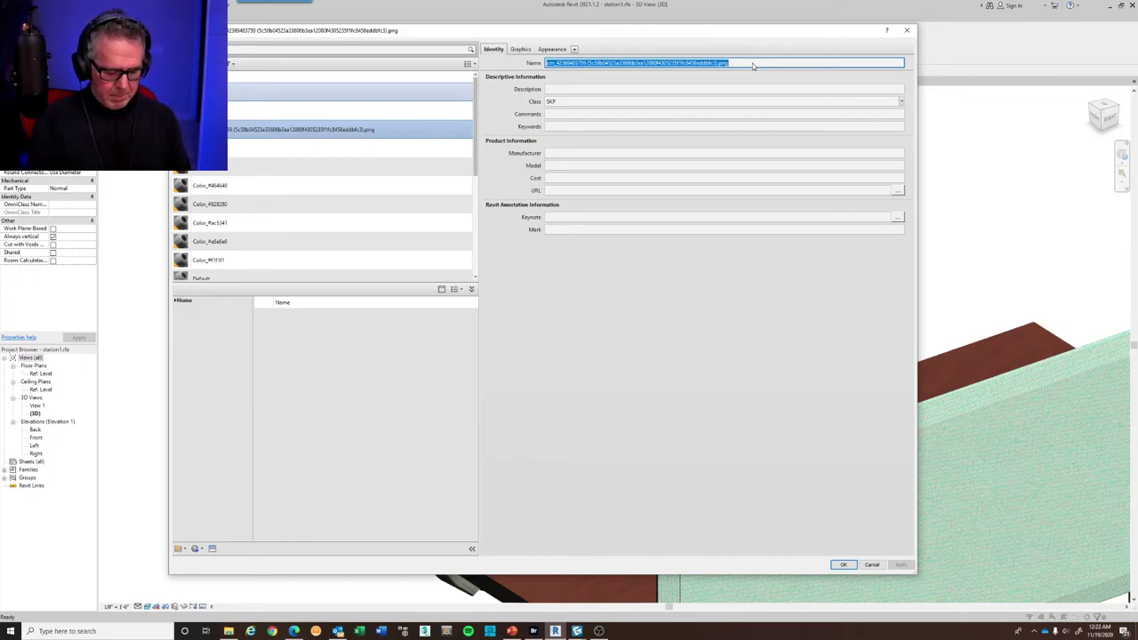
pyautogui.write('back fabric')
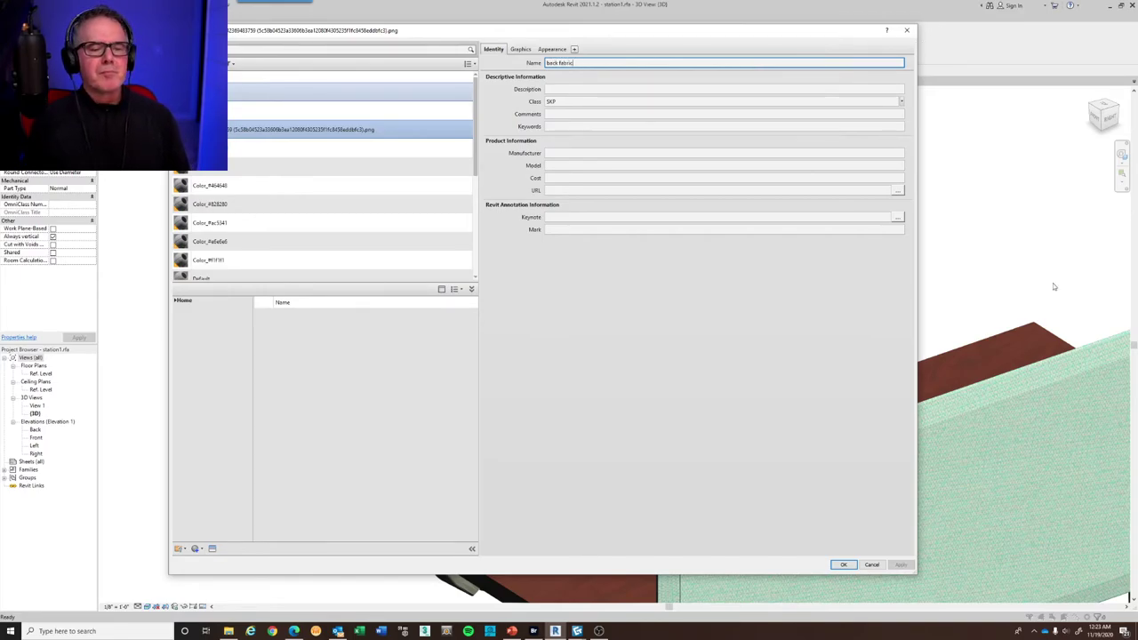
pyautogui.click(521, 49)
pyautogui.click(496, 50)
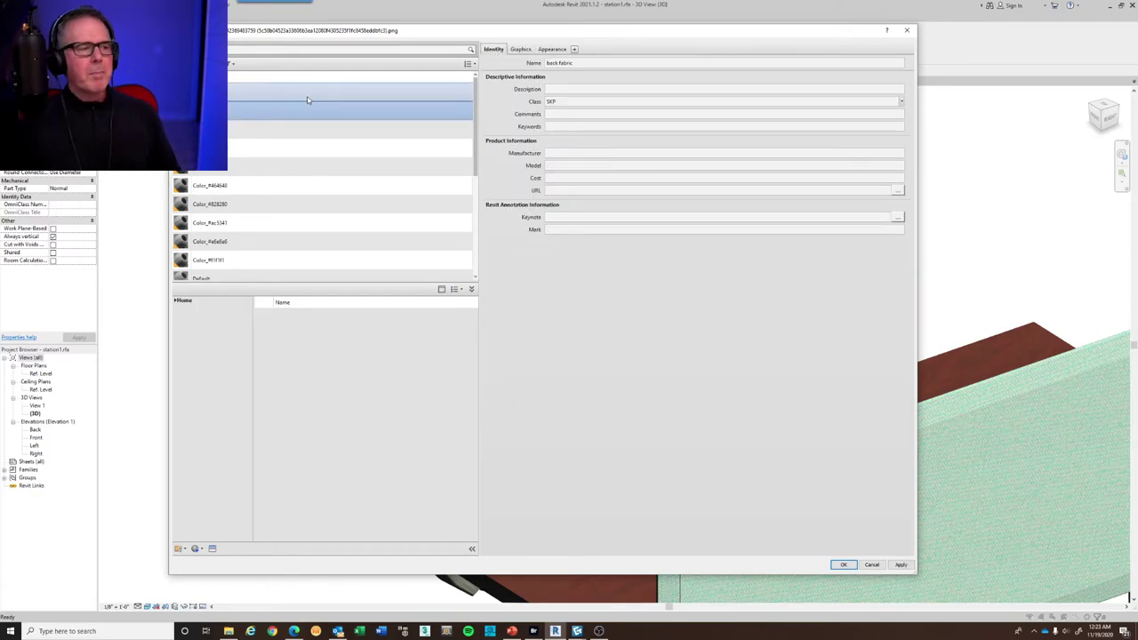
pyautogui.scroll(-5, 320, 144)
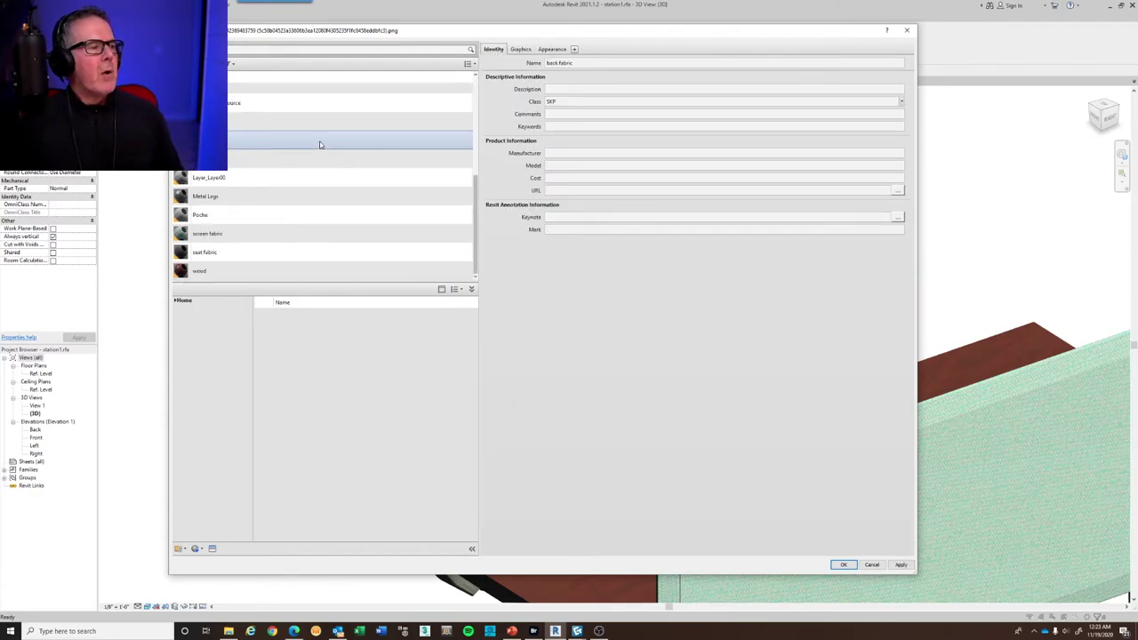
# Filter the materials list by class, then apply and close the Material Browser
pyautogui.click(231, 64)
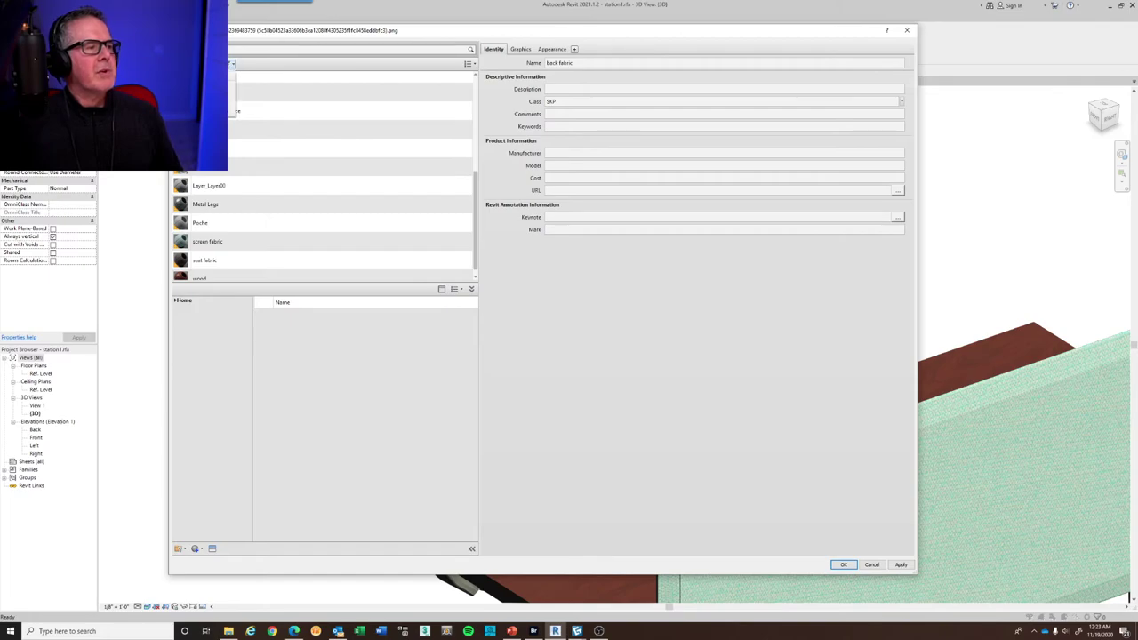
pyautogui.click(233, 103)
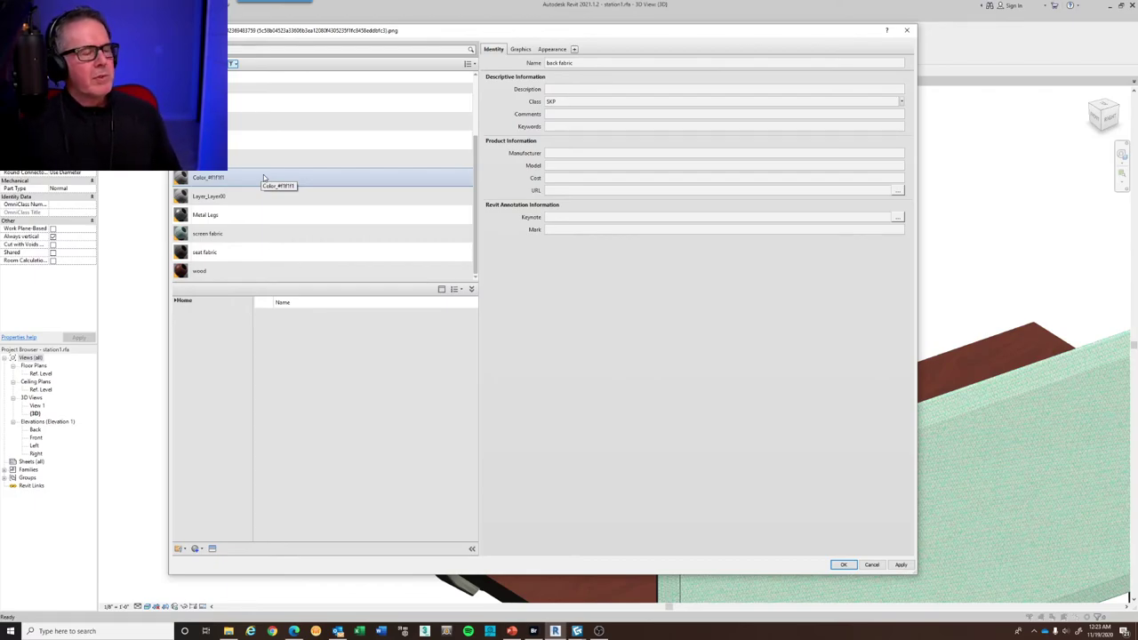
pyautogui.scroll(1, 268, 173)
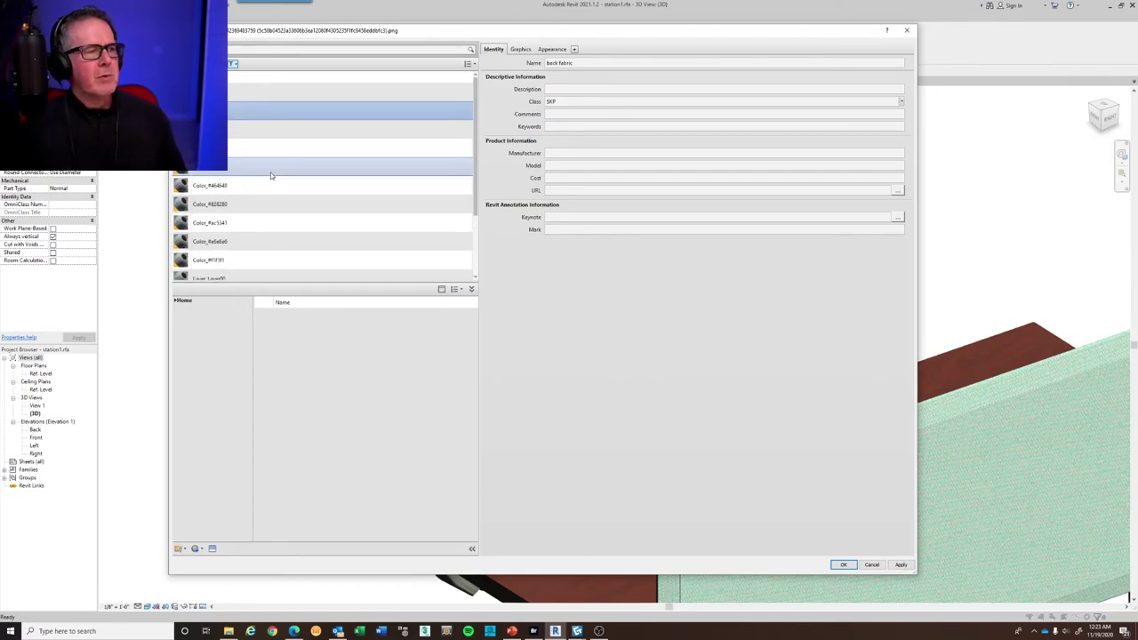
pyautogui.scroll(-1, 272, 173)
pyautogui.scroll(2, 271, 173)
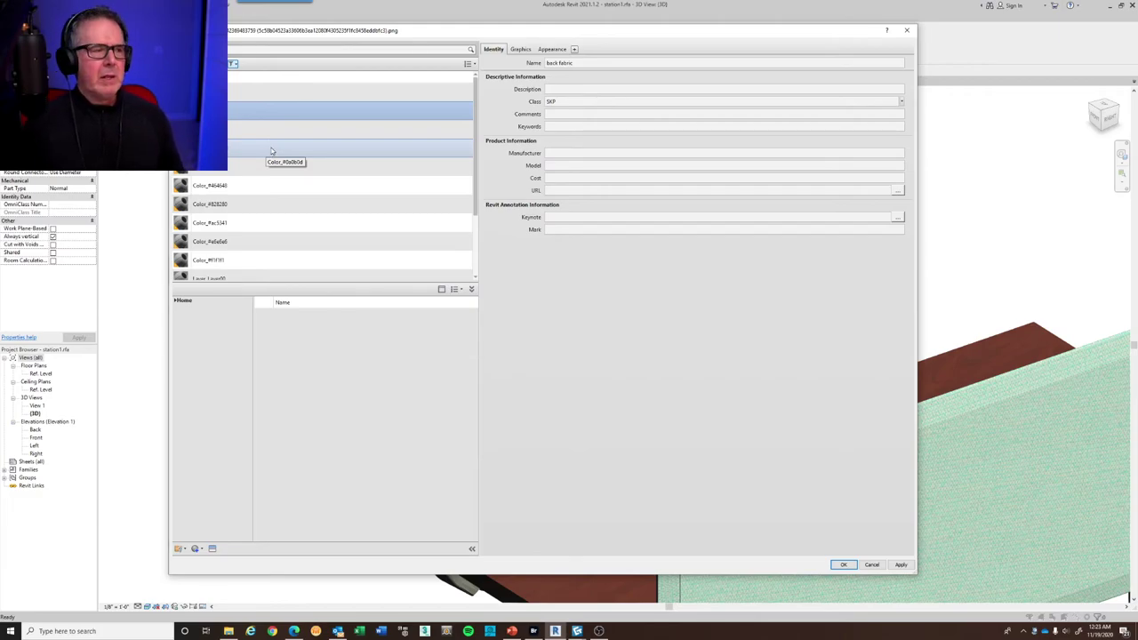
pyautogui.click(902, 566)
pyautogui.click(844, 565)
# Zoom and pan the 3D view to frame the whole desk, chair and mug workstation
pyautogui.scroll(2, 745, 461)
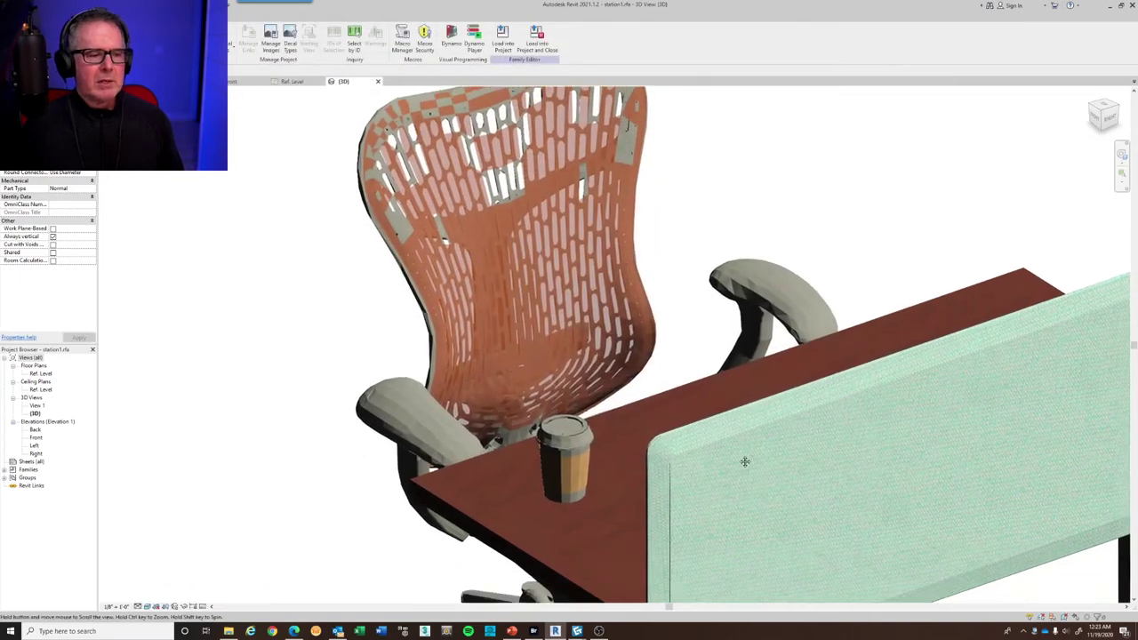
pyautogui.scroll(-5, 608, 303)
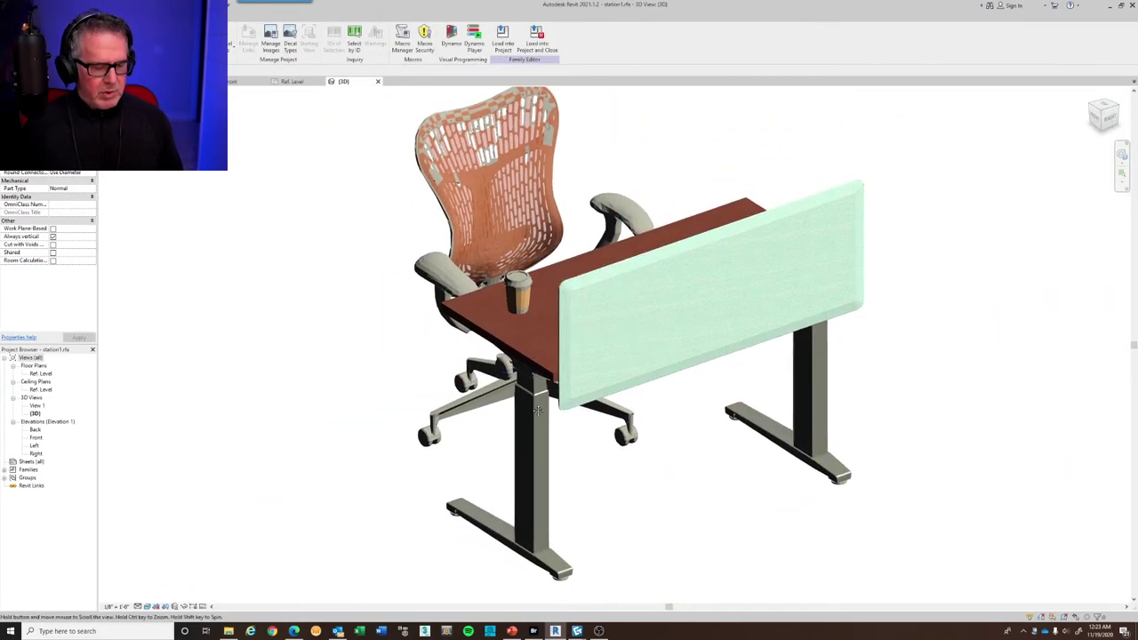
pyautogui.moveTo(538, 410); pyautogui.dragTo(686, 381, button='middle')
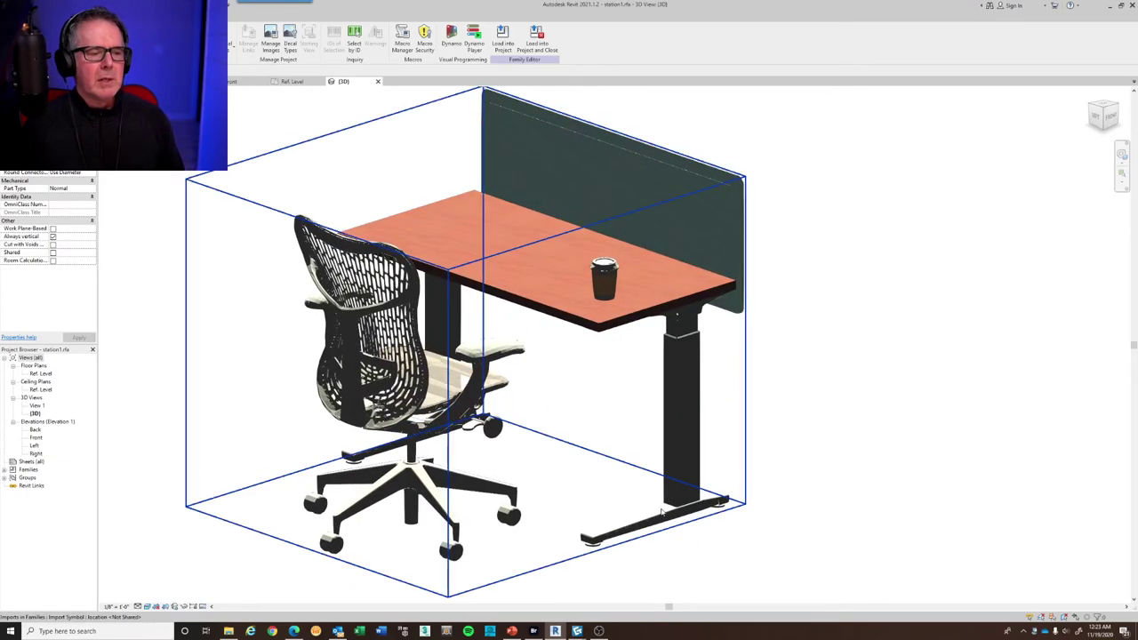
pyautogui.scroll(2, 662, 514)
pyautogui.scroll(-1, 662, 513)
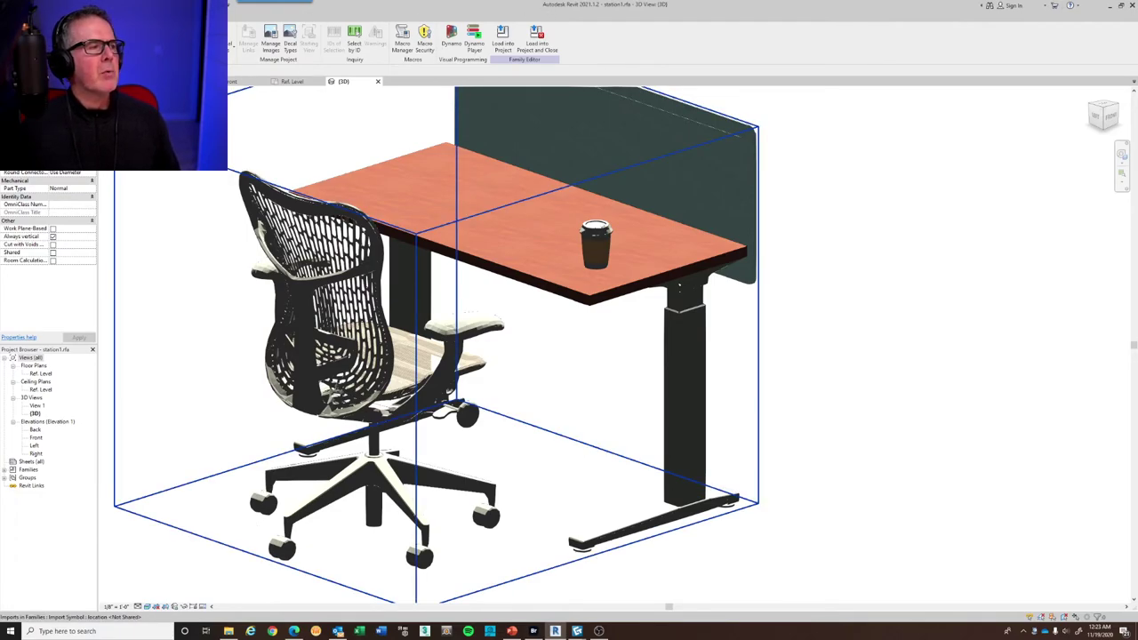
# Open the Material Browser with MAT, close it, and orbit the workstation view
pyautogui.press('m')
pyautogui.press('a')
pyautogui.press('t')
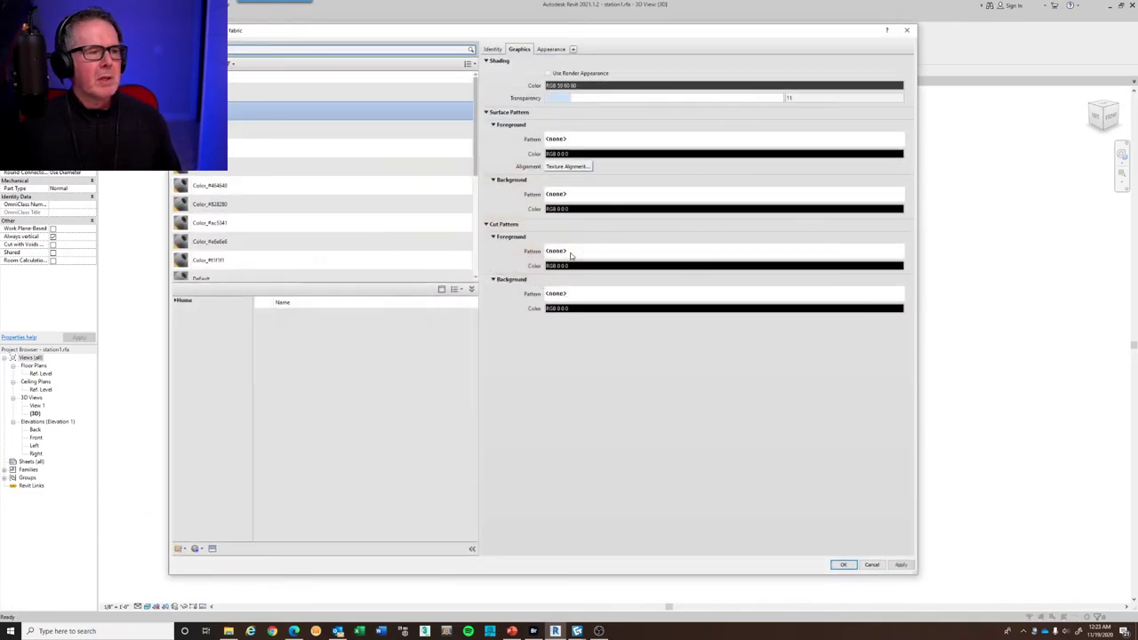
pyautogui.moveTo(400, 36); pyautogui.dragTo(577, 81)
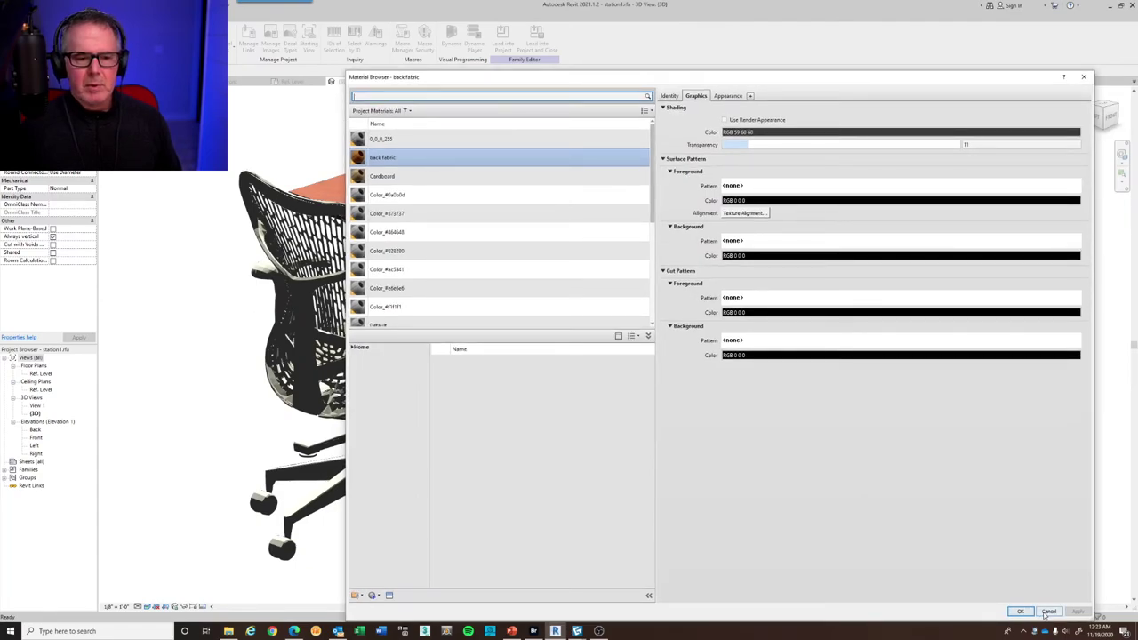
pyautogui.click(1020, 611)
pyautogui.keyDown('shift'); pyautogui.moveTo(584, 486); pyautogui.dragTo(394, 410, button='middle'); pyautogui.keyUp('shift')
pyautogui.scroll(-2, 548, 454)
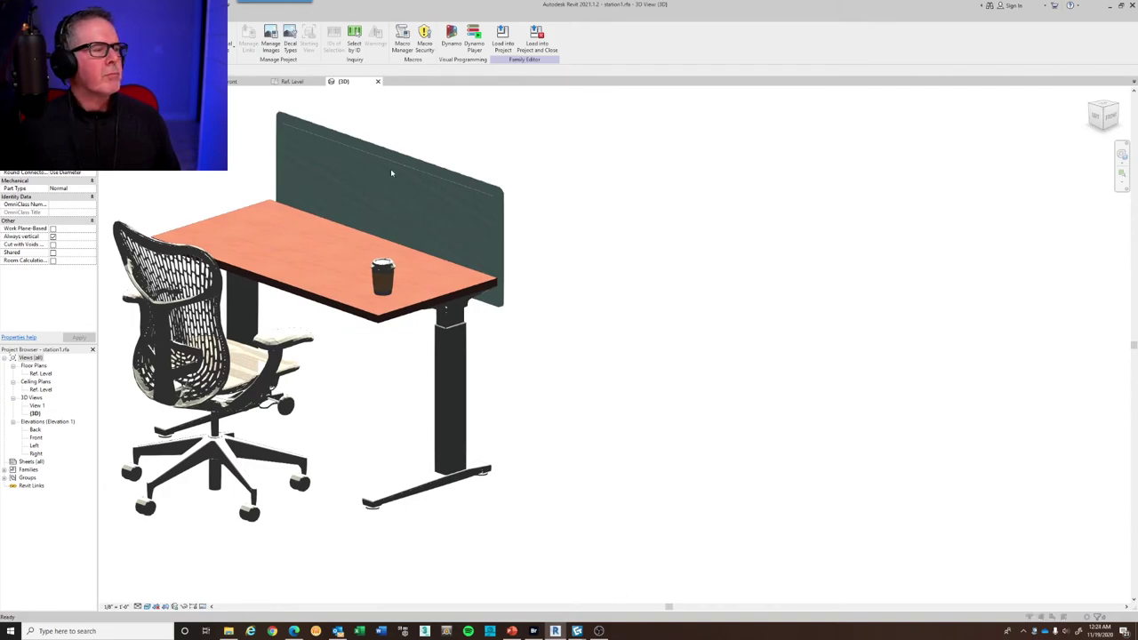
# Reopen the Material Browser and filter the project materials to the SKP class
pyautogui.press('m')
pyautogui.press('a')
pyautogui.click(406, 108)
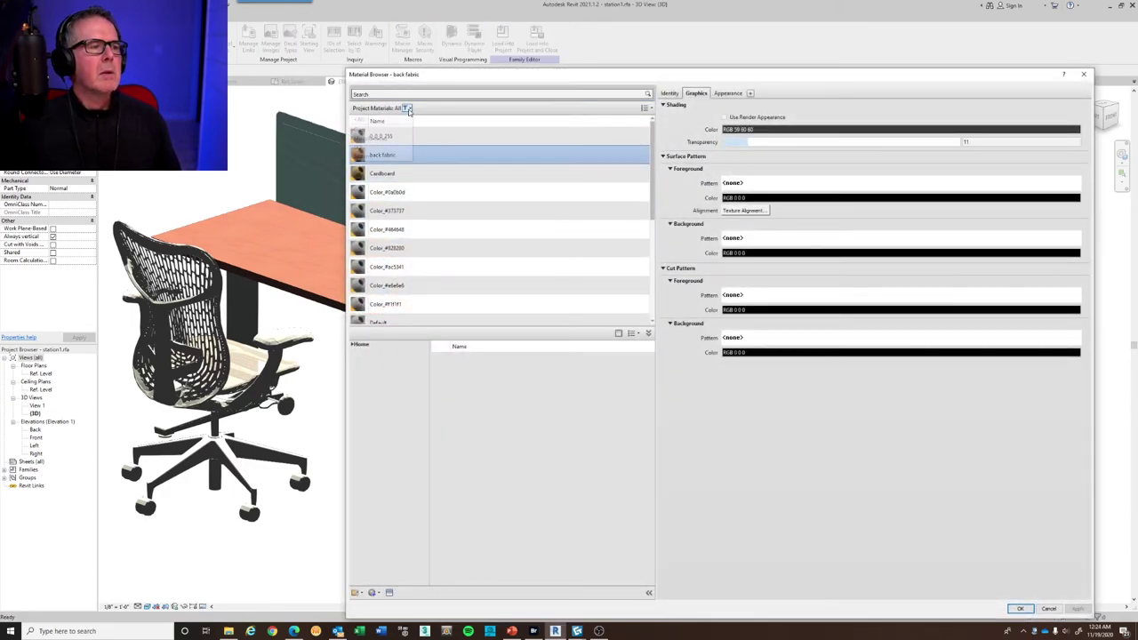
pyautogui.click(364, 147)
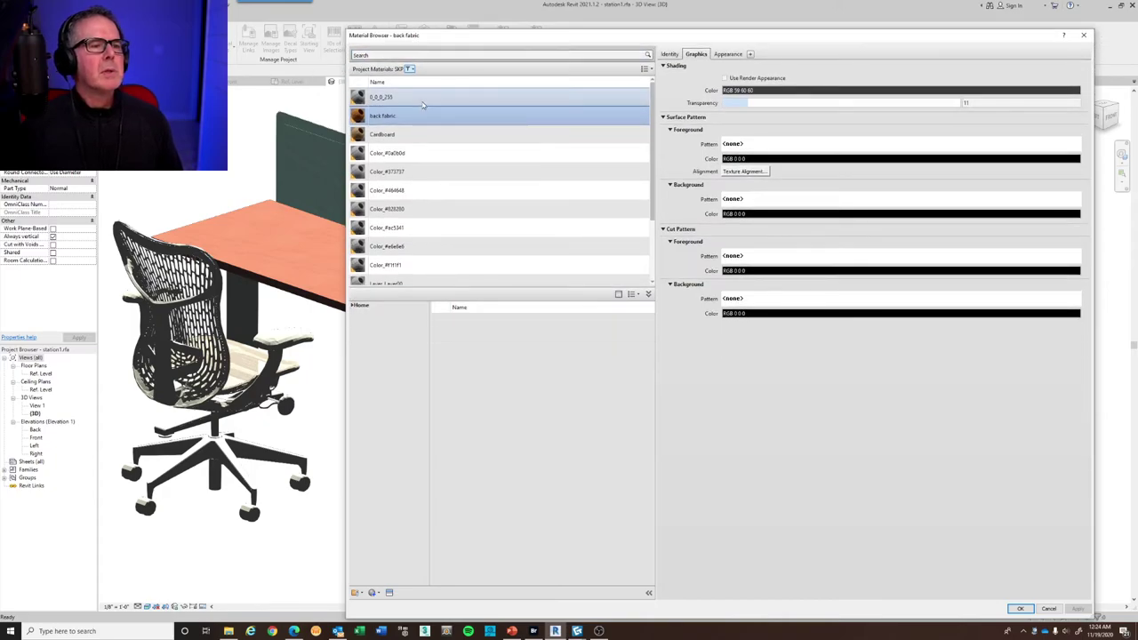
pyautogui.scroll(-2, 414, 206)
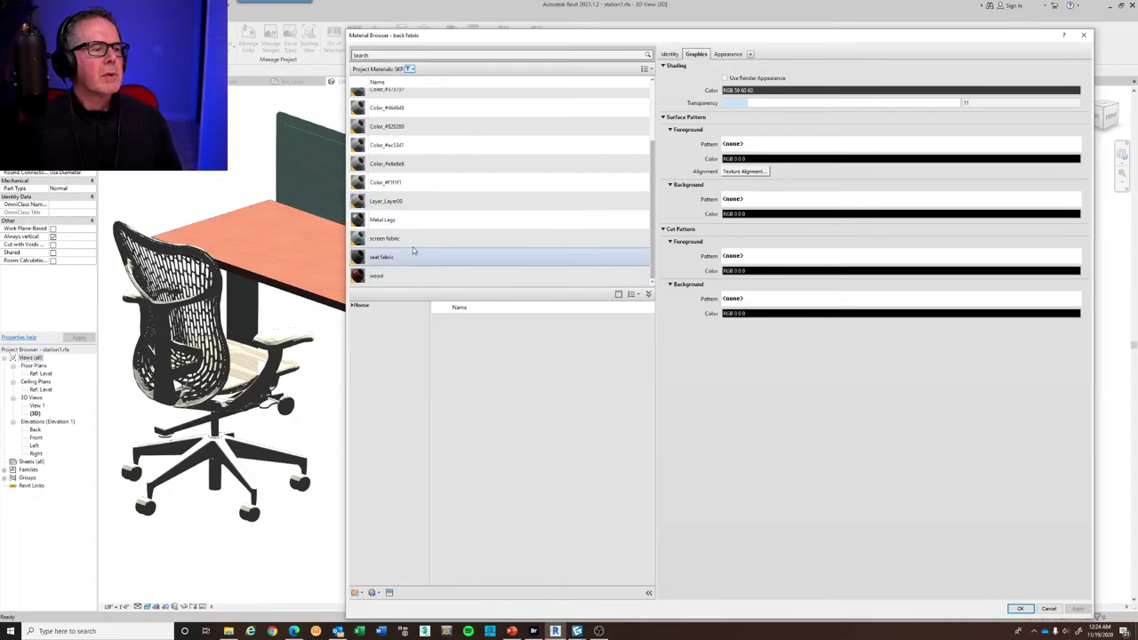
# Set Layer_Layer00's appearance colour to red, RGB 255 0 0, and apply it
pyautogui.click(410, 203)
pyautogui.click(730, 54)
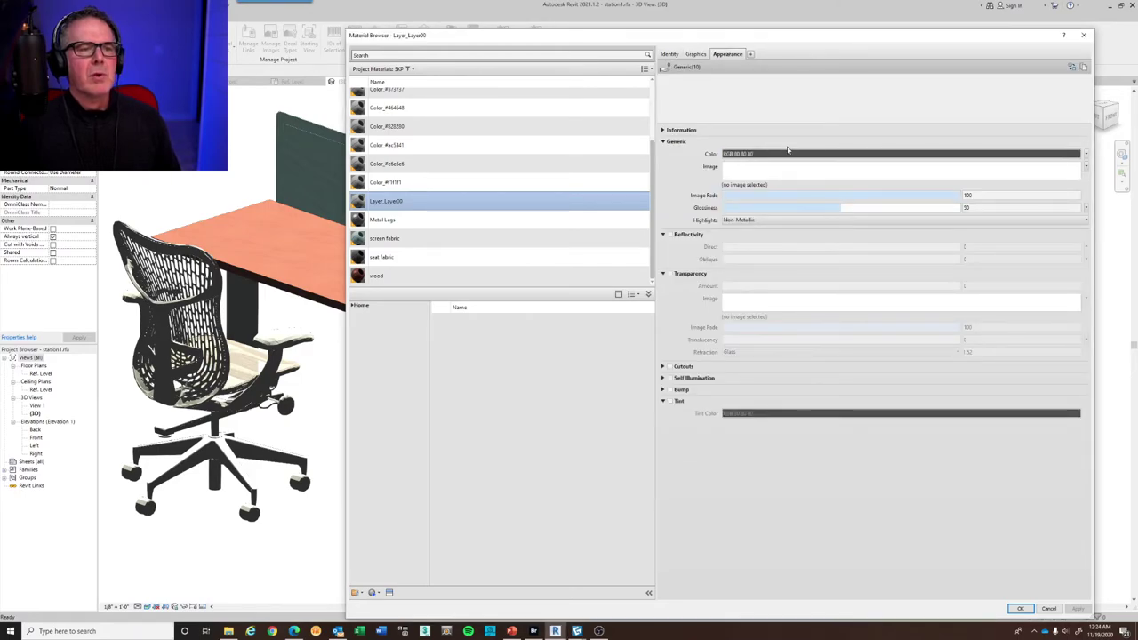
pyautogui.click(787, 153)
pyautogui.click(627, 274)
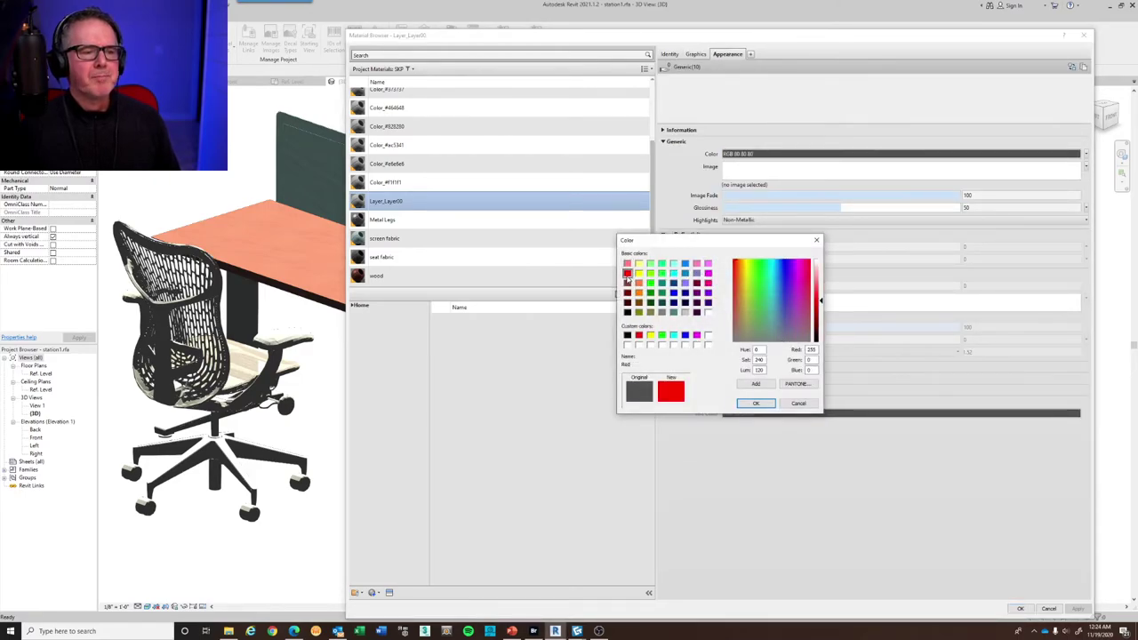
pyautogui.click(755, 404)
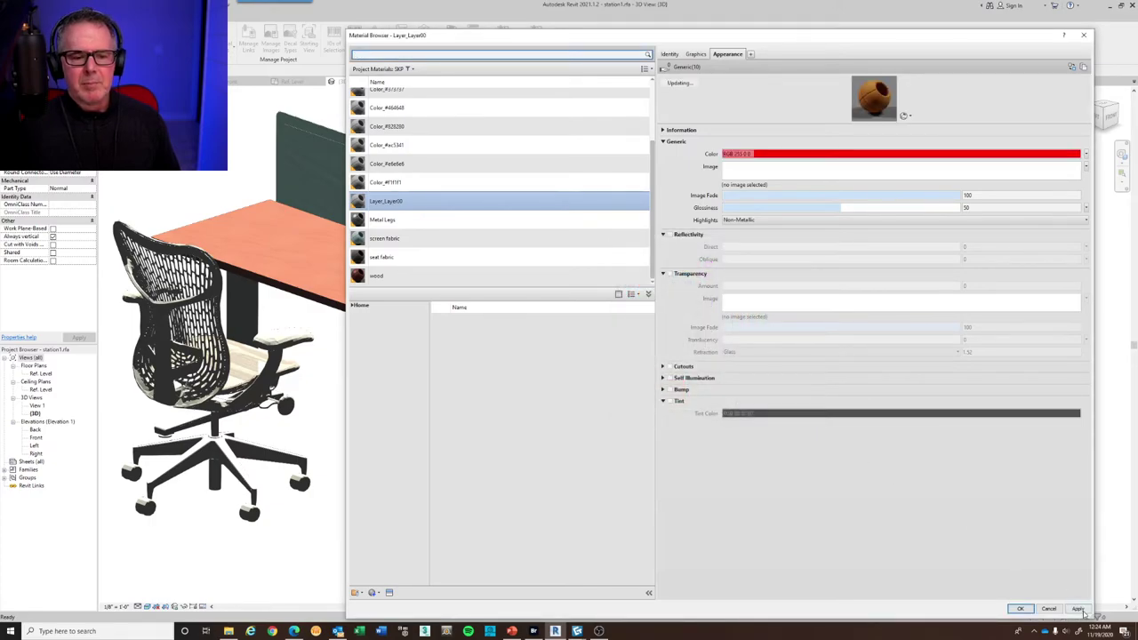
pyautogui.click(1079, 610)
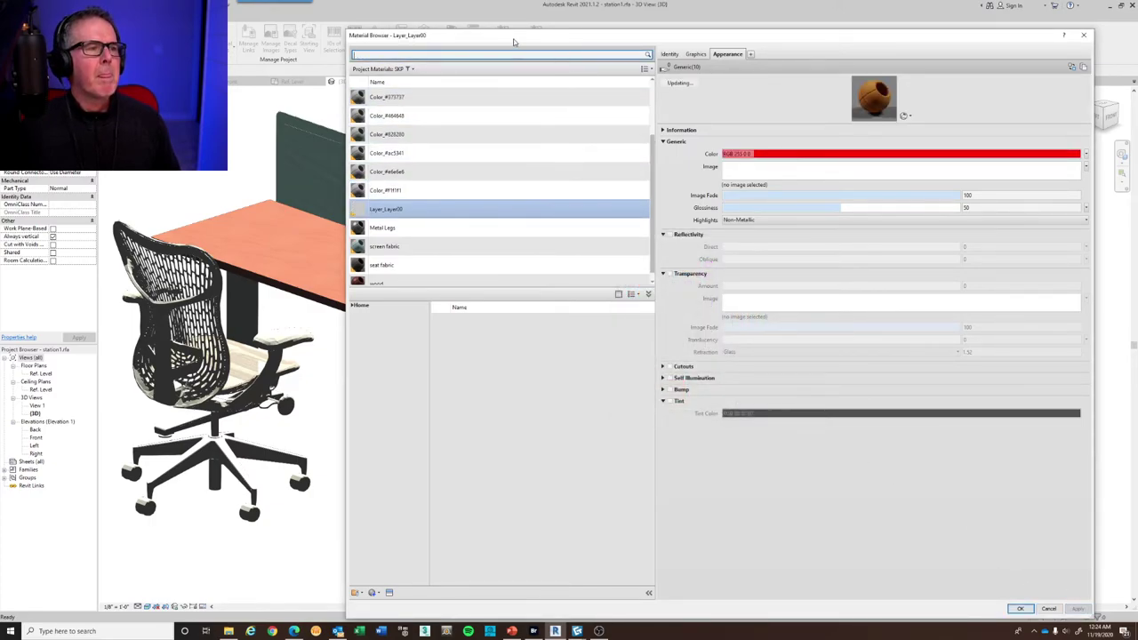
pyautogui.moveTo(513, 41)
pyautogui.mouseDown()
pyautogui.moveTo(981, 113)
pyautogui.moveTo(574, 81)
pyautogui.moveTo(512, 59)
pyautogui.mouseUp()
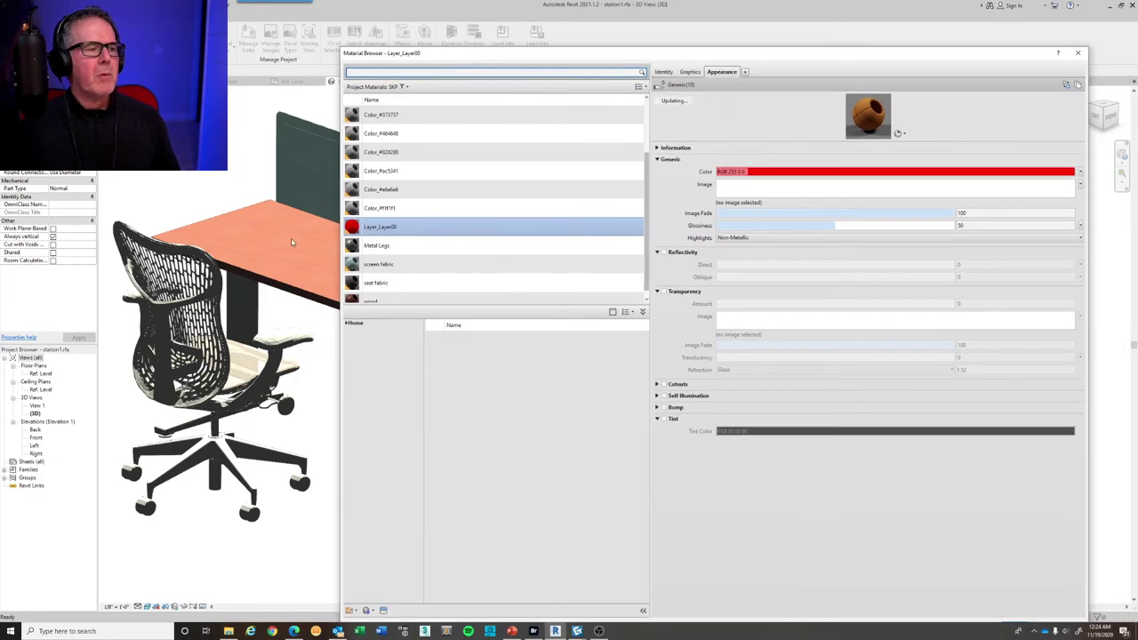
# Make Color_#f1f1f1 pure red, RGB 255 0 0, then move the browser to view the mug
pyautogui.click(405, 210)
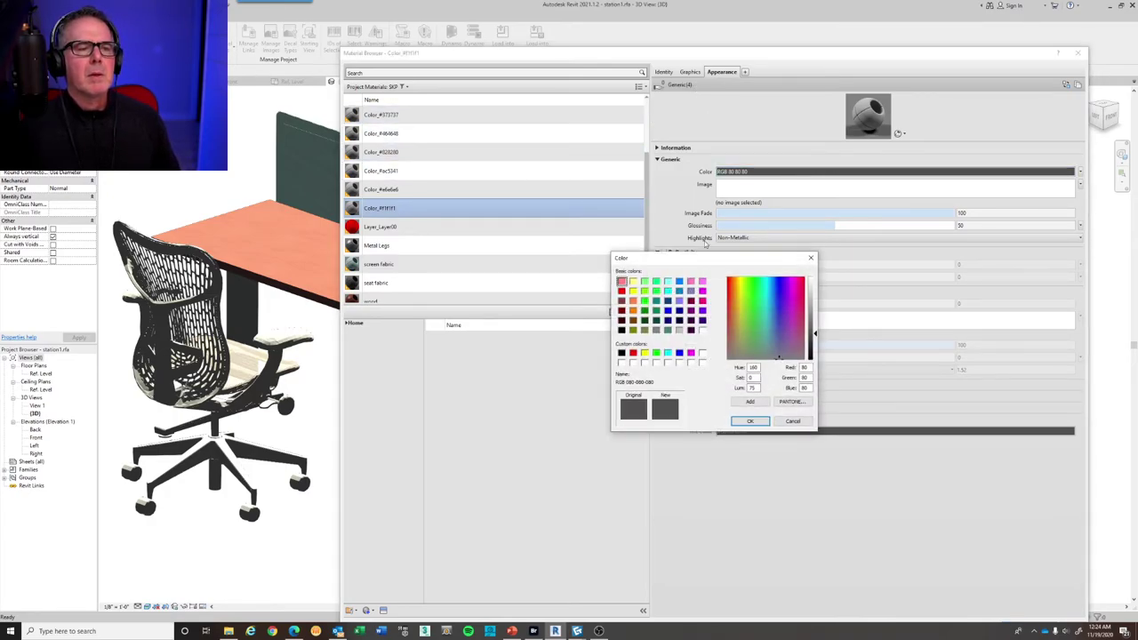
pyautogui.click(621, 291)
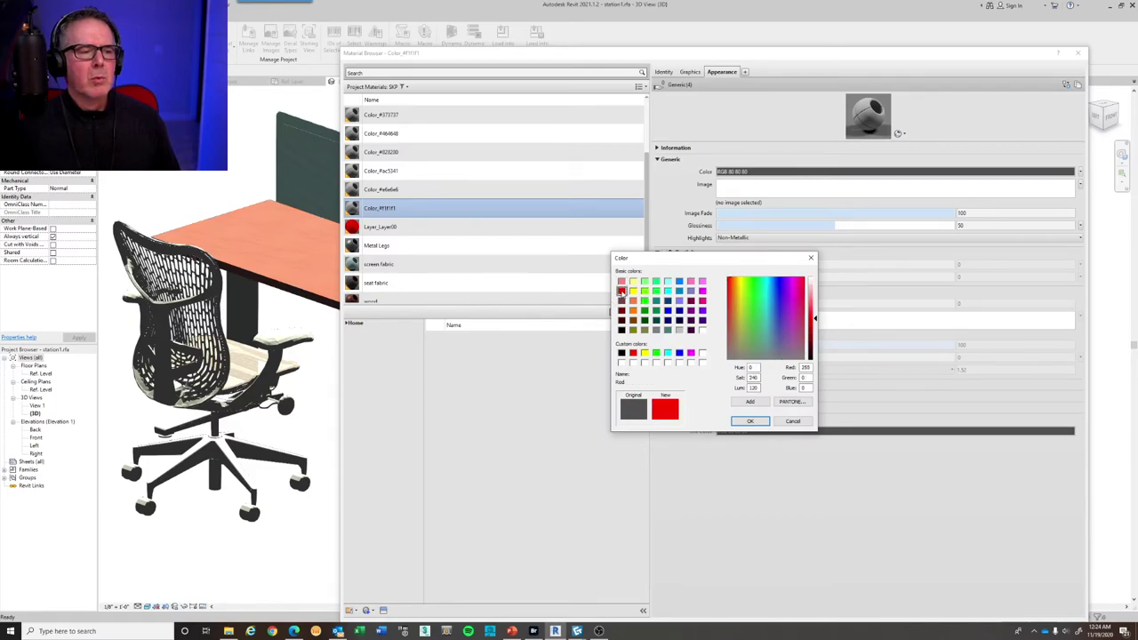
pyautogui.click(750, 421)
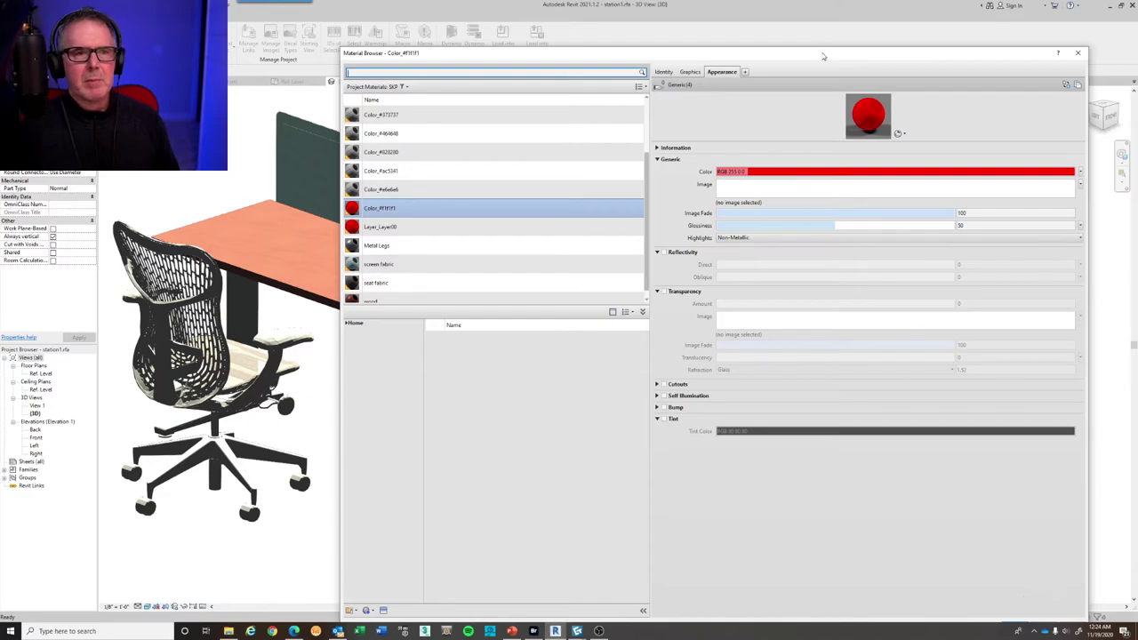
pyautogui.moveTo(824, 56); pyautogui.dragTo(836, 15)
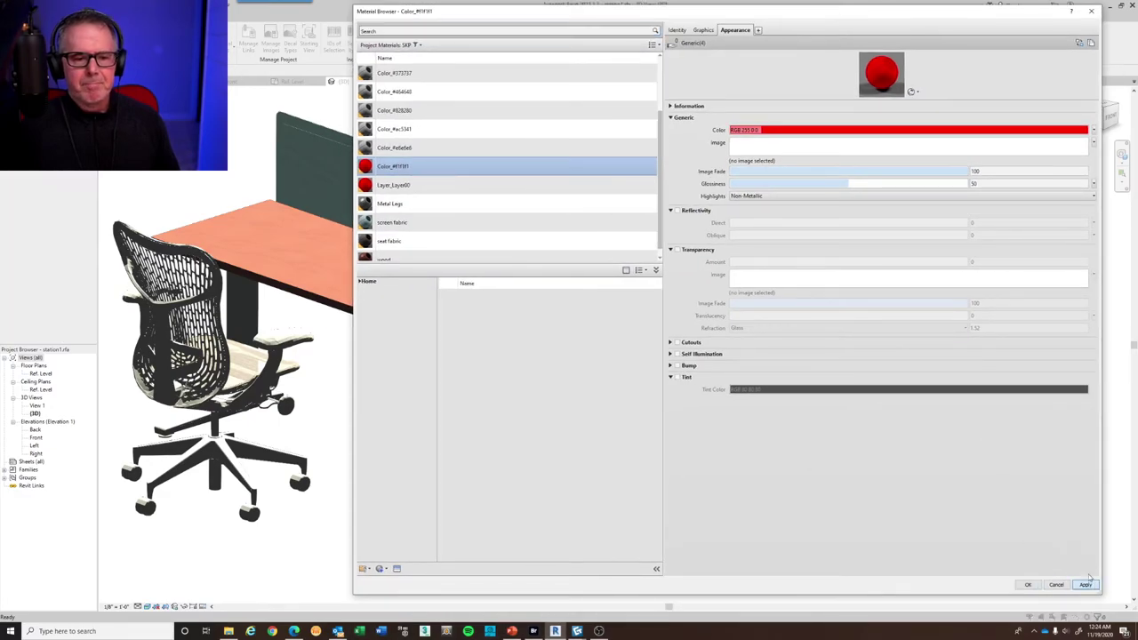
pyautogui.moveTo(478, 15); pyautogui.dragTo(627, 156)
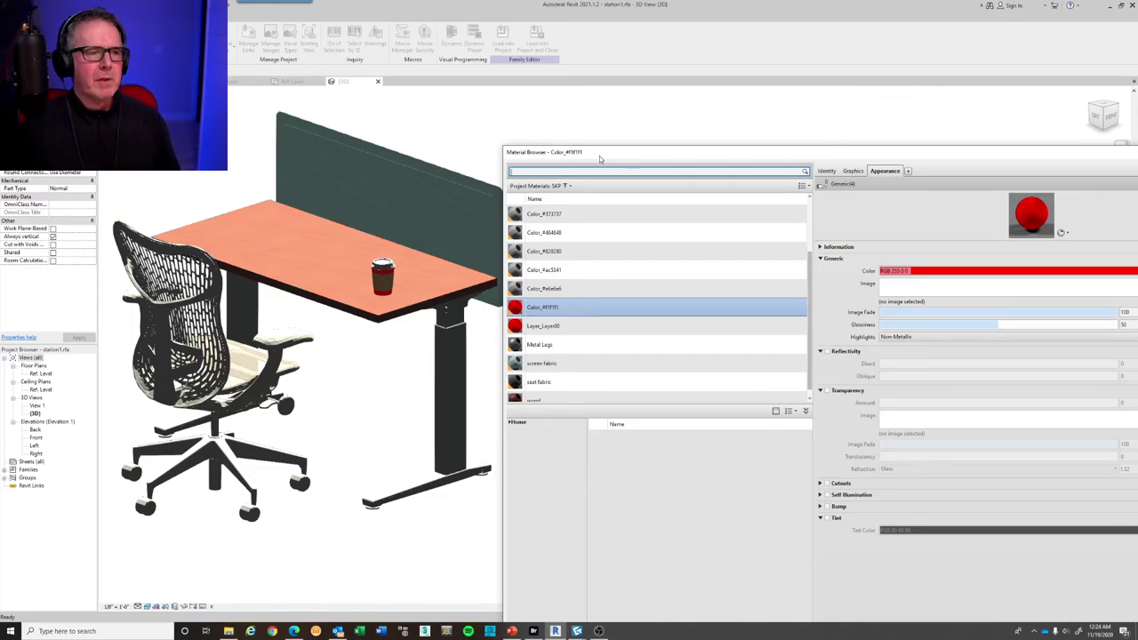
# Try white, grey and yellow shades, then settle Color_#f1f1f1 on beige RGB 214 206 182
pyautogui.moveTo(599, 156); pyautogui.dragTo(331, 47)
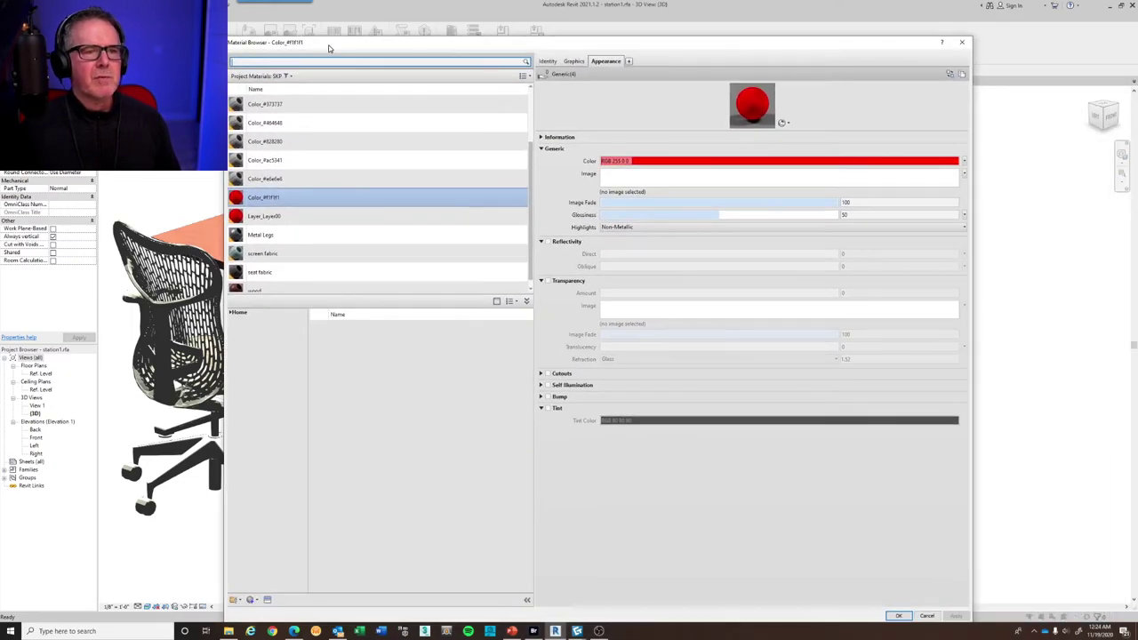
pyautogui.click(649, 161)
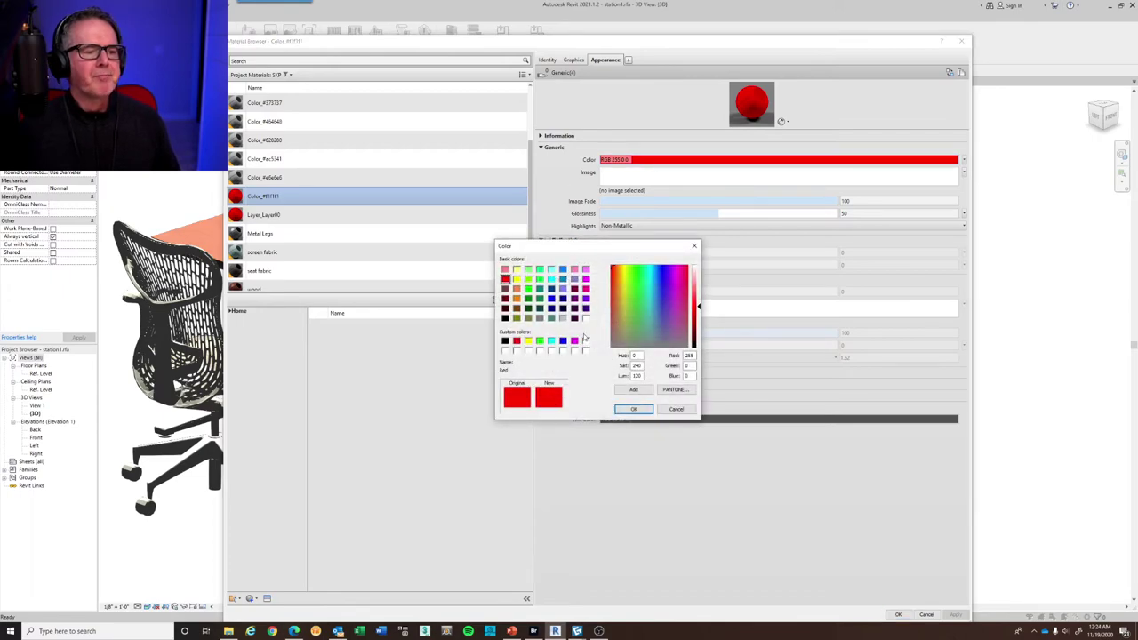
pyautogui.click(587, 318)
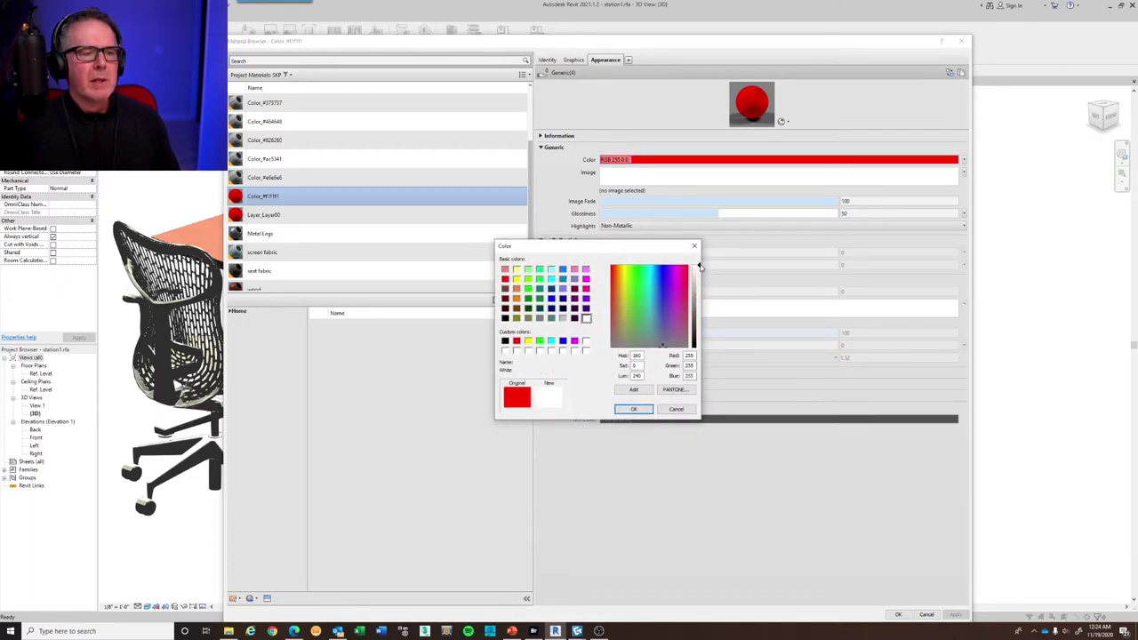
pyautogui.moveTo(699, 267); pyautogui.dragTo(700, 274)
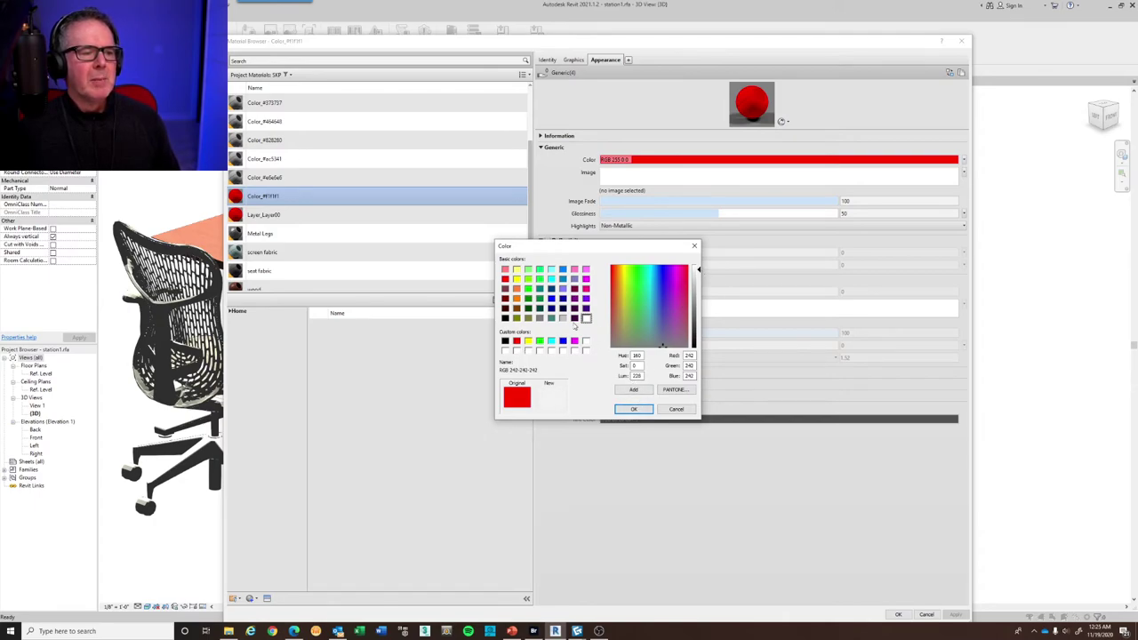
pyautogui.moveTo(659, 351); pyautogui.dragTo(632, 347)
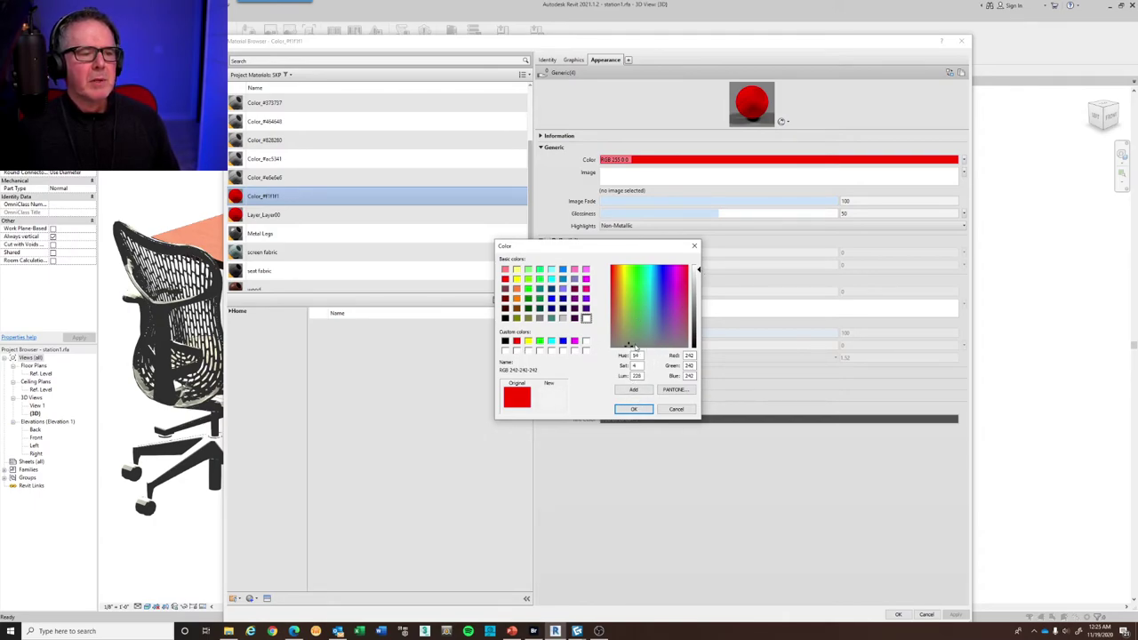
pyautogui.click(517, 280)
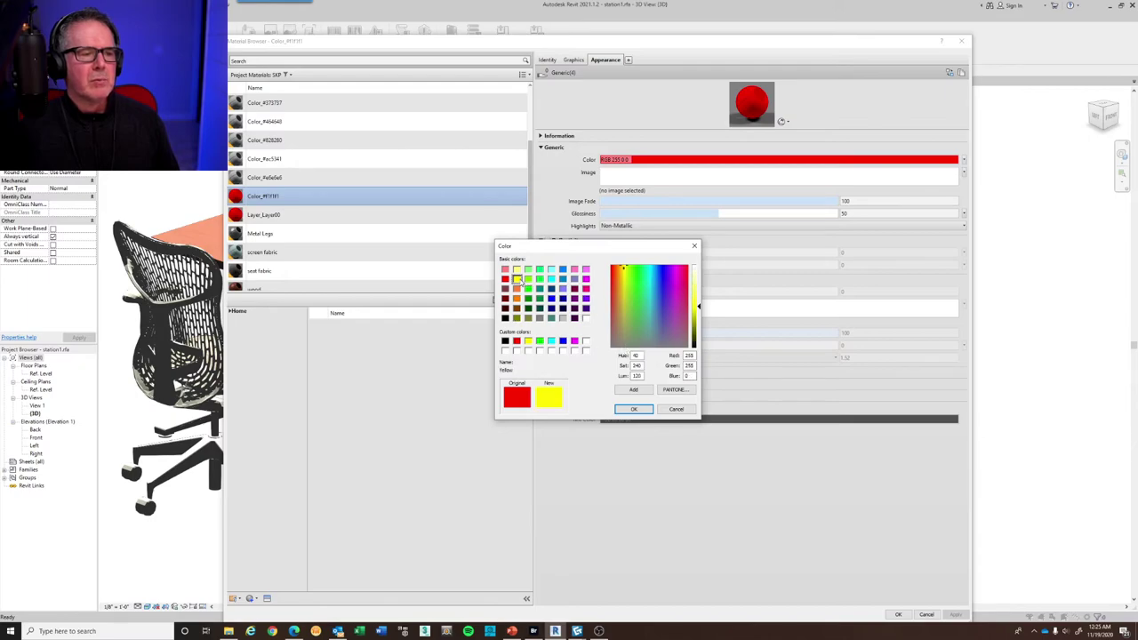
pyautogui.moveTo(624, 268); pyautogui.dragTo(621, 296)
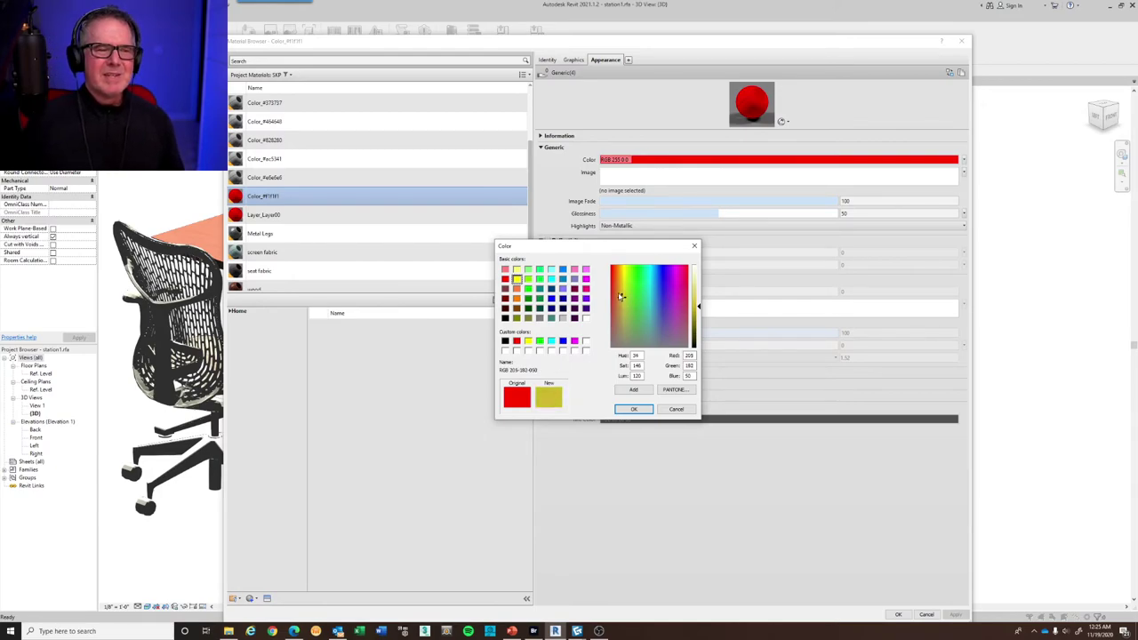
pyautogui.click(674, 390)
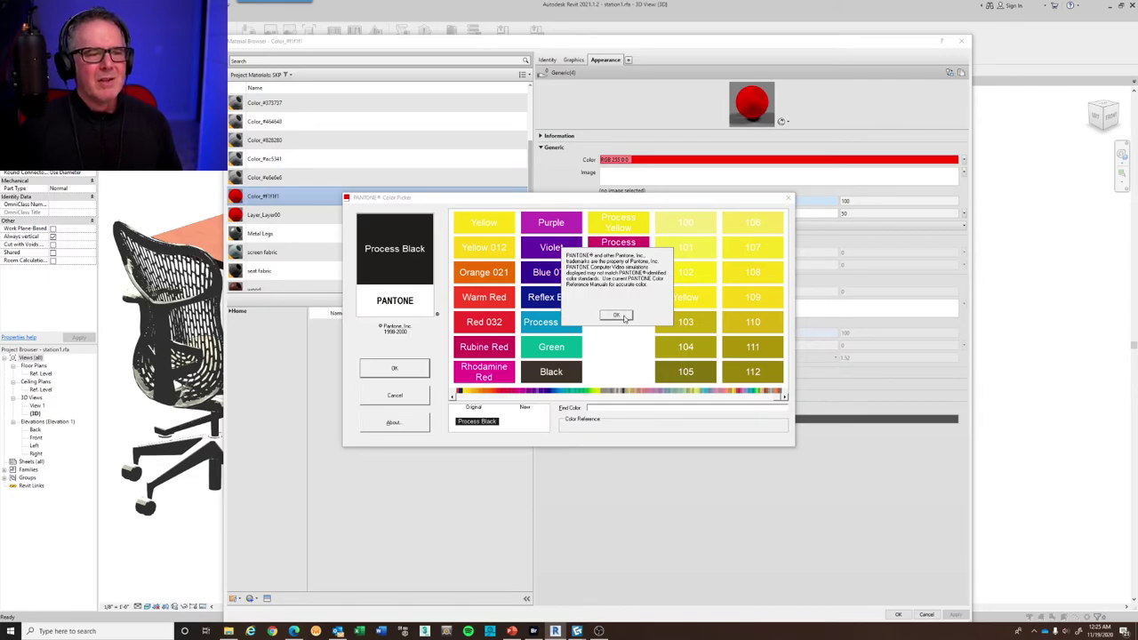
pyautogui.click(618, 316)
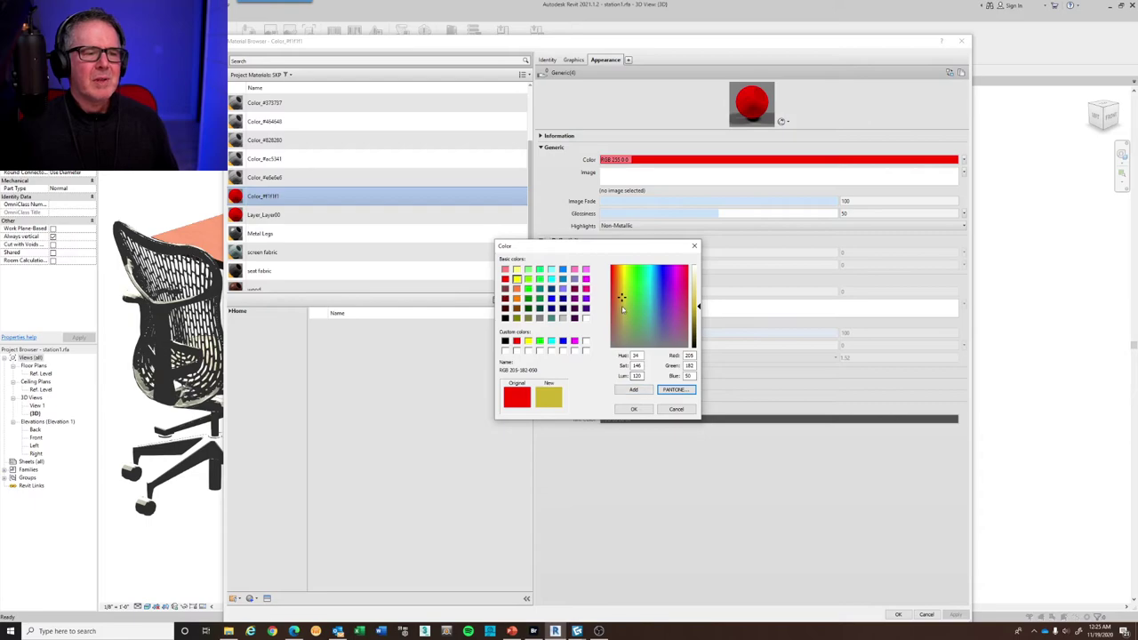
pyautogui.moveTo(623, 300); pyautogui.dragTo(623, 330)
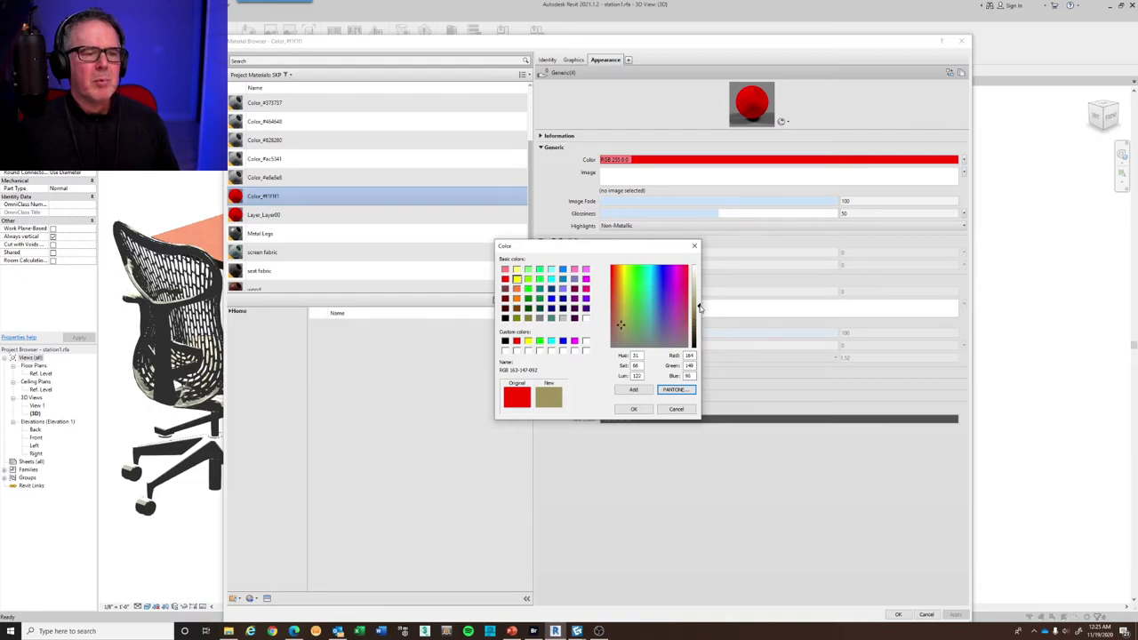
pyautogui.moveTo(700, 308); pyautogui.dragTo(700, 285)
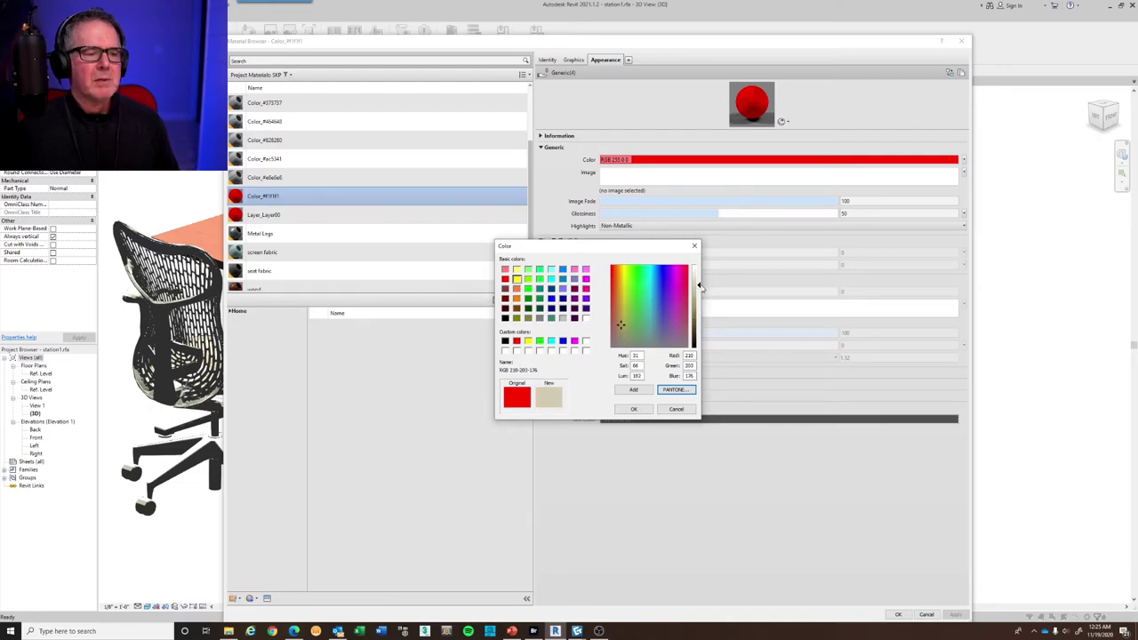
pyautogui.click(634, 409)
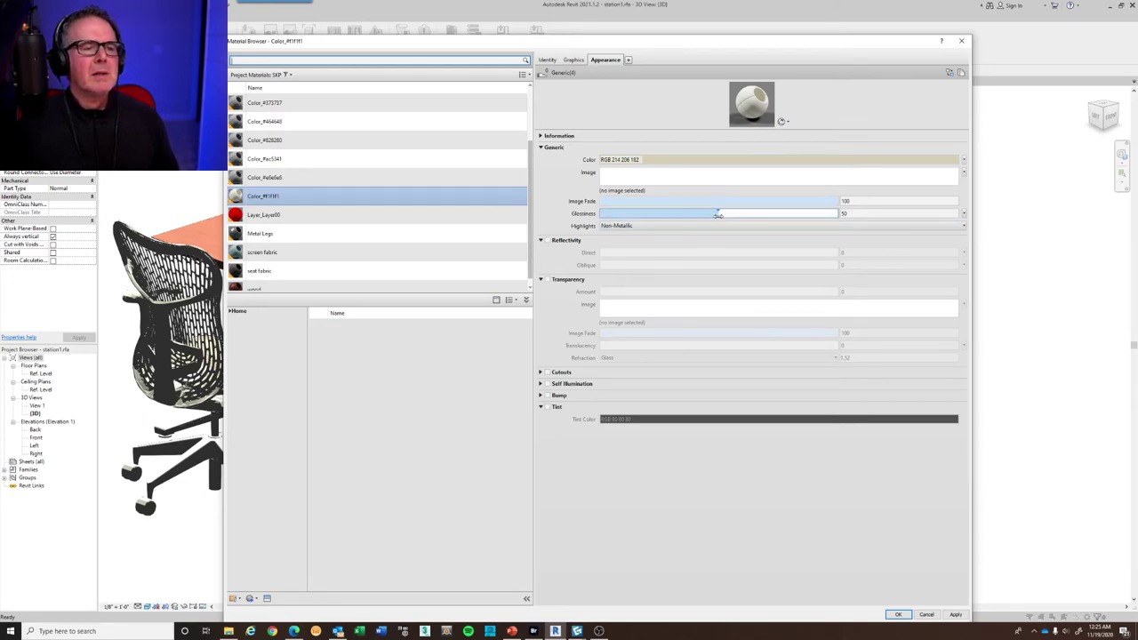
# Drop the Color_#f1f1f1 material's glossiness from 50 to 16 and rename it 'mug body'
pyautogui.moveTo(707, 214); pyautogui.dragTo(638, 213)
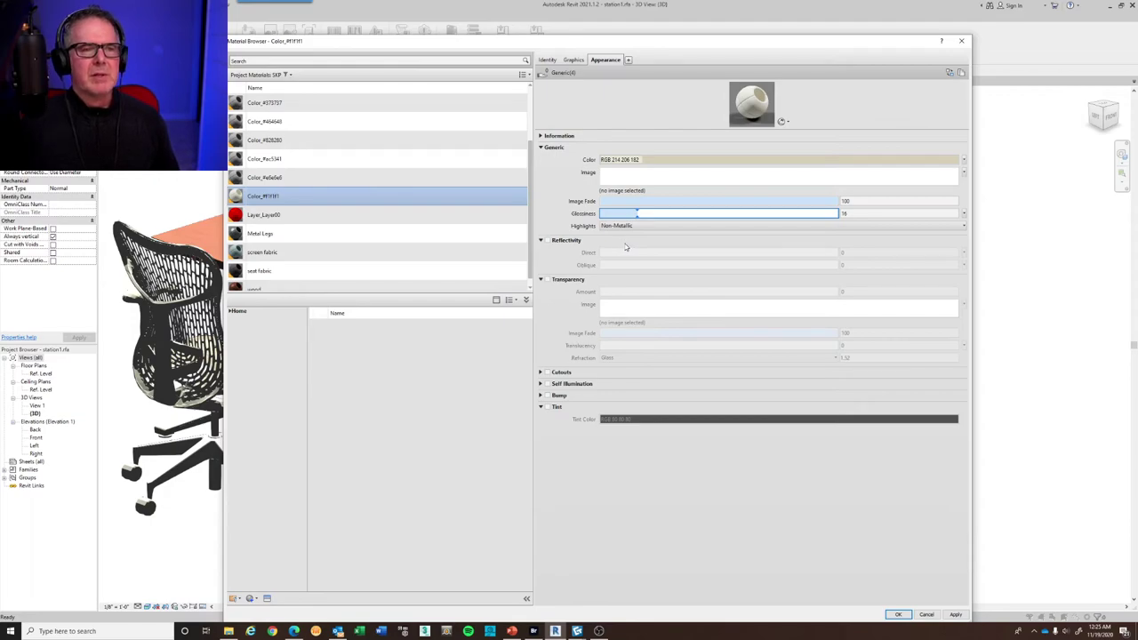
pyautogui.click(549, 61)
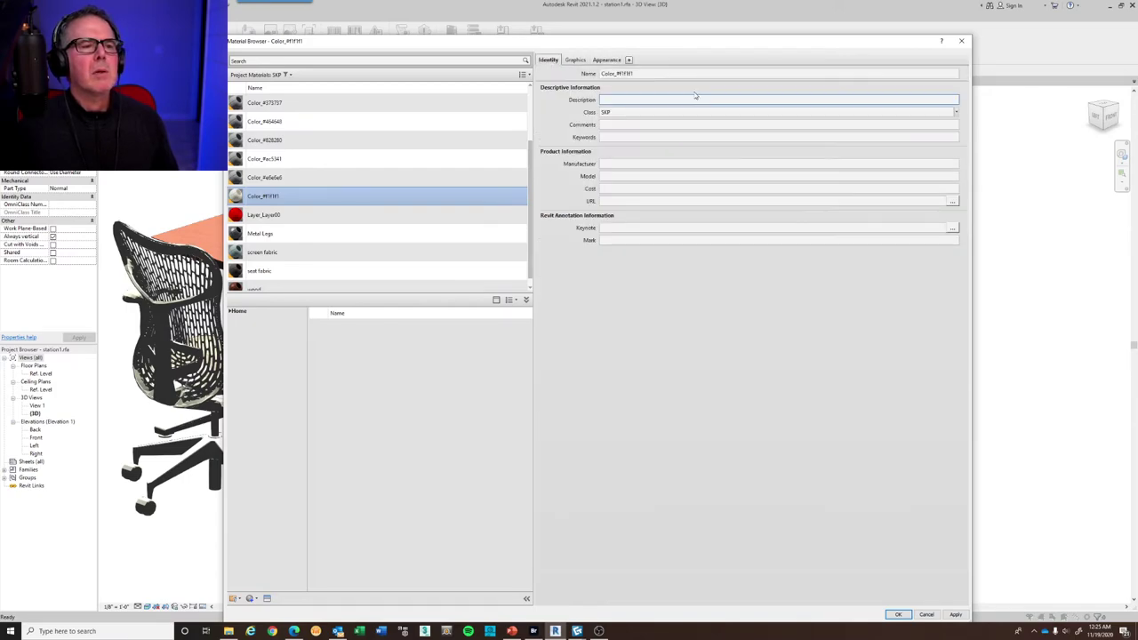
pyautogui.doubleClick(677, 75)
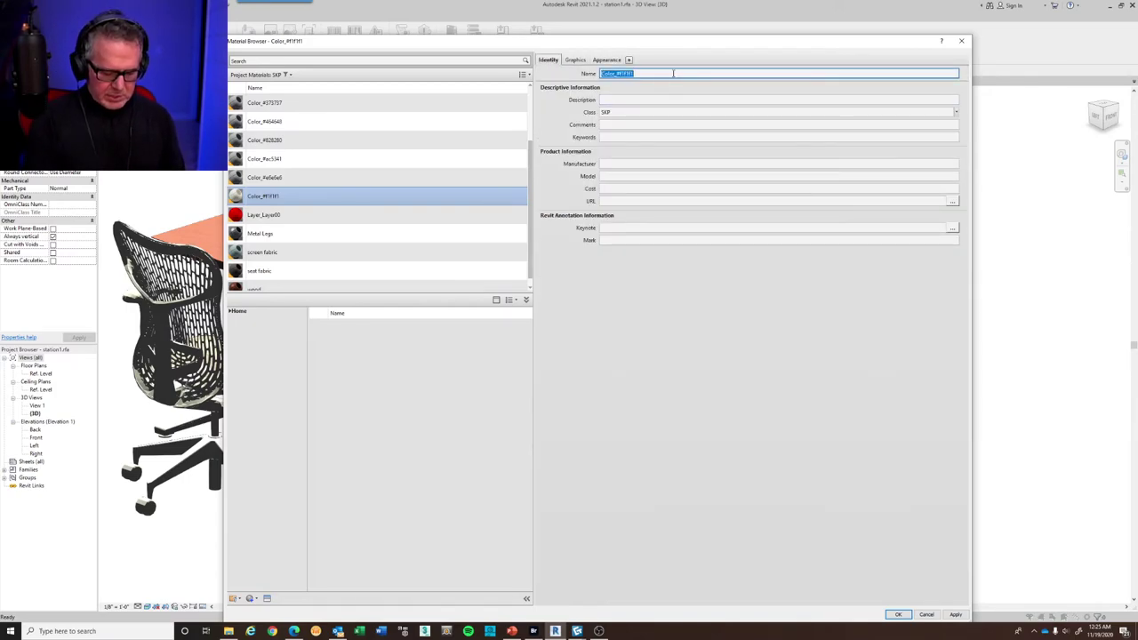
pyautogui.write('mug bl')
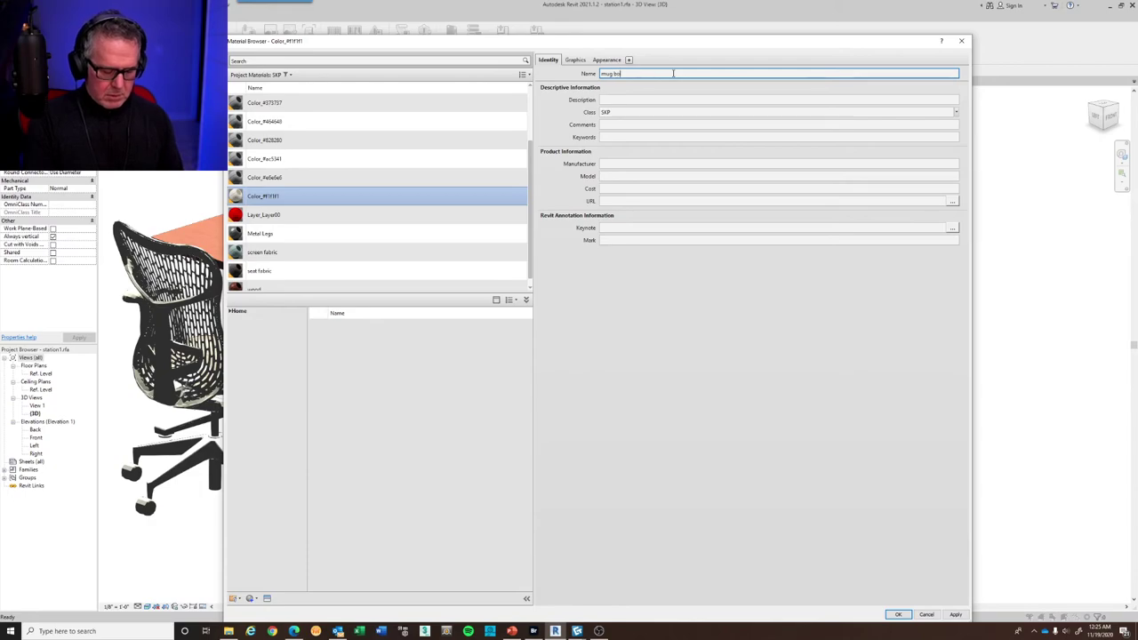
pyautogui.write('dy')
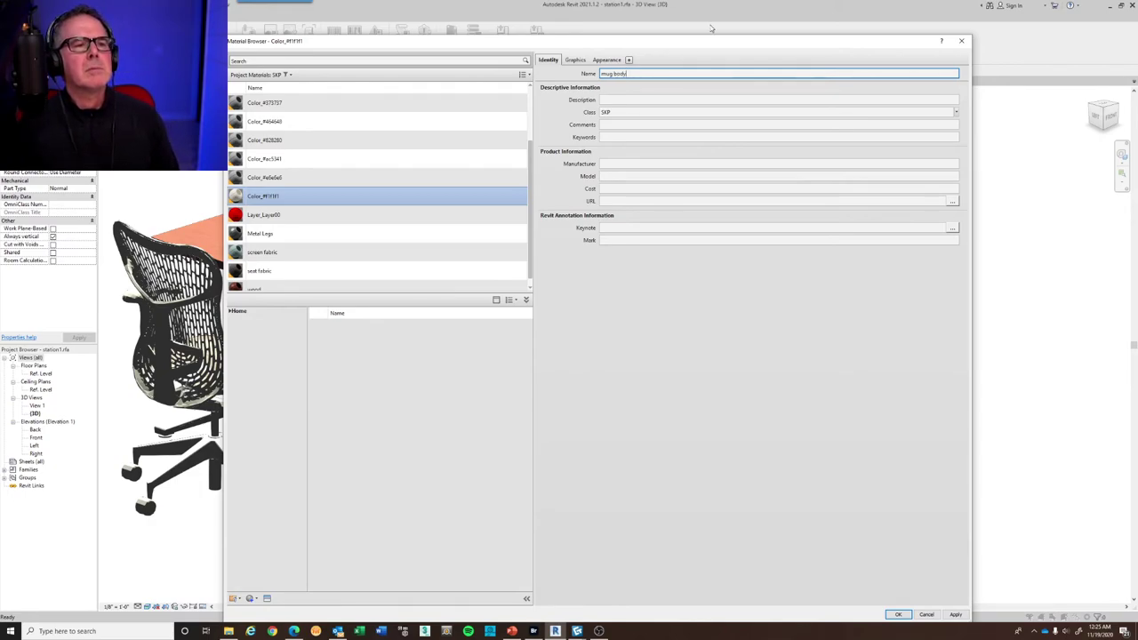
pyautogui.moveTo(707, 39); pyautogui.dragTo(755, 23)
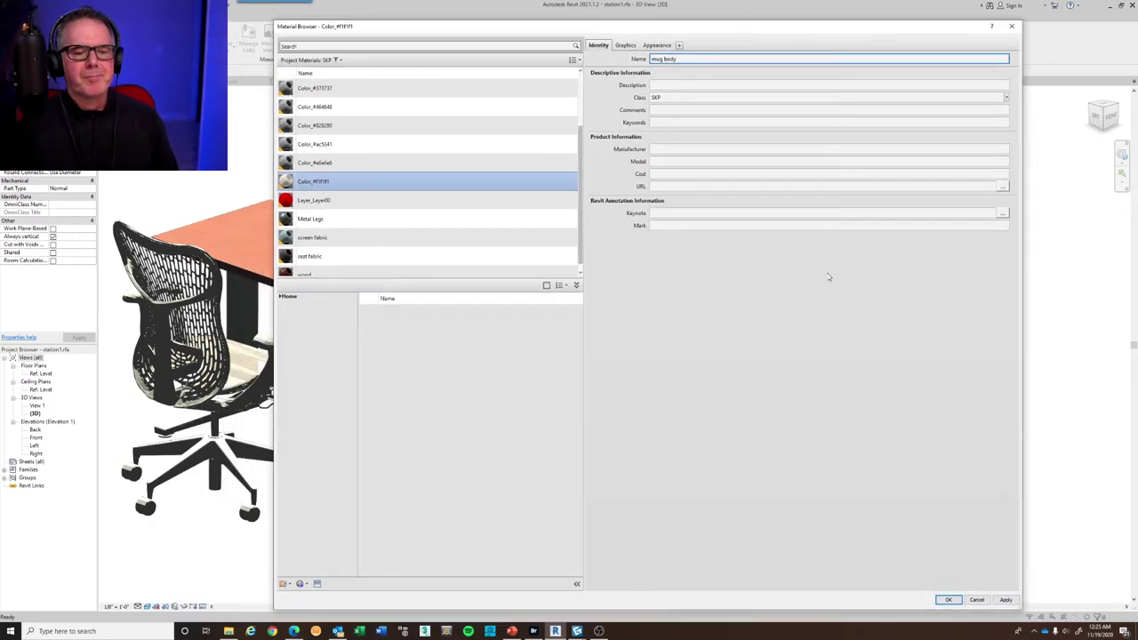
pyautogui.click(1006, 601)
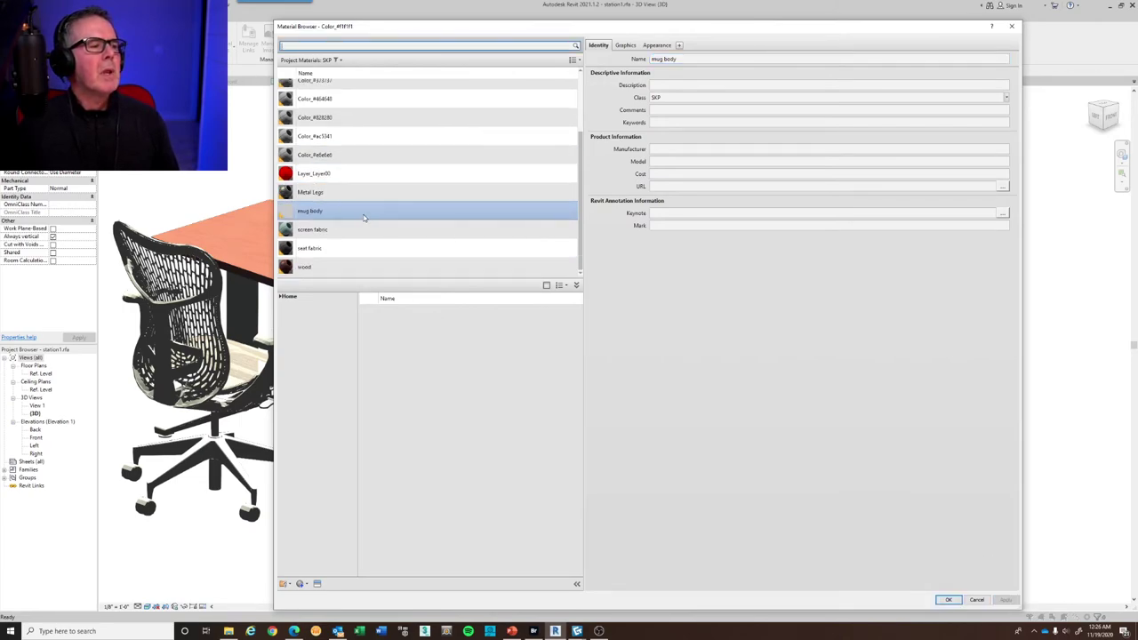
# Select the Color_#e6e6e6 material and show its appearance settings
pyautogui.click(342, 155)
pyautogui.scroll(1, 381, 83)
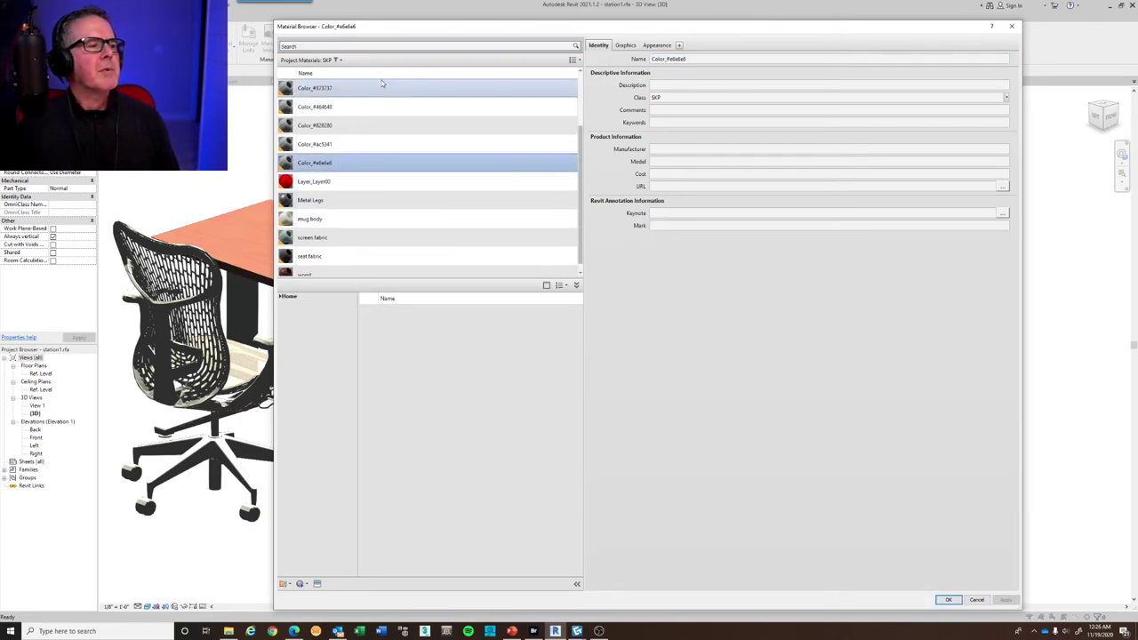
pyautogui.moveTo(392, 40); pyautogui.dragTo(464, 45)
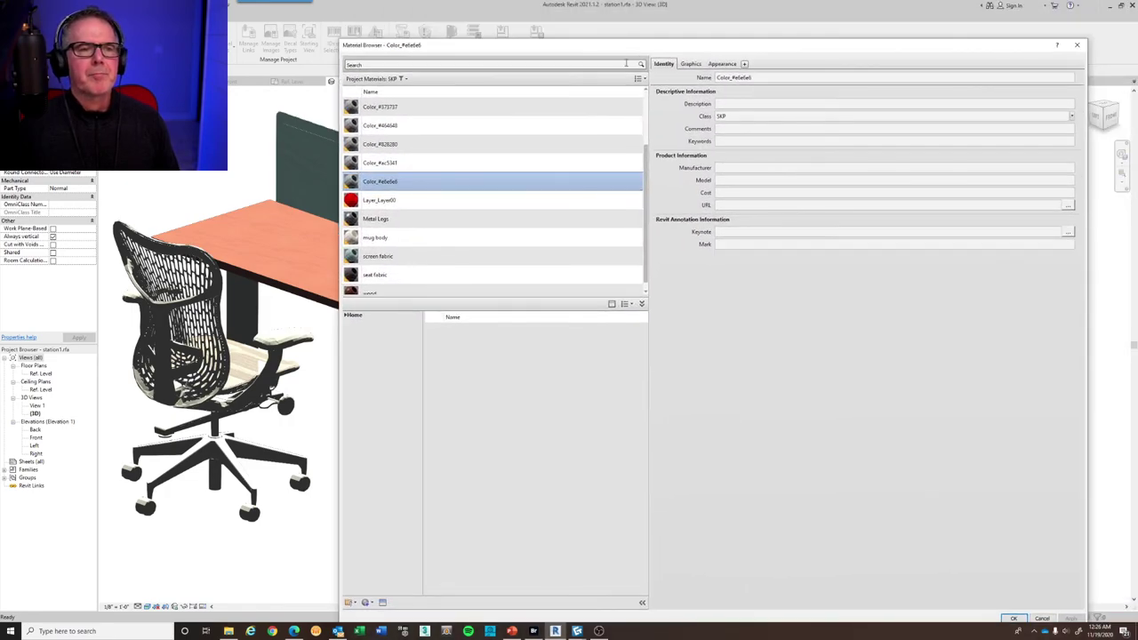
pyautogui.click(733, 66)
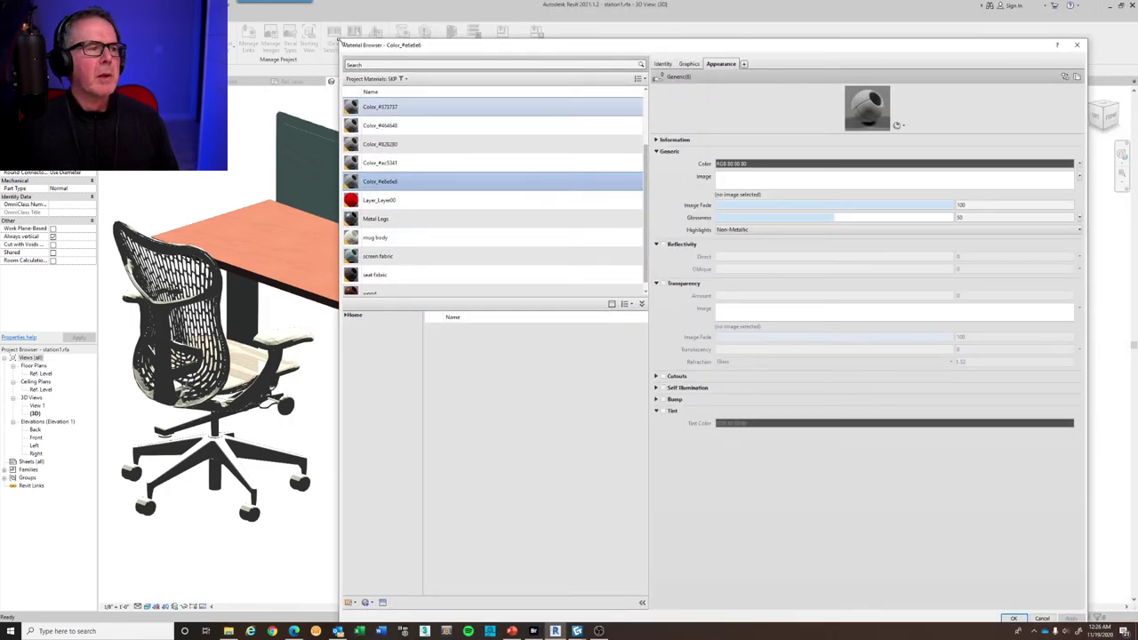
pyautogui.moveTo(338, 41); pyautogui.dragTo(528, 56)
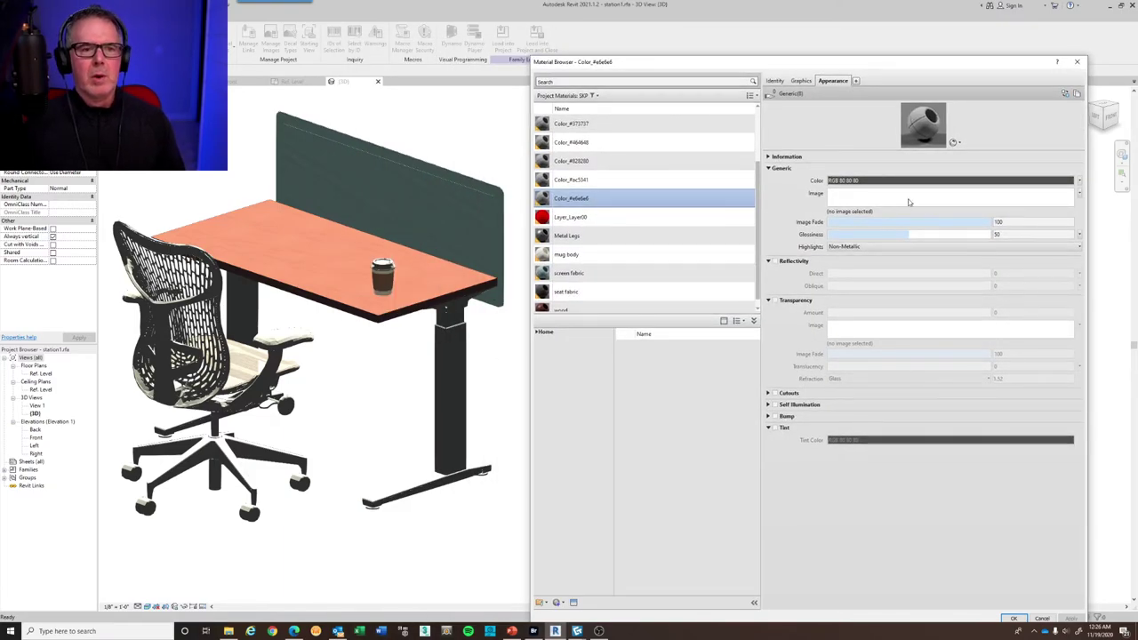
# Set its Generic colour to pure red (RGB 255 0 0) and apply it to the cup lid
pyautogui.click(886, 179)
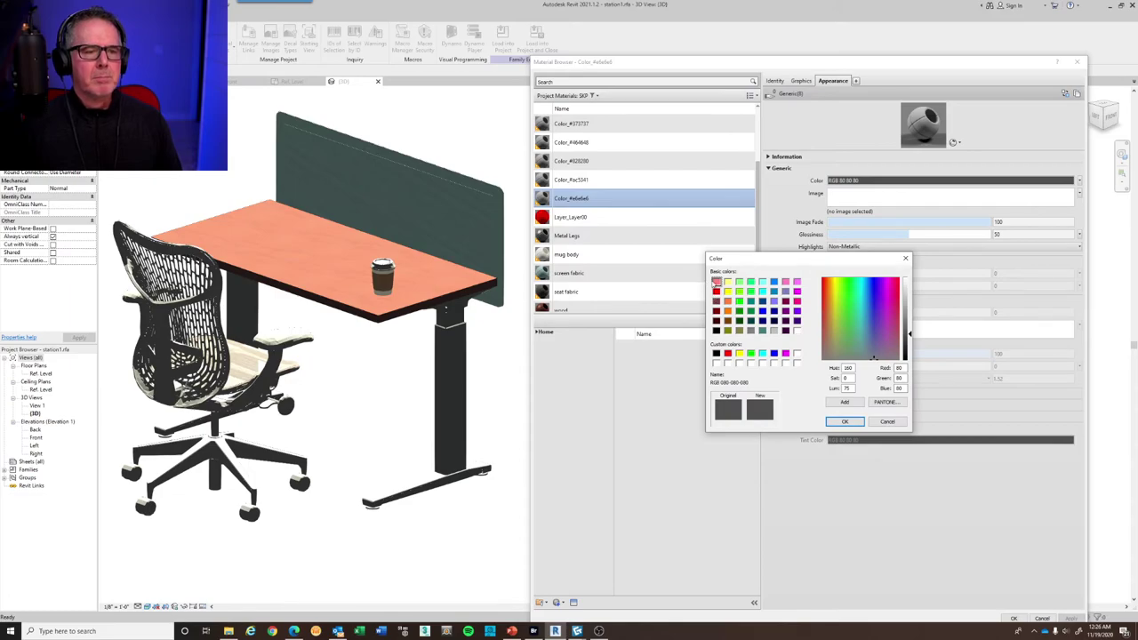
pyautogui.click(716, 291)
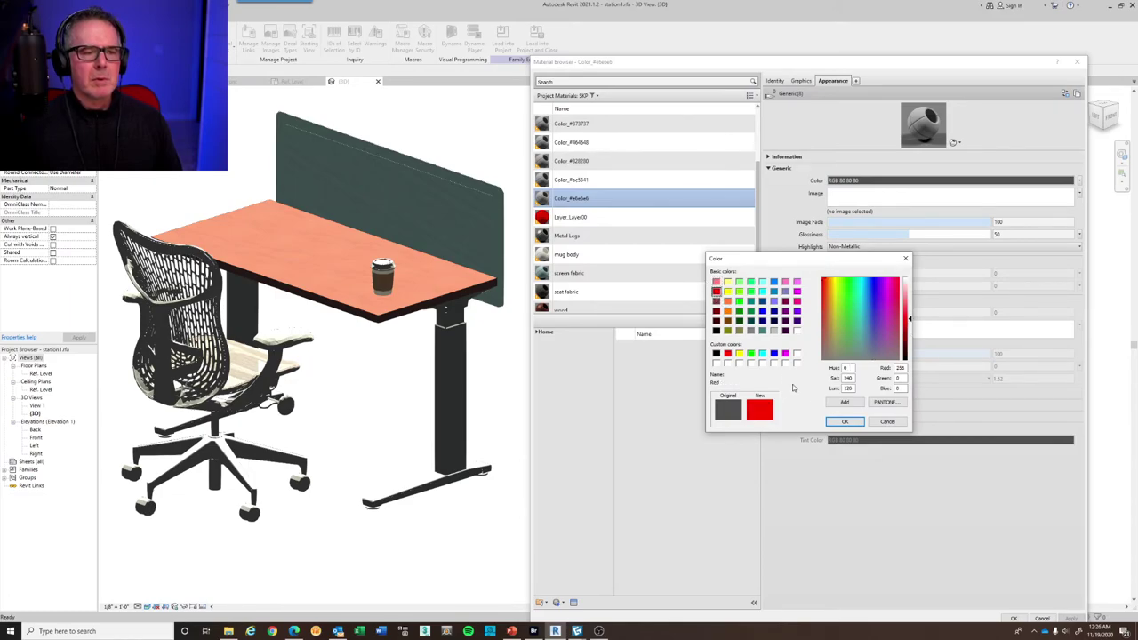
pyautogui.click(846, 422)
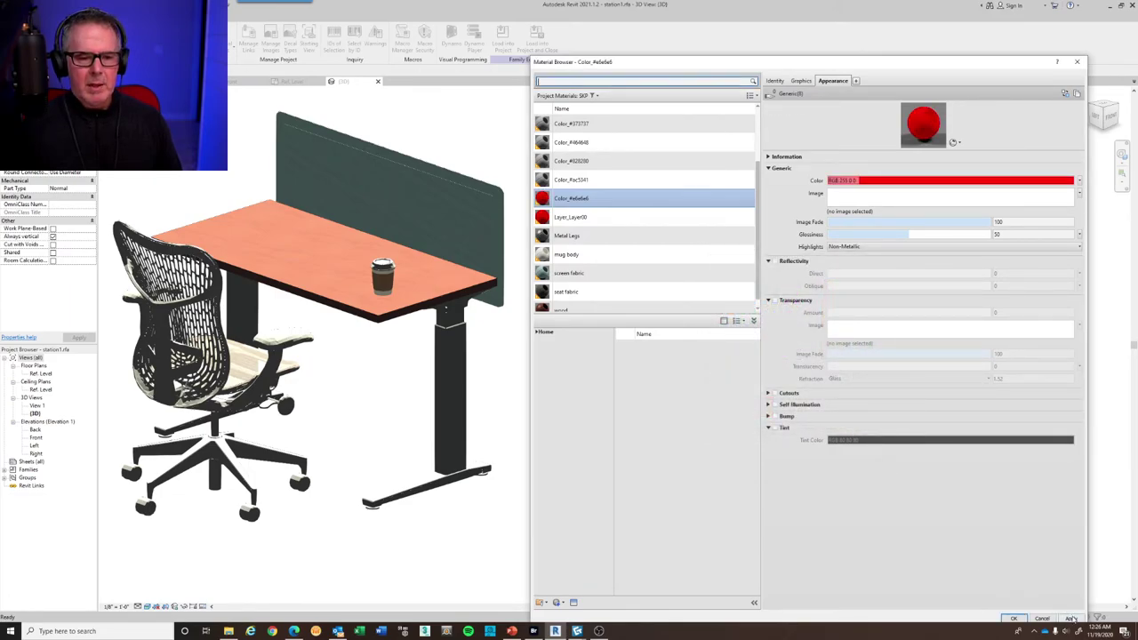
pyautogui.click(1072, 618)
pyautogui.moveTo(787, 59); pyautogui.dragTo(786, 89)
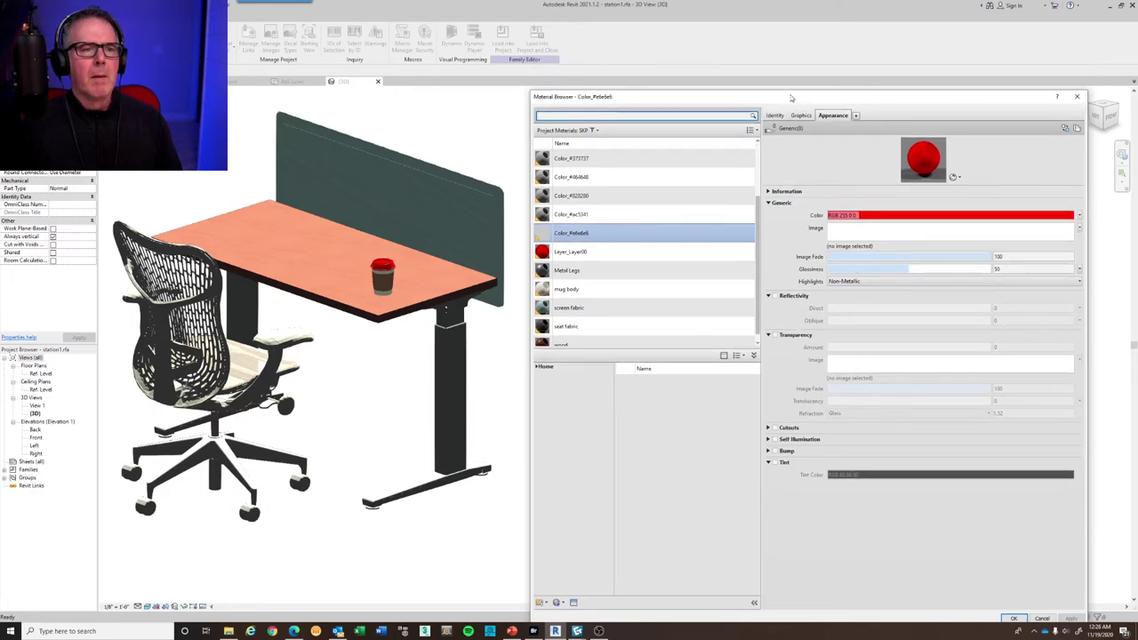
pyautogui.moveTo(712, 92); pyautogui.dragTo(712, 36)
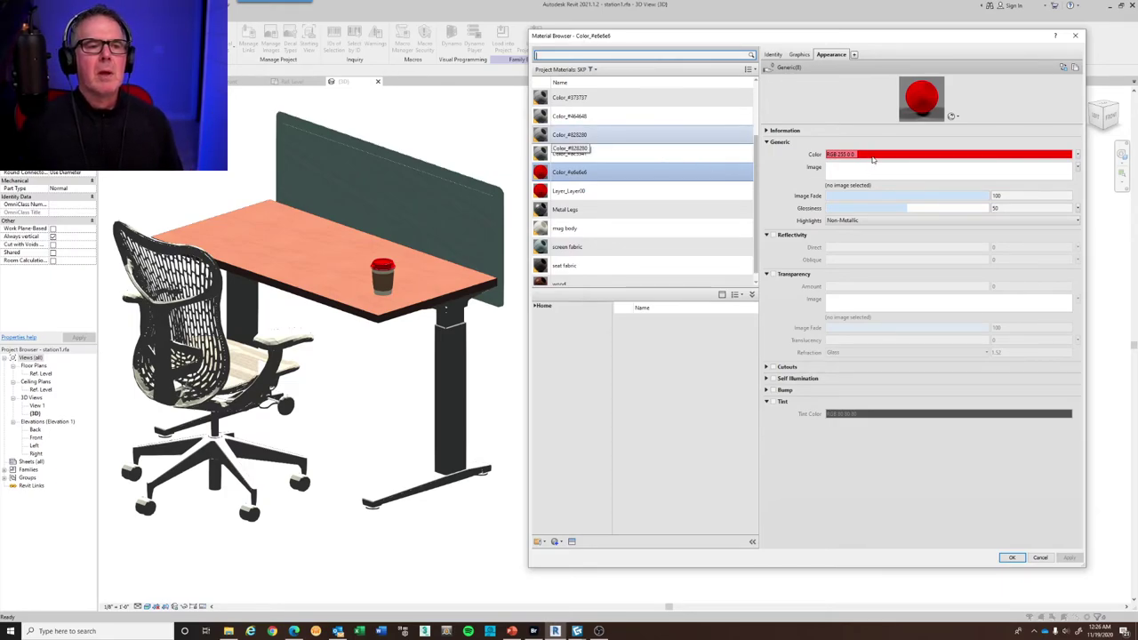
pyautogui.click(873, 155)
# Change the lid material's colour to white, enable Reflectivity, and apply it
pyautogui.click(796, 287)
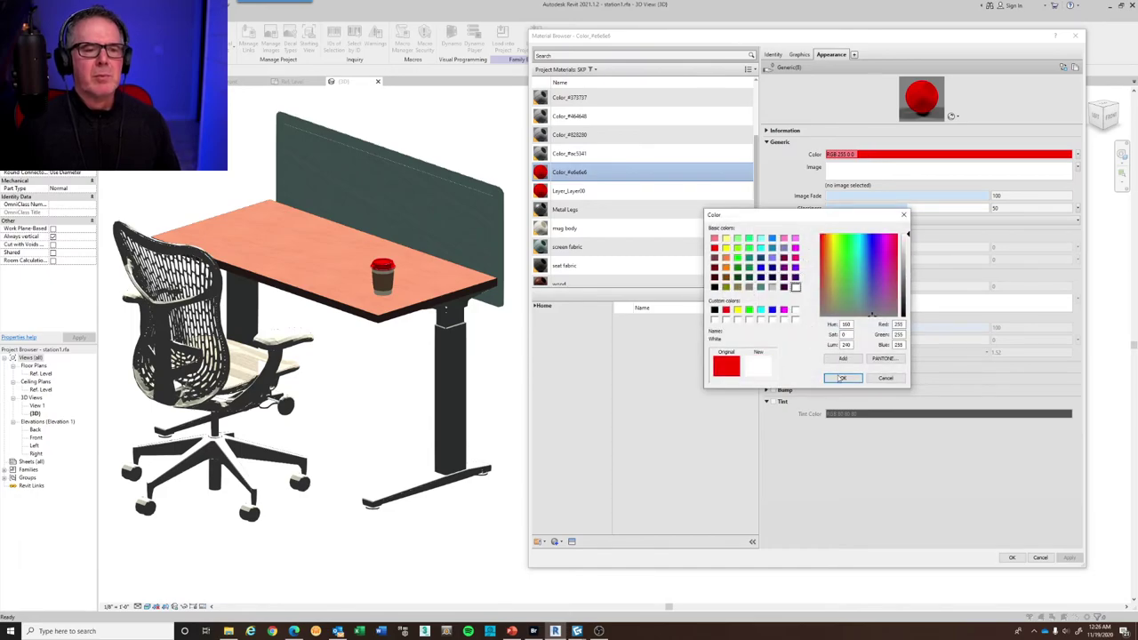
pyautogui.click(844, 378)
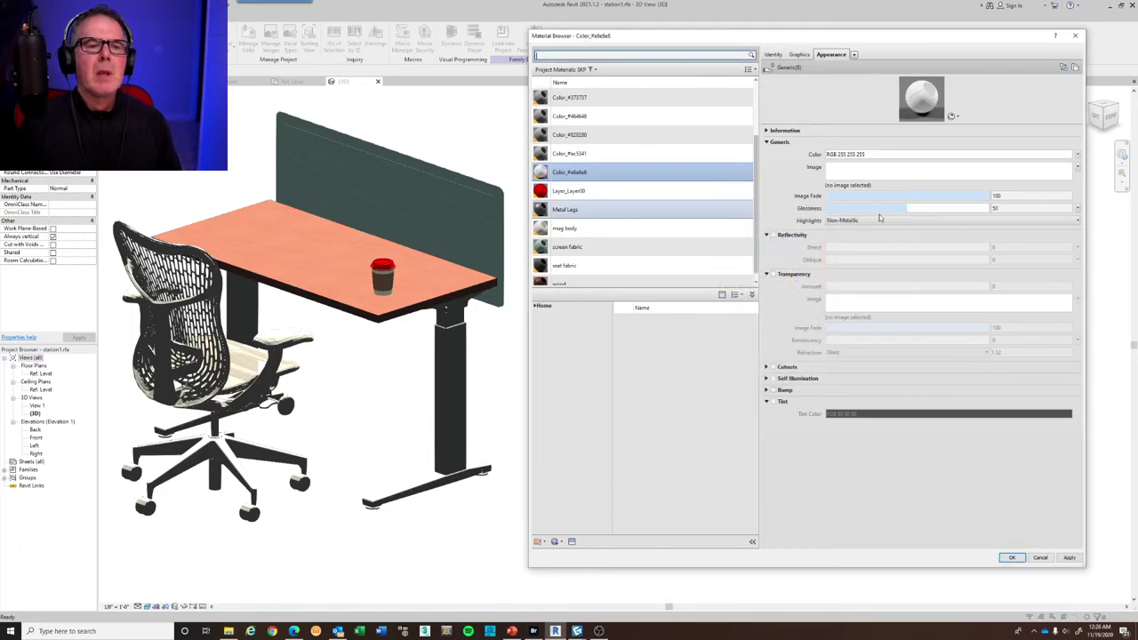
pyautogui.click(772, 234)
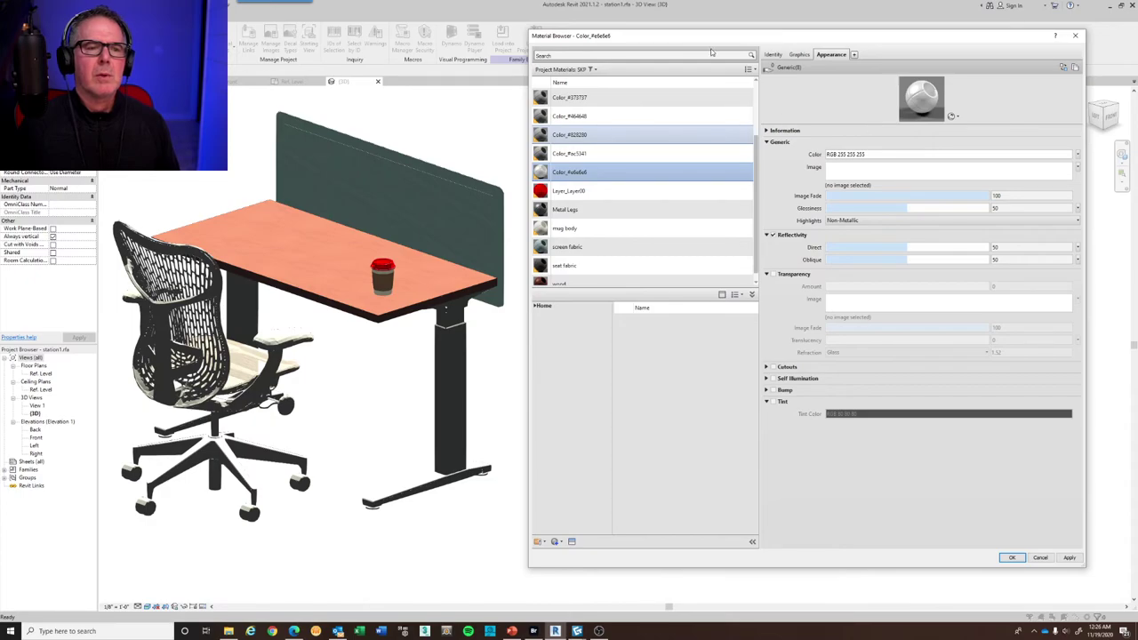
pyautogui.moveTo(752, 43); pyautogui.dragTo(742, 39)
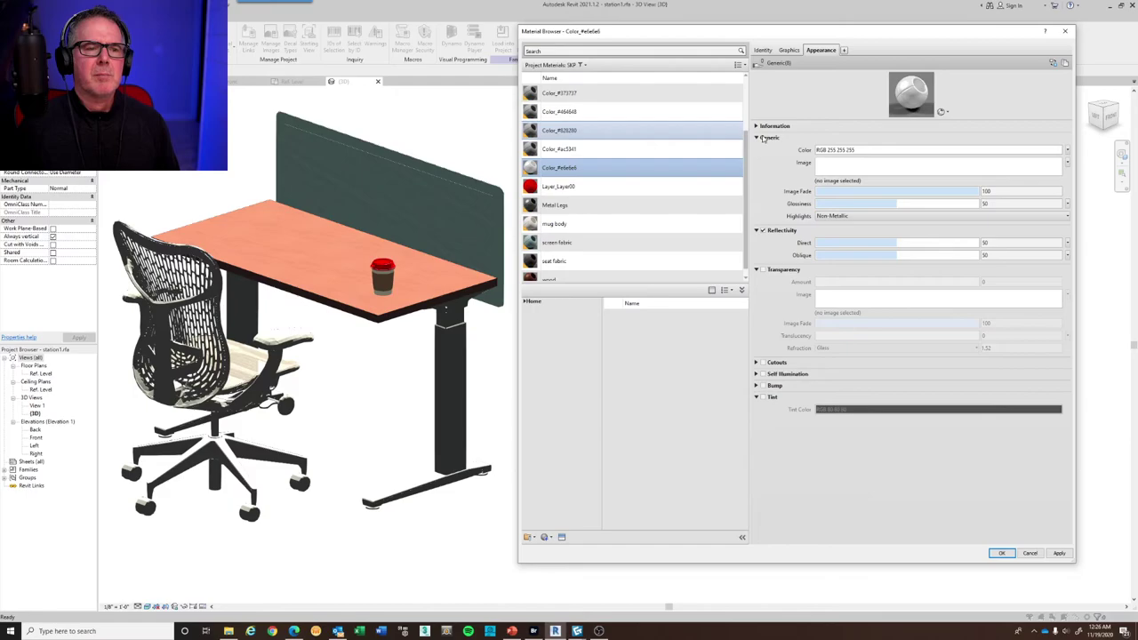
pyautogui.click(761, 138)
pyautogui.moveTo(517, 563); pyautogui.dragTo(495, 589)
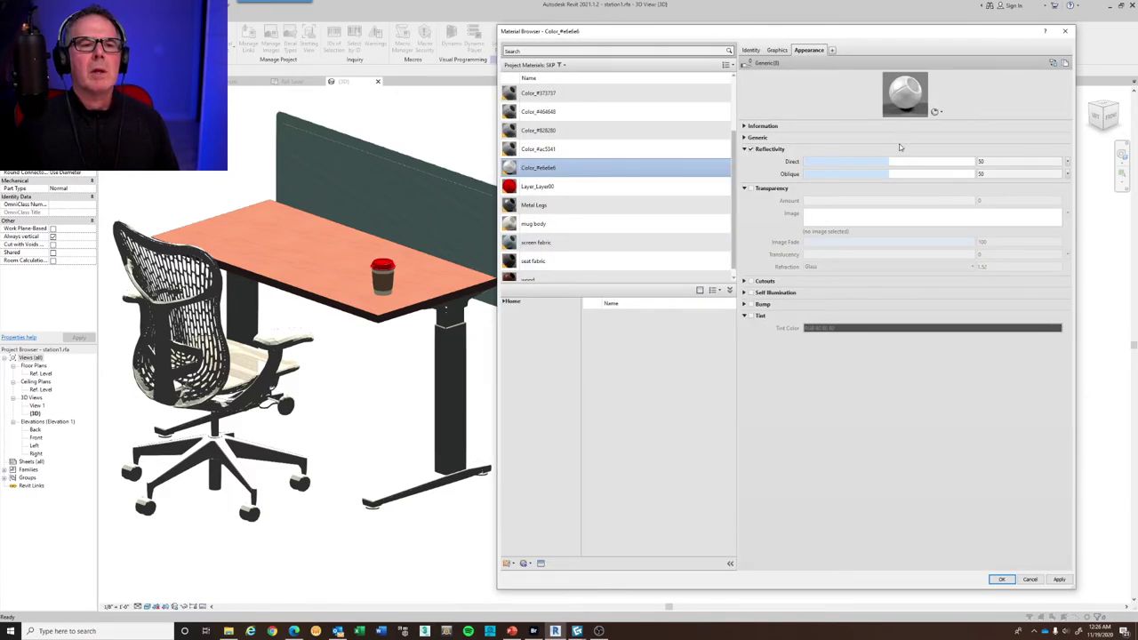
pyautogui.click(747, 128)
pyautogui.click(748, 126)
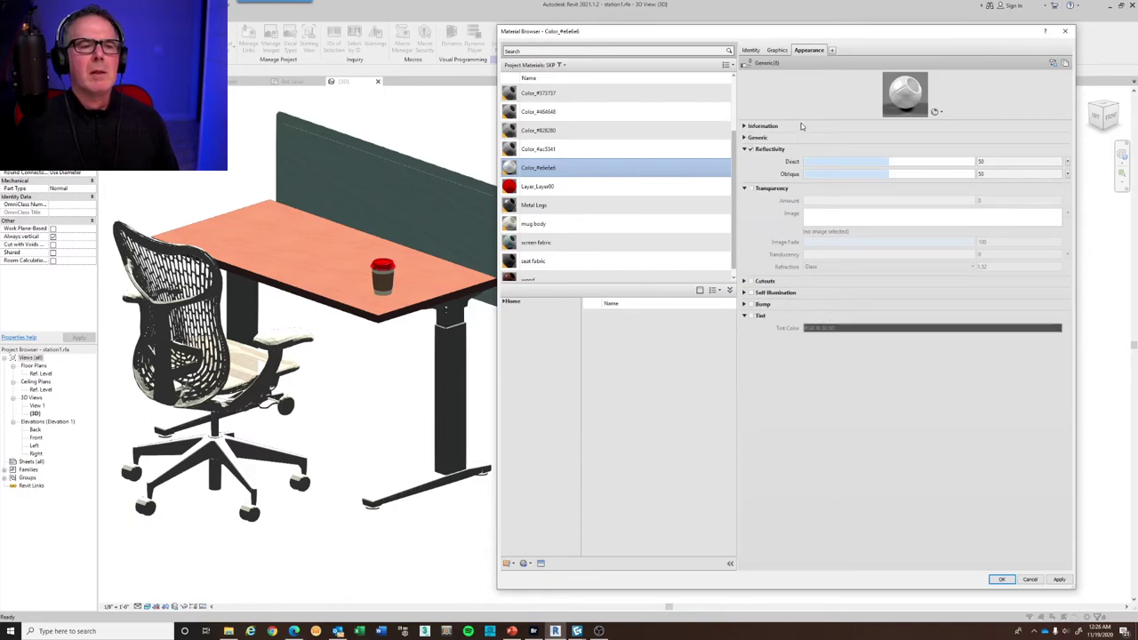
pyautogui.moveTo(911, 123); pyautogui.dragTo(820, 240)
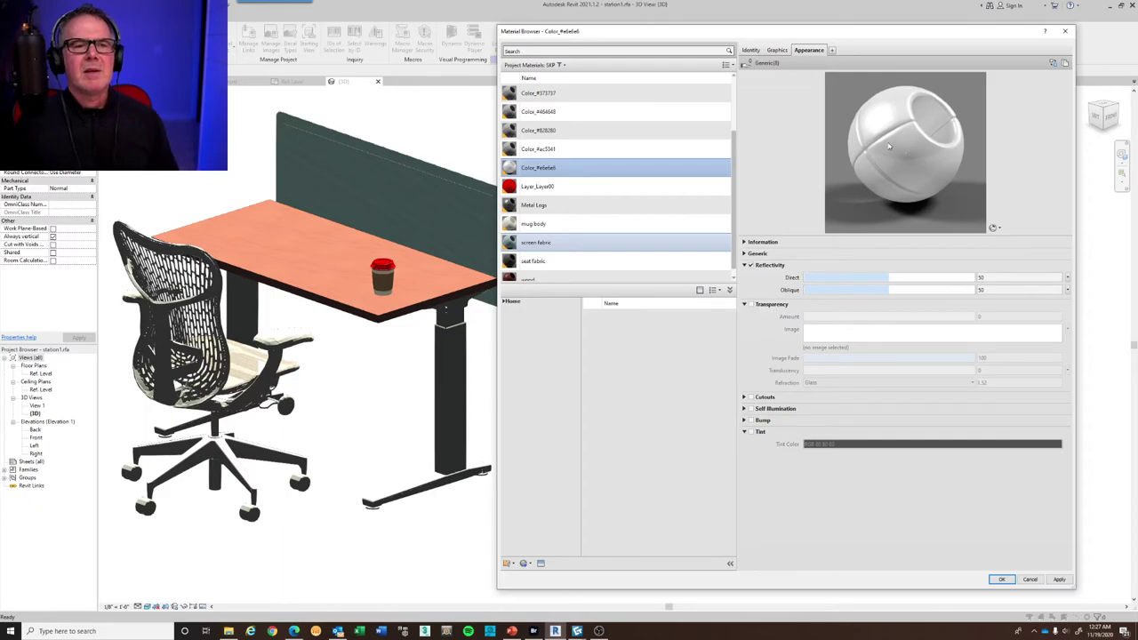
pyautogui.click(1059, 579)
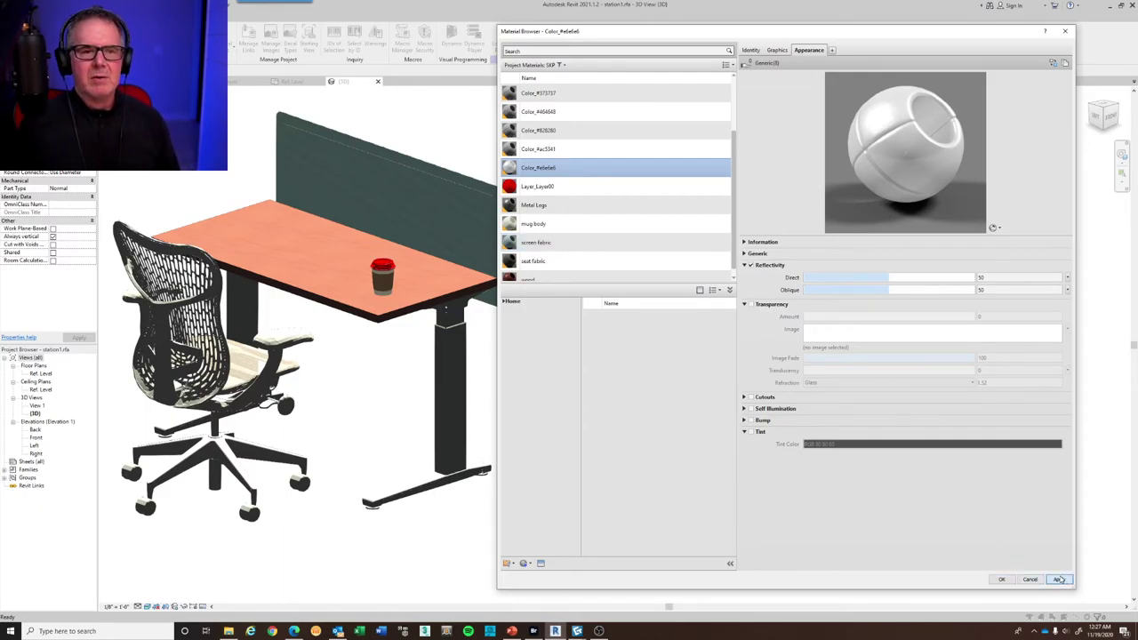
# Rename the lid material to 'mug top' on the Identity tab
pyautogui.click(751, 51)
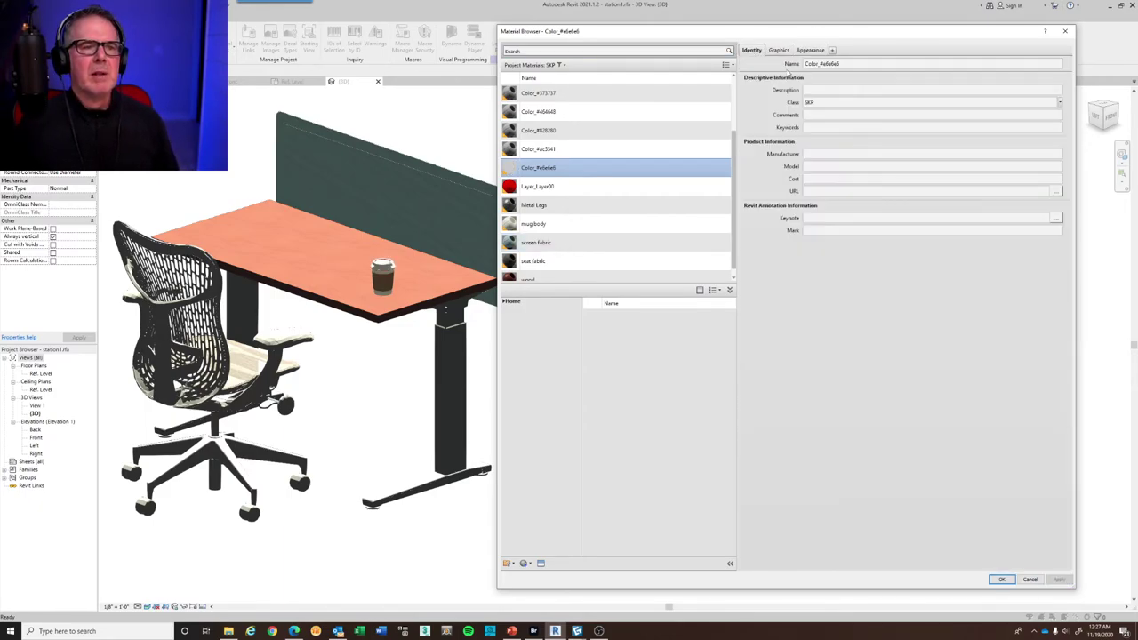
pyautogui.doubleClick(850, 65)
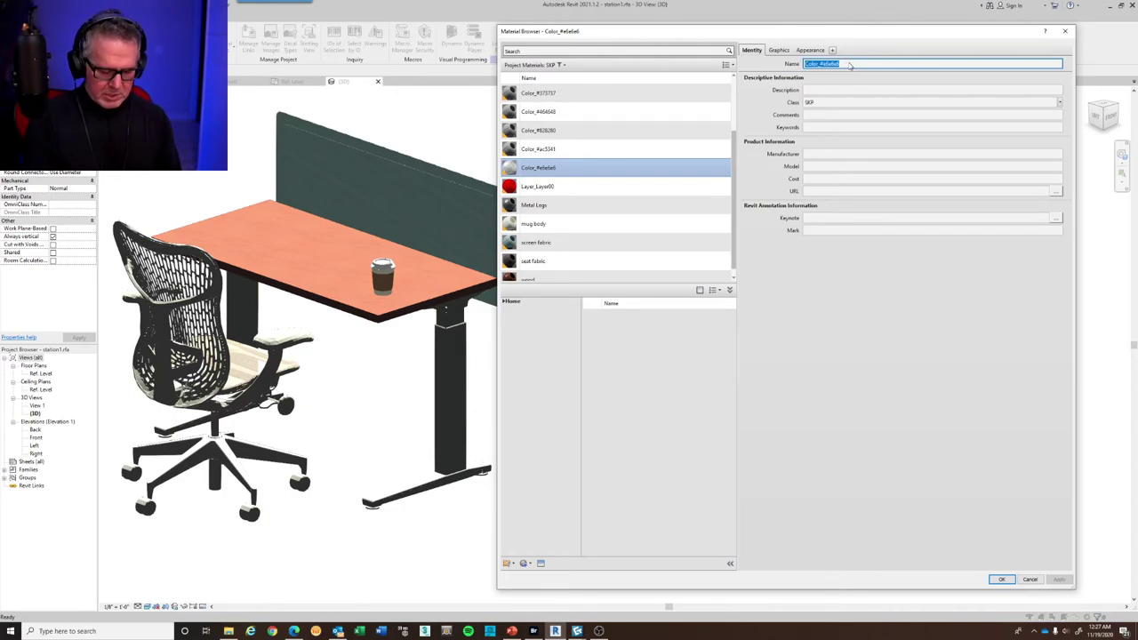
pyautogui.write('mug top')
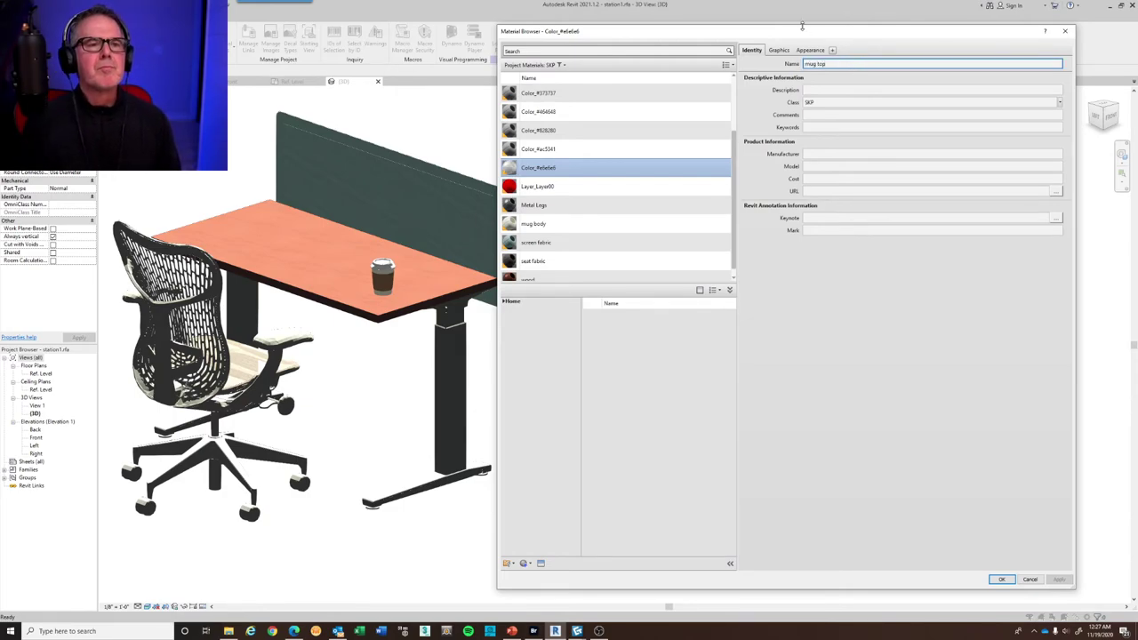
pyautogui.click(778, 50)
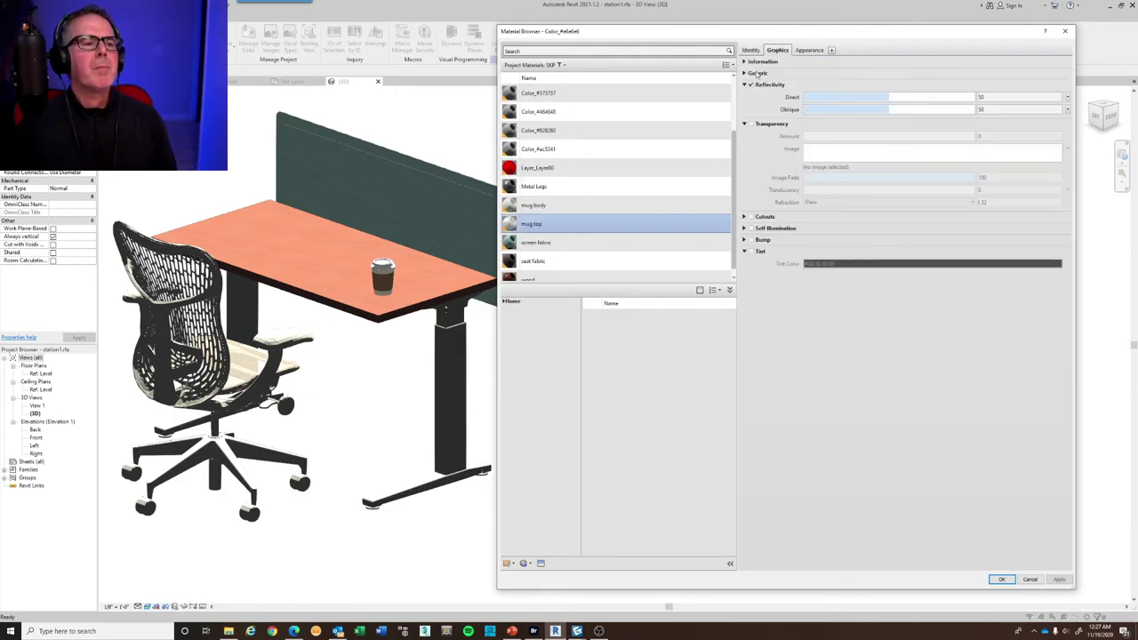
# Give Color_#ac5341 a pink Generic colour (RGB 255 128 128), then apply and close the browser
pyautogui.click(555, 150)
pyautogui.click(809, 50)
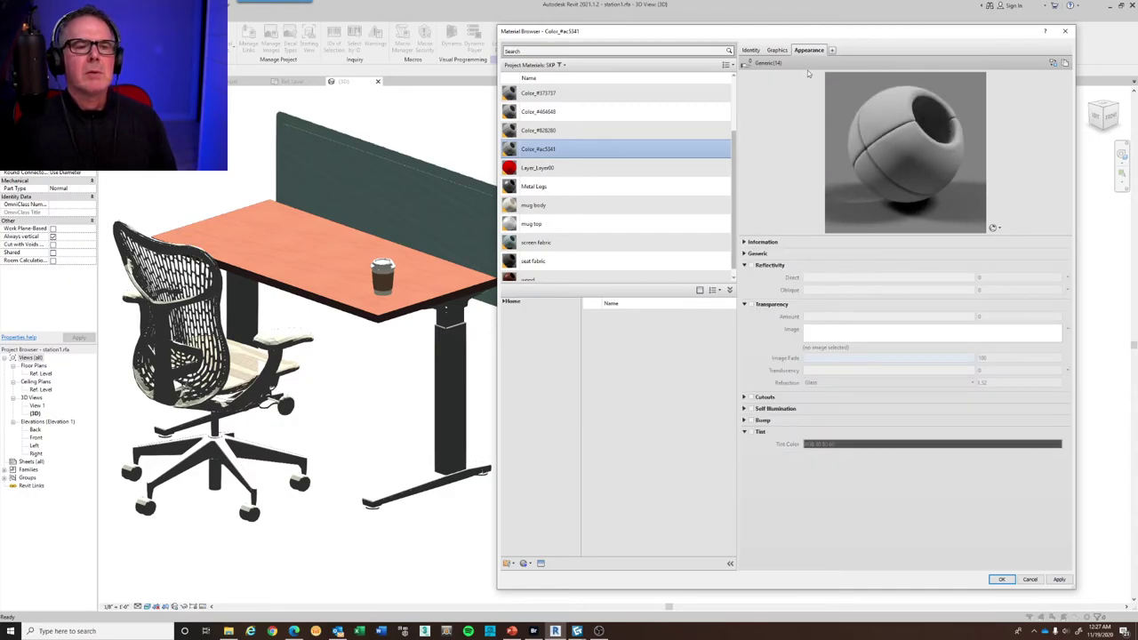
pyautogui.click(745, 255)
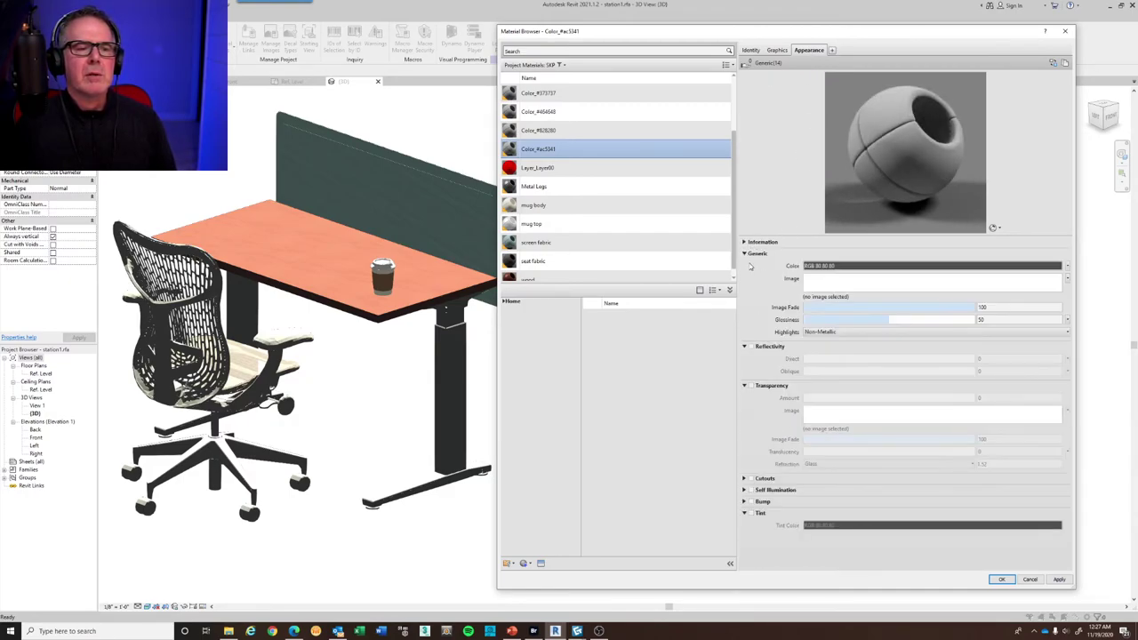
pyautogui.click(898, 266)
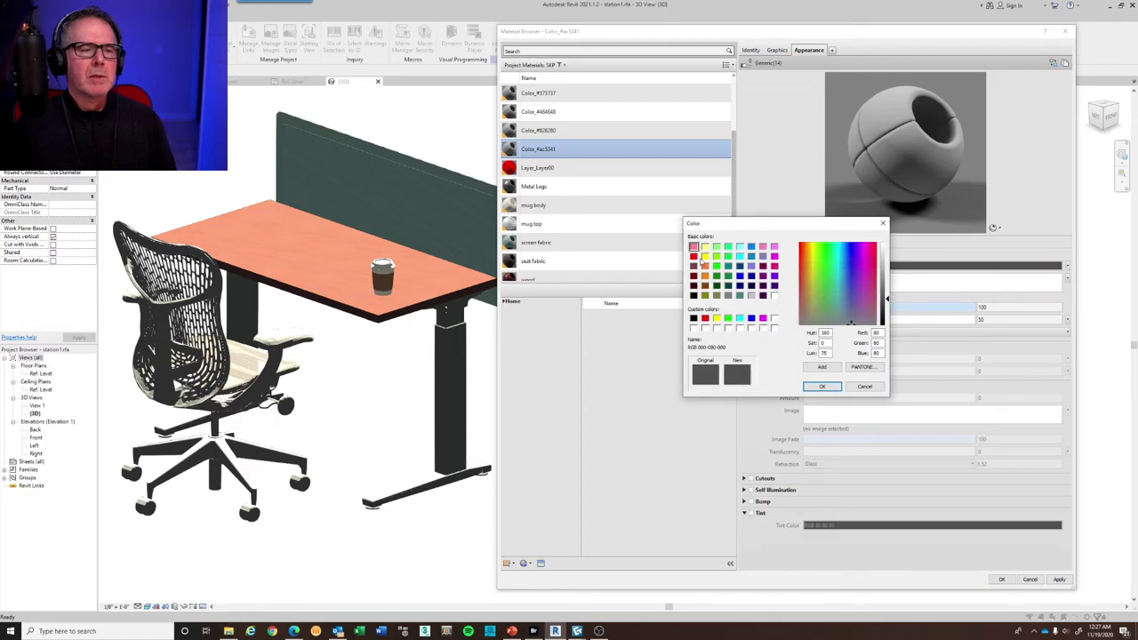
pyautogui.click(695, 246)
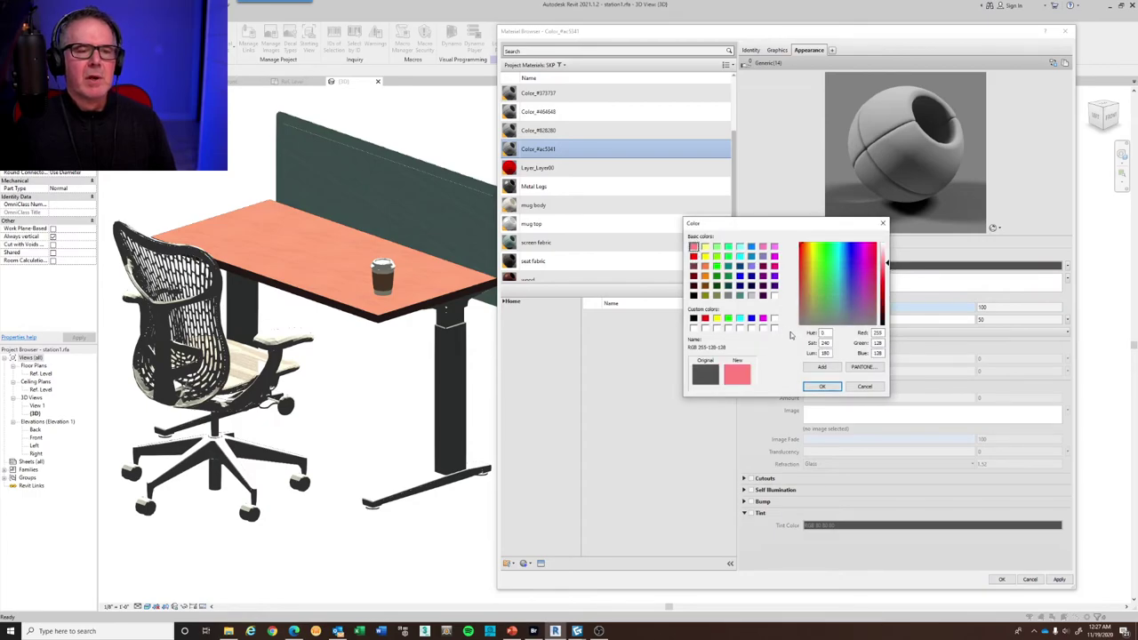
pyautogui.click(822, 387)
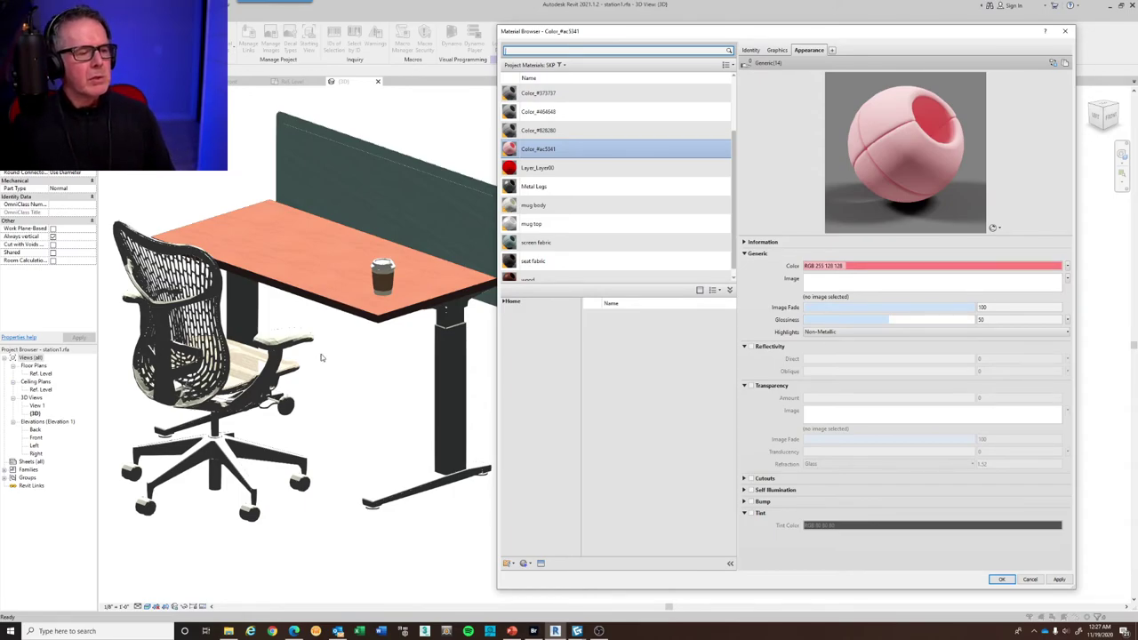
pyautogui.click(1060, 580)
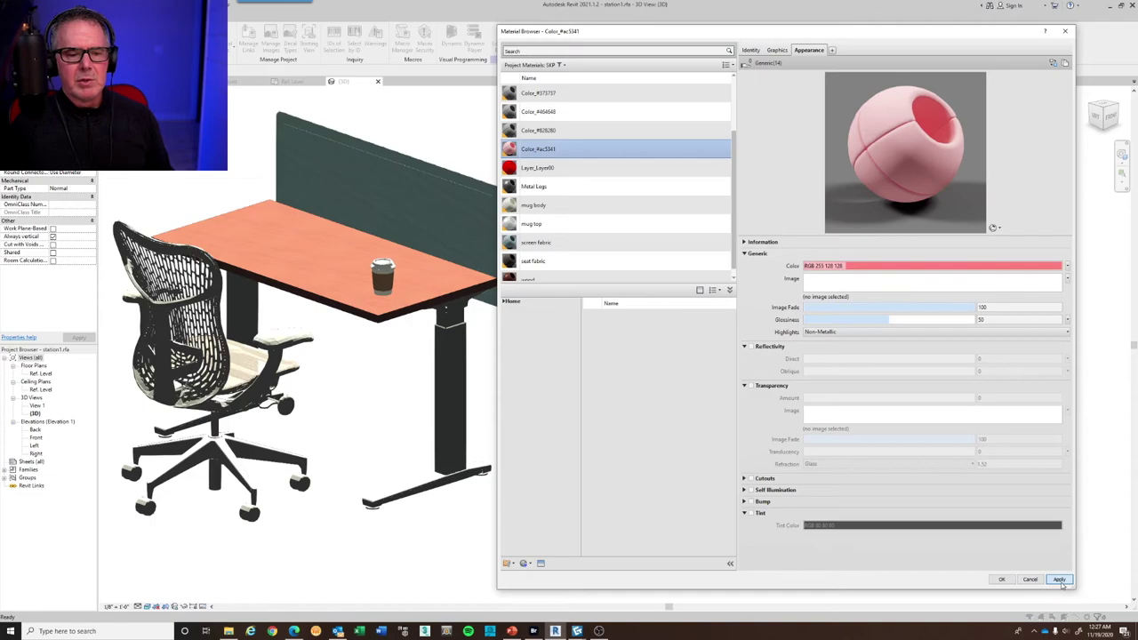
pyautogui.click(1001, 579)
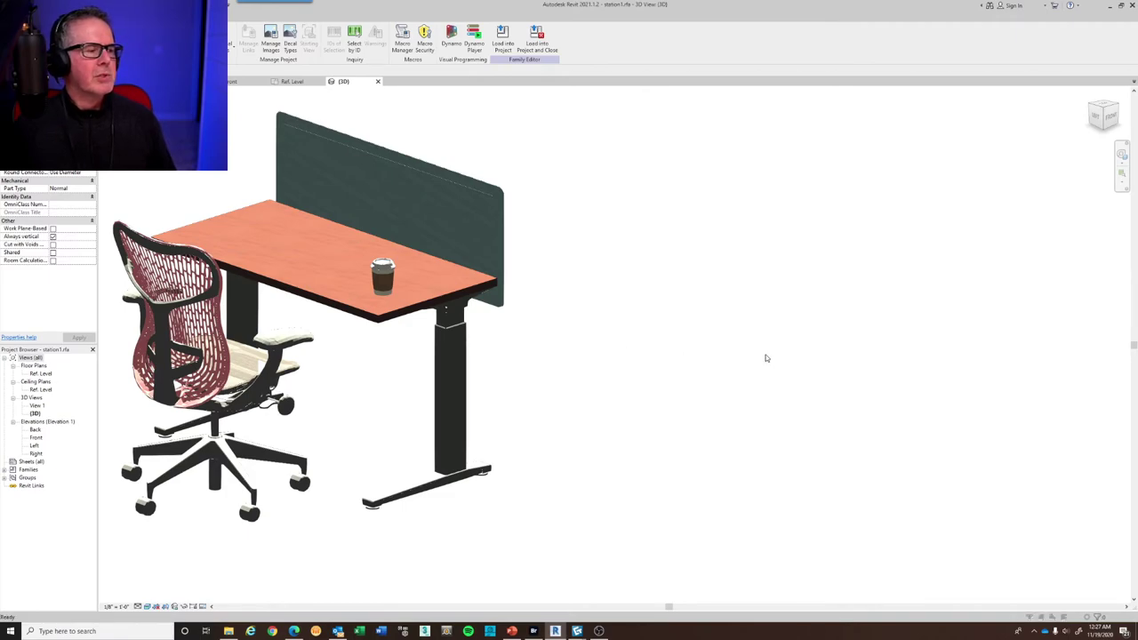
# Reopen the Material Browser with the MAT command
pyautogui.press('m')
pyautogui.press('a')
pyautogui.press('t')
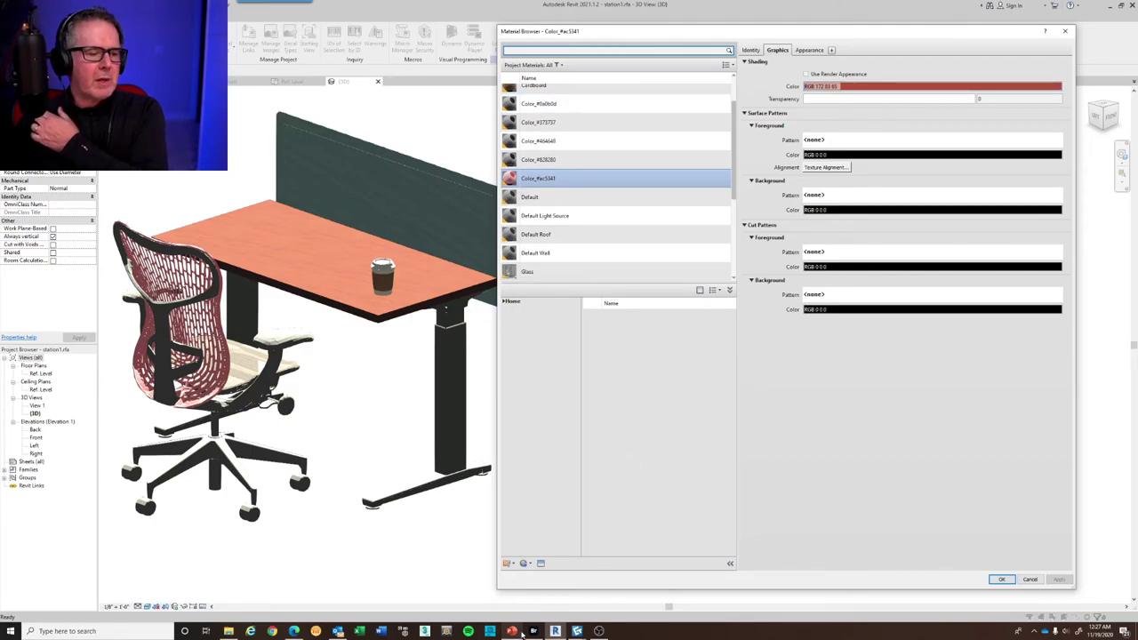
pyautogui.moveTo(577, 631)
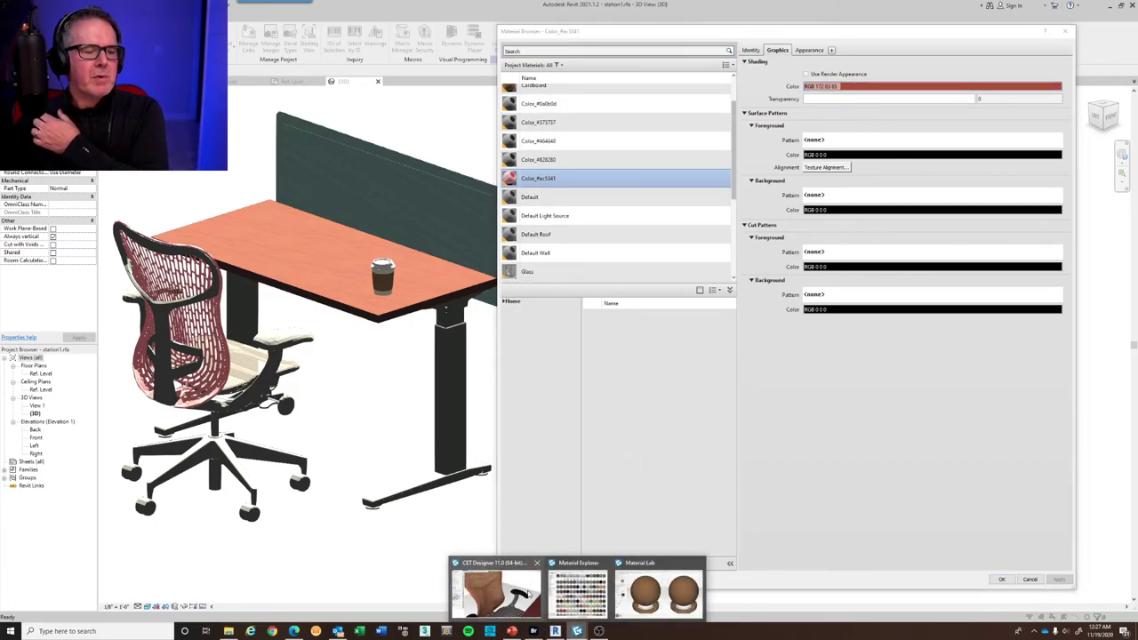
pyautogui.click(495, 587)
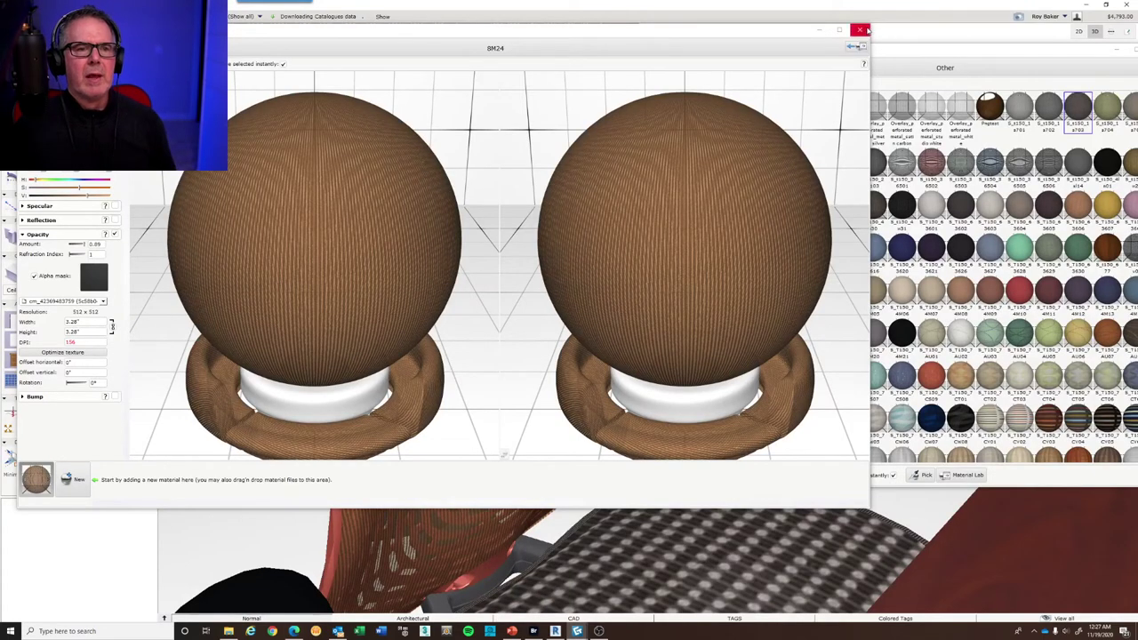
pyautogui.click(859, 31)
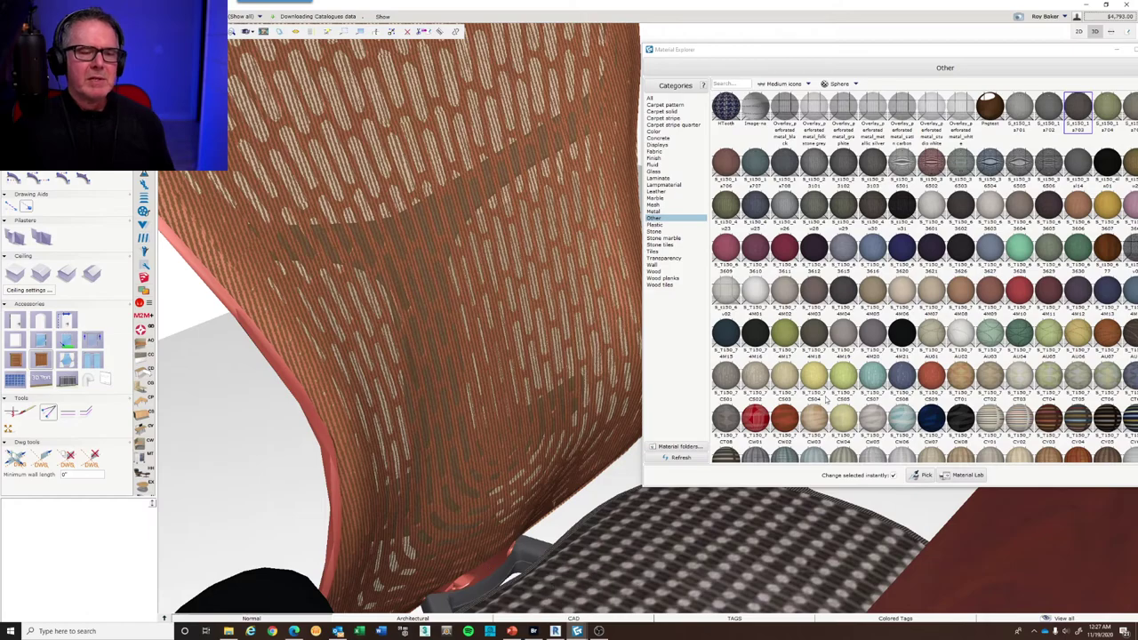
pyautogui.moveTo(549, 574); pyautogui.dragTo(505, 562, button='middle')
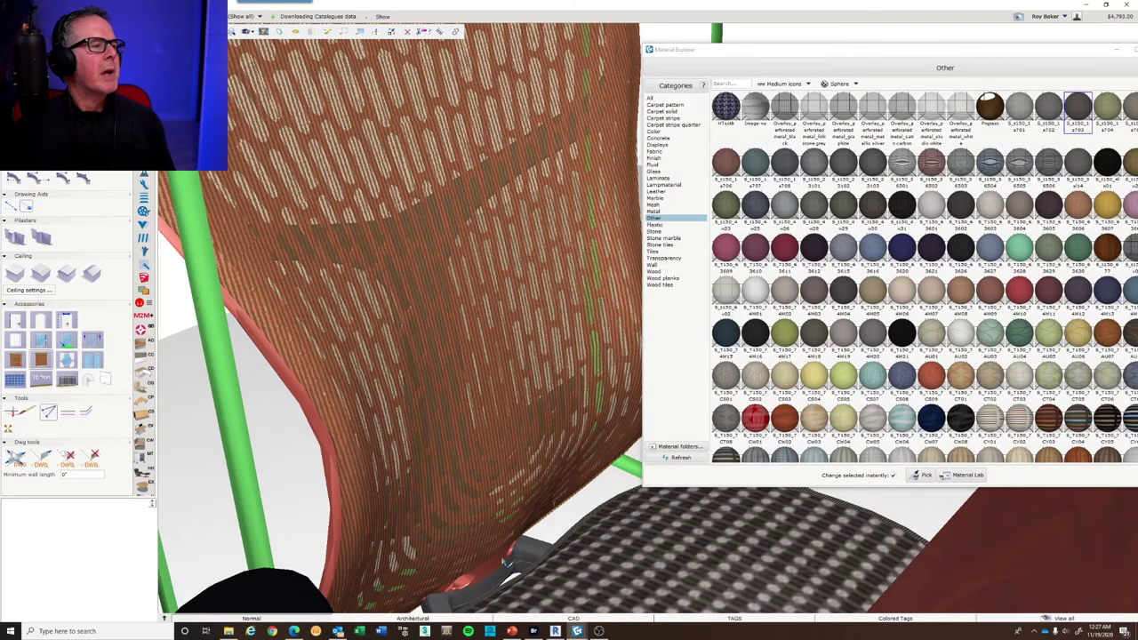
pyautogui.doubleClick(505, 562)
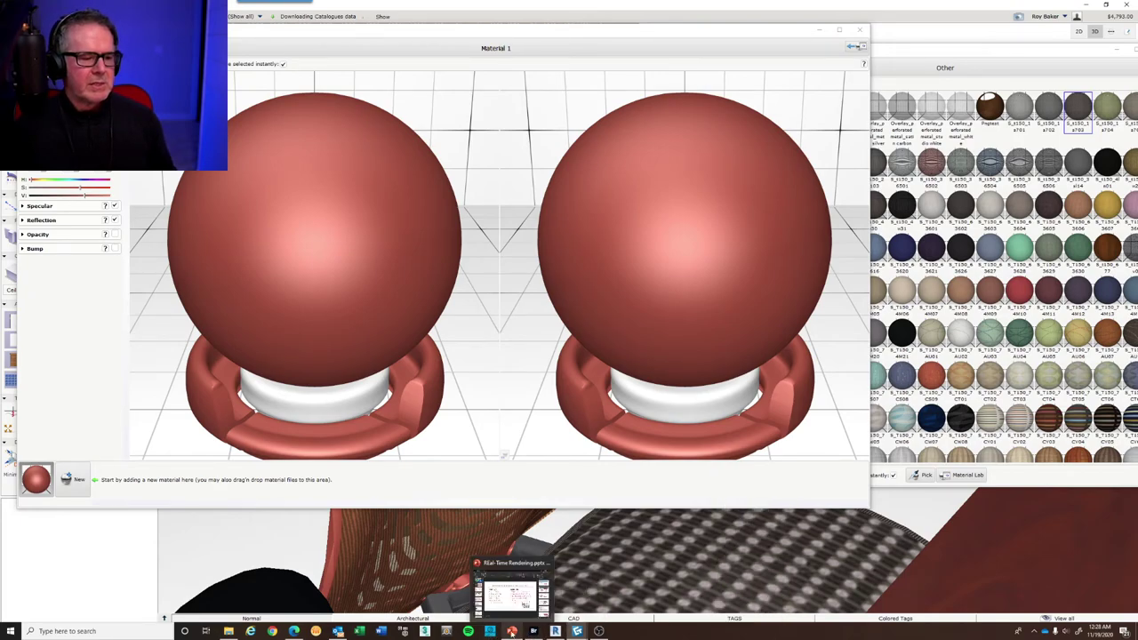
pyautogui.moveTo(557, 633)
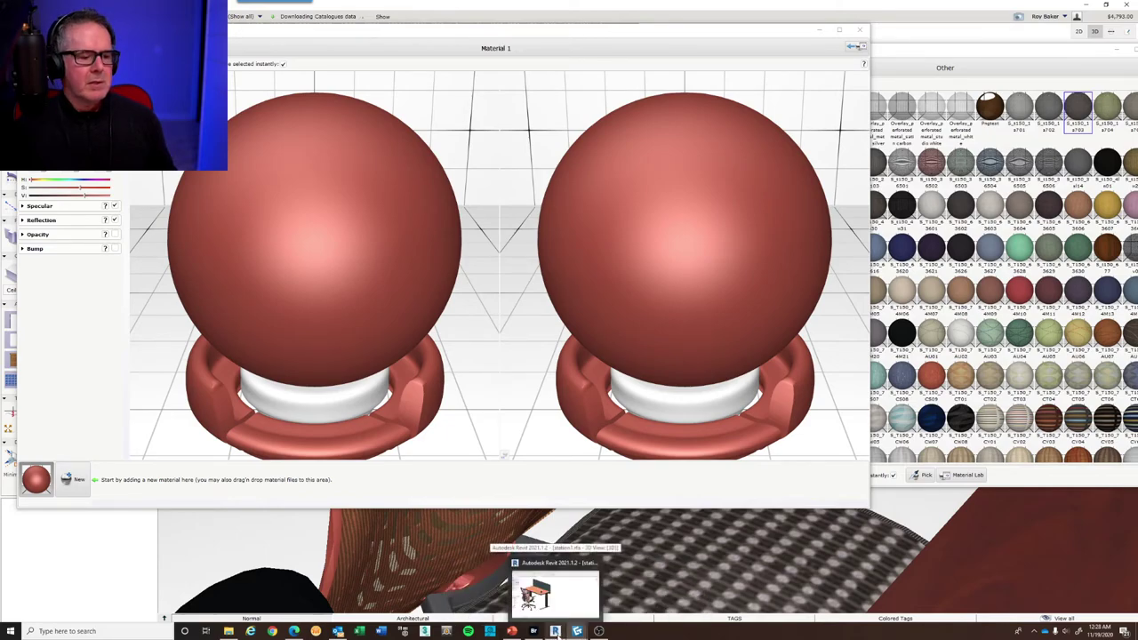
pyautogui.click(556, 631)
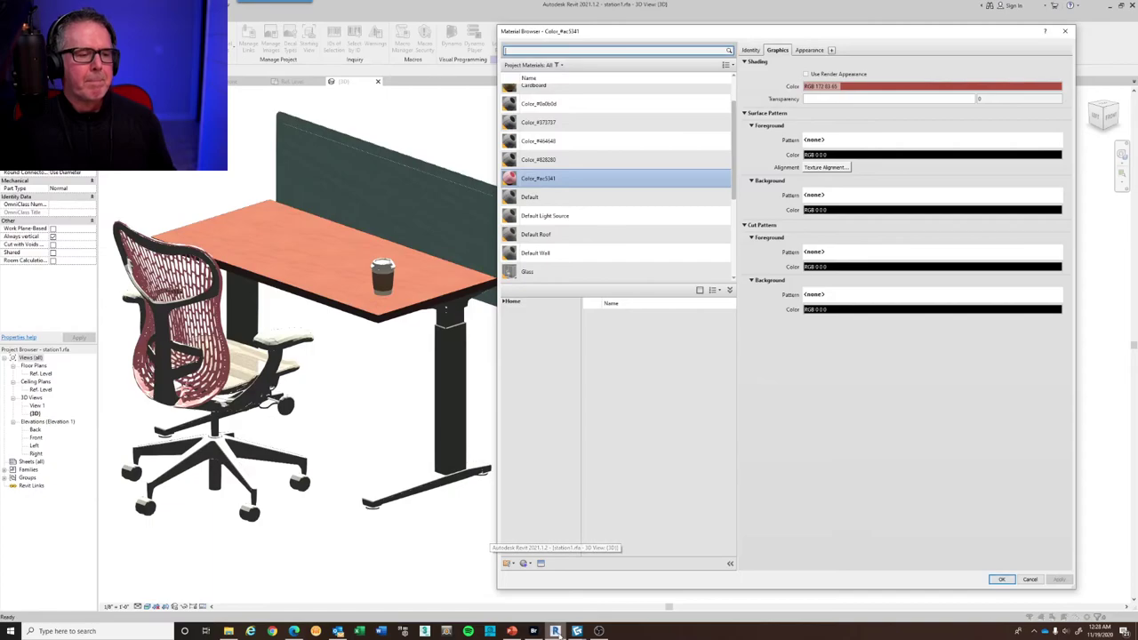
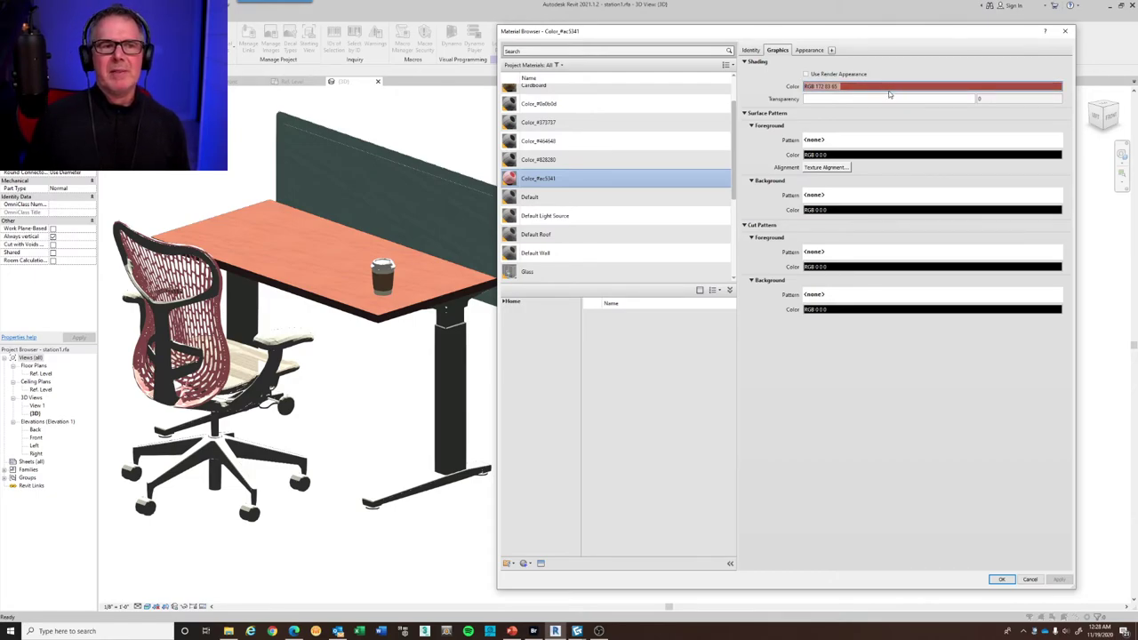
# Save the shading colour RGB 172 83 65 as a custom colour
pyautogui.click(895, 87)
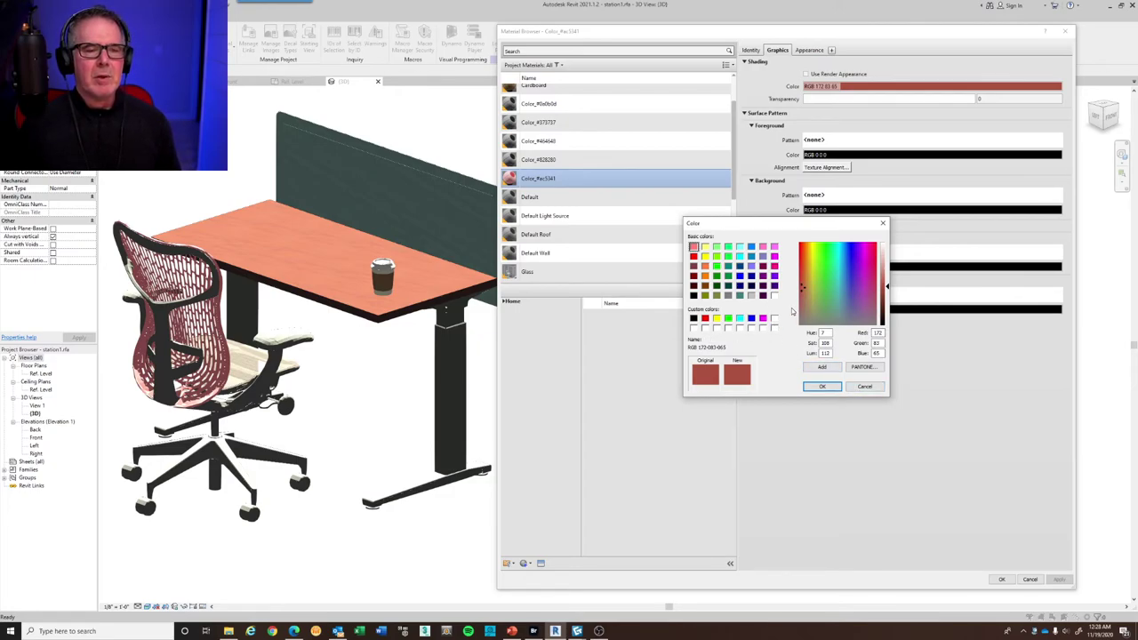
pyautogui.click(822, 367)
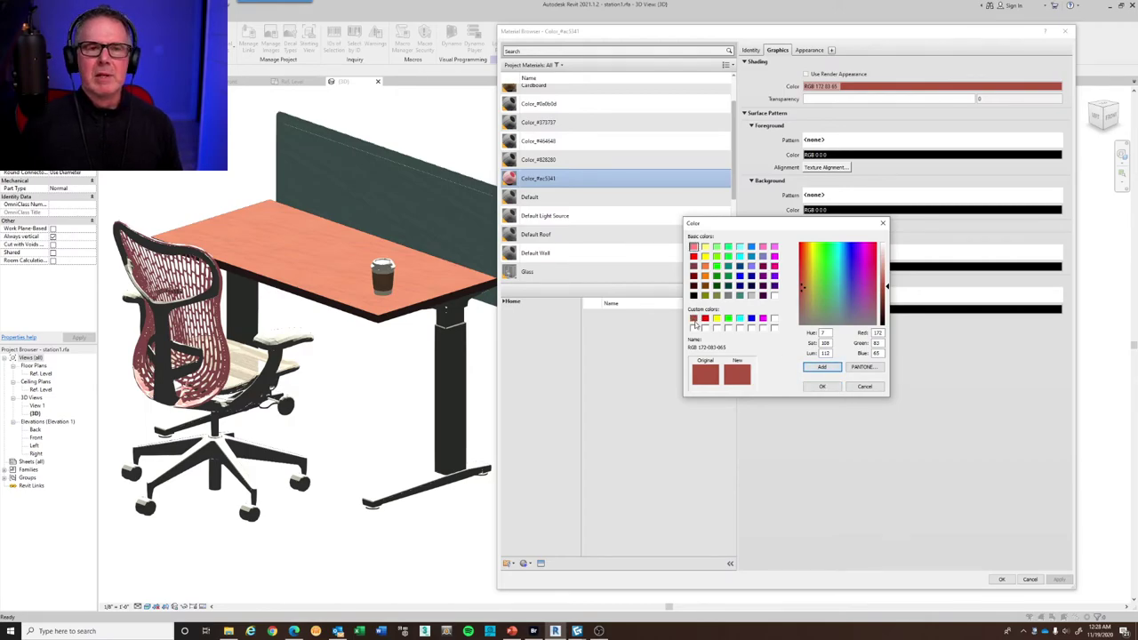
pyautogui.click(822, 387)
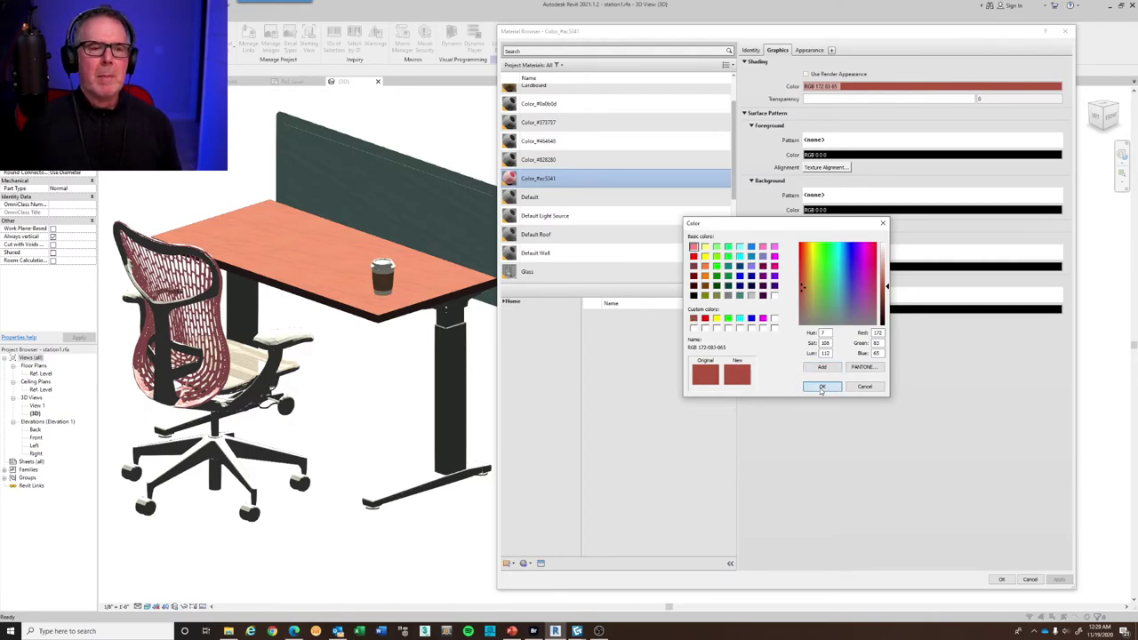
# Set the appearance colour to the saved dark red custom swatch
pyautogui.click(806, 51)
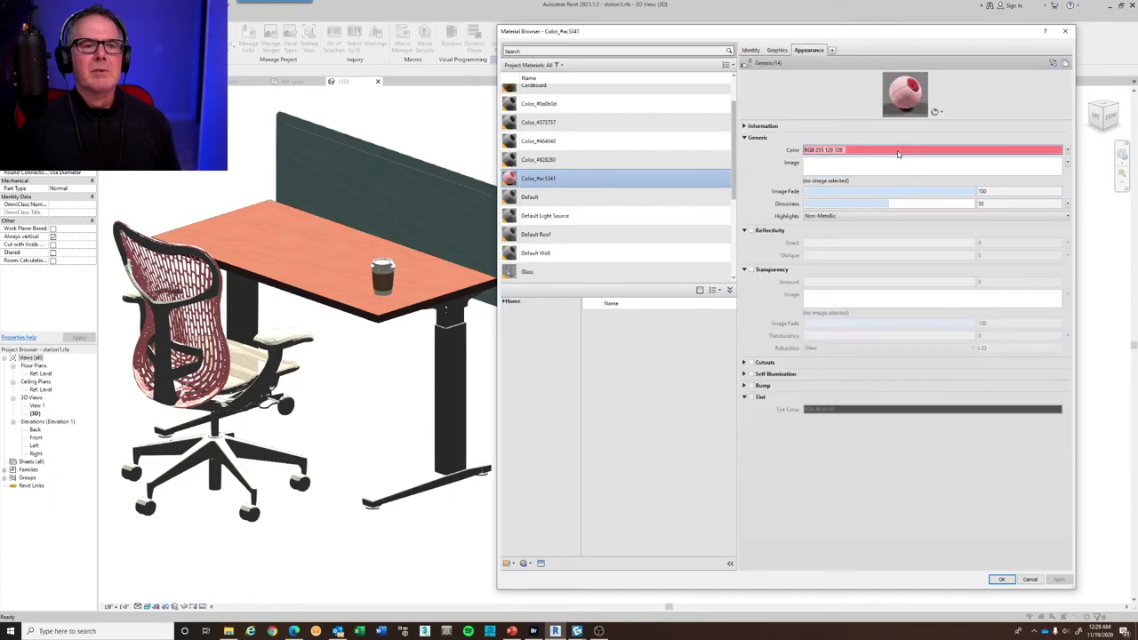
pyautogui.click(900, 151)
pyautogui.click(694, 318)
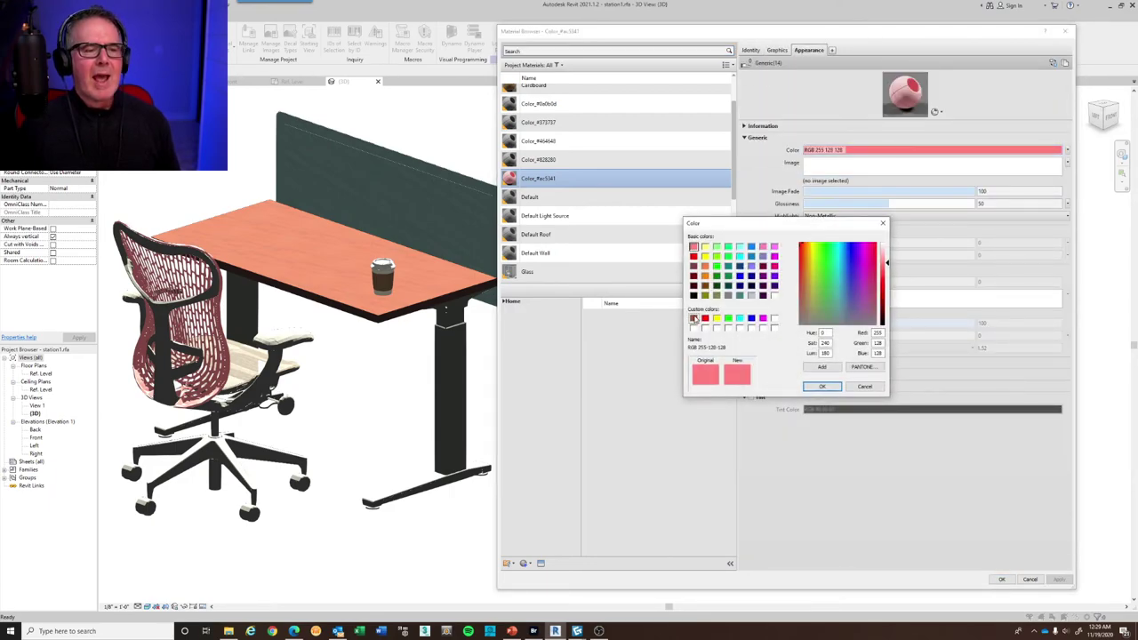
pyautogui.click(695, 319)
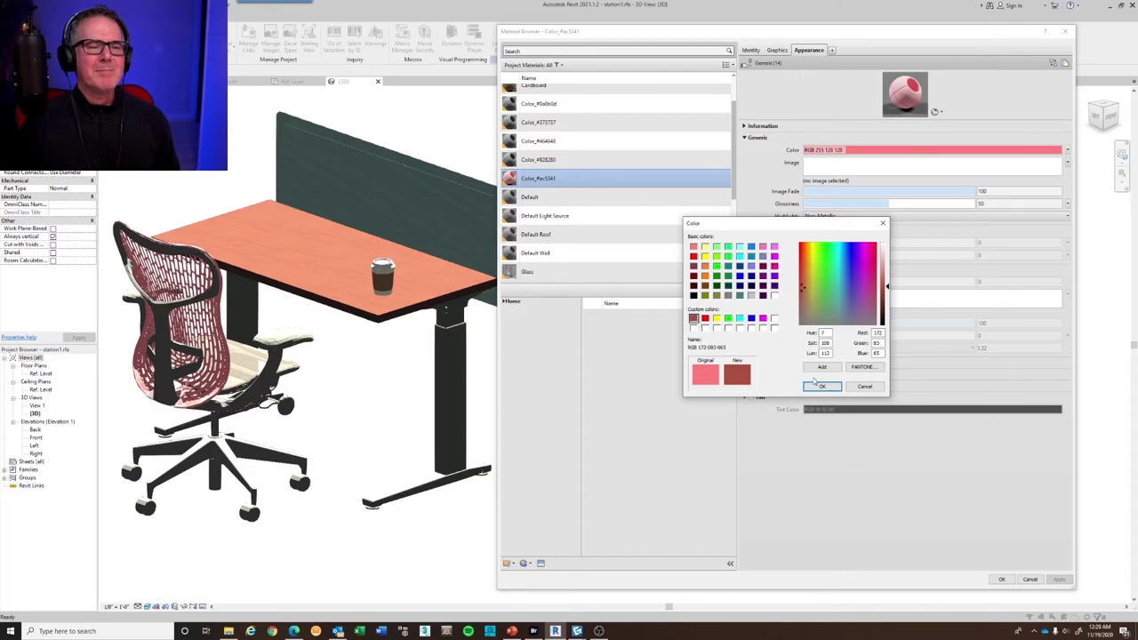
pyautogui.click(824, 390)
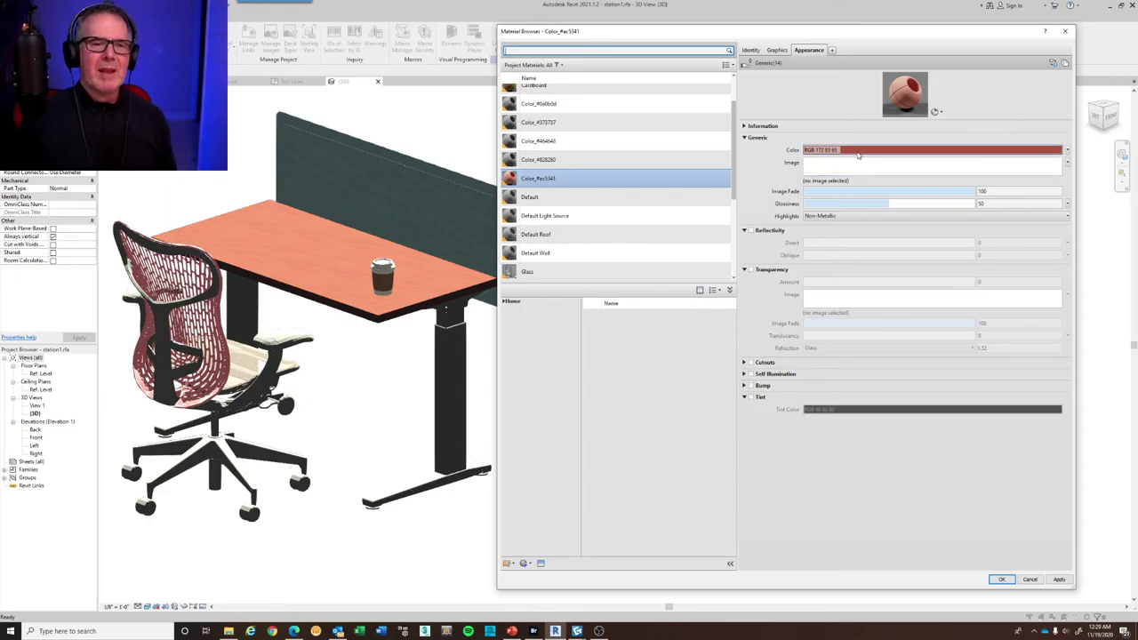
# Recheck the shading colour without changing it, then return to the appearance settings
pyautogui.click(778, 49)
pyautogui.click(889, 86)
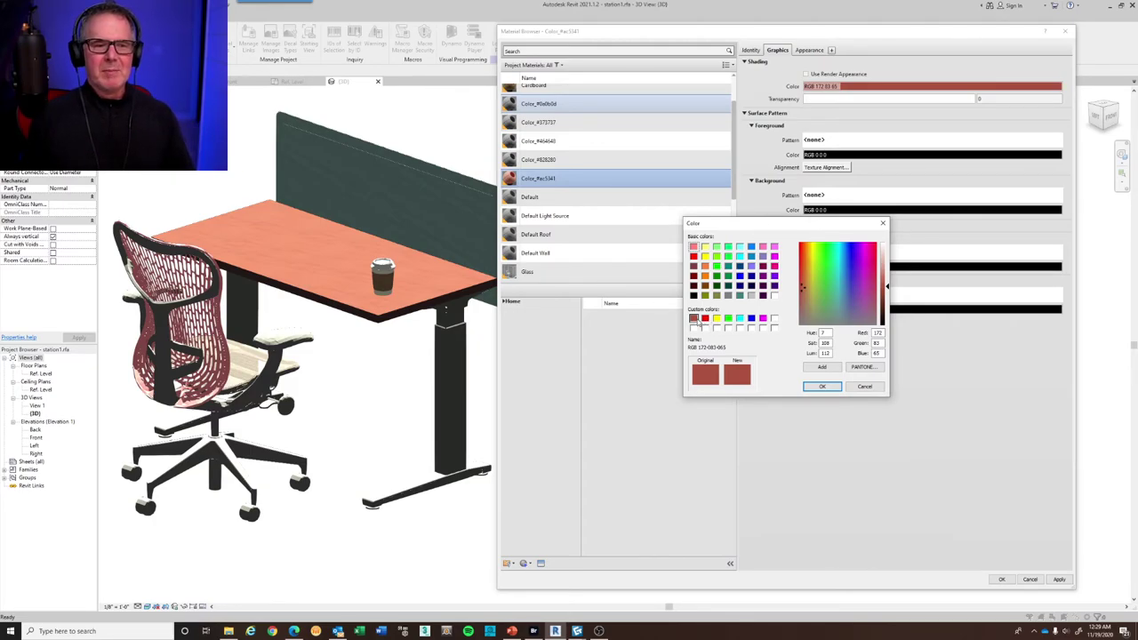
pyautogui.click(824, 387)
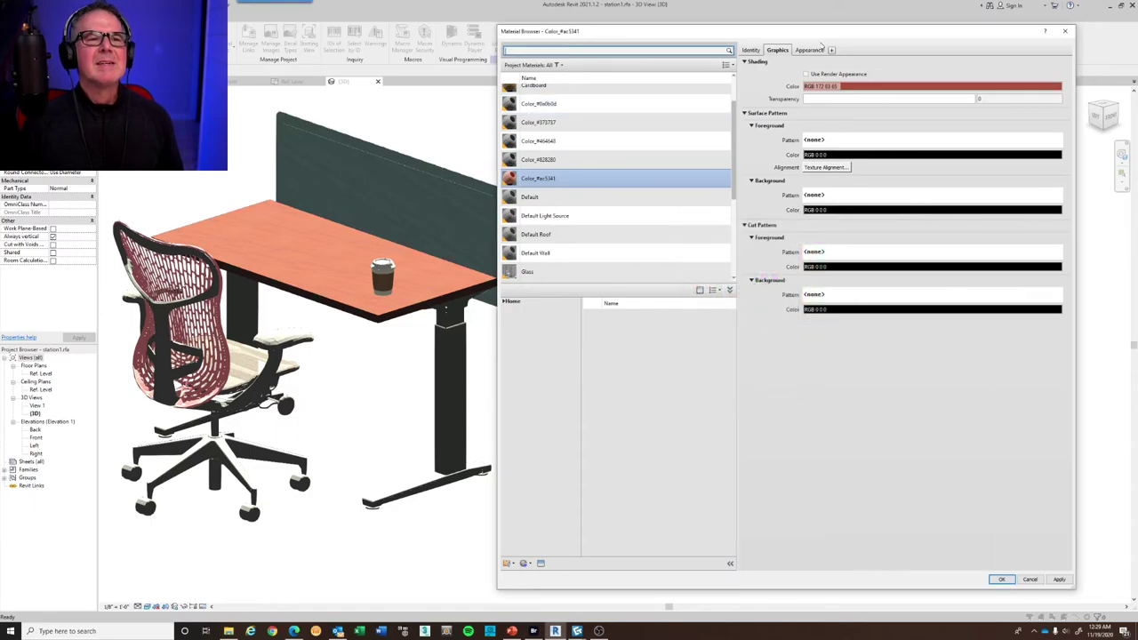
pyautogui.click(810, 50)
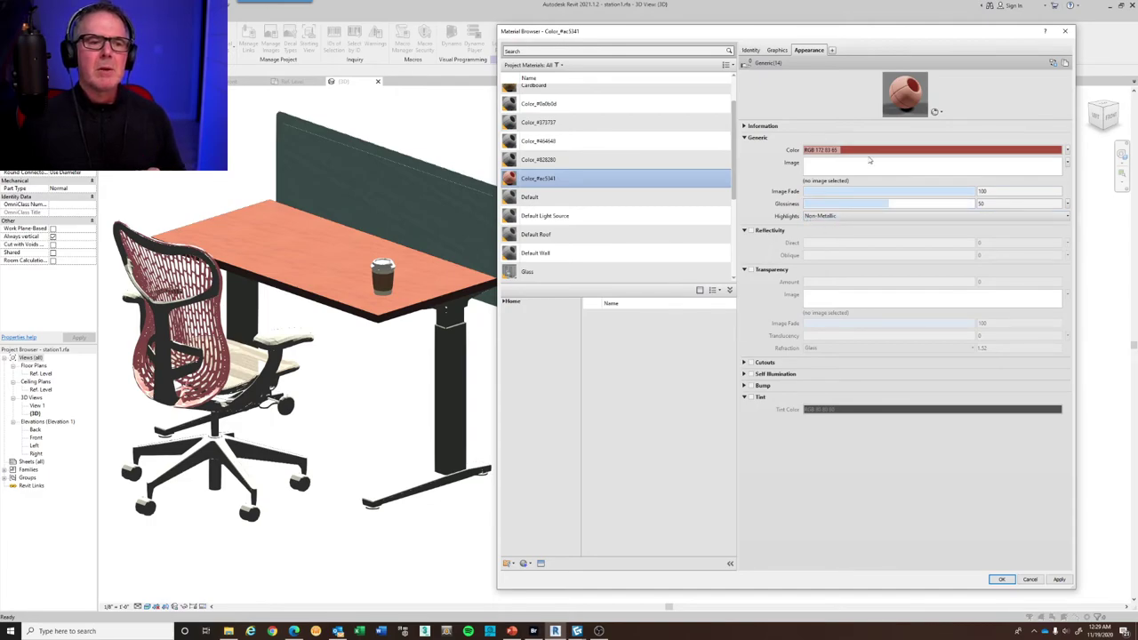
# Enlarge the material preview and tint the material with the custom dark red
pyautogui.moveTo(886, 121); pyautogui.dragTo(898, 346)
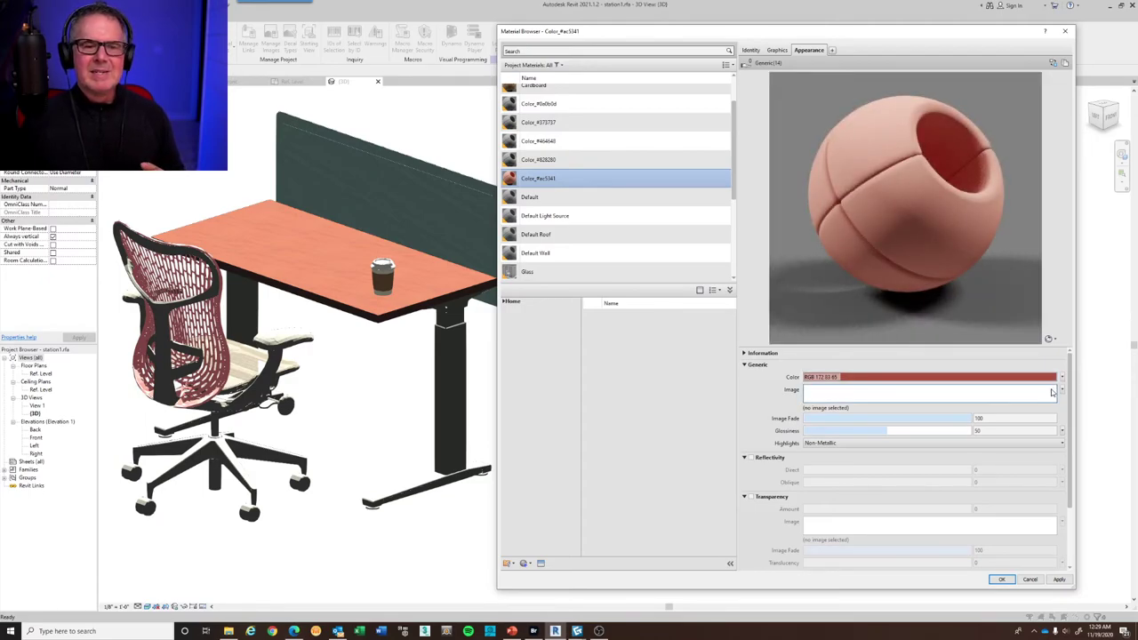
pyautogui.moveTo(1073, 370); pyautogui.dragTo(1071, 438)
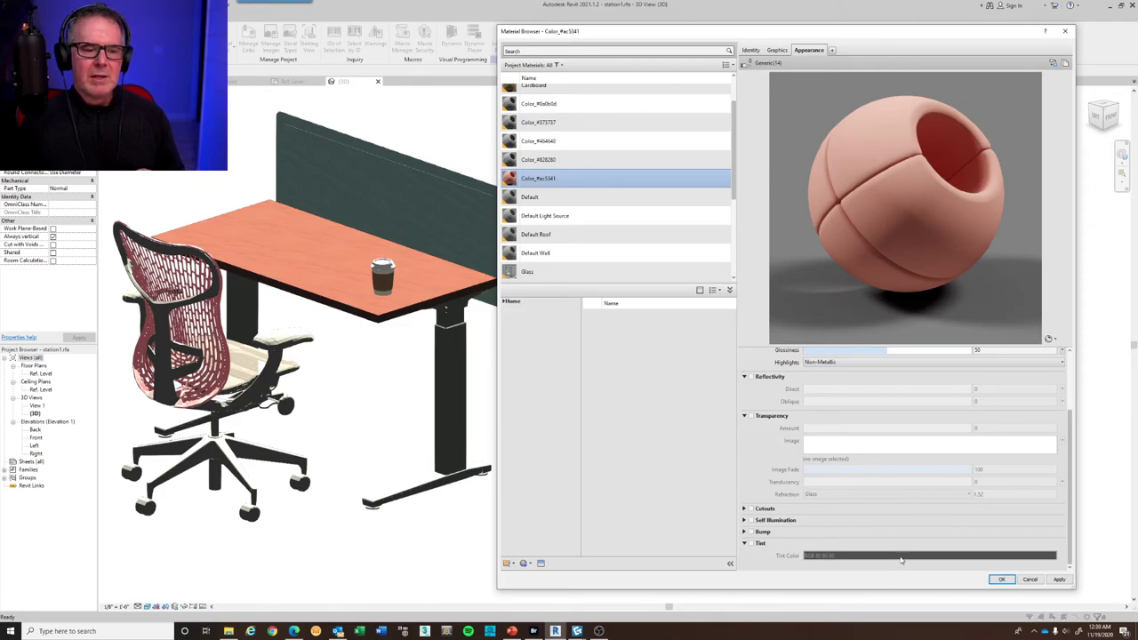
pyautogui.click(751, 543)
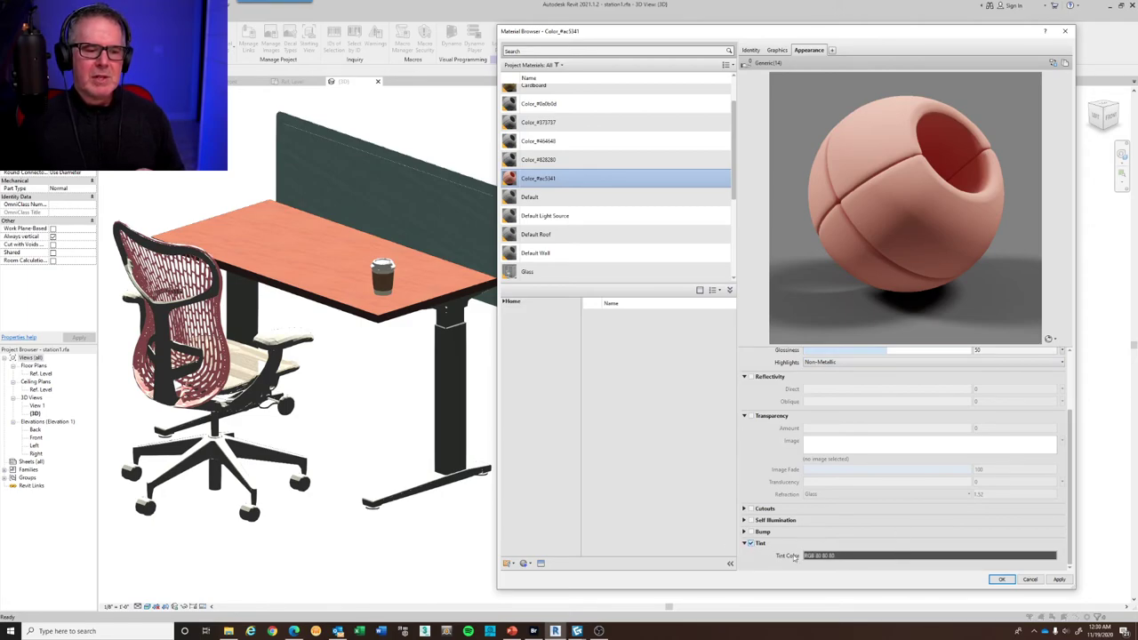
pyautogui.click(851, 556)
pyautogui.click(693, 319)
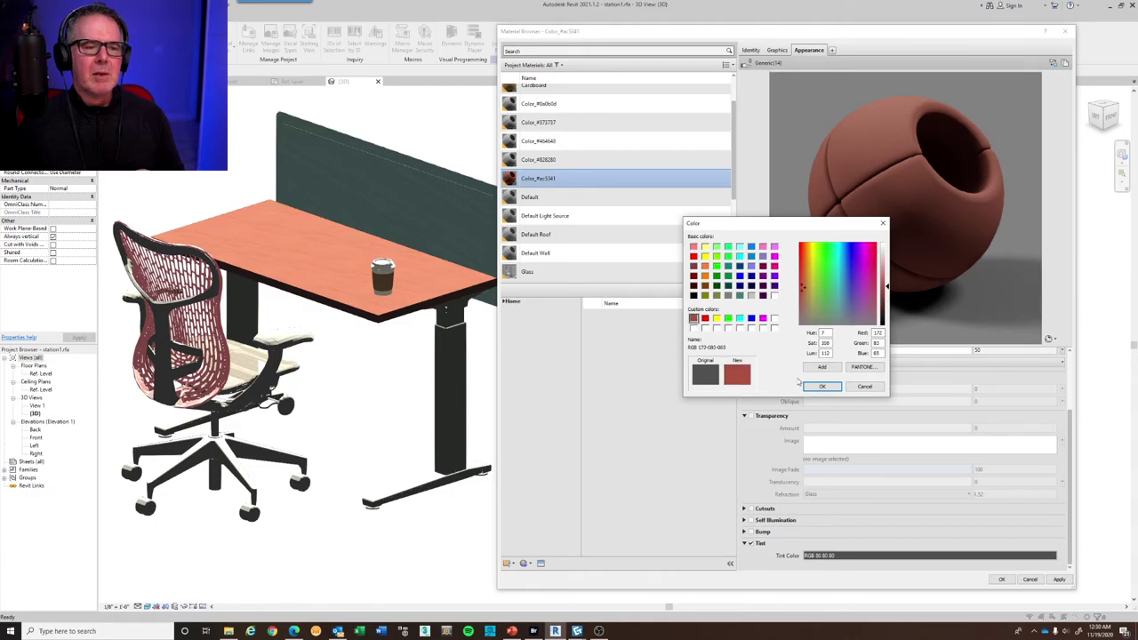
pyautogui.click(827, 387)
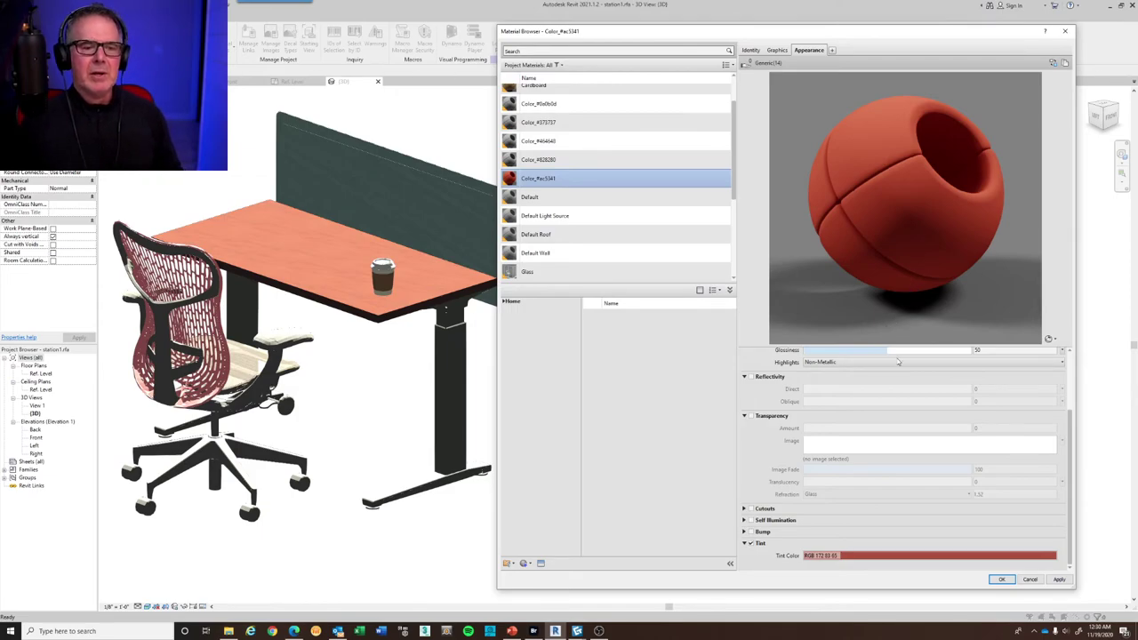
# Enable reflectivity, set Direct to 4 and Glossiness to 24, and apply
pyautogui.scroll(3, 898, 362)
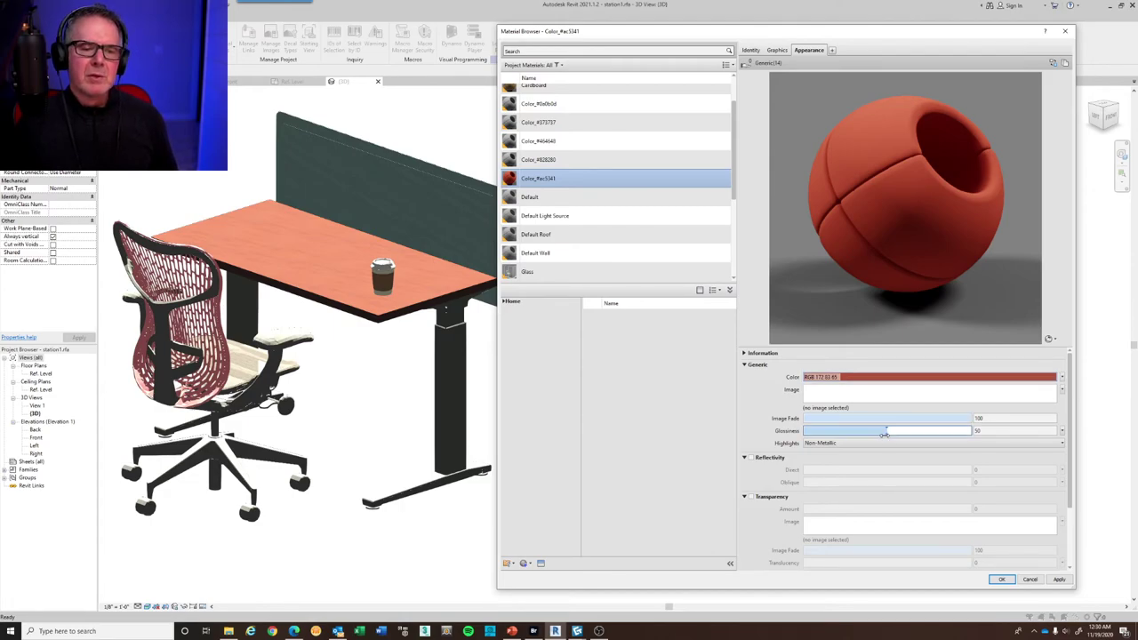
pyautogui.click(749, 457)
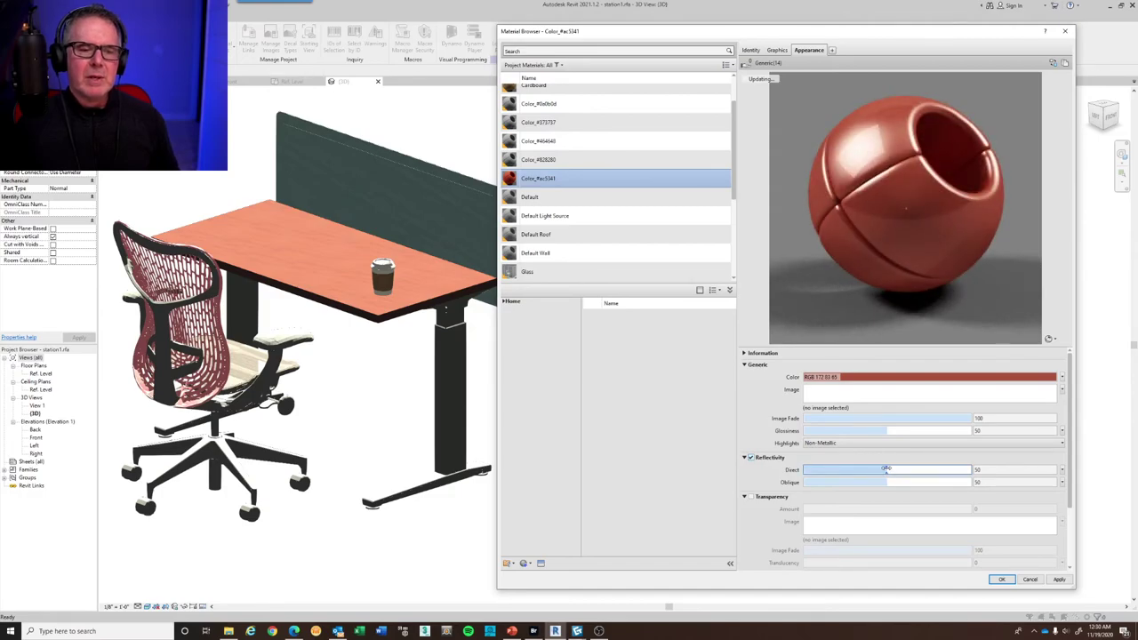
pyautogui.moveTo(886, 469); pyautogui.dragTo(810, 470)
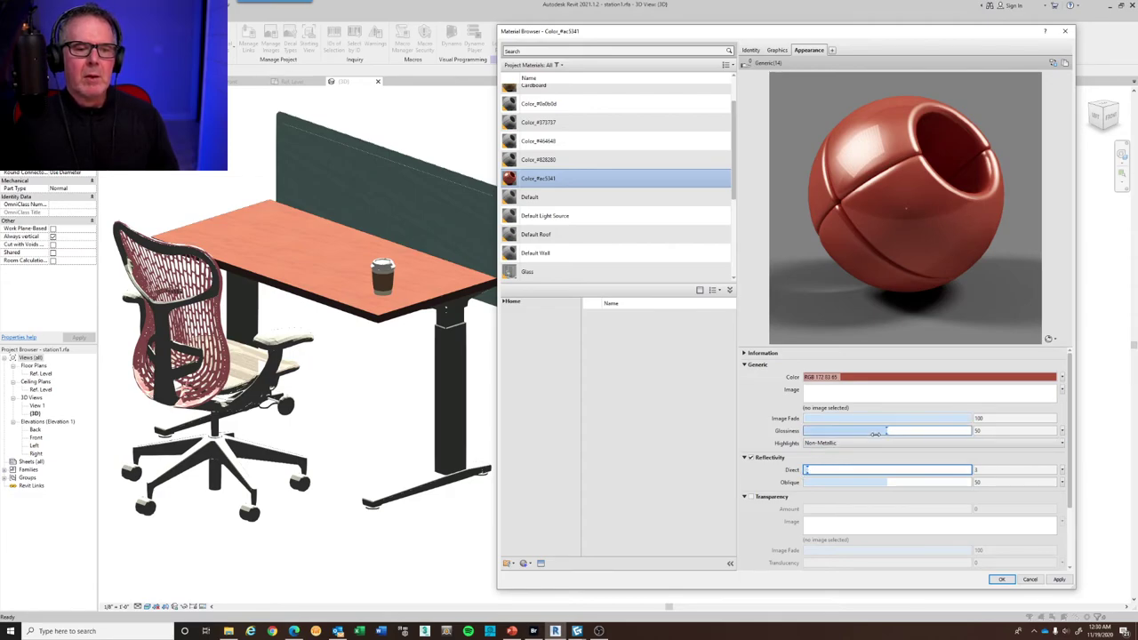
pyautogui.moveTo(886, 431); pyautogui.dragTo(843, 434)
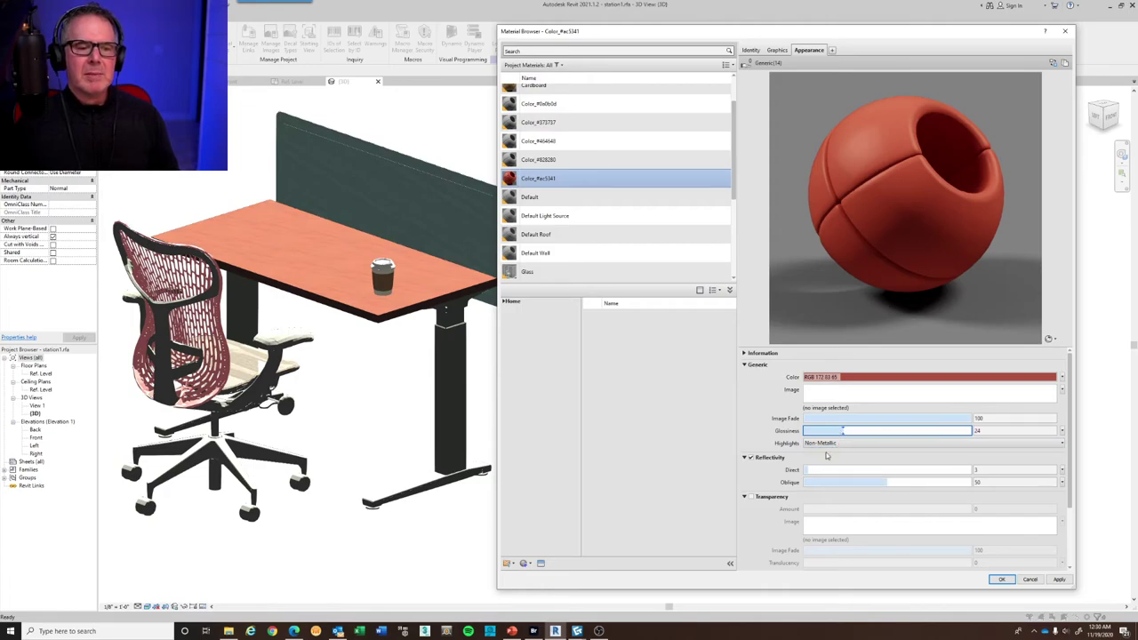
pyautogui.click(809, 468)
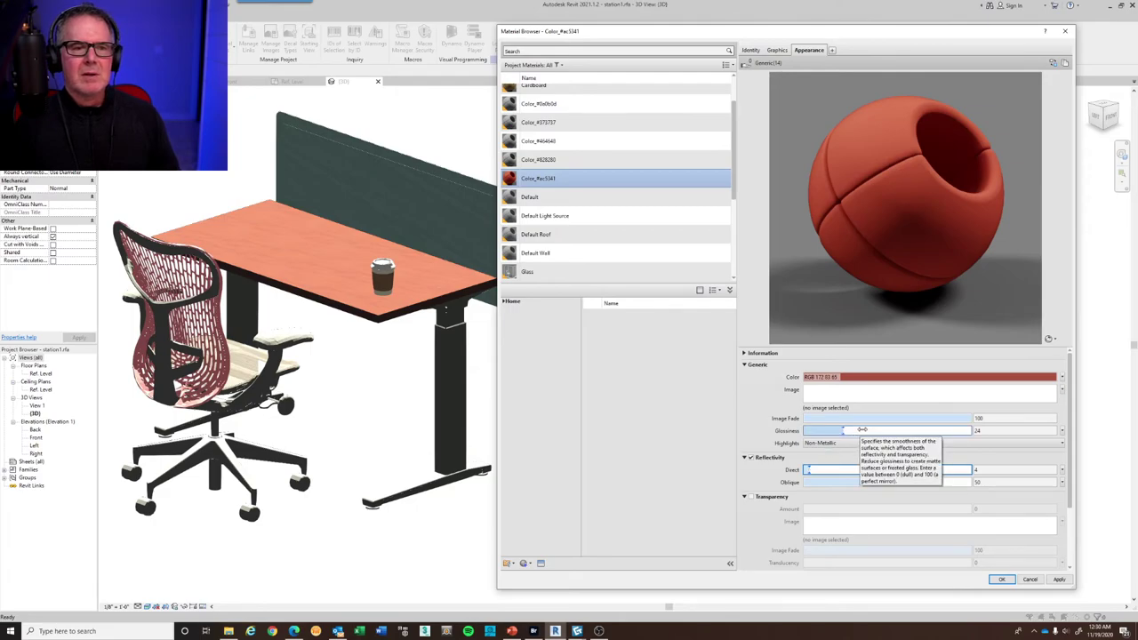
pyautogui.click(1059, 580)
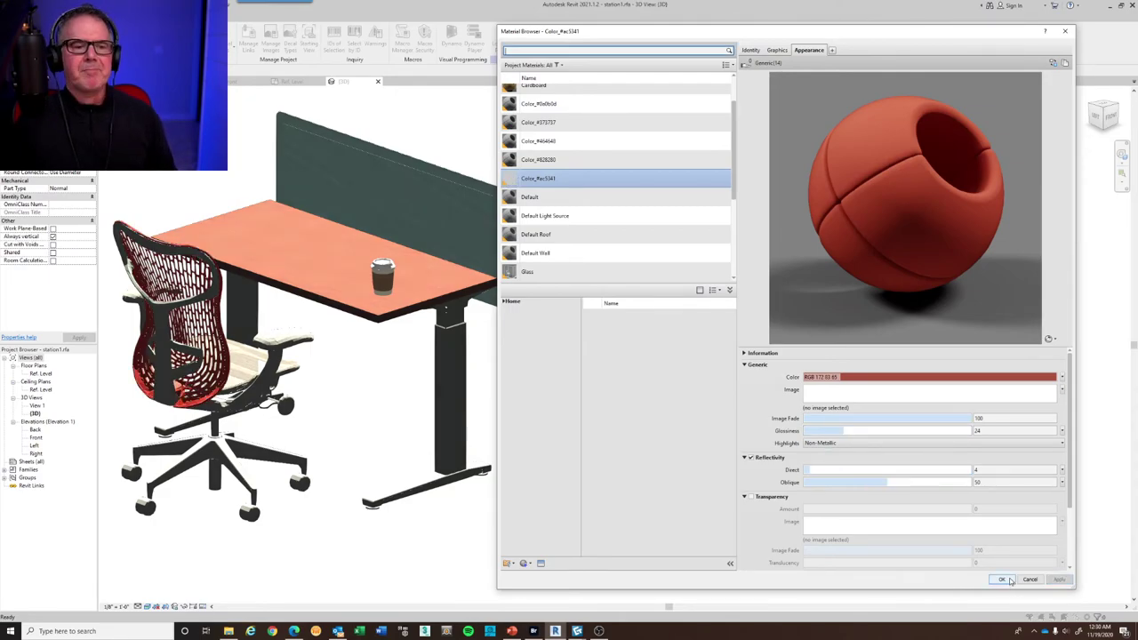
pyautogui.scroll(1, 658, 160)
# Rename the Color_#ac5341 material to 'chair back'
pyautogui.click(747, 51)
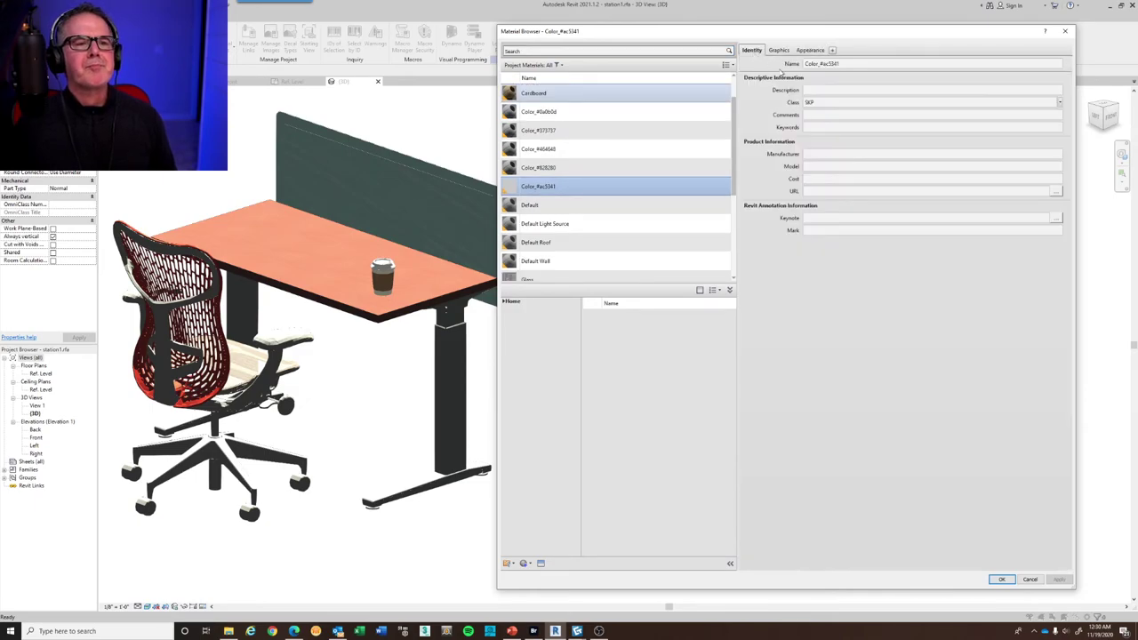
pyautogui.doubleClick(851, 64)
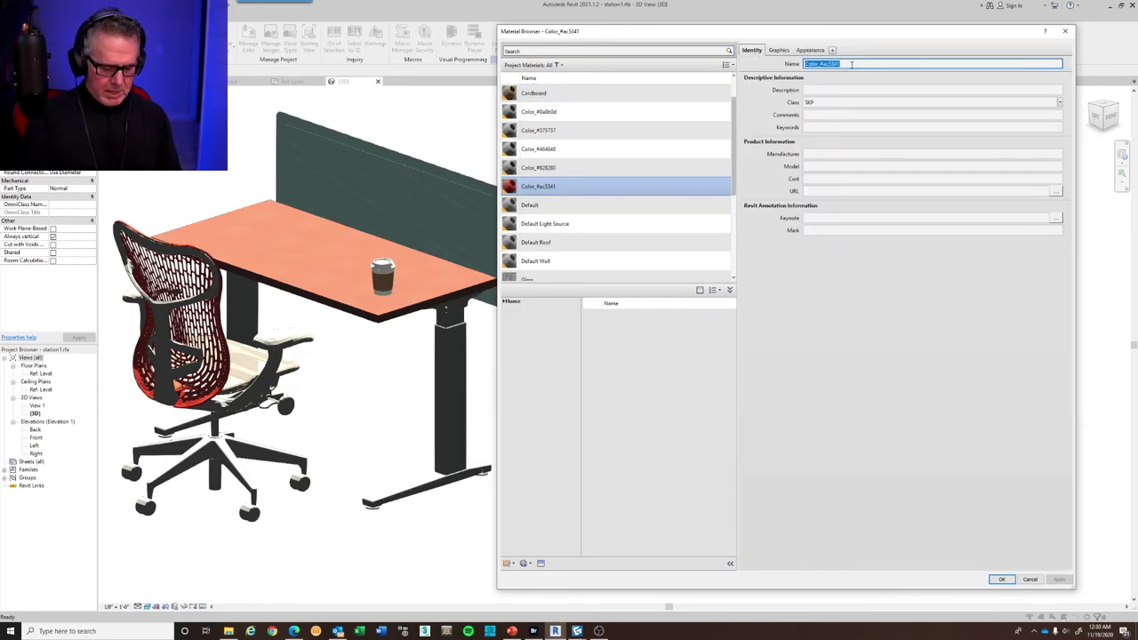
pyautogui.write('ch')
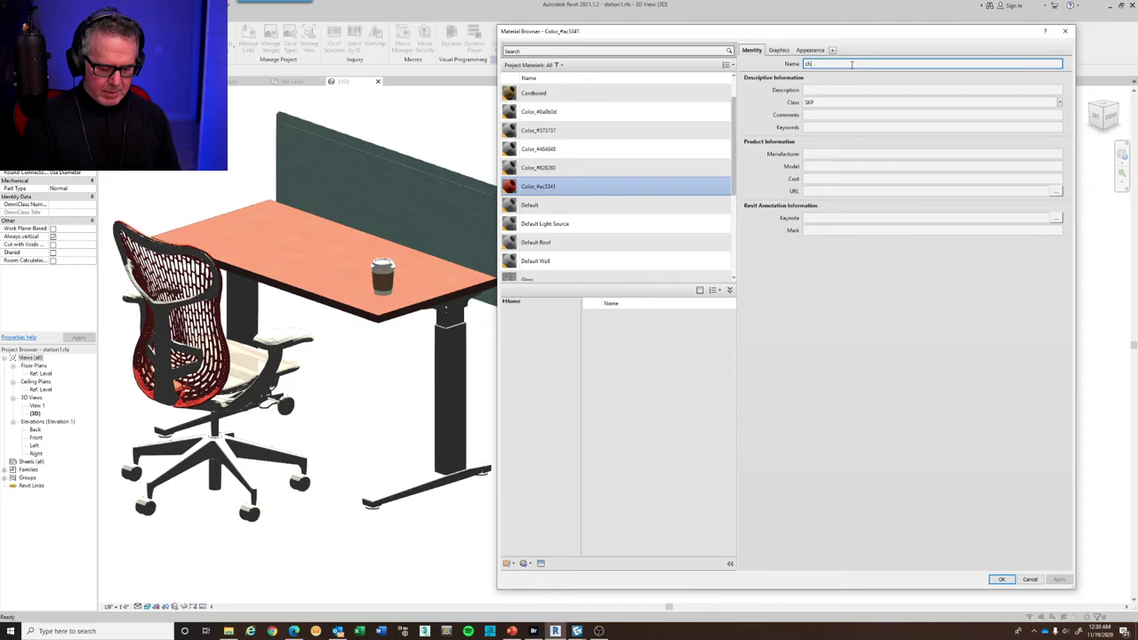
pyautogui.write('air back')
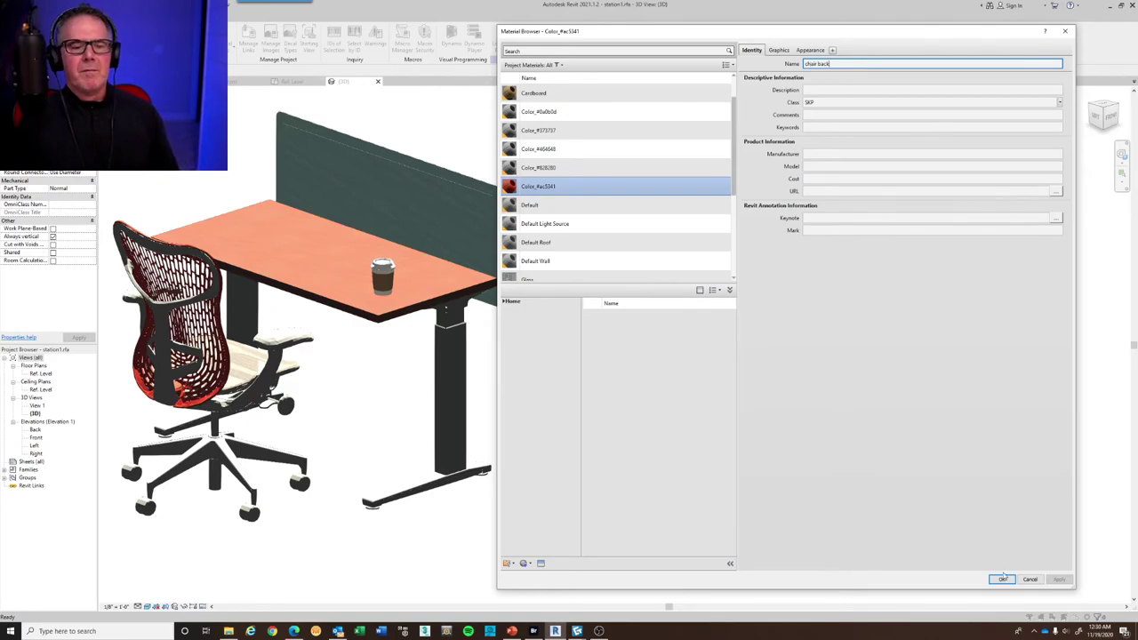
pyautogui.click(780, 51)
pyautogui.click(751, 51)
# Filter the project materials list to show only SKP materials
pyautogui.scroll(1, 590, 140)
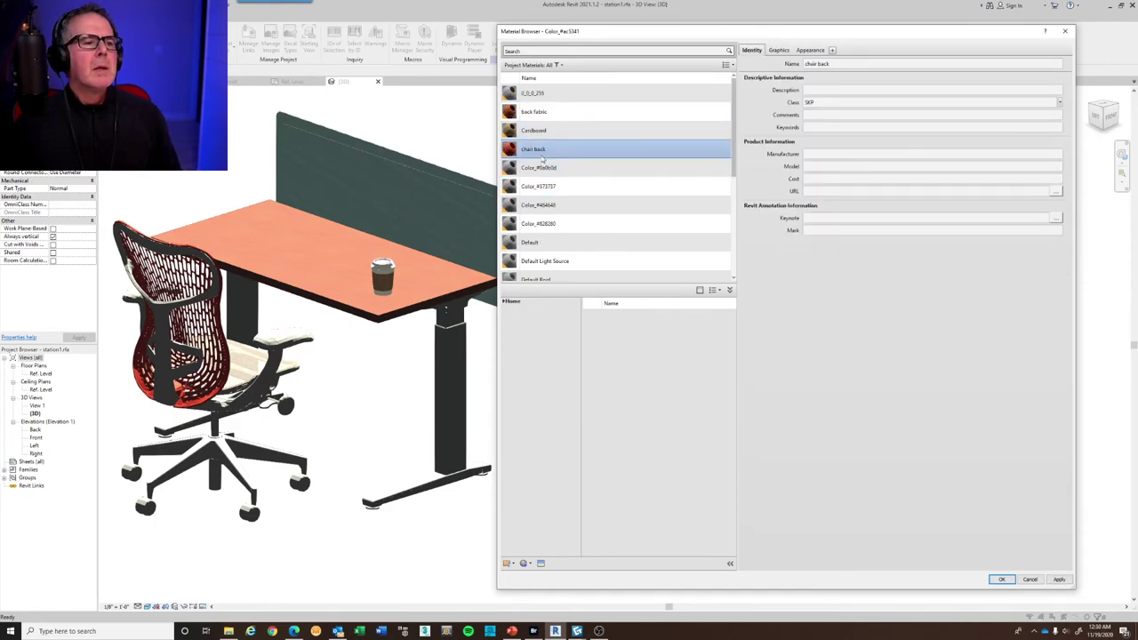
pyautogui.scroll(-3, 544, 187)
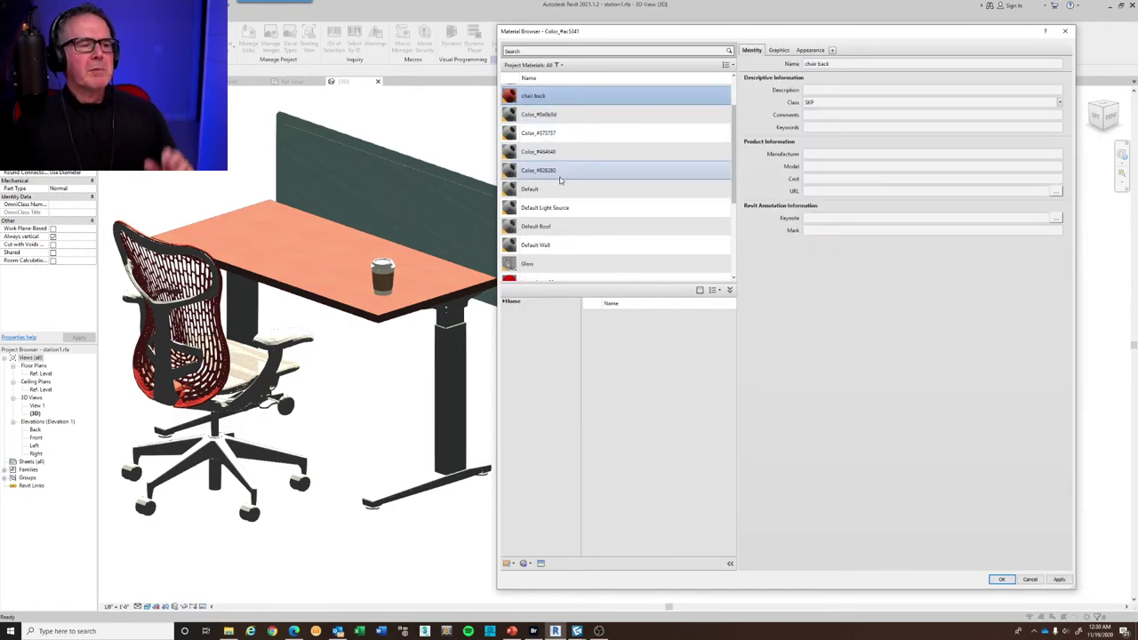
pyautogui.scroll(1, 552, 181)
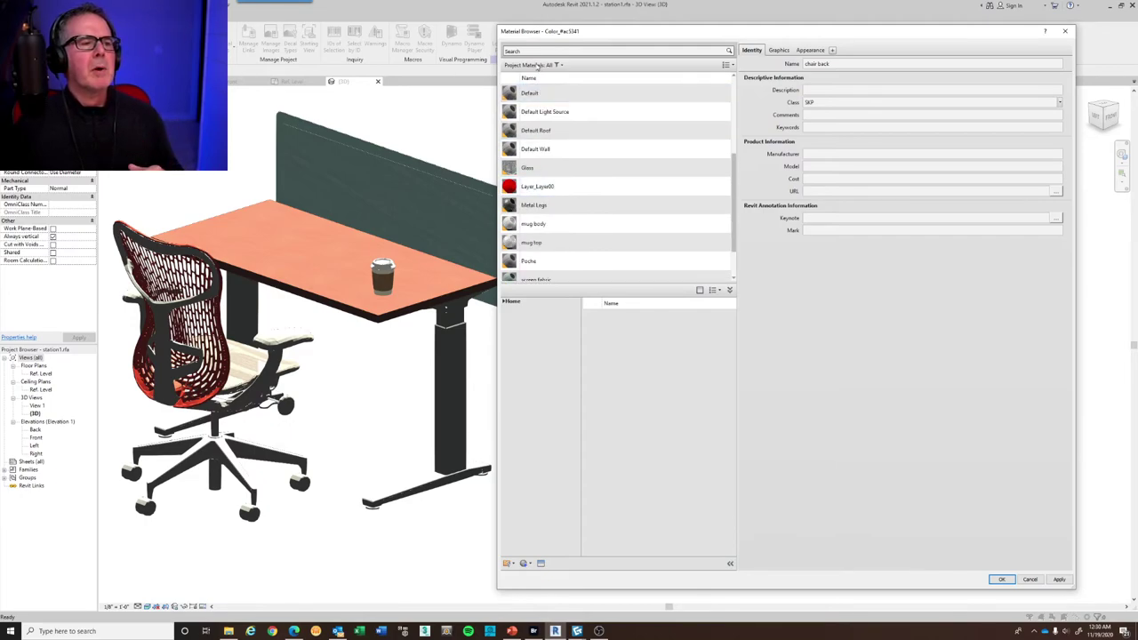
pyautogui.click(558, 65)
pyautogui.click(520, 104)
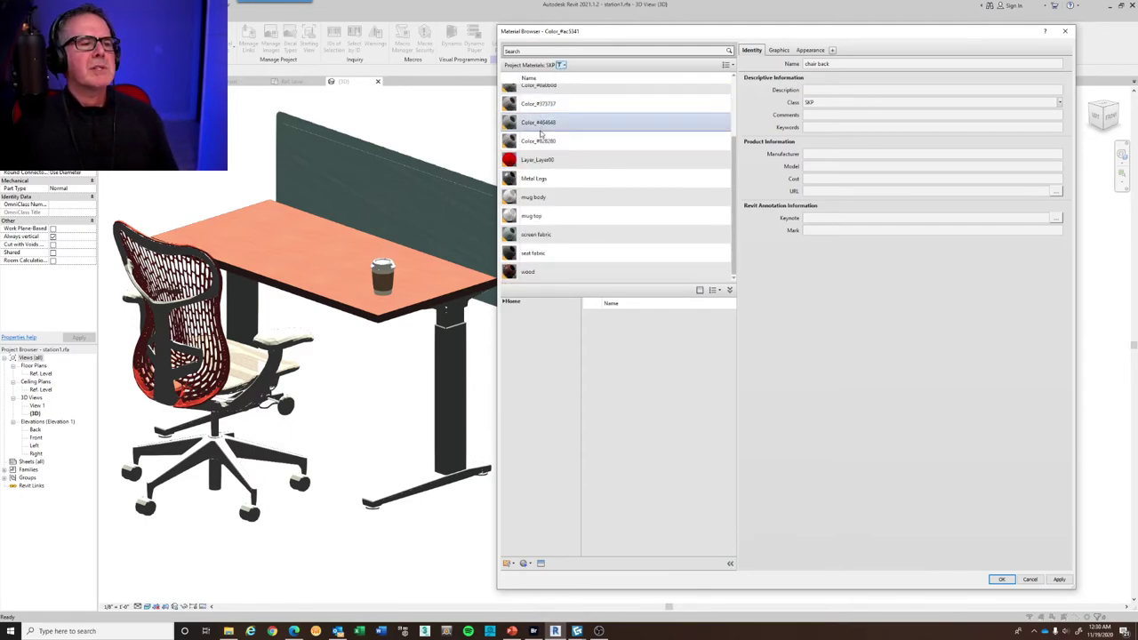
pyautogui.scroll(2, 568, 185)
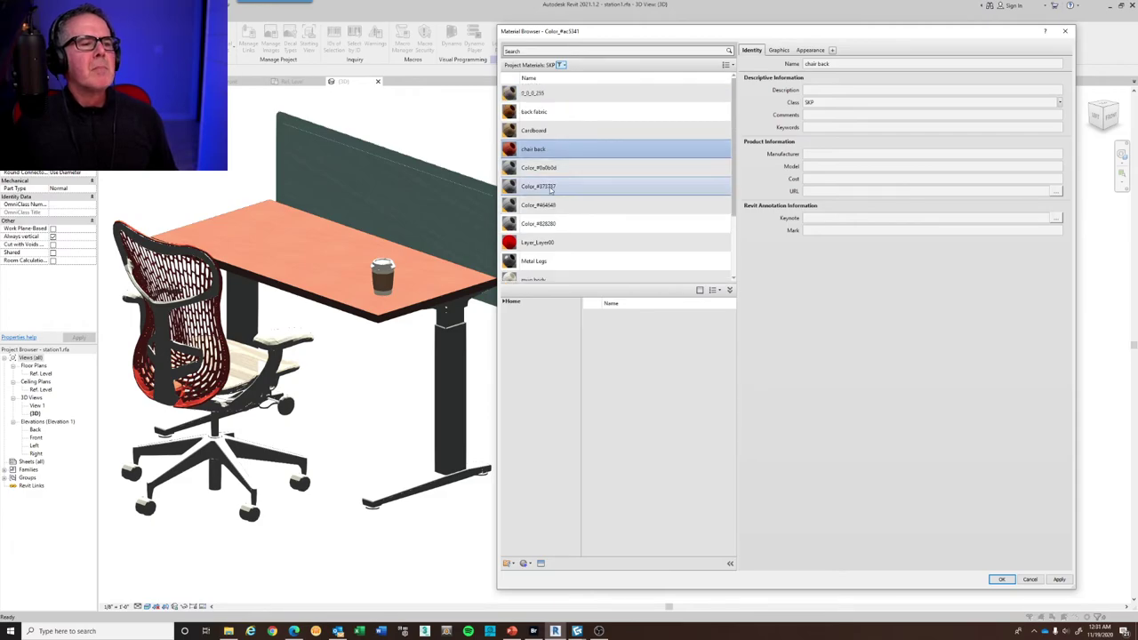
# Select Color_#828280 and try red, then spring green, as its appearance colour
pyautogui.click(562, 224)
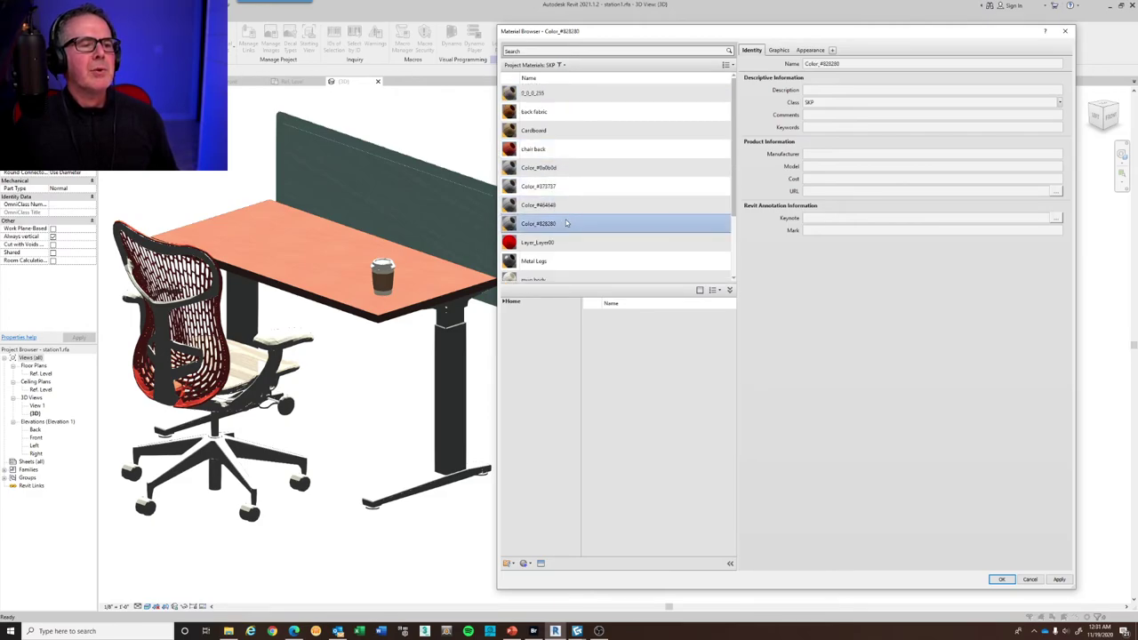
pyautogui.click(809, 50)
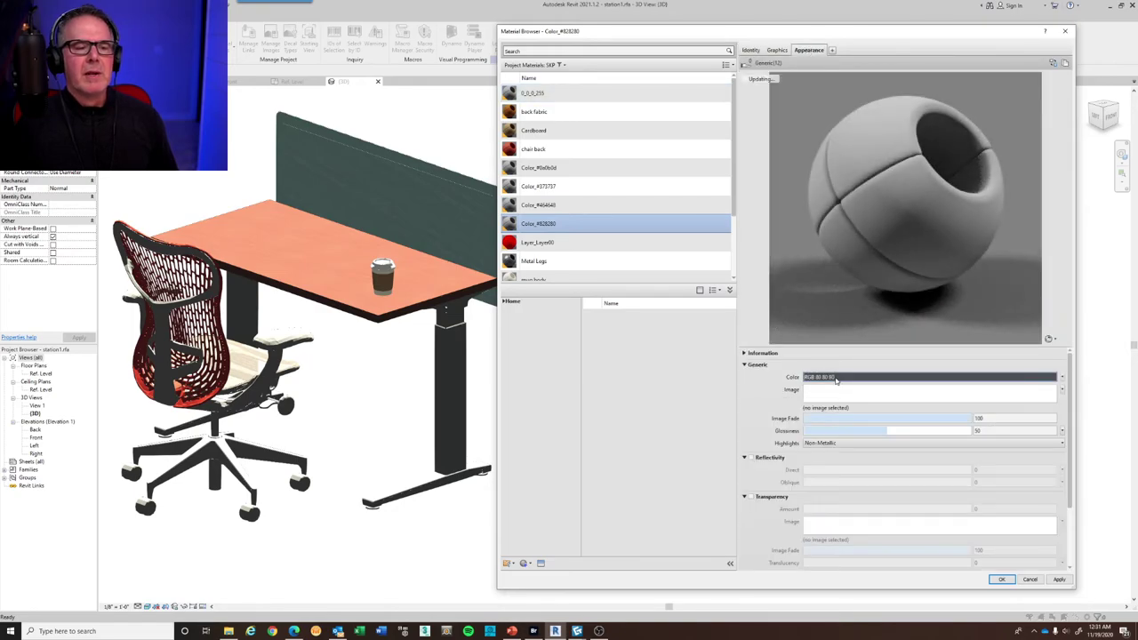
pyautogui.click(836, 378)
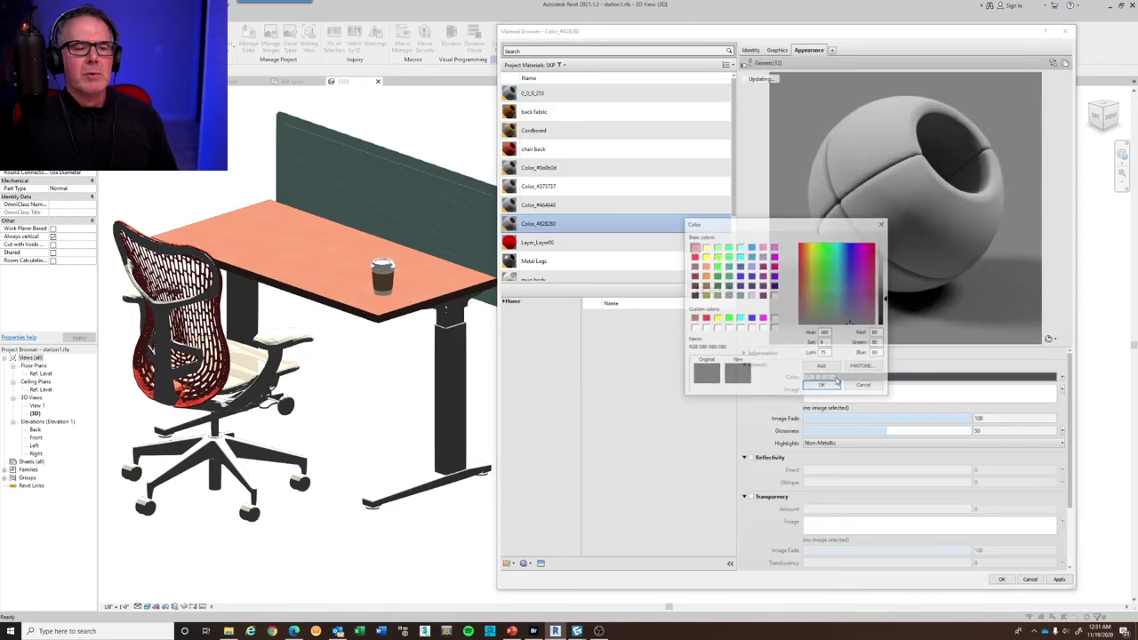
pyautogui.click(693, 256)
pyautogui.click(822, 387)
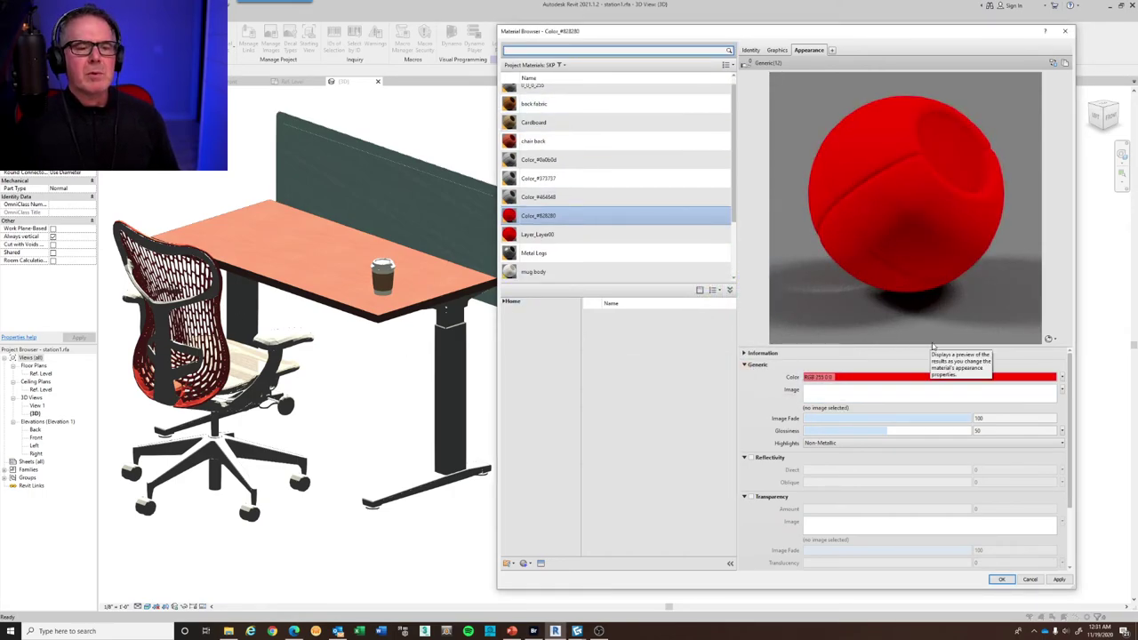
pyautogui.click(938, 378)
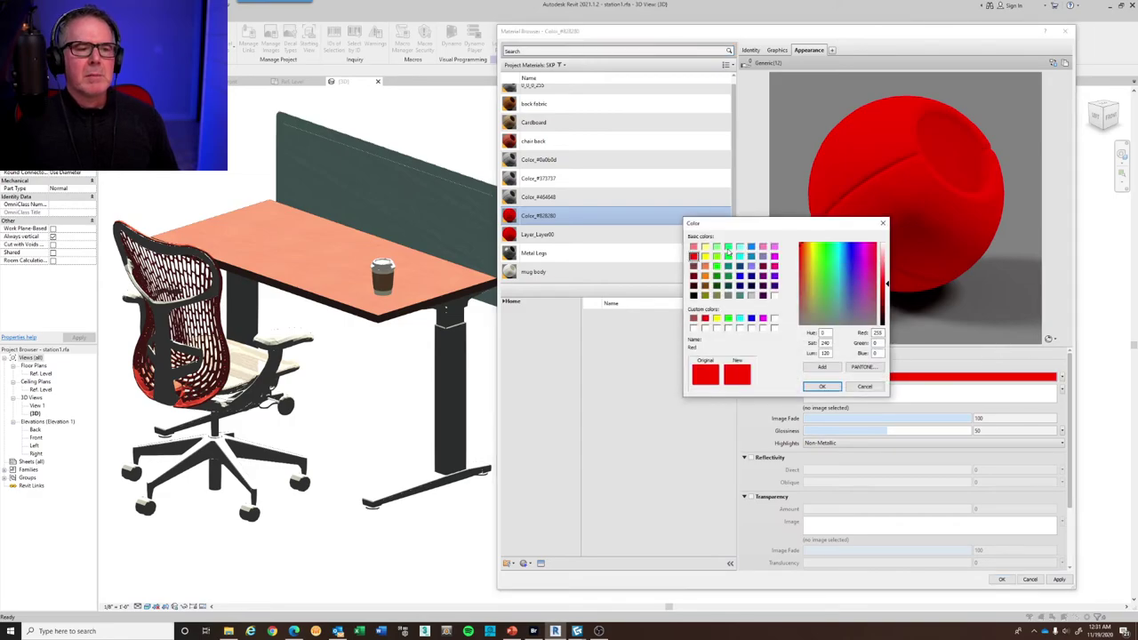
pyautogui.click(728, 247)
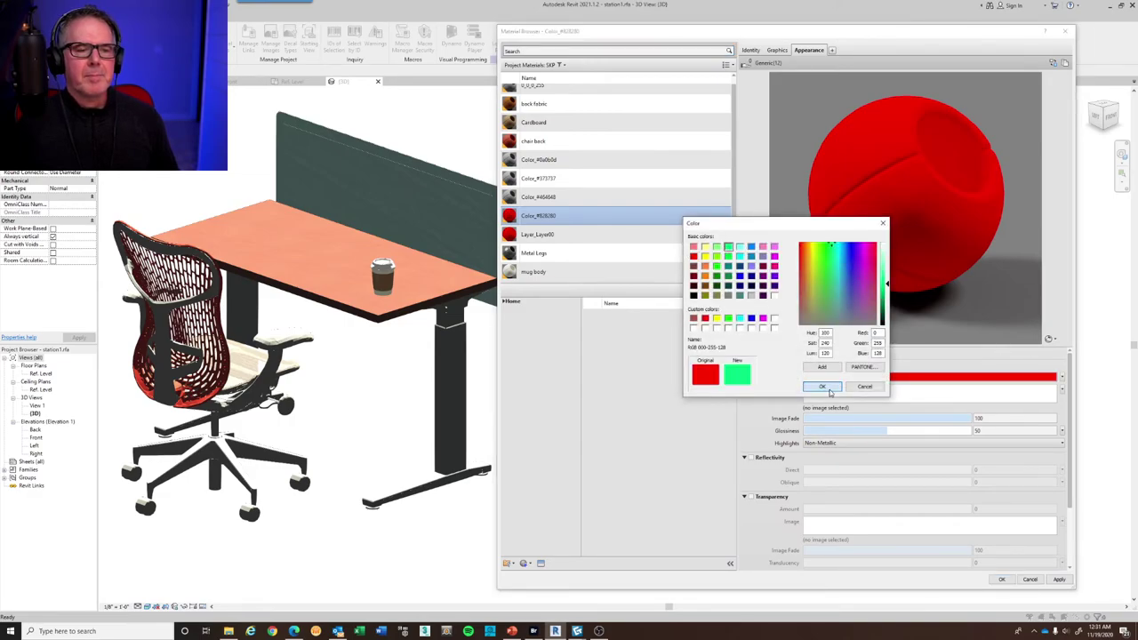
pyautogui.click(823, 386)
pyautogui.click(1063, 580)
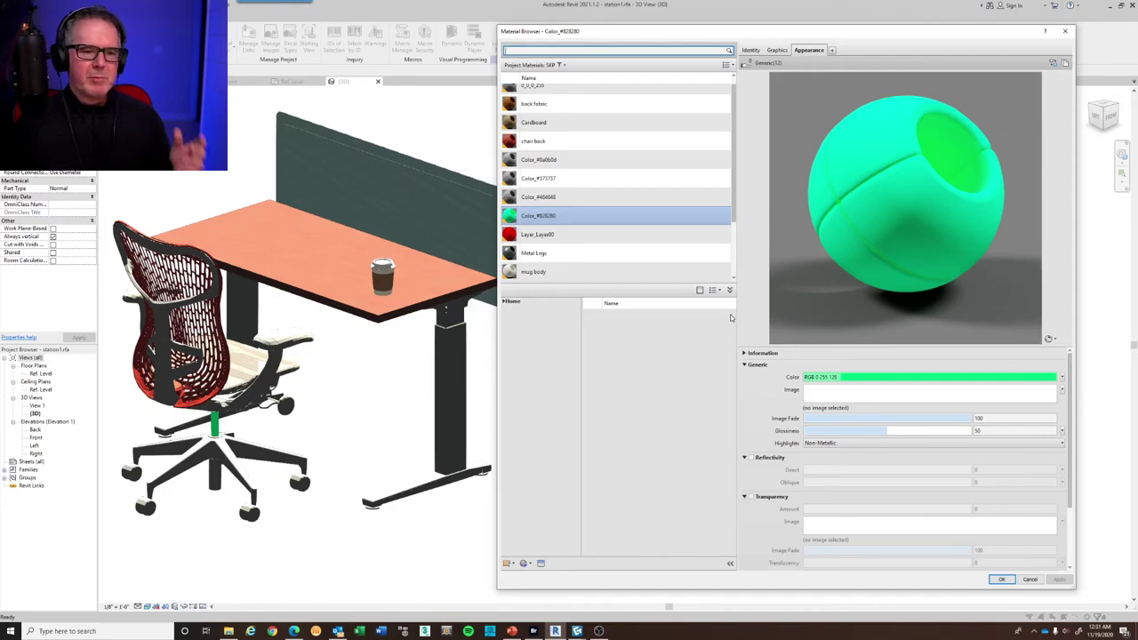
# Change the colour to dark grey and set Highlights to Metallic
pyautogui.click(842, 377)
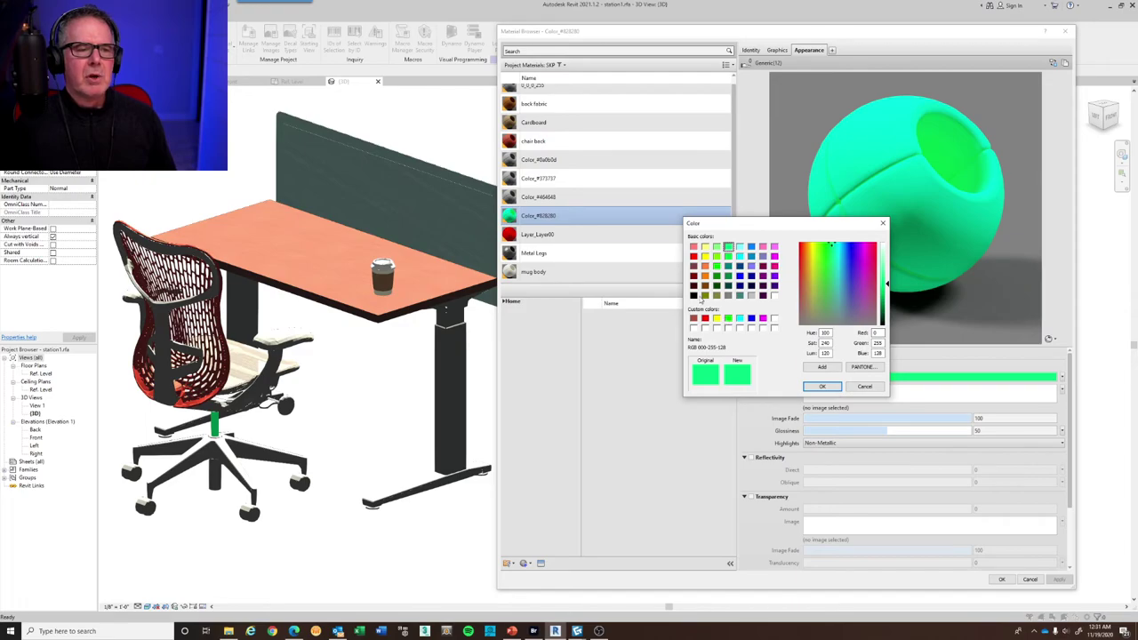
pyautogui.click(695, 296)
pyautogui.moveTo(892, 324); pyautogui.dragTo(887, 302)
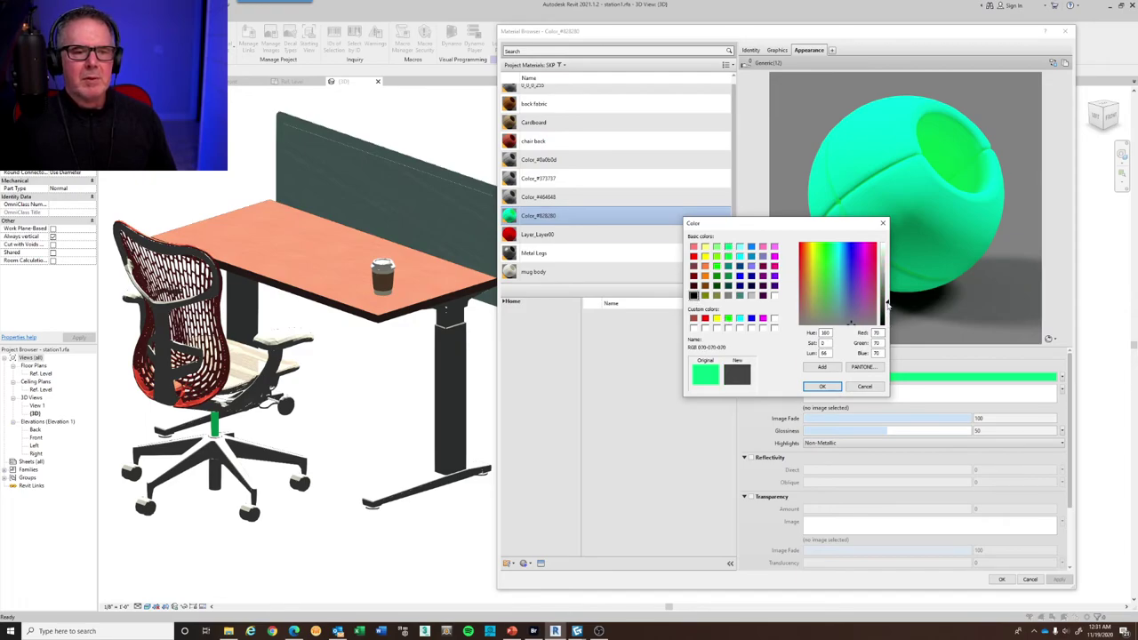
pyautogui.click(822, 389)
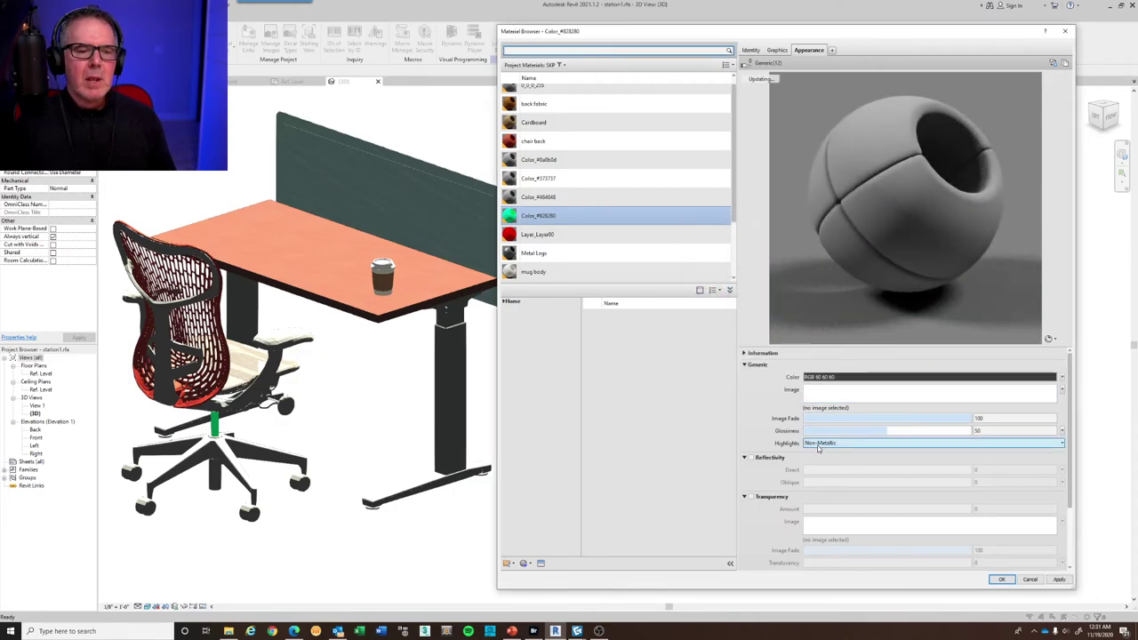
pyautogui.click(819, 444)
pyautogui.click(832, 444)
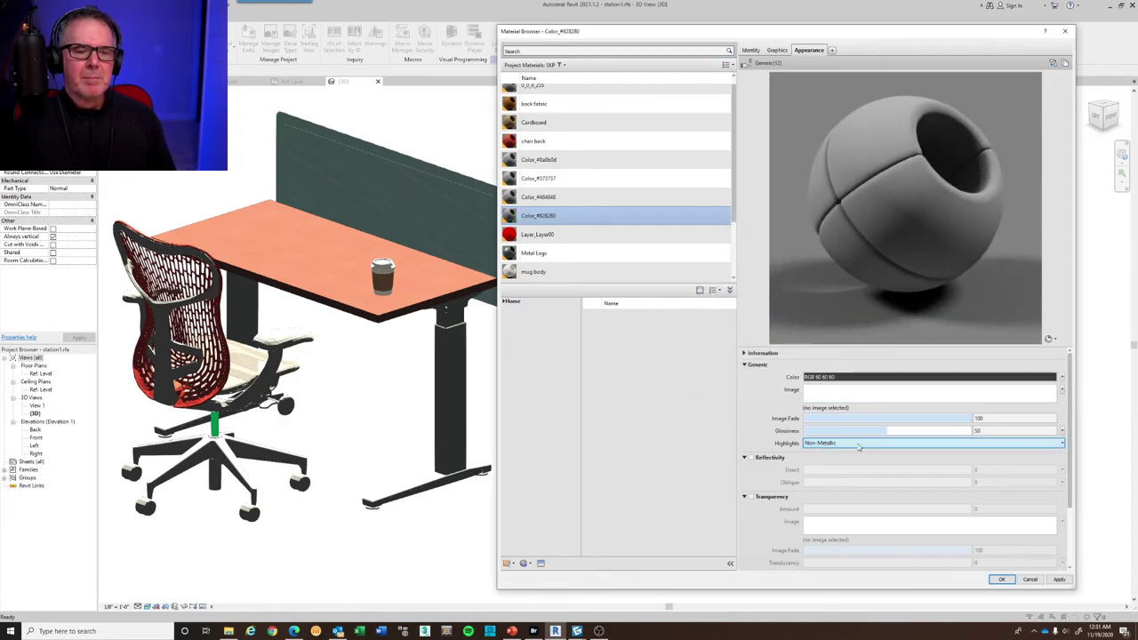
pyautogui.click(1014, 443)
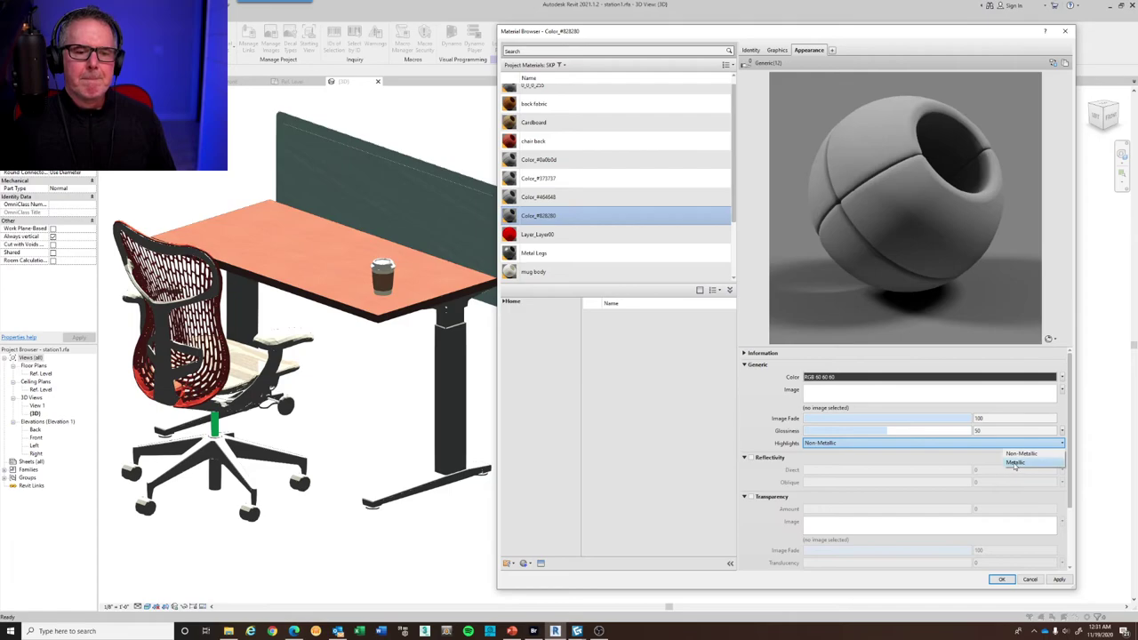
pyautogui.click(1016, 464)
# Turn on reflectivity, lowering Direct to about 19 and Glossiness to about 31
pyautogui.click(751, 458)
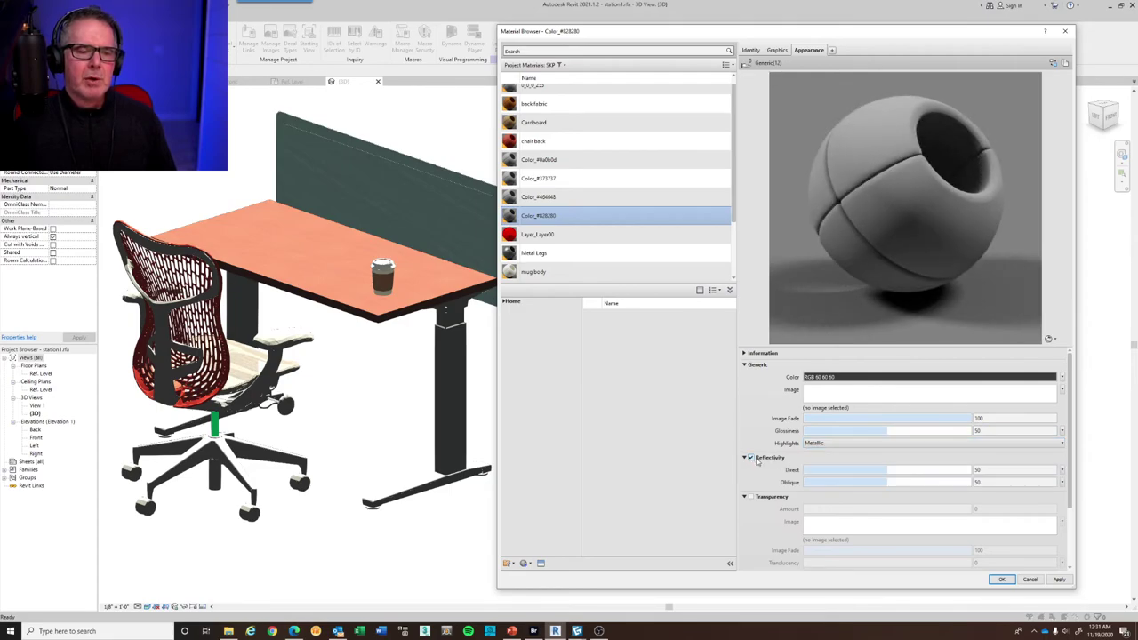
pyautogui.click(839, 469)
pyautogui.moveTo(840, 470); pyautogui.dragTo(835, 469)
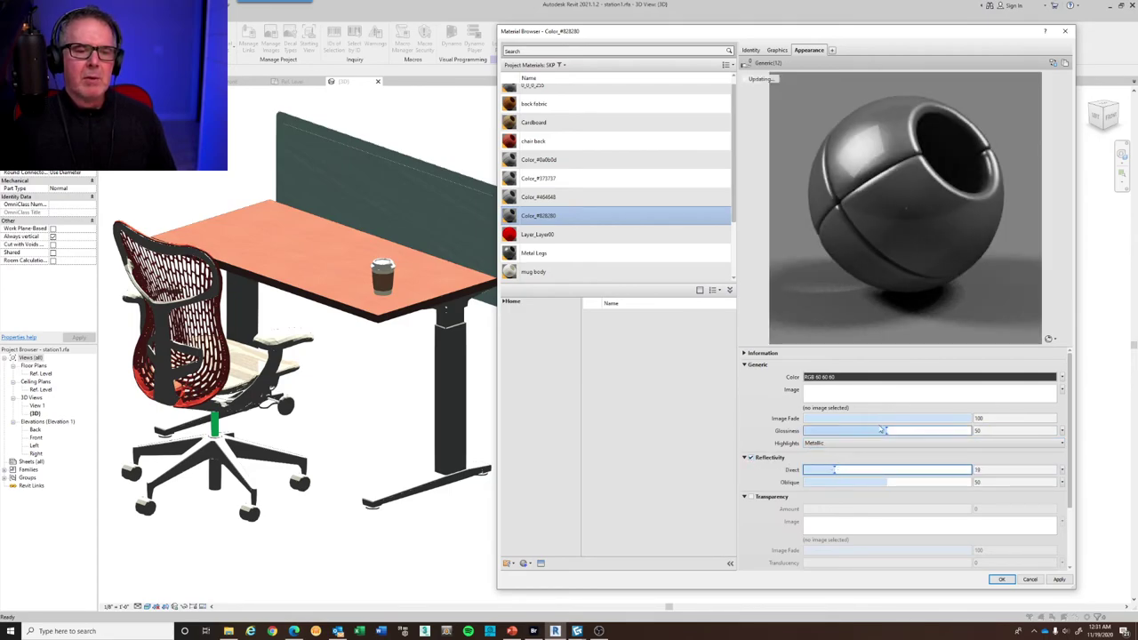
pyautogui.moveTo(888, 430); pyautogui.dragTo(855, 441)
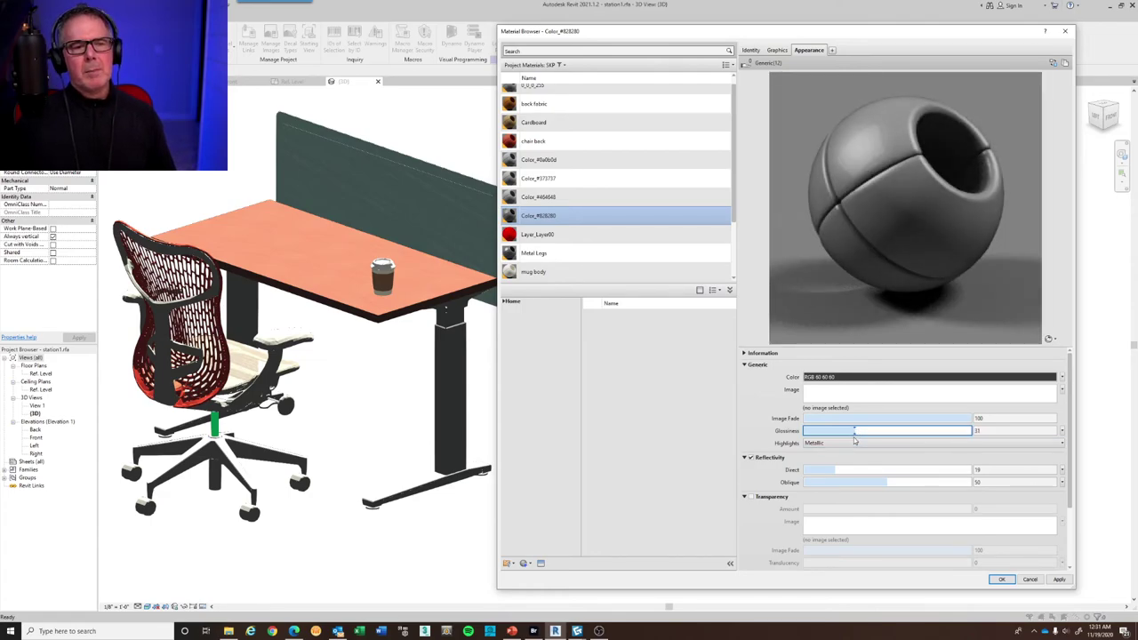
# Darken the colour to RGB 36 36 36, raise glossiness to 36, and apply
pyautogui.click(875, 377)
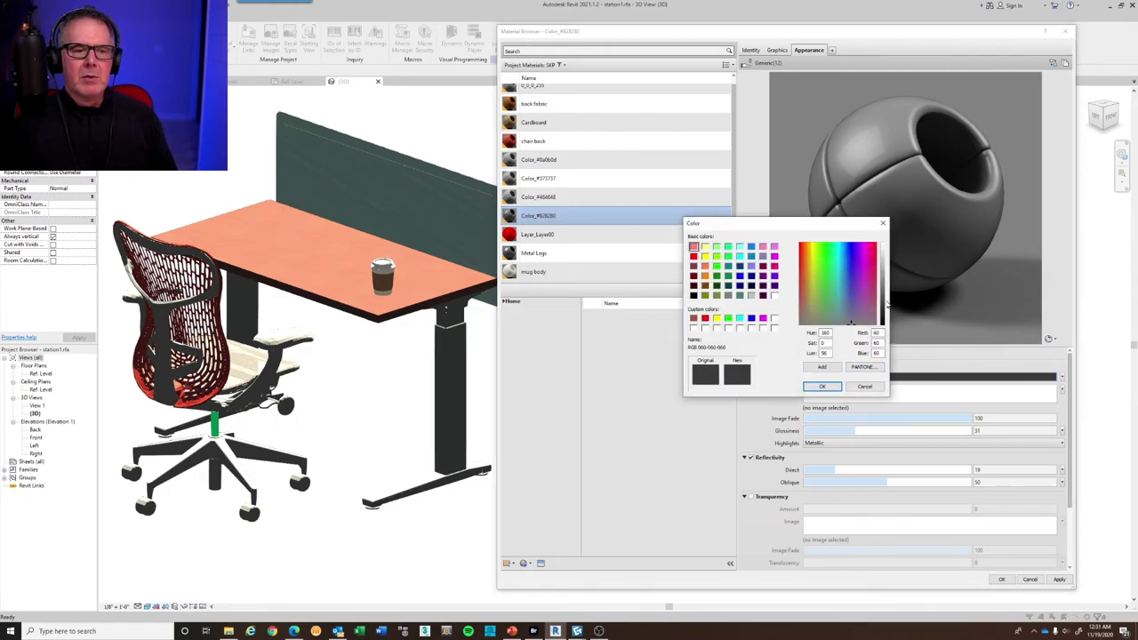
pyautogui.moveTo(887, 305); pyautogui.dragTo(887, 312)
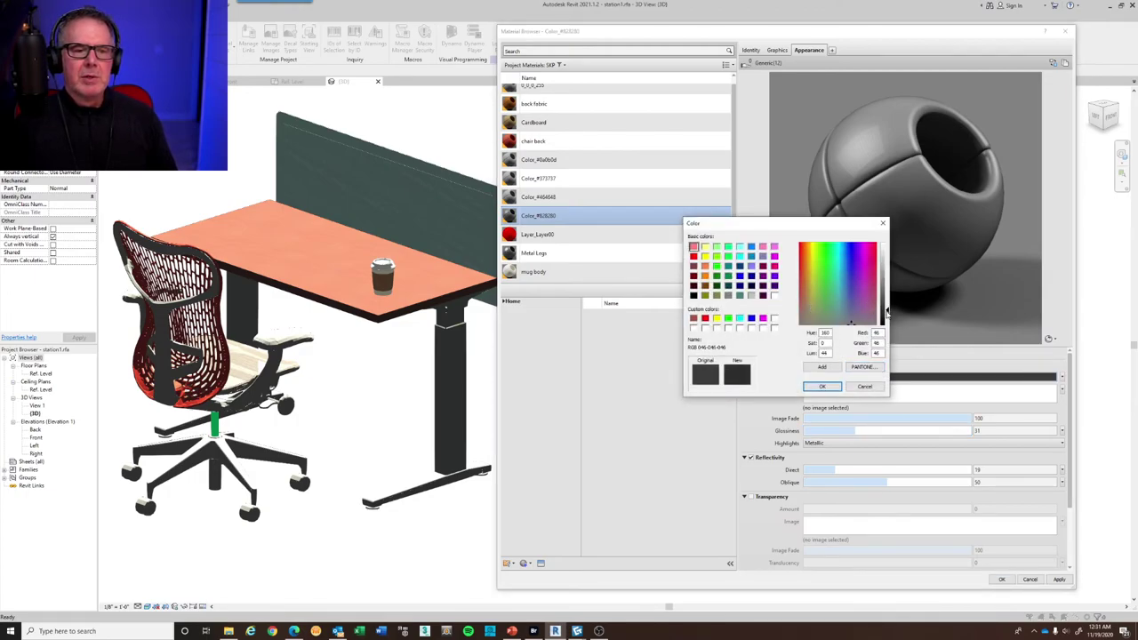
pyautogui.click(824, 387)
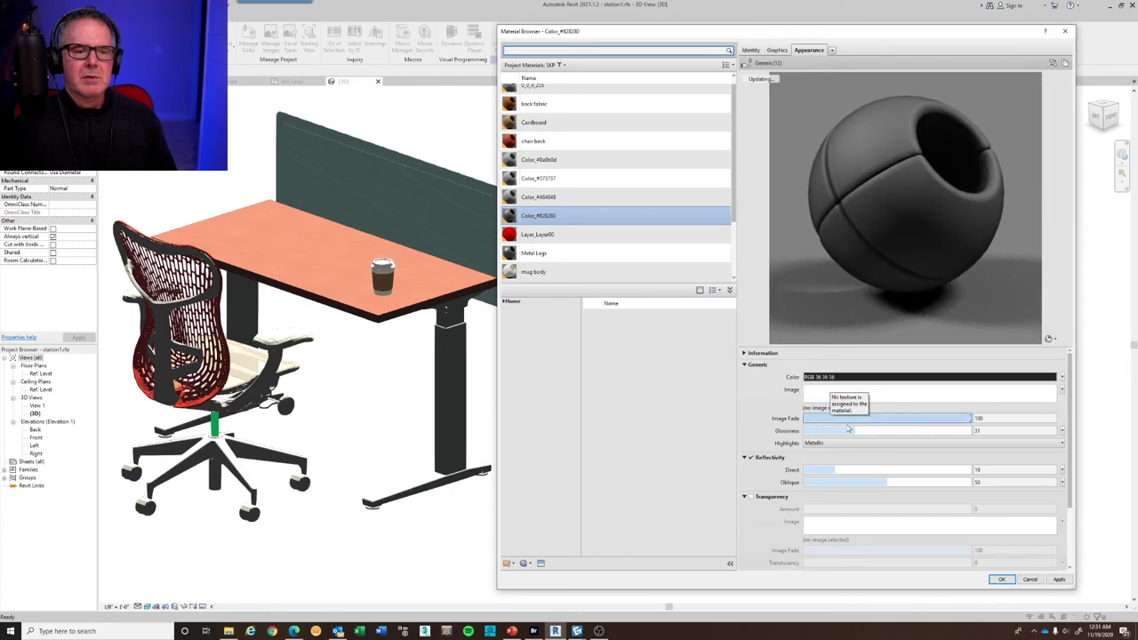
pyautogui.moveTo(856, 431); pyautogui.dragTo(850, 471)
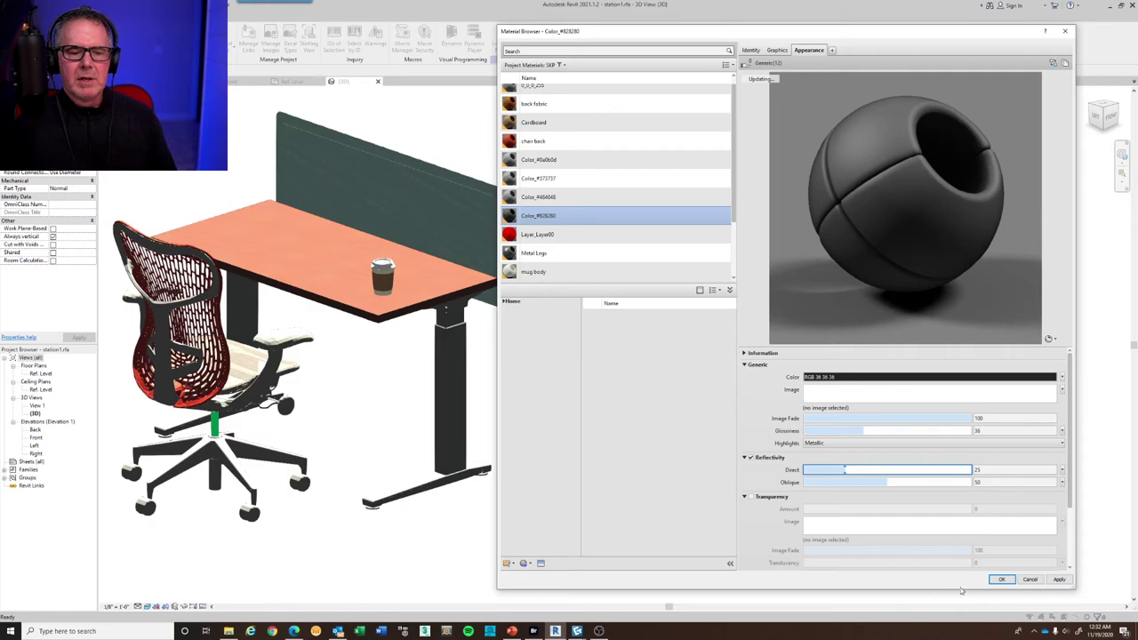
pyautogui.click(1059, 579)
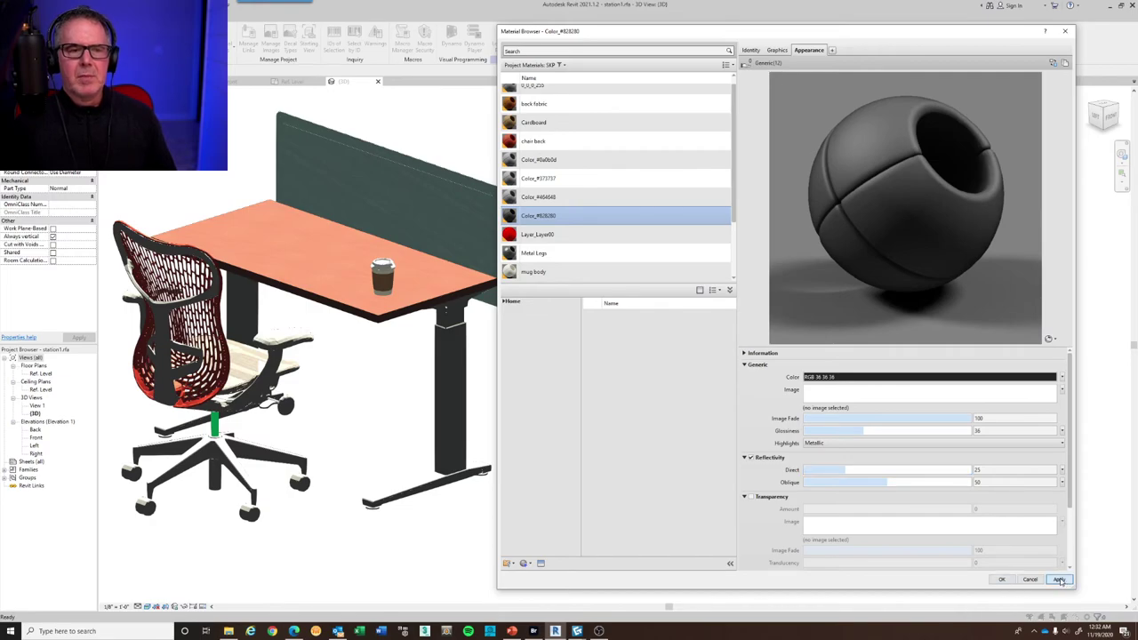
# Rename Color_#828280 to 'cyclinder' and select the next grey material, Color_#464640
pyautogui.click(752, 51)
pyautogui.doubleClick(849, 64)
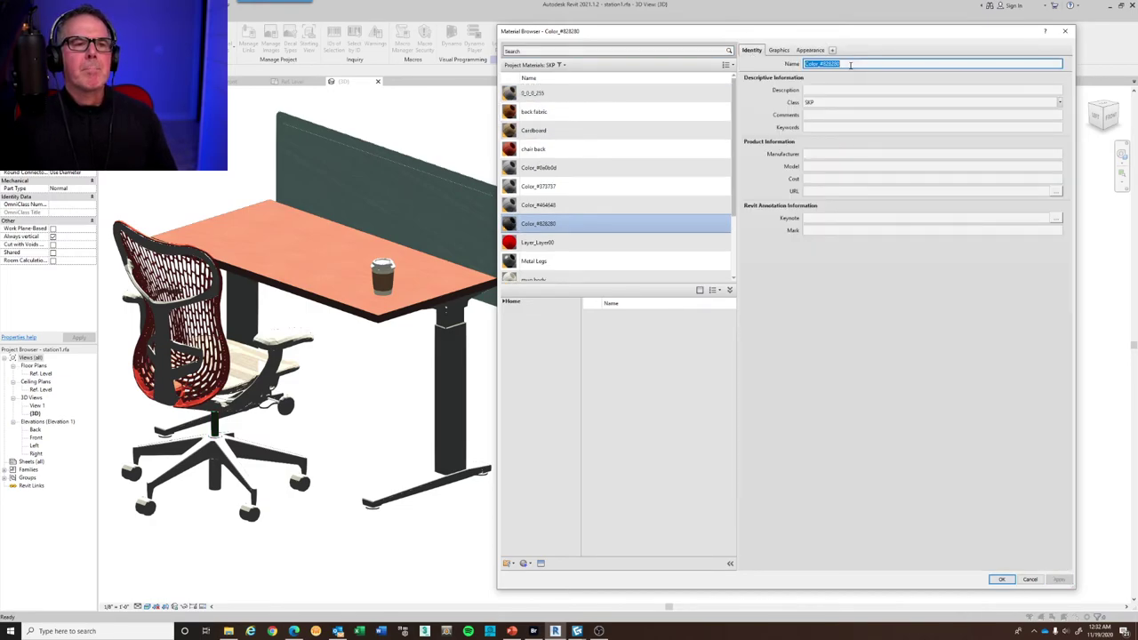
pyautogui.write('cyl')
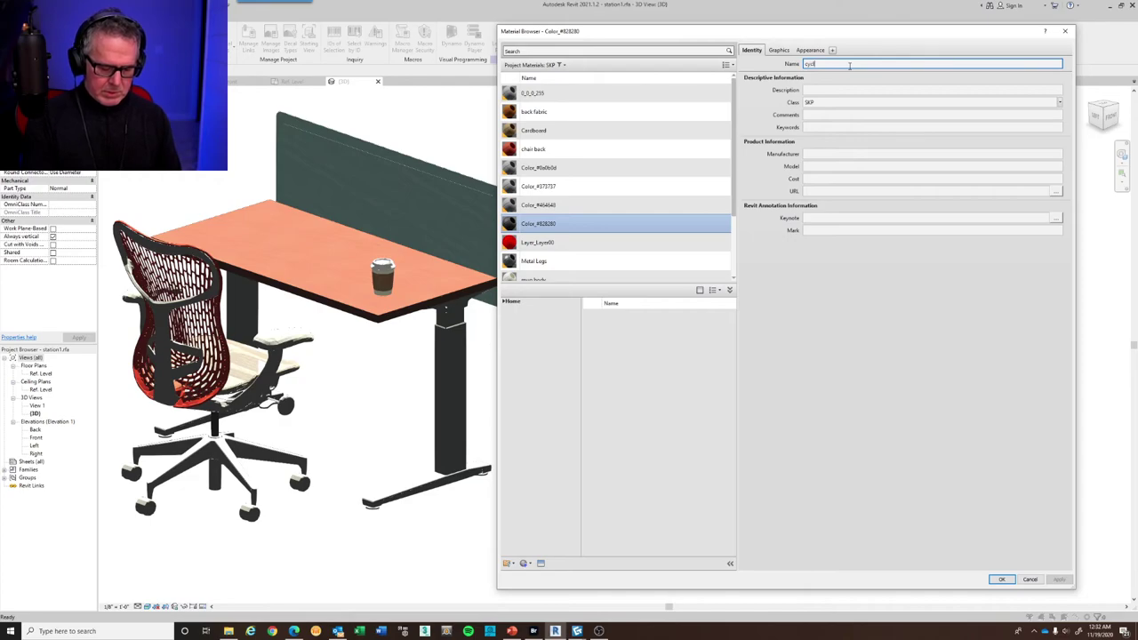
pyautogui.write('yclinder')
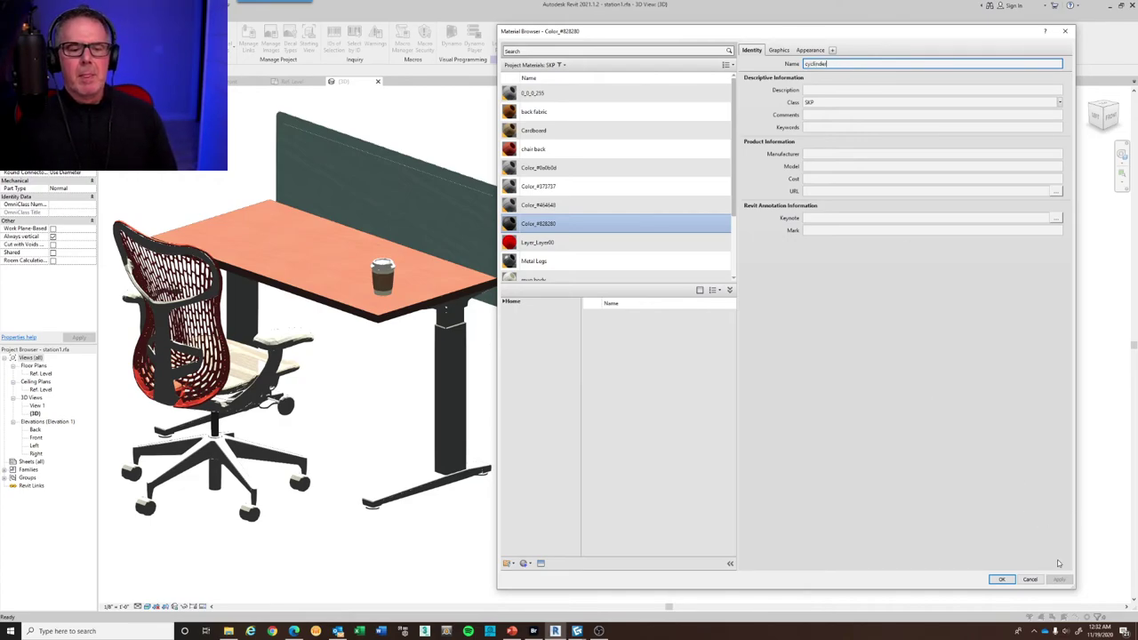
pyautogui.click(779, 51)
pyautogui.click(752, 51)
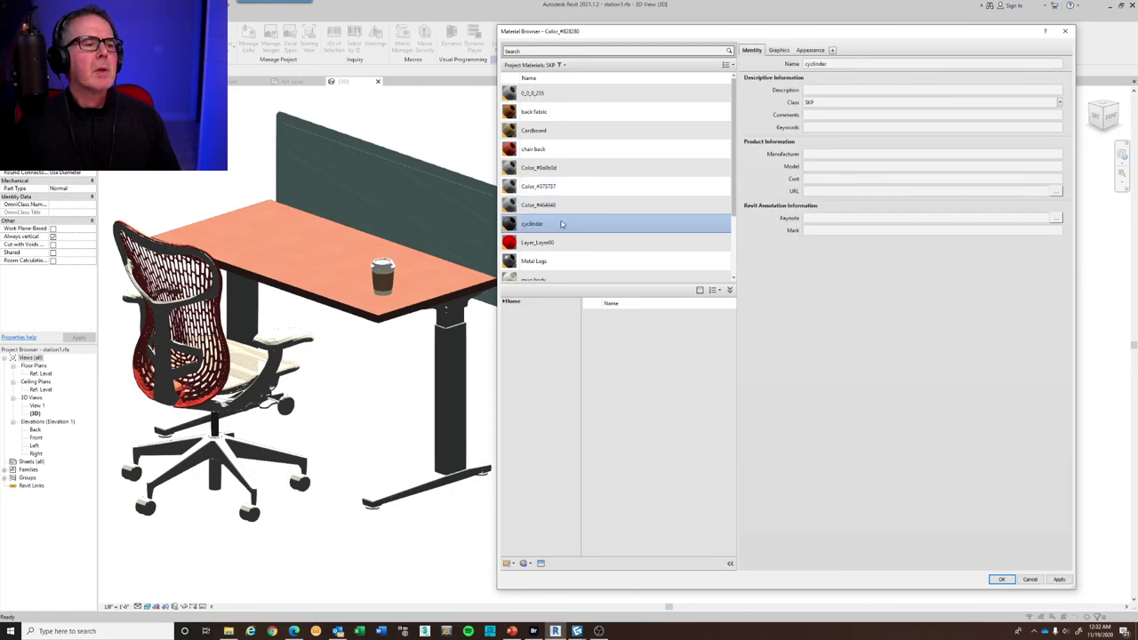
pyautogui.click(563, 207)
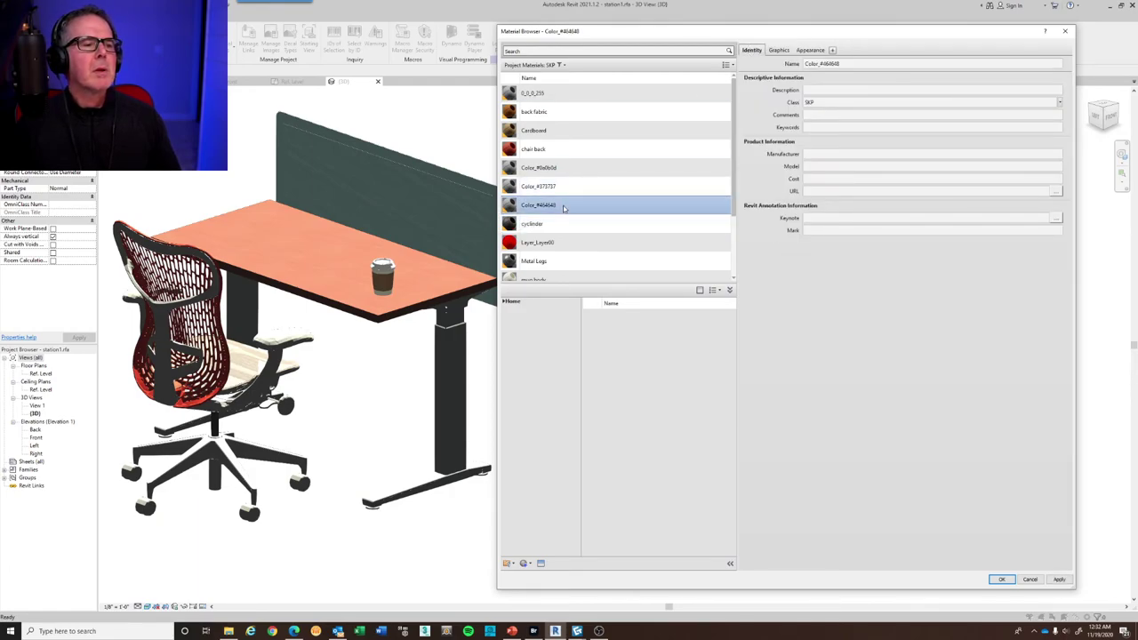
# Set the Color_#464640 appearance colour to pure red RGB 255 0 0 and apply
pyautogui.click(809, 51)
pyautogui.click(889, 377)
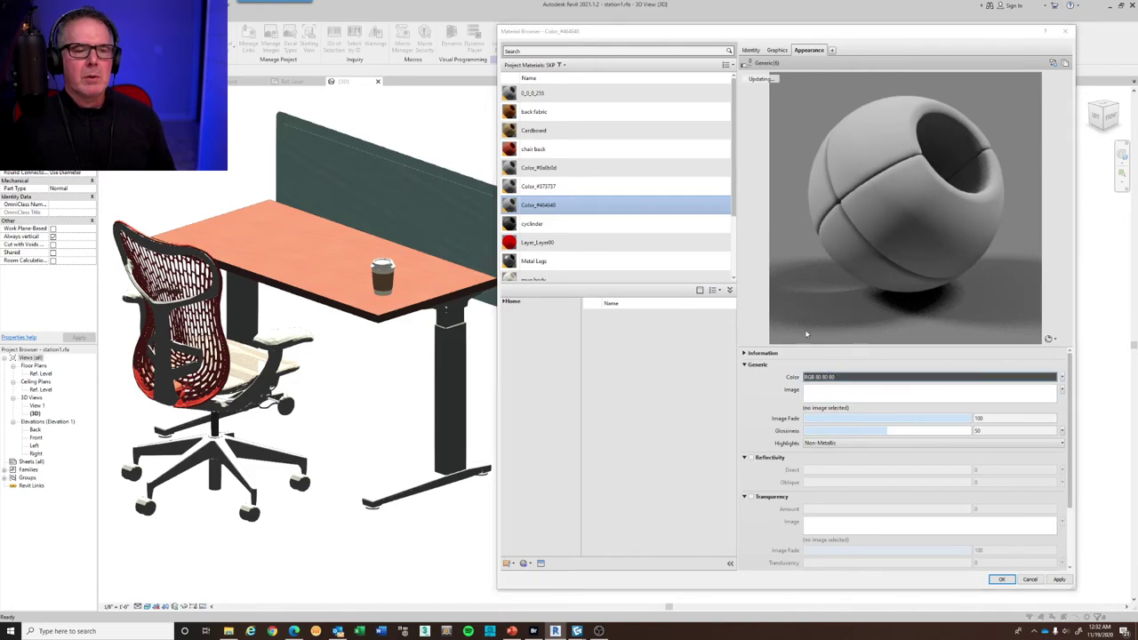
pyautogui.click(694, 246)
pyautogui.click(695, 257)
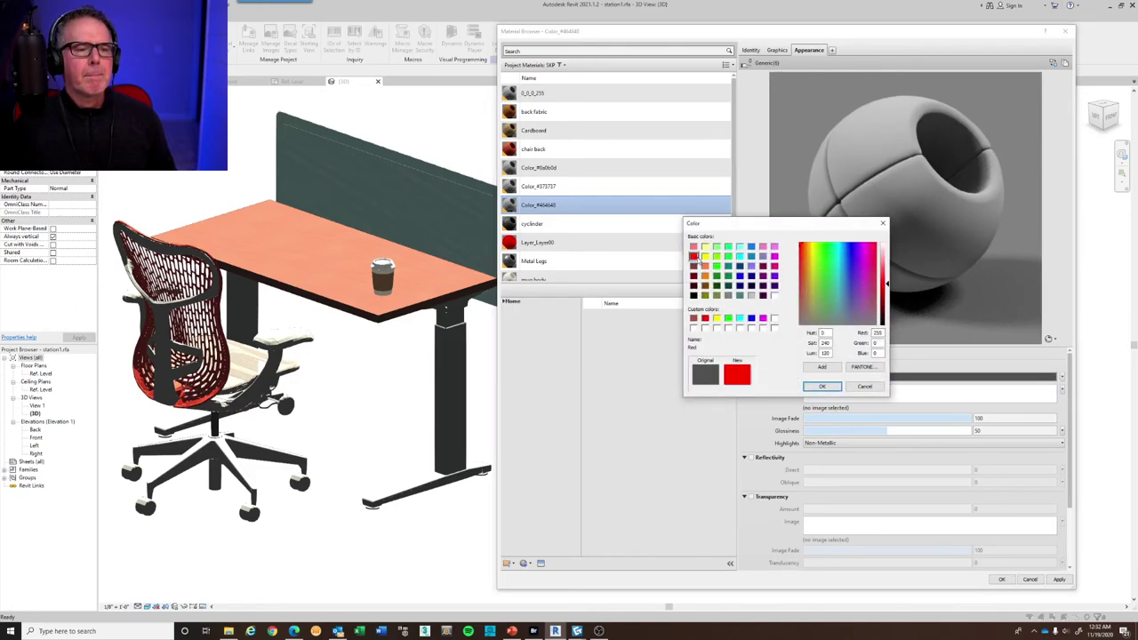
pyautogui.click(823, 386)
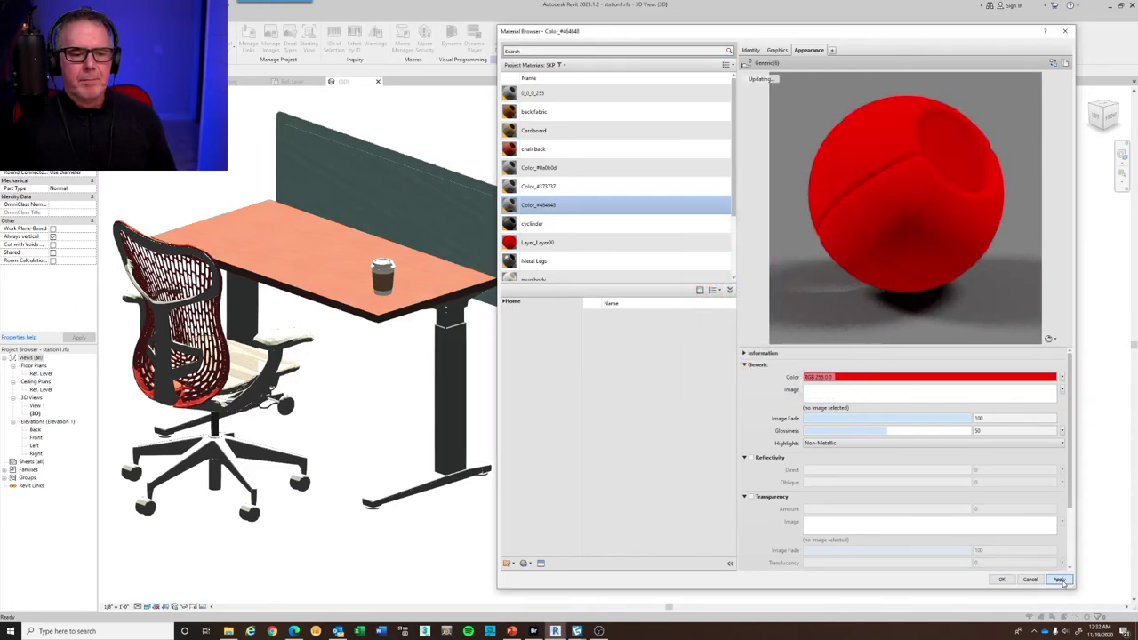
pyautogui.click(1065, 582)
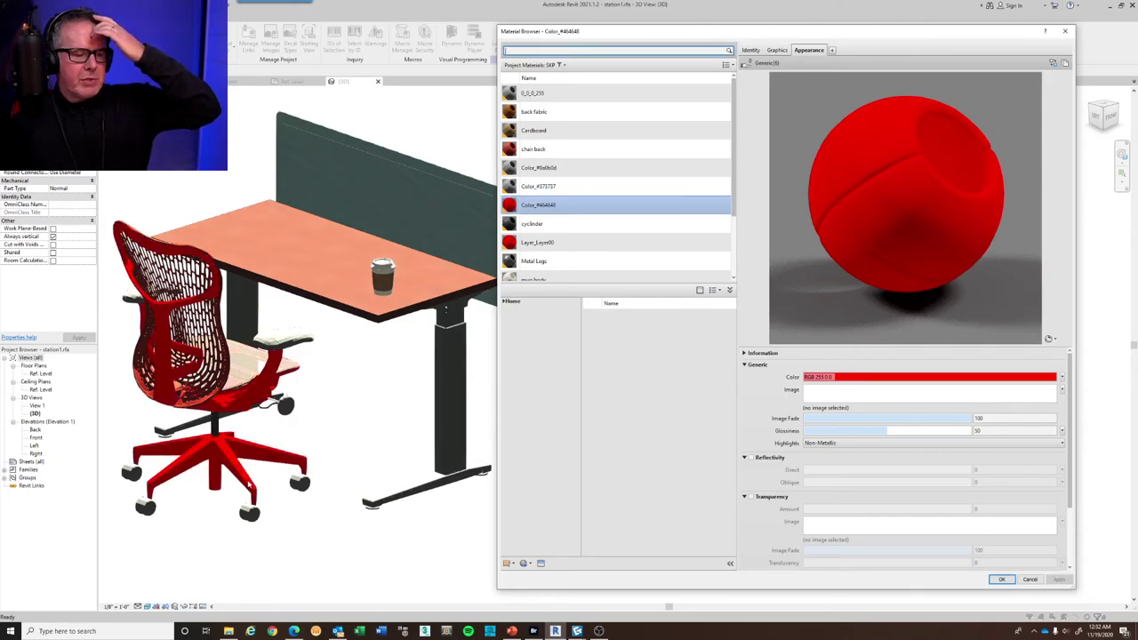
pyautogui.click(777, 50)
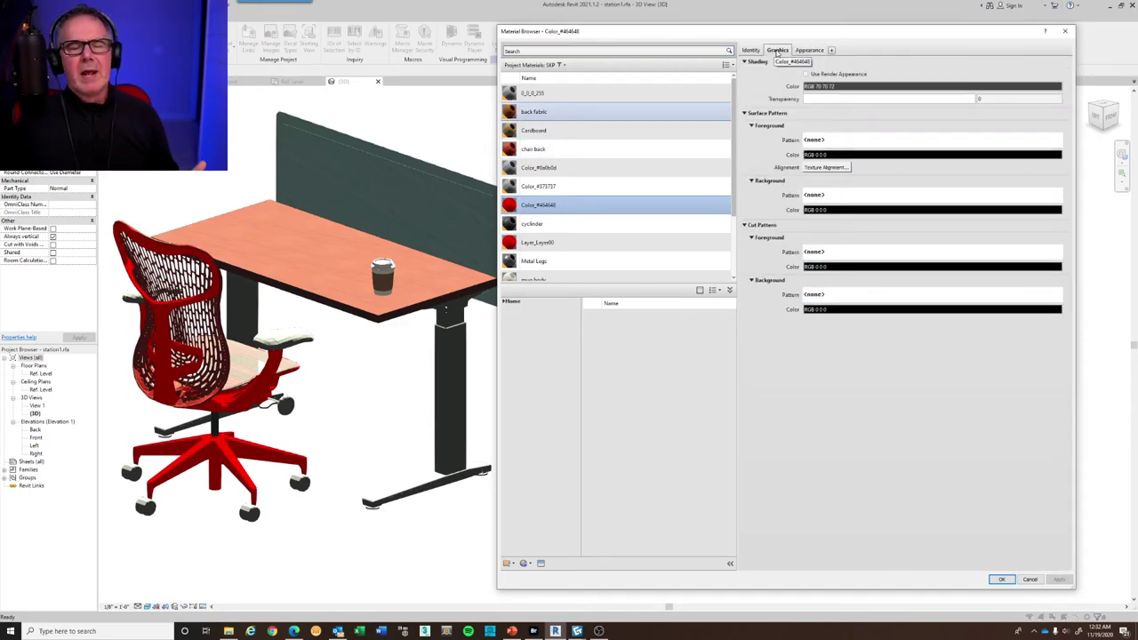
# Store the shading grey RGB 70 70 72 as a custom colour, discarding a trial white
pyautogui.click(854, 87)
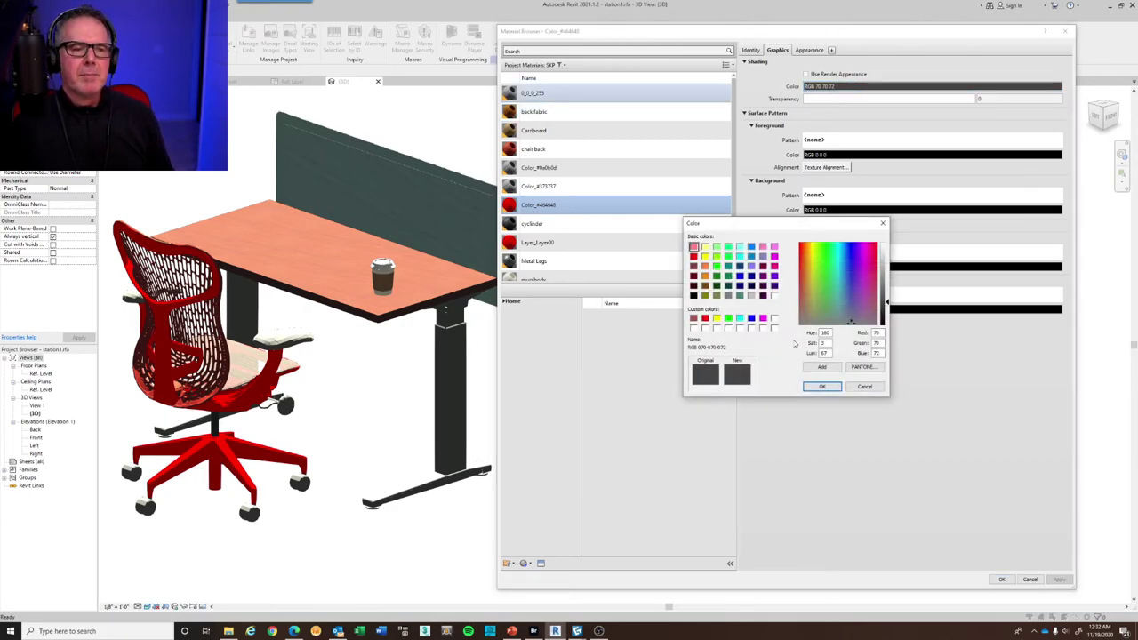
pyautogui.click(693, 328)
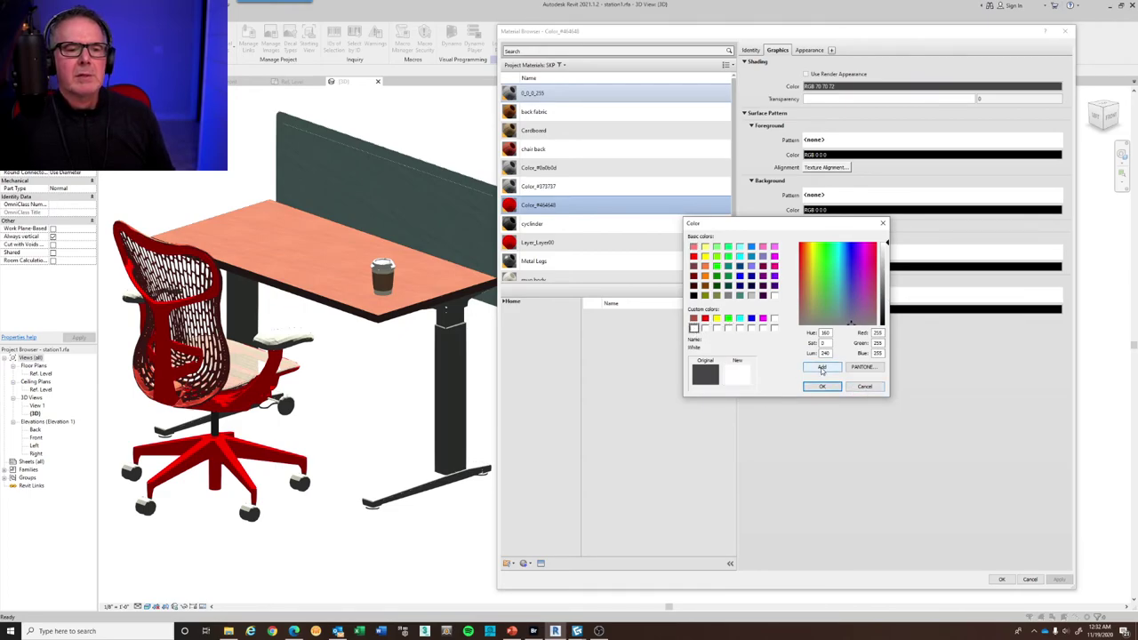
pyautogui.click(865, 386)
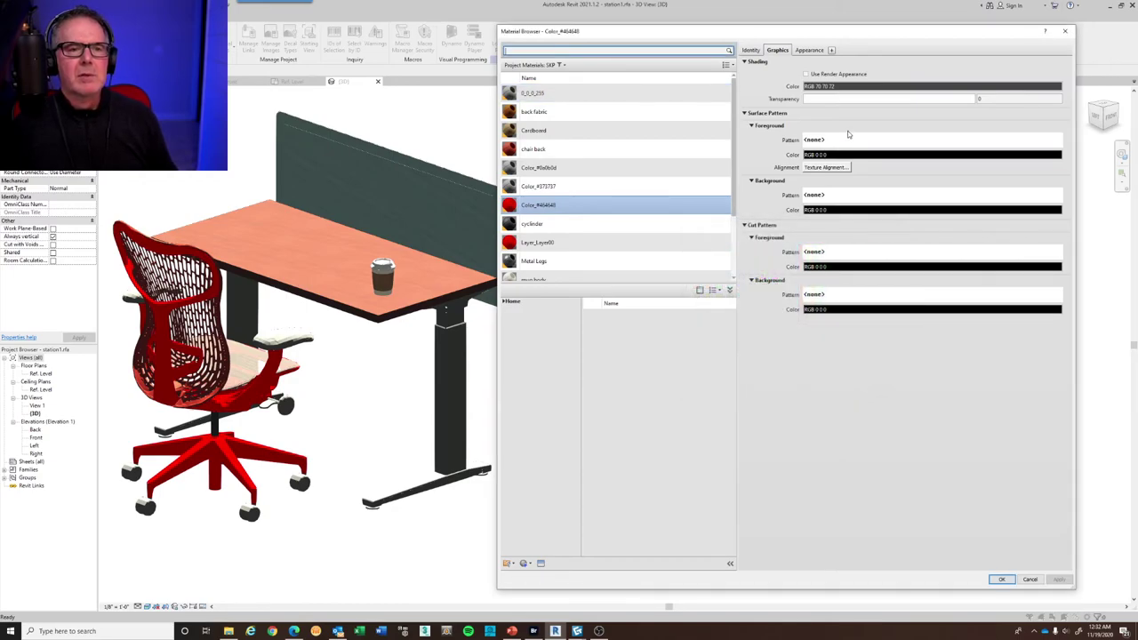
pyautogui.click(849, 86)
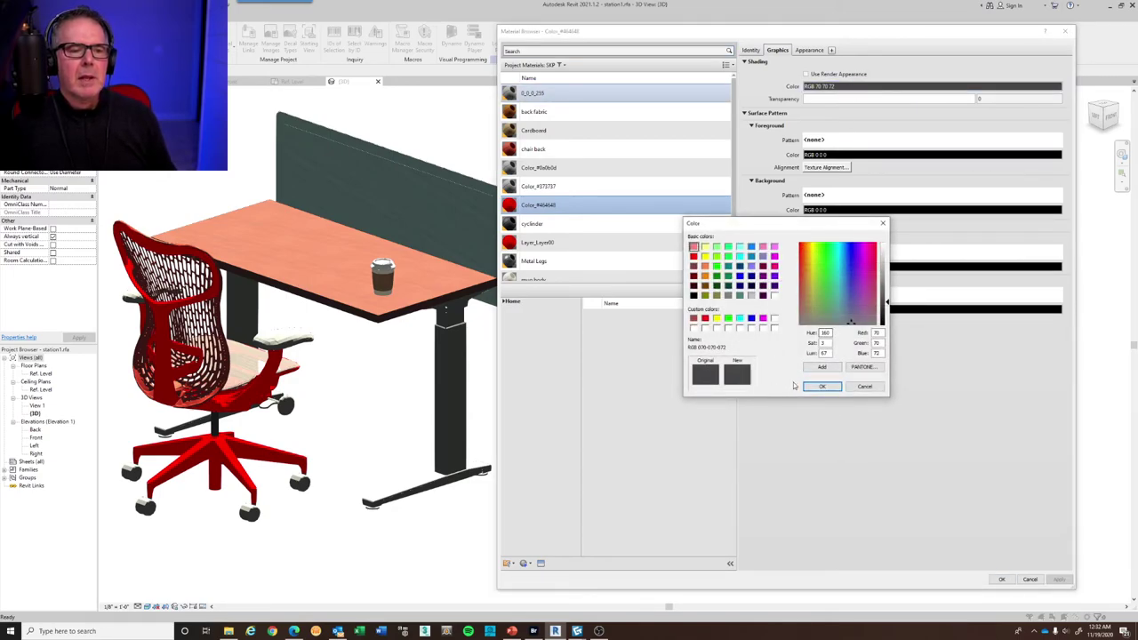
pyautogui.click(823, 368)
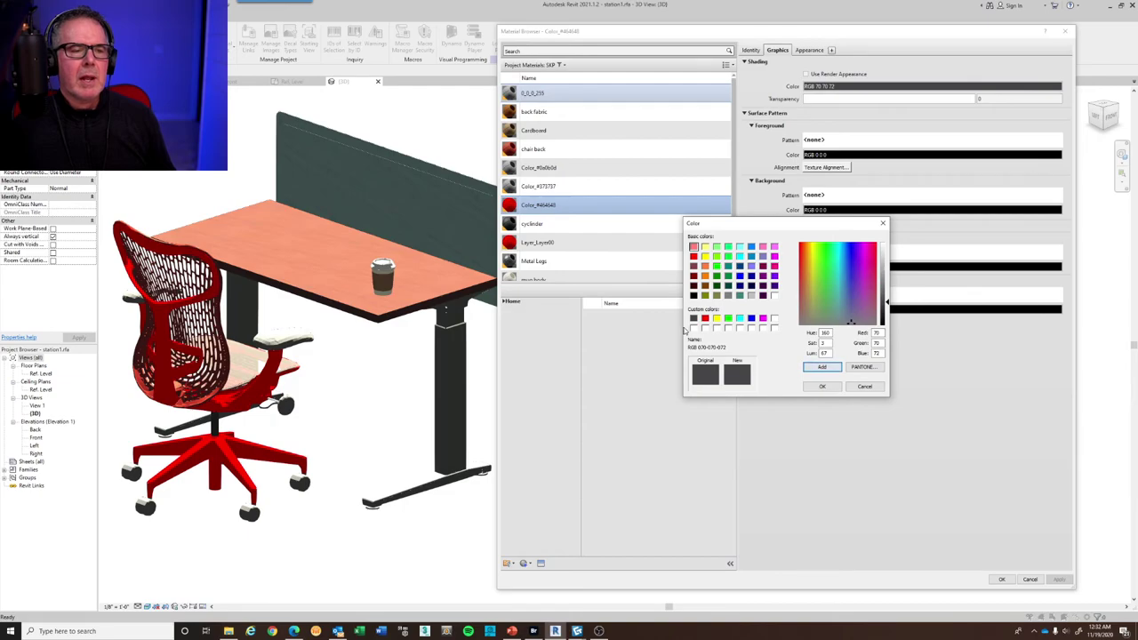
pyautogui.click(822, 387)
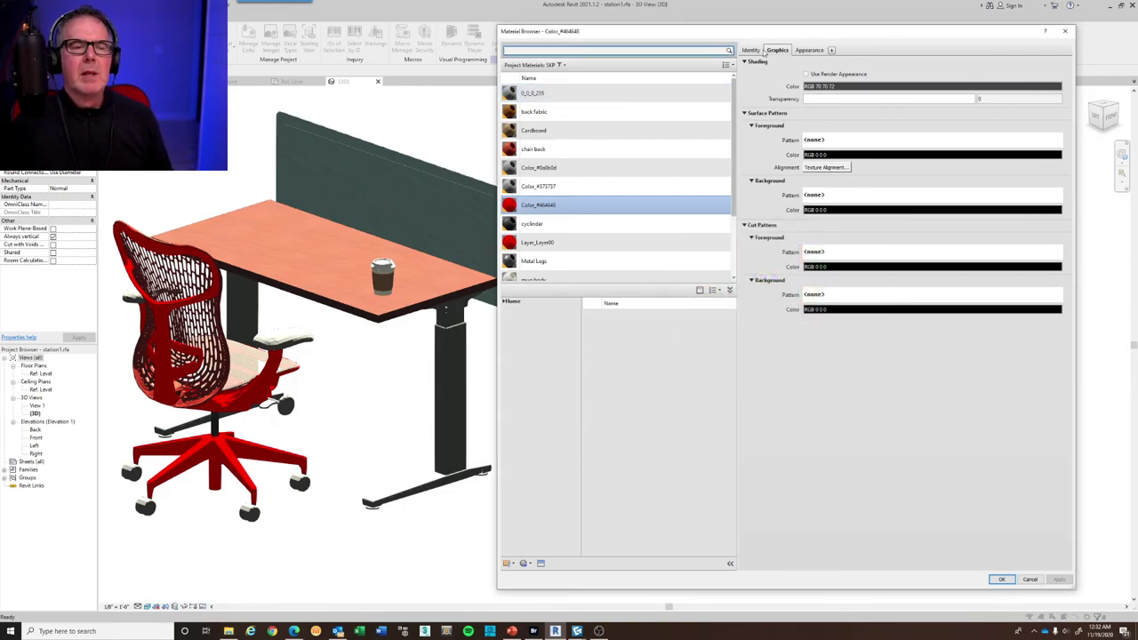
pyautogui.click(809, 50)
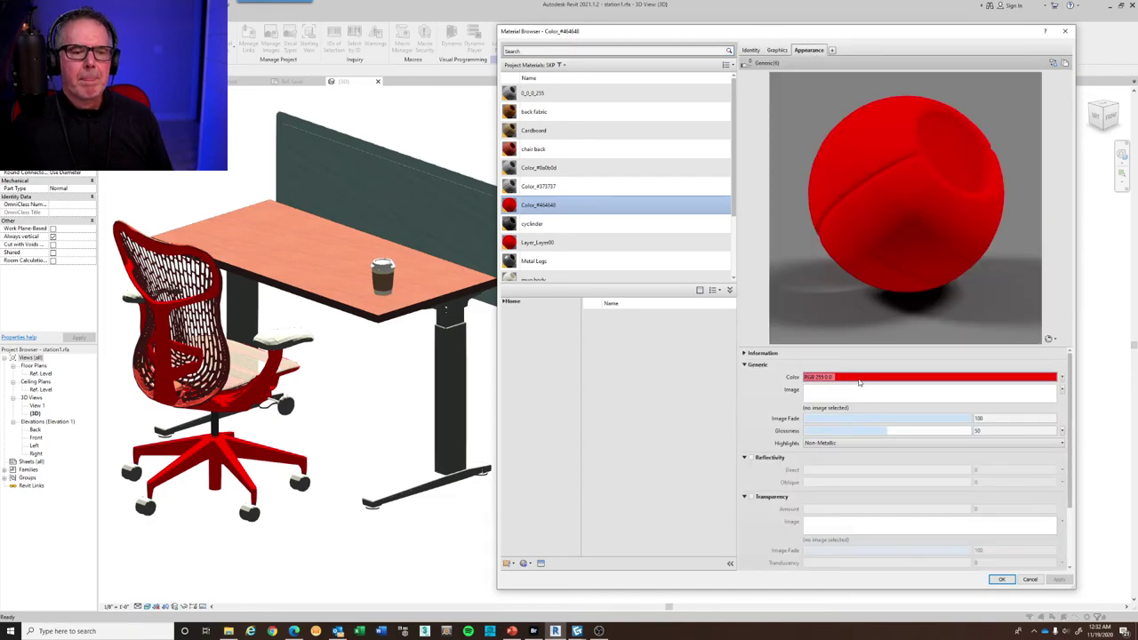
# Set the appearance colour to the custom grey RGB 70 70 72, discarding a darker trial
pyautogui.click(858, 379)
pyautogui.click(694, 319)
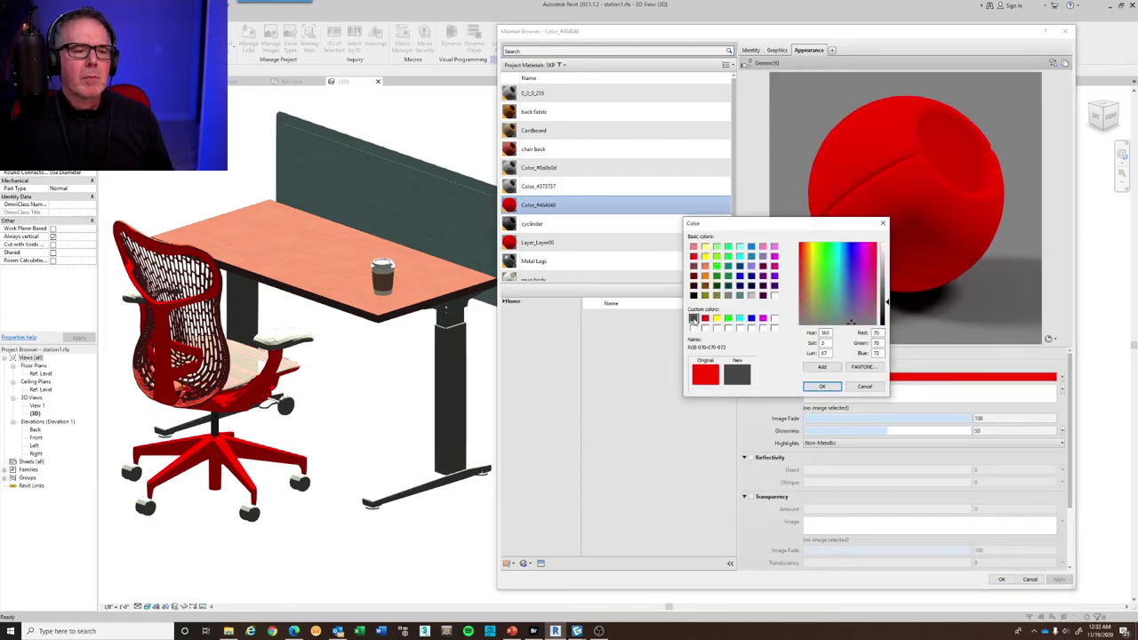
pyautogui.click(825, 387)
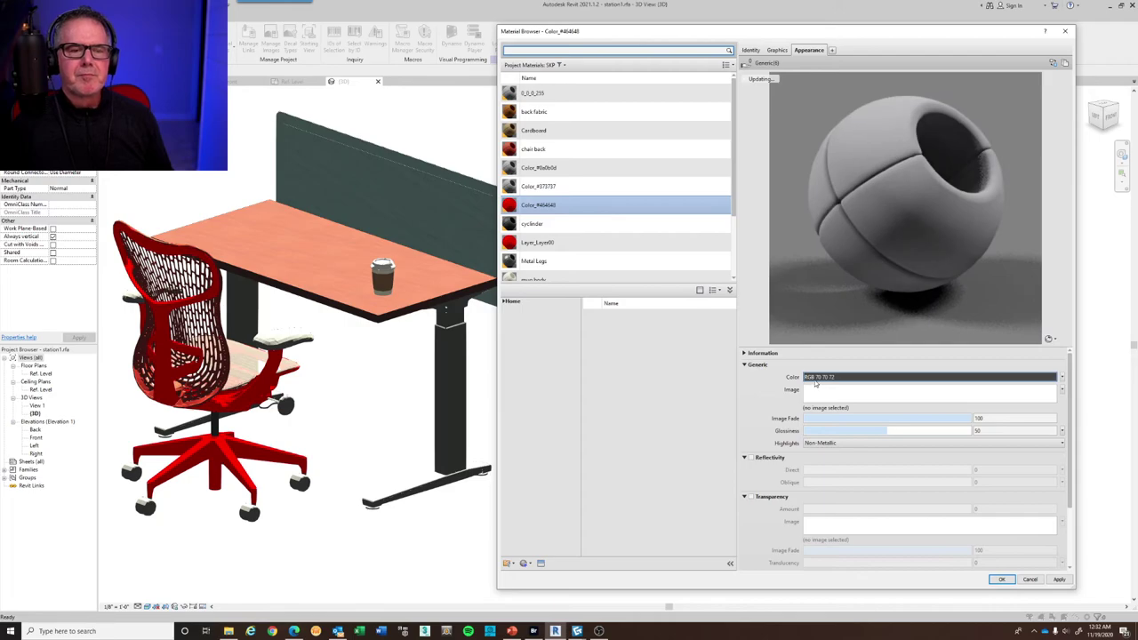
pyautogui.click(1035, 378)
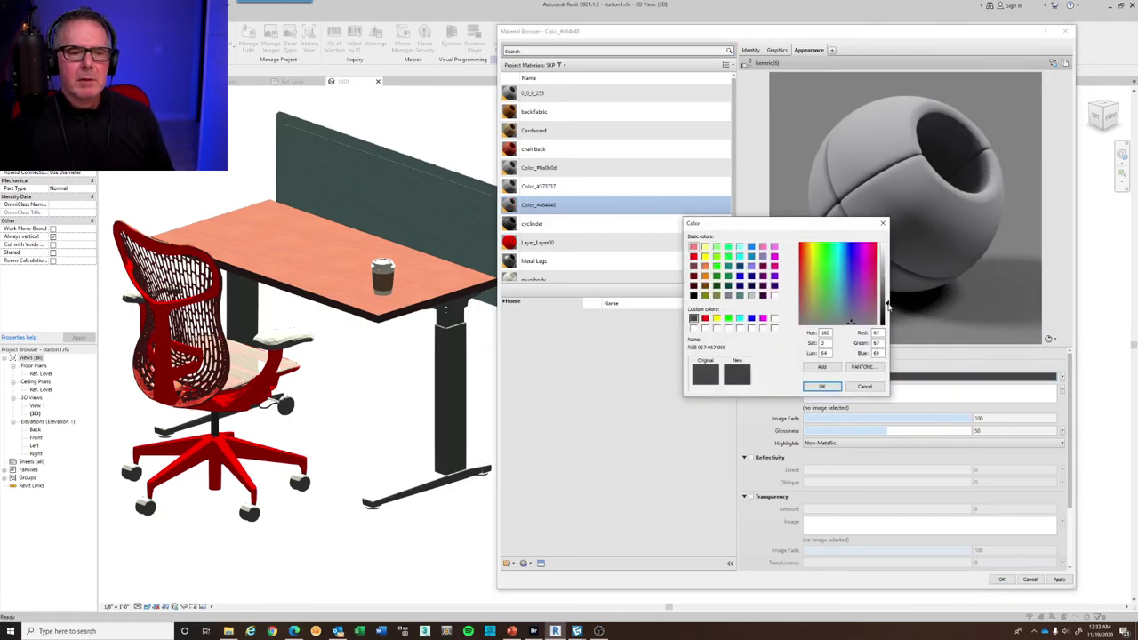
pyautogui.moveTo(886, 305); pyautogui.dragTo(886, 314)
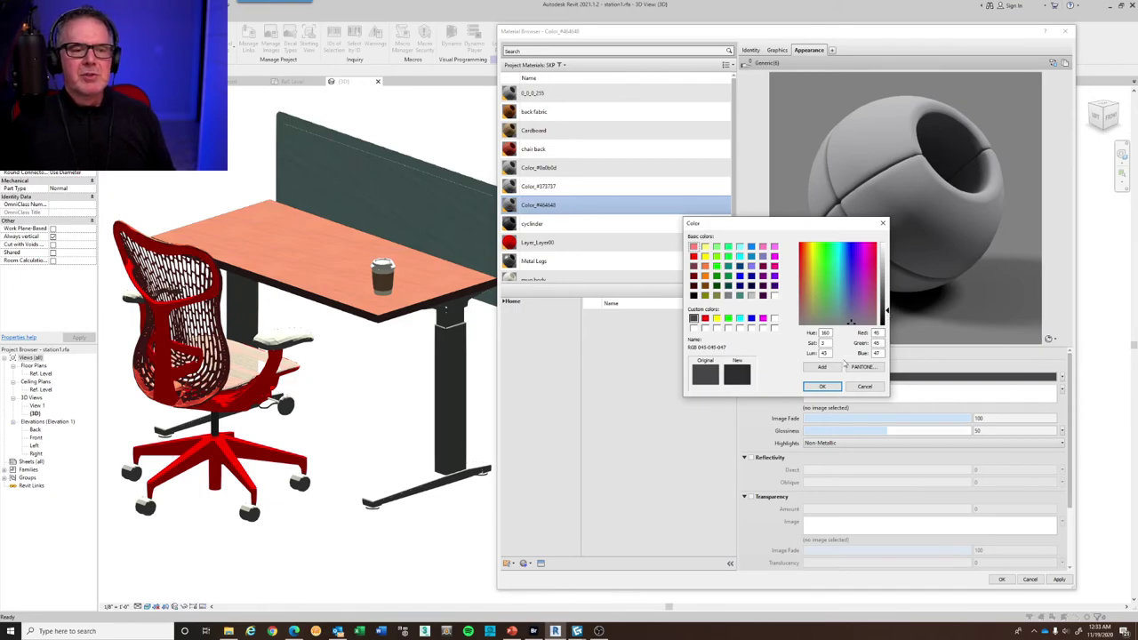
pyautogui.click(863, 387)
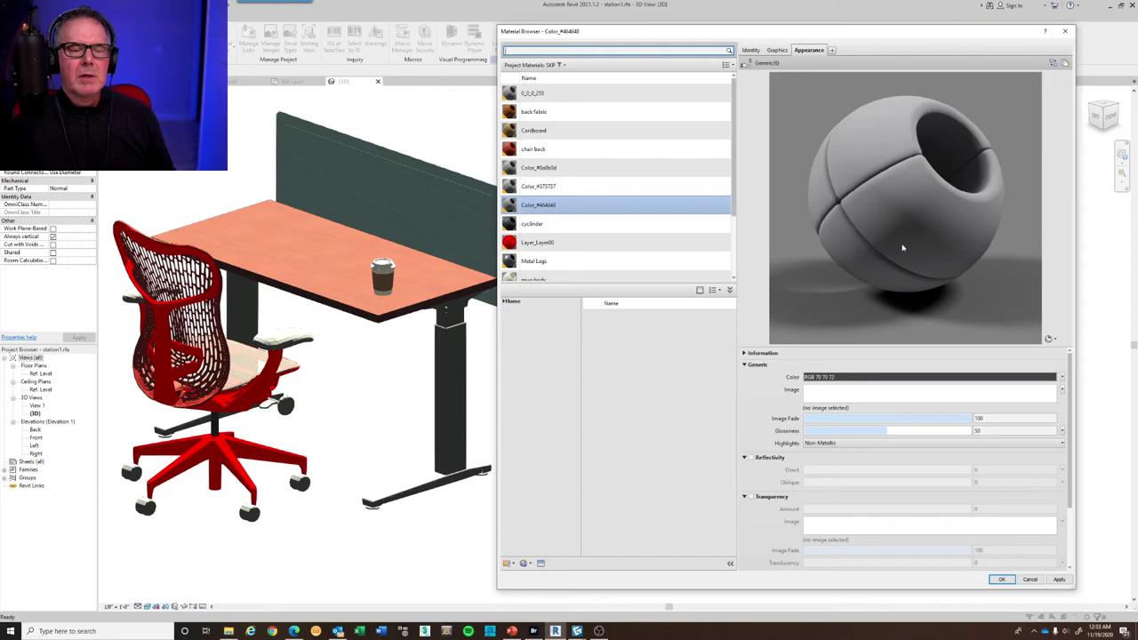
pyautogui.scroll(-1, 1065, 439)
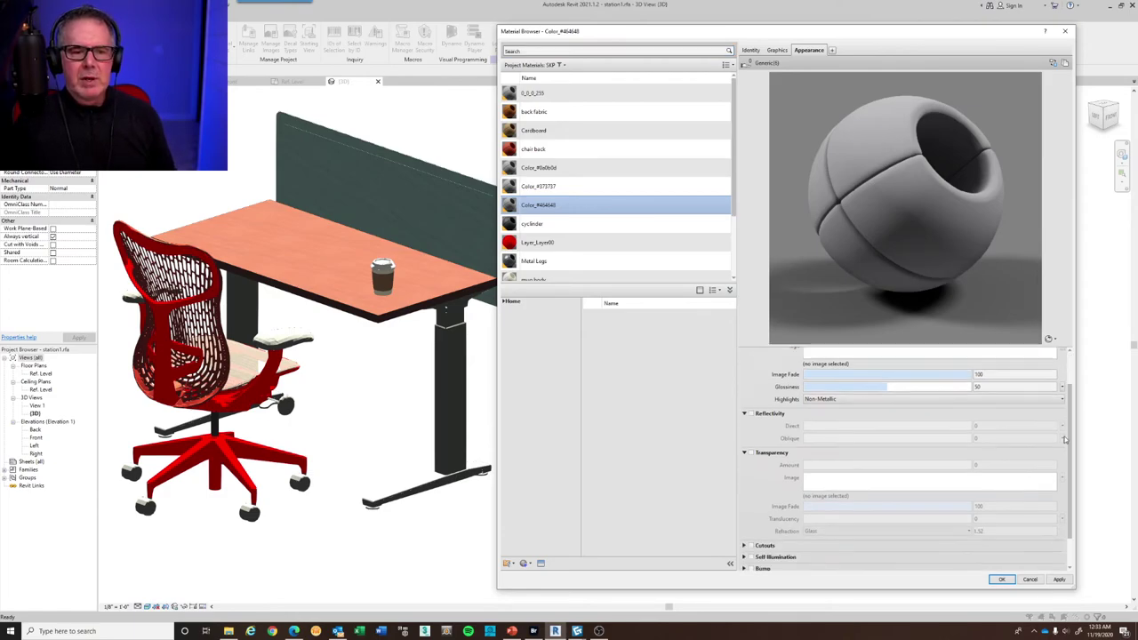
pyautogui.scroll(-1, 1065, 491)
# Add a matching grey tint, enable reflectivity with Direct 23 and Glossiness 12, and apply
pyautogui.click(751, 543)
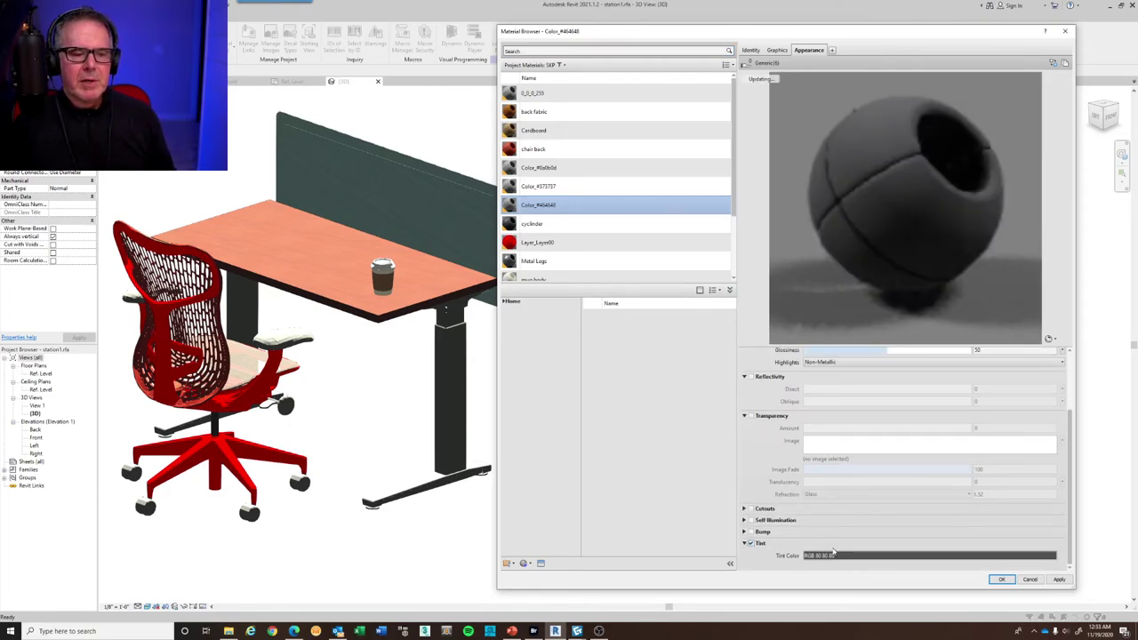
pyautogui.click(838, 556)
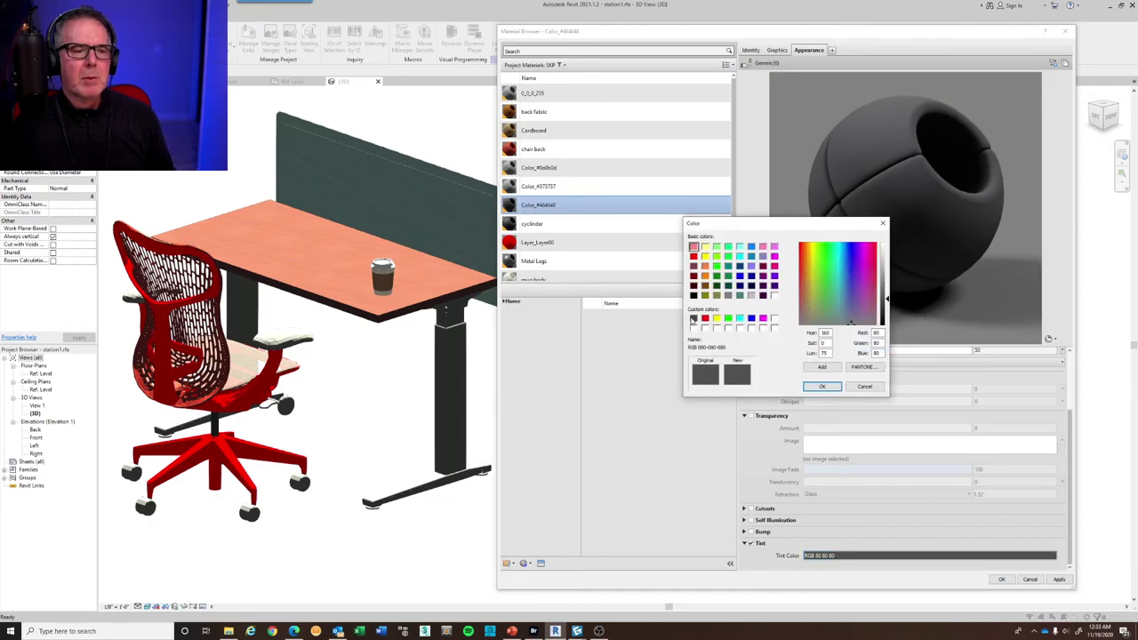
pyautogui.click(694, 319)
pyautogui.click(823, 386)
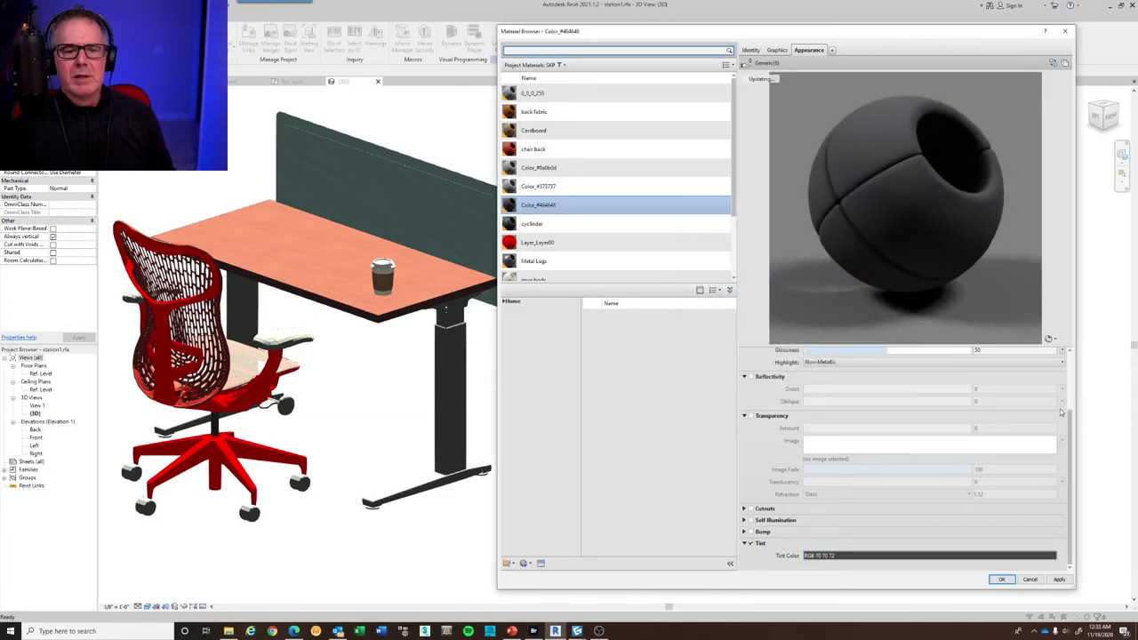
pyautogui.moveTo(1070, 418); pyautogui.dragTo(1066, 335)
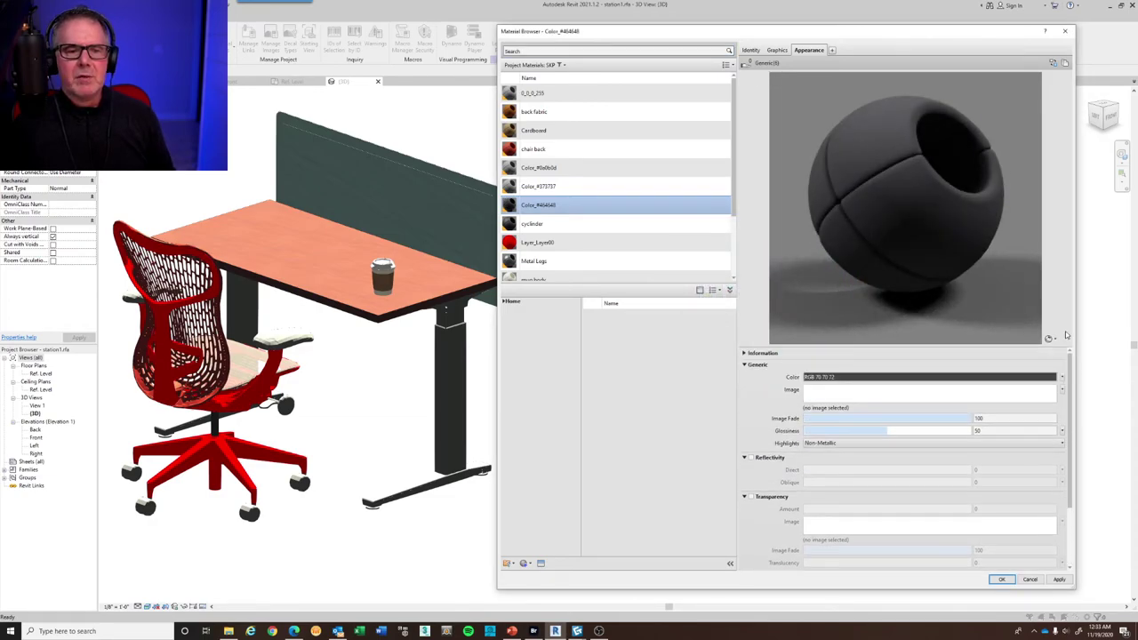
pyautogui.click(750, 457)
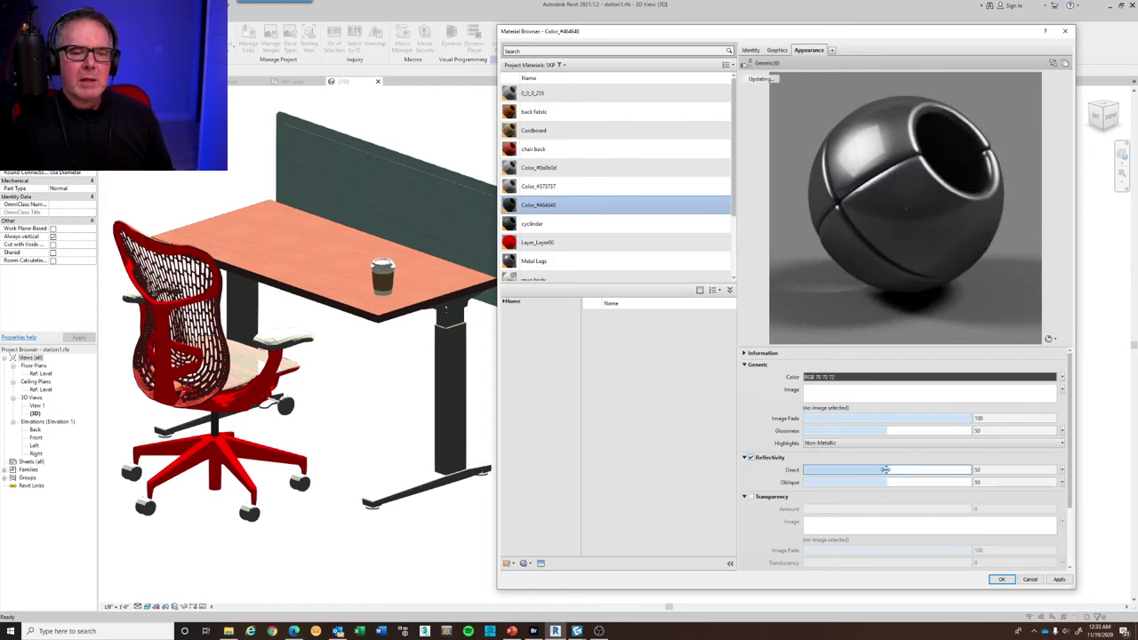
pyautogui.moveTo(885, 470); pyautogui.dragTo(837, 470)
pyautogui.moveTo(887, 431); pyautogui.dragTo(820, 433)
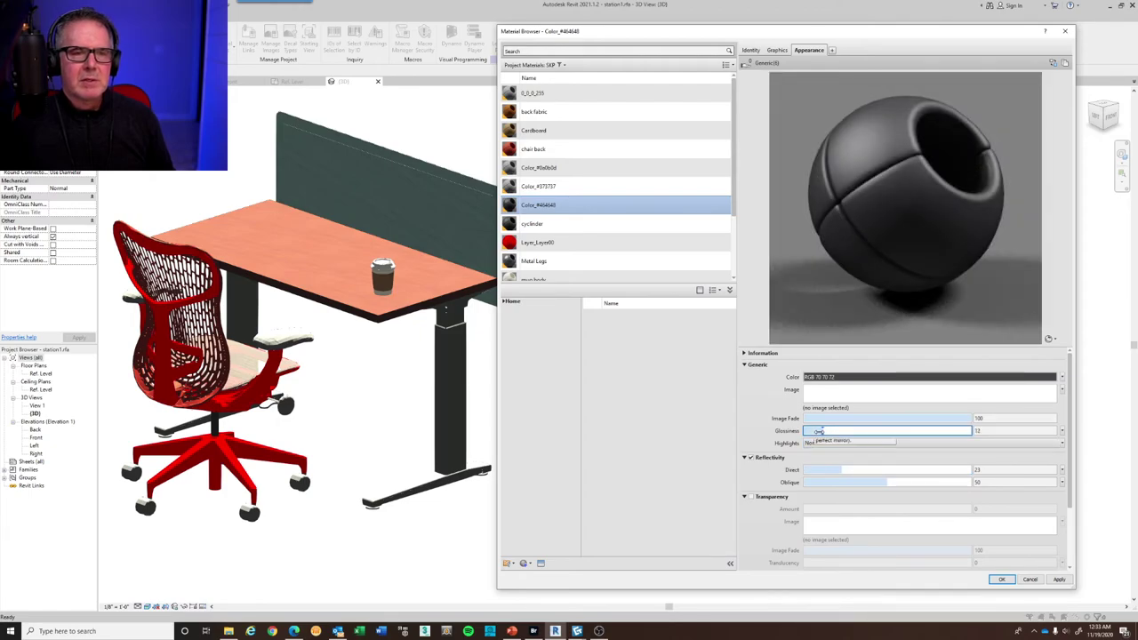
pyautogui.click(1060, 579)
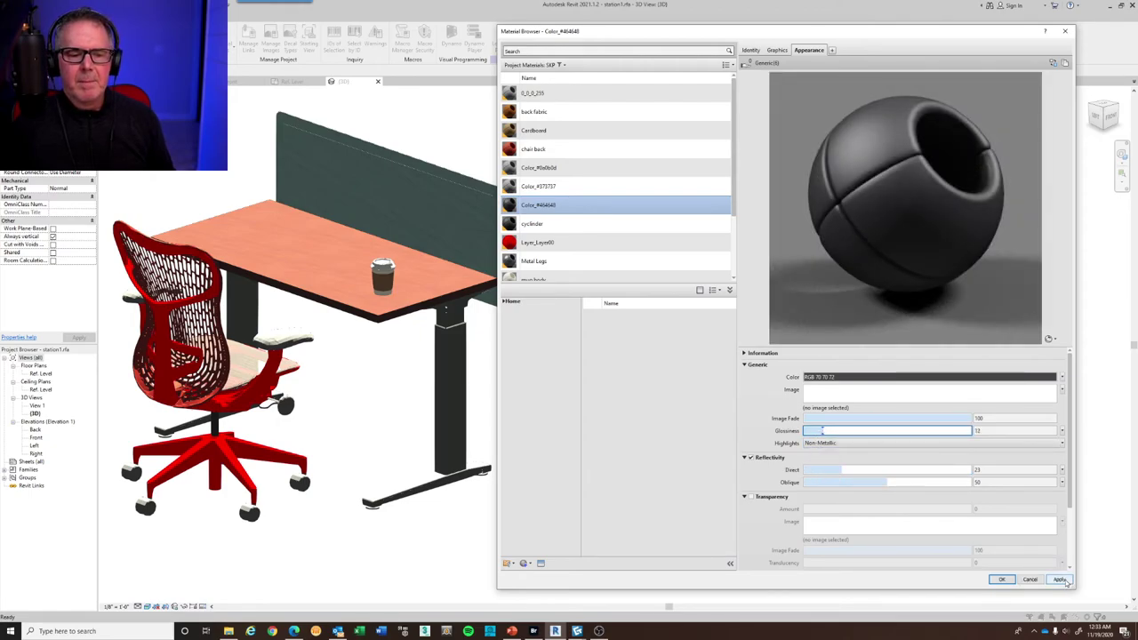
# Replace the Color_#464640 material name with 'chair body'
pyautogui.click(751, 50)
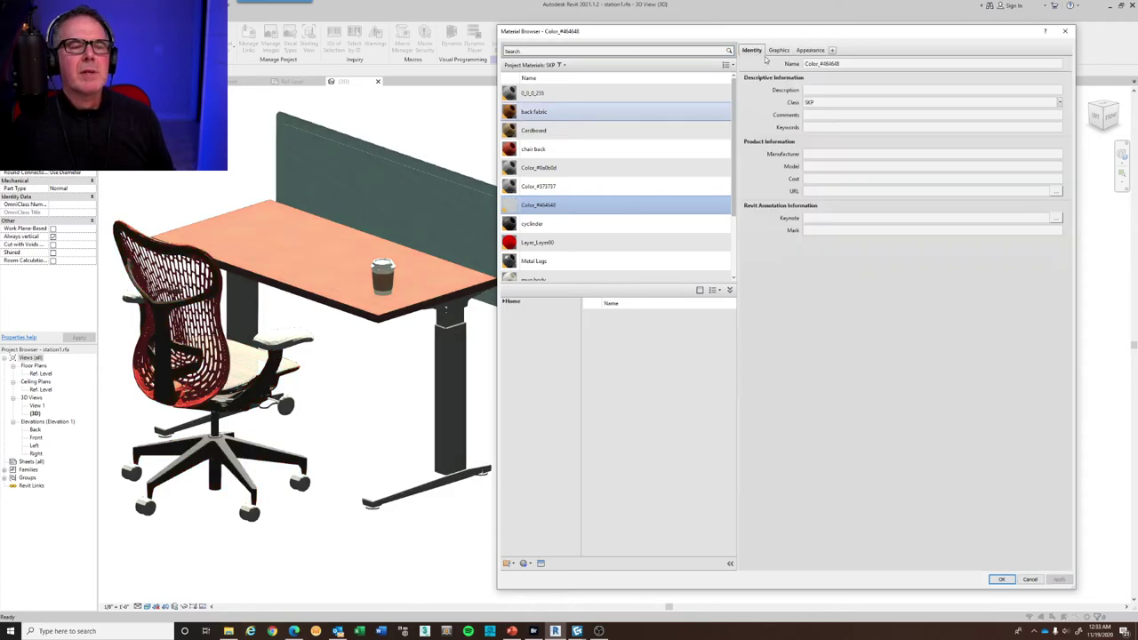
pyautogui.click(849, 63)
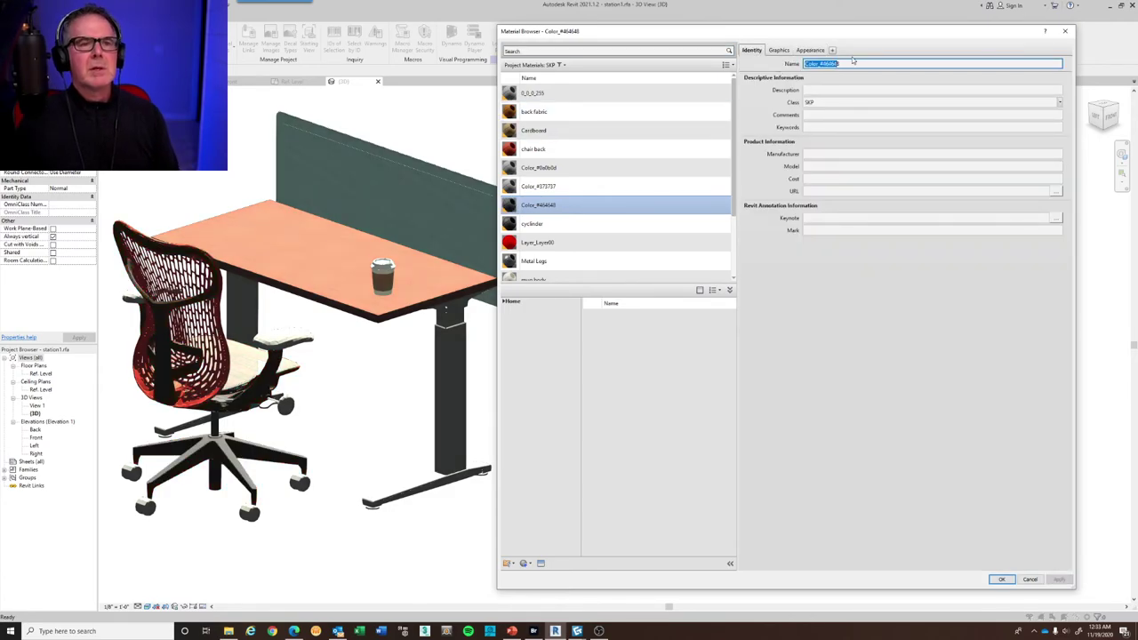
pyautogui.press('Home')
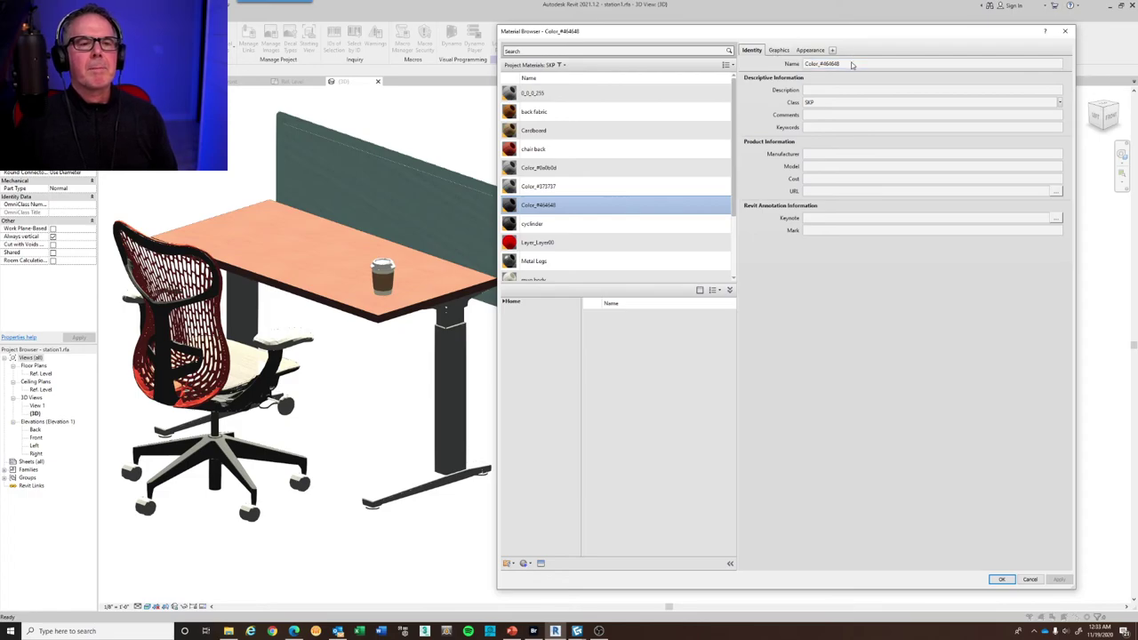
pyautogui.click(854, 64)
pyautogui.write('chair body')
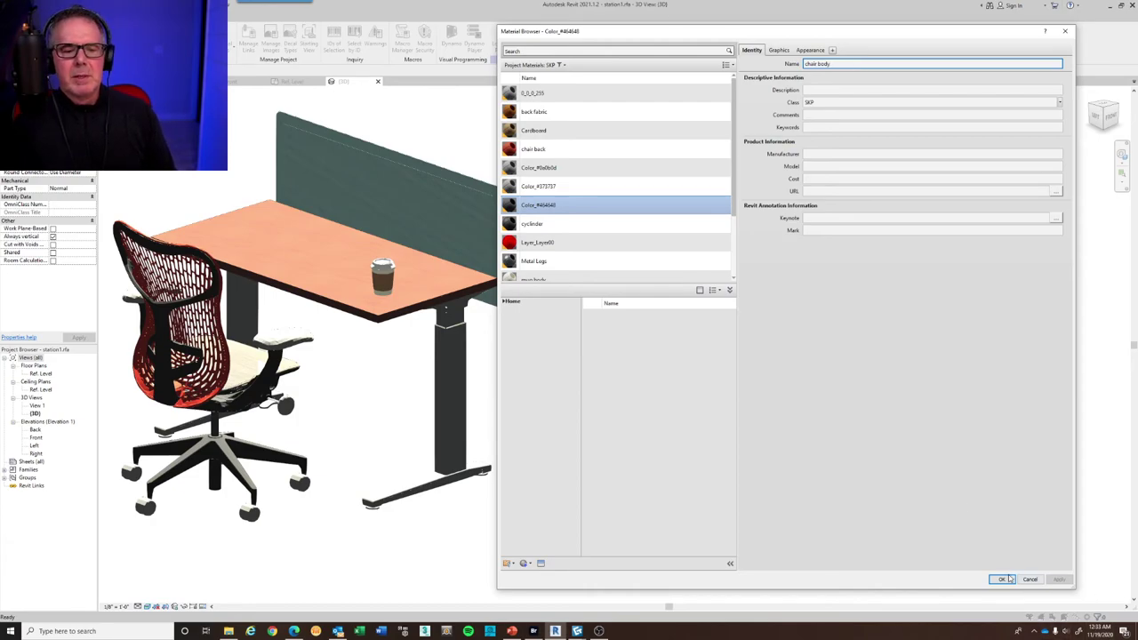
pyautogui.click(774, 51)
pyautogui.click(750, 51)
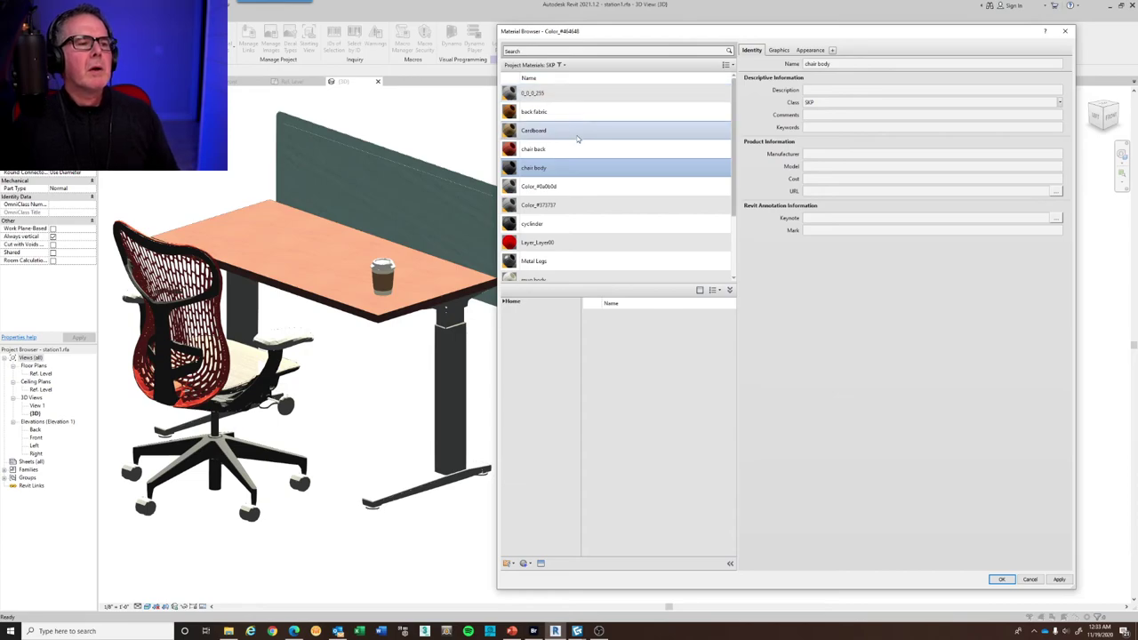
pyautogui.scroll(-3, 574, 152)
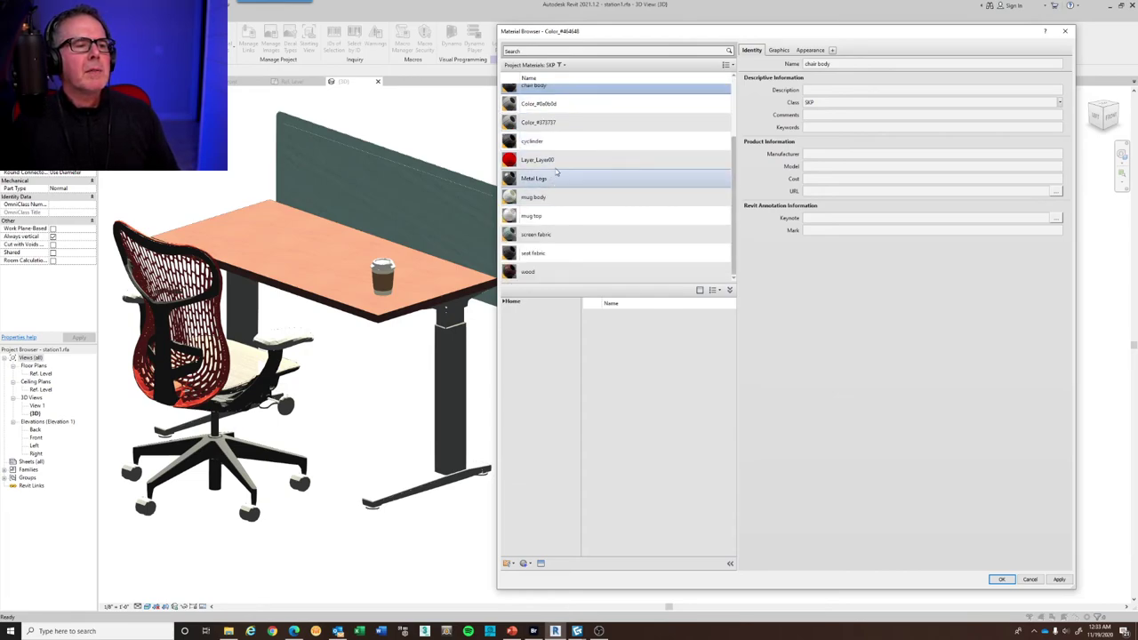
# Select Color_#0a0b0d, set its appearance colour to pink RGB 255 120 255, and apply
pyautogui.click(558, 161)
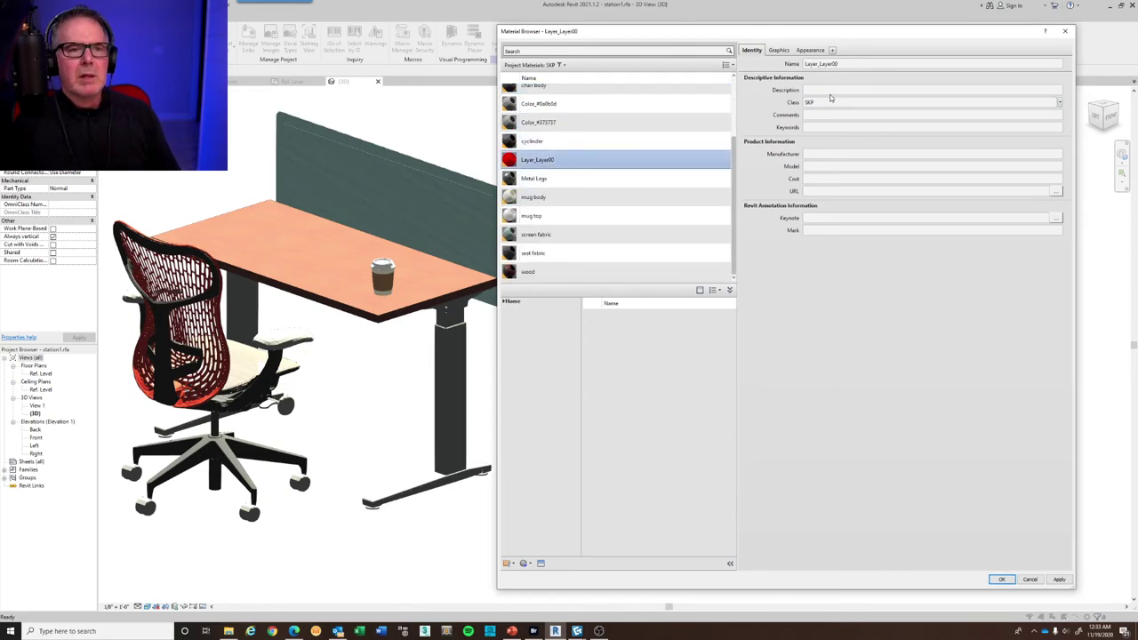
pyautogui.click(811, 51)
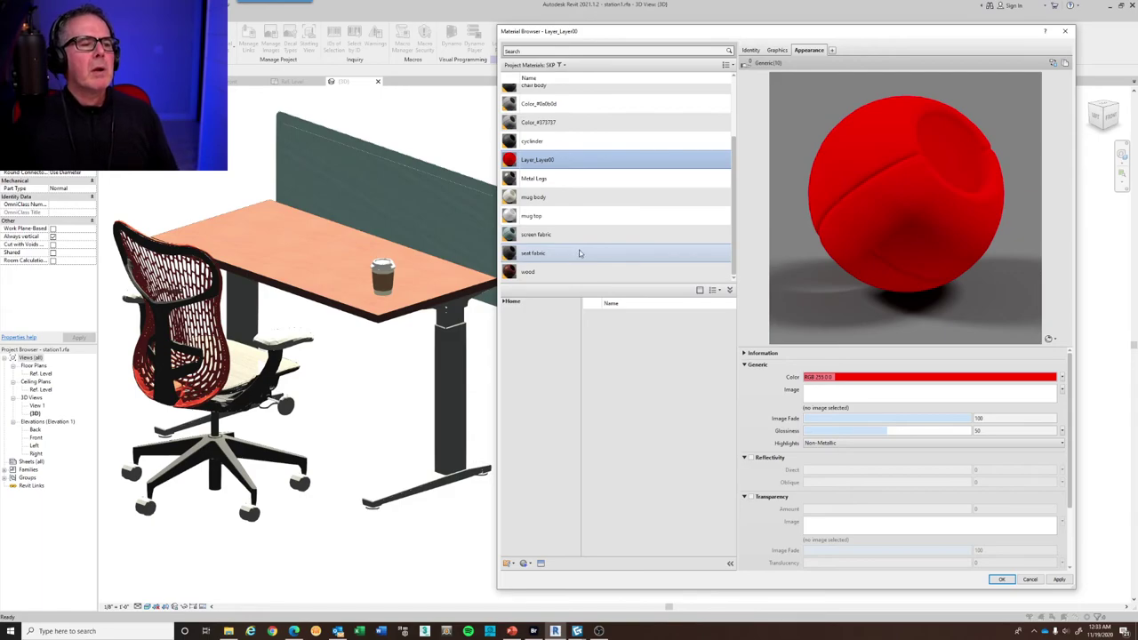
pyautogui.scroll(3, 579, 253)
pyautogui.click(569, 186)
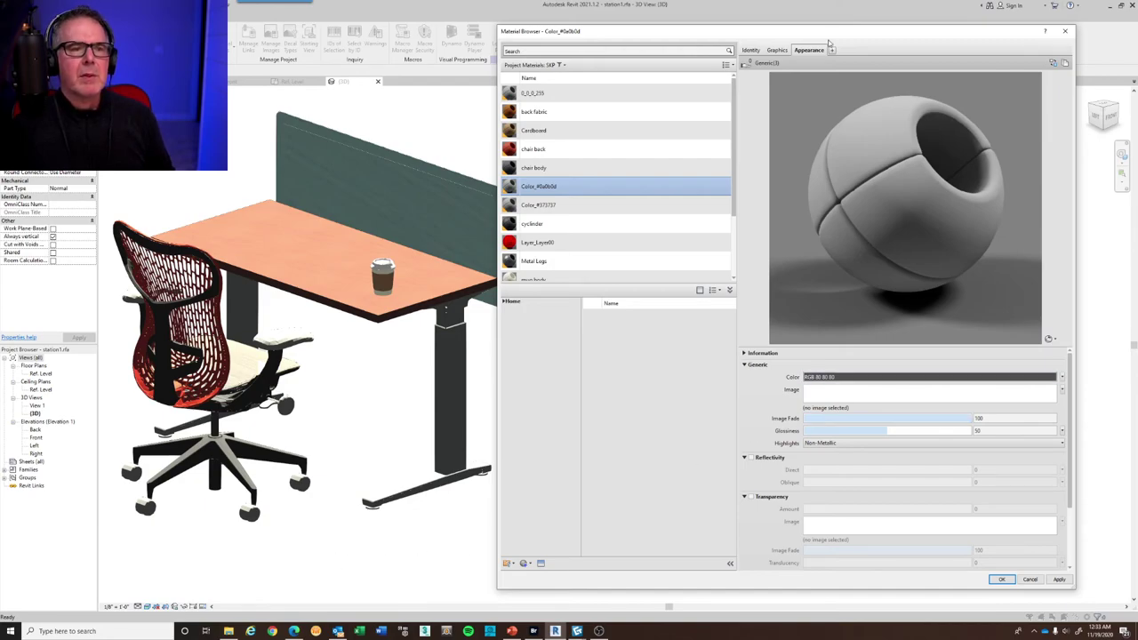
pyautogui.scroll(-1, 625, 261)
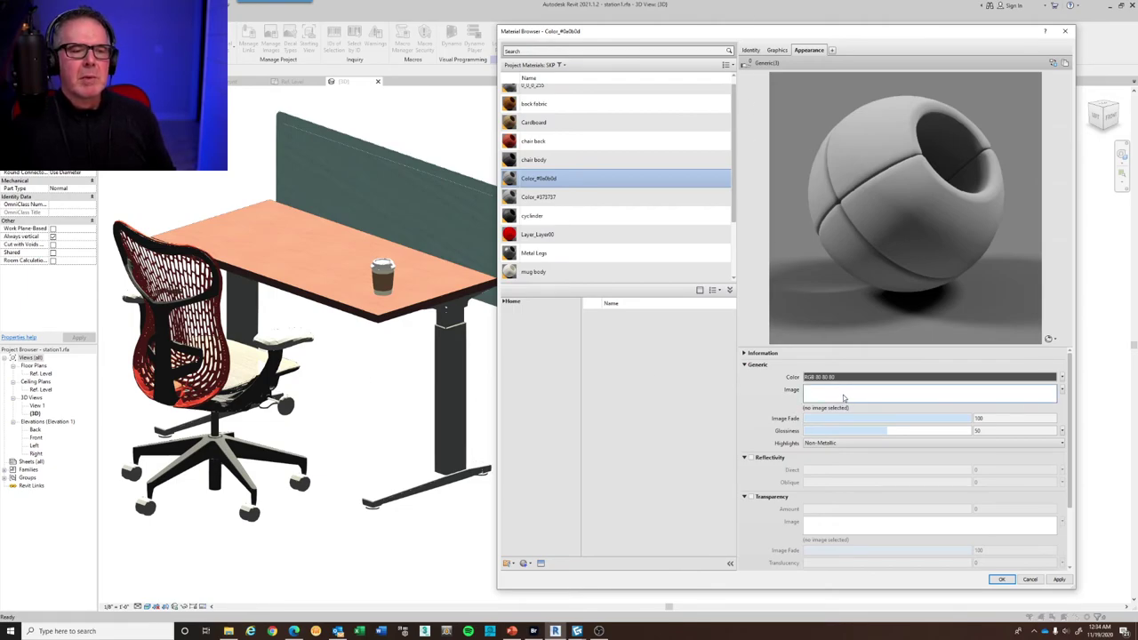
pyautogui.click(861, 379)
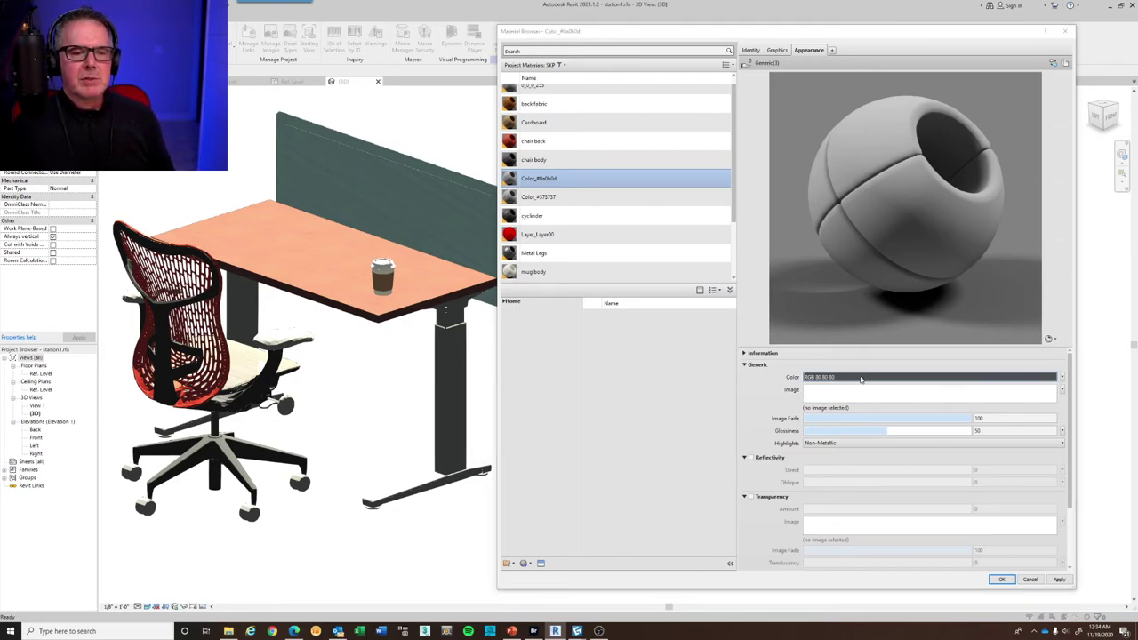
pyautogui.click(775, 247)
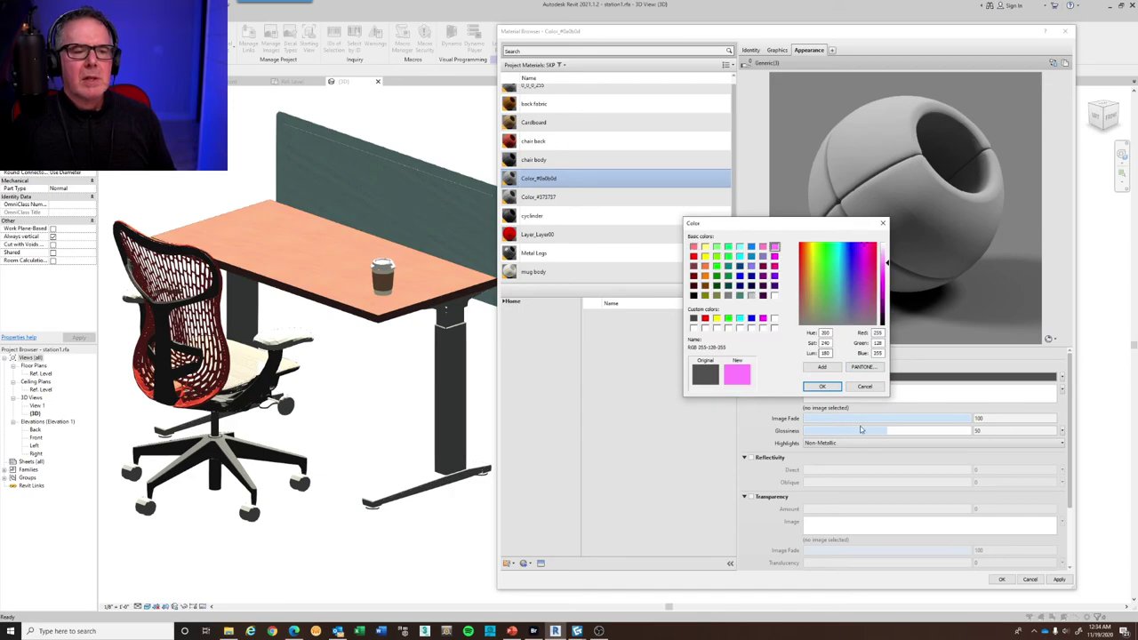
pyautogui.click(822, 388)
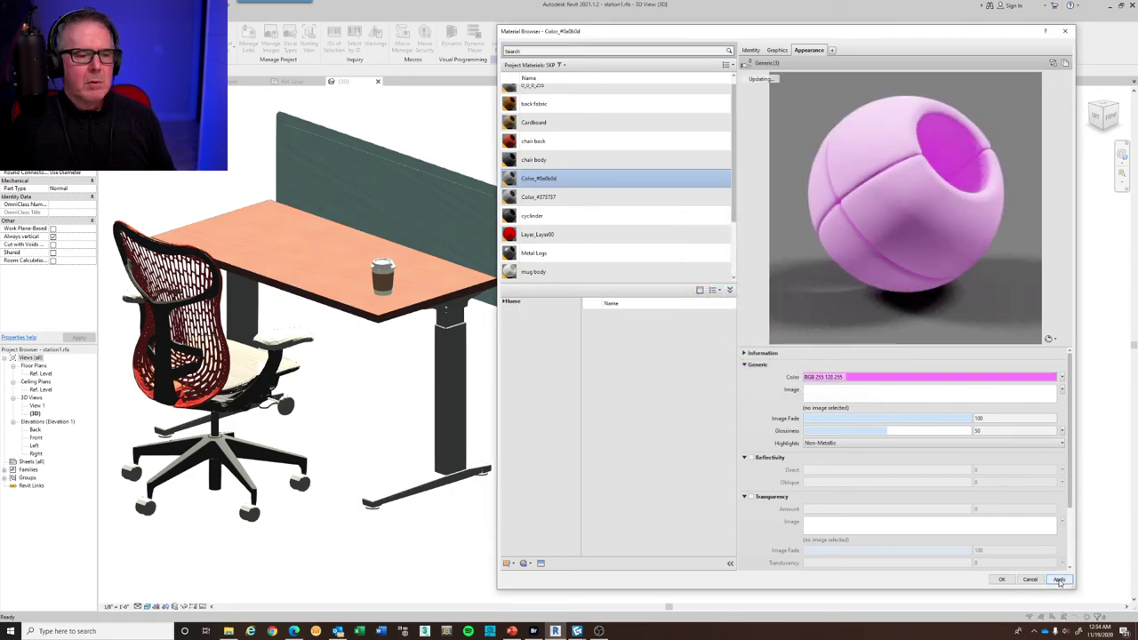
pyautogui.click(1059, 580)
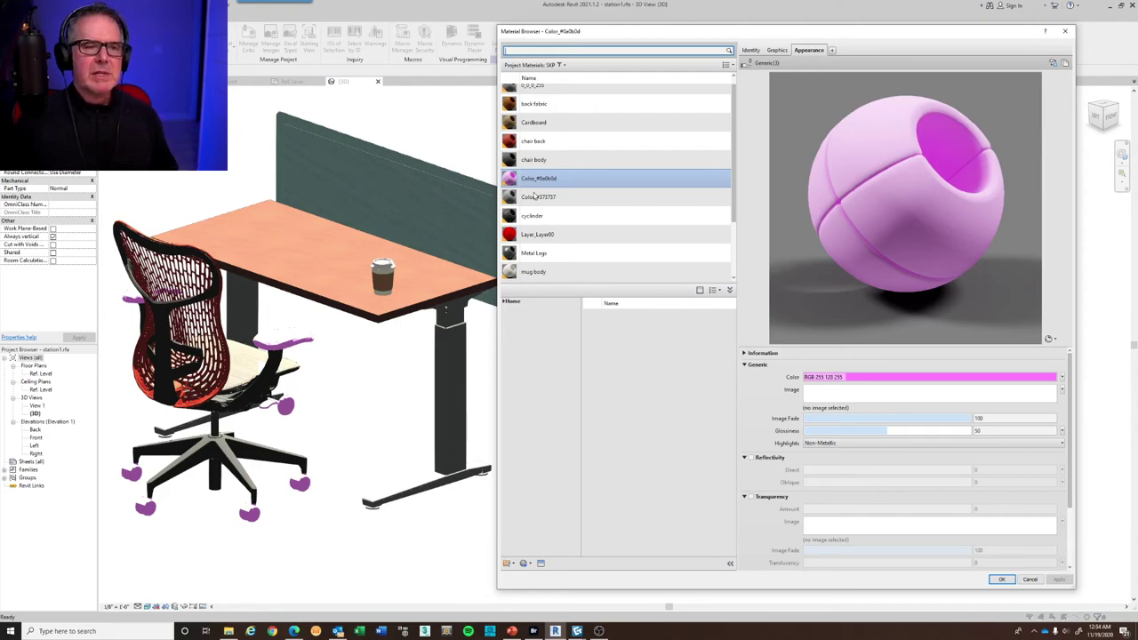
pyautogui.scroll(1, 636, 89)
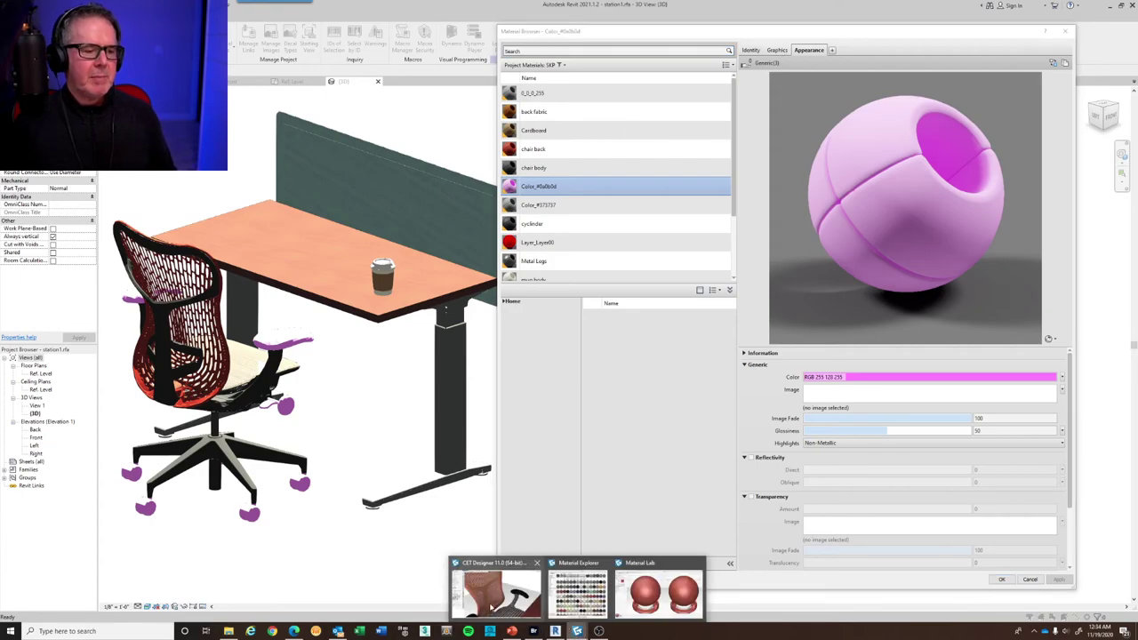
pyautogui.click(496, 589)
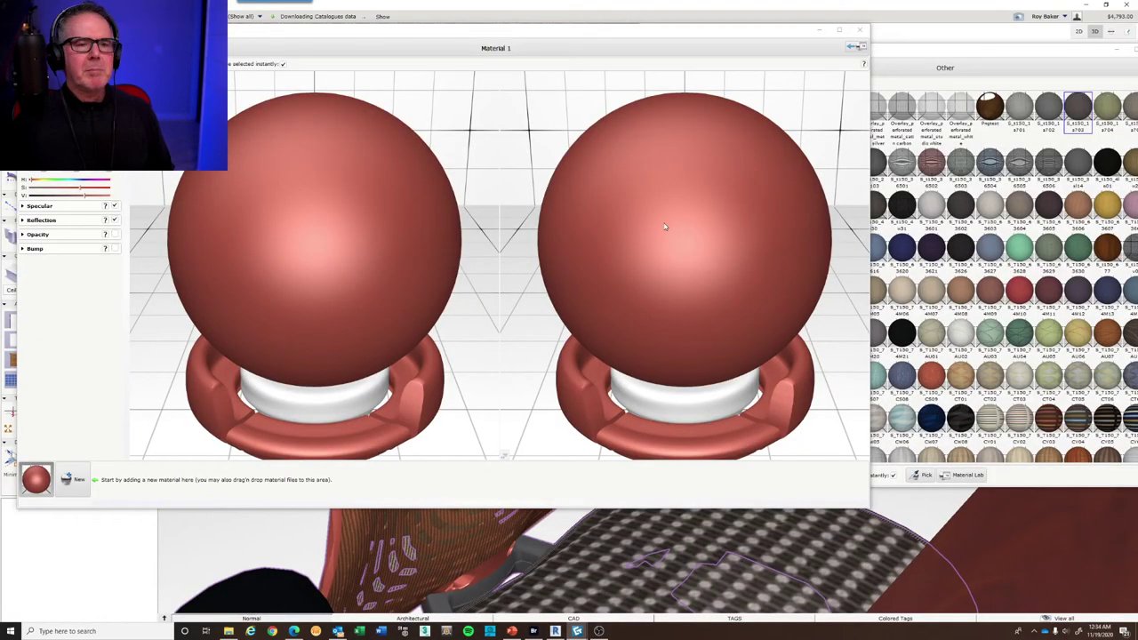
pyautogui.click(859, 29)
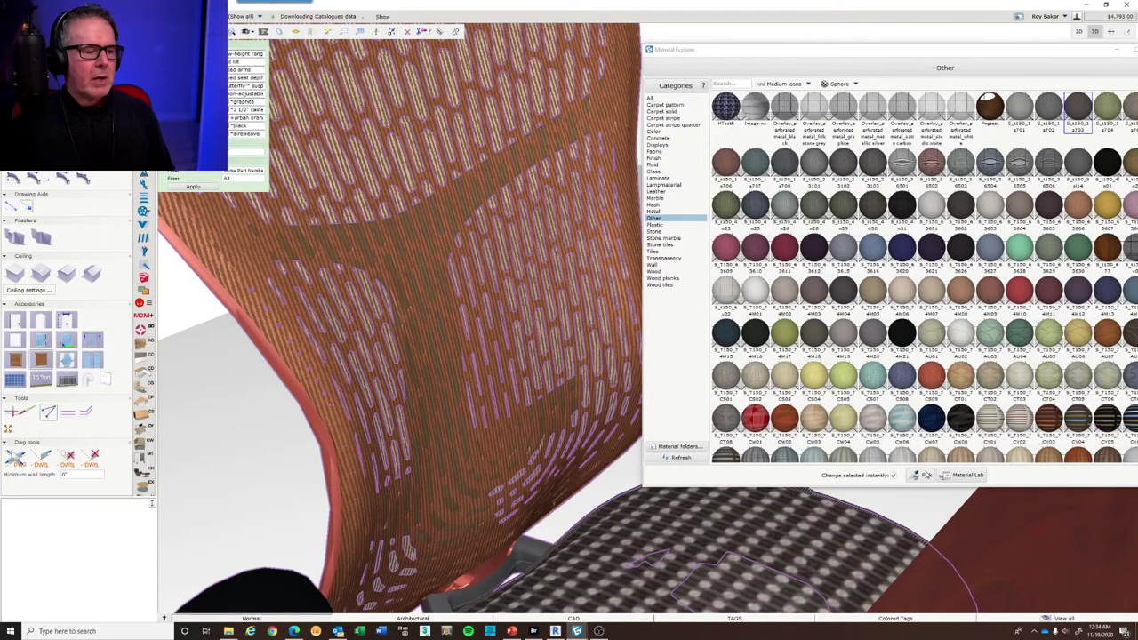
pyautogui.click(923, 475)
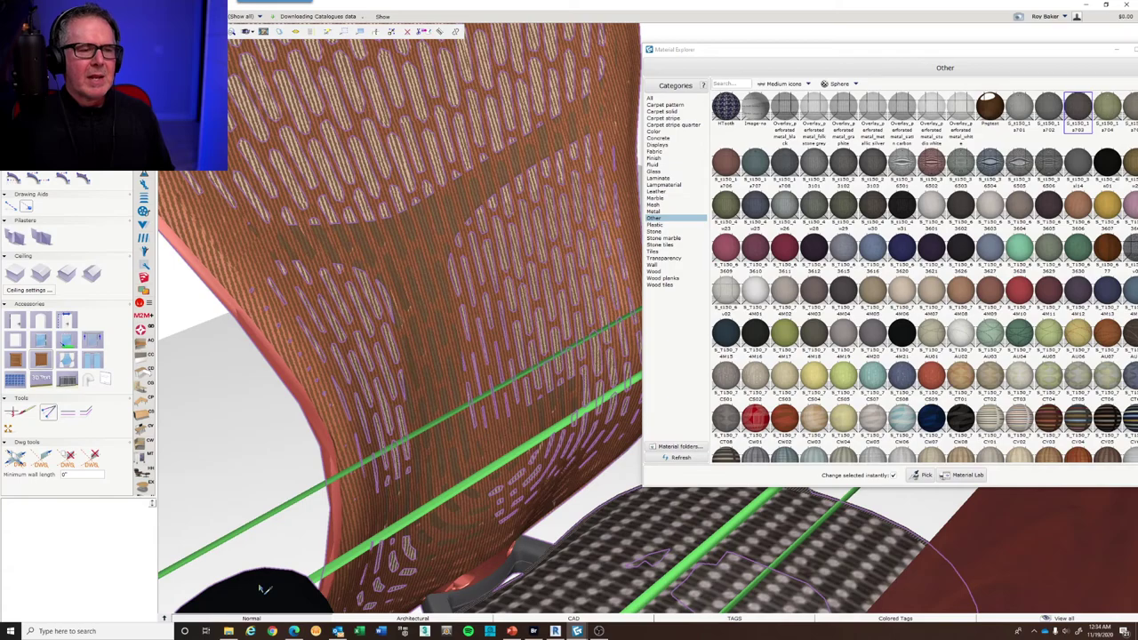
pyautogui.click(264, 588)
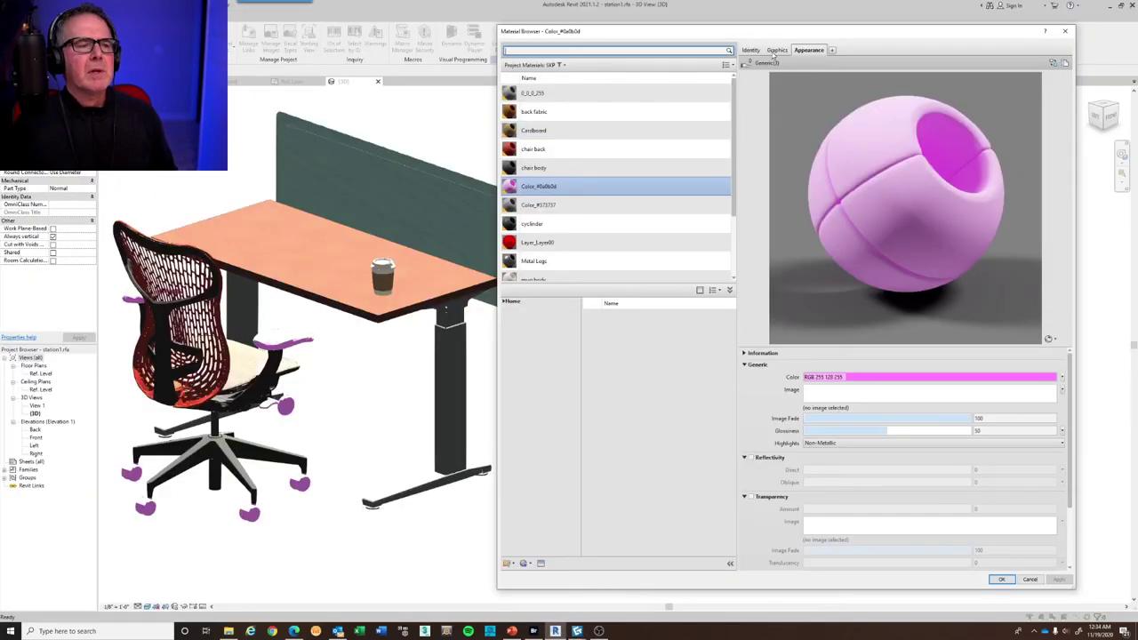
# Set the material's shading and appearance colour to black, RGB 10 11 13
pyautogui.click(774, 50)
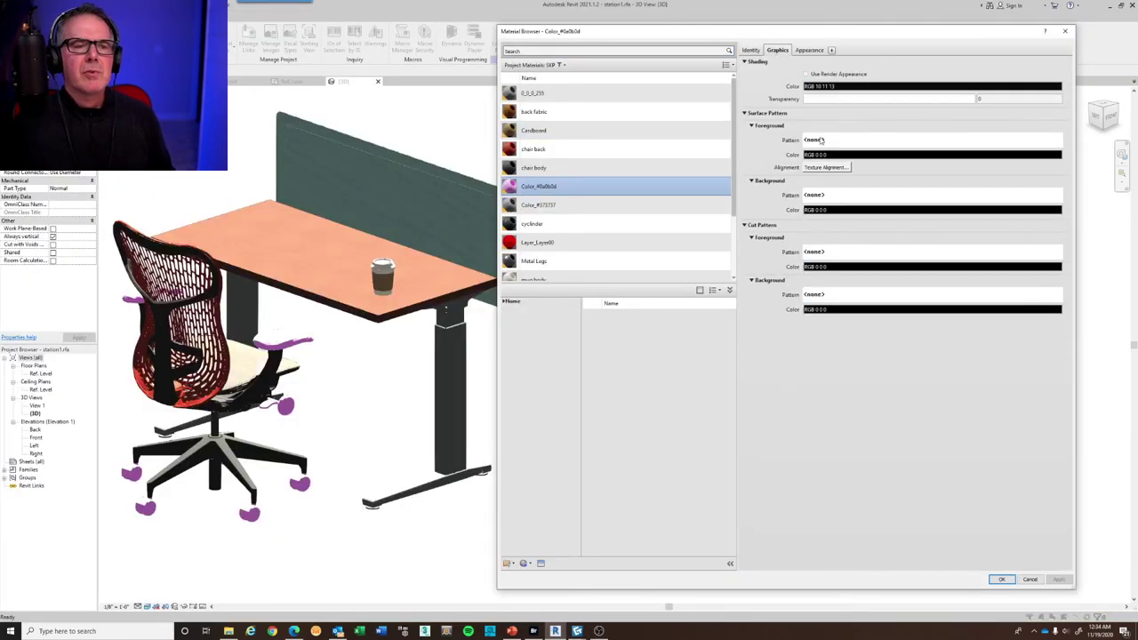
pyautogui.click(845, 86)
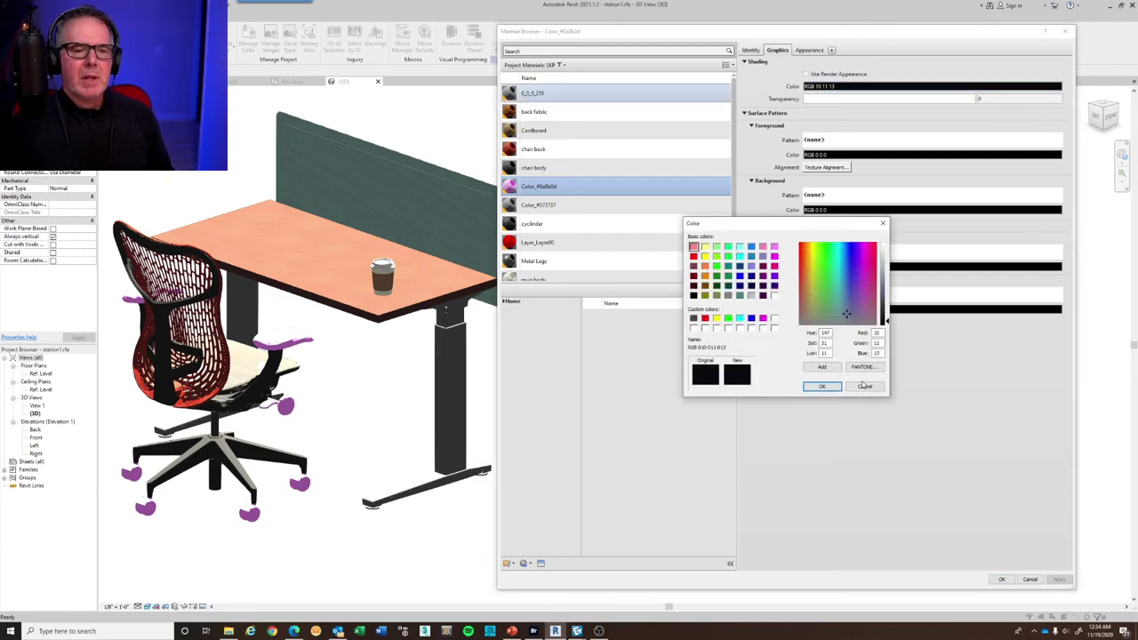
pyautogui.click(826, 369)
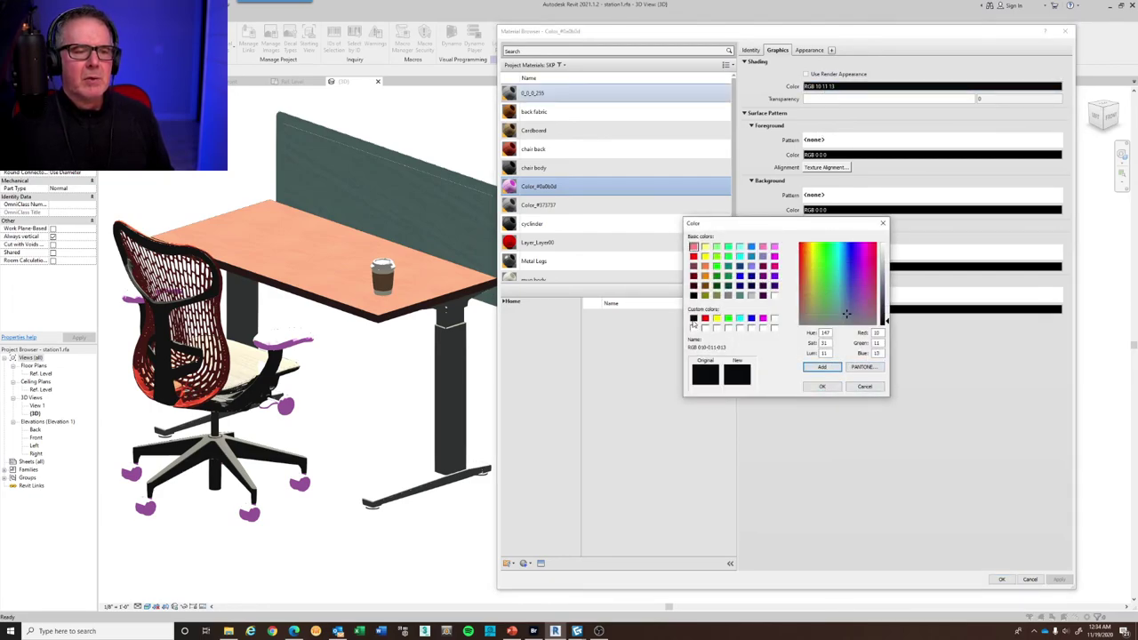
pyautogui.click(823, 386)
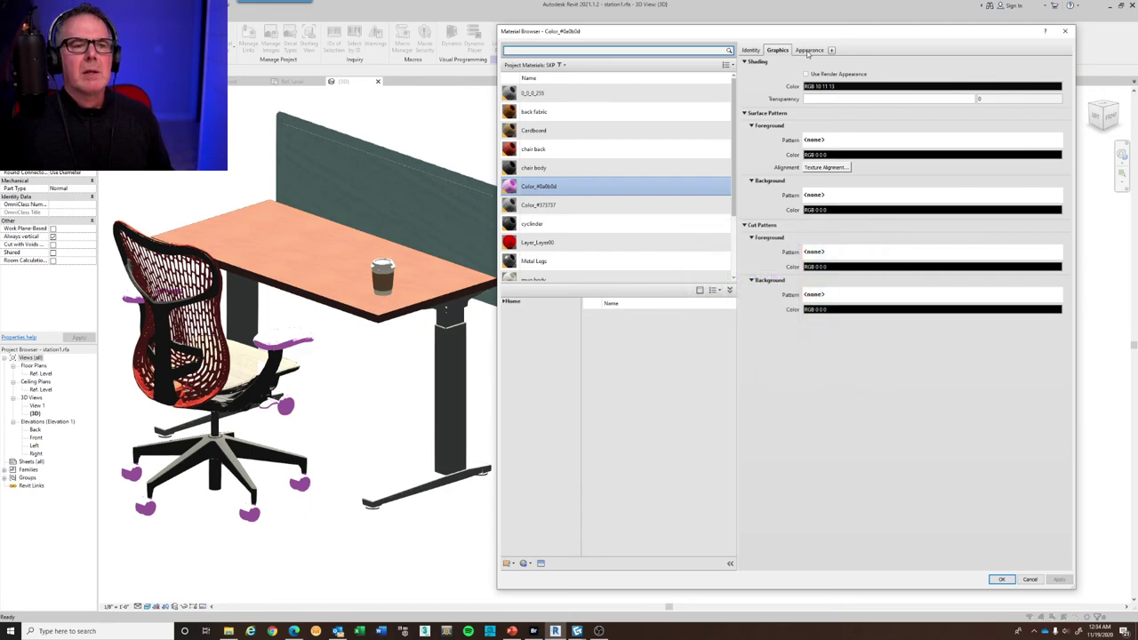
pyautogui.click(809, 51)
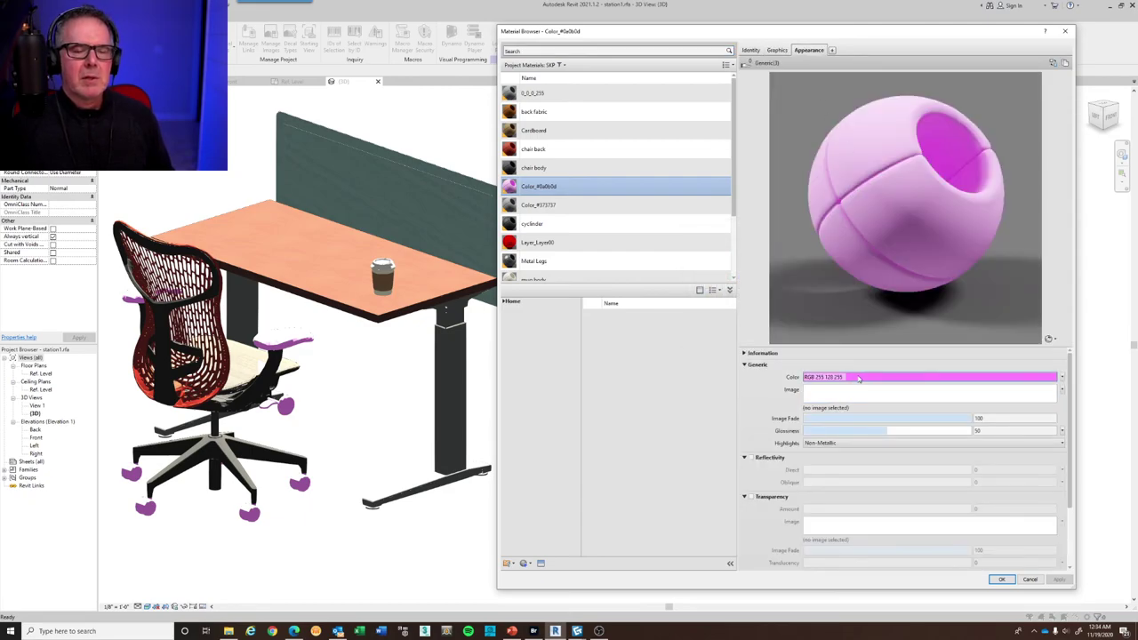
pyautogui.click(859, 379)
pyautogui.click(694, 318)
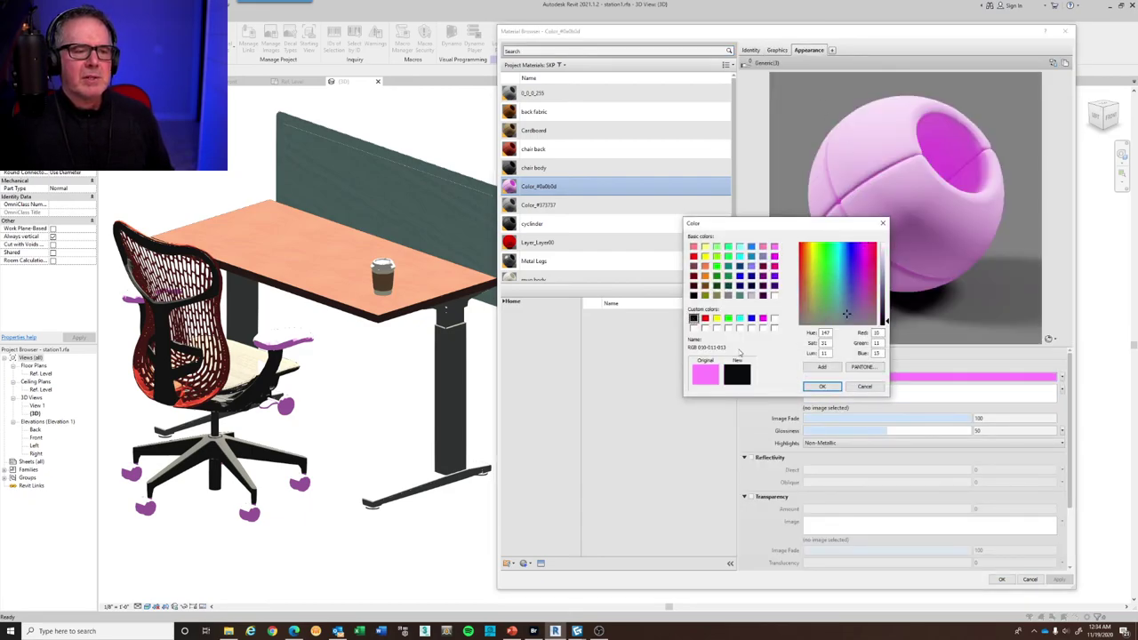
pyautogui.click(833, 388)
# Enable Tint and set its colour to the same black
pyautogui.scroll(-3, 1061, 485)
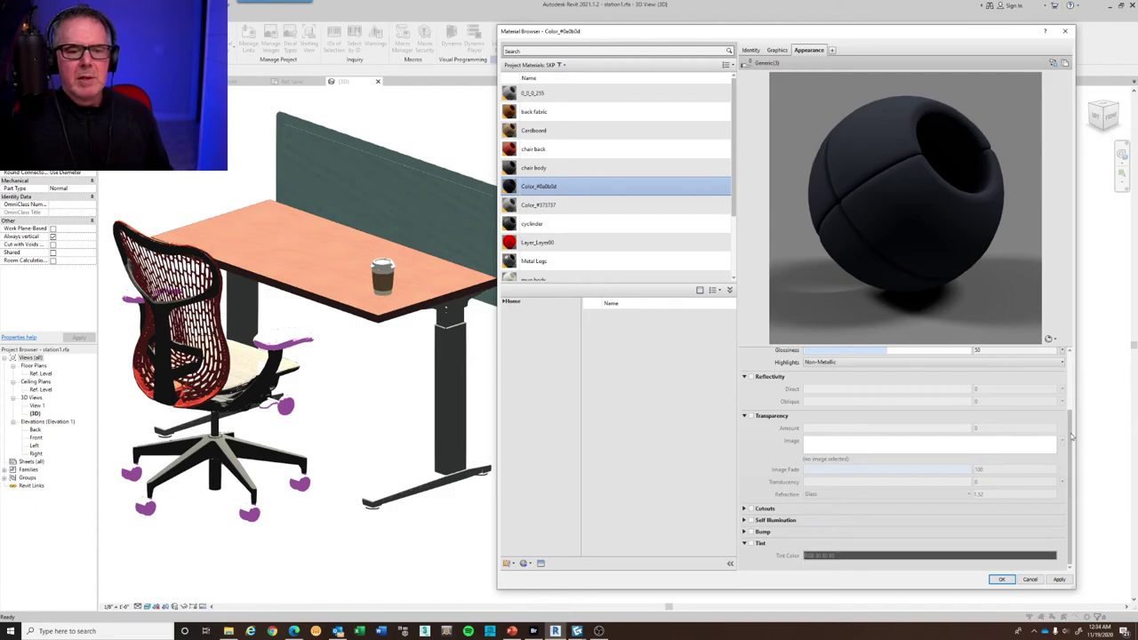
pyautogui.moveTo(1071, 436); pyautogui.dragTo(1072, 382)
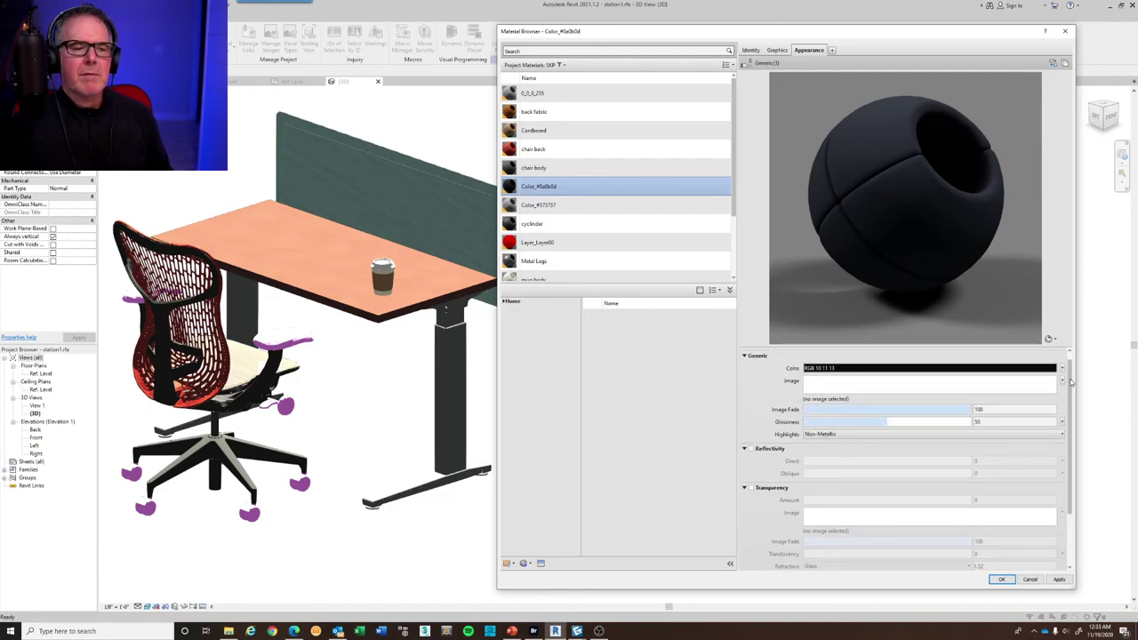
pyautogui.moveTo(1072, 383); pyautogui.dragTo(1066, 482)
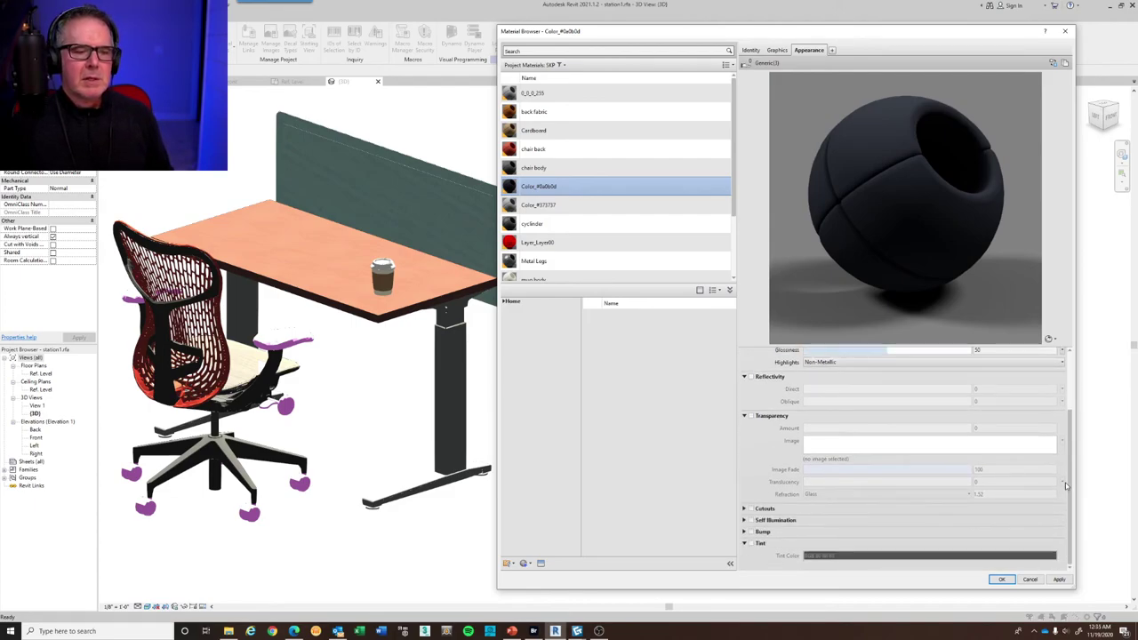
pyautogui.click(751, 543)
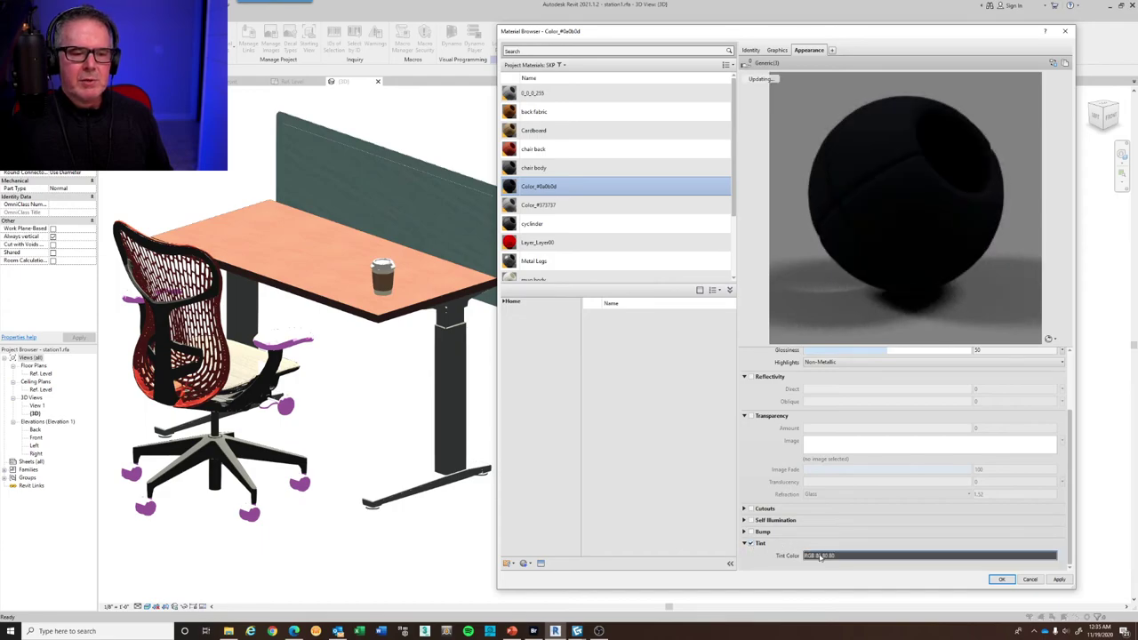
pyautogui.click(822, 556)
pyautogui.click(695, 319)
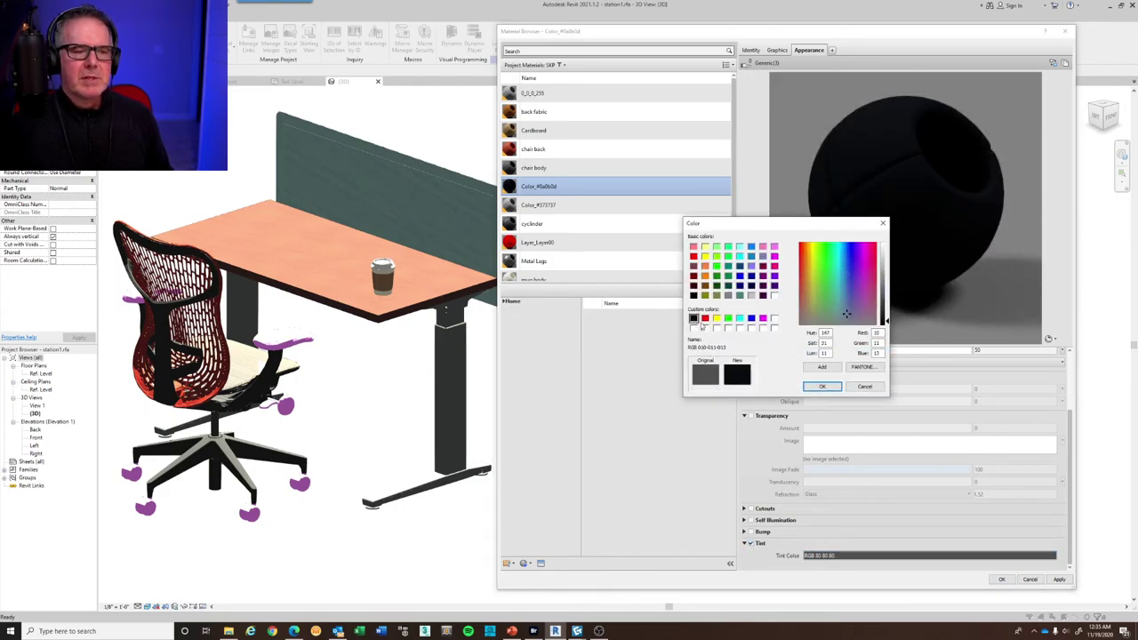
pyautogui.click(824, 386)
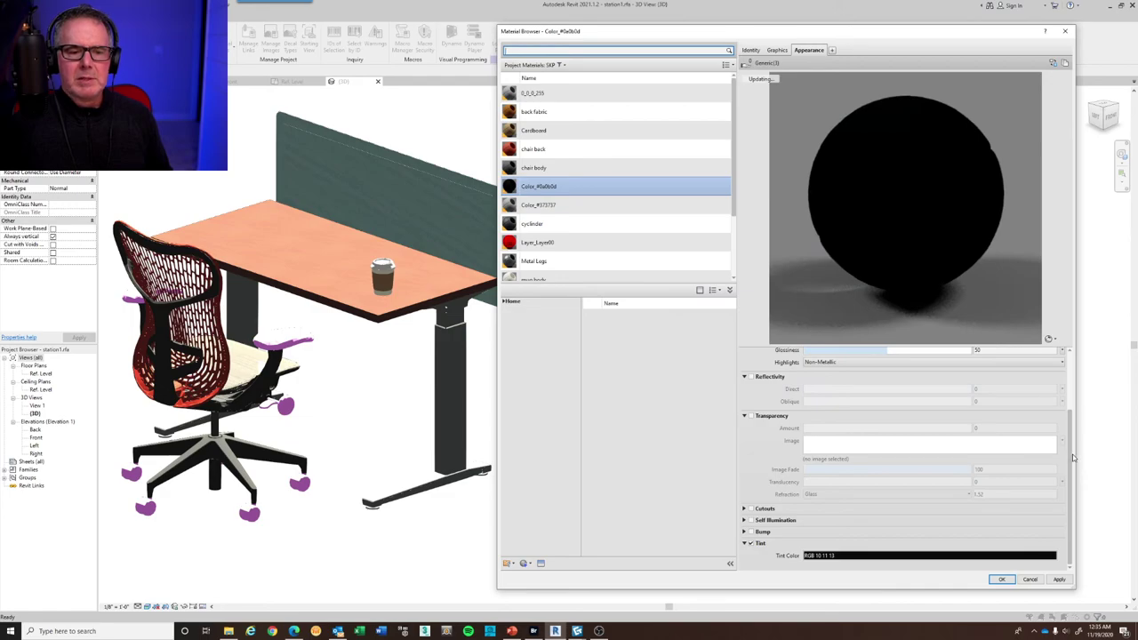
# Enable reflectivity with Direct 13, set Glossiness to 19, and apply the material
pyautogui.moveTo(1073, 455); pyautogui.dragTo(1068, 383)
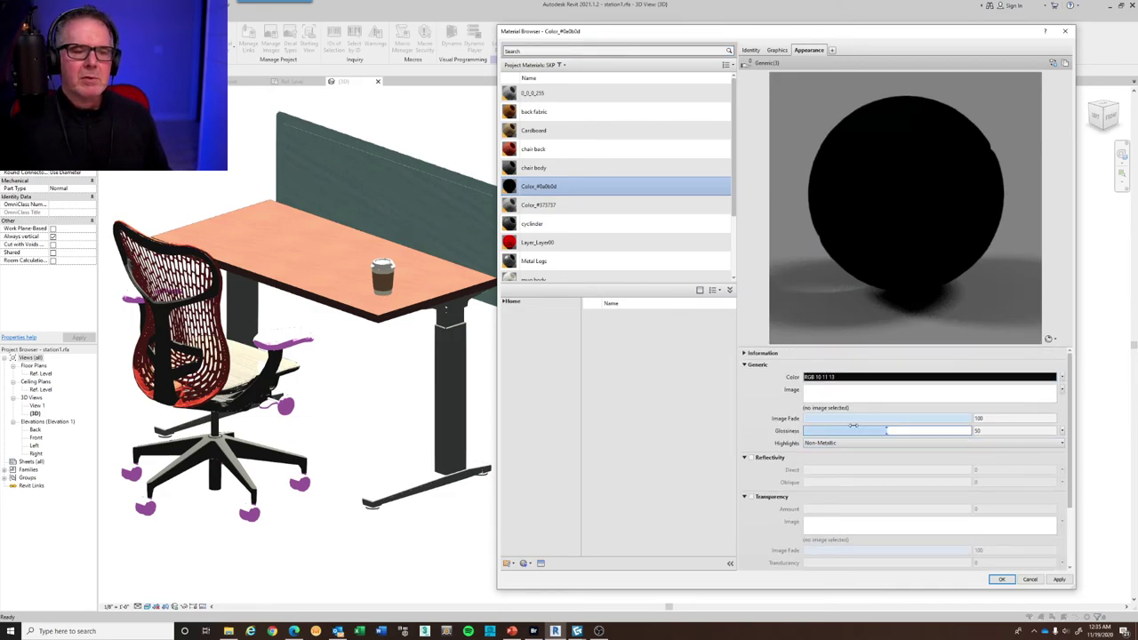
pyautogui.click(750, 458)
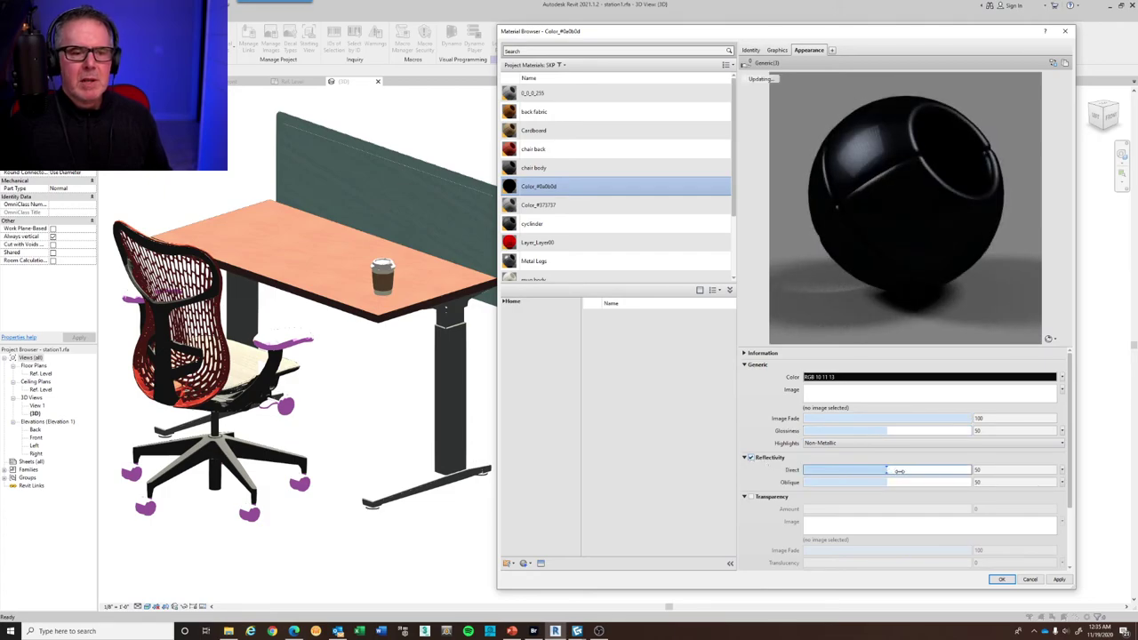
pyautogui.moveTo(900, 471); pyautogui.dragTo(824, 471)
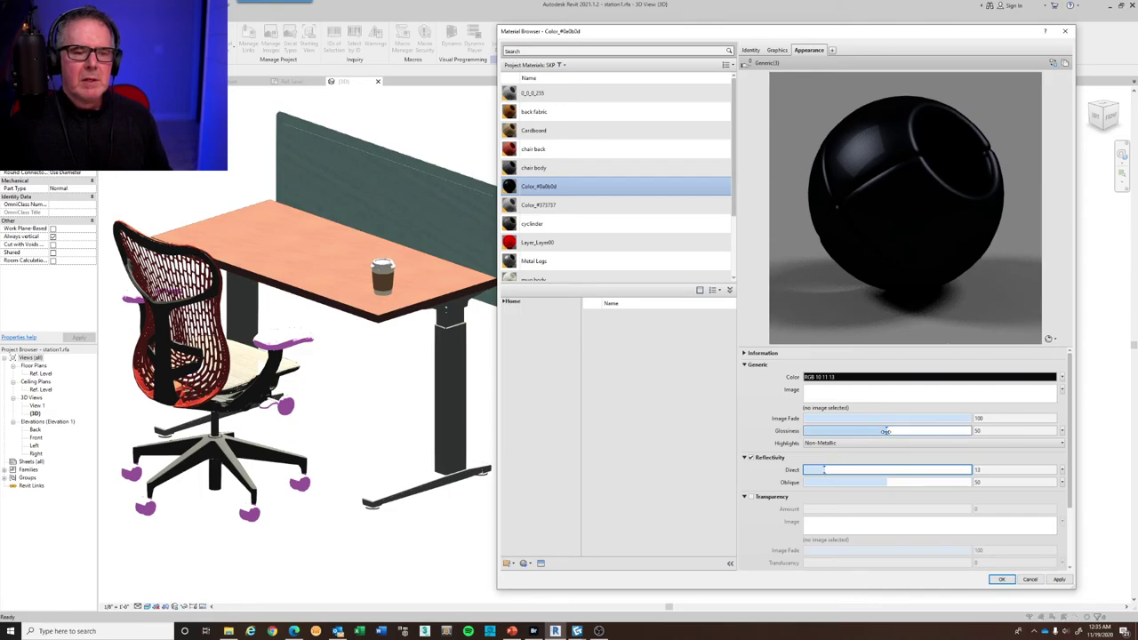
pyautogui.moveTo(886, 432); pyautogui.dragTo(834, 432)
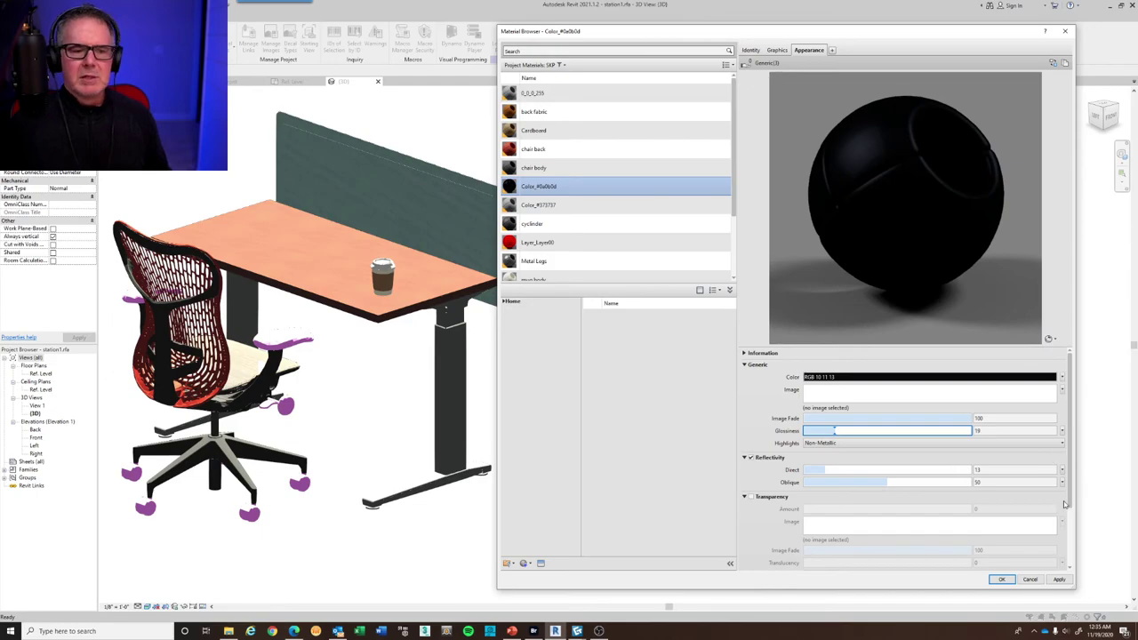
pyautogui.click(1059, 581)
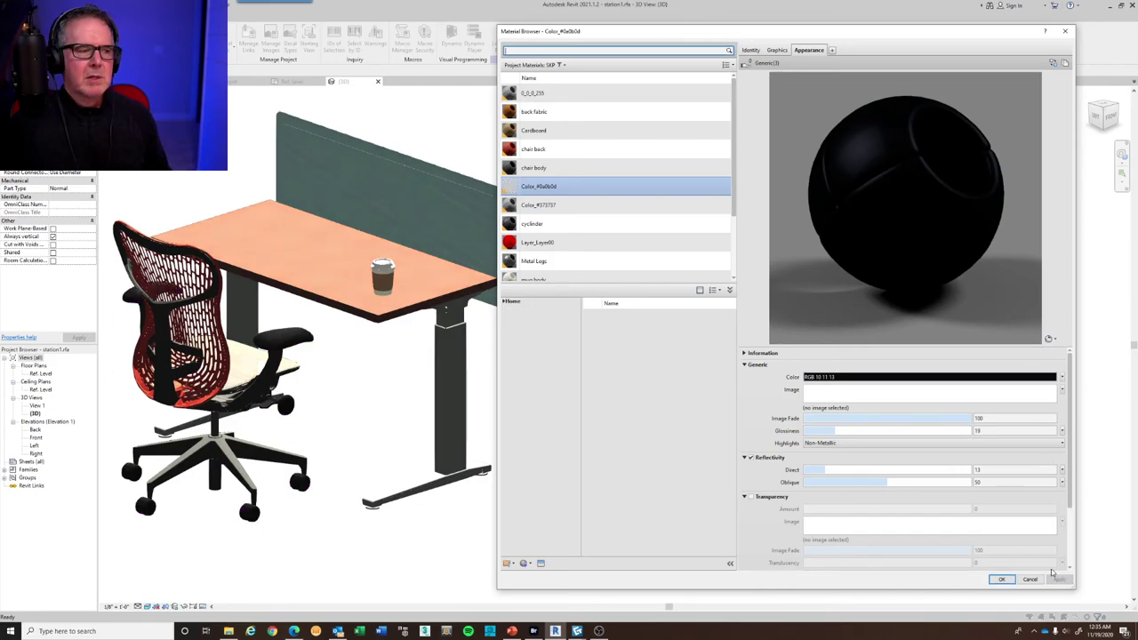
# Replace the Color_#0a0b0d name with 'chair parts' on the Identity tab
pyautogui.click(749, 50)
pyautogui.doubleClick(848, 63)
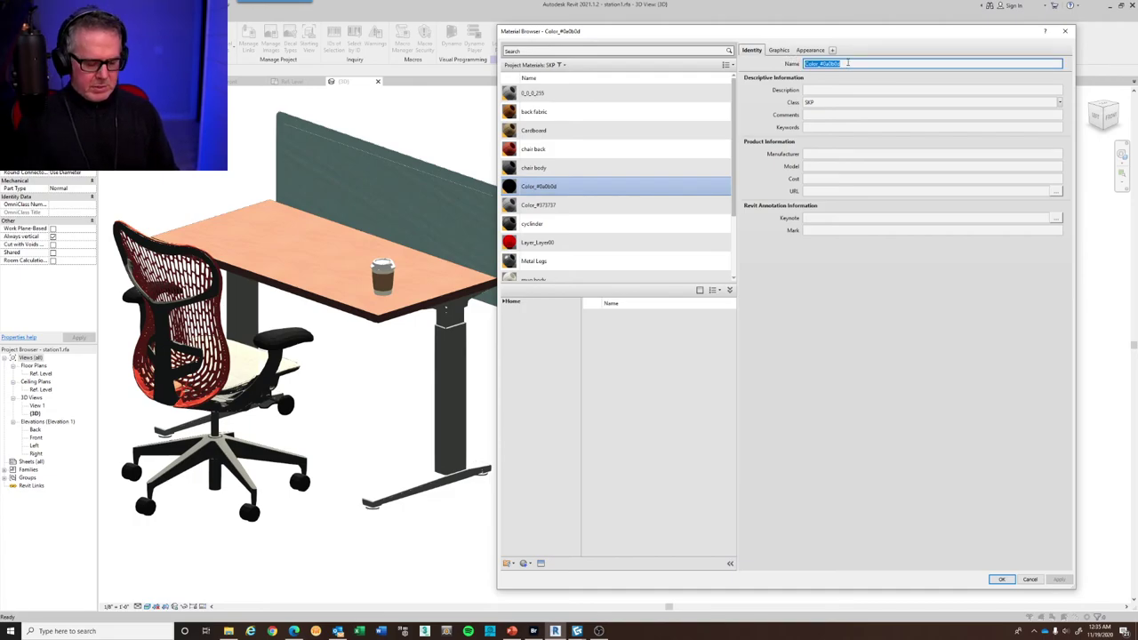
pyautogui.write('chair parts')
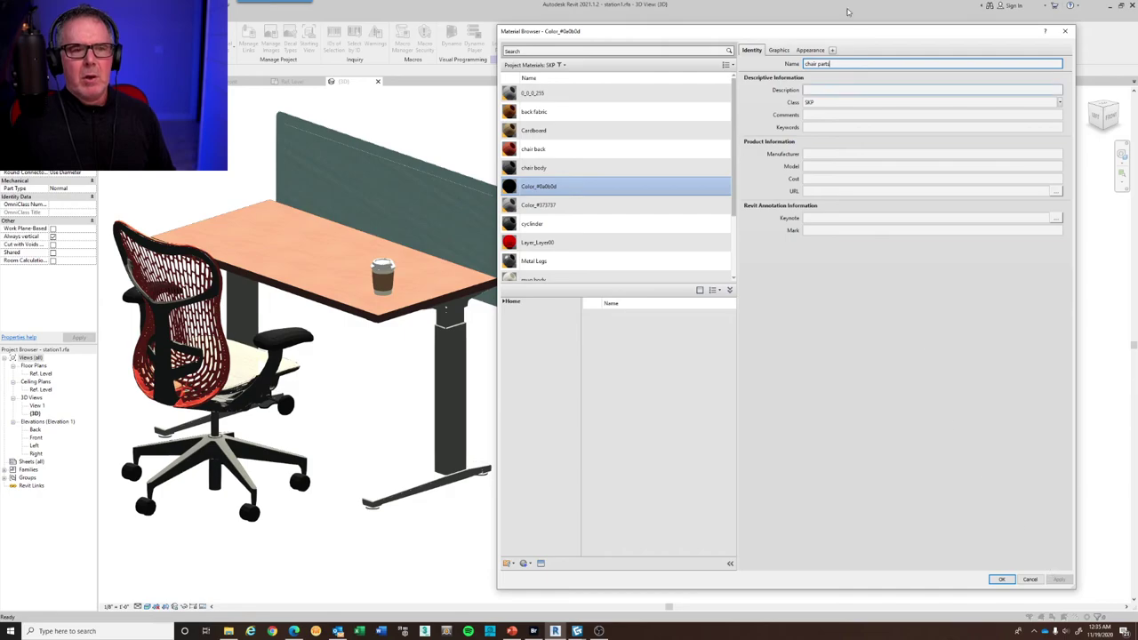
pyautogui.click(779, 50)
pyautogui.click(751, 50)
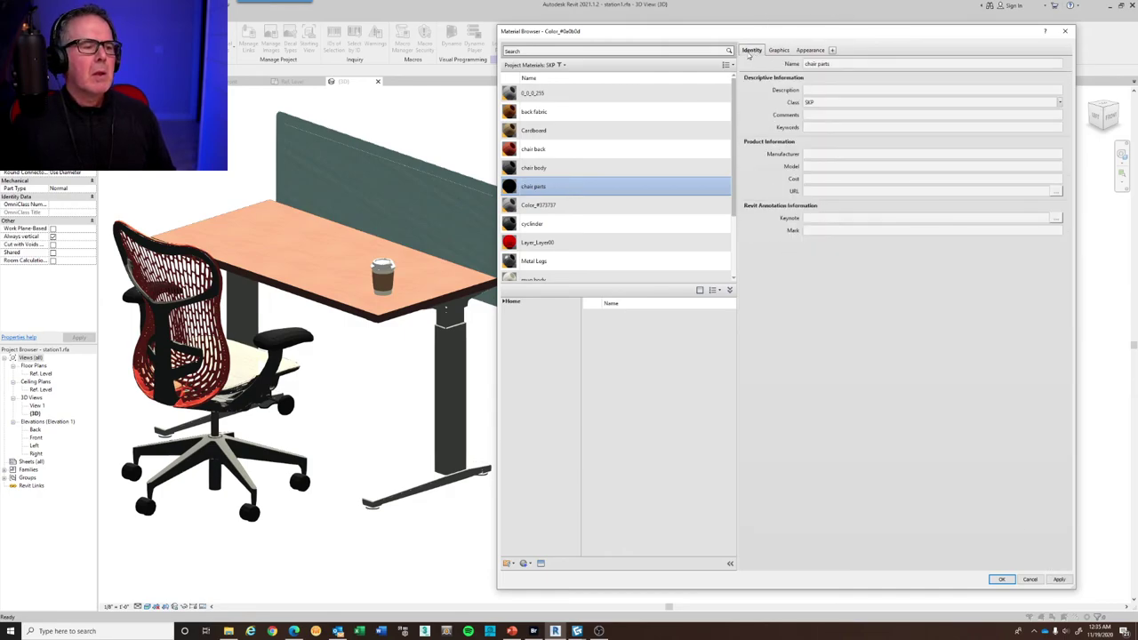
# Give the 0_0_0_255 material a red RGB 255 0 0 appearance colour and apply it
pyautogui.scroll(1, 560, 142)
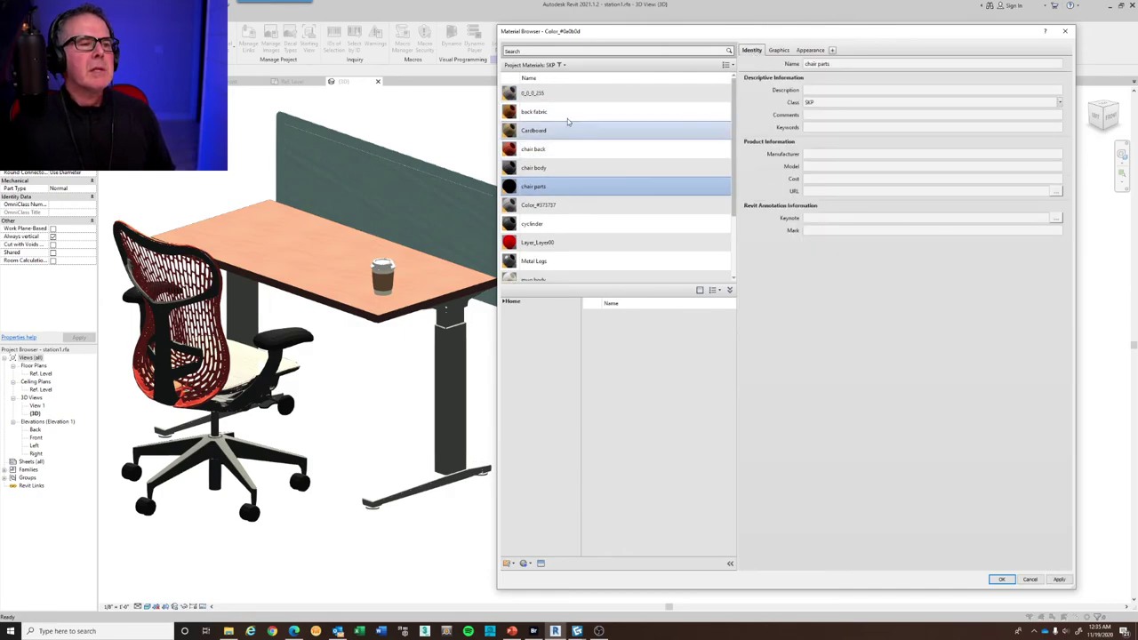
pyautogui.click(548, 92)
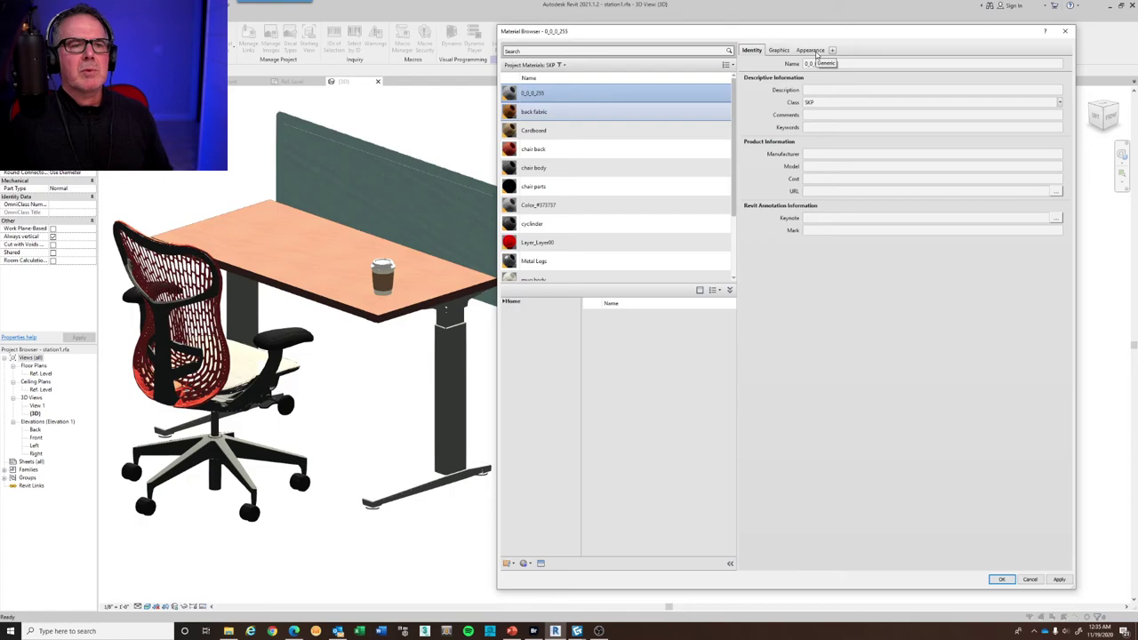
pyautogui.click(815, 51)
pyautogui.click(860, 377)
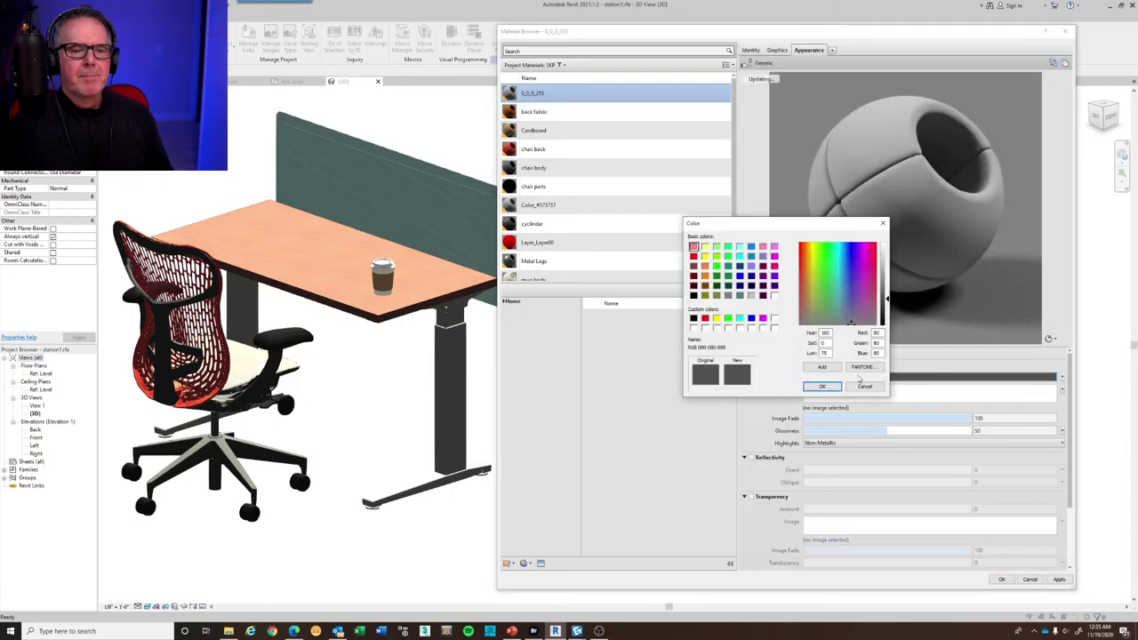
pyautogui.click(693, 257)
pyautogui.click(823, 386)
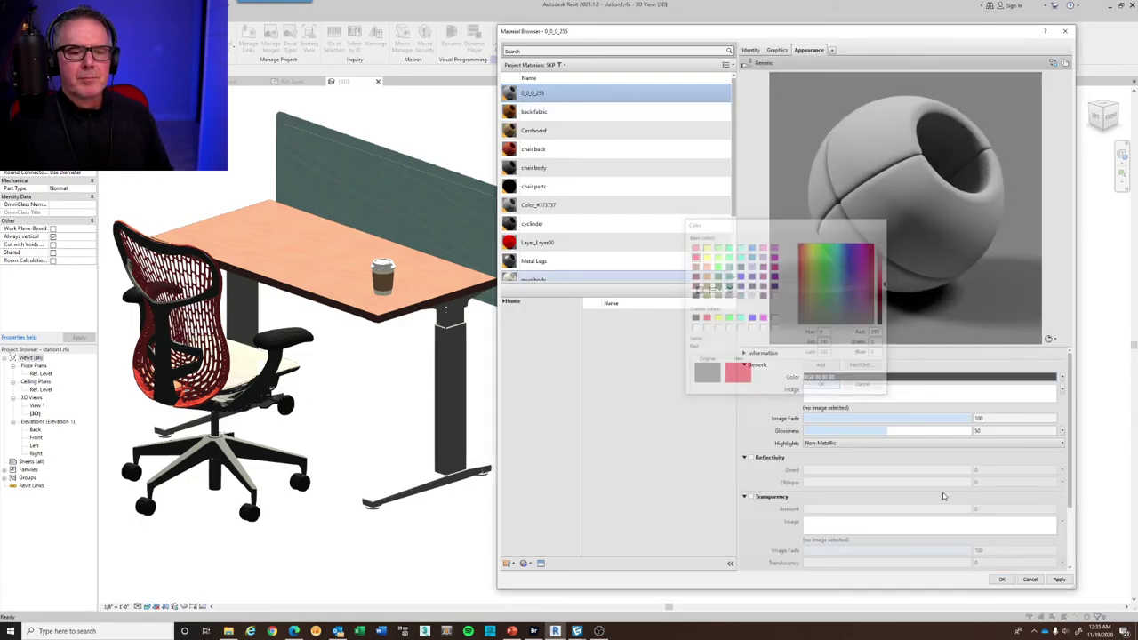
pyautogui.click(1060, 580)
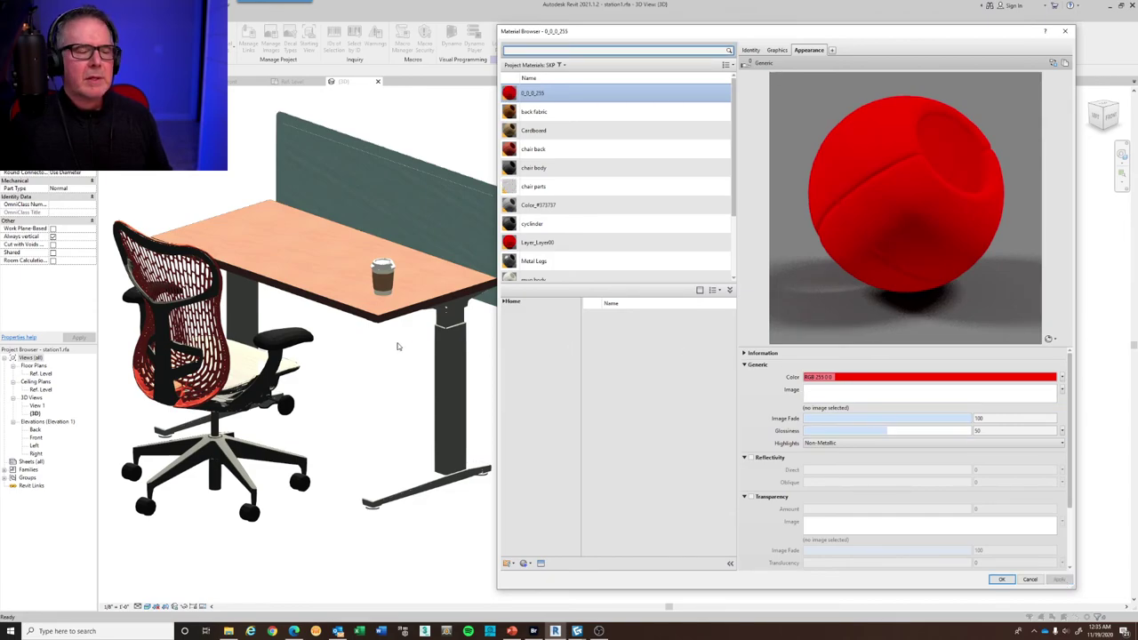
pyautogui.scroll(-1, 591, 222)
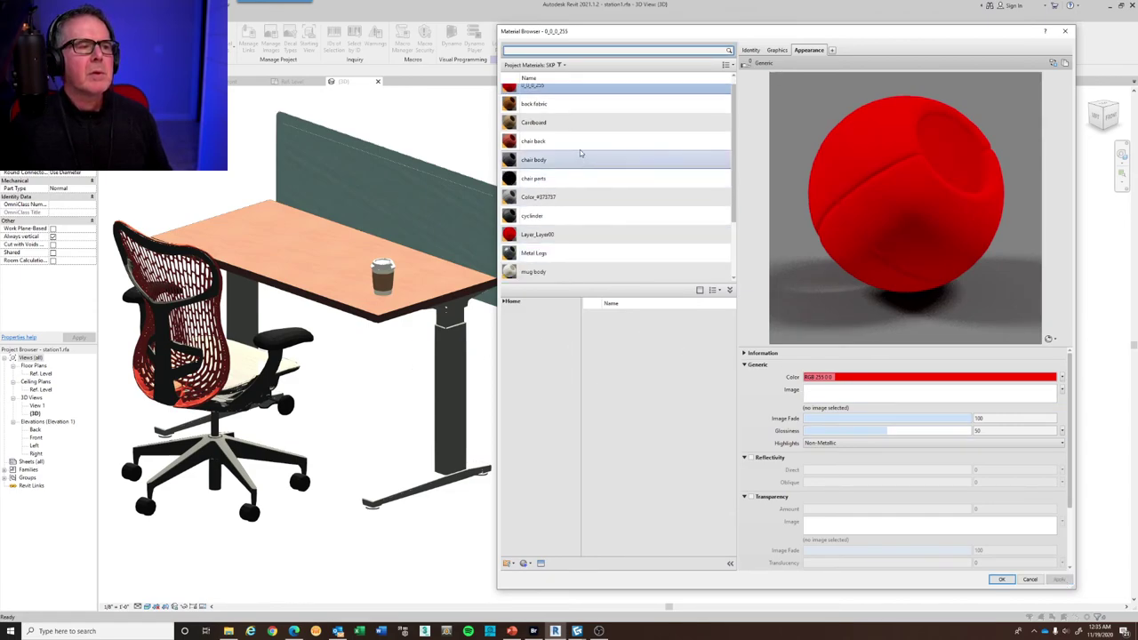
pyautogui.scroll(1, 560, 133)
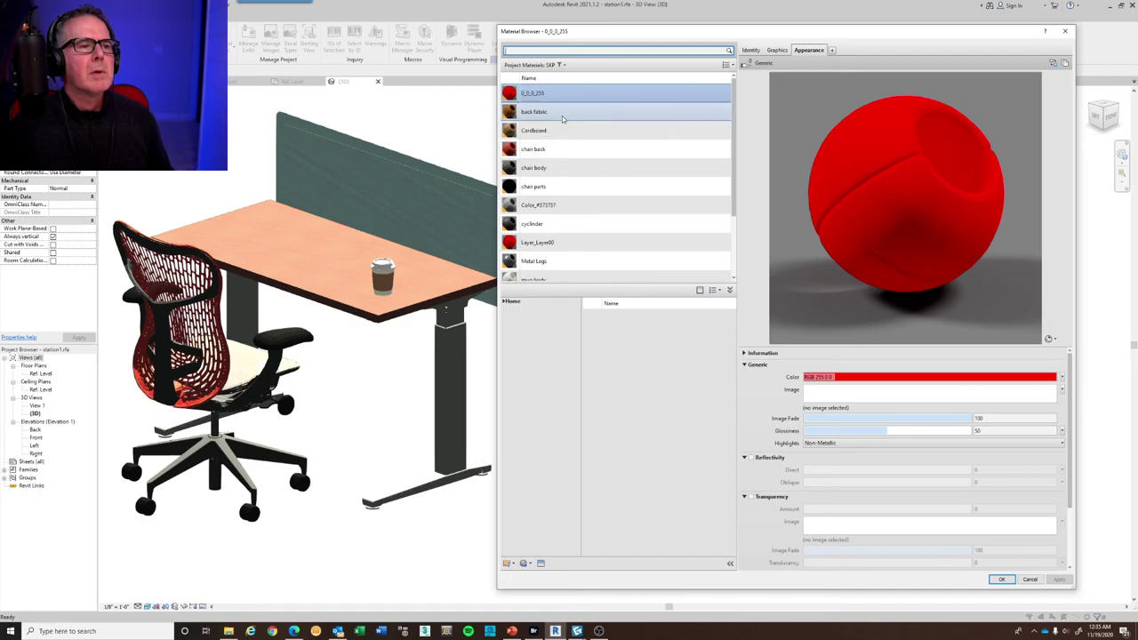
# Select Color_#373737 and check its dark grey RGB 55 55 55 shading colour
pyautogui.click(569, 206)
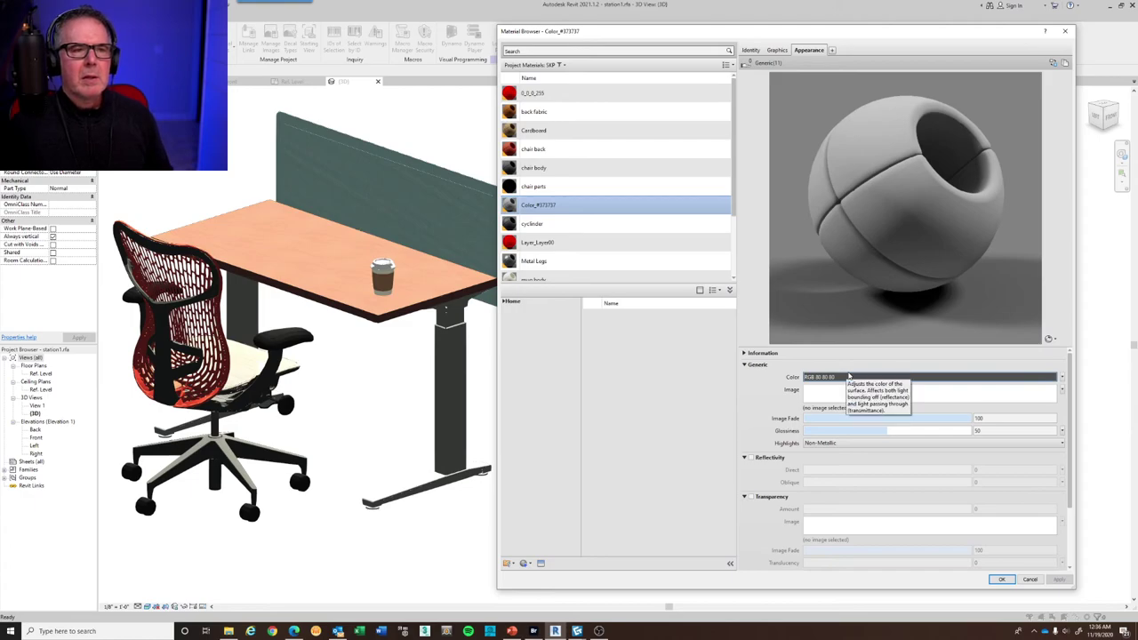
pyautogui.click(776, 51)
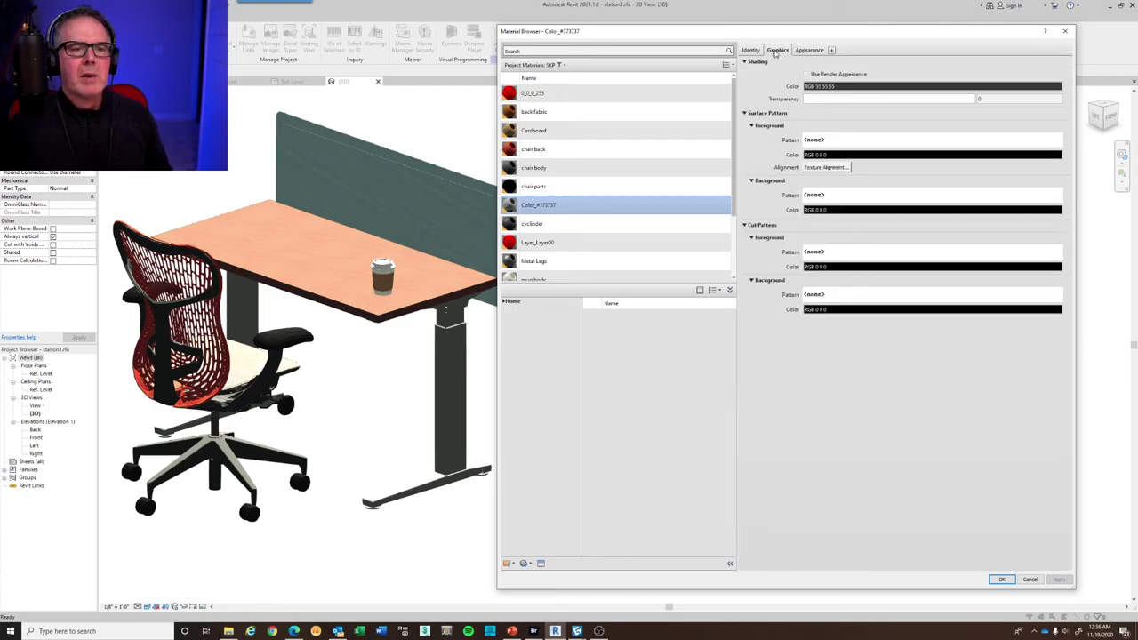
pyautogui.click(849, 82)
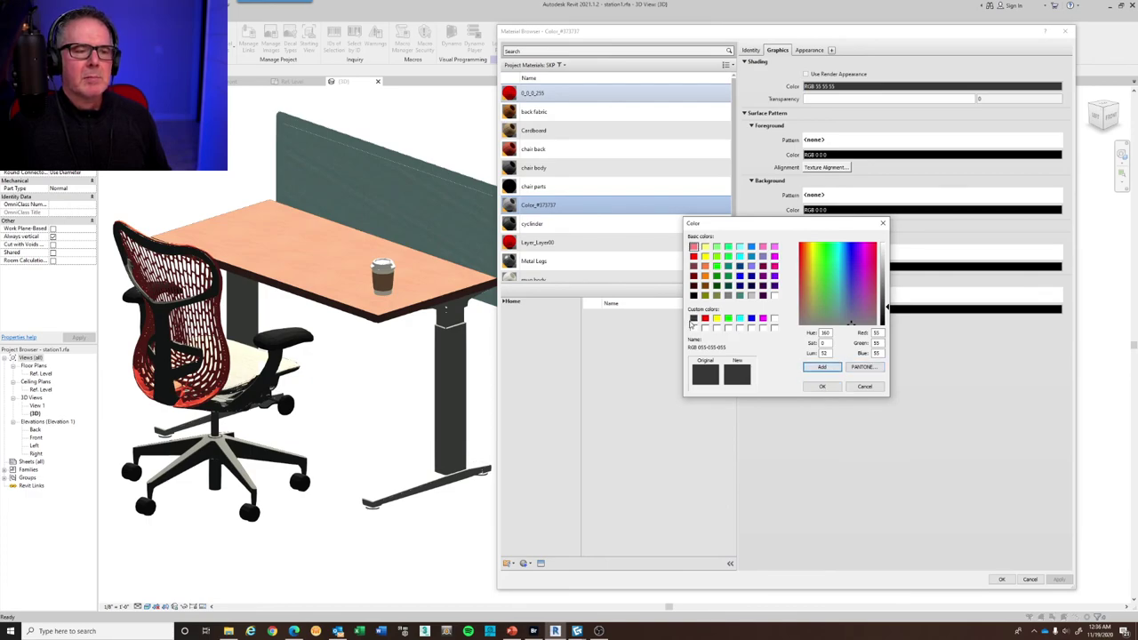
pyautogui.click(823, 387)
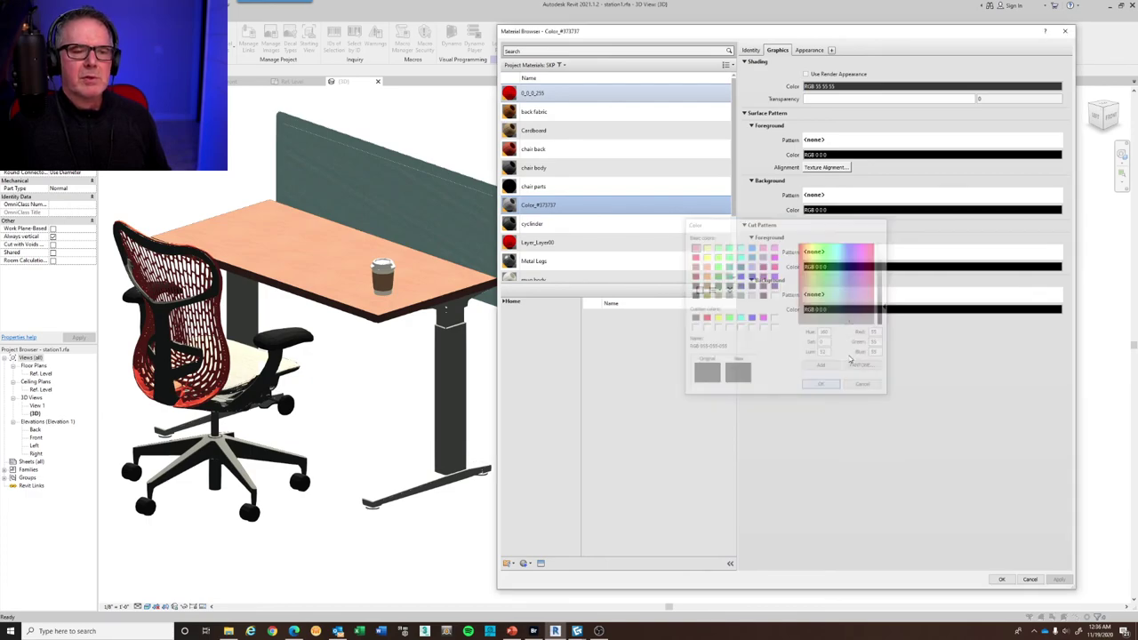
# Try red, then set the appearance colour to dark grey RGB 55 55 55
pyautogui.click(808, 51)
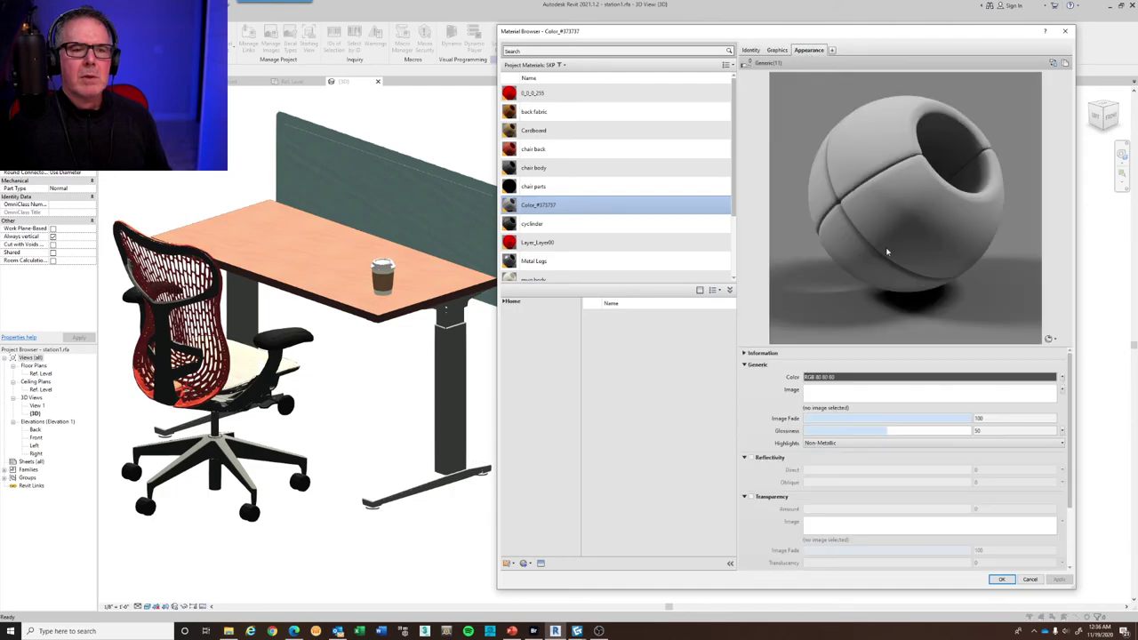
pyautogui.click(864, 377)
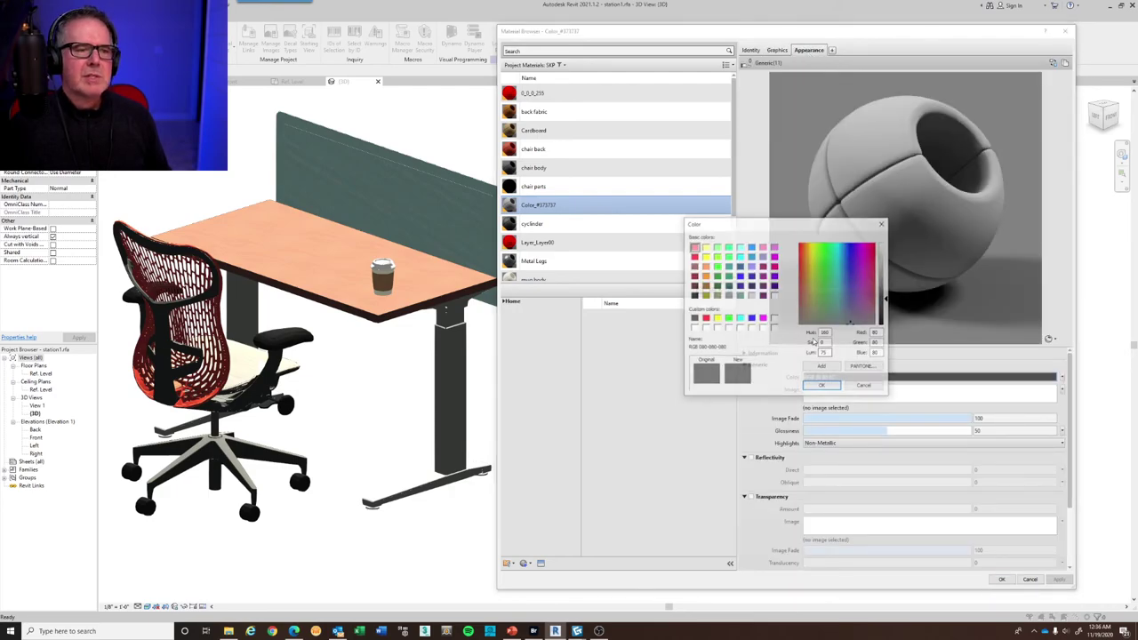
pyautogui.click(694, 256)
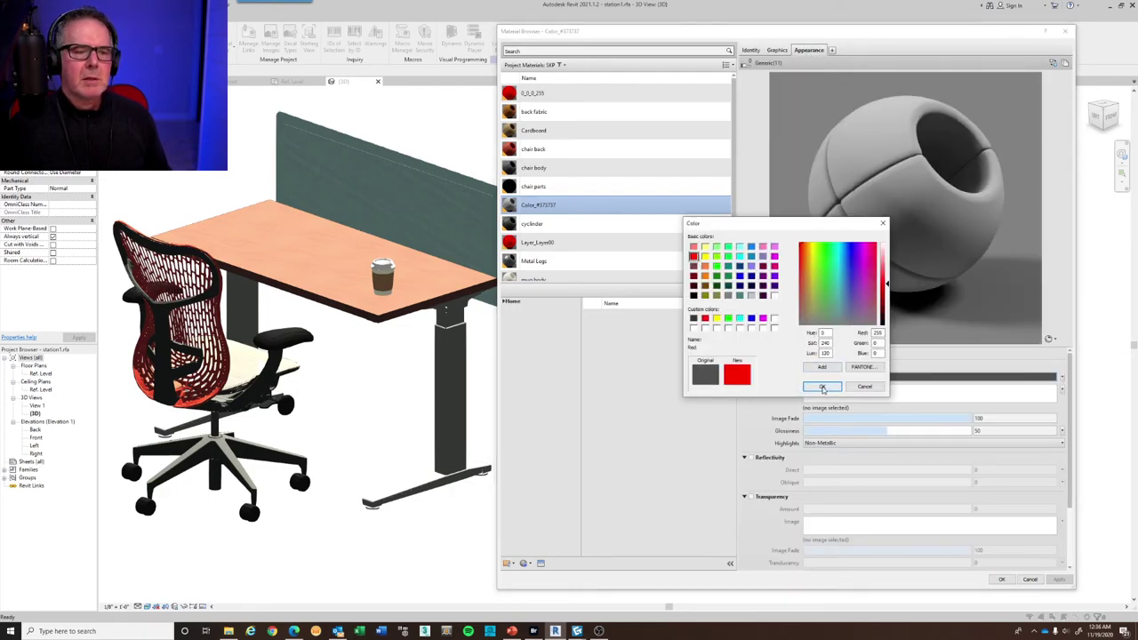
pyautogui.click(822, 387)
pyautogui.click(1060, 580)
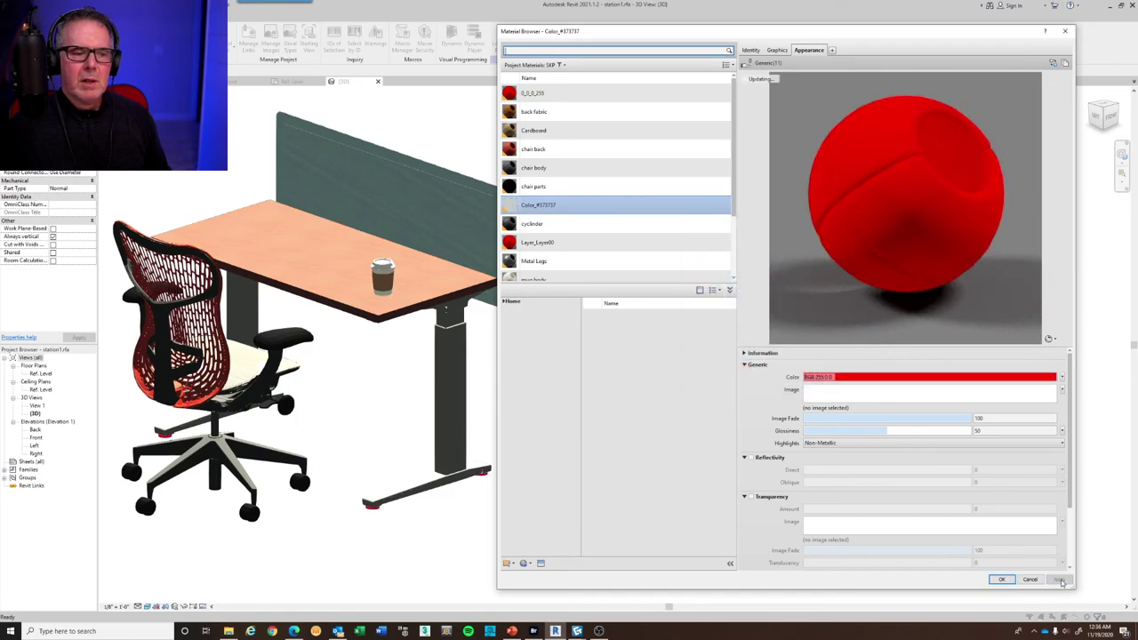
pyautogui.click(855, 377)
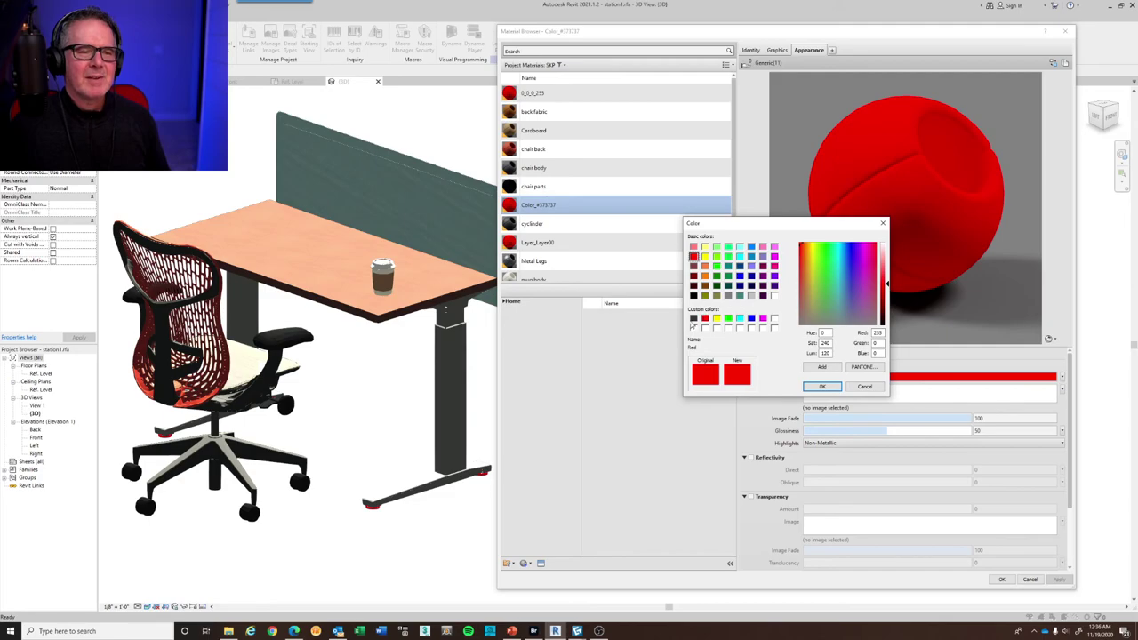
pyautogui.click(694, 319)
pyautogui.click(823, 387)
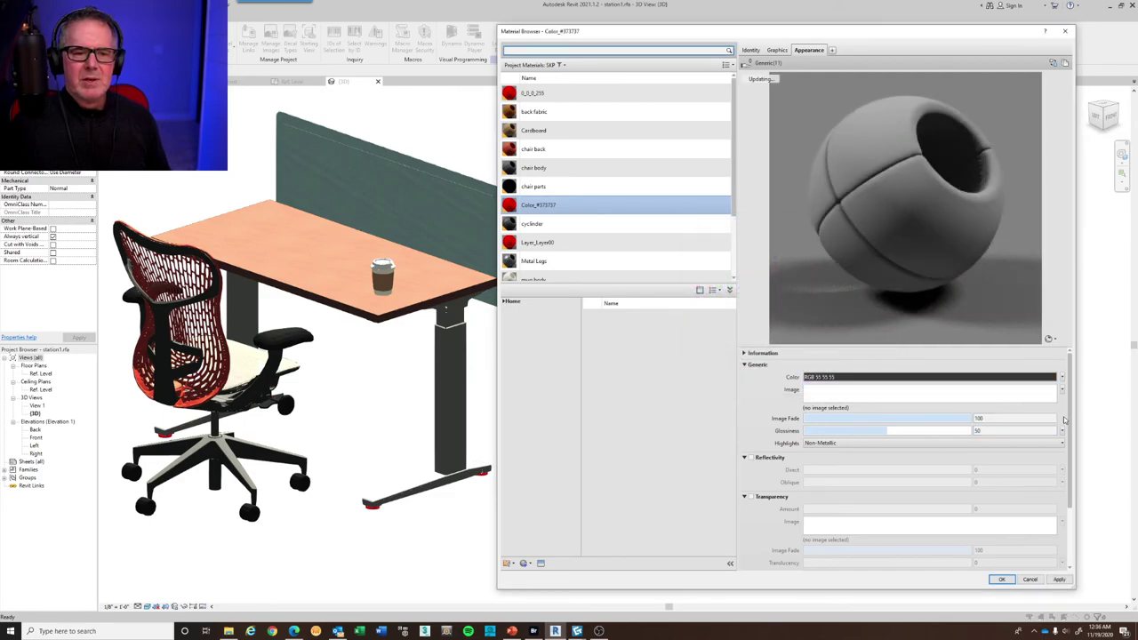
# Enable Tint in dark grey RGB 55 55 55
pyautogui.scroll(-3, 933, 480)
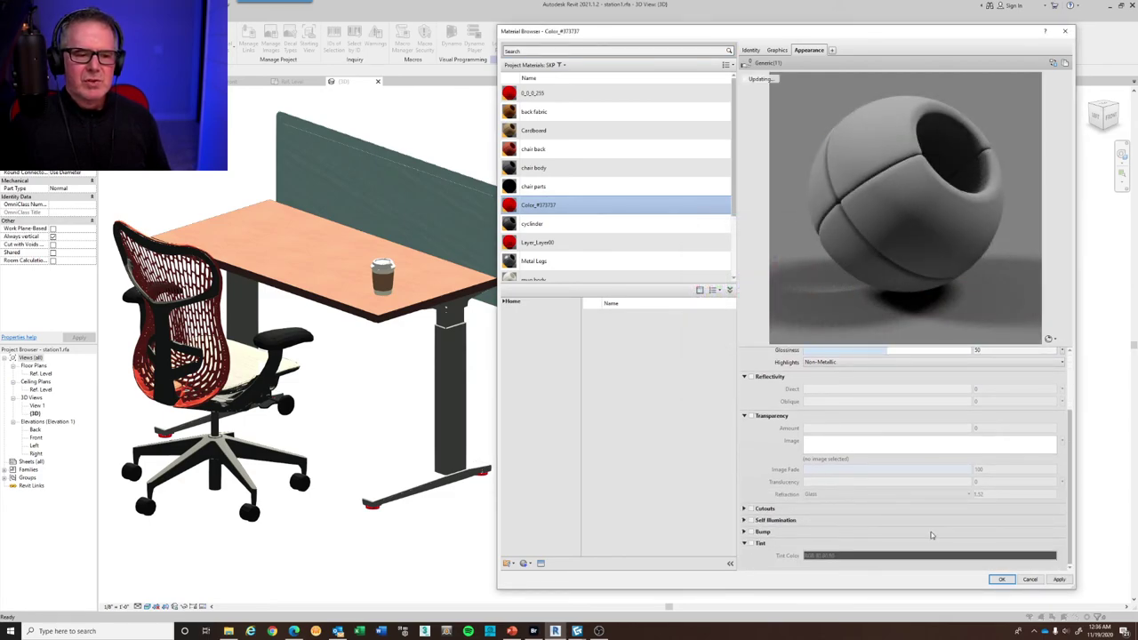
pyautogui.click(752, 543)
pyautogui.click(839, 556)
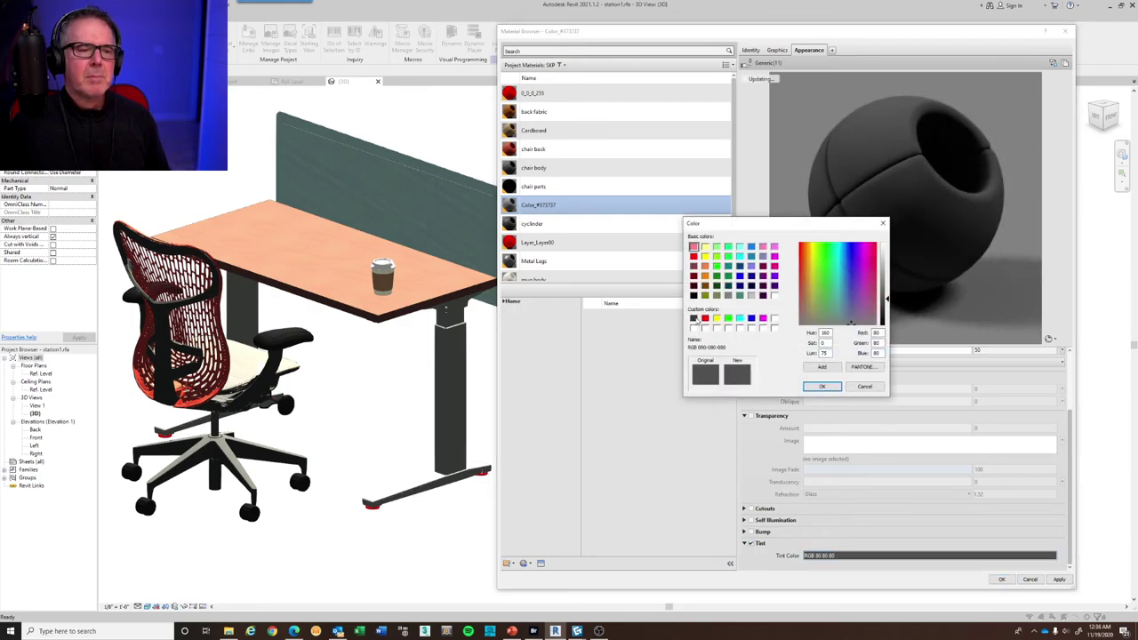
pyautogui.click(694, 318)
pyautogui.click(820, 386)
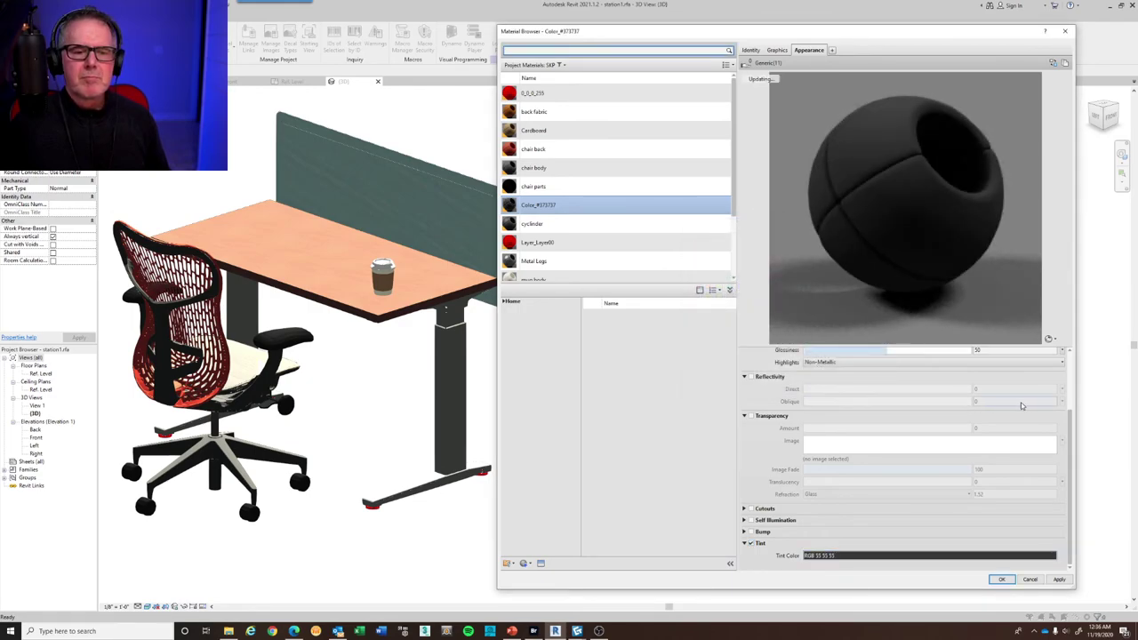
# Use Metallic highlights, Glossiness about 38 and low Direct reflectivity, then apply
pyautogui.moveTo(1071, 424); pyautogui.dragTo(1071, 357)
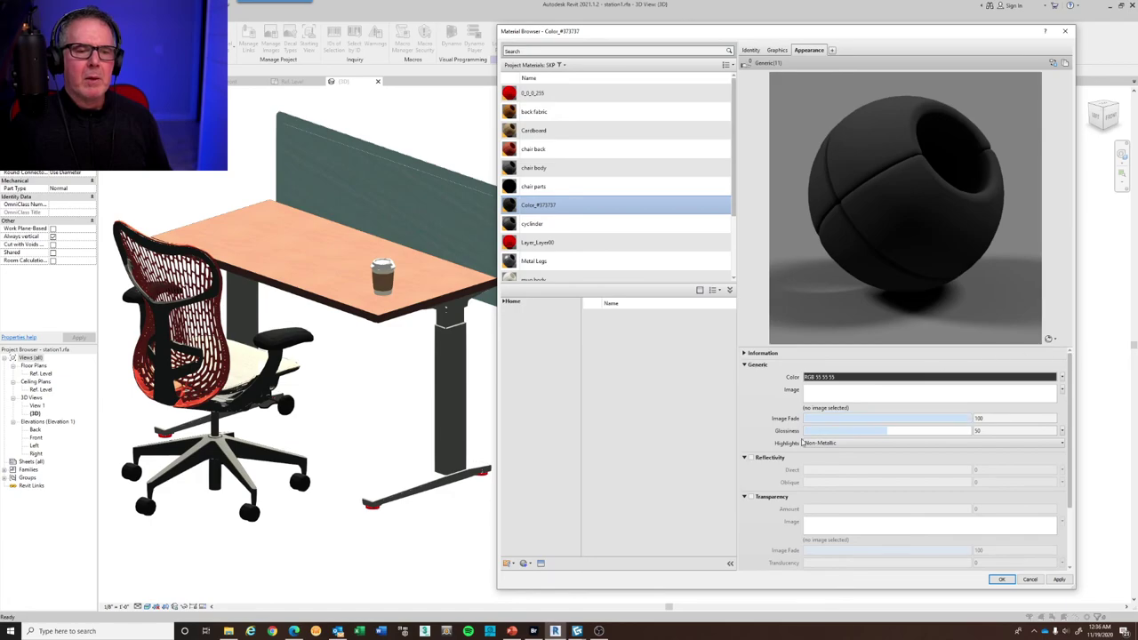
pyautogui.click(854, 443)
pyautogui.click(1025, 463)
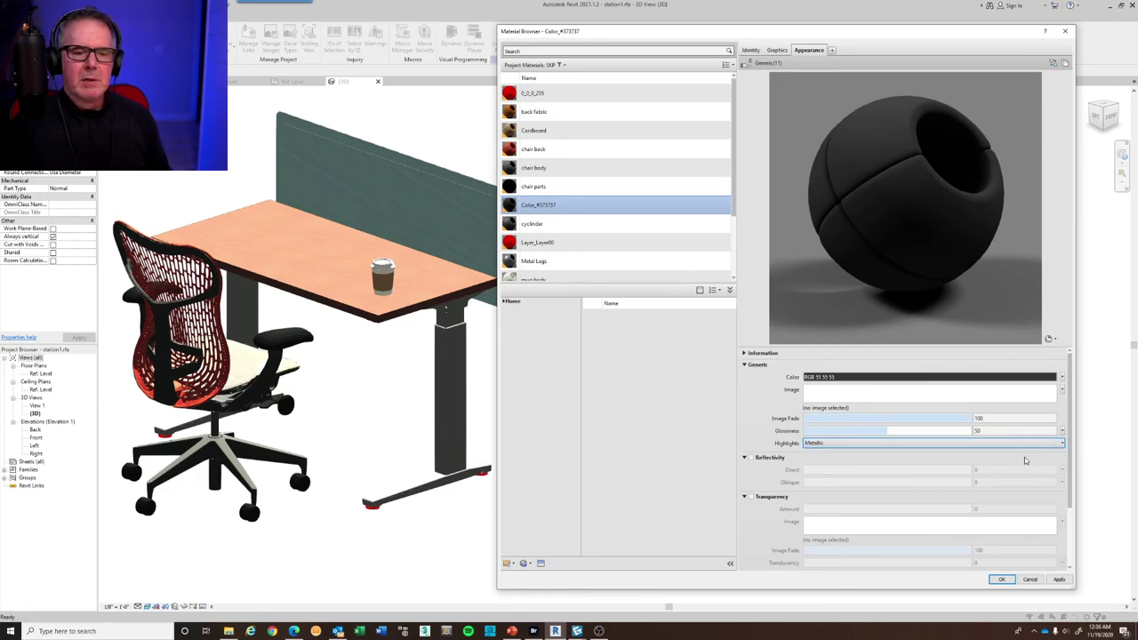
pyautogui.moveTo(886, 430); pyautogui.dragTo(867, 432)
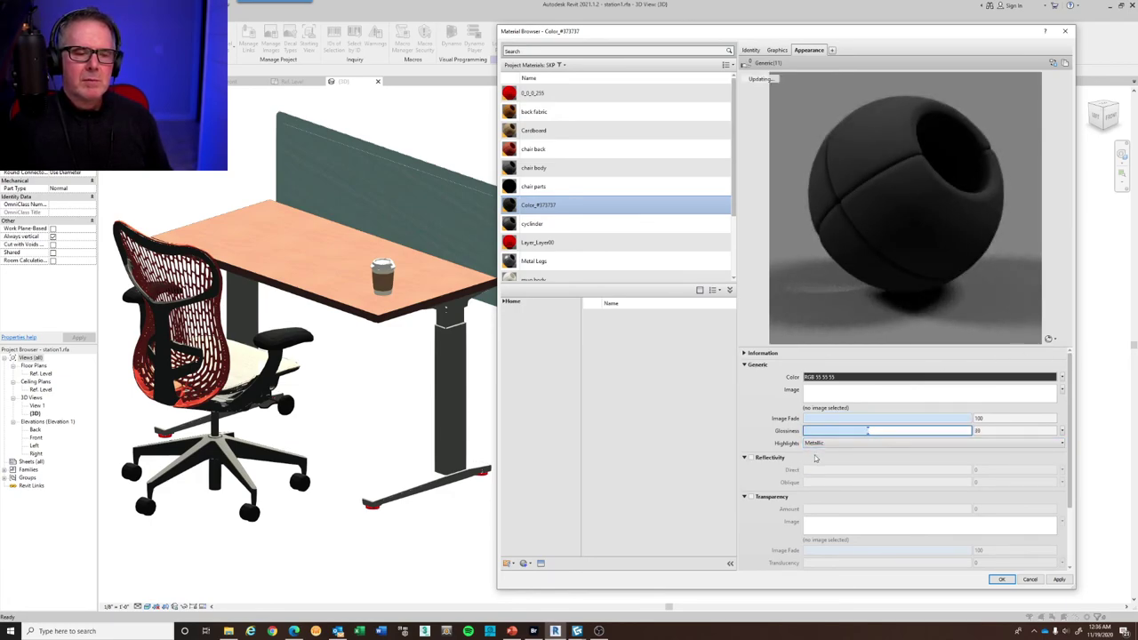
pyautogui.click(750, 458)
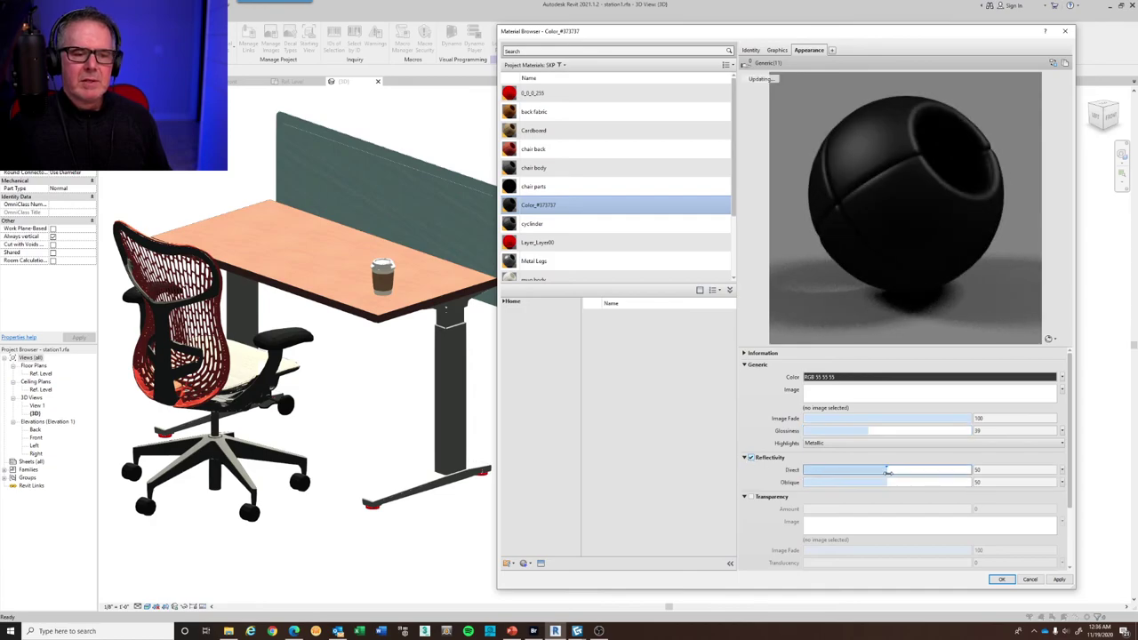
pyautogui.moveTo(886, 469); pyautogui.dragTo(817, 465)
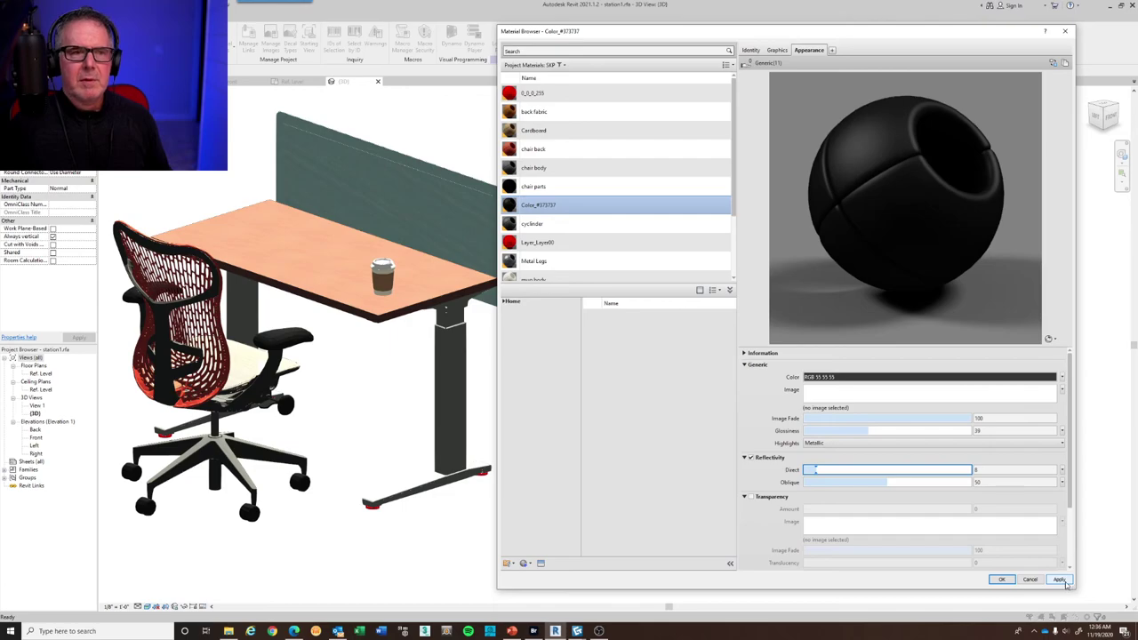
pyautogui.click(1064, 580)
# Replace the Color_#373737 name with 'glides' on the Identity tab
pyautogui.click(752, 50)
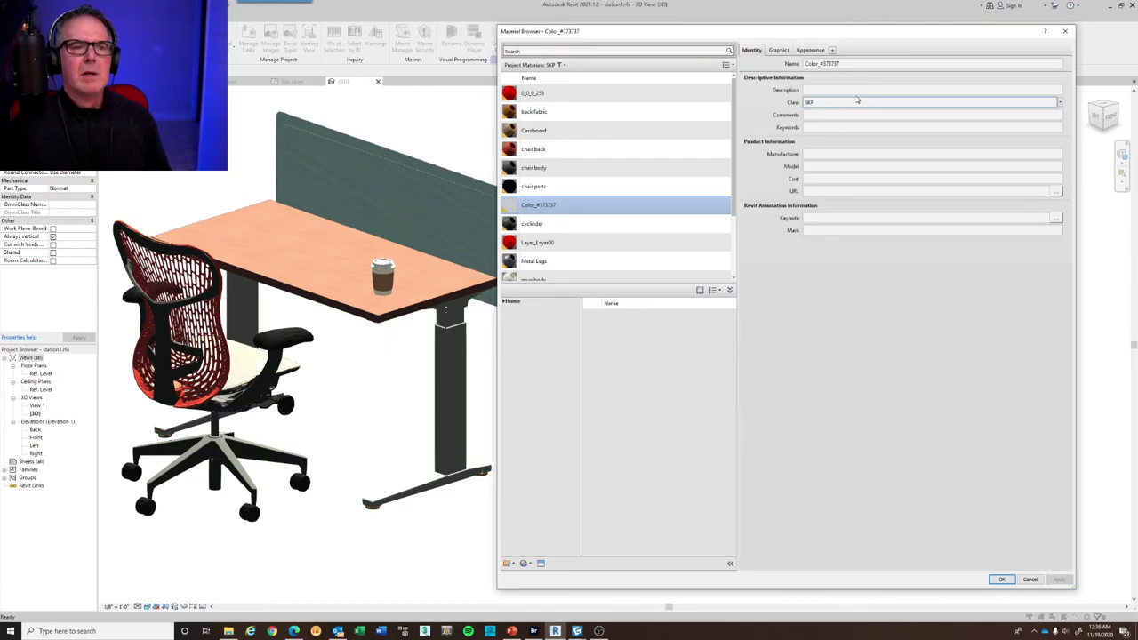
pyautogui.doubleClick(856, 63)
pyautogui.write('pl')
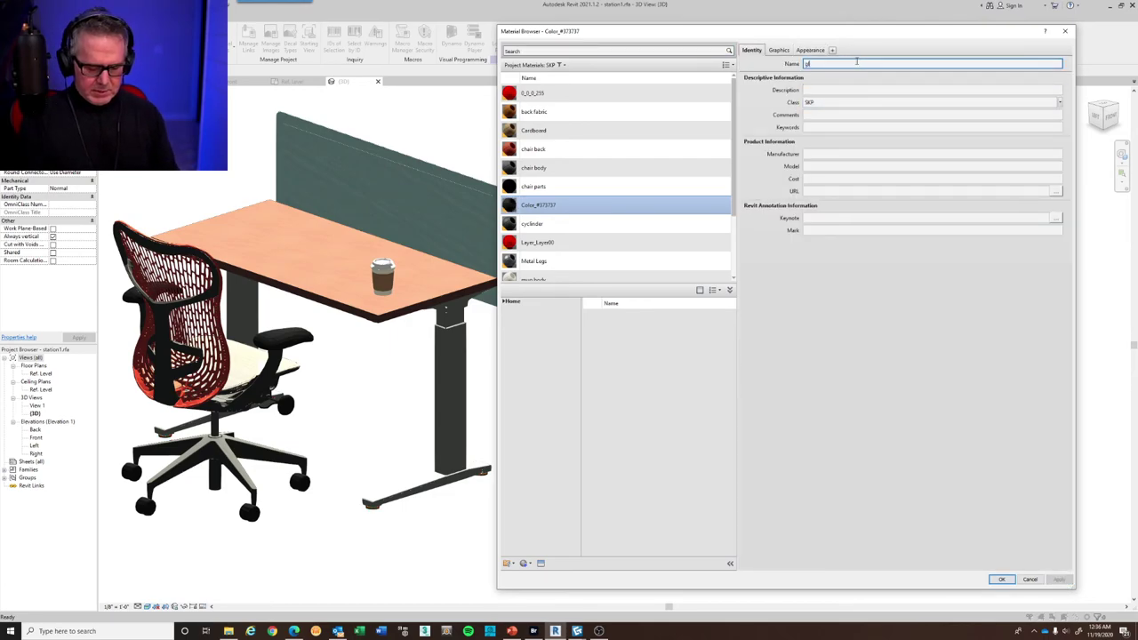
pyautogui.write('s')
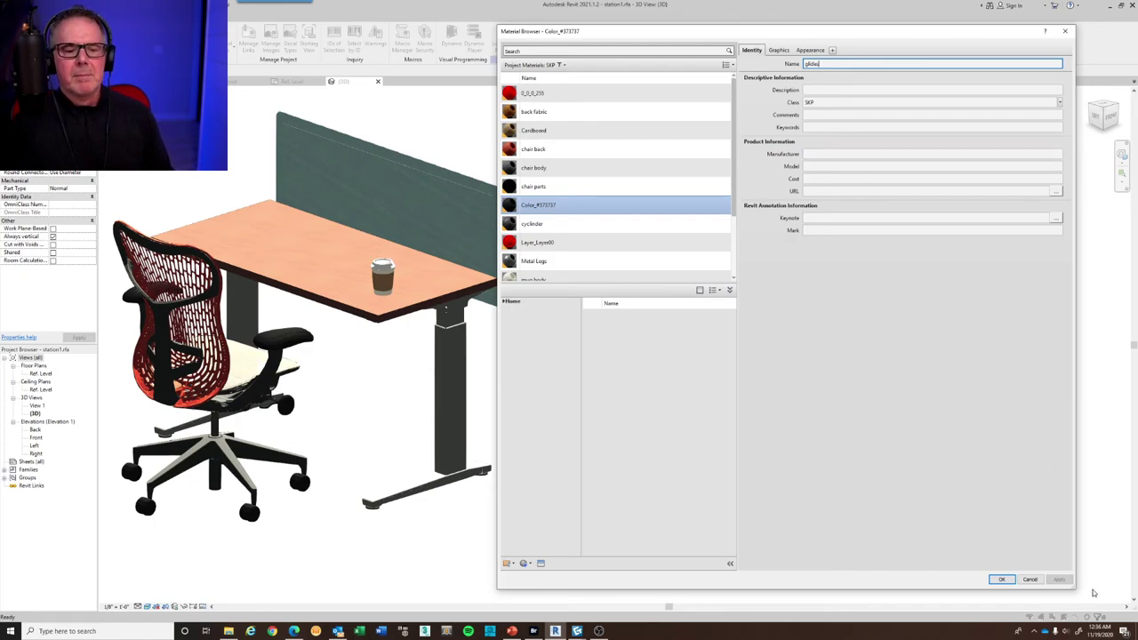
pyautogui.click(777, 51)
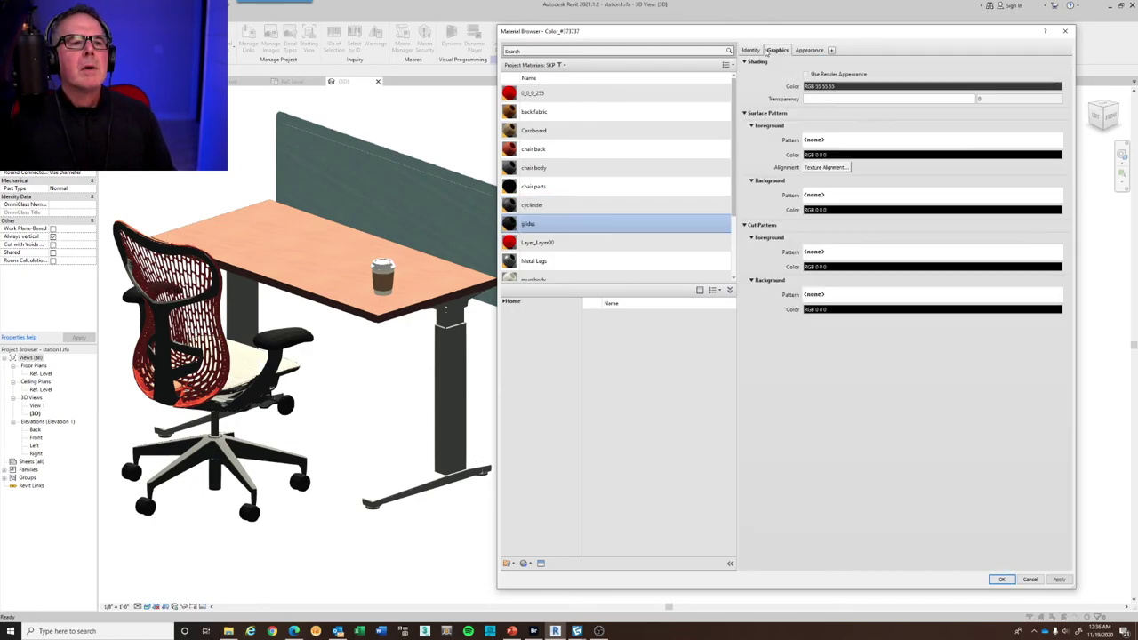
pyautogui.click(751, 50)
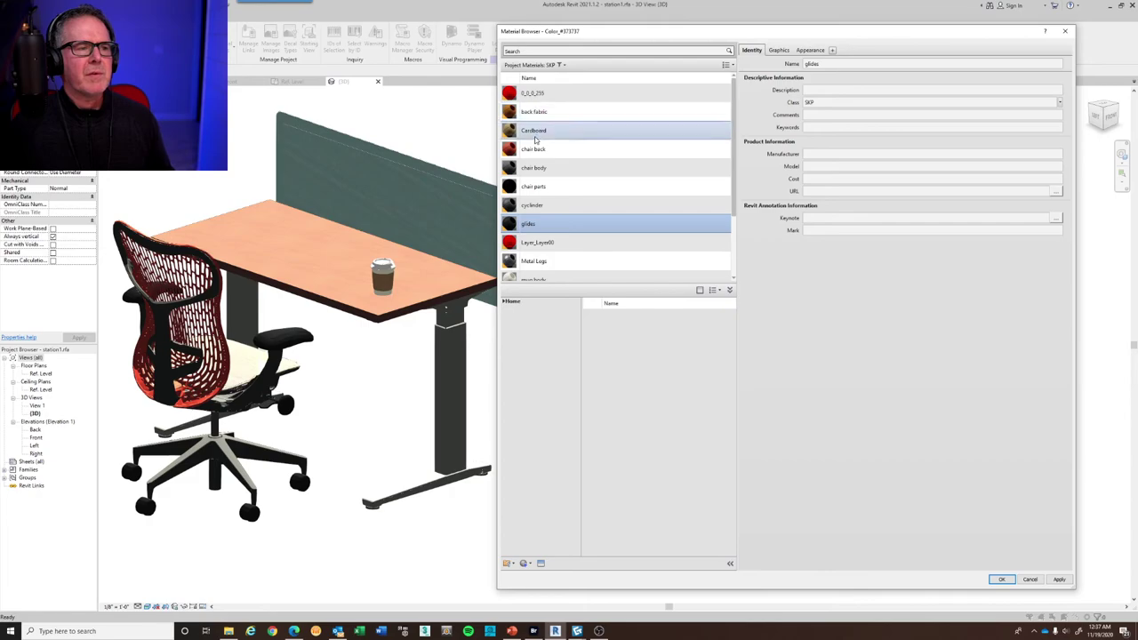
pyautogui.scroll(-1, 546, 276)
pyautogui.scroll(1, 562, 267)
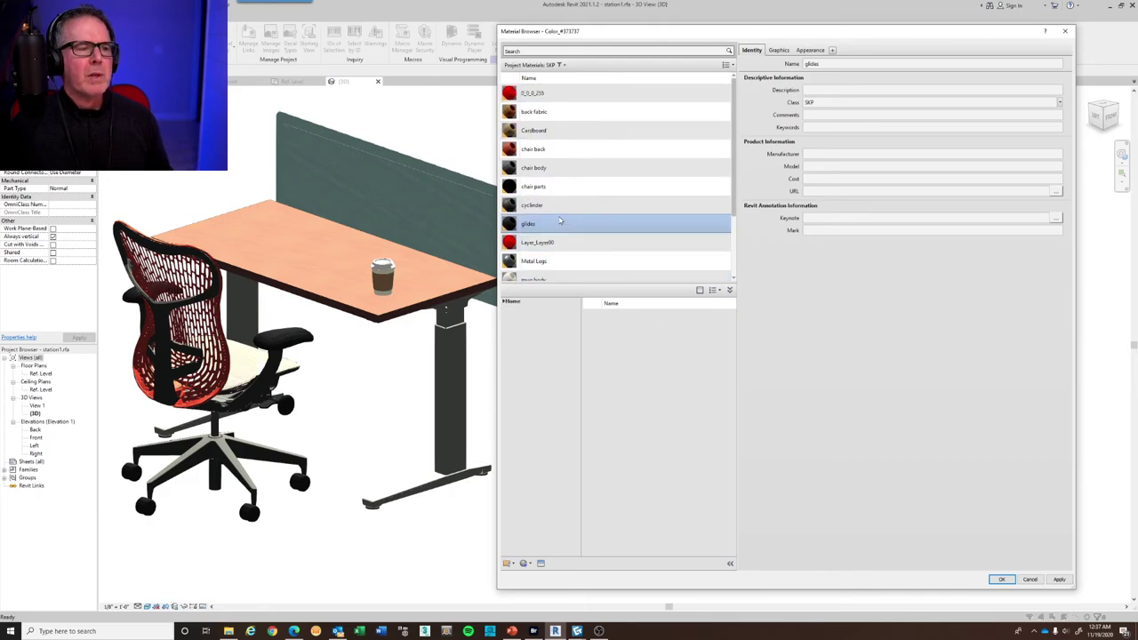
# Set the 0_0_0_255 appearance colour to spring green, RGB 0 255 128
pyautogui.click(579, 94)
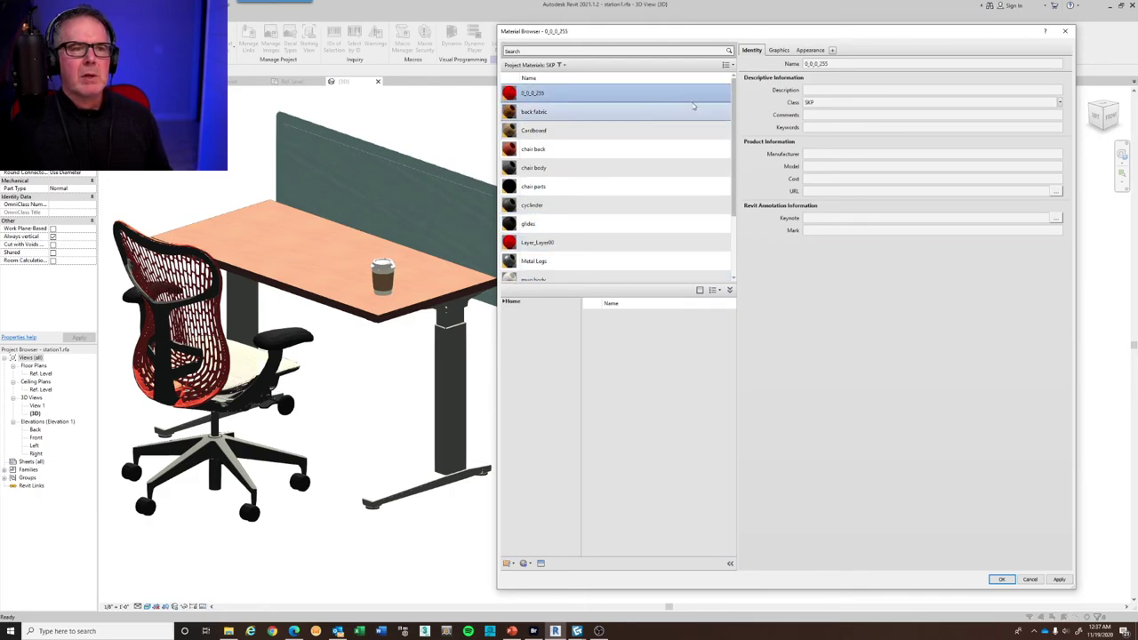
pyautogui.click(810, 49)
pyautogui.click(971, 378)
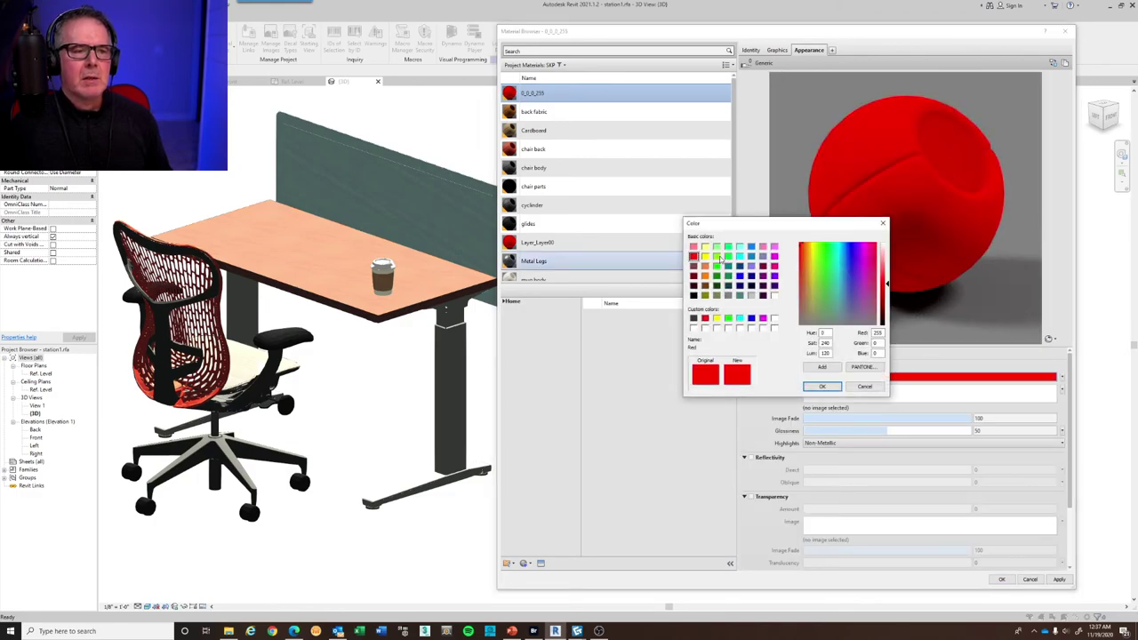
pyautogui.click(729, 249)
pyautogui.click(823, 386)
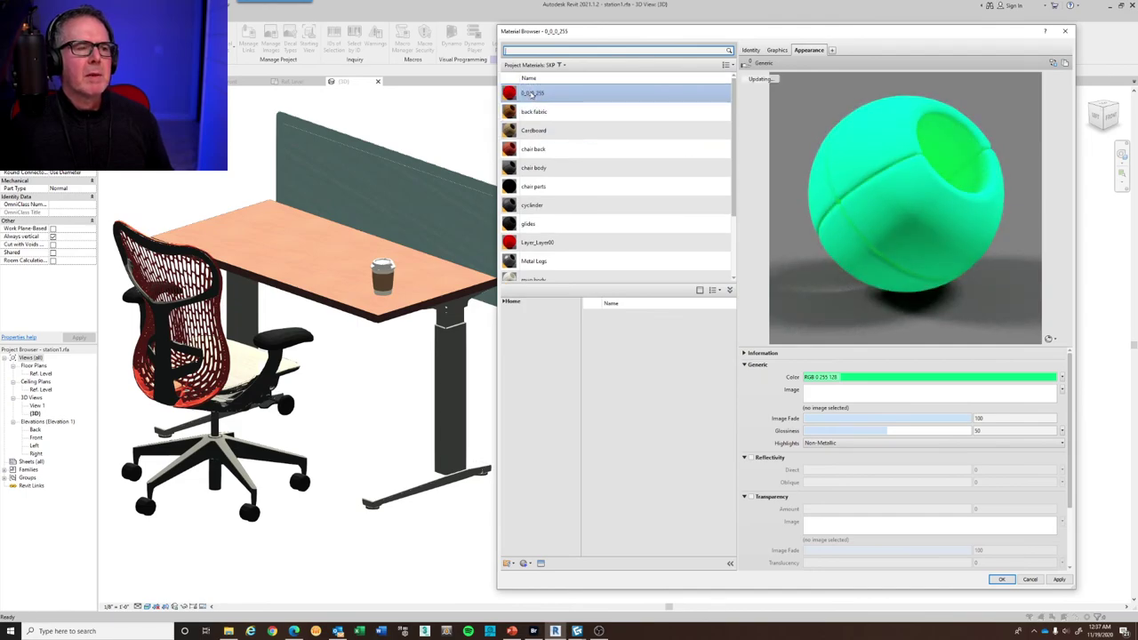
pyautogui.scroll(-3, 534, 142)
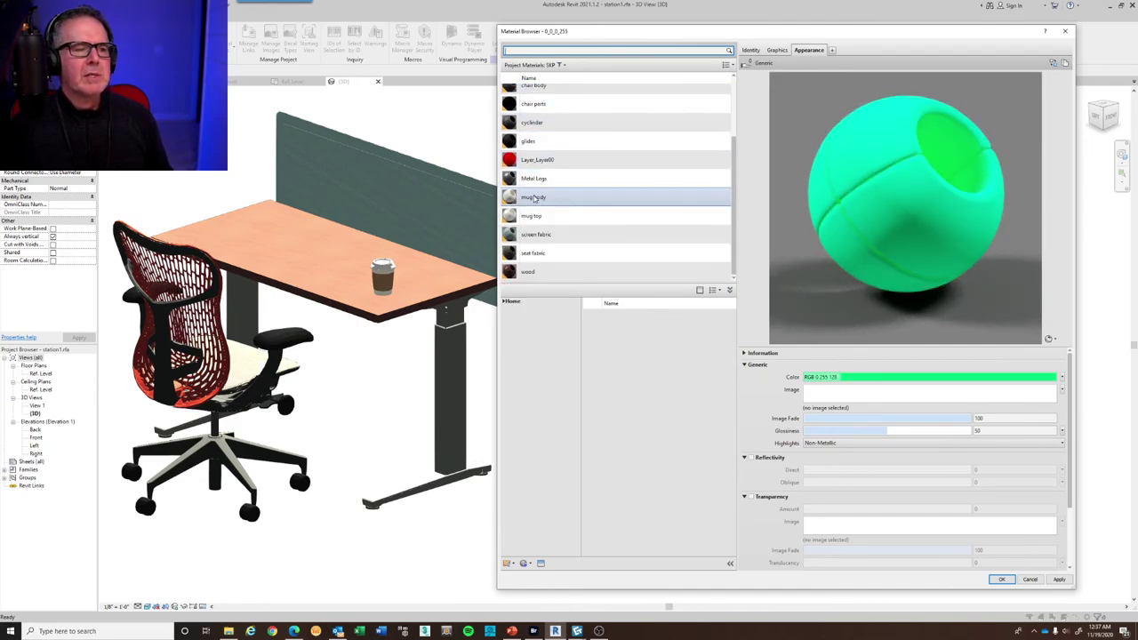
# Close the Material Browser and orbit the 3D view around the desk and chair
pyautogui.click(1001, 579)
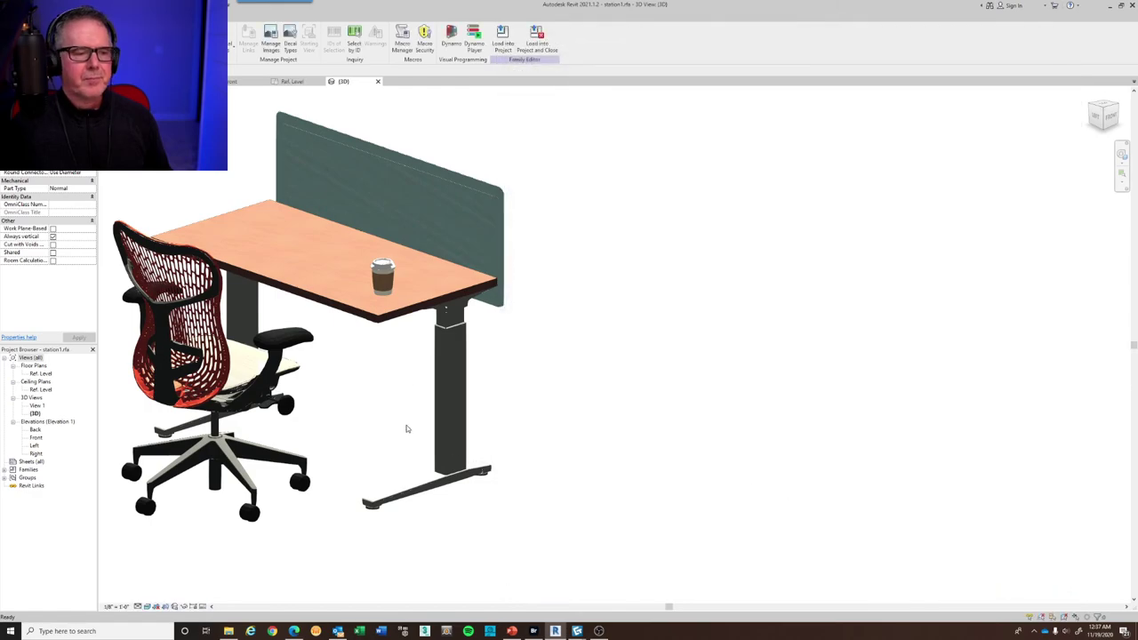
pyautogui.moveTo(406, 428); pyautogui.dragTo(673, 252, button='middle')
pyautogui.scroll(5, 534, 378)
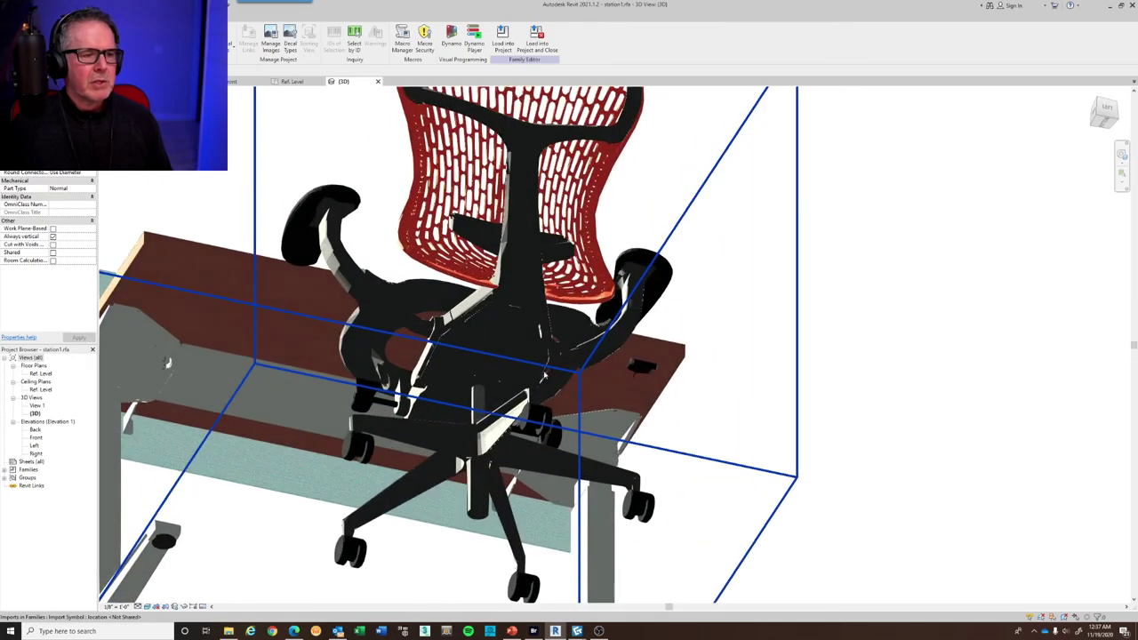
pyautogui.keyDown('shift'); pyautogui.moveTo(534, 377); pyautogui.dragTo(475, 450, button='middle'); pyautogui.keyUp('shift')
pyautogui.scroll(-5, 574, 421)
pyautogui.keyDown('shift'); pyautogui.moveTo(361, 427); pyautogui.dragTo(409, 389, button='middle'); pyautogui.keyUp('shift')
pyautogui.scroll(-2, 487, 391)
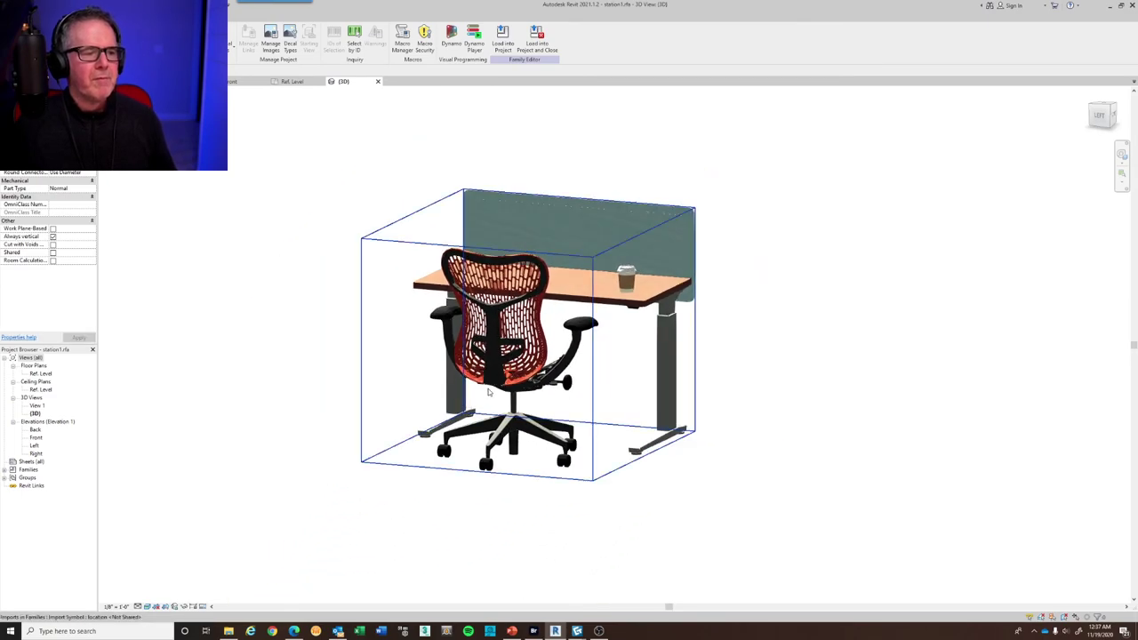
pyautogui.scroll(3, 487, 392)
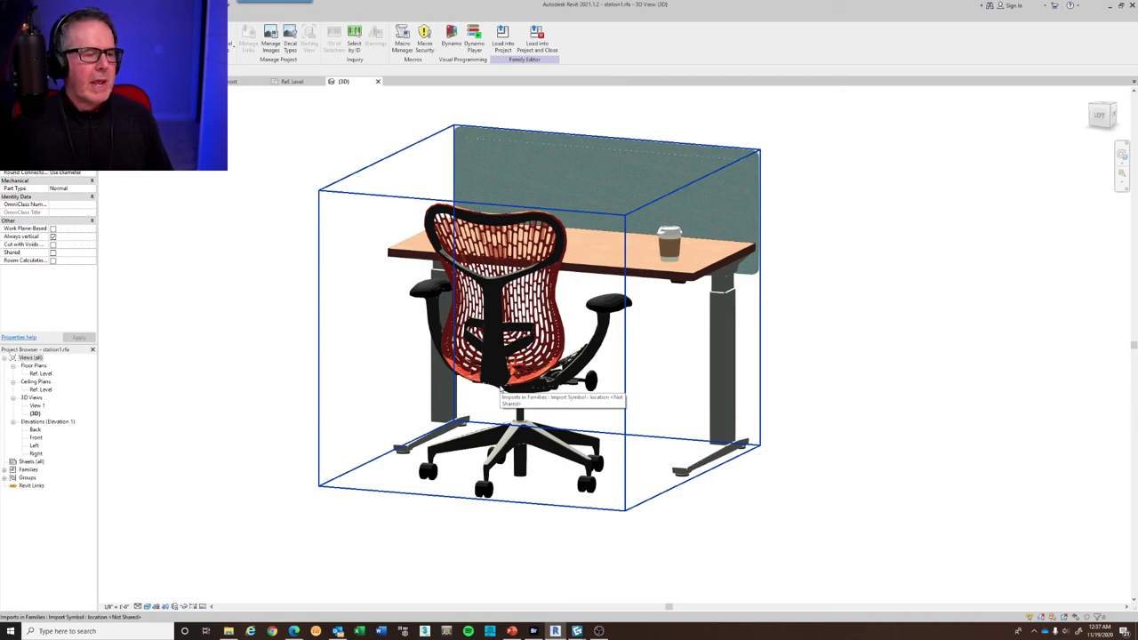
pyautogui.moveTo(501, 391); pyautogui.dragTo(506, 423, button='middle')
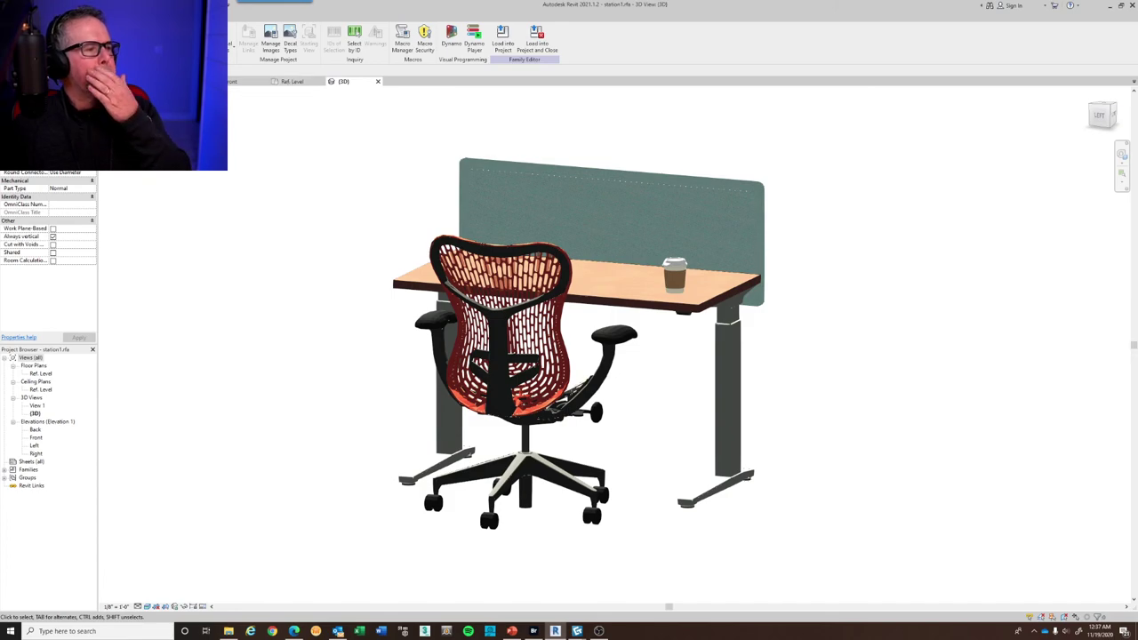
pyautogui.keyDown('shift'); pyautogui.moveTo(551, 355); pyautogui.dragTo(516, 356, button='middle'); pyautogui.keyUp('shift')
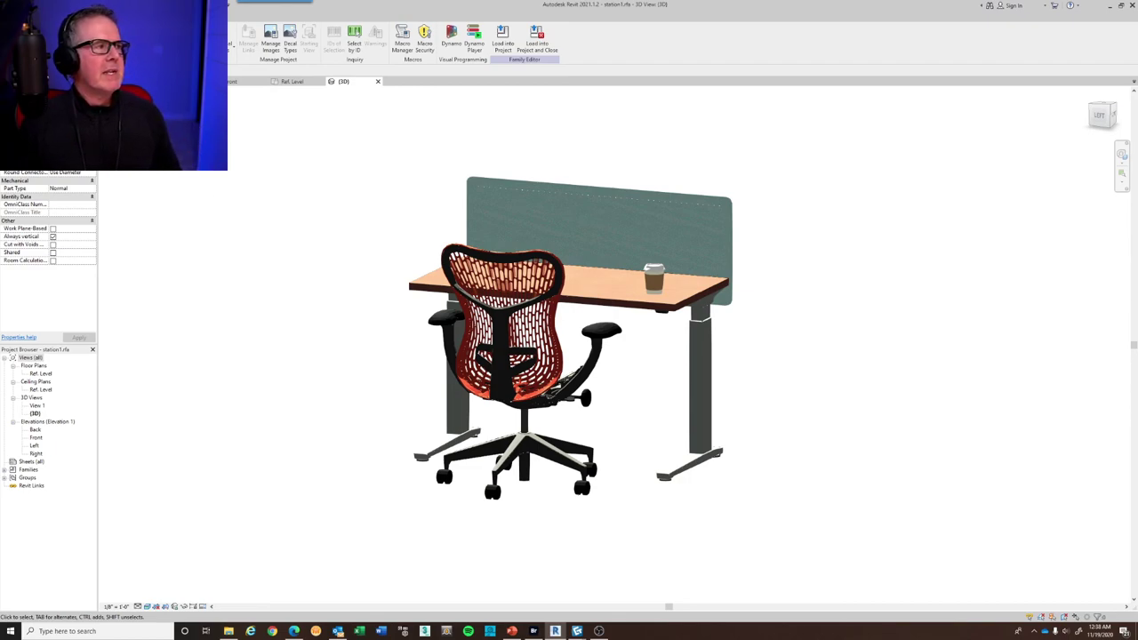
# Create a new project from the Imperial-Architectural Template
pyautogui.hotkey('alt', 'f')
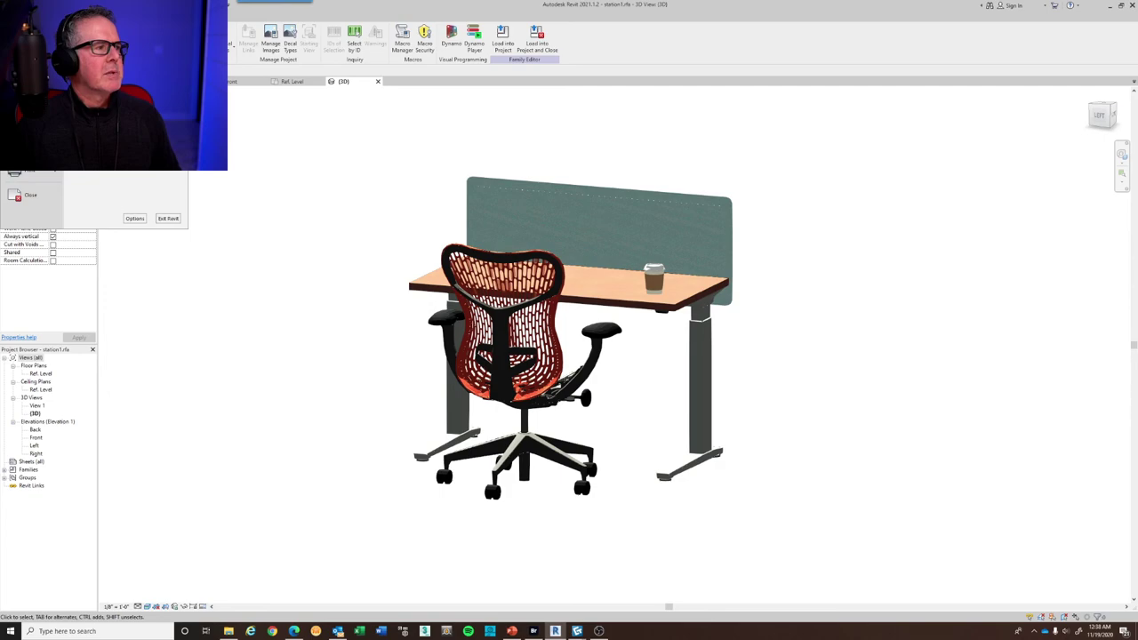
pyautogui.hotkey('ctrl', 'n')
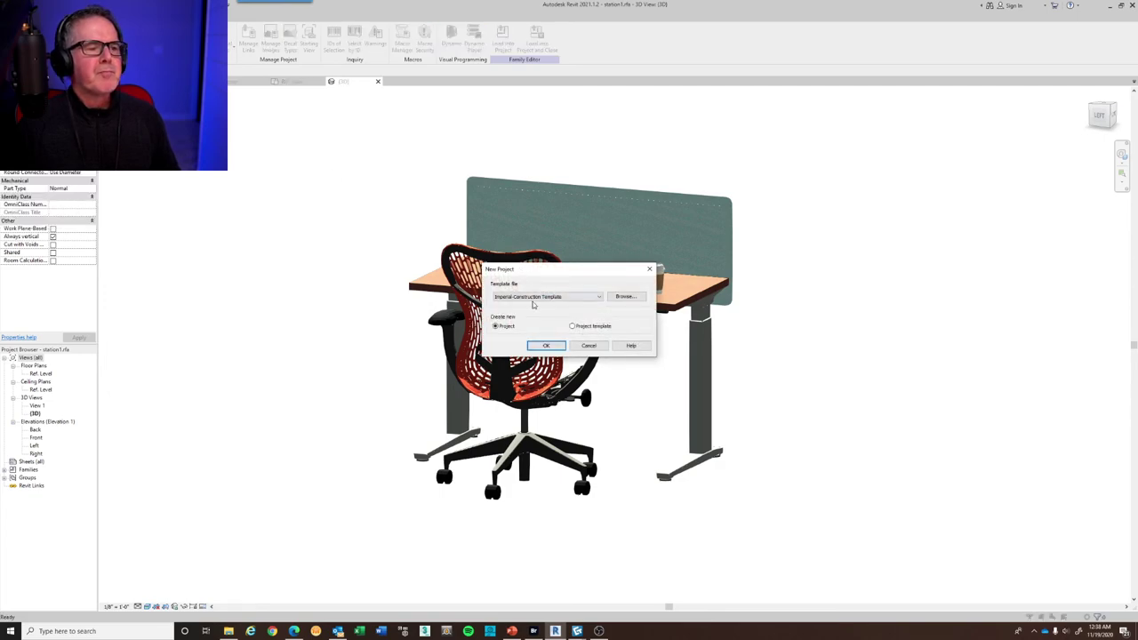
pyautogui.click(534, 298)
pyautogui.click(532, 322)
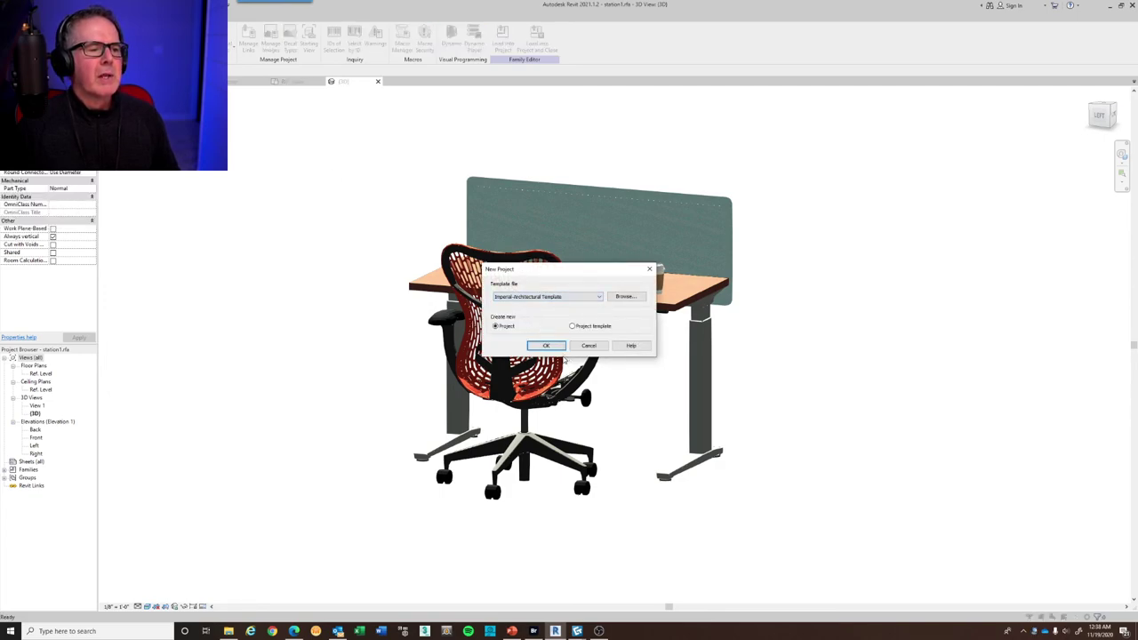
pyautogui.click(545, 346)
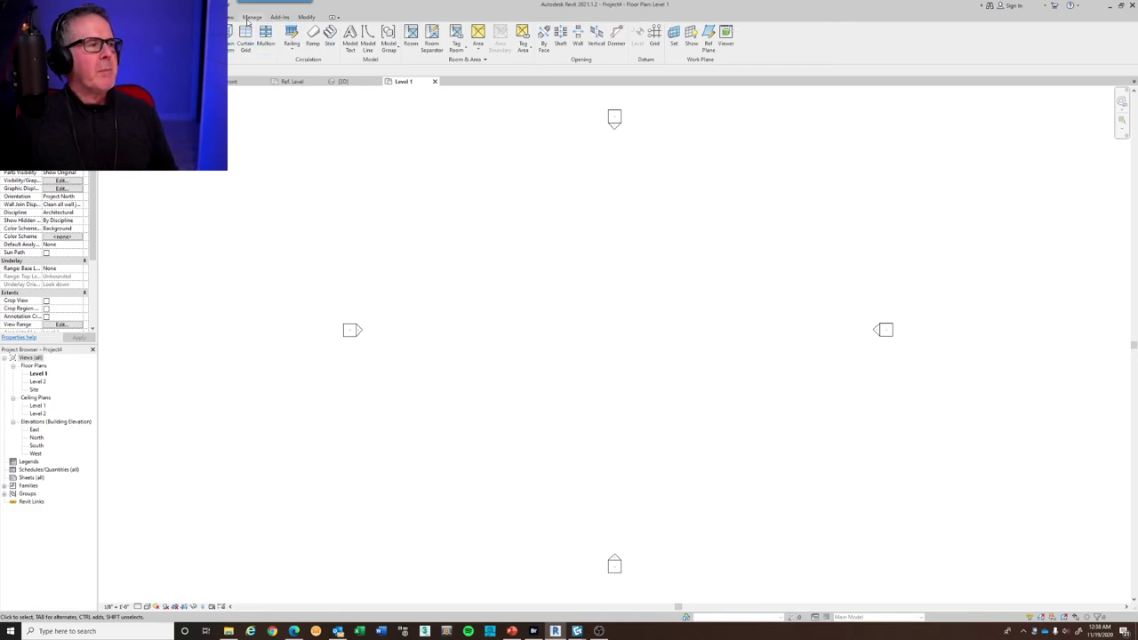
# Load station1.rfa and place one workstation near the centre of Level 1
pyautogui.scroll(-4, 247, 19)
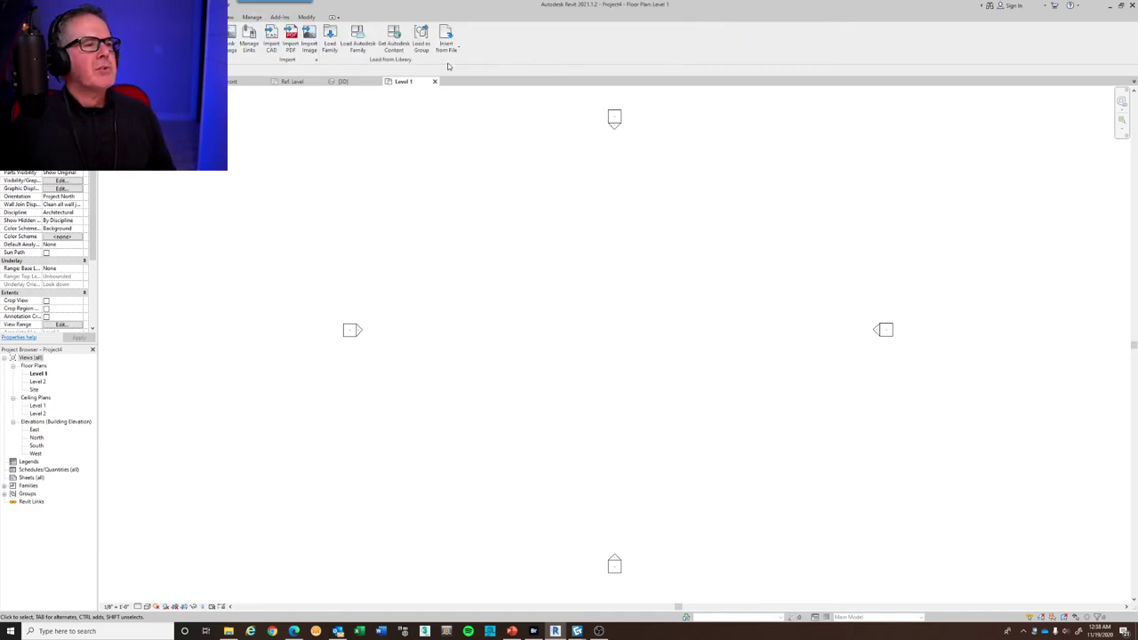
pyautogui.click(329, 41)
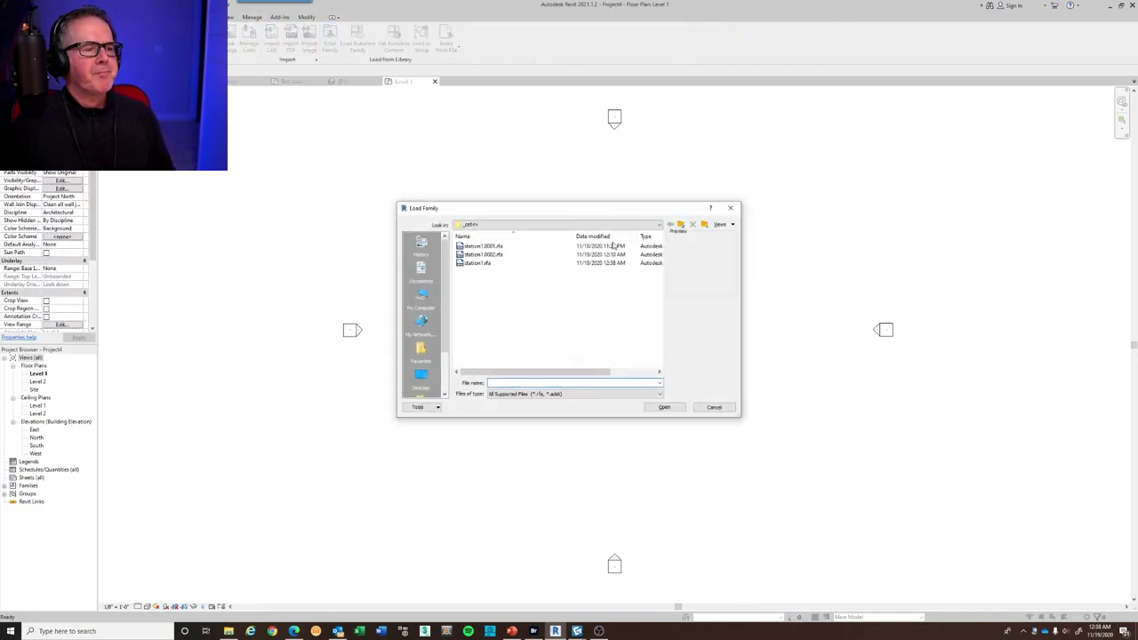
pyautogui.click(529, 265)
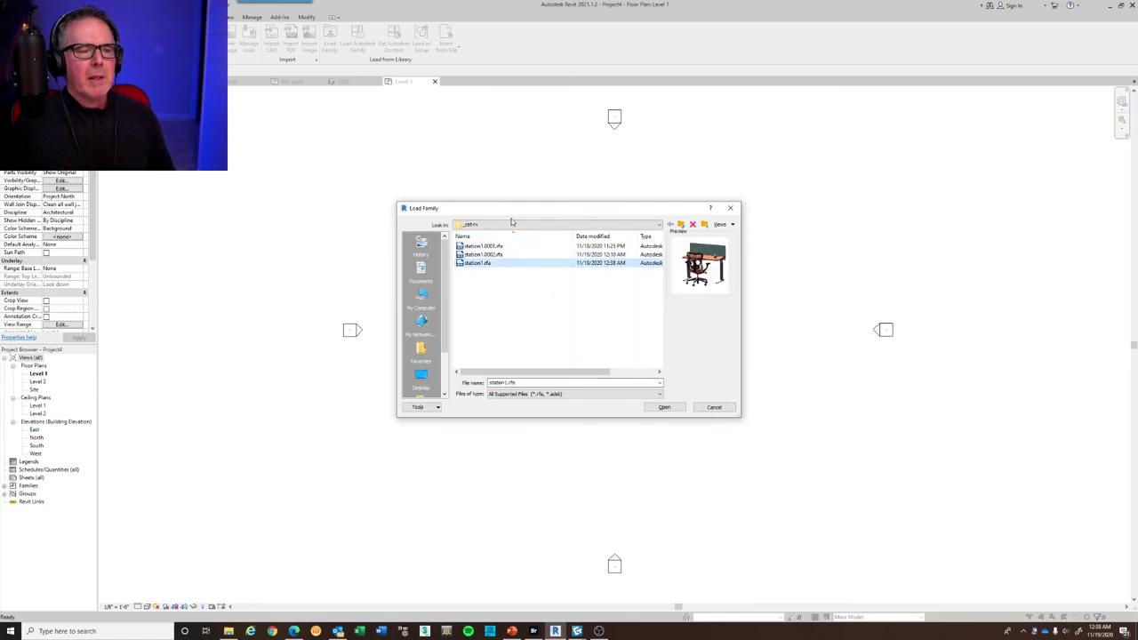
pyautogui.click(664, 407)
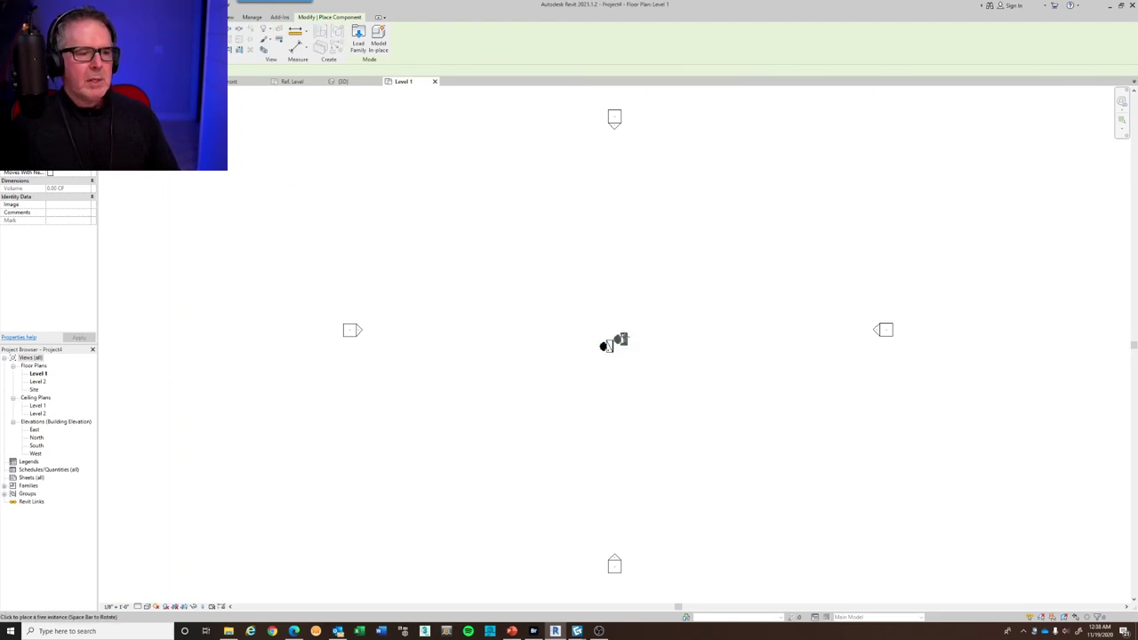
pyautogui.press('Escape')
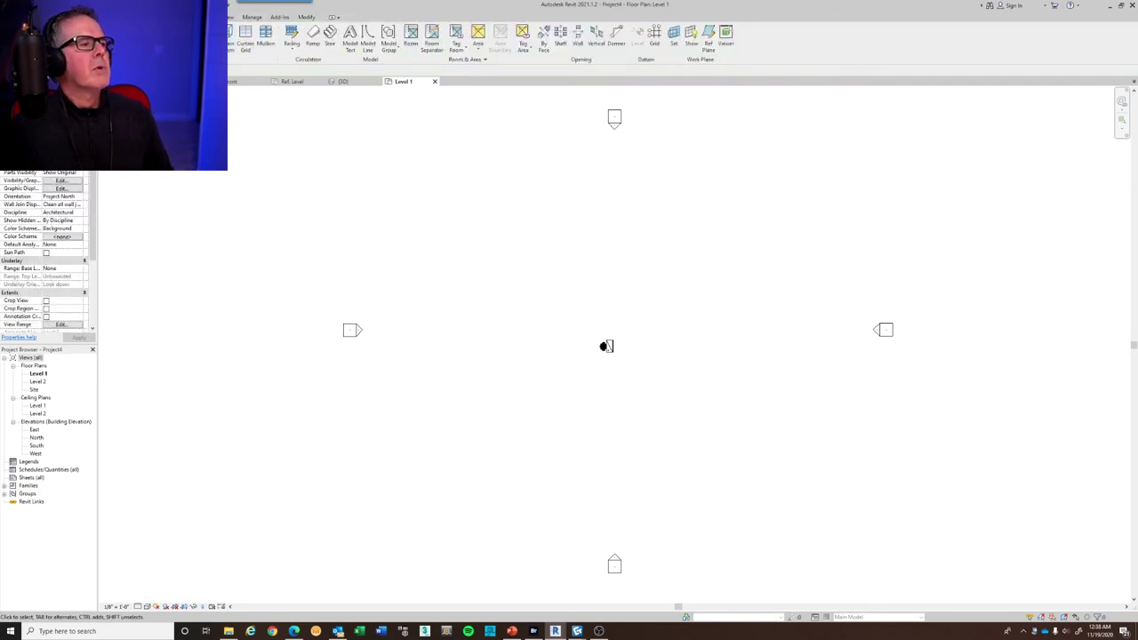
# Sketch a rectangular floor of about 152 SF on Level 1 enclosing the desk and chair
pyautogui.click(206, 36)
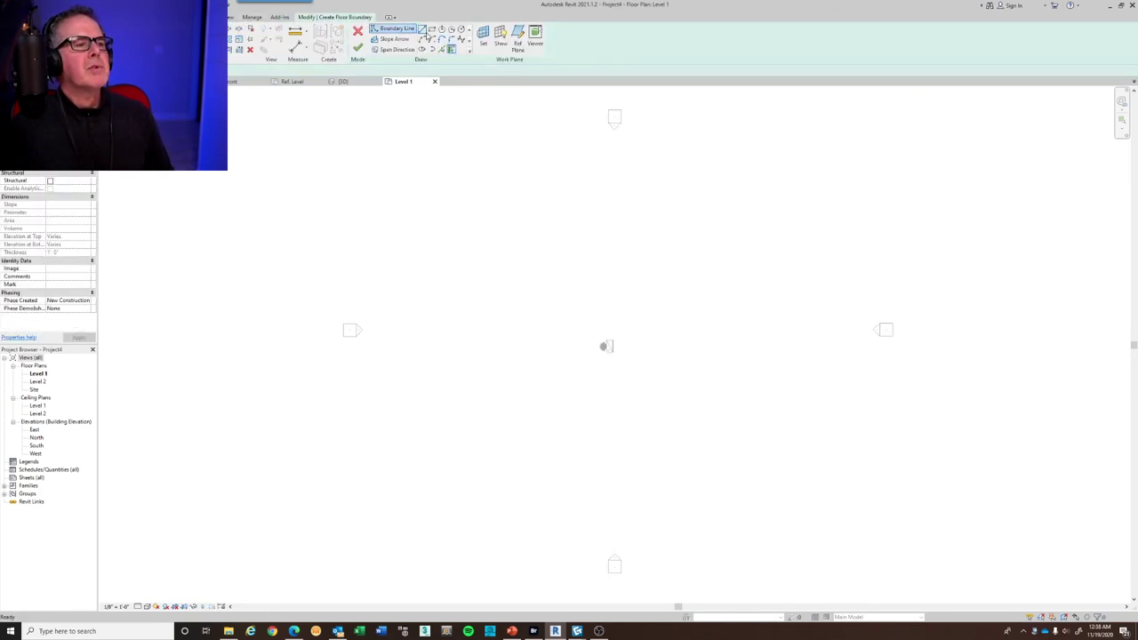
pyautogui.click(432, 29)
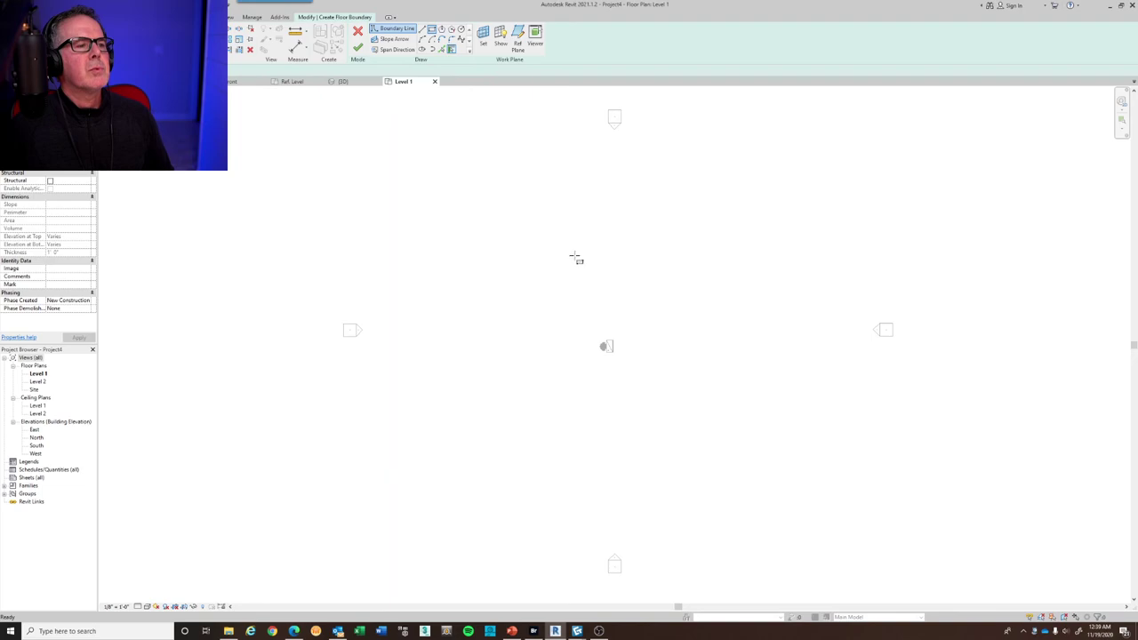
pyautogui.click(579, 323)
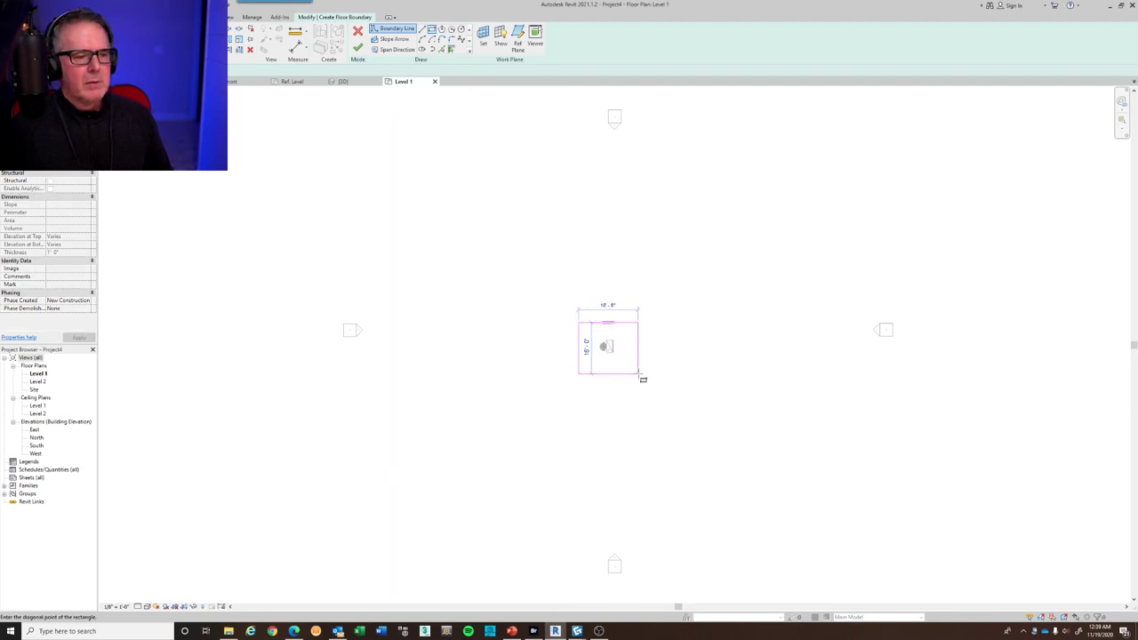
pyautogui.click(642, 374)
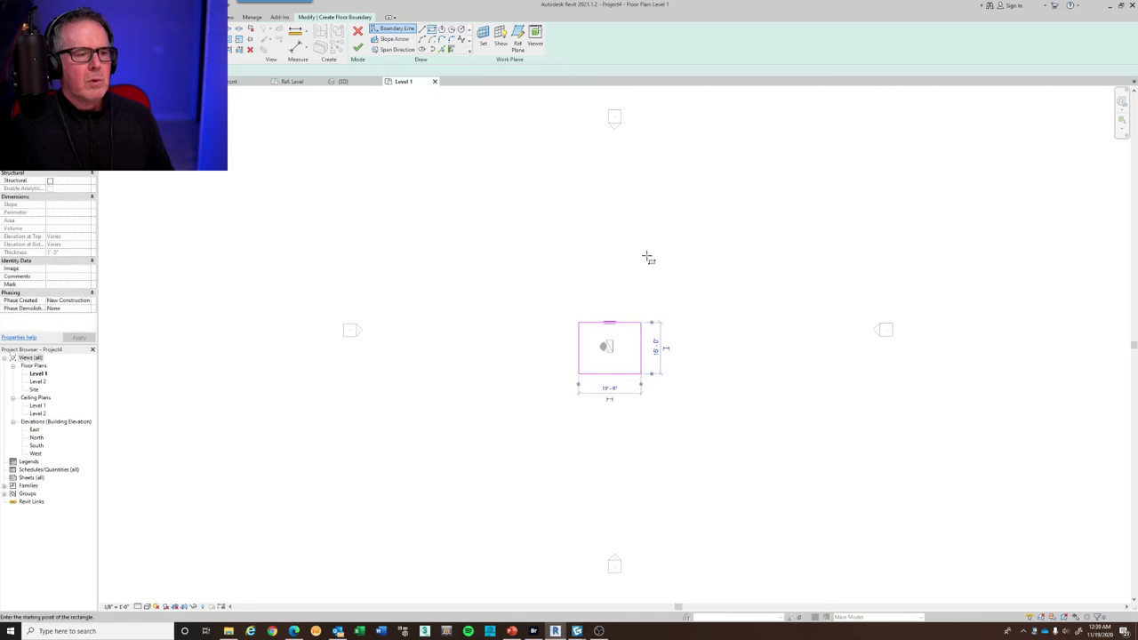
pyautogui.click(358, 50)
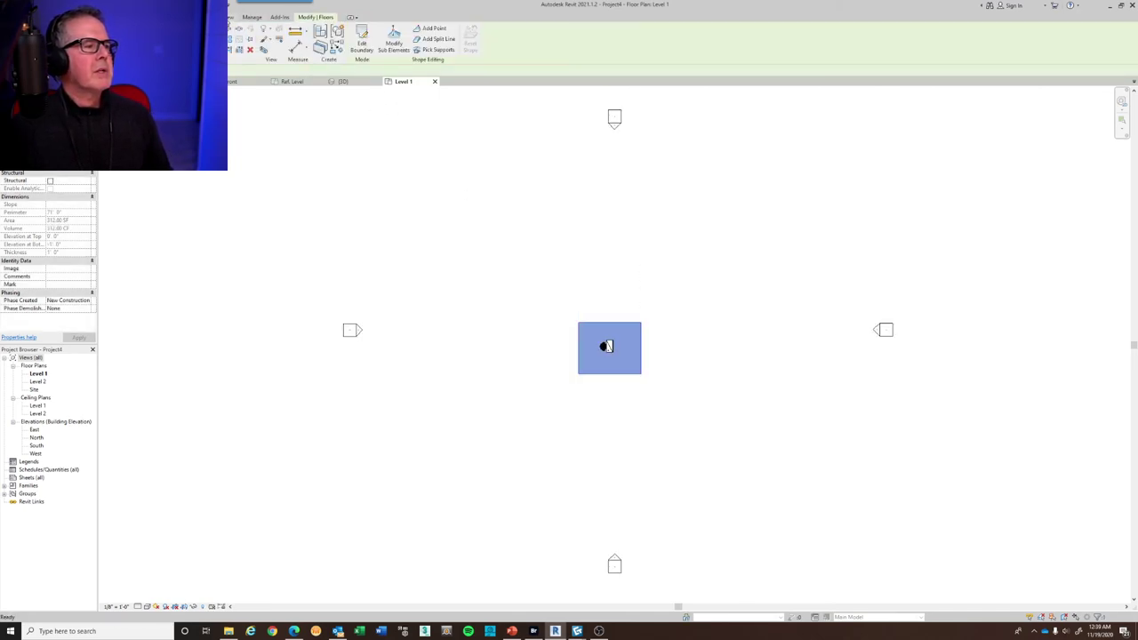
pyautogui.click(229, 18)
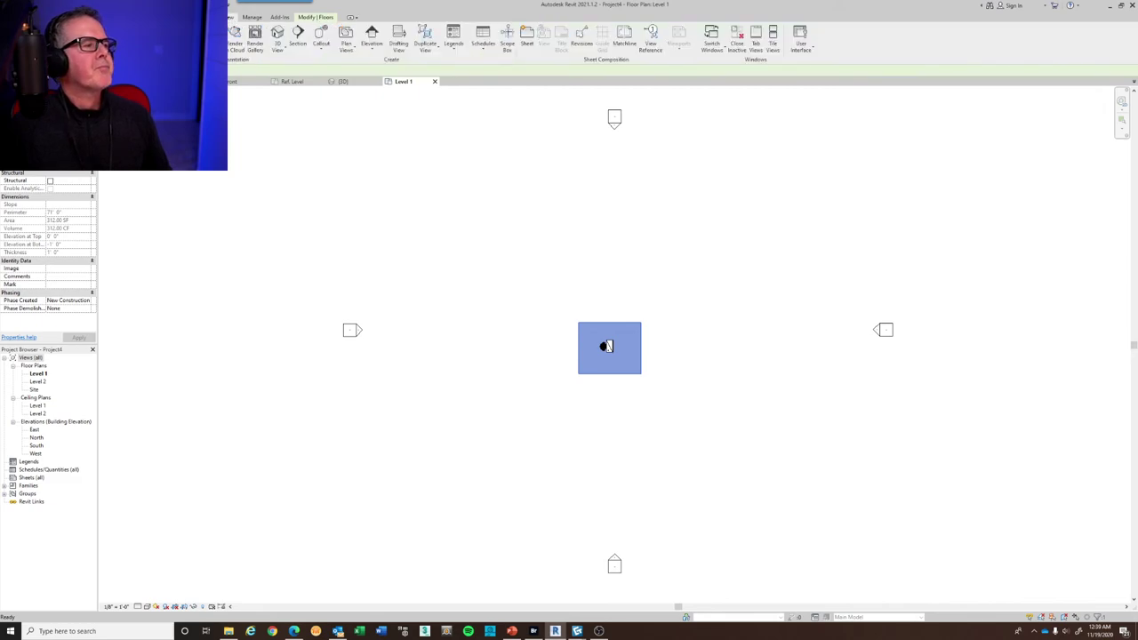
# Open the default 3D view and set its graphic display style to Shaded
pyautogui.click(278, 38)
pyautogui.scroll(5, 605, 356)
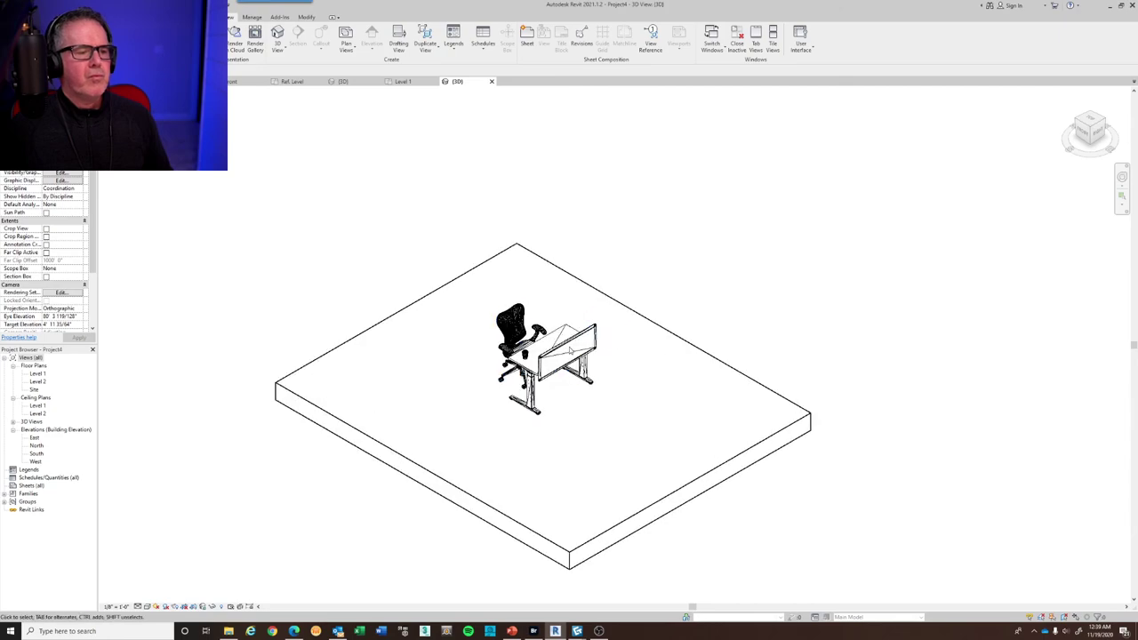
pyautogui.scroll(4, 571, 350)
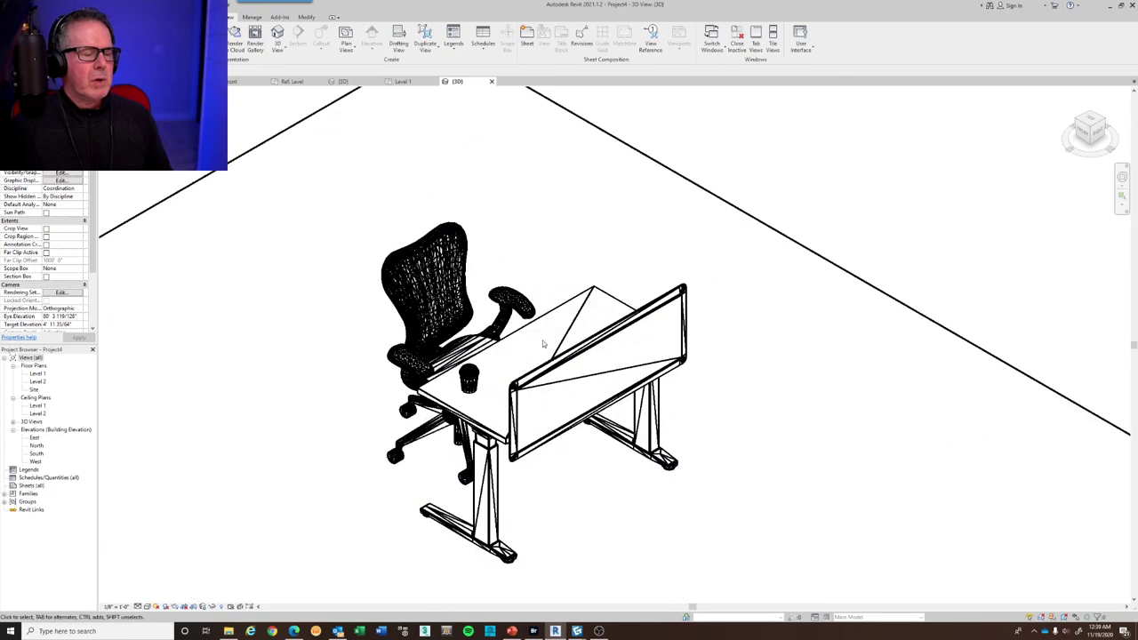
pyautogui.click(148, 607)
pyautogui.click(190, 552)
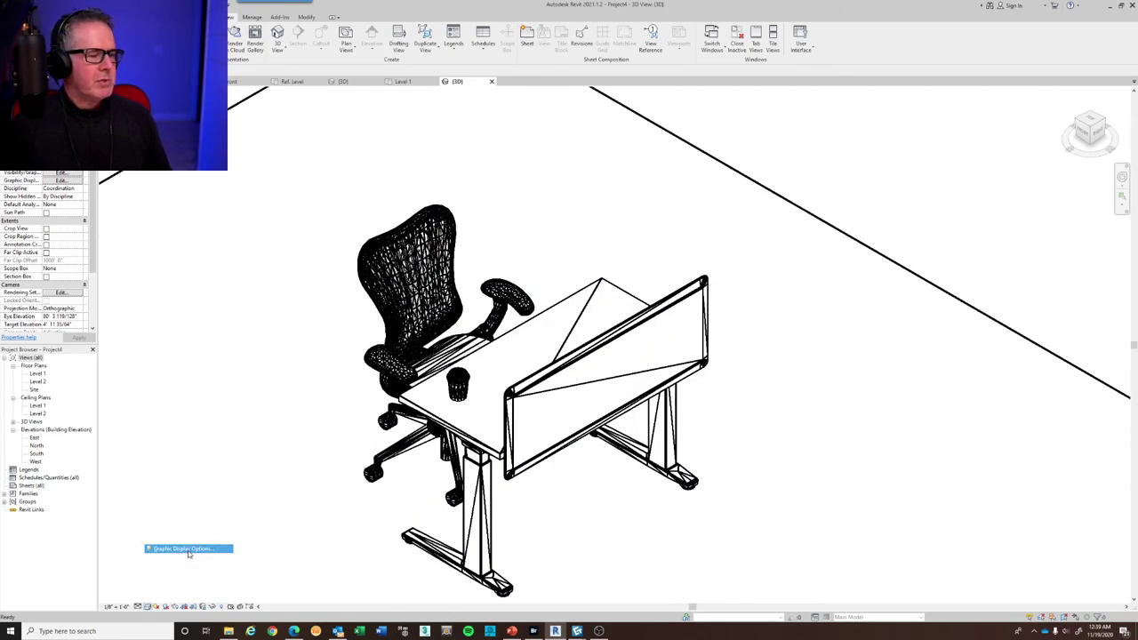
pyautogui.click(322, 214)
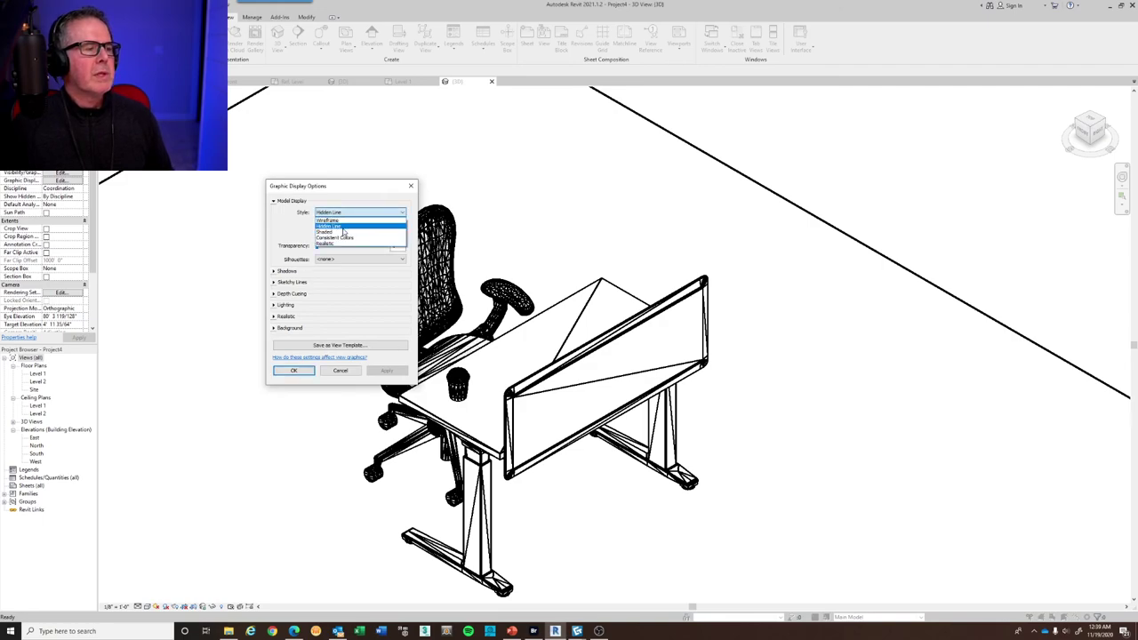
pyautogui.click(343, 232)
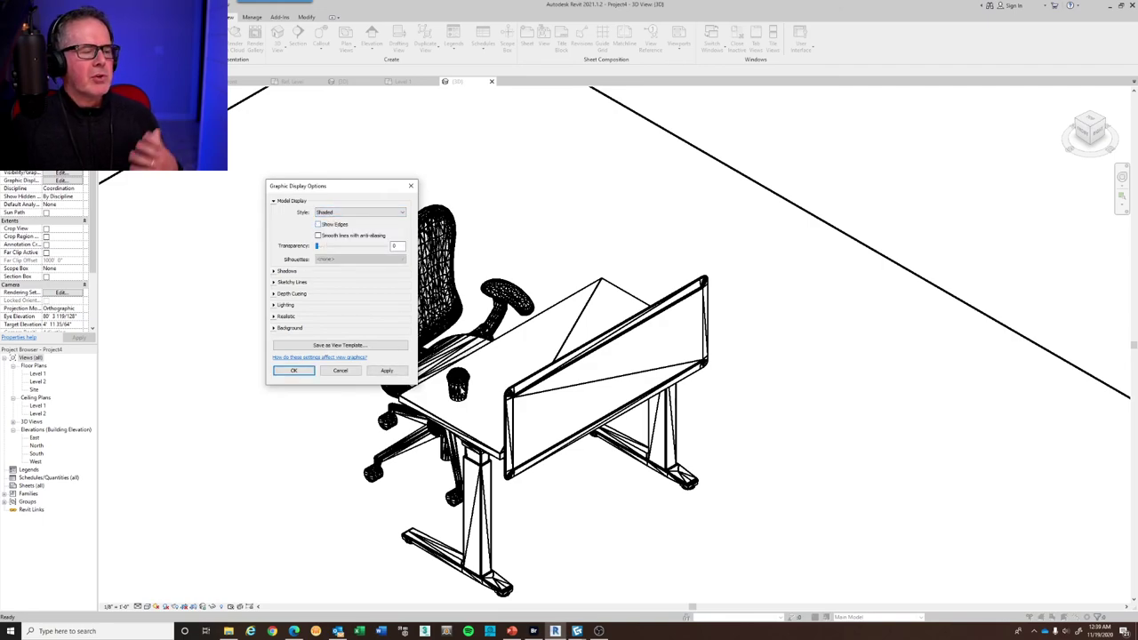
pyautogui.click(388, 371)
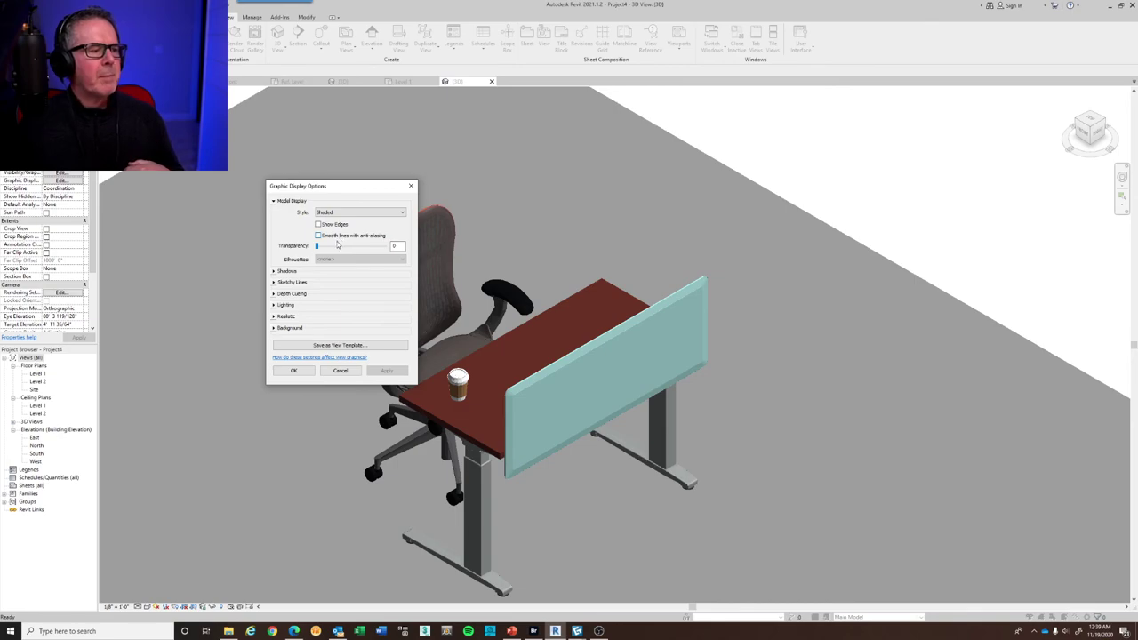
# Enable Cast Shadows in Graphic Display Options and apply it to the 3D view
pyautogui.click(274, 271)
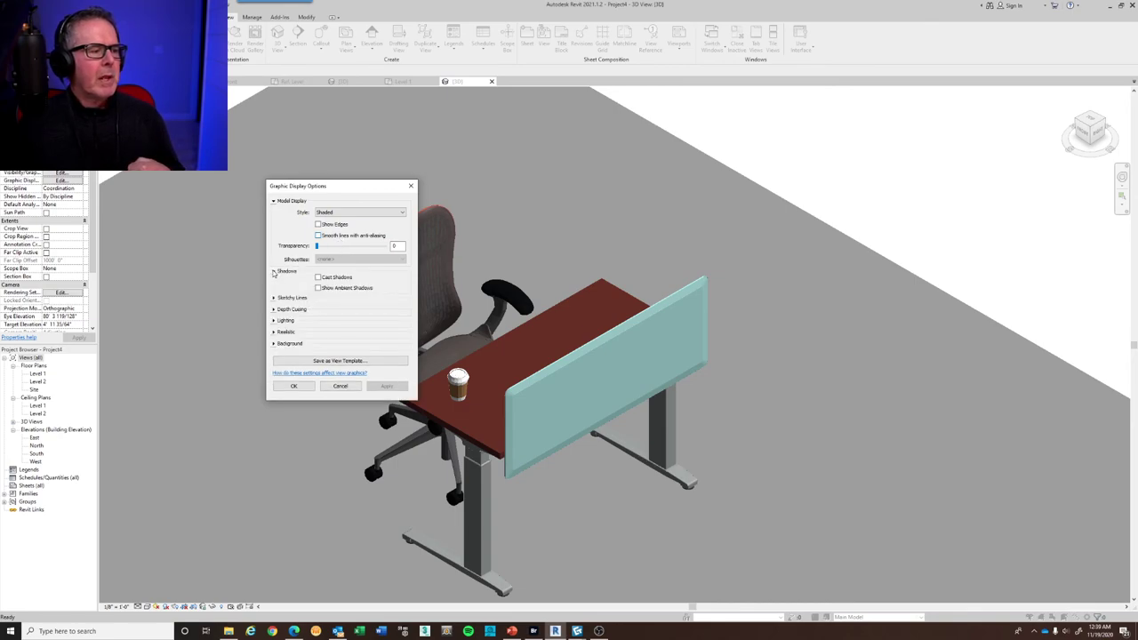
pyautogui.click(328, 278)
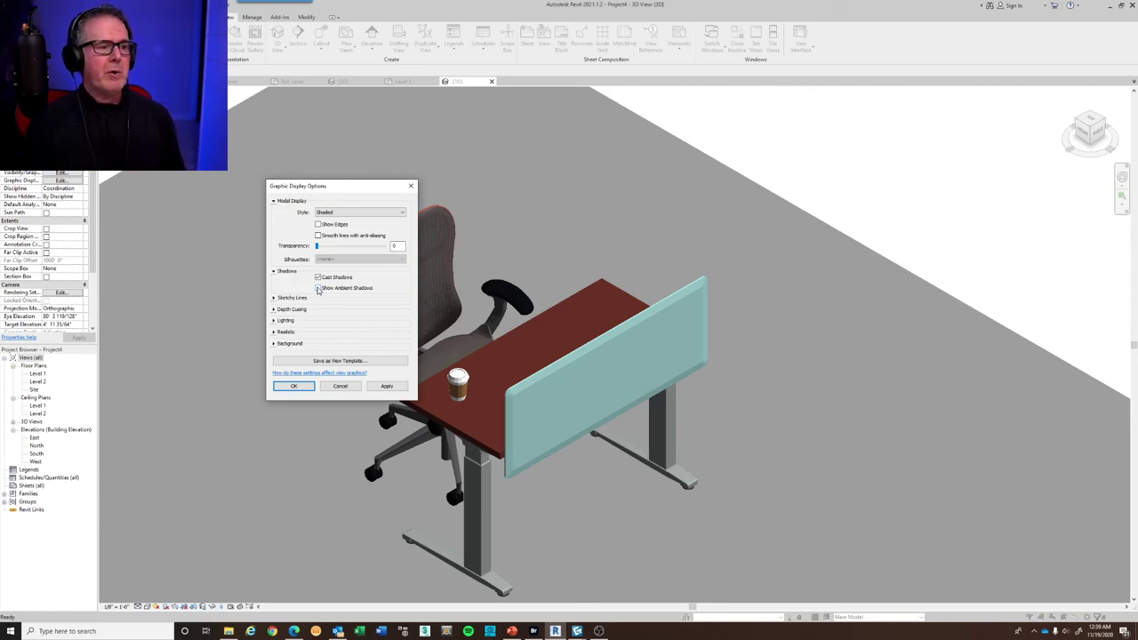
pyautogui.click(275, 321)
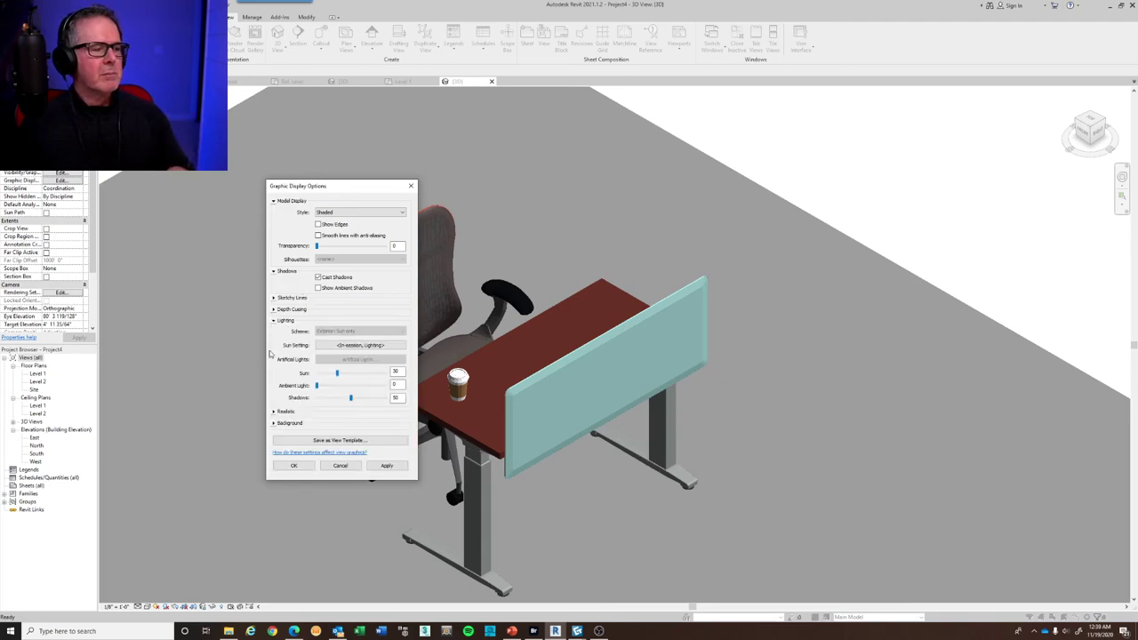
pyautogui.click(274, 412)
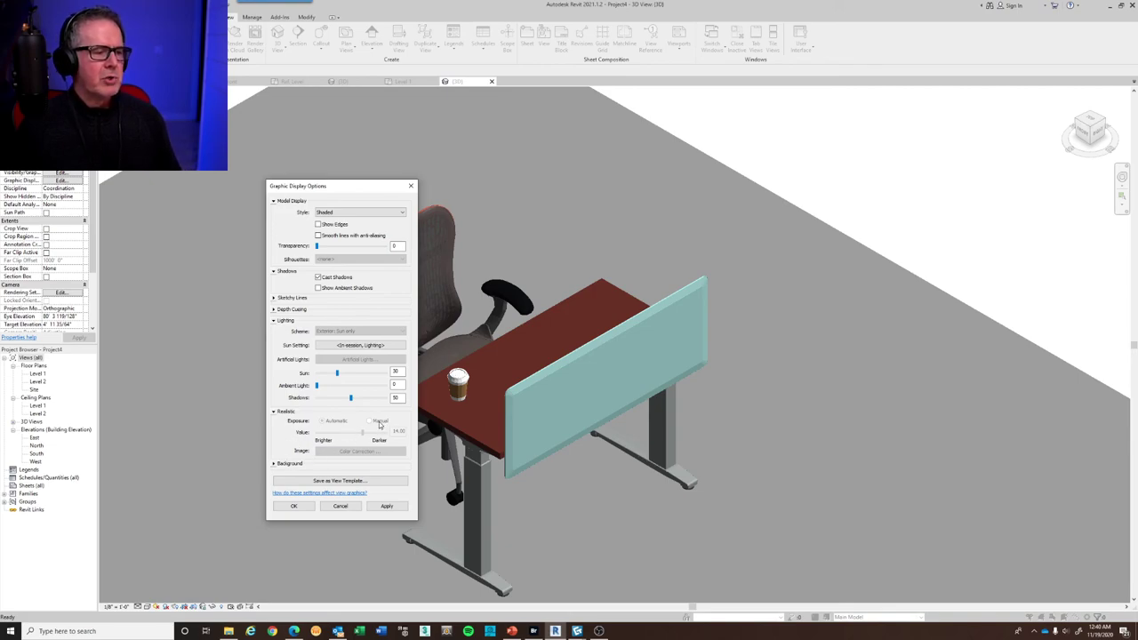
pyautogui.click(273, 465)
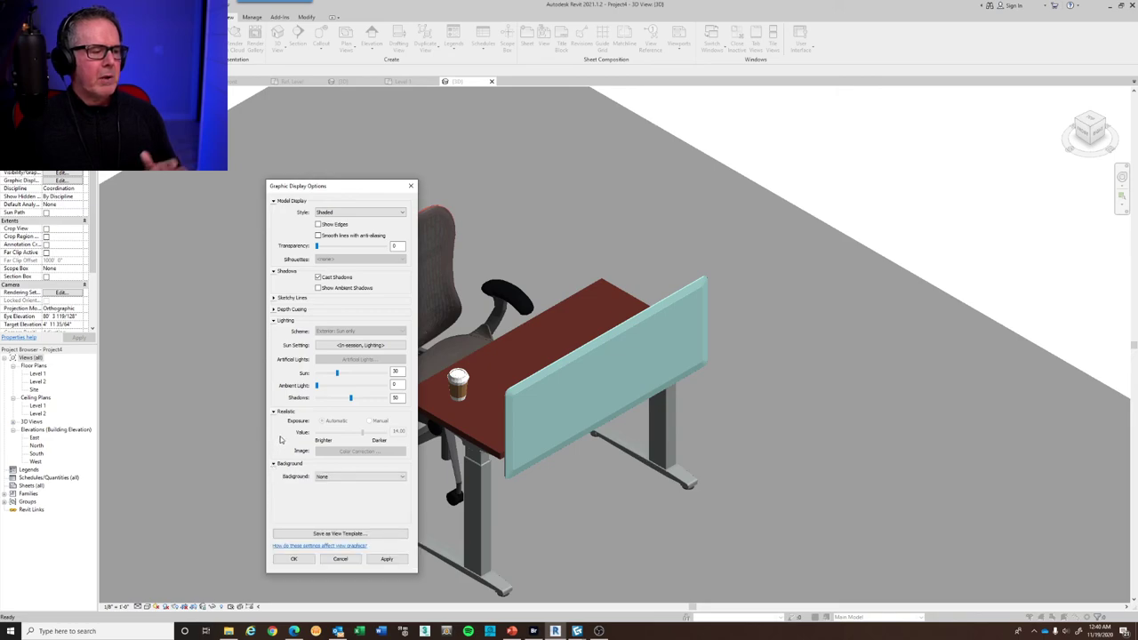
pyautogui.click(387, 560)
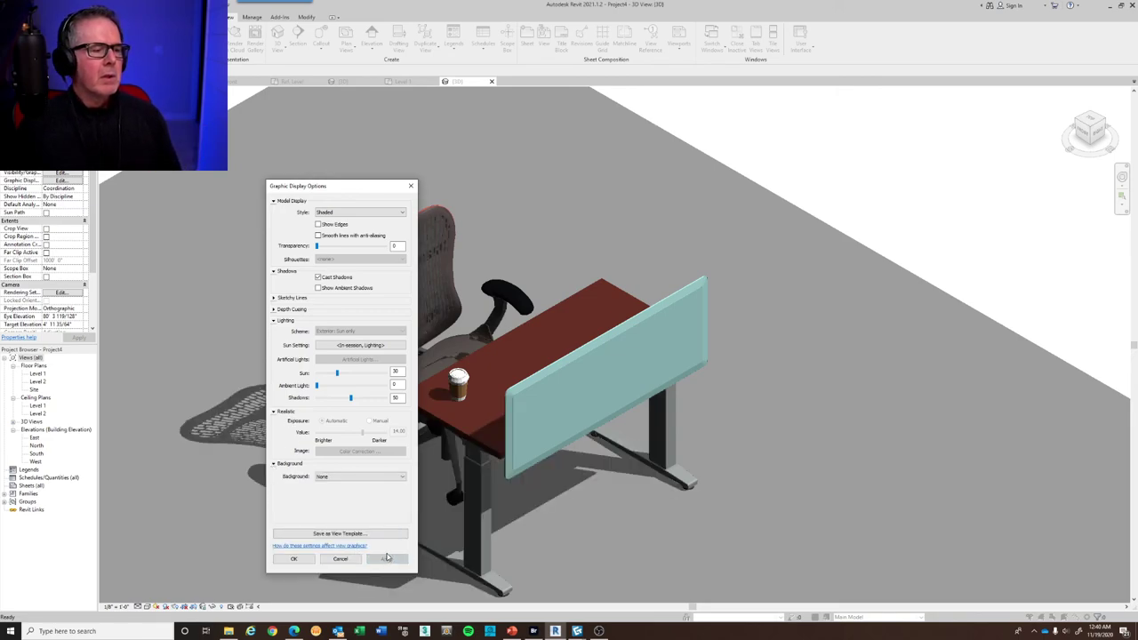
pyautogui.click(294, 559)
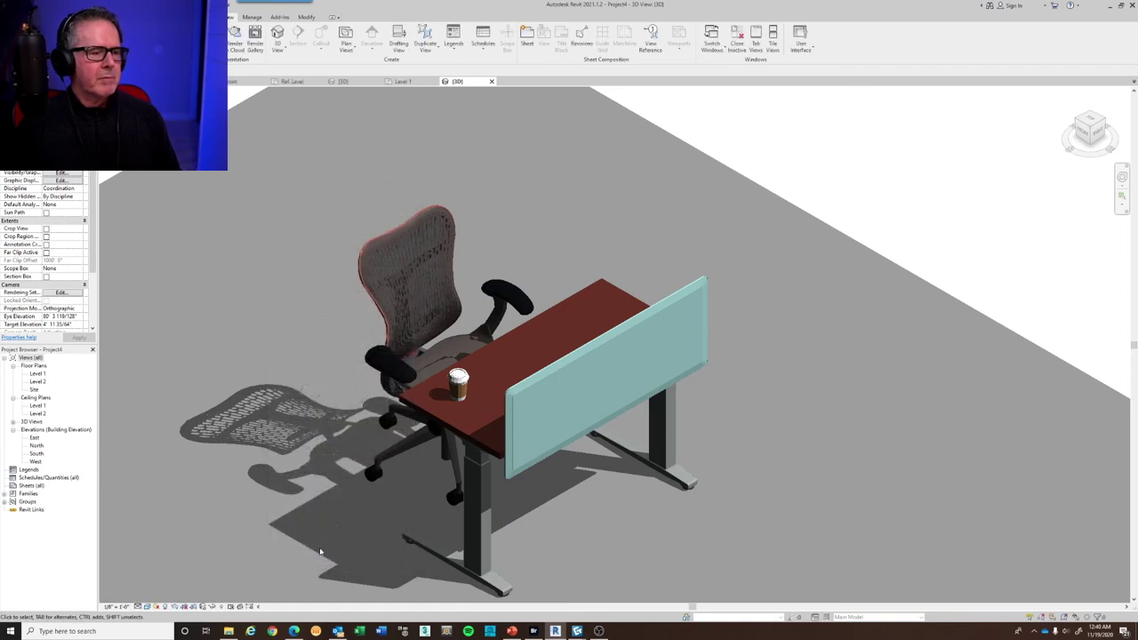
# Switch the 3D view to the Realistic visual style and recentre the desk and chair
pyautogui.click(164, 607)
pyautogui.click(161, 597)
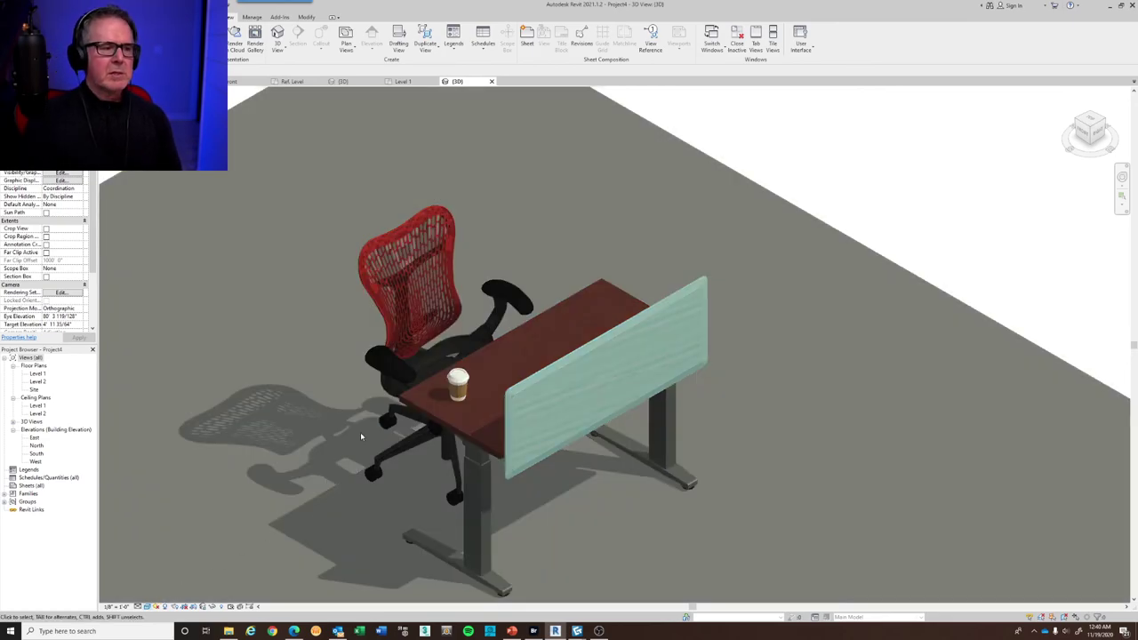
pyautogui.scroll(5, 436, 260)
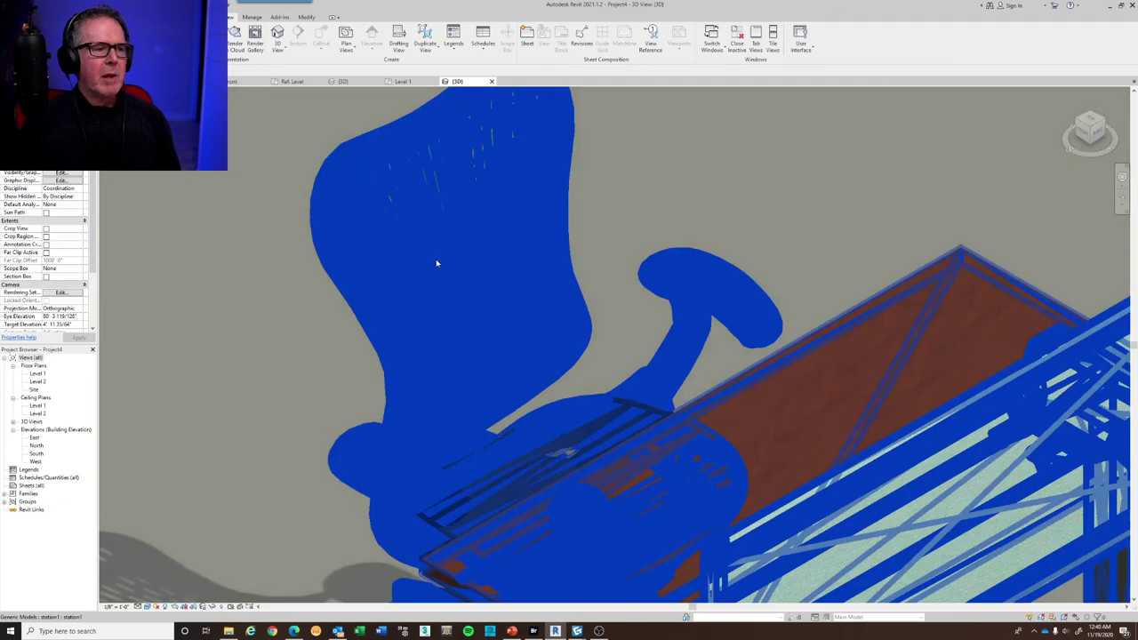
pyautogui.scroll(-5, 437, 263)
pyautogui.moveTo(445, 311); pyautogui.dragTo(490, 318, button='middle')
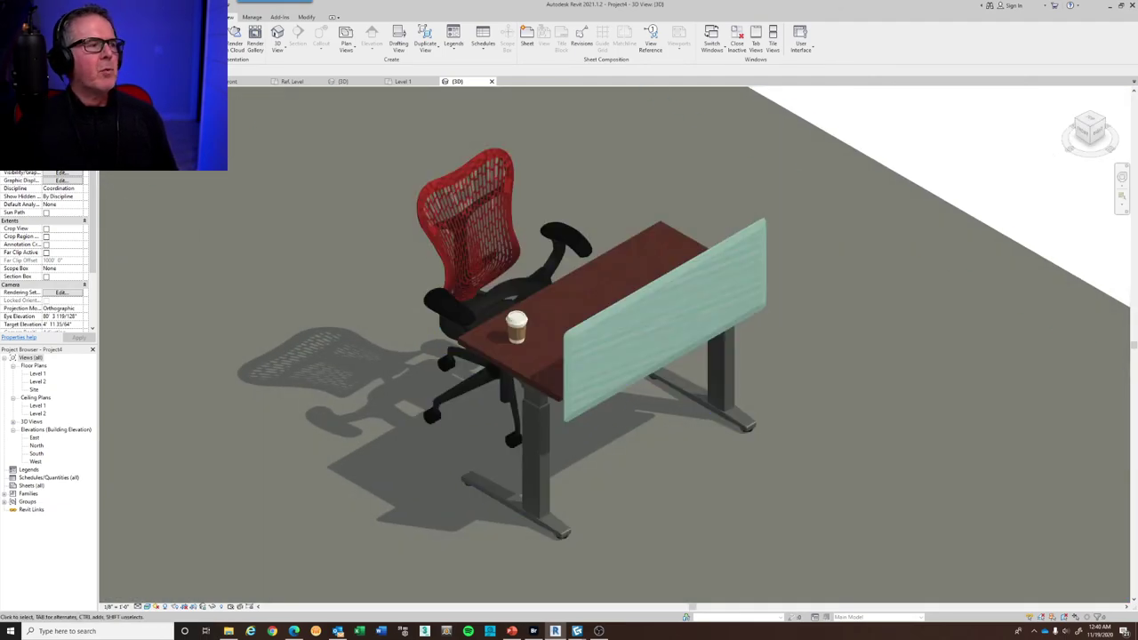
# Paint the floor face with the Clad - White material using PT
pyautogui.press('p')
pyautogui.press('t')
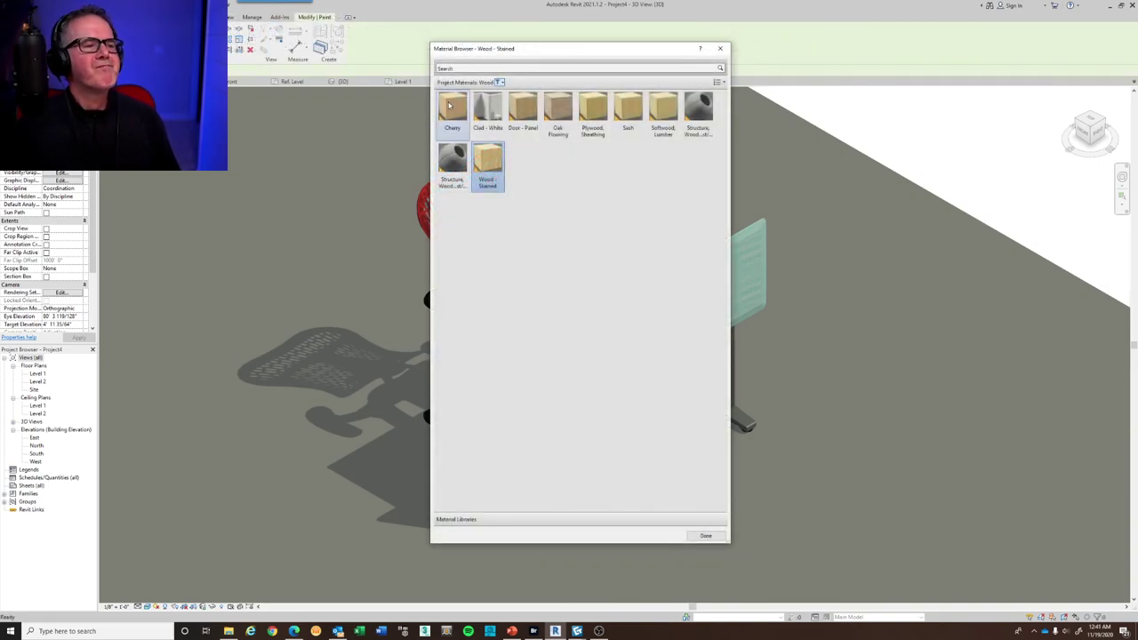
pyautogui.click(488, 110)
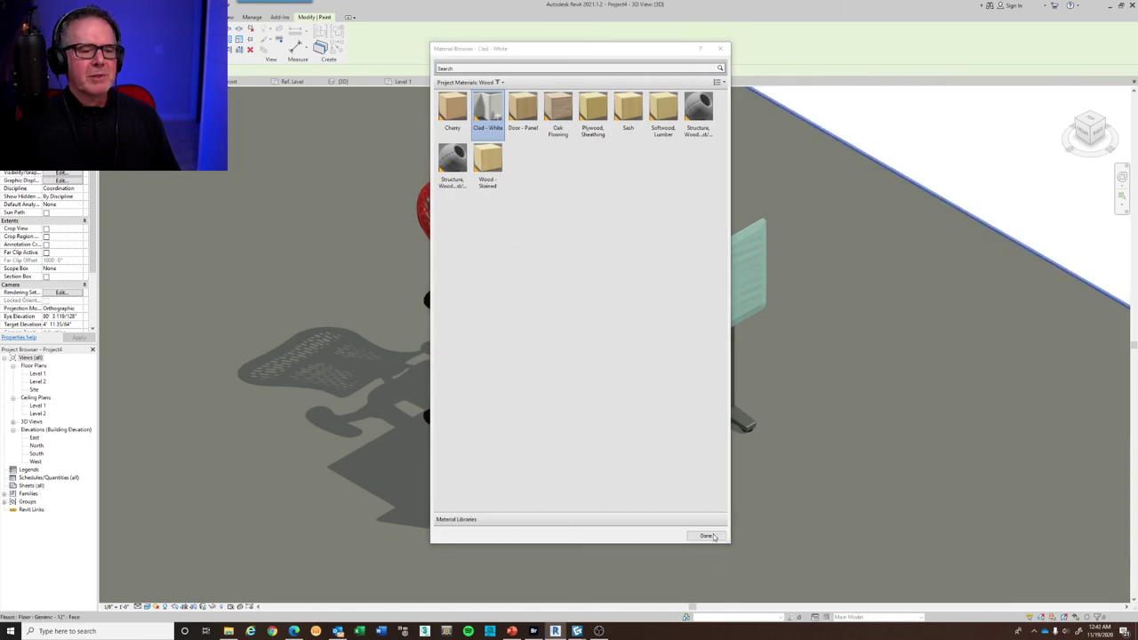
pyautogui.click(383, 282)
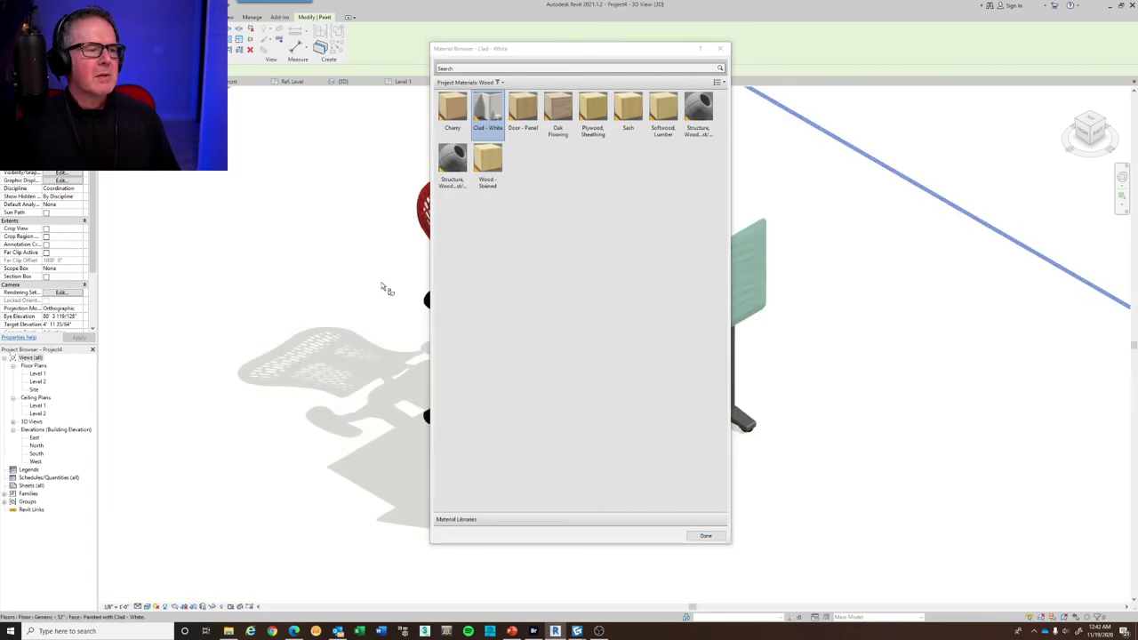
pyautogui.click(706, 537)
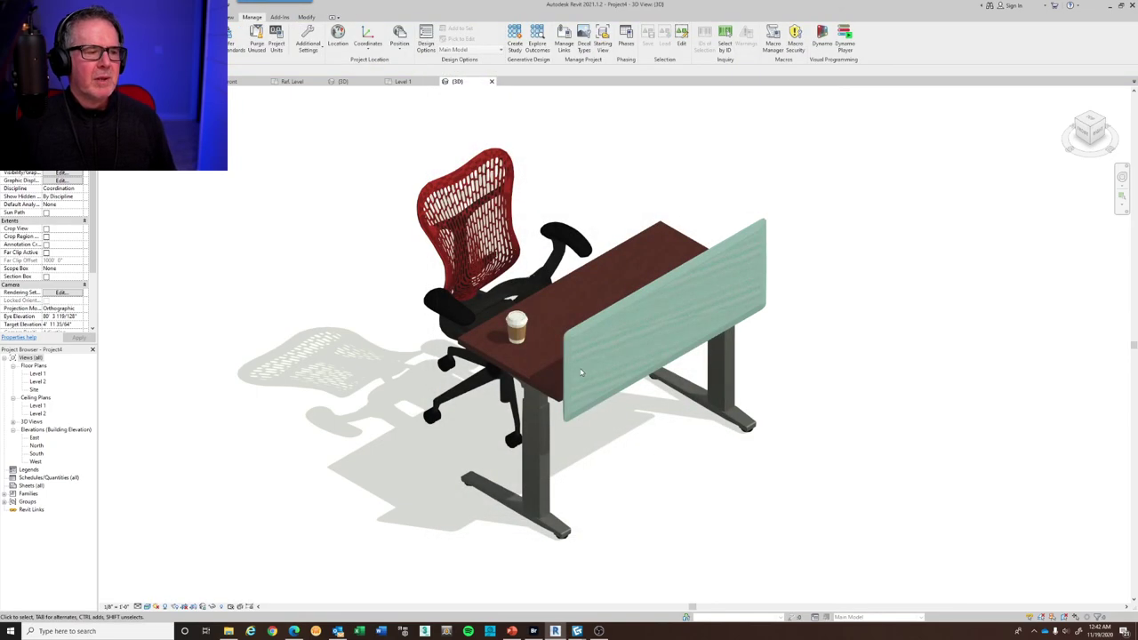
# Rotate the desk-and-chair station about 176 degrees with RO
pyautogui.scroll(1, 509, 354)
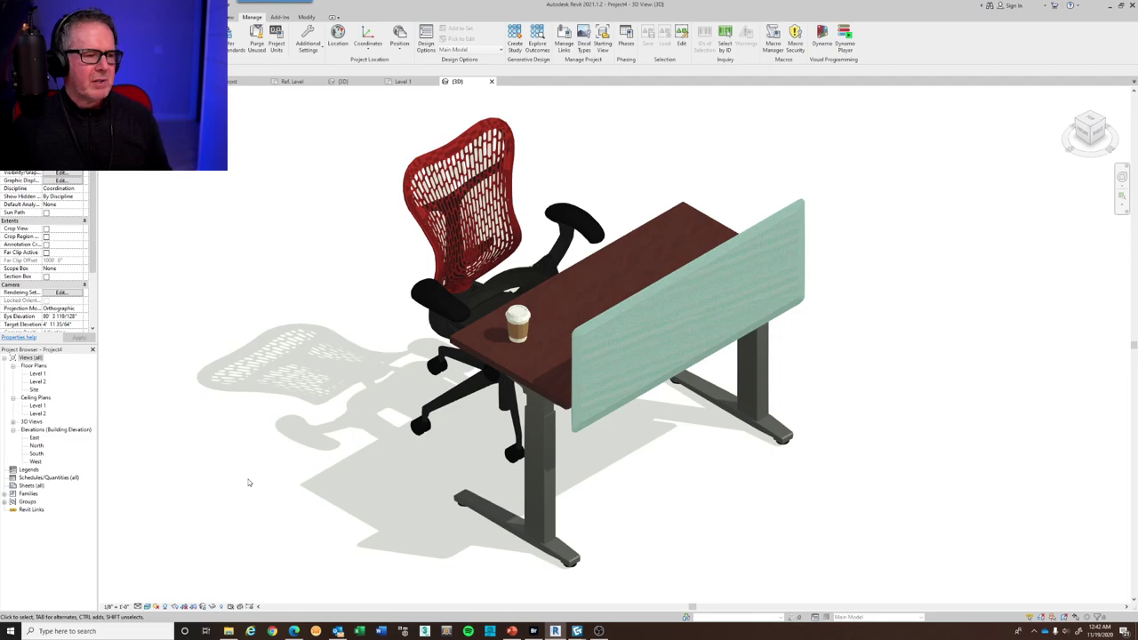
pyautogui.click(489, 365)
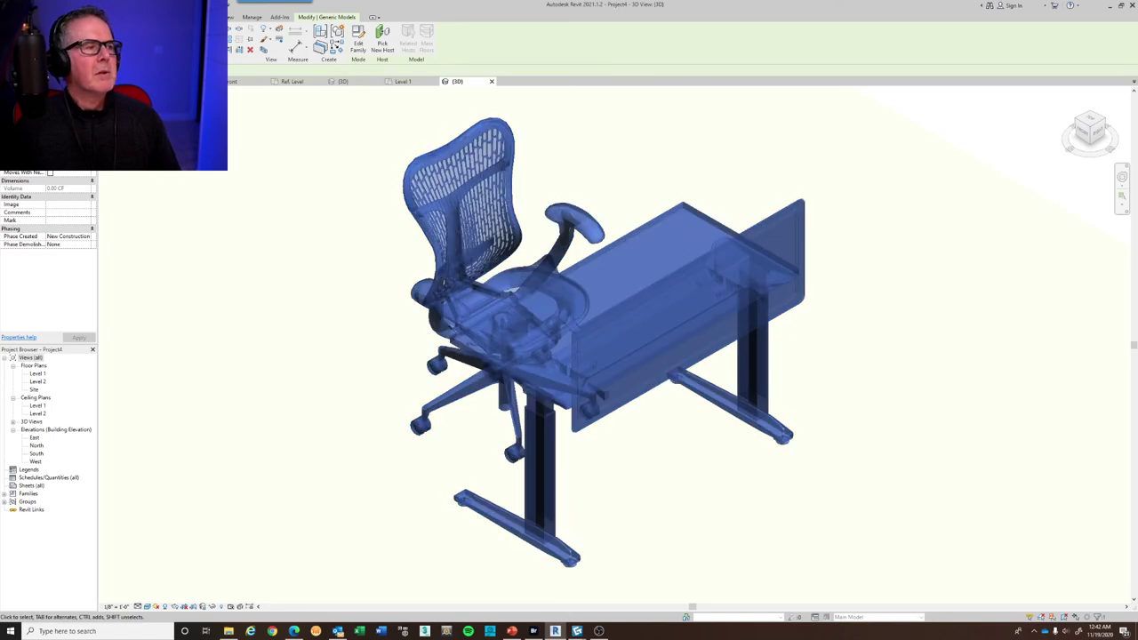
pyautogui.press('Escape')
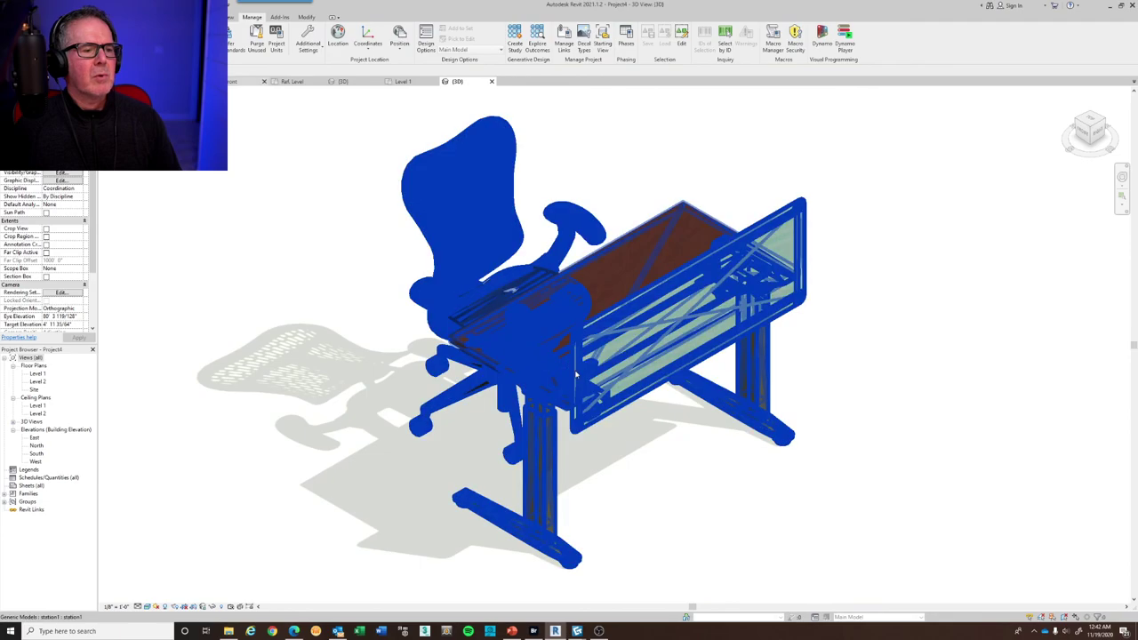
pyautogui.click(571, 362)
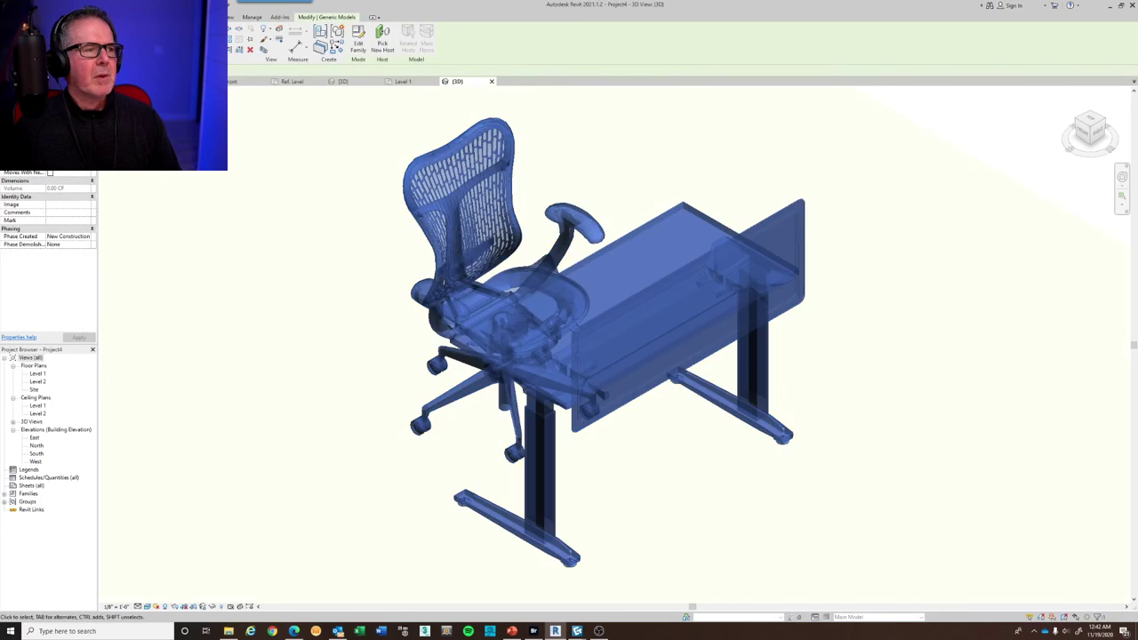
pyautogui.press('r')
pyautogui.press('o')
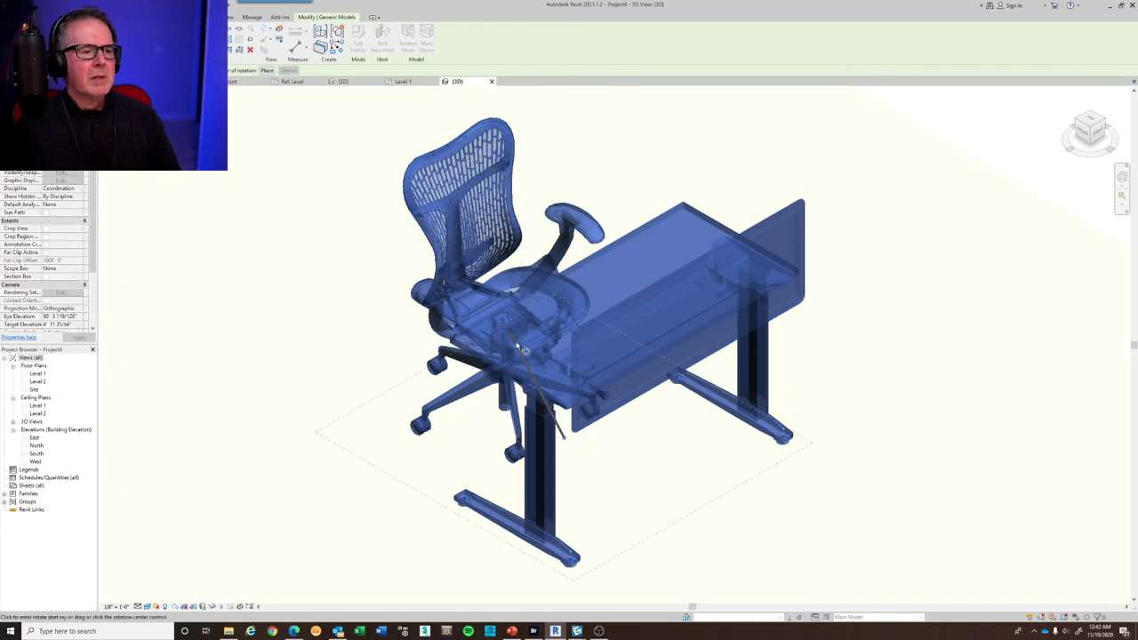
pyautogui.click(603, 467)
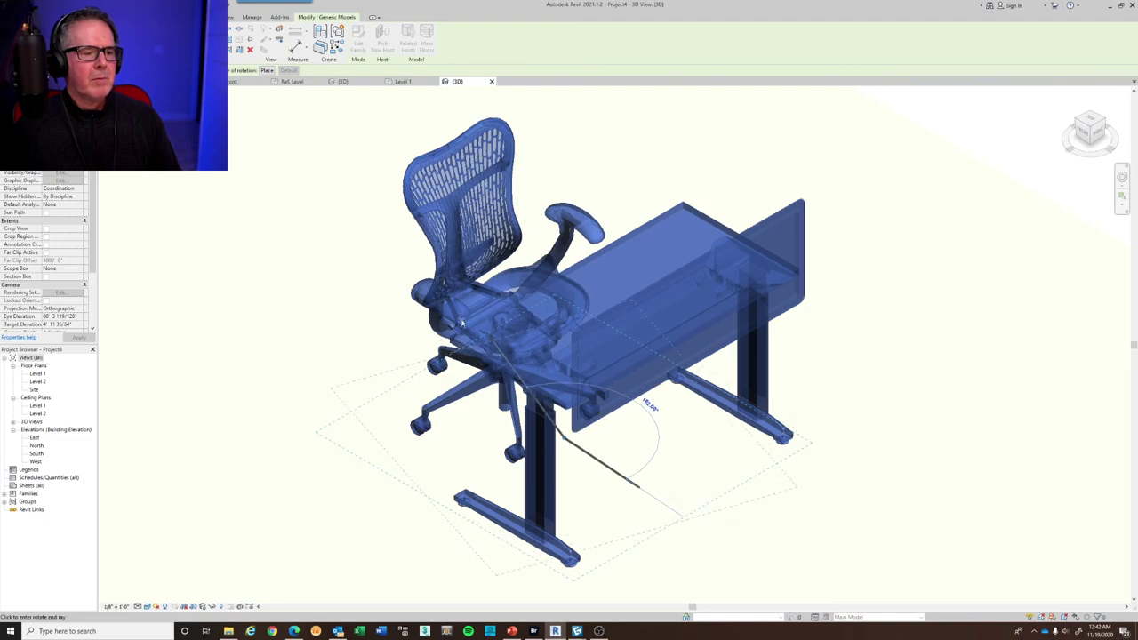
pyautogui.click(419, 351)
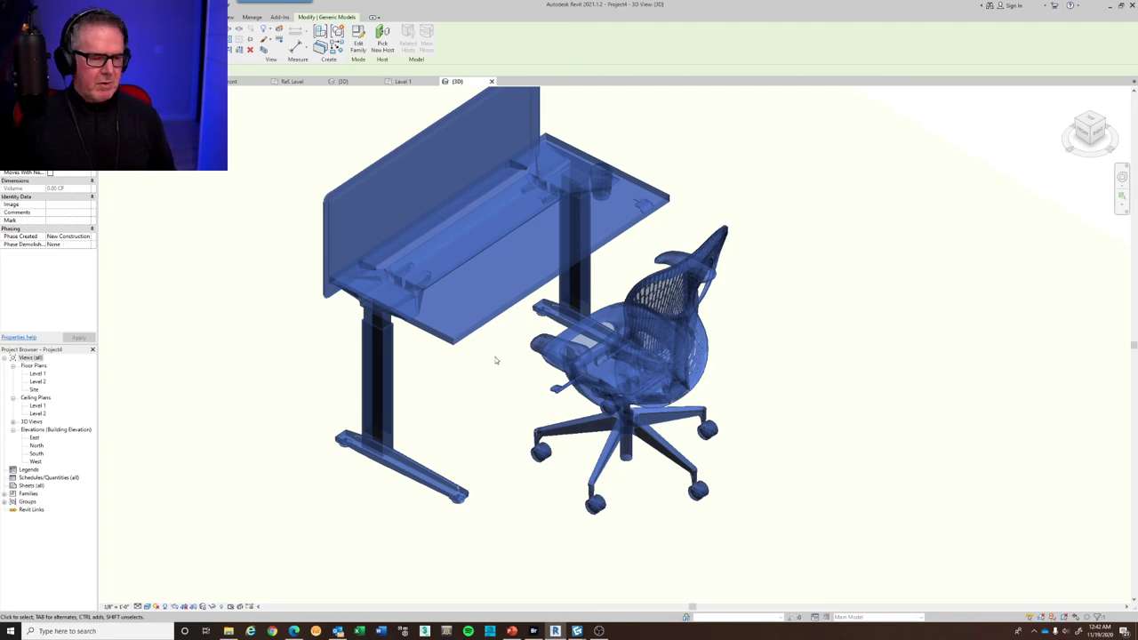
# Orbit the 3D view to look at the workstation from the front
pyautogui.click(515, 417)
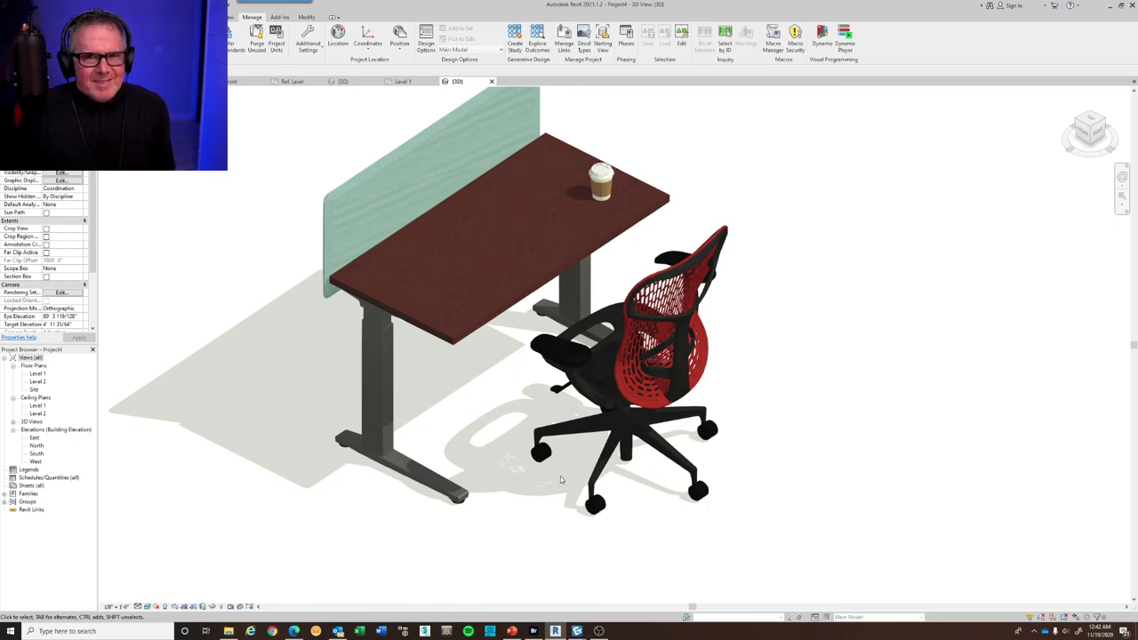
pyautogui.click(547, 461)
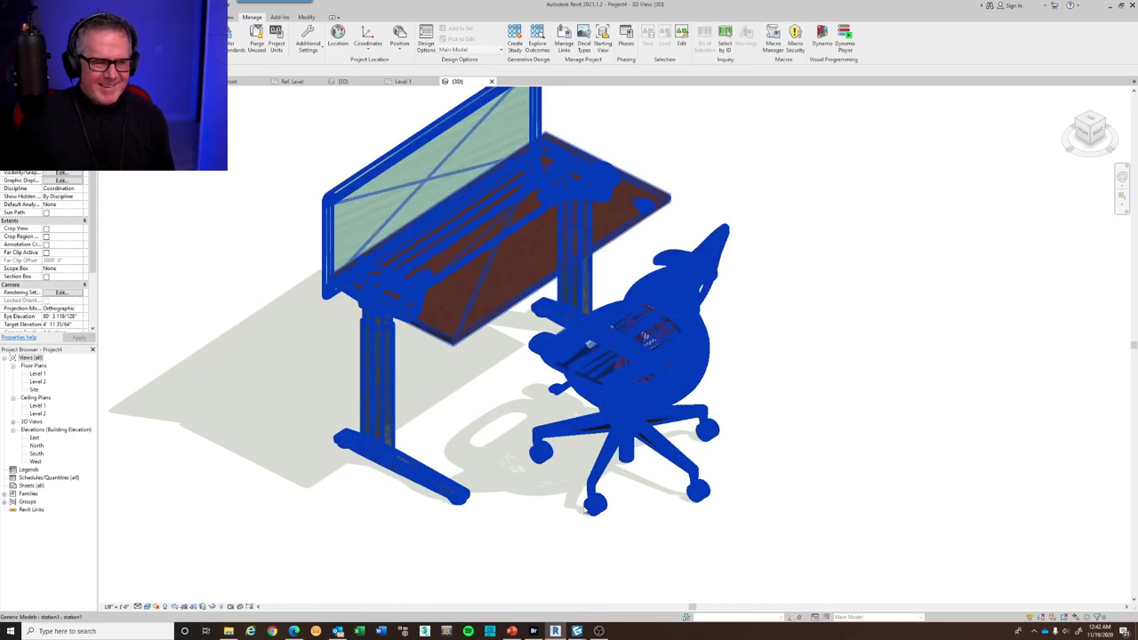
pyautogui.click(583, 510)
pyautogui.moveTo(582, 509)
pyautogui.keyDown('shift'); pyautogui.mouseDown(button='middle')
pyautogui.moveTo(648, 569)
pyautogui.moveTo(603, 514)
pyautogui.mouseUp(button='middle'); pyautogui.keyUp('shift')
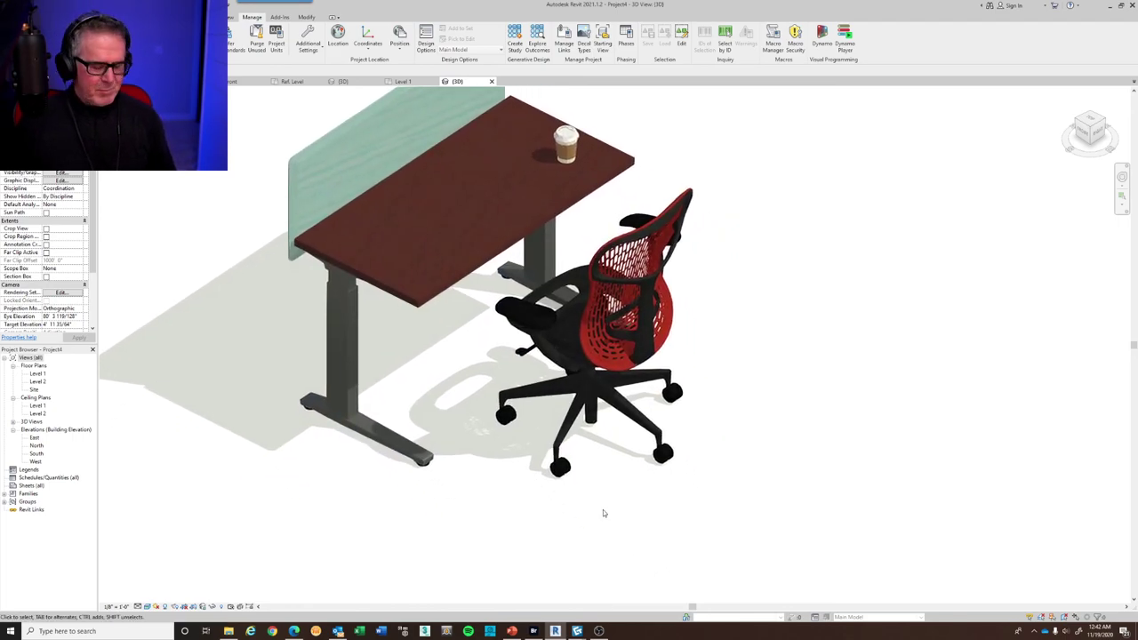
pyautogui.click(647, 441)
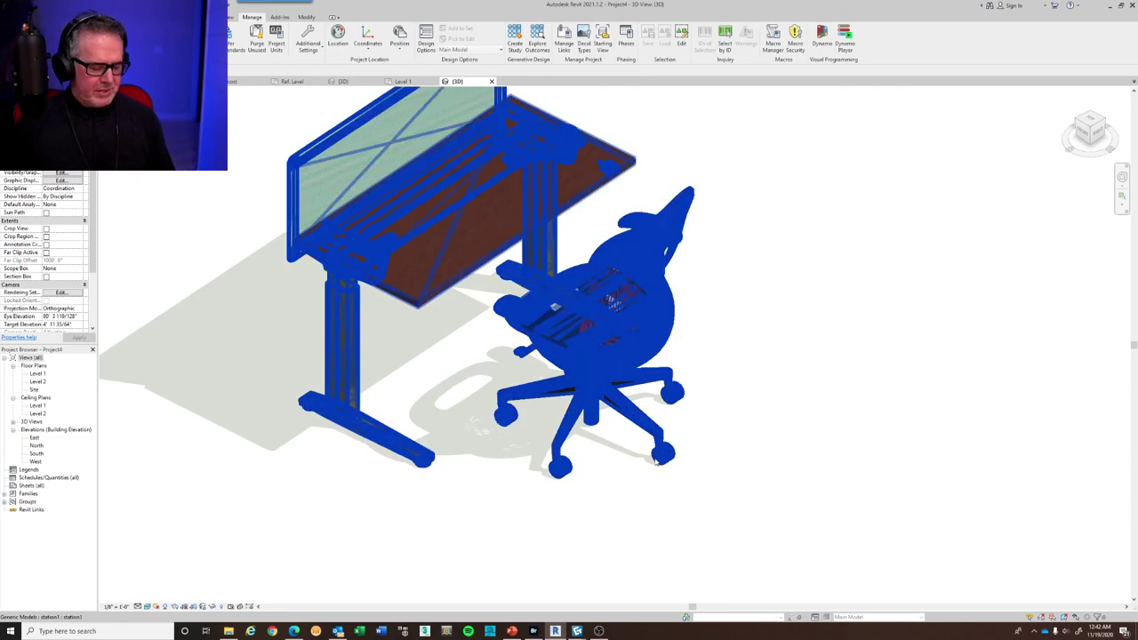
pyautogui.keyDown('shift'); pyautogui.moveTo(648, 441); pyautogui.dragTo(365, 485, button='middle'); pyautogui.keyUp('shift')
pyautogui.press('Escape')
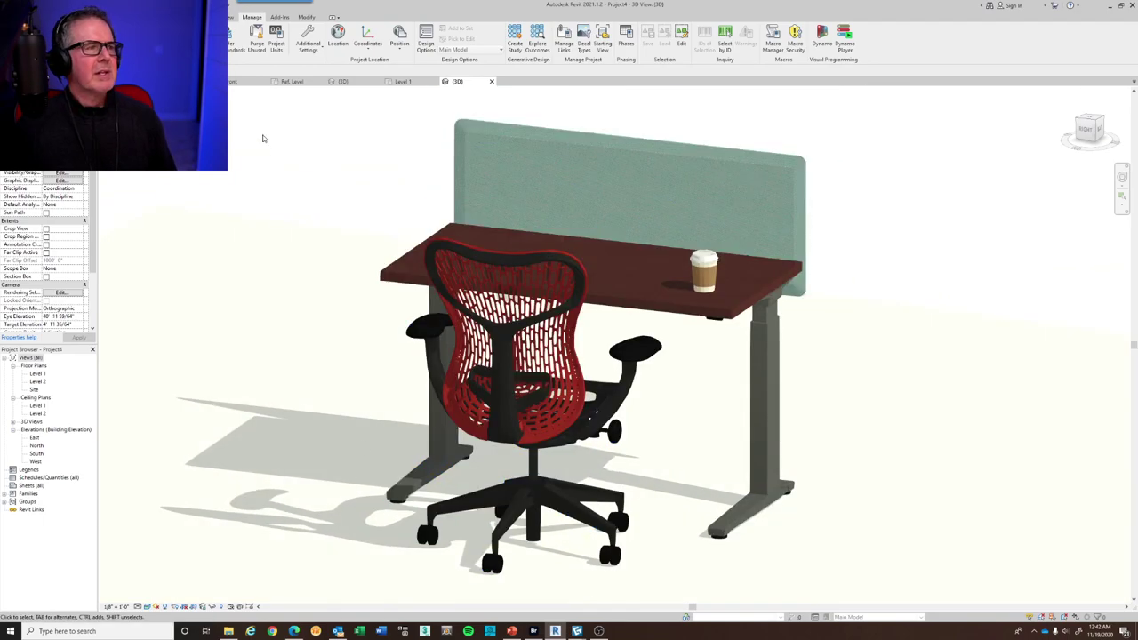
# Brighten the rendering exposure and render the 3D view with the Sky: Few Clouds background
pyautogui.click(229, 17)
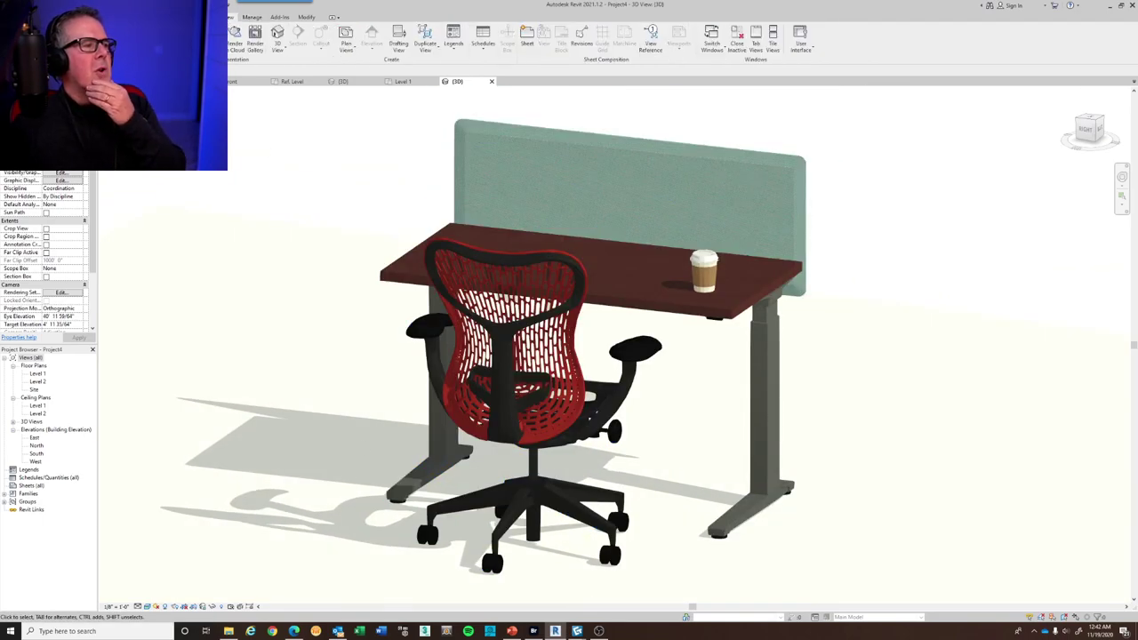
pyautogui.click(233, 38)
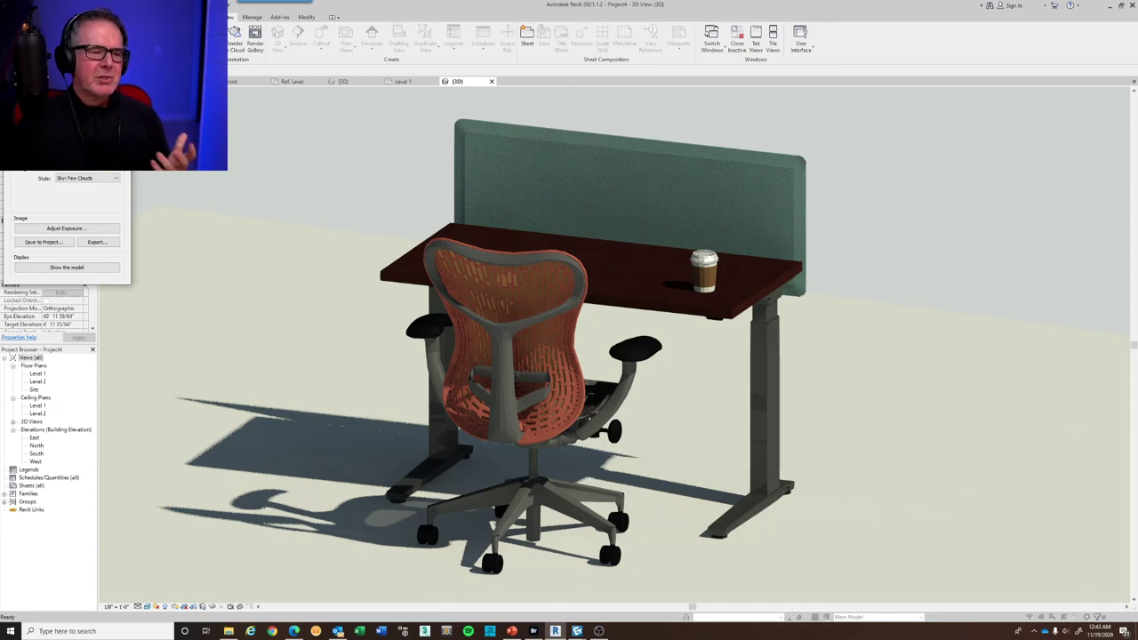
pyautogui.click(103, 233)
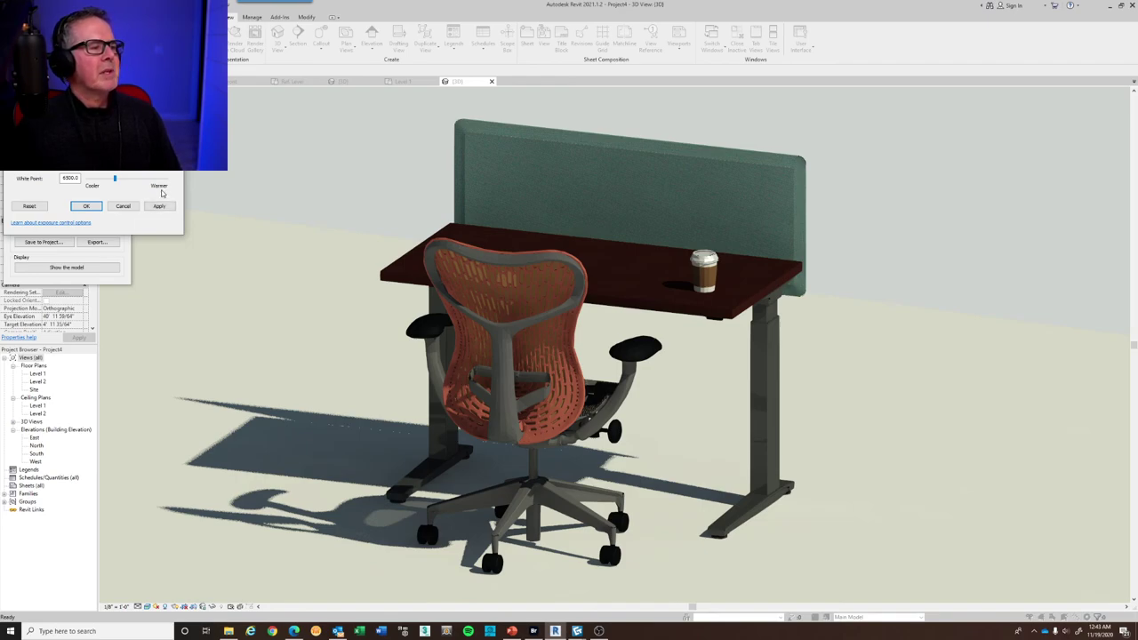
pyautogui.click(160, 206)
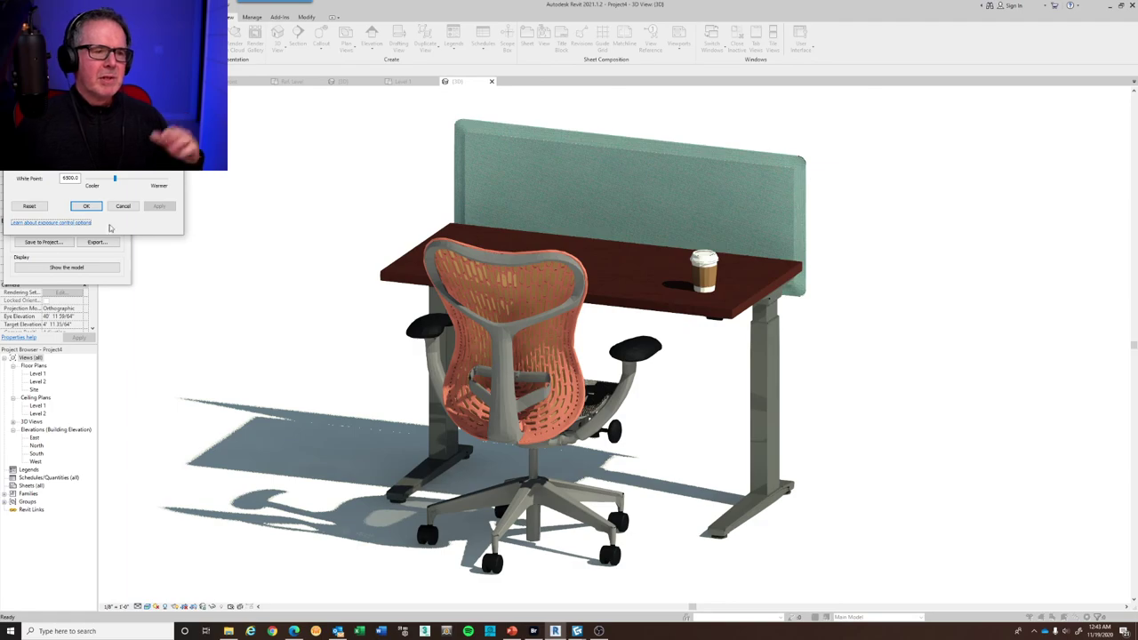
pyautogui.click(86, 206)
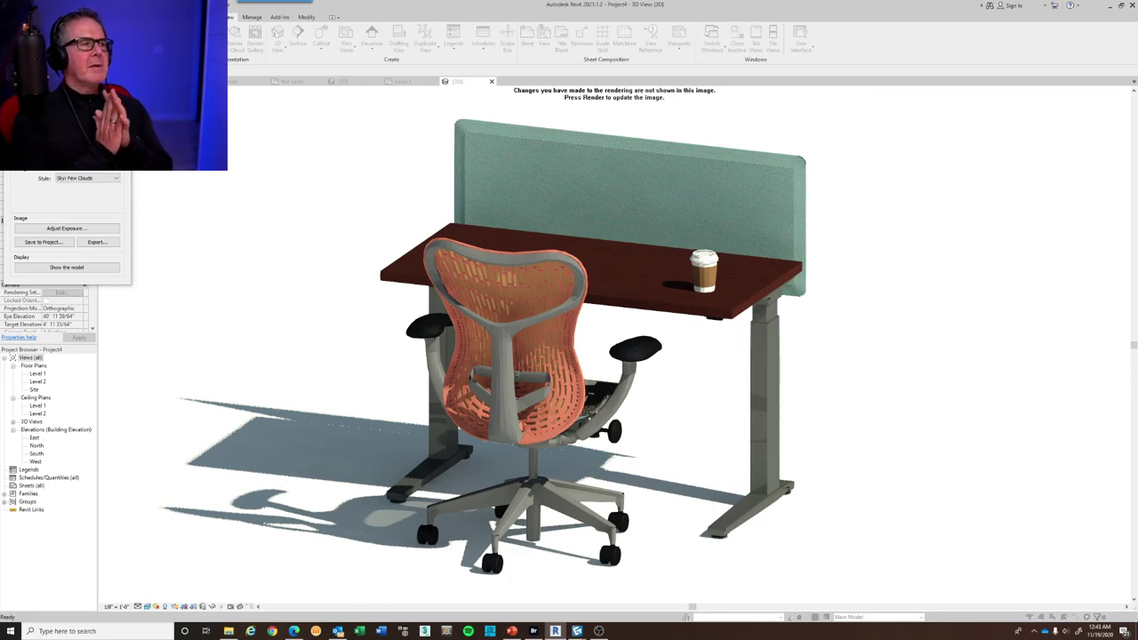
pyautogui.click(36, 98)
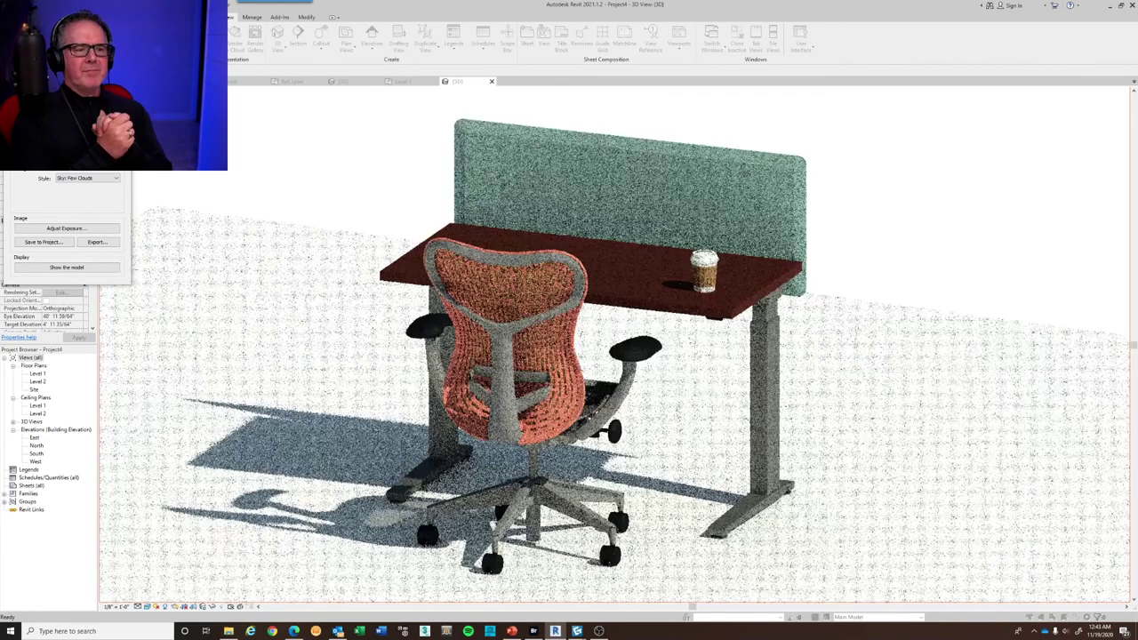